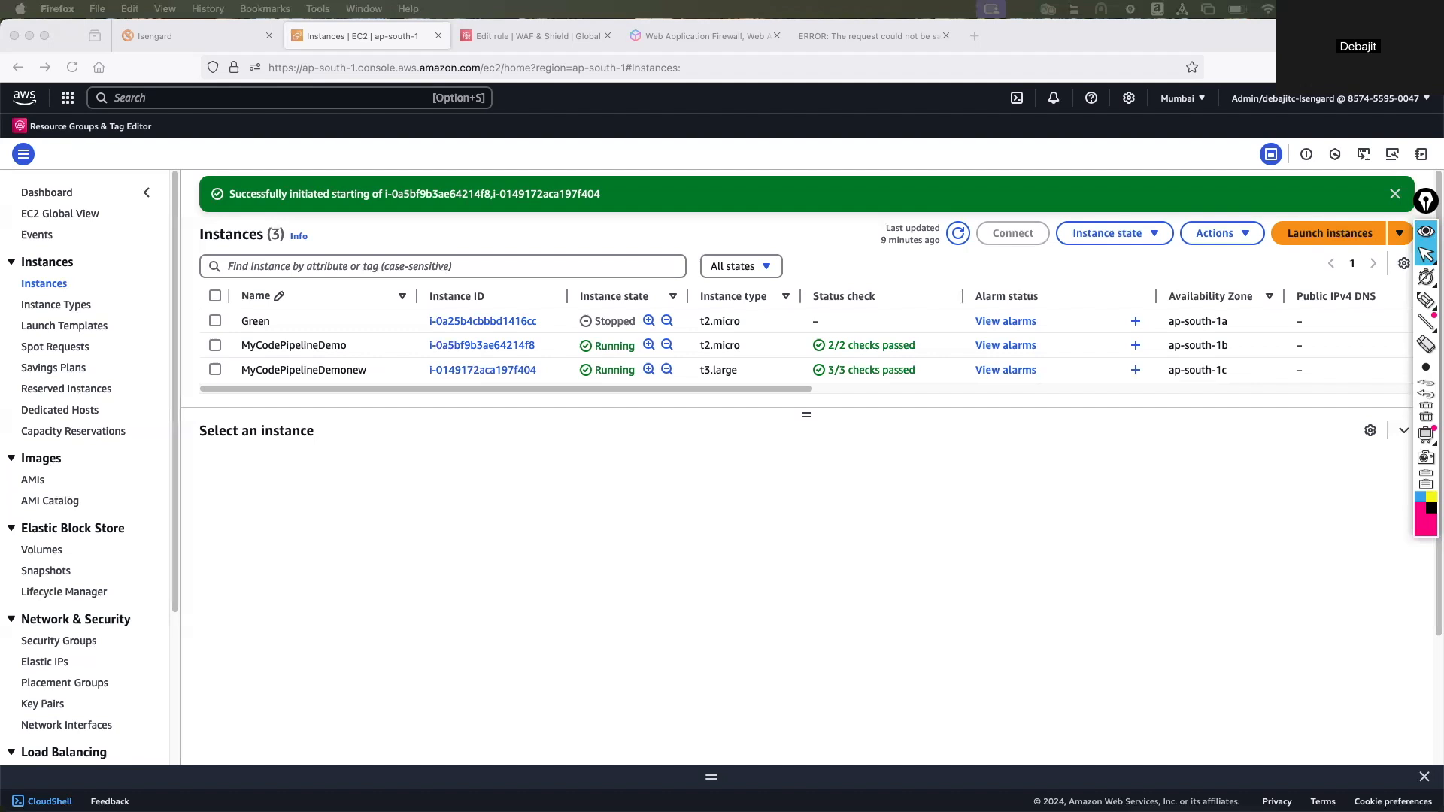
On the AWS WAF product page, underline "web applications" with the pen, then circle "WAF" and draw an arrow pointing at it.
left_click(688, 39)
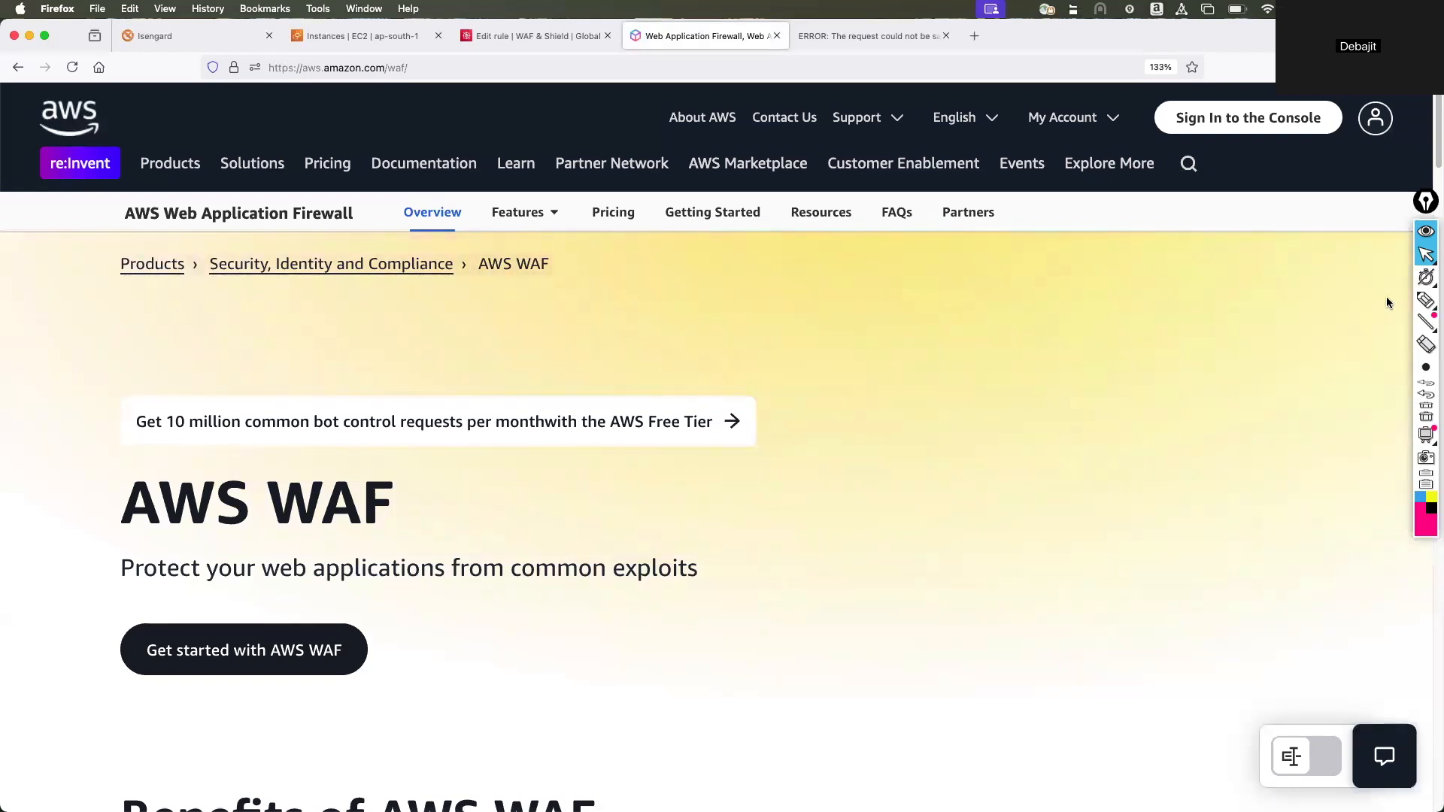
left_click(1426, 300)
left_click_drag(252, 585, 304, 585)
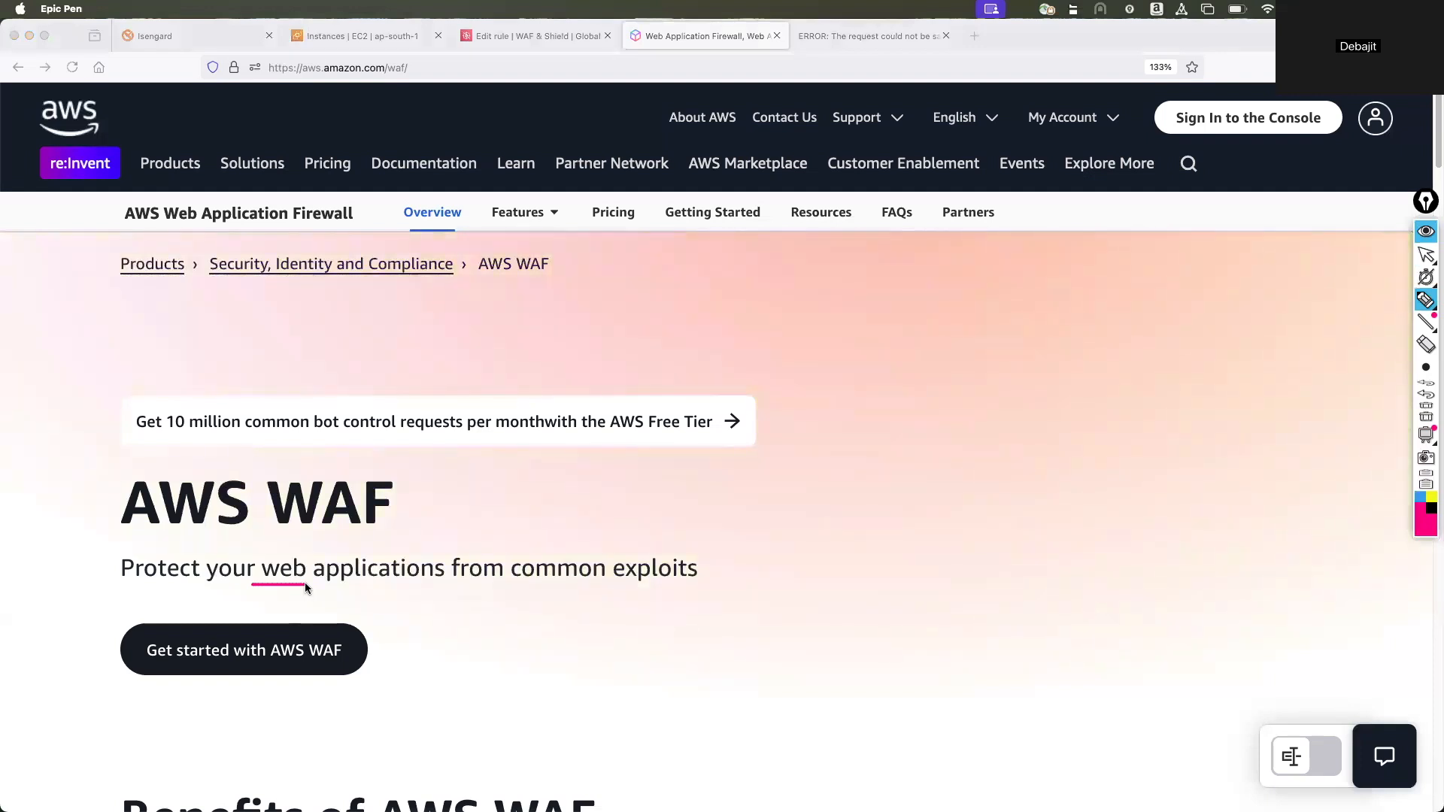
left_click_drag(332, 585, 425, 584)
mouse_move(293, 463)
left_mouse_down()
mouse_move(259, 515)
mouse_move(380, 555)
mouse_move(331, 463)
mouse_move(279, 464)
left_mouse_up()
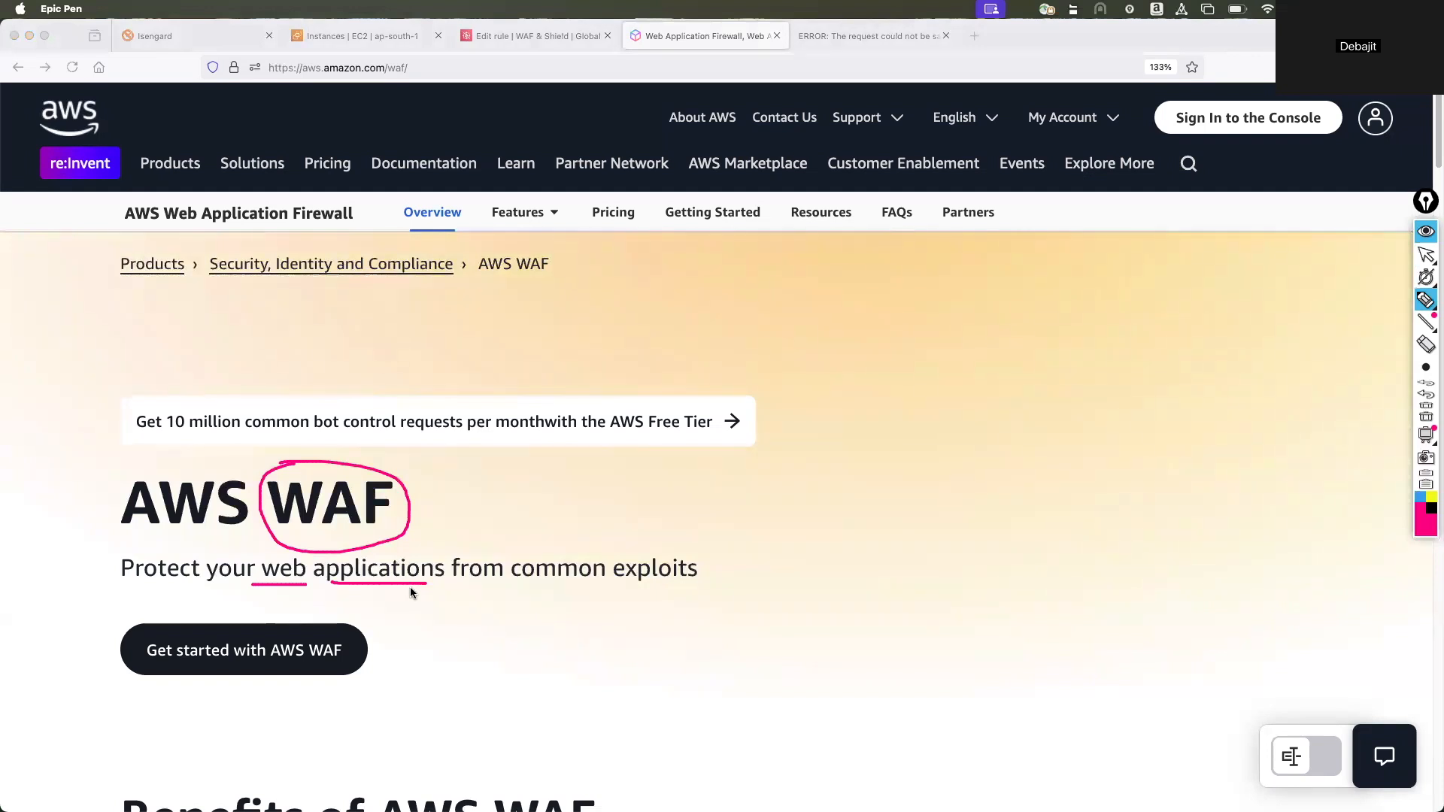
mouse_move(570, 498)
left_mouse_down()
mouse_move(422, 496)
mouse_move(455, 506)
left_mouse_up()
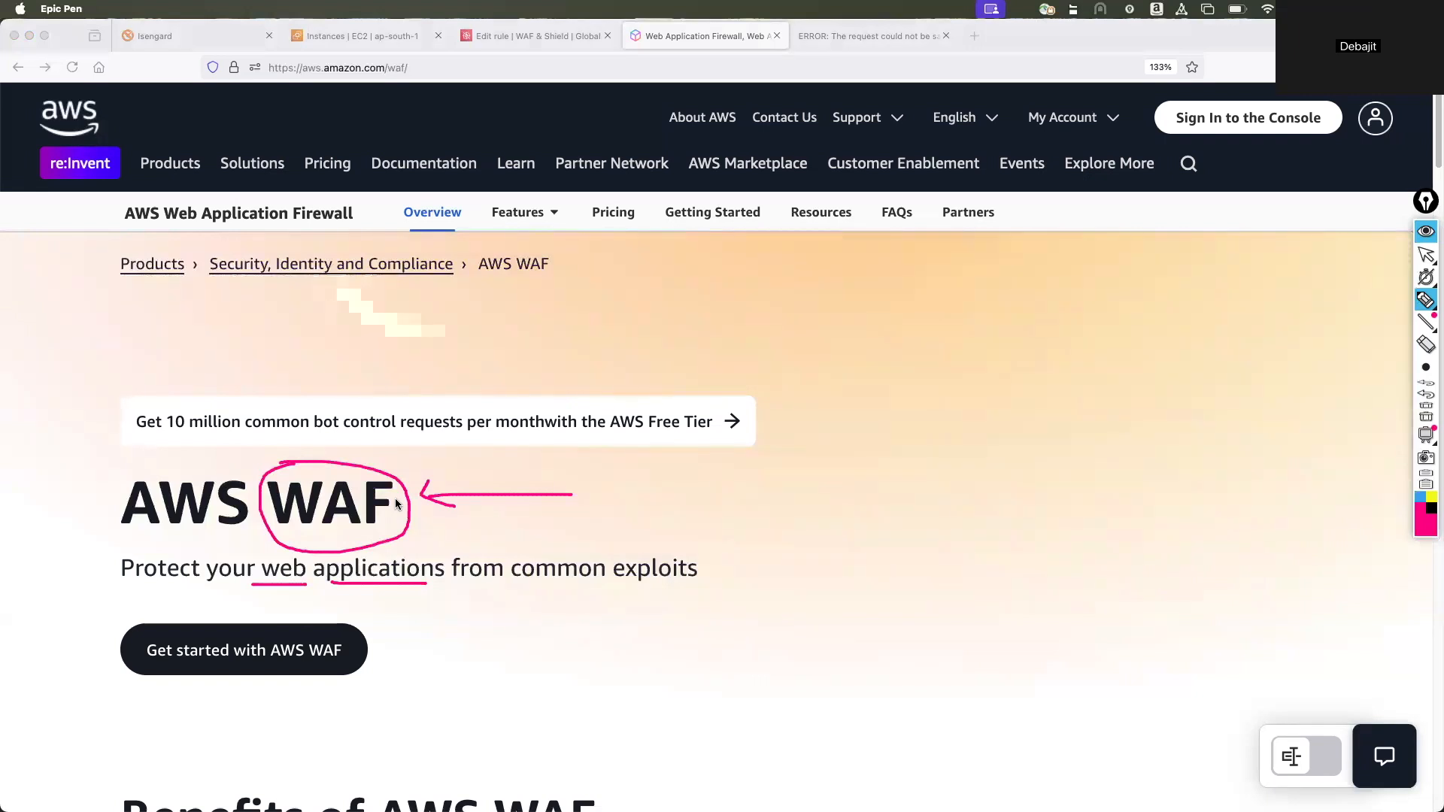
Clear all pen annotations from the AWS WAF page and return to the normal cursor.
left_click(1426, 414)
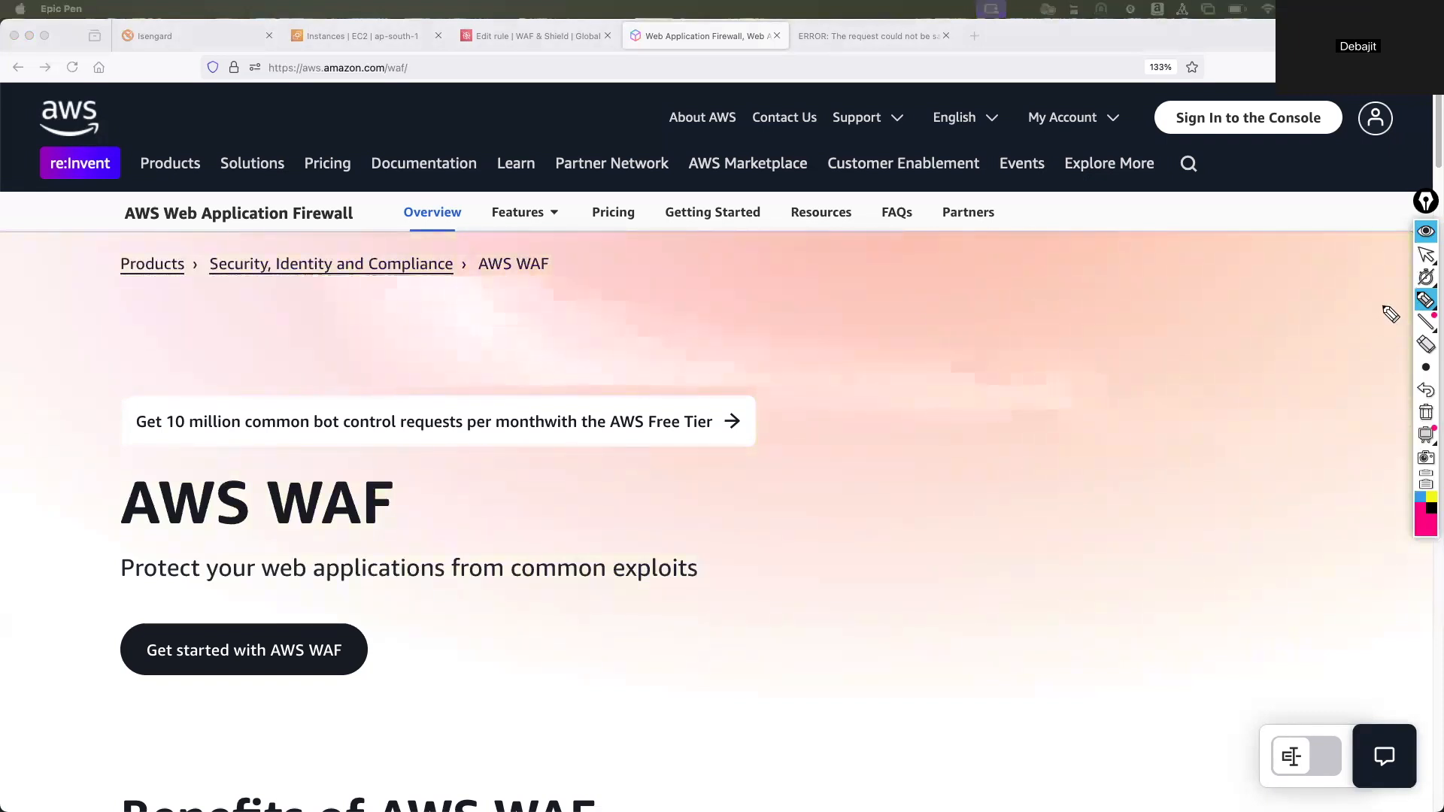
left_click(1425, 254)
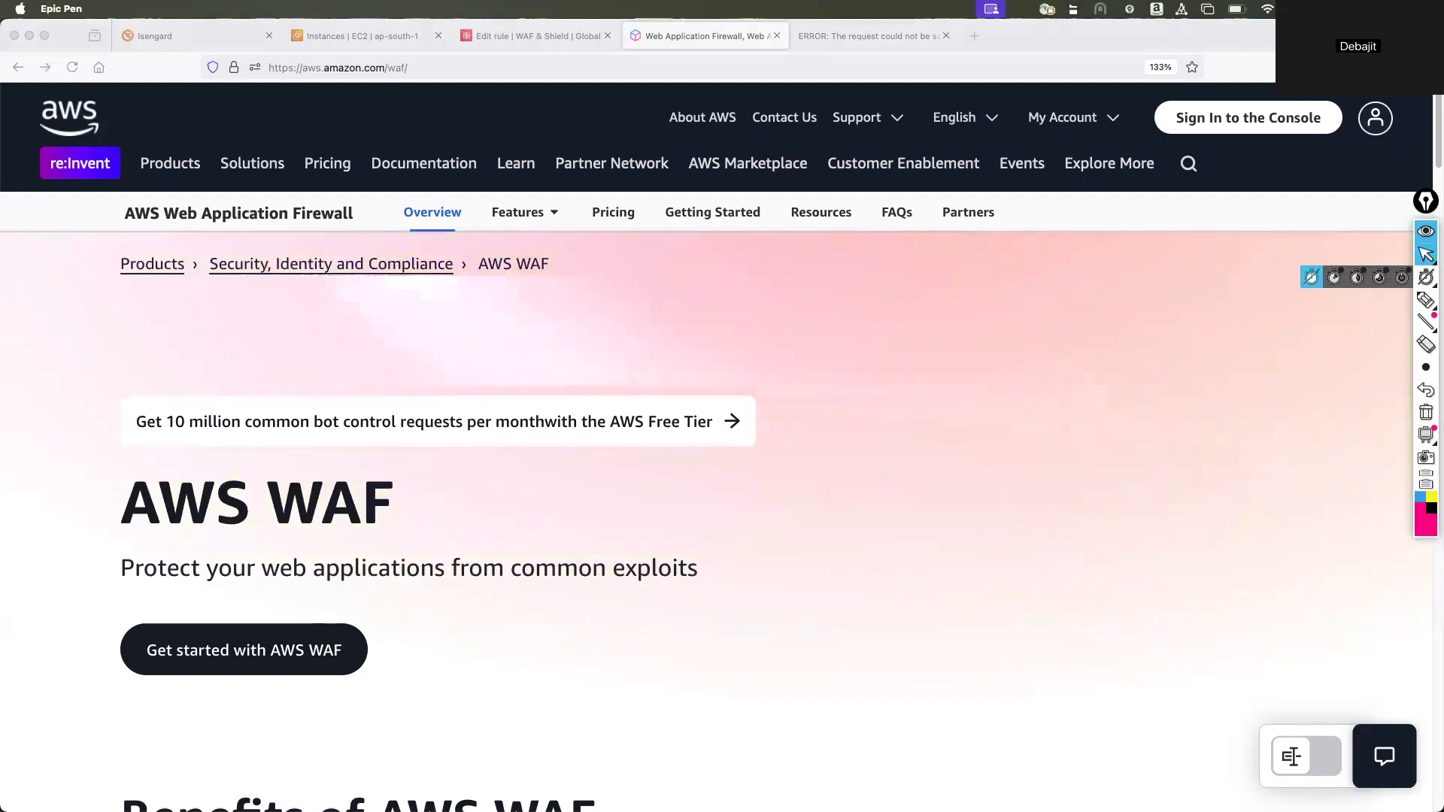
Switch to the High Level Architecture slide in PowerPoint and activate the Epic Pen drawing pen for annotating it.
key("super+Tab")
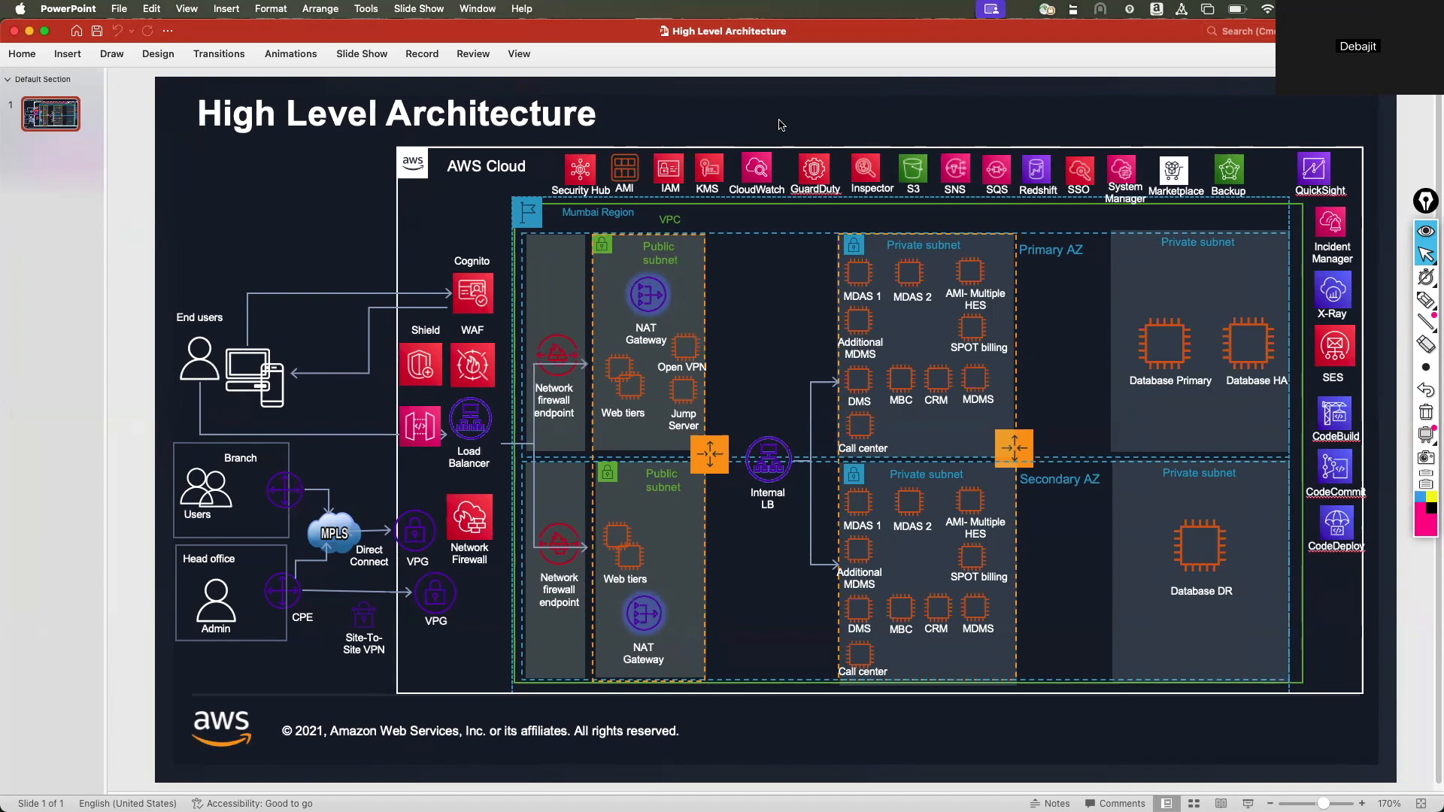
left_click(1355, 301)
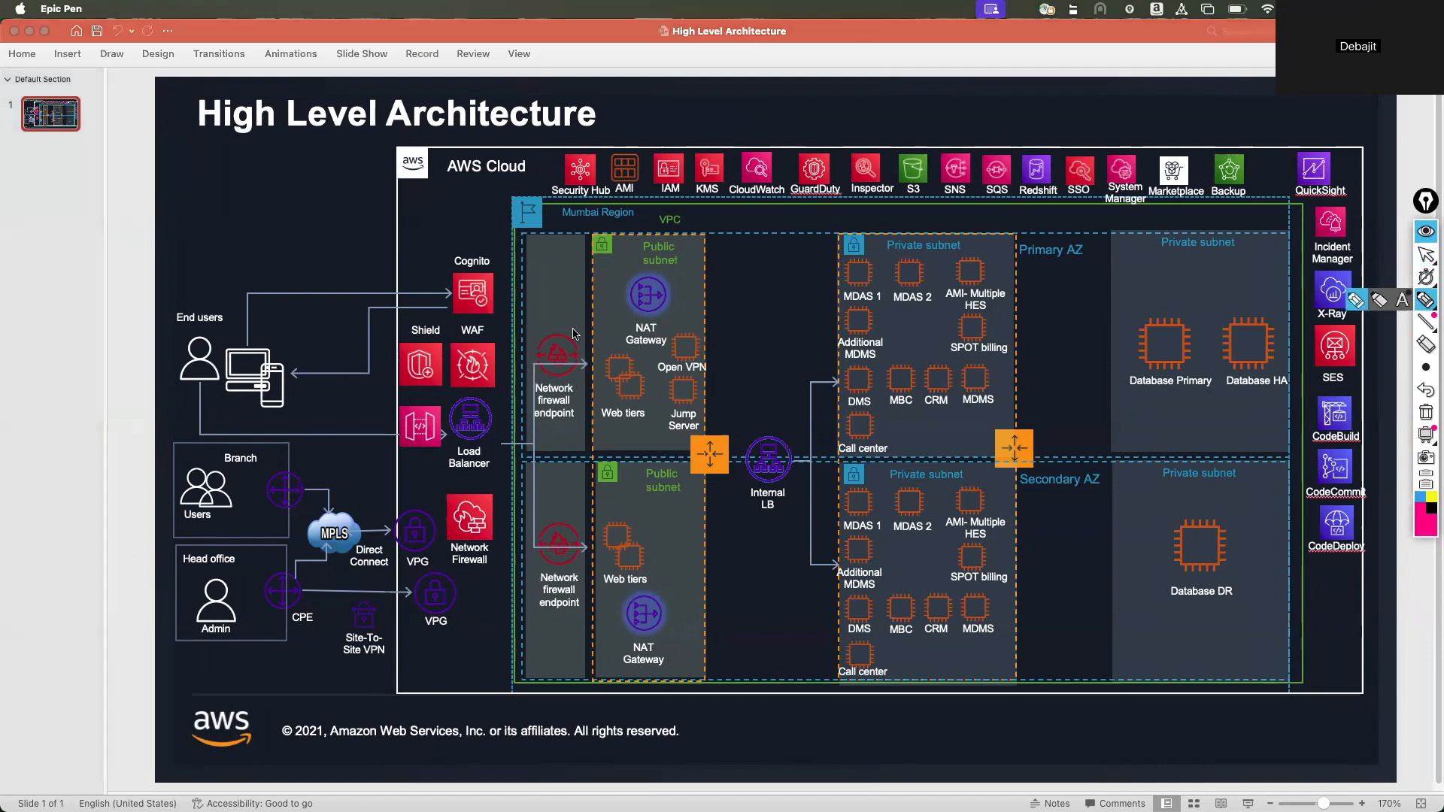
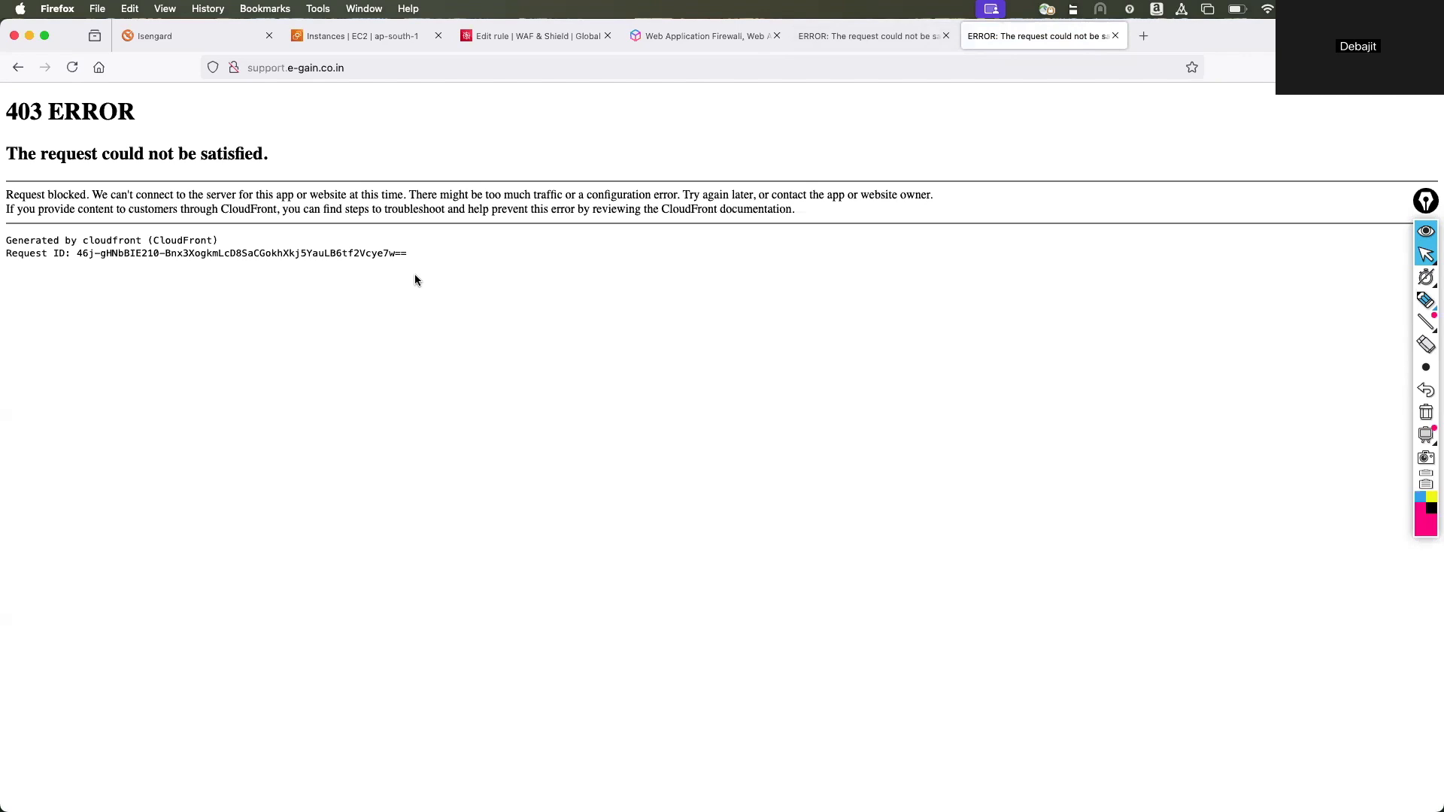
On the 403 error page, underline "blocked" and "through CloudFront" and tick the "Generated by cloudfront" line in pen, then clear the marks.
left_click(1426, 300)
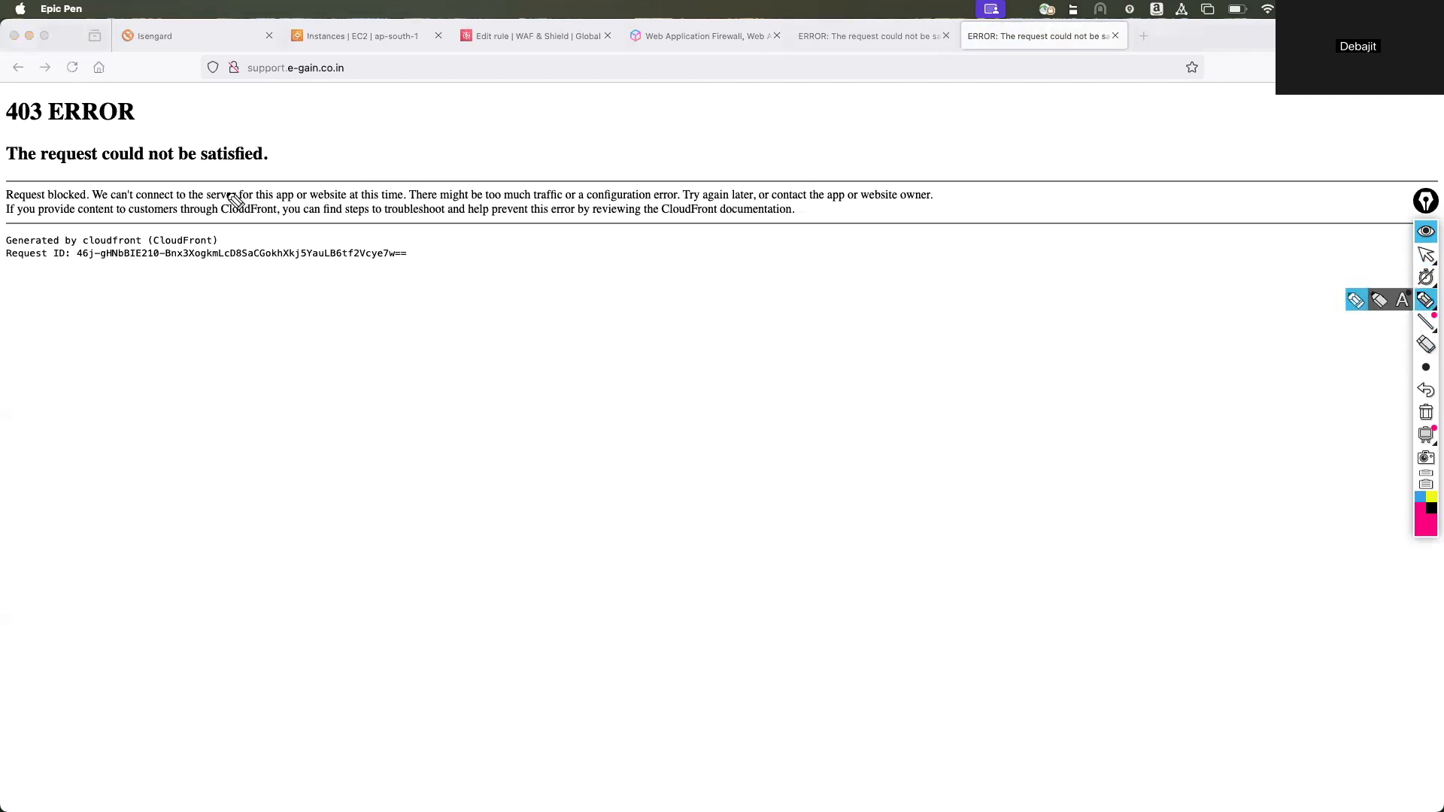
left_click_drag(39, 201, 93, 202)
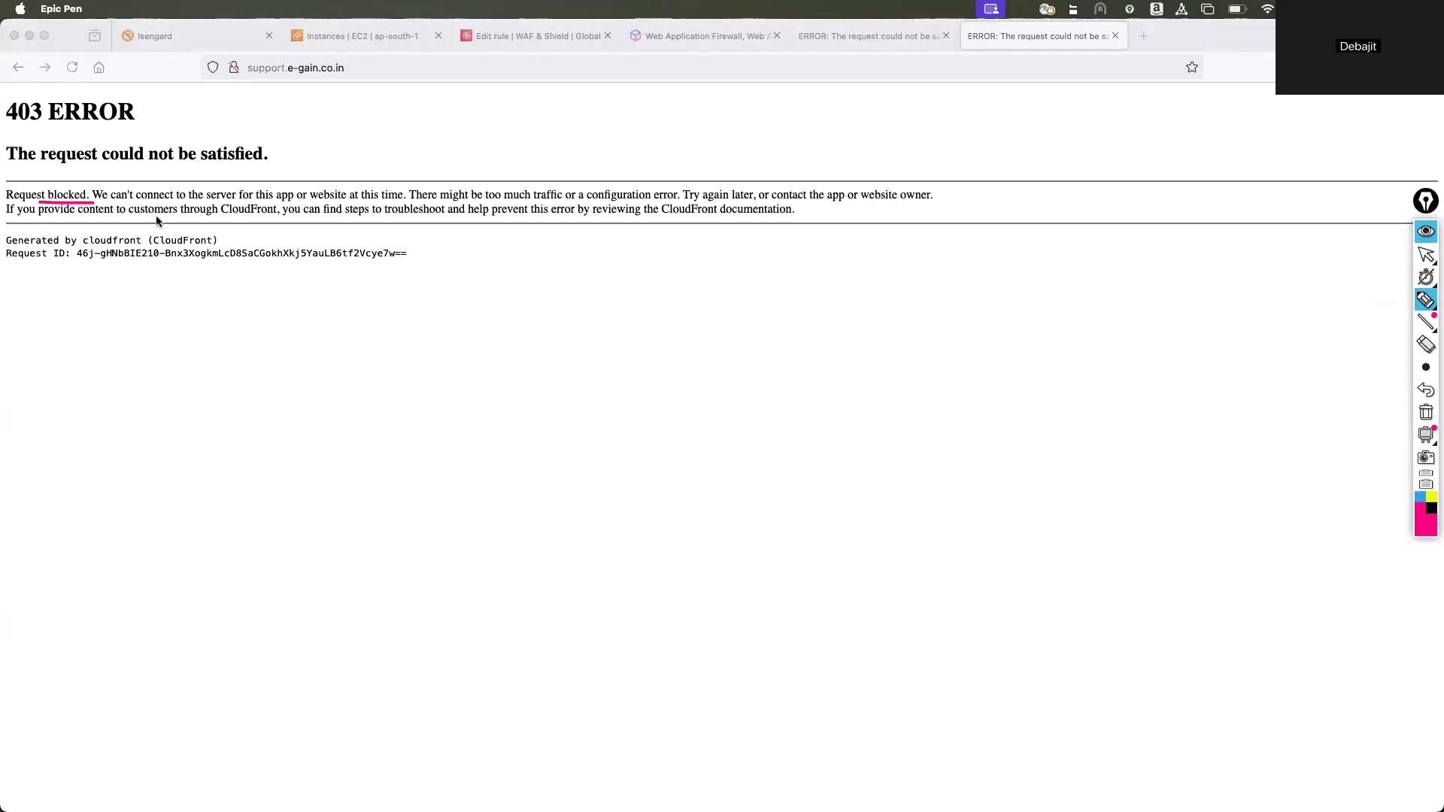
left_click_drag(167, 219, 301, 222)
left_click_drag(222, 241, 283, 231)
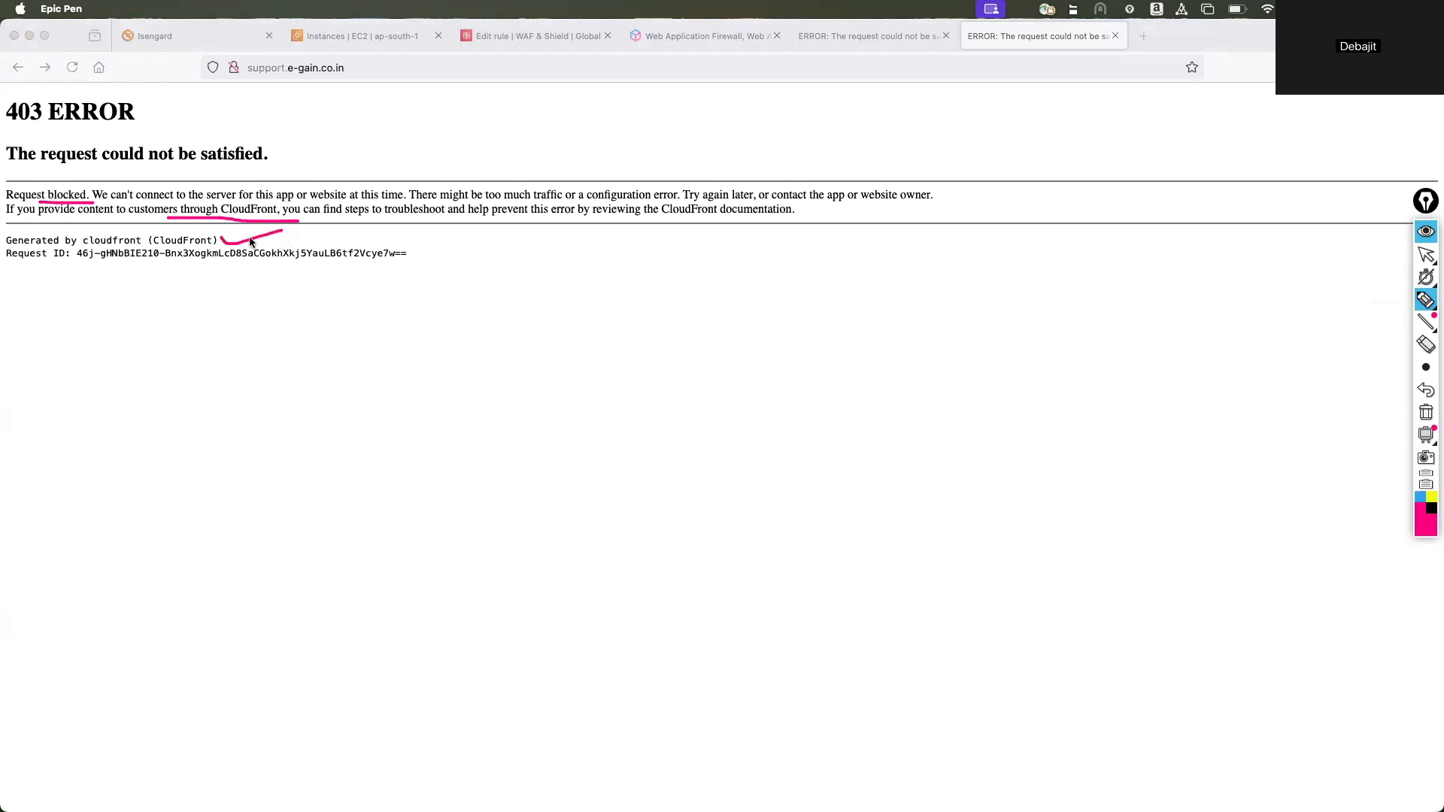
left_click(1426, 413)
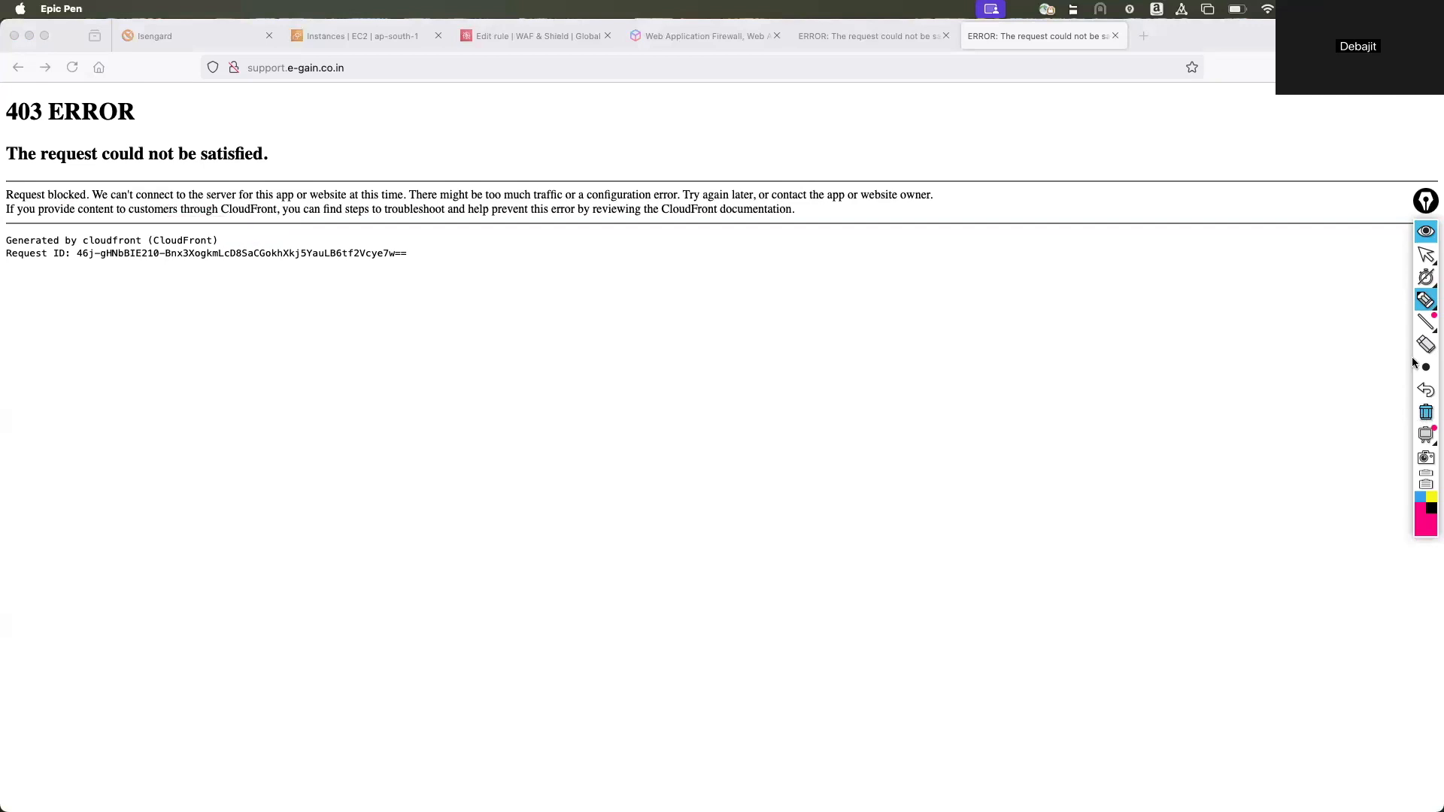
left_click(1425, 256)
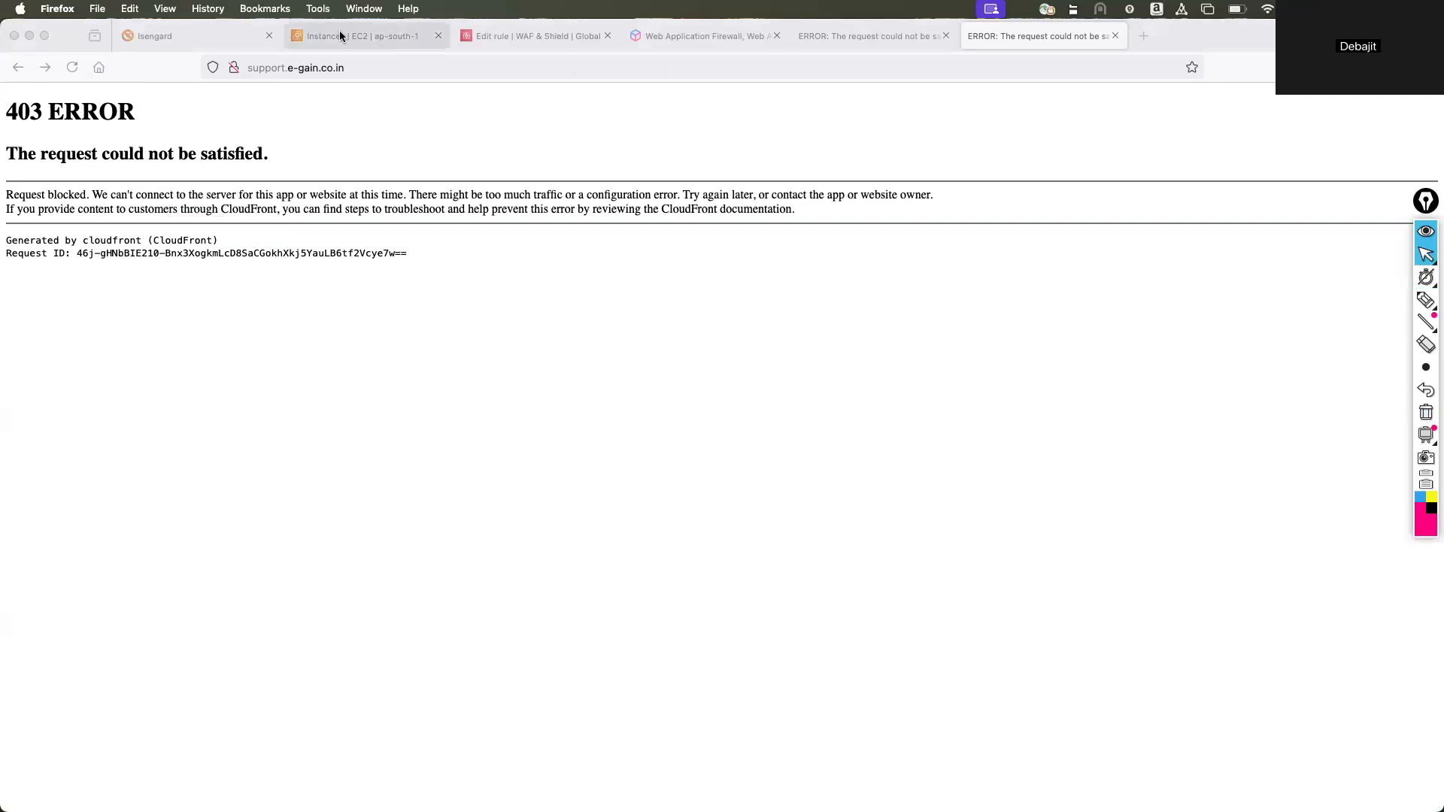
Open the AWS Console Home in a new tab from the EC2 Instances page and go to the CloudFront distributions list.
left_click(340, 36)
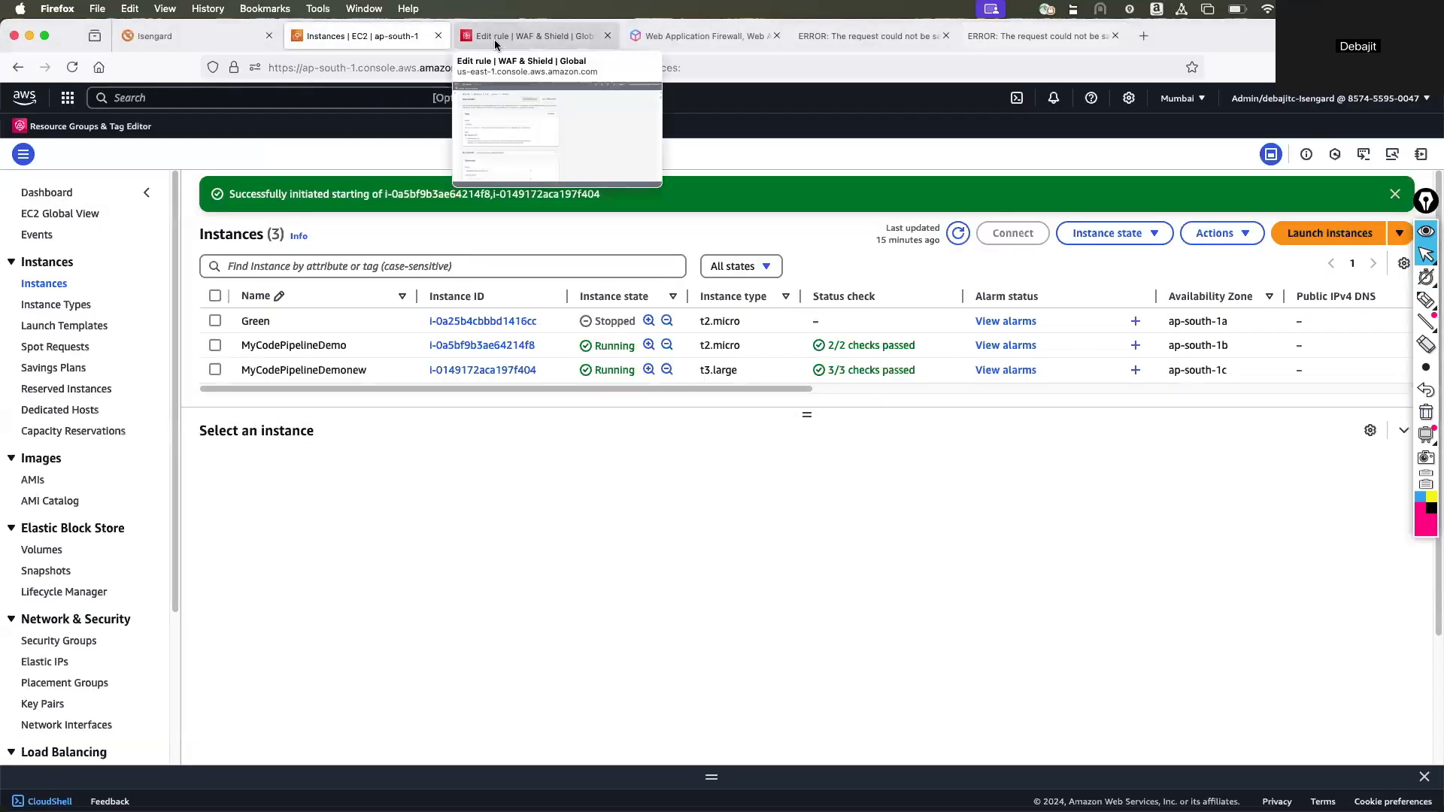
right_click(21, 98)
left_click(89, 106)
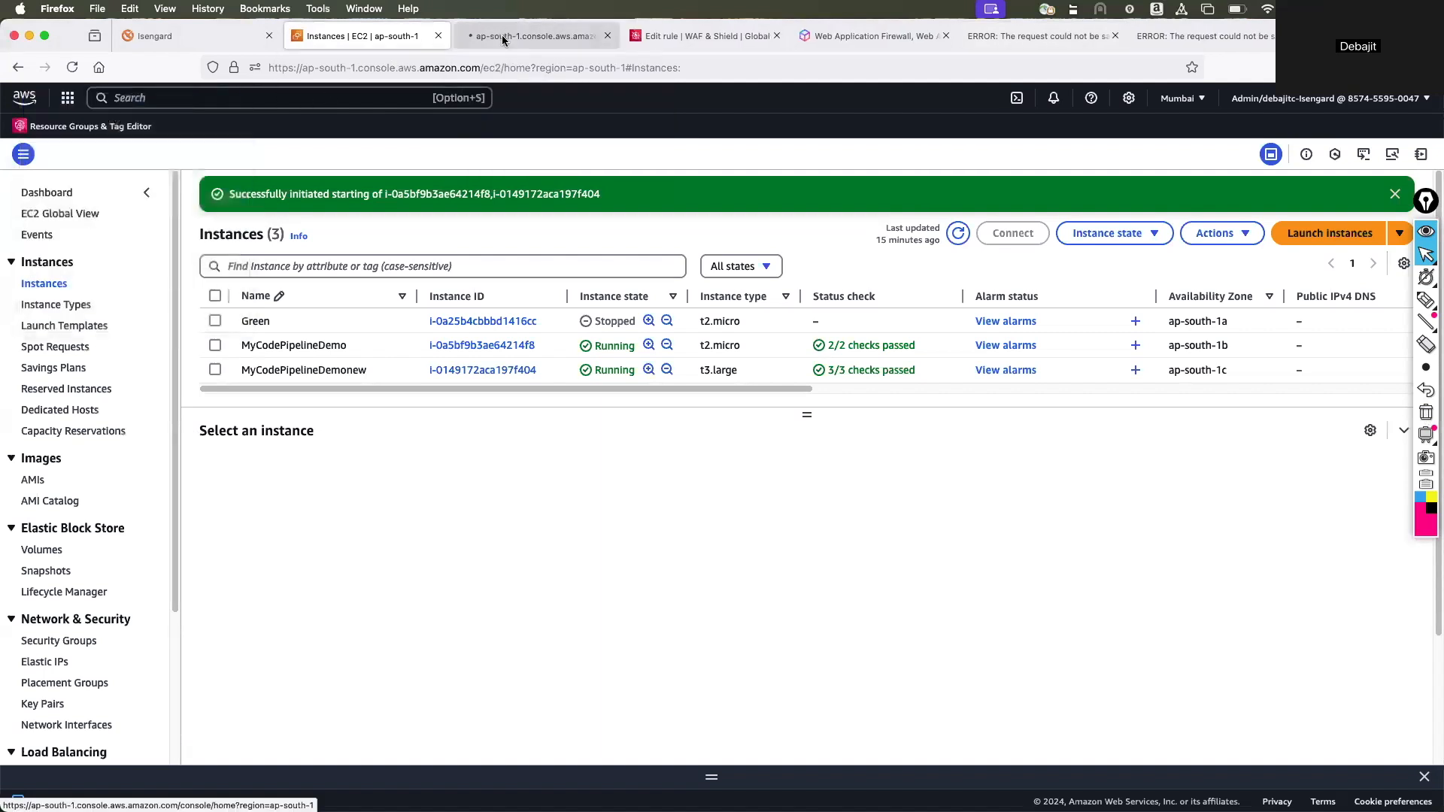
left_click(500, 36)
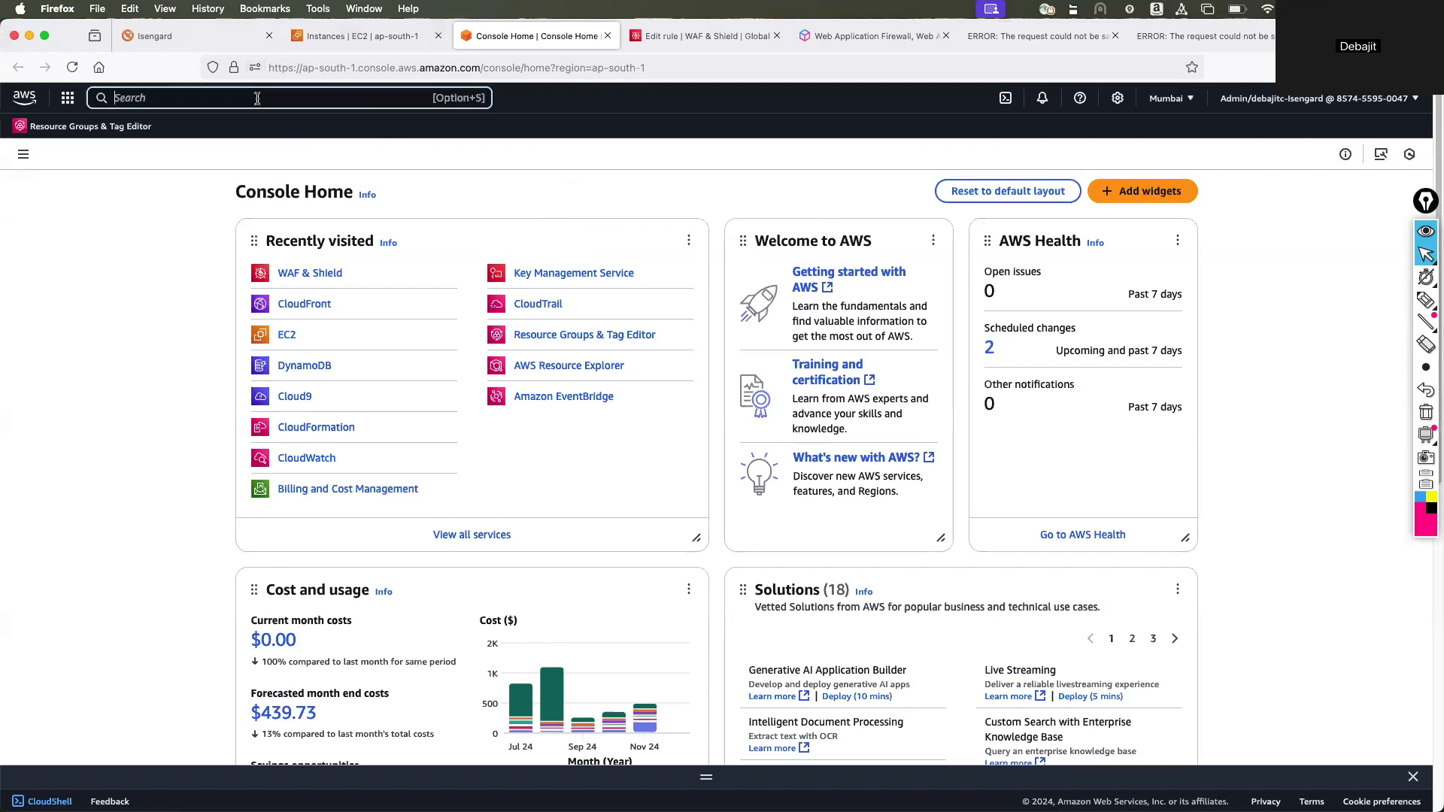
left_click(315, 306)
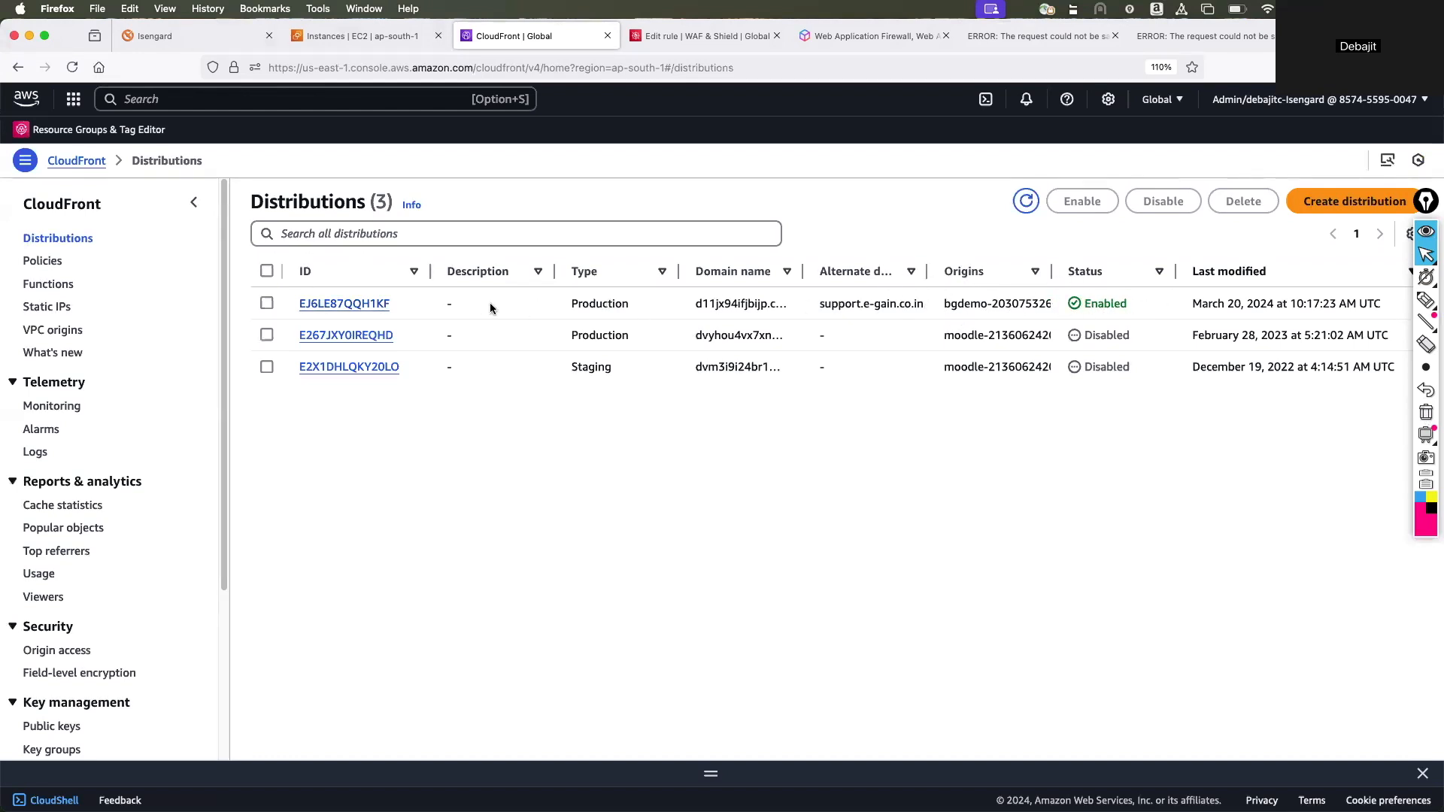
Widen the Alternate domain names column and open the security settings of the support.e-gain.co.in distribution.
left_click_drag(927, 272, 1005, 272)
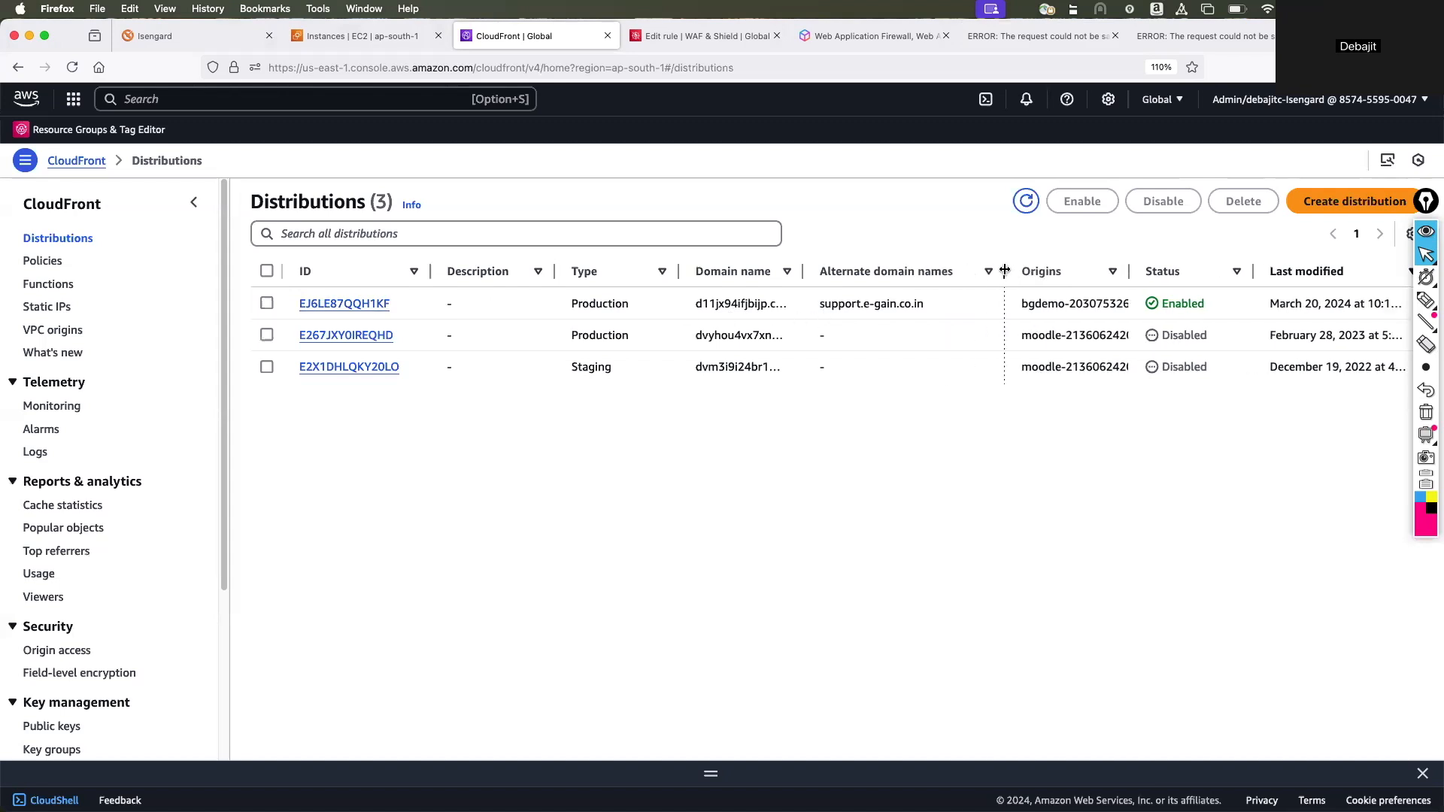
left_click(304, 304)
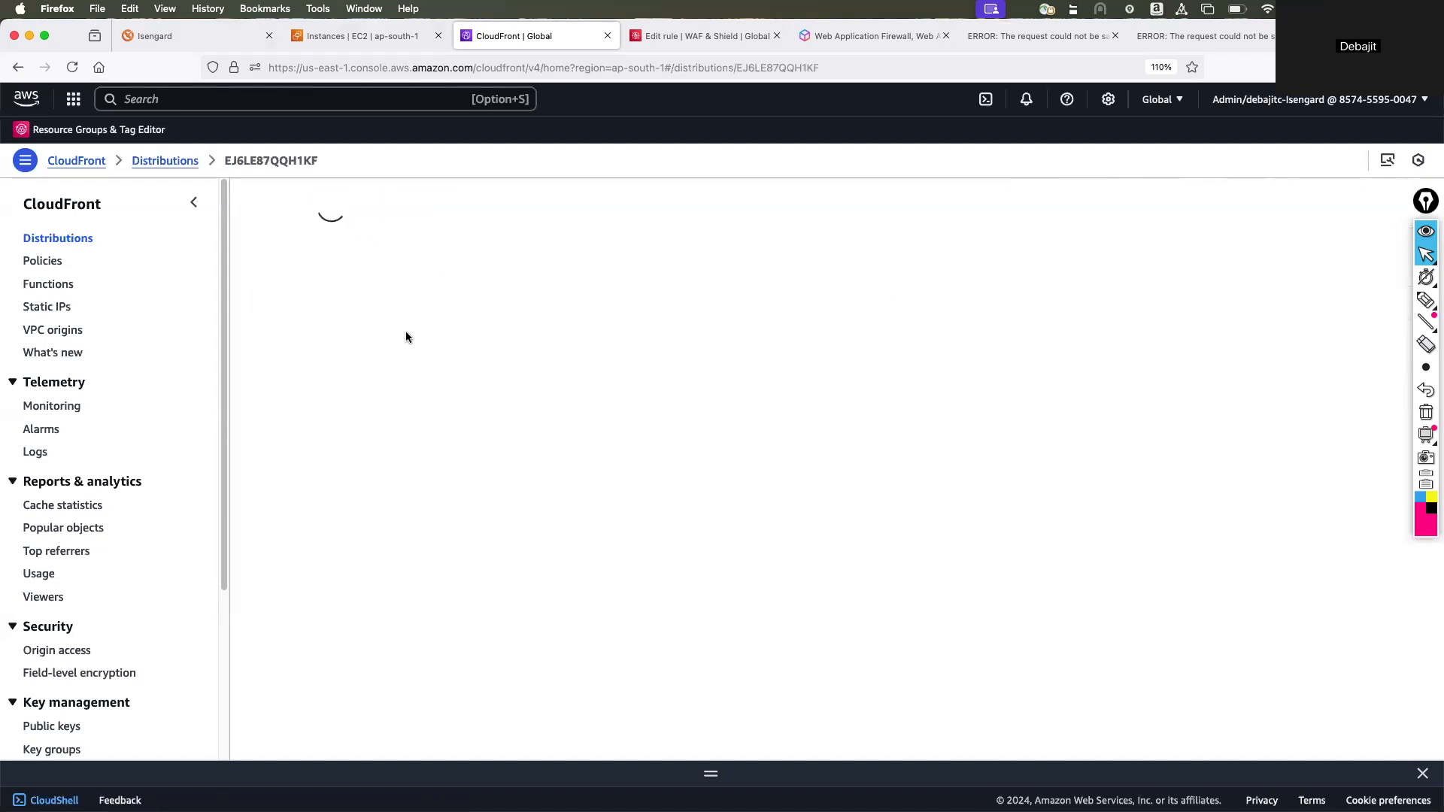
left_click(426, 252)
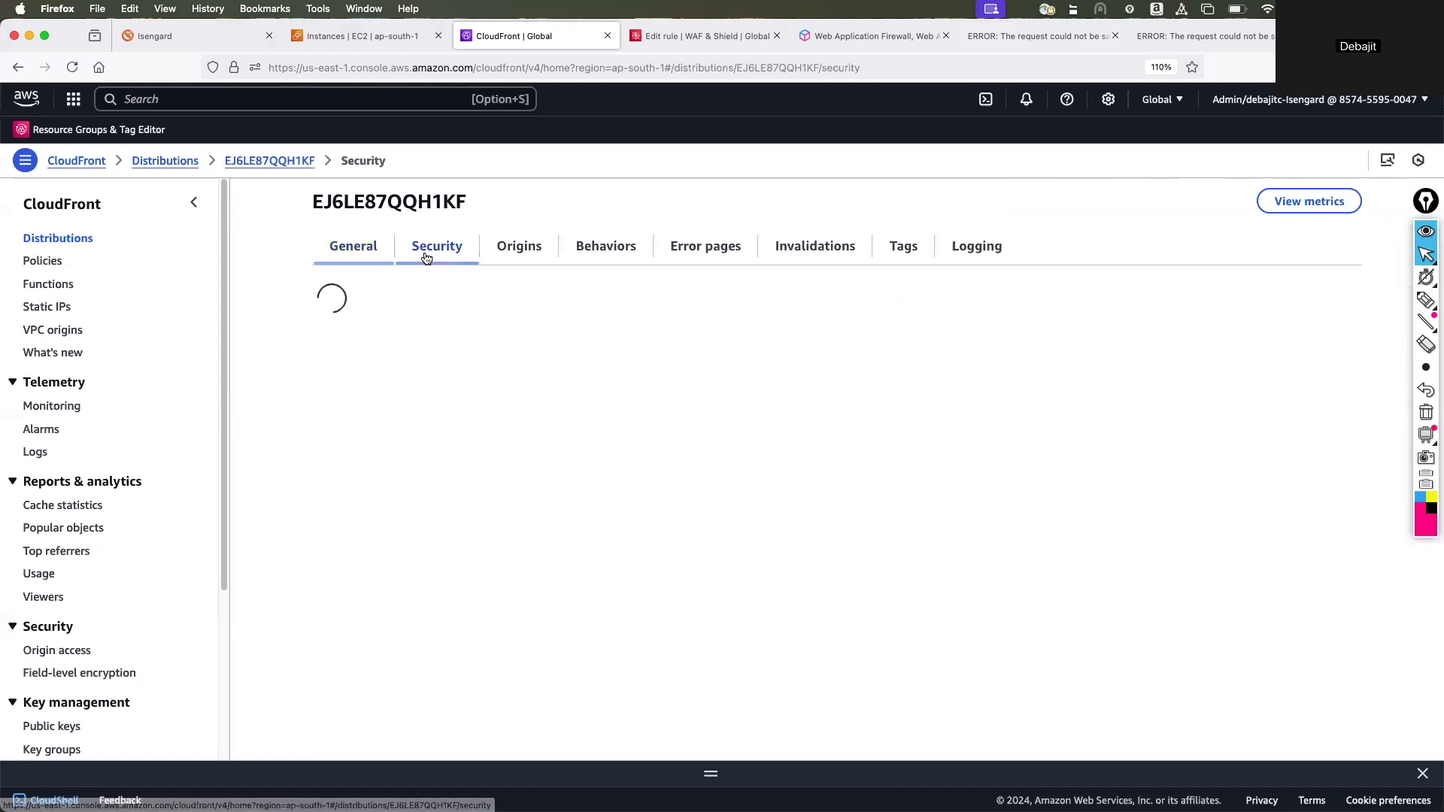
Circle the Web Application Firewall (WAF) section and draw an arrow to the distribution ID, then clear the annotations and restore the cursor.
left_click(1427, 301)
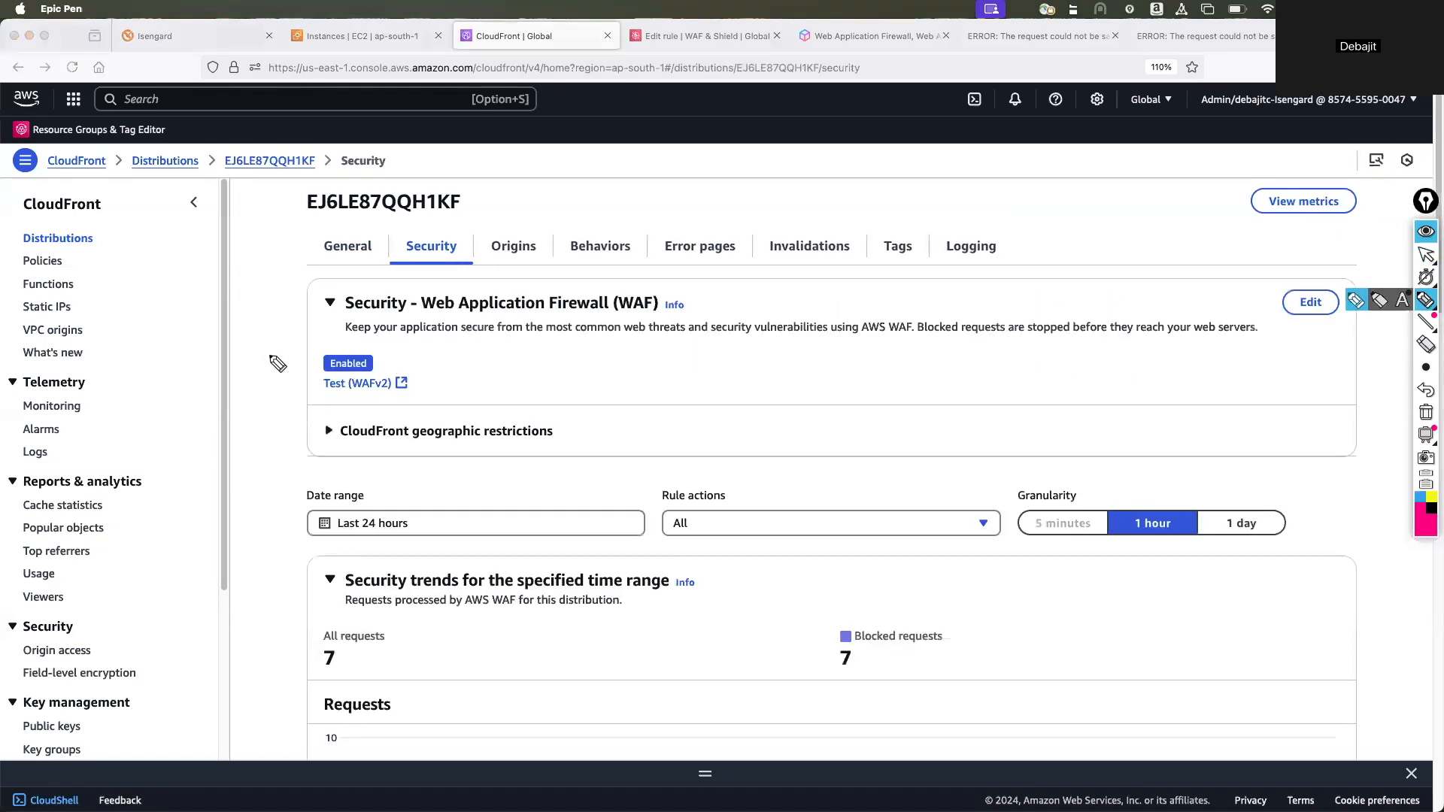
mouse_move(290, 316)
left_mouse_down()
mouse_move(677, 280)
mouse_move(393, 424)
mouse_move(365, 297)
left_mouse_up()
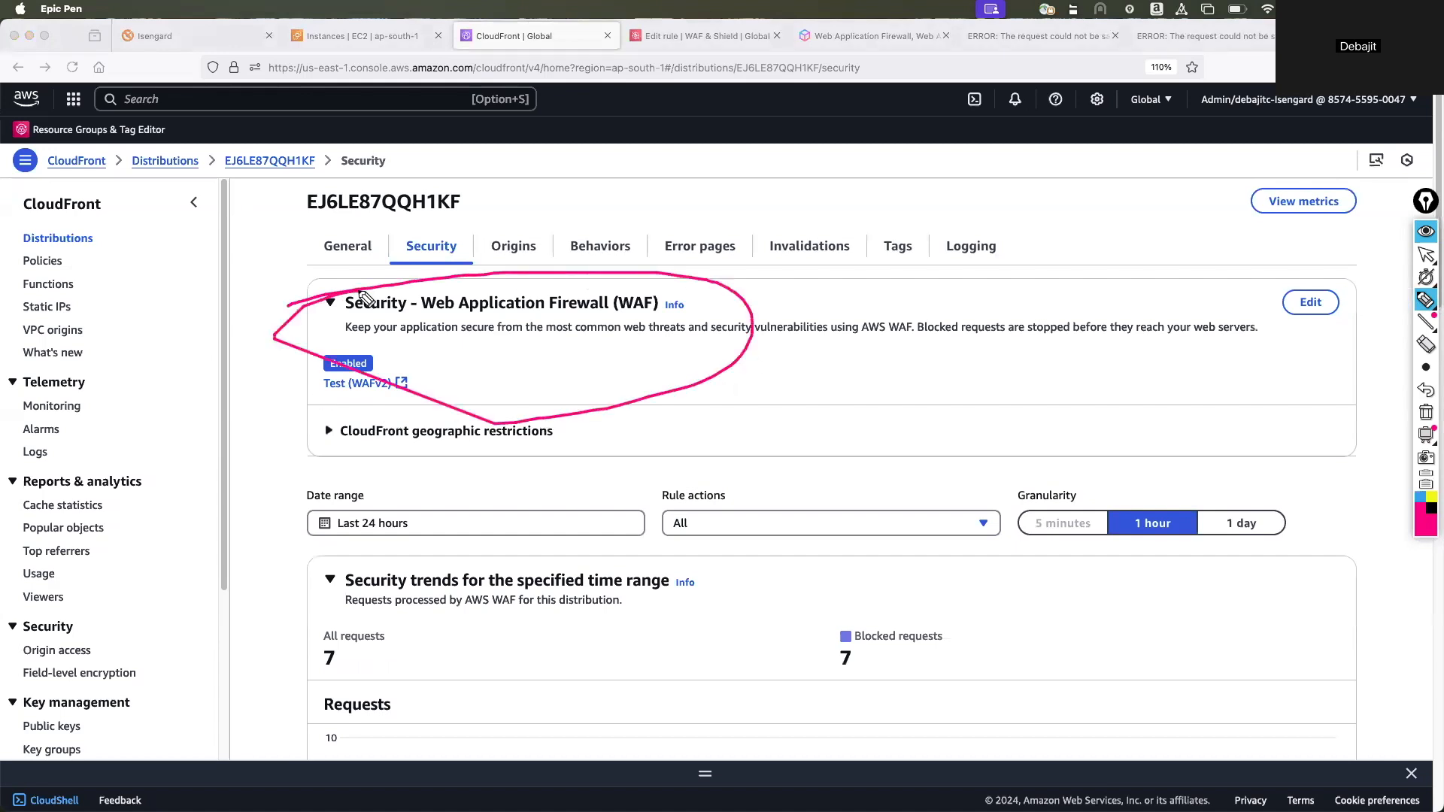
mouse_move(261, 267)
left_mouse_down()
mouse_move(343, 198)
mouse_move(380, 194)
mouse_move(345, 228)
left_mouse_up()
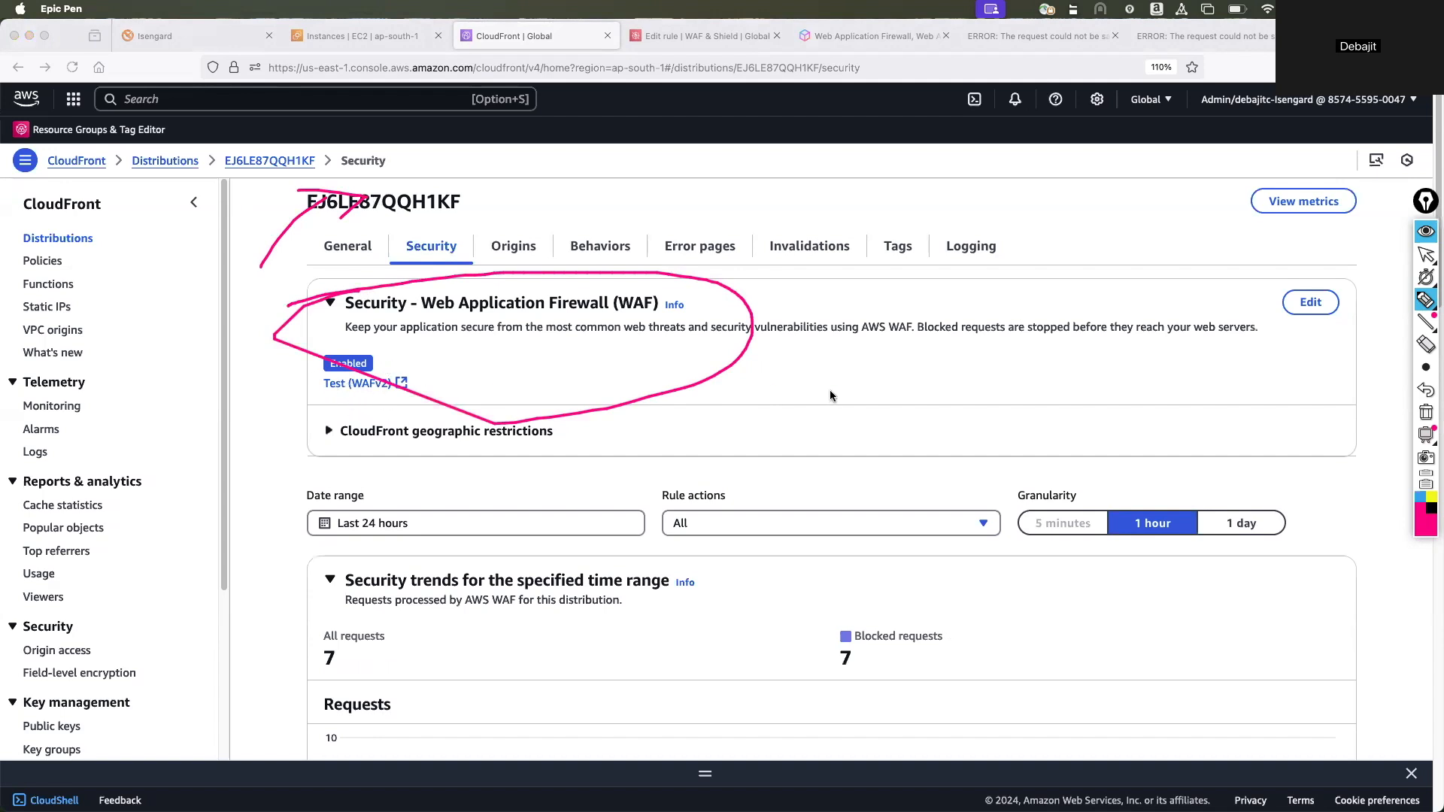
scroll(788, 397, "up", 3)
left_click(1425, 369)
left_click(1424, 412)
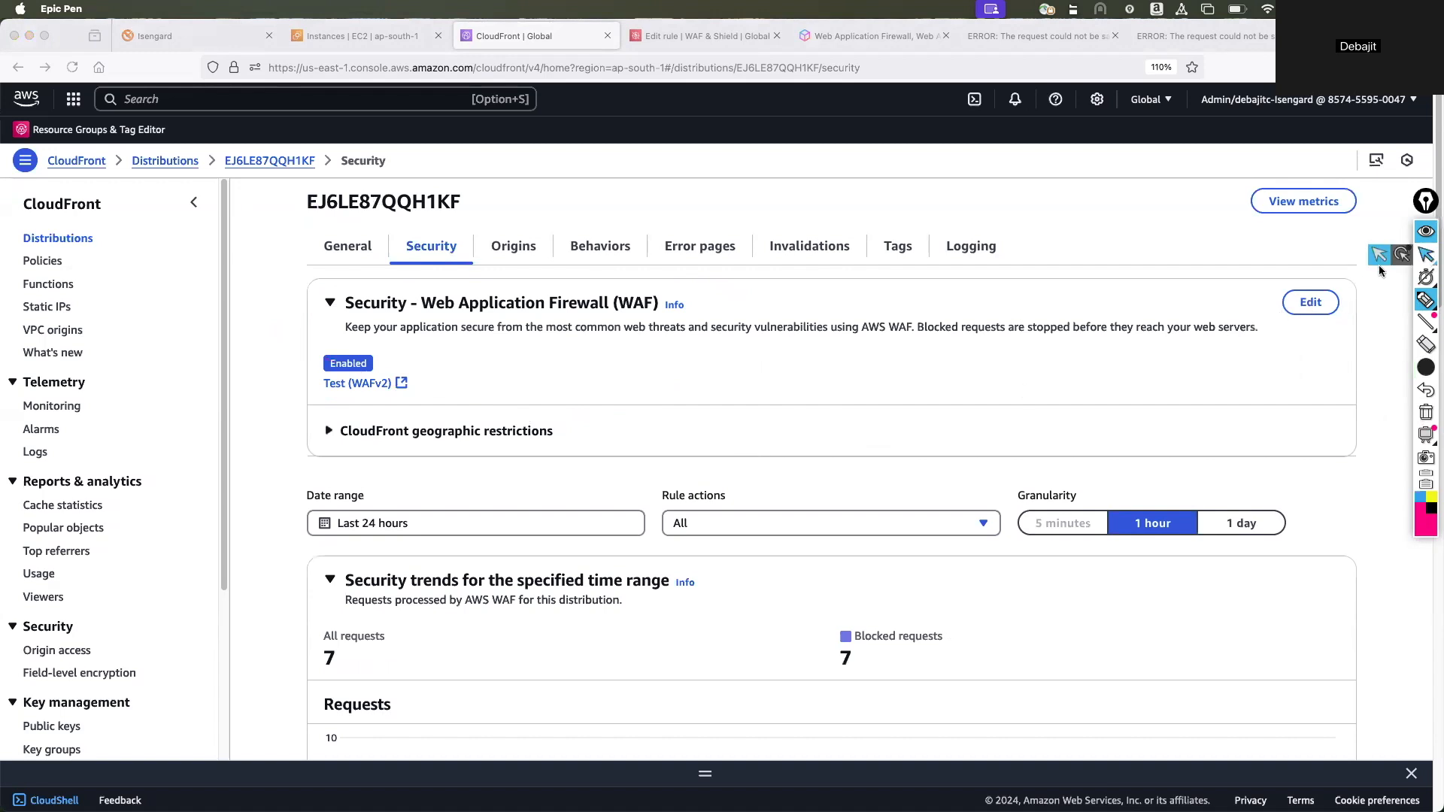
left_click(1426, 254)
Examine the distribution's security trends, including the requests chart, top attack types and top countries.
scroll(660, 418, "down", 5)
scroll(661, 418, "down", 3)
scroll(660, 418, "up", 4)
scroll(660, 425, "up", 2)
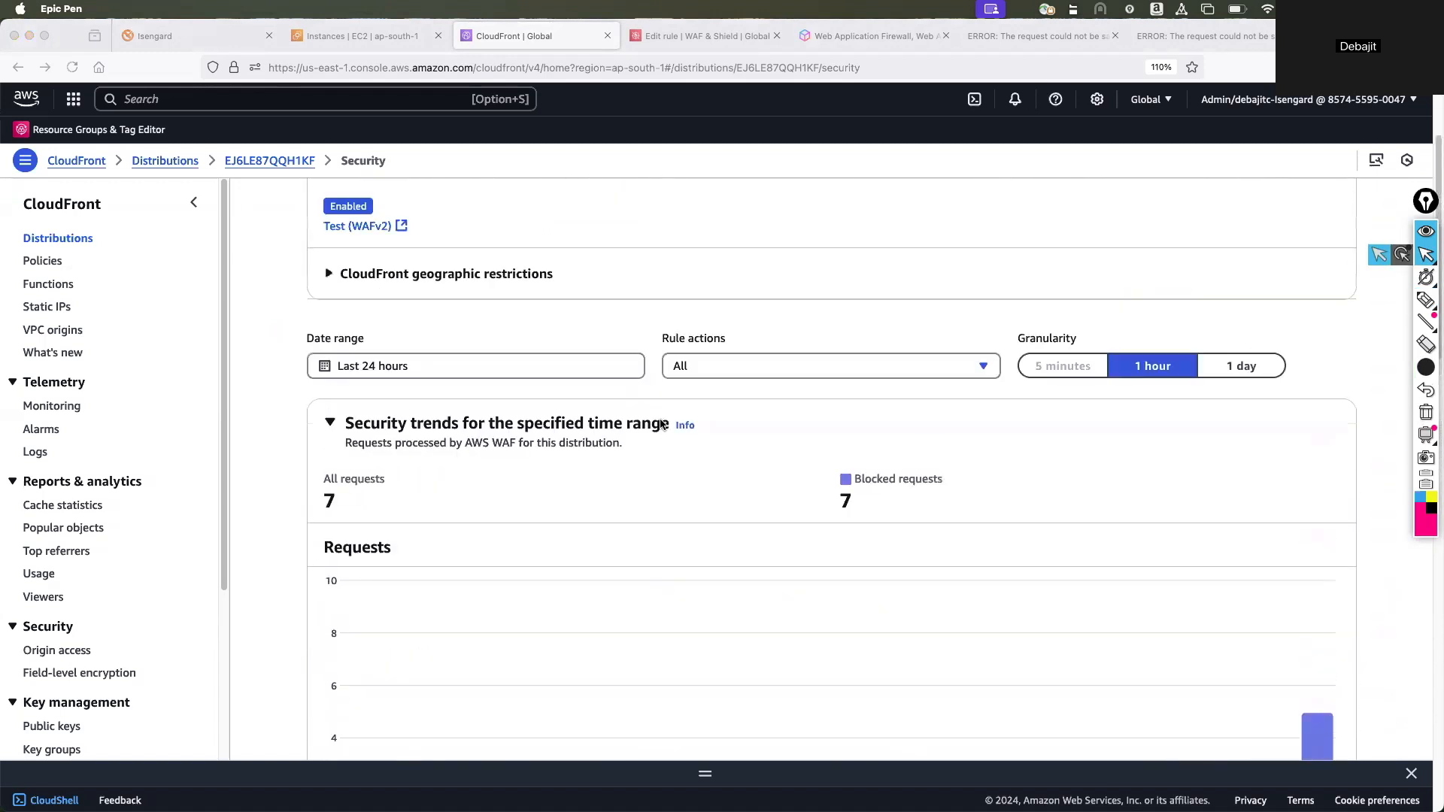
scroll(660, 424, "down", 5)
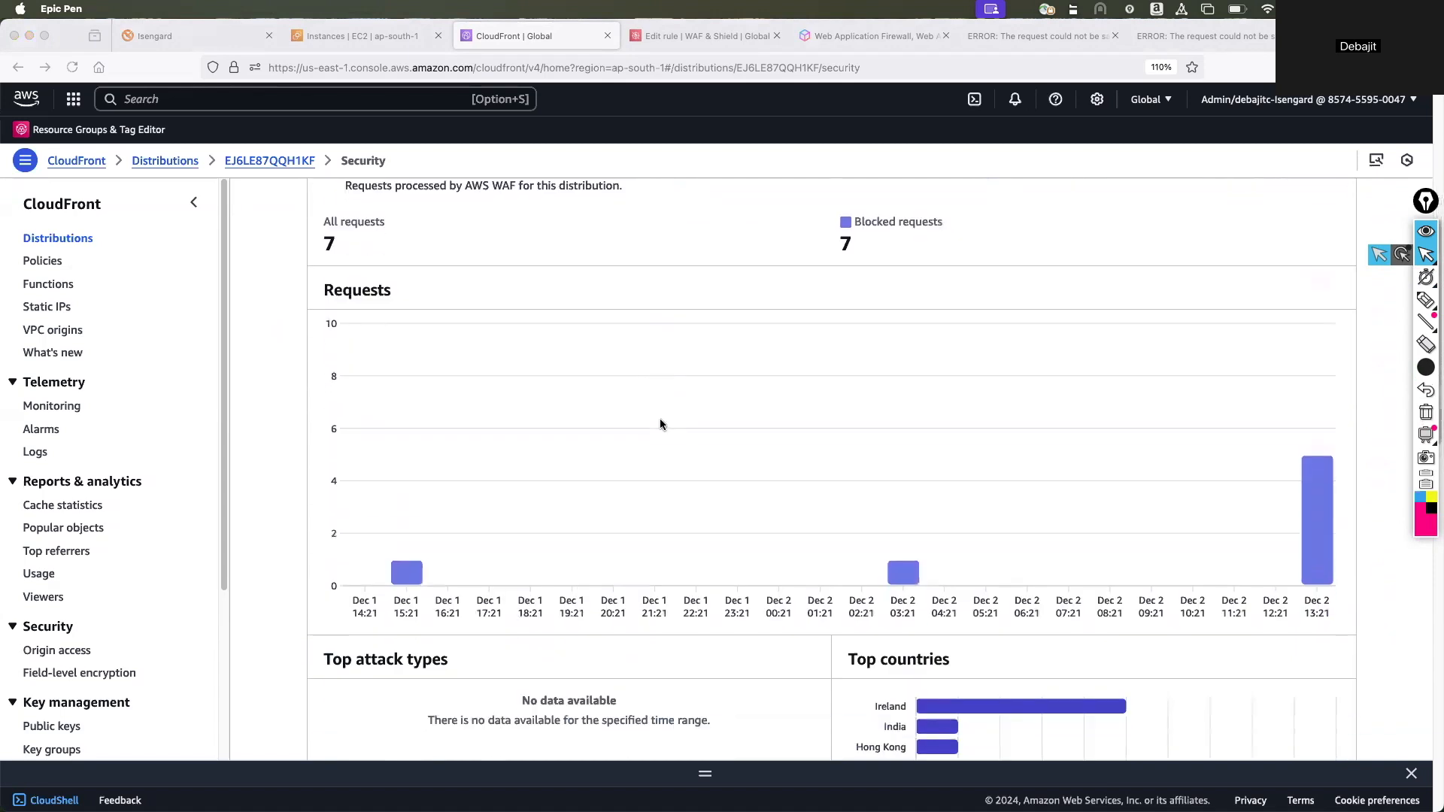
scroll(661, 421, "down", 1)
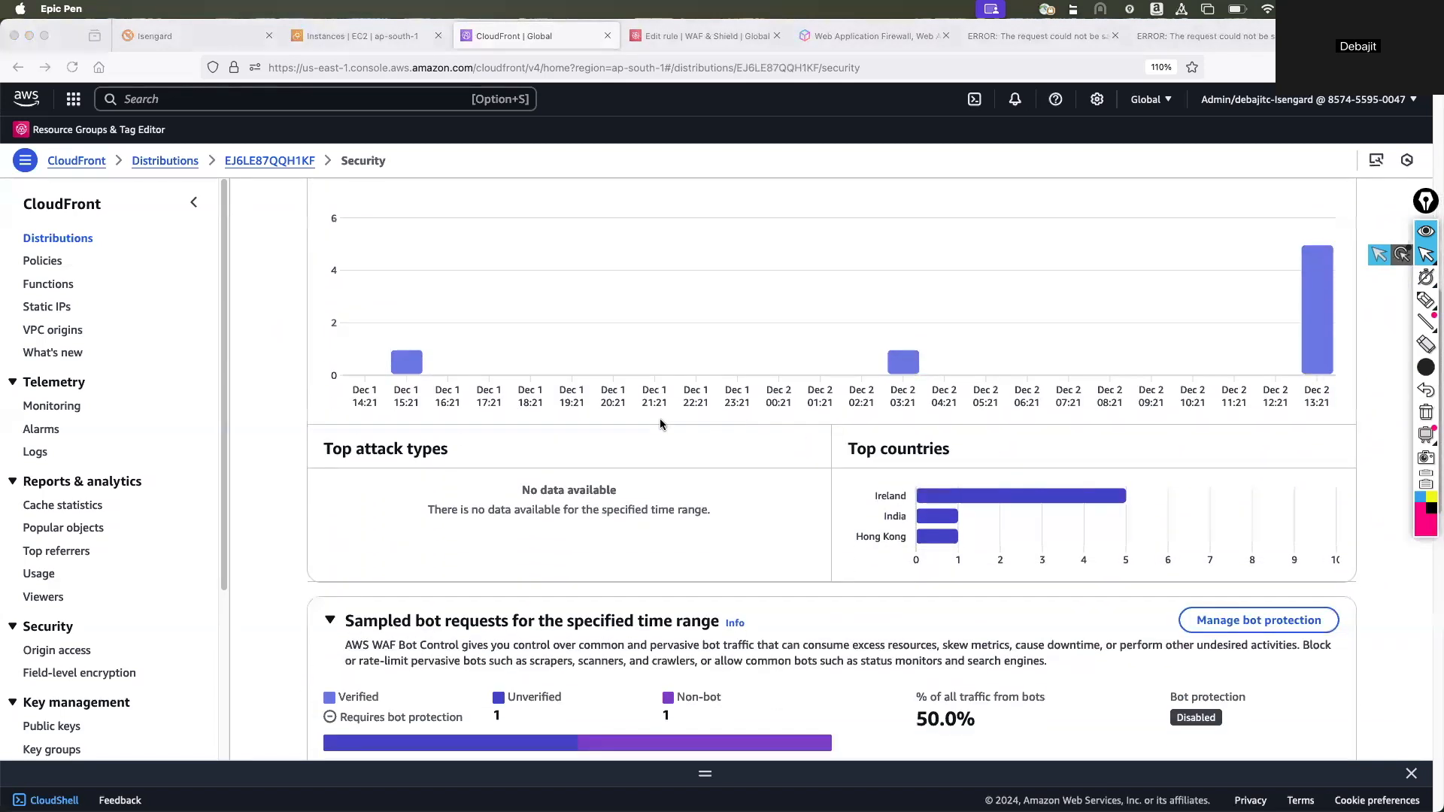
scroll(660, 418, "down", 1)
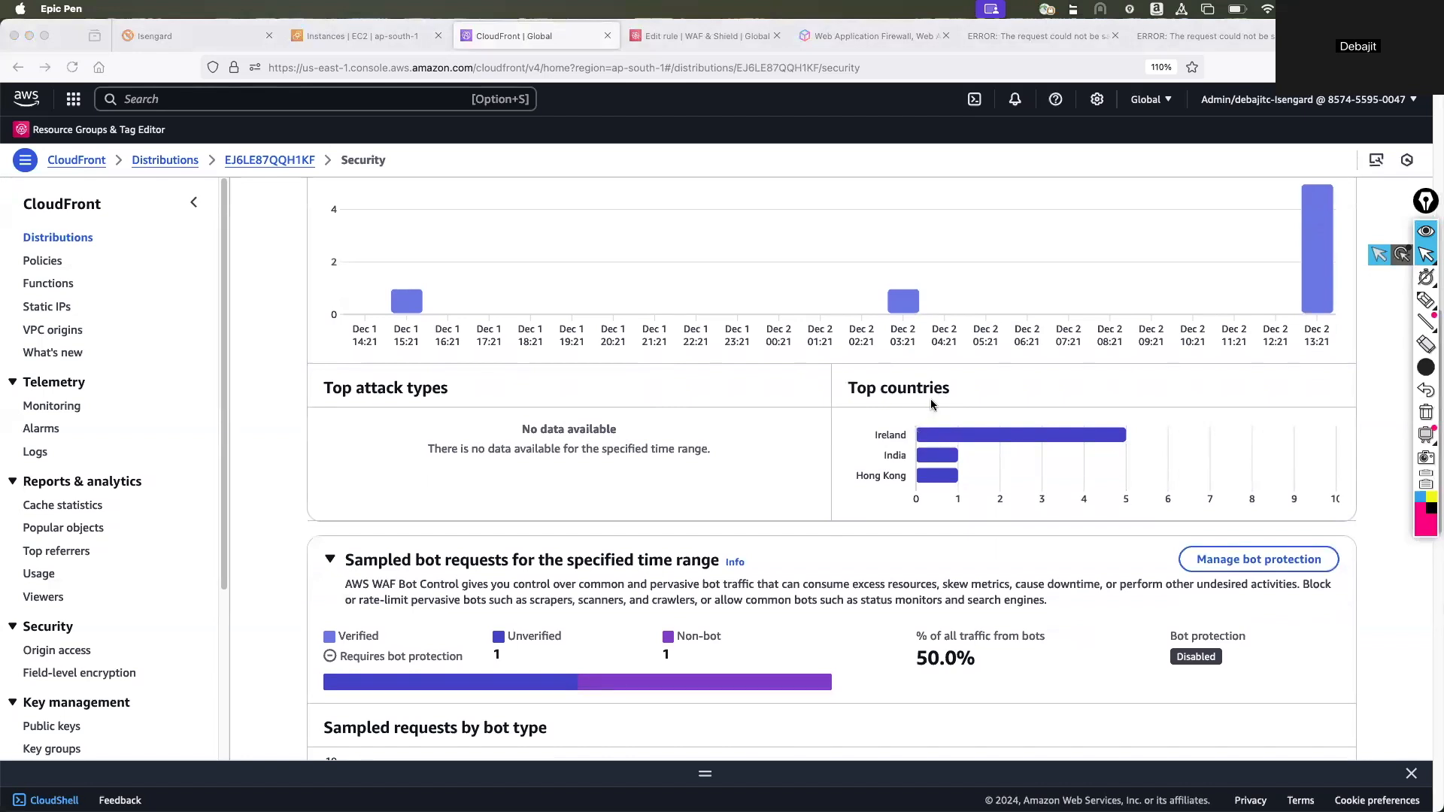
Reduce the Epic Pen brush size to a small dot.
left_click(1426, 368)
left_click(1333, 368)
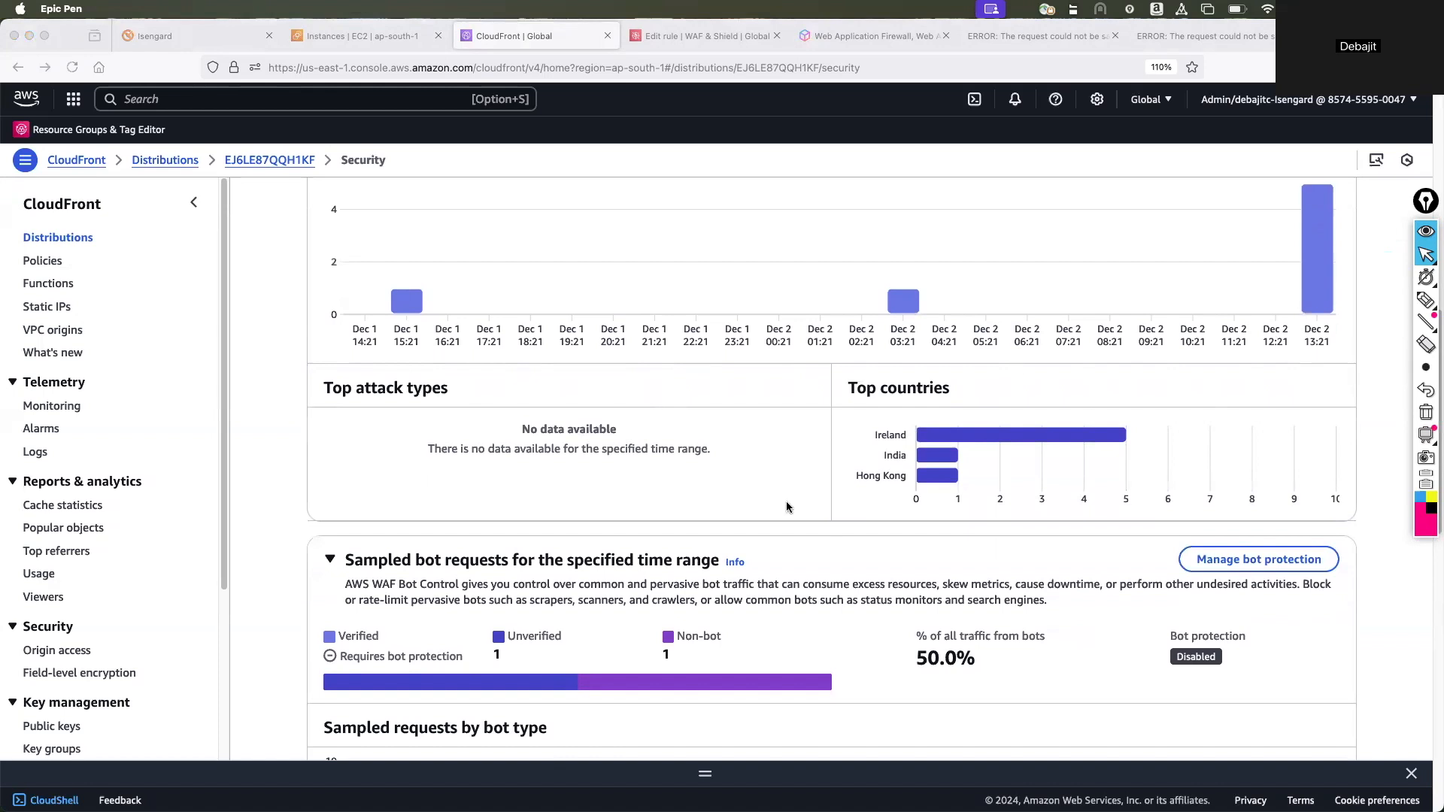
Examine the sampled bot requests, requests by bot category and request logs sections of the distribution's security dashboard.
scroll(735, 535, "down", 3)
scroll(737, 534, "down", 2)
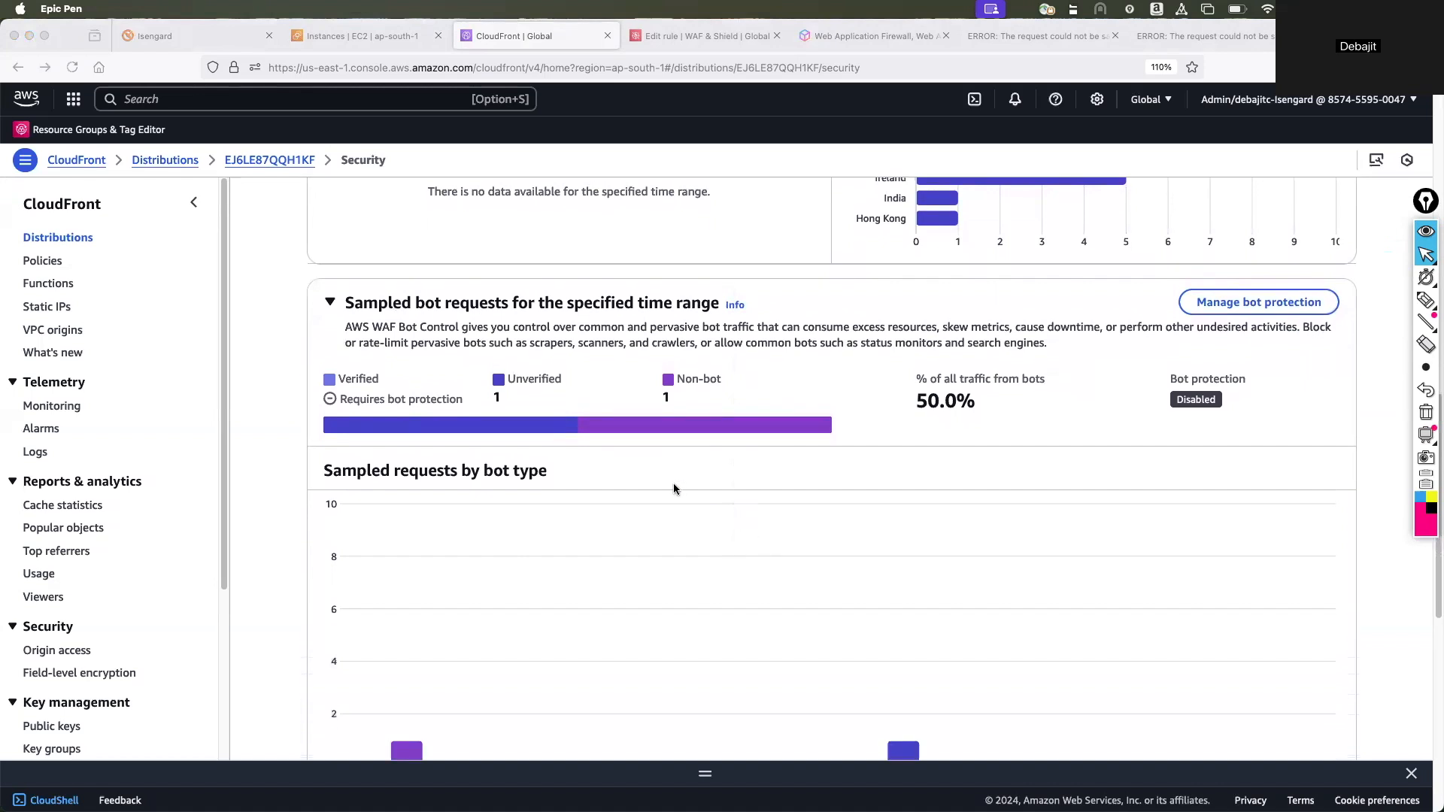
scroll(906, 485, "down", 3)
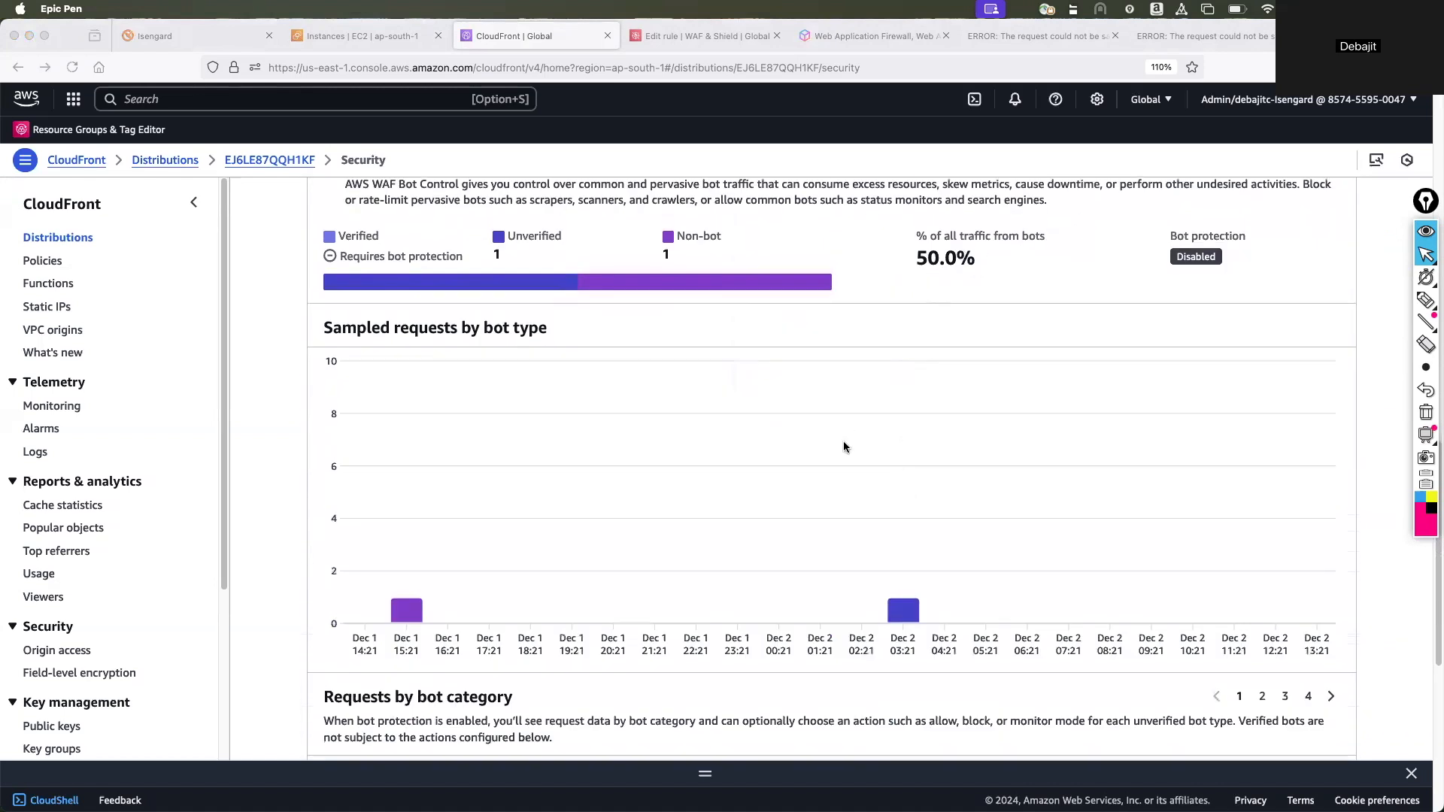
scroll(844, 447, "down", 7)
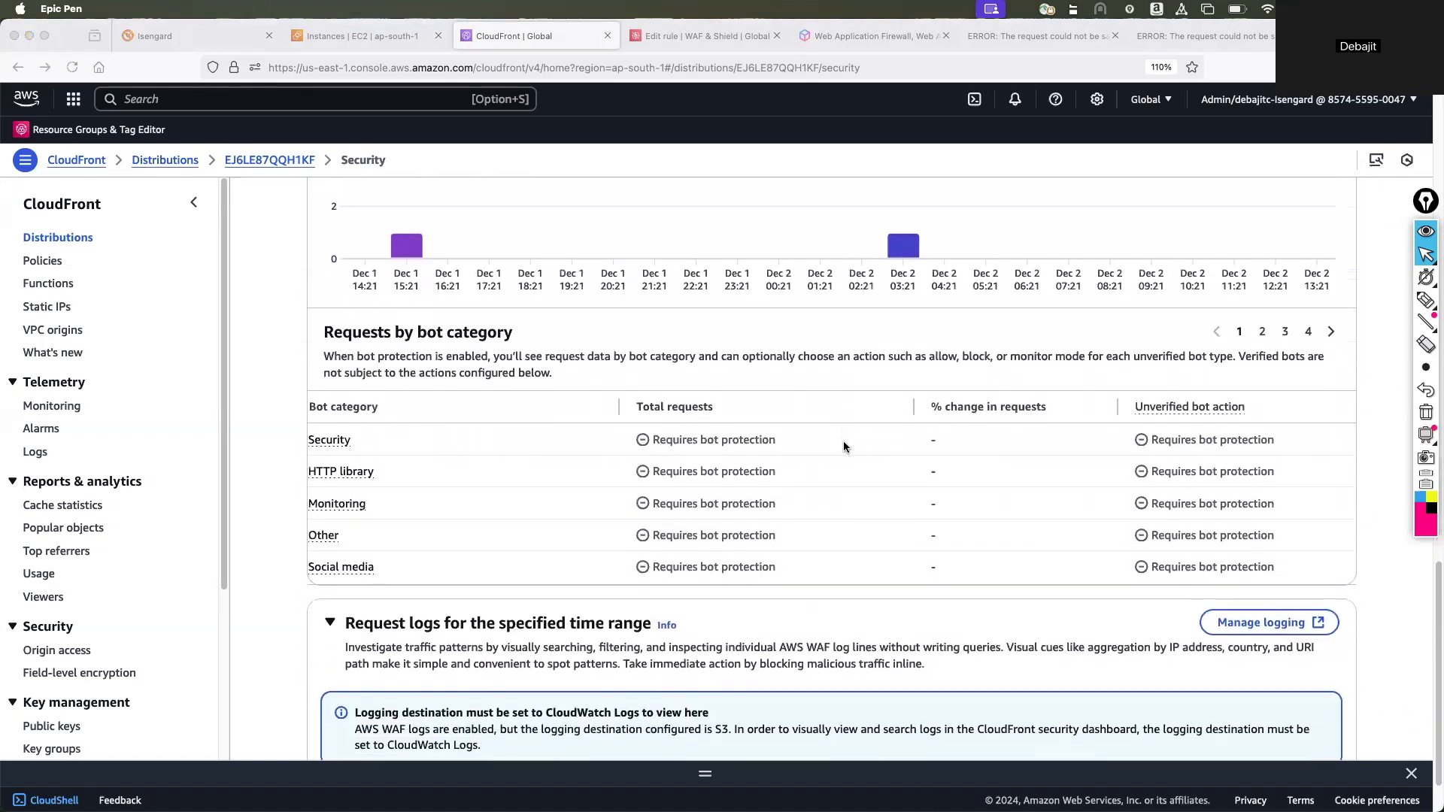
scroll(844, 447, "down", 2)
scroll(844, 446, "up", 8)
scroll(845, 446, "up", 20)
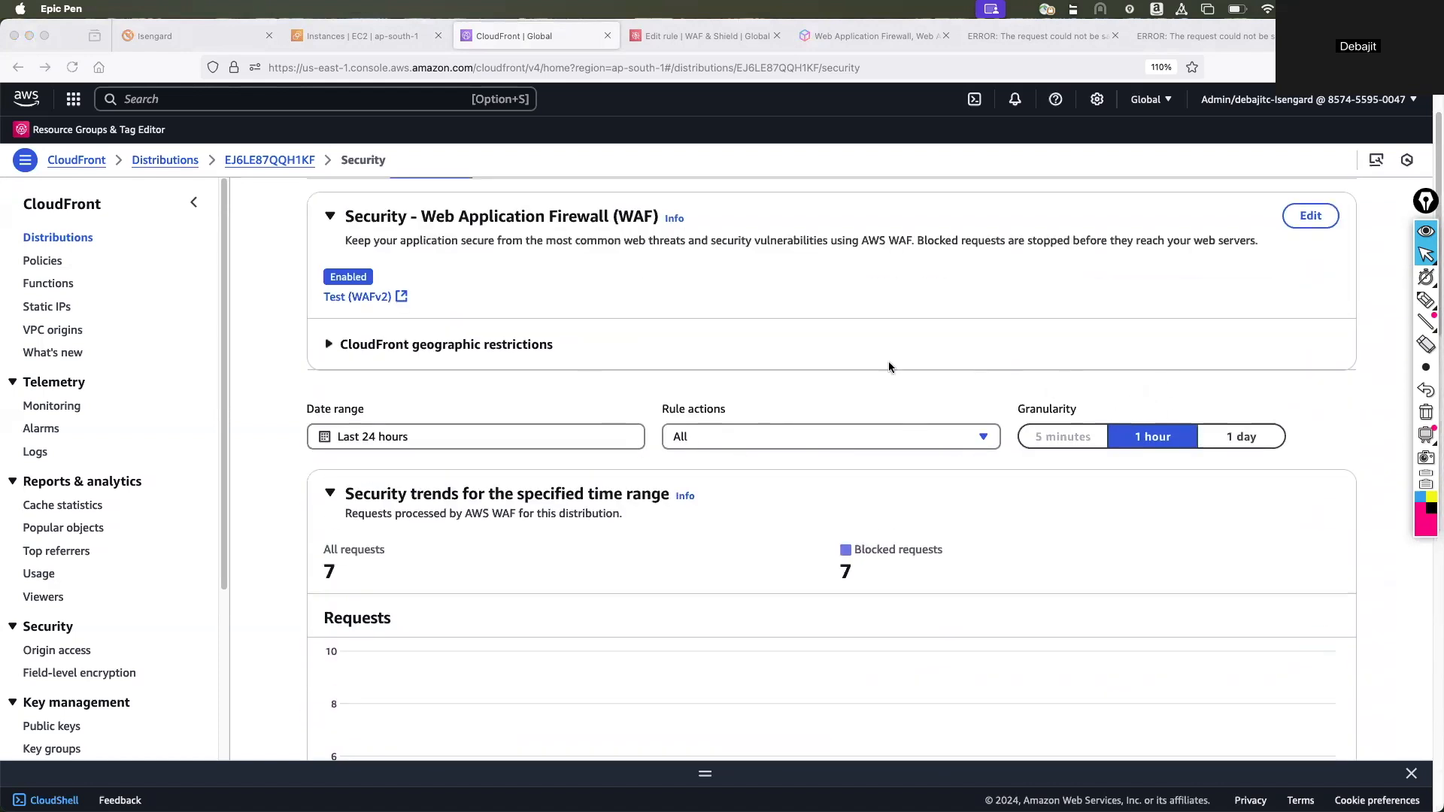
scroll(792, 373, "up", 2)
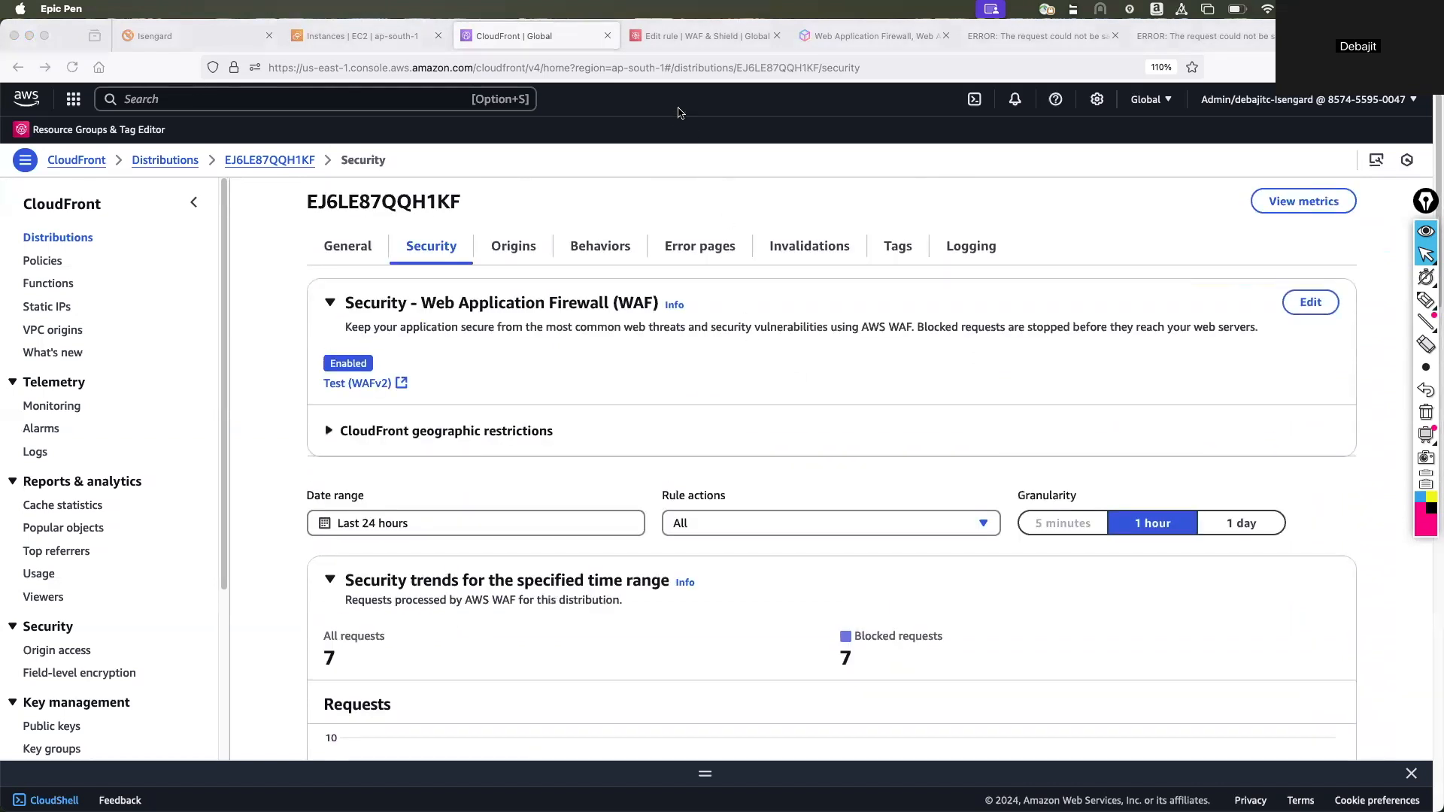
Search the AWS console for "waf" and open the WAF & Shield service.
left_click(188, 100)
left_click(188, 99)
type("waf")
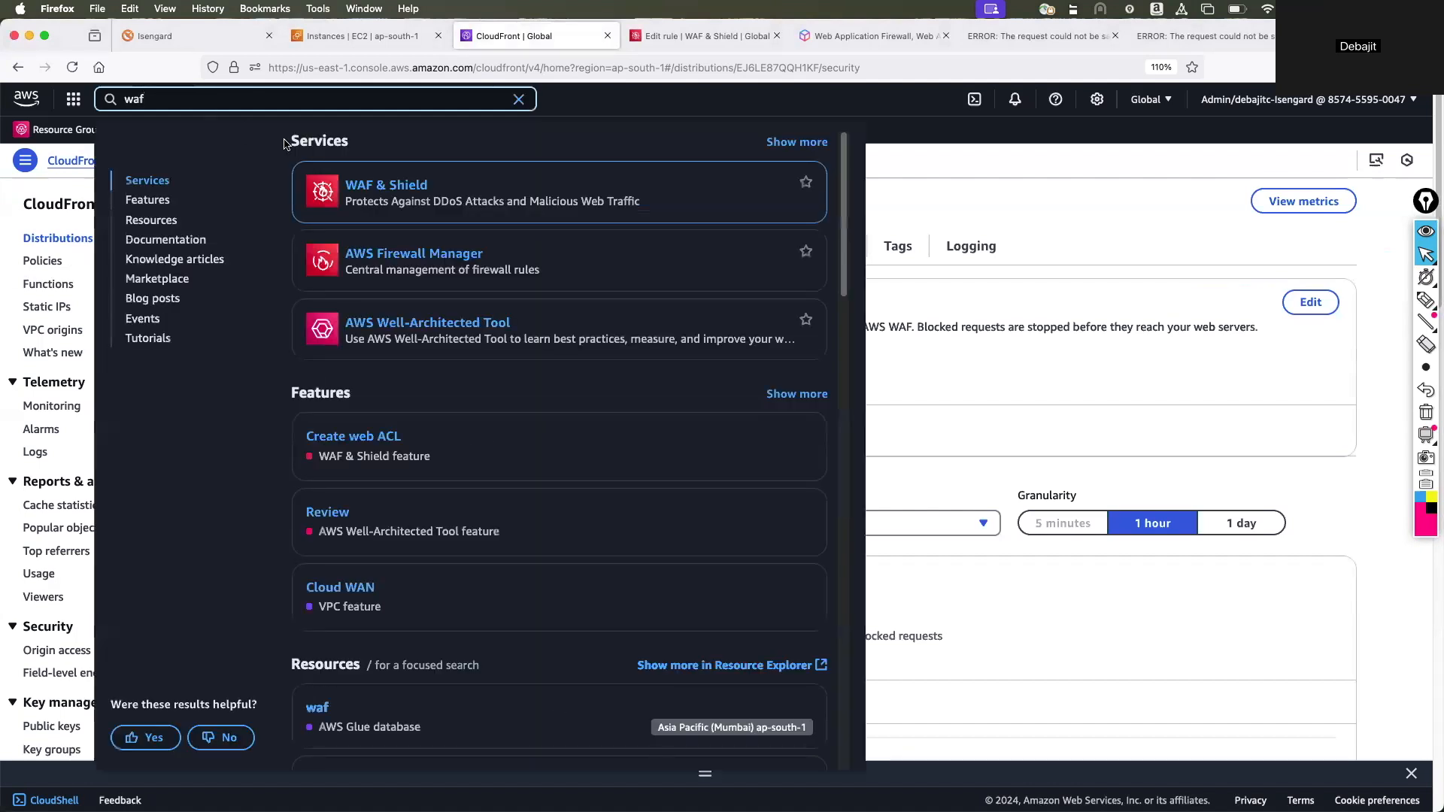
left_click(387, 188)
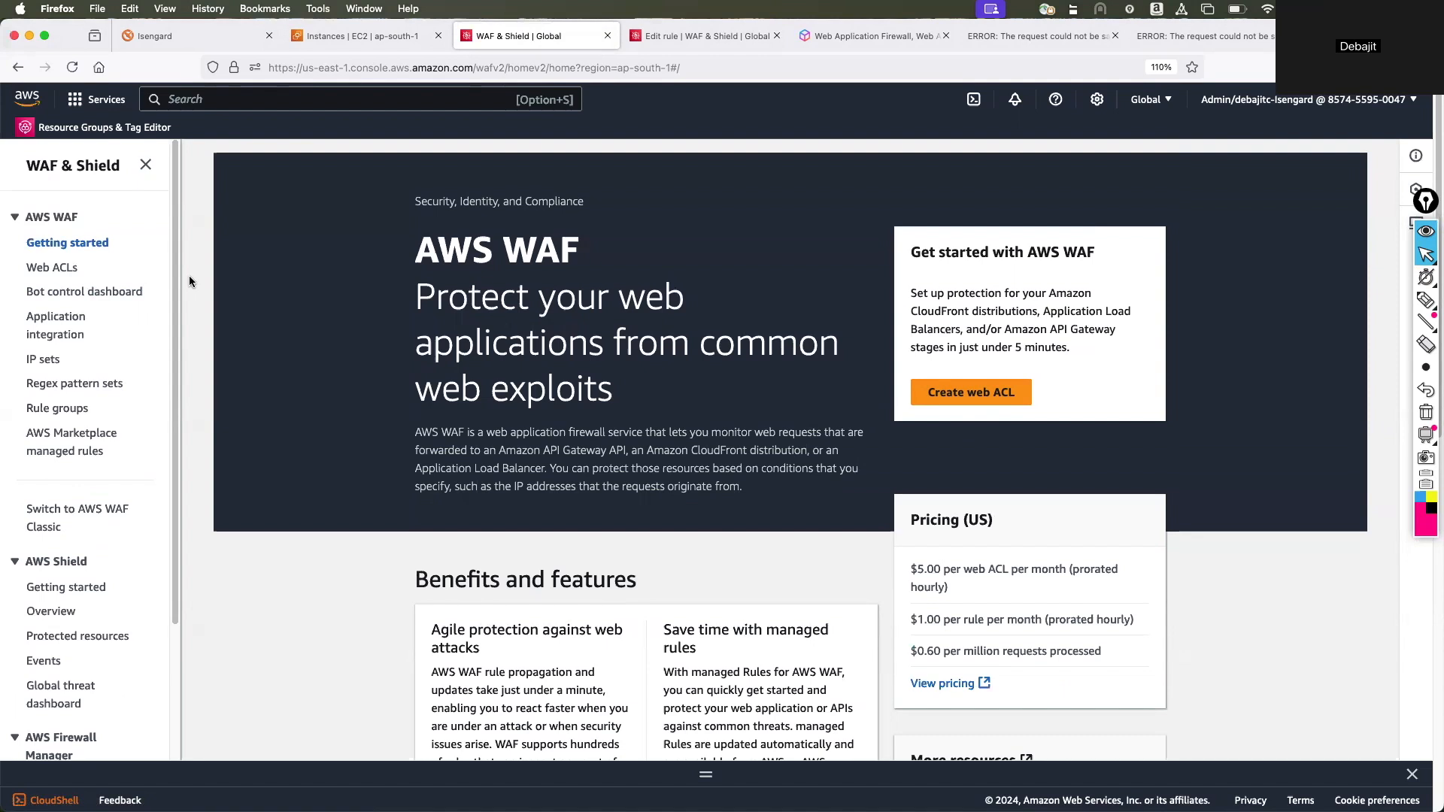
Show the web ACLs for the Global (CloudFront) scope and open the web ACL named Test.
left_click(45, 270)
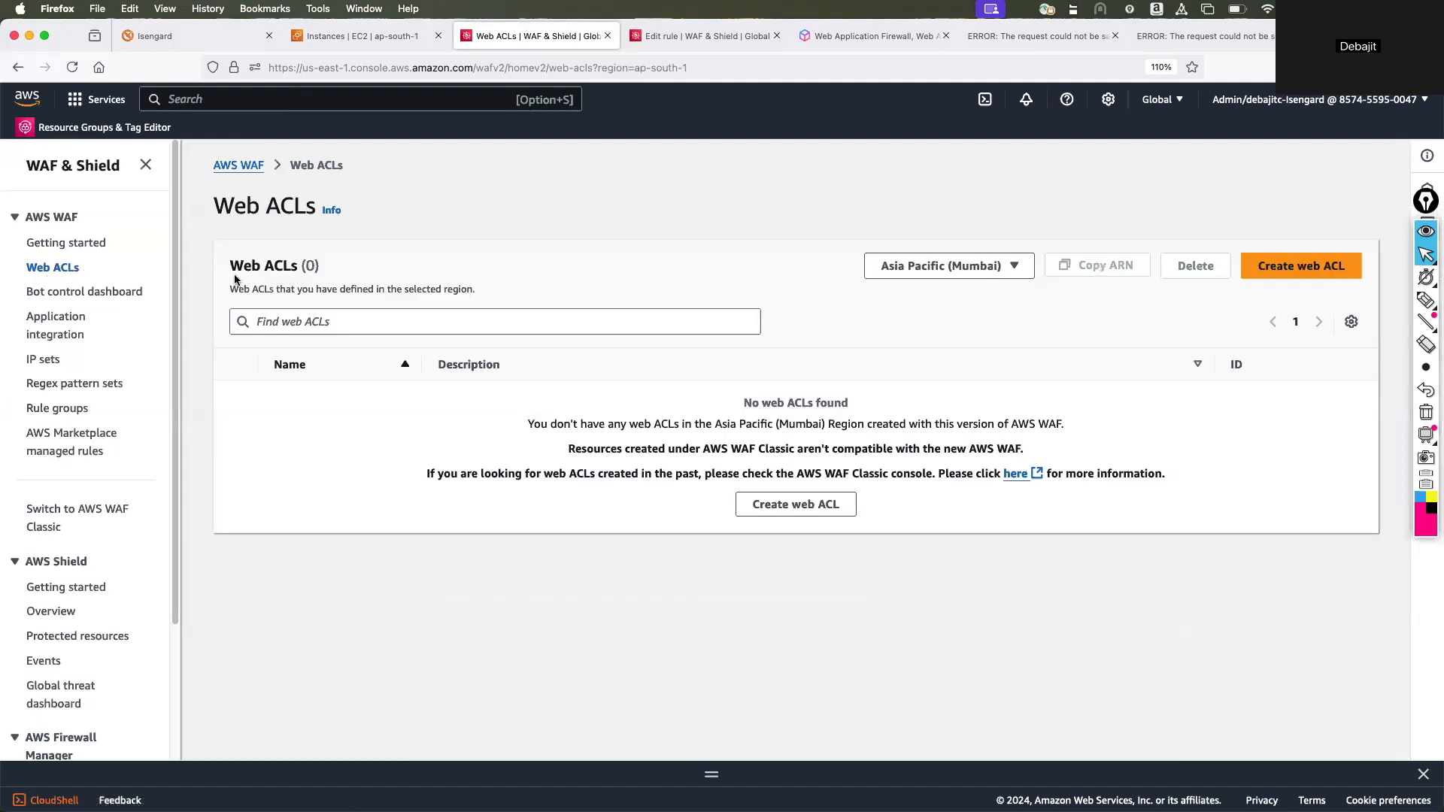
left_click(1015, 279)
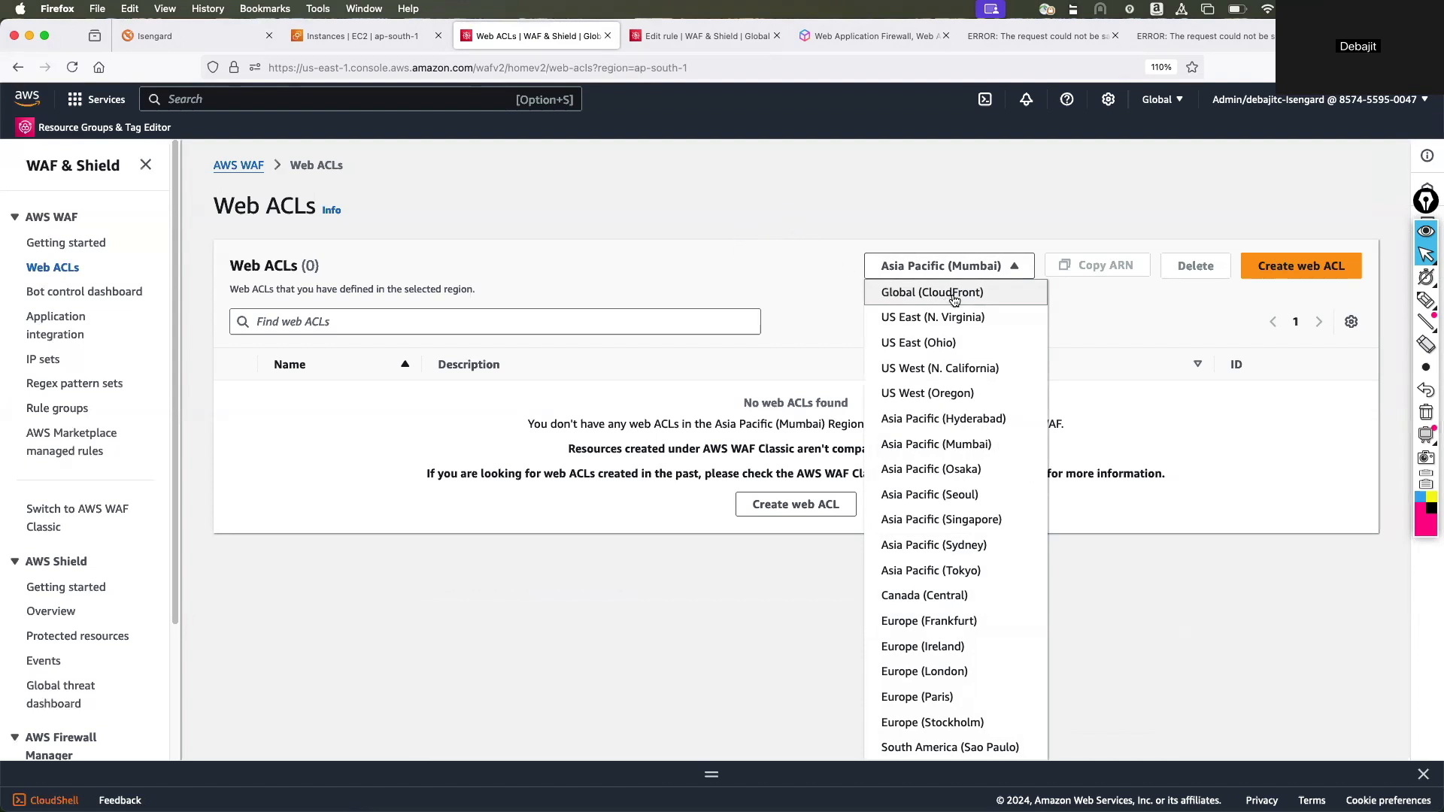
left_click(919, 301)
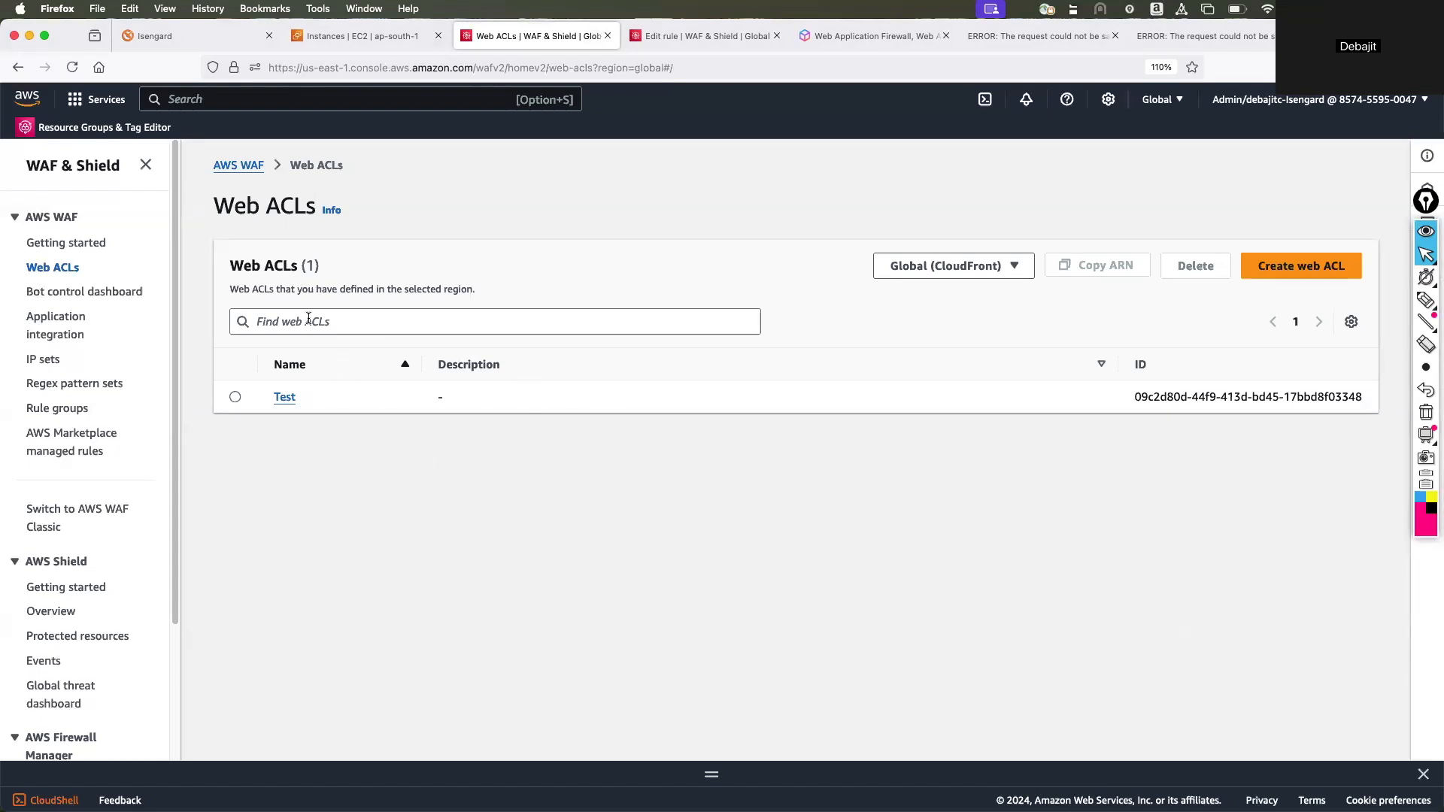
left_click(283, 398)
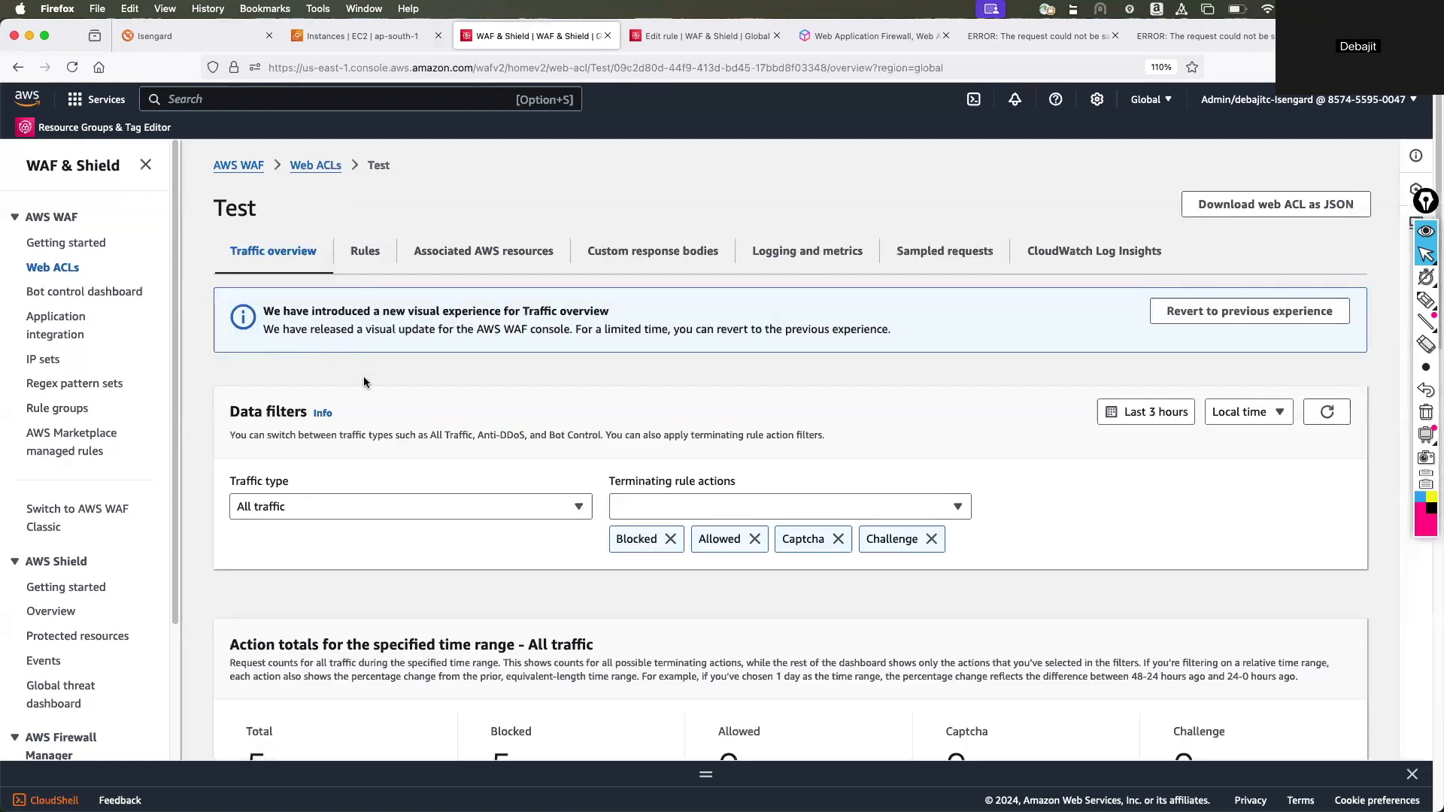
Examine the Test web ACL's traffic overview, including its data filters and action totals for all traffic.
scroll(363, 380, "down", 3)
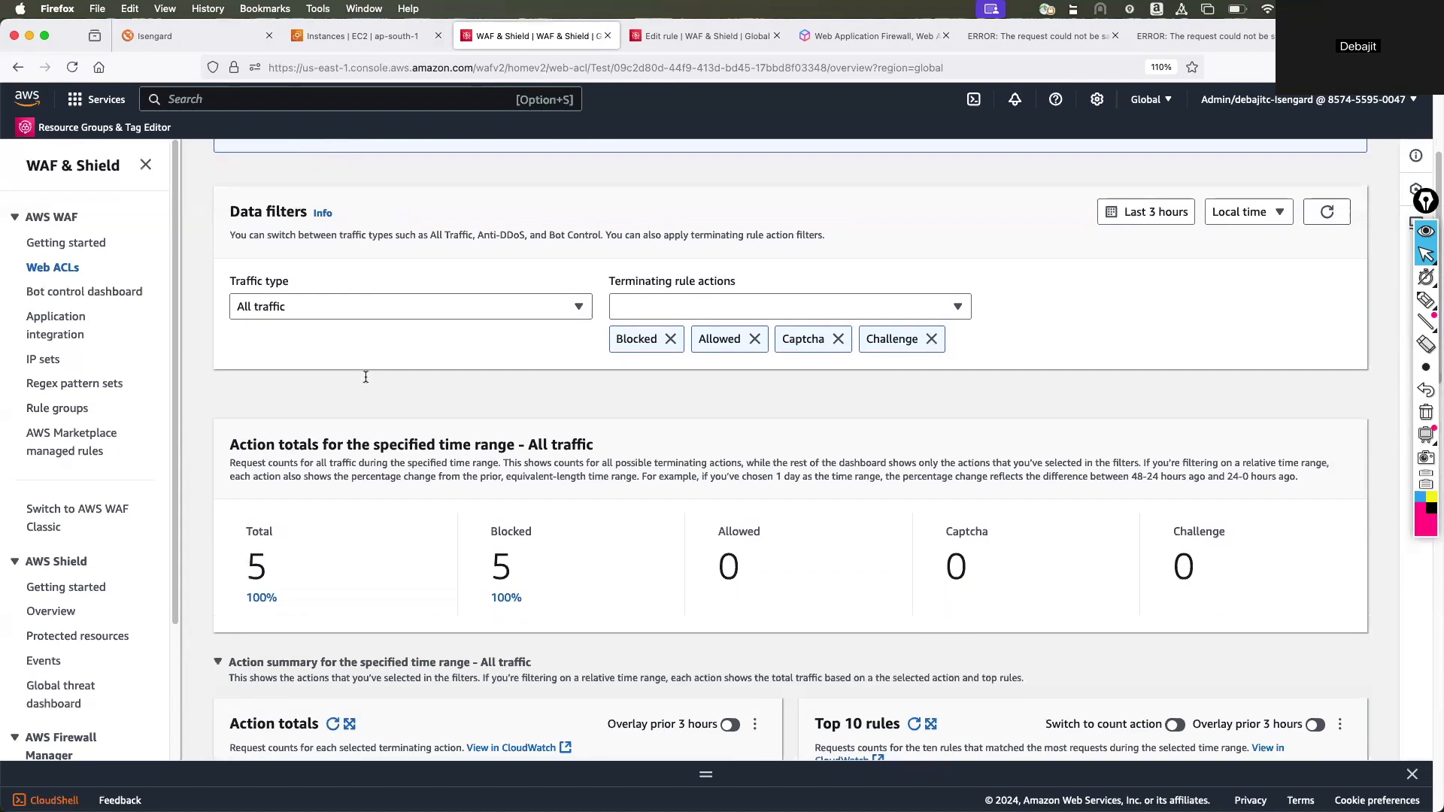
scroll(365, 377, "down", 1)
scroll(365, 382, "up", 1)
scroll(366, 383, "up", 3)
scroll(366, 382, "down", 4)
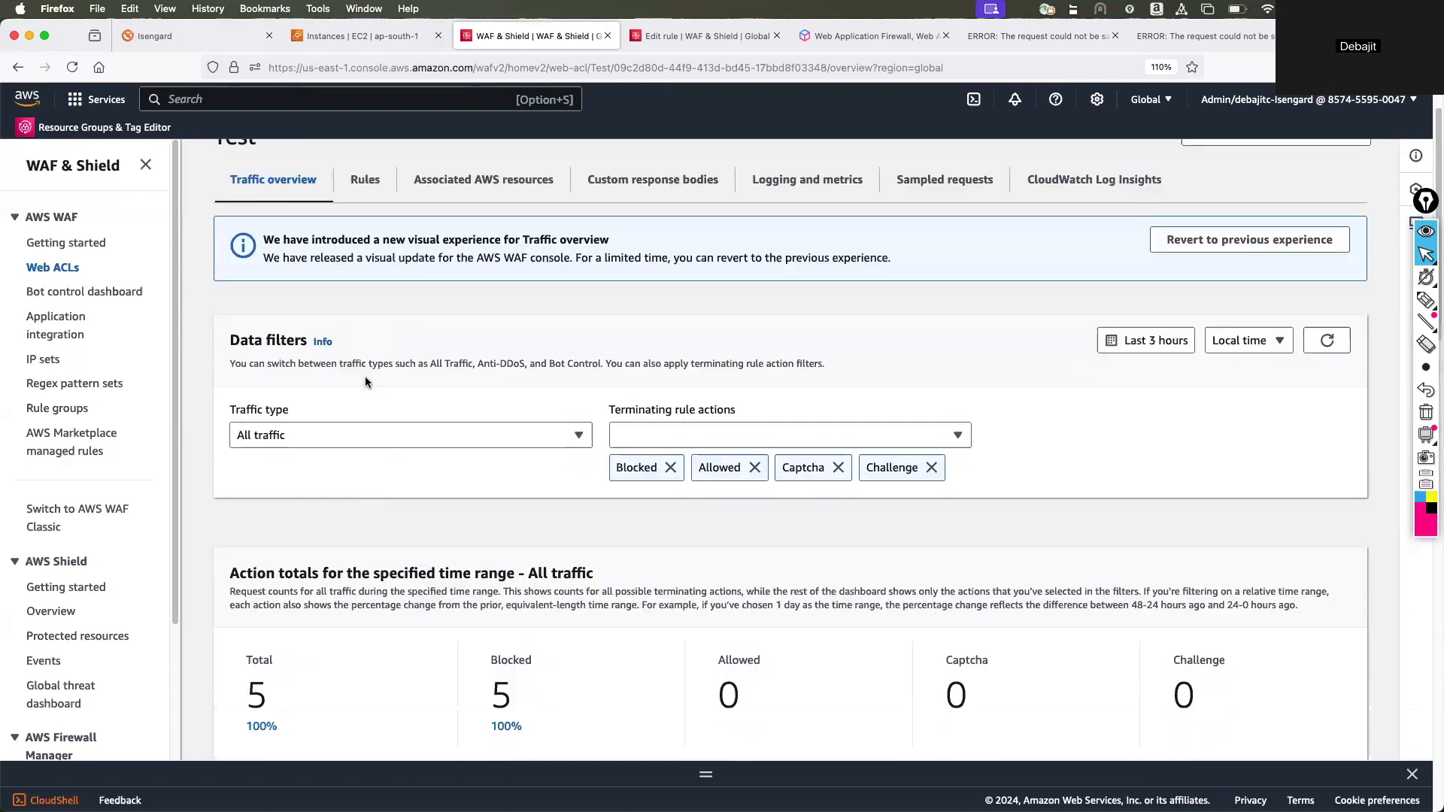
scroll(366, 382, "down", 3)
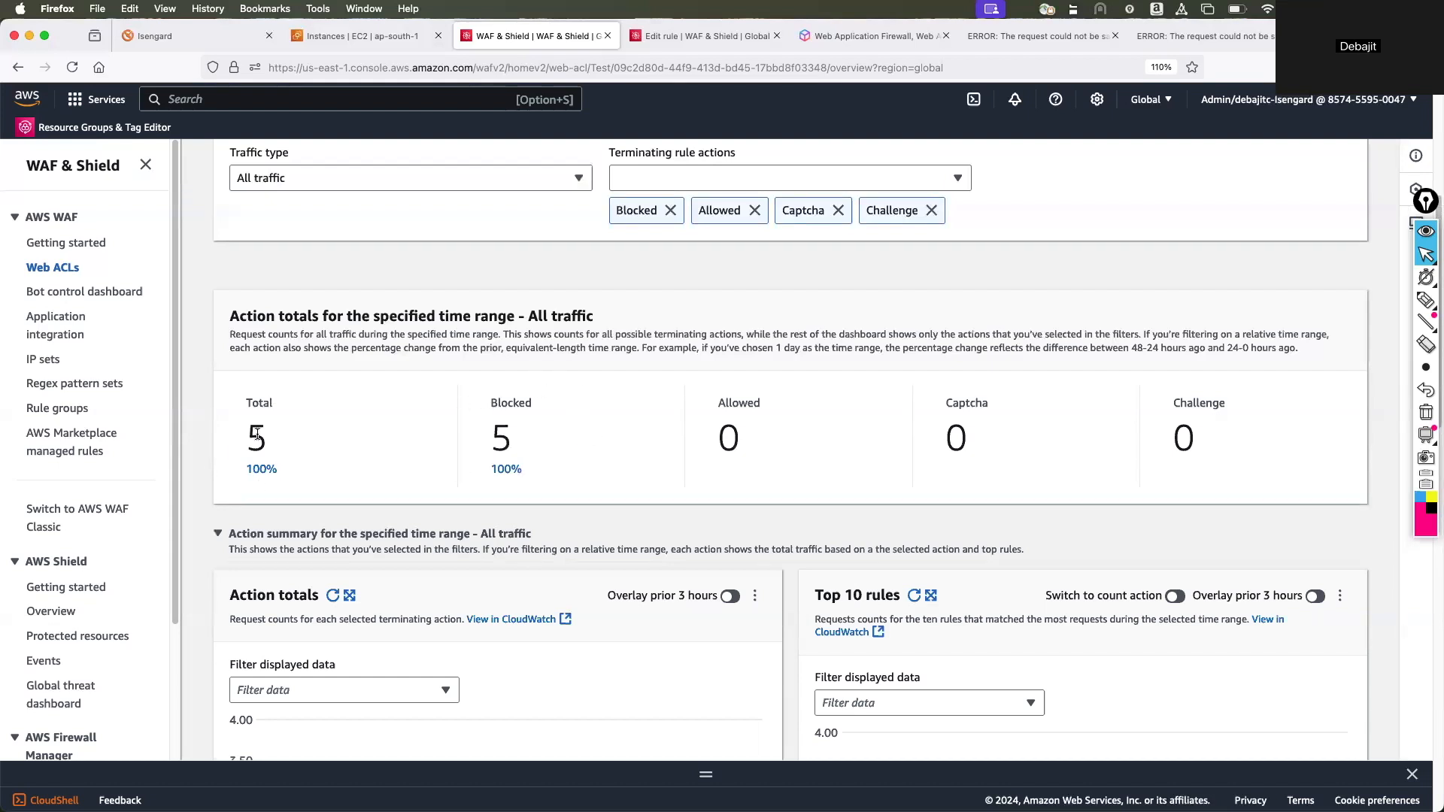
Examine the Test web ACL's action summary and traffic characteristics charts, including client device types, attack types and top 10 countries.
scroll(504, 454, "down", 1)
scroll(504, 453, "down", 10)
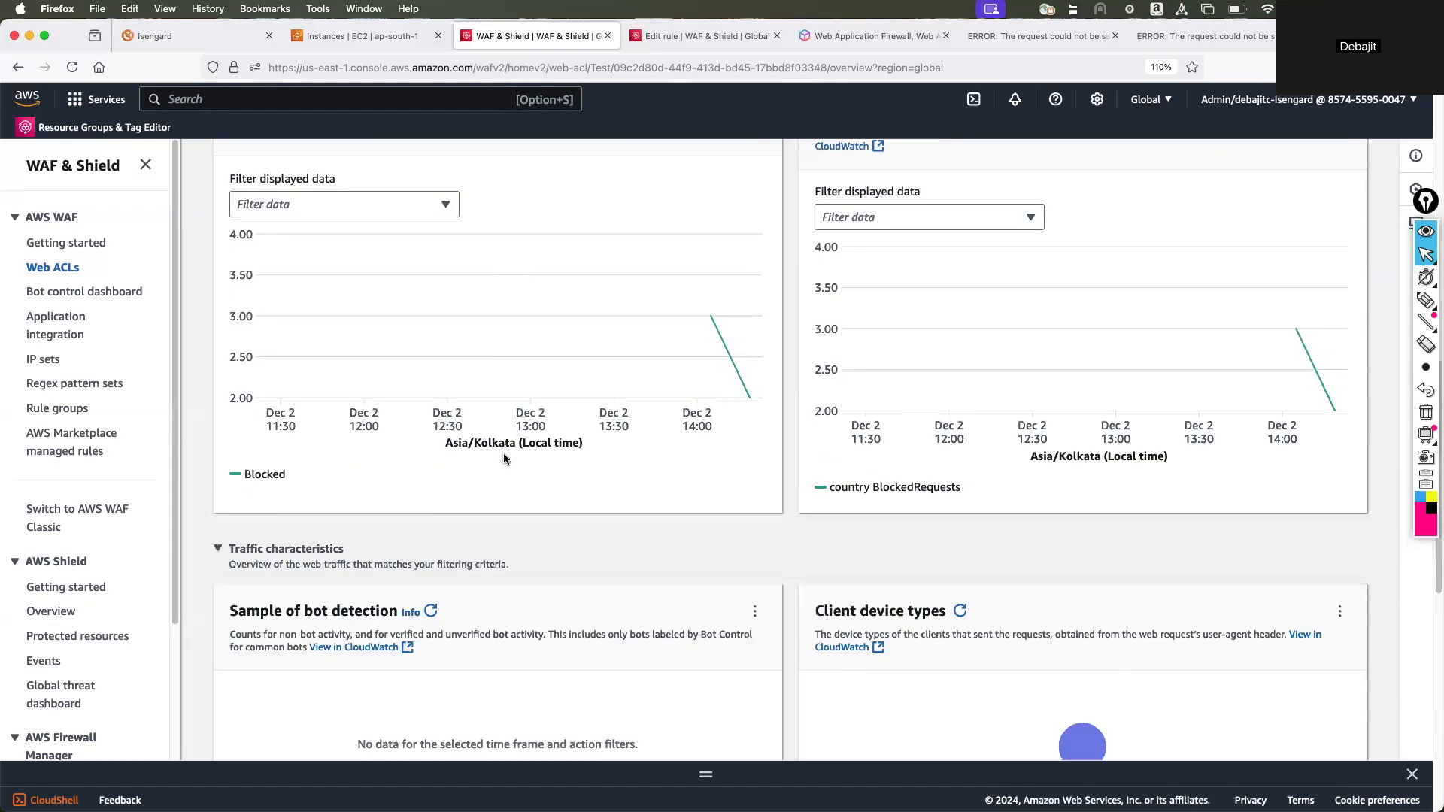
scroll(503, 459, "down", 3)
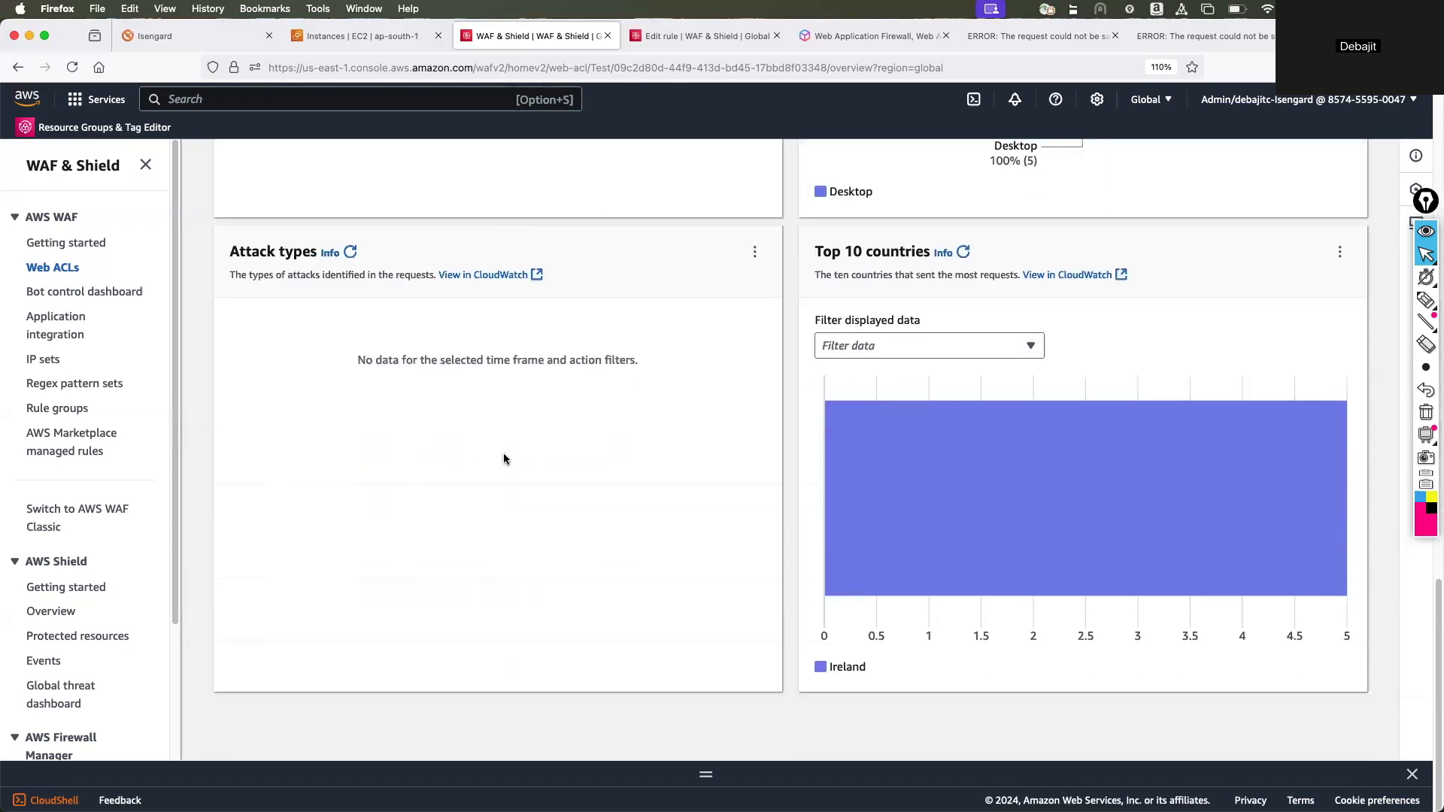
scroll(504, 459, "up", 5)
mouse_move(1083, 507)
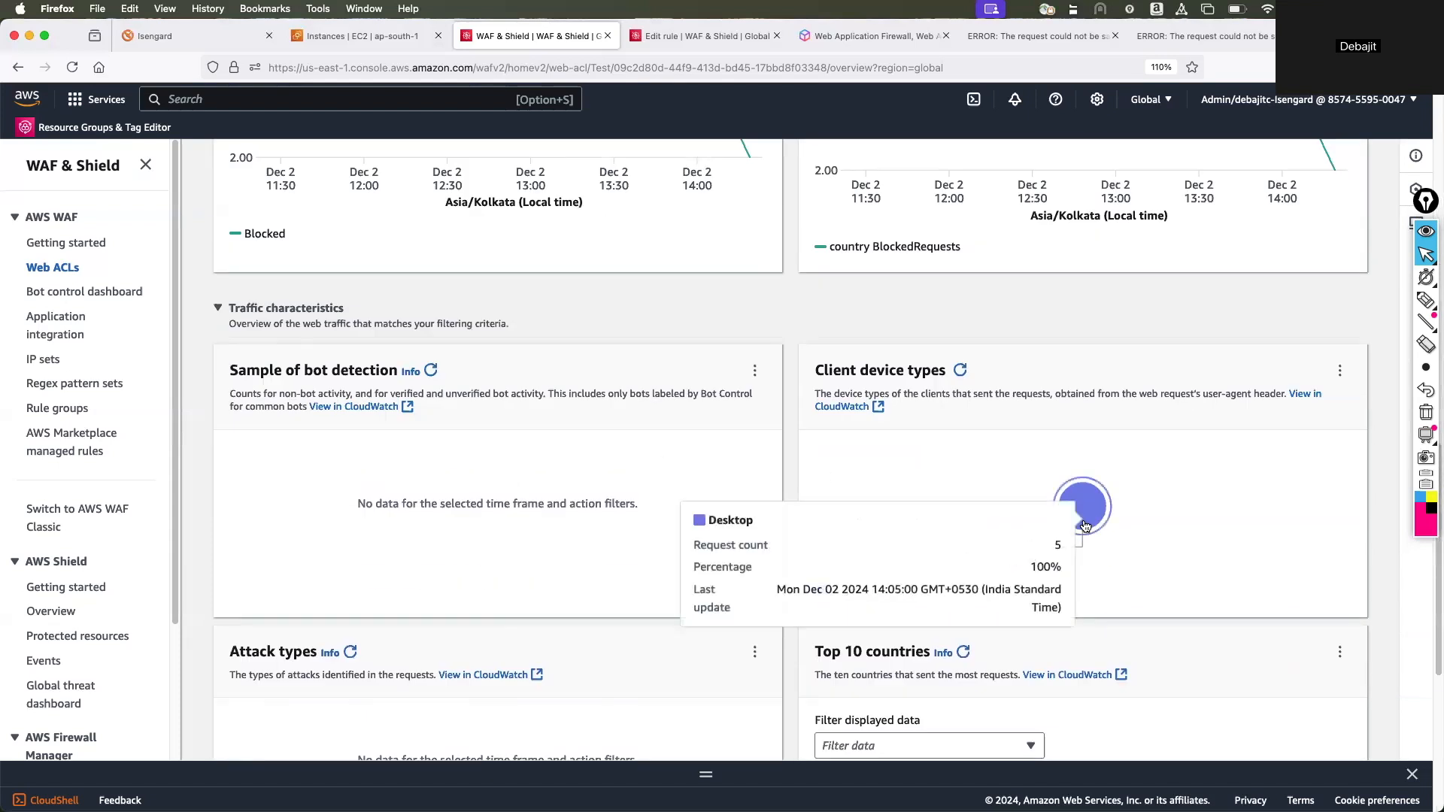
scroll(378, 515, "down", 5)
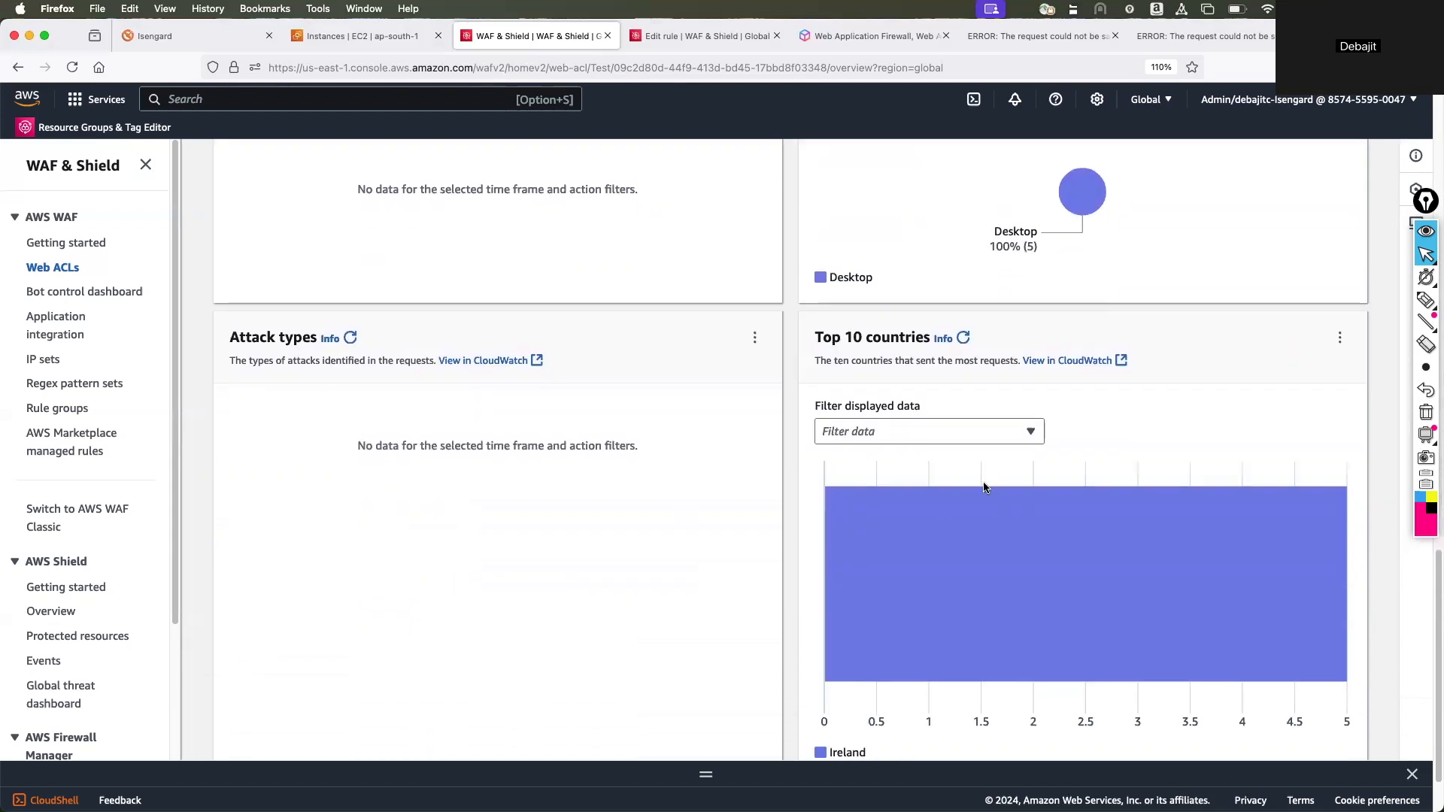
scroll(982, 481, "down", 1)
mouse_move(936, 549)
scroll(857, 526, "up", 10)
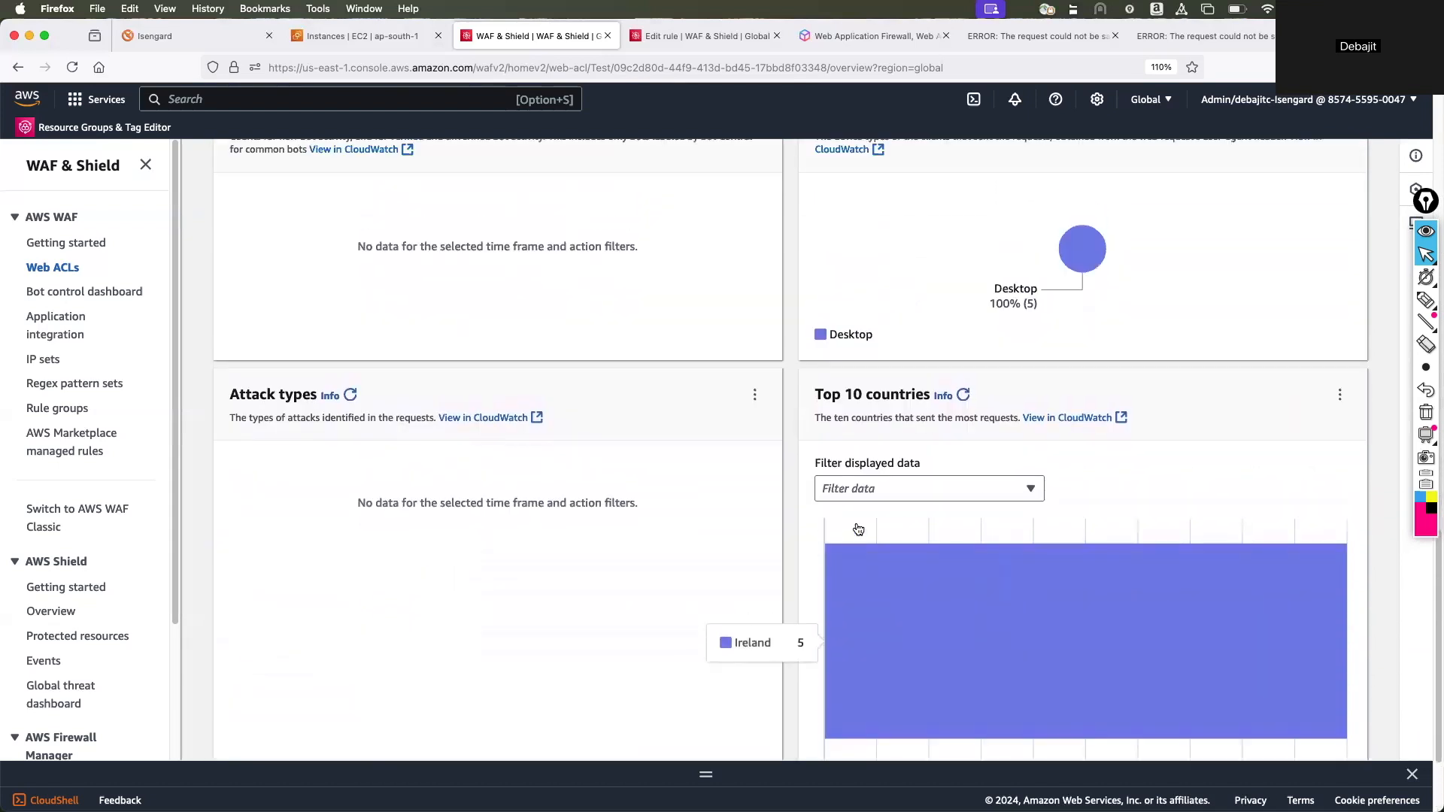
Open the country rule from the Test web ACL's rules and review its match statement and action.
scroll(856, 528, "up", 6)
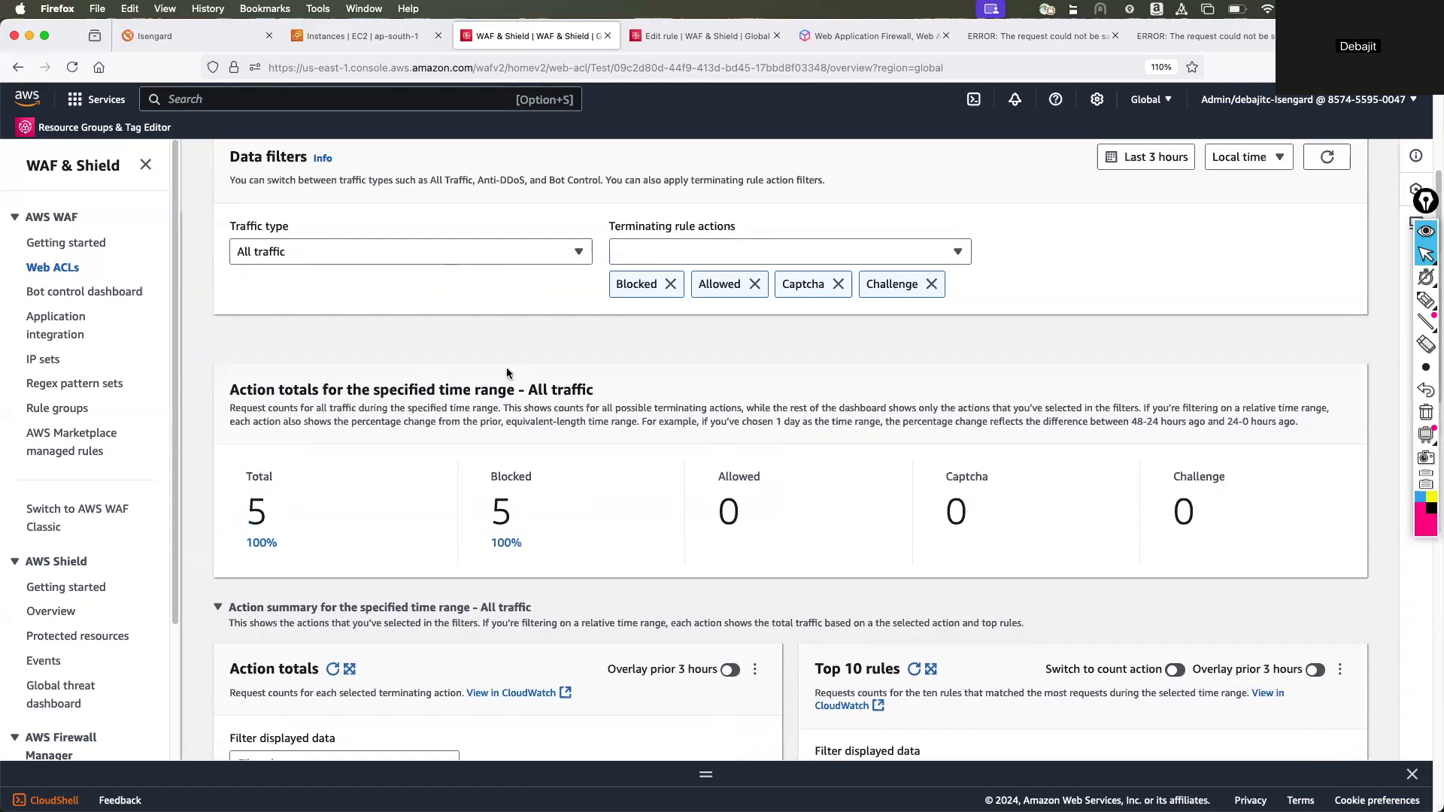
scroll(512, 368, "up", 3)
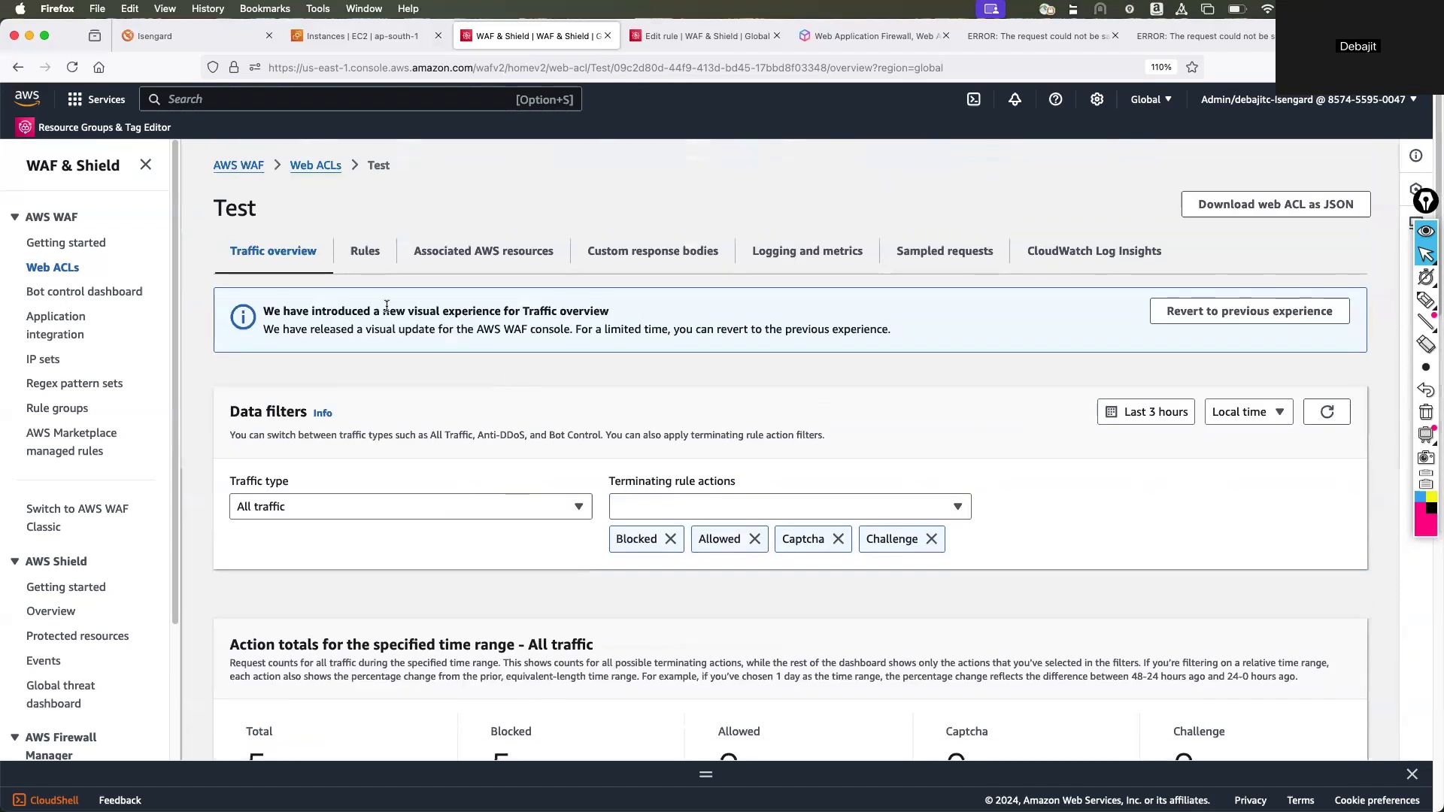
left_click(370, 251)
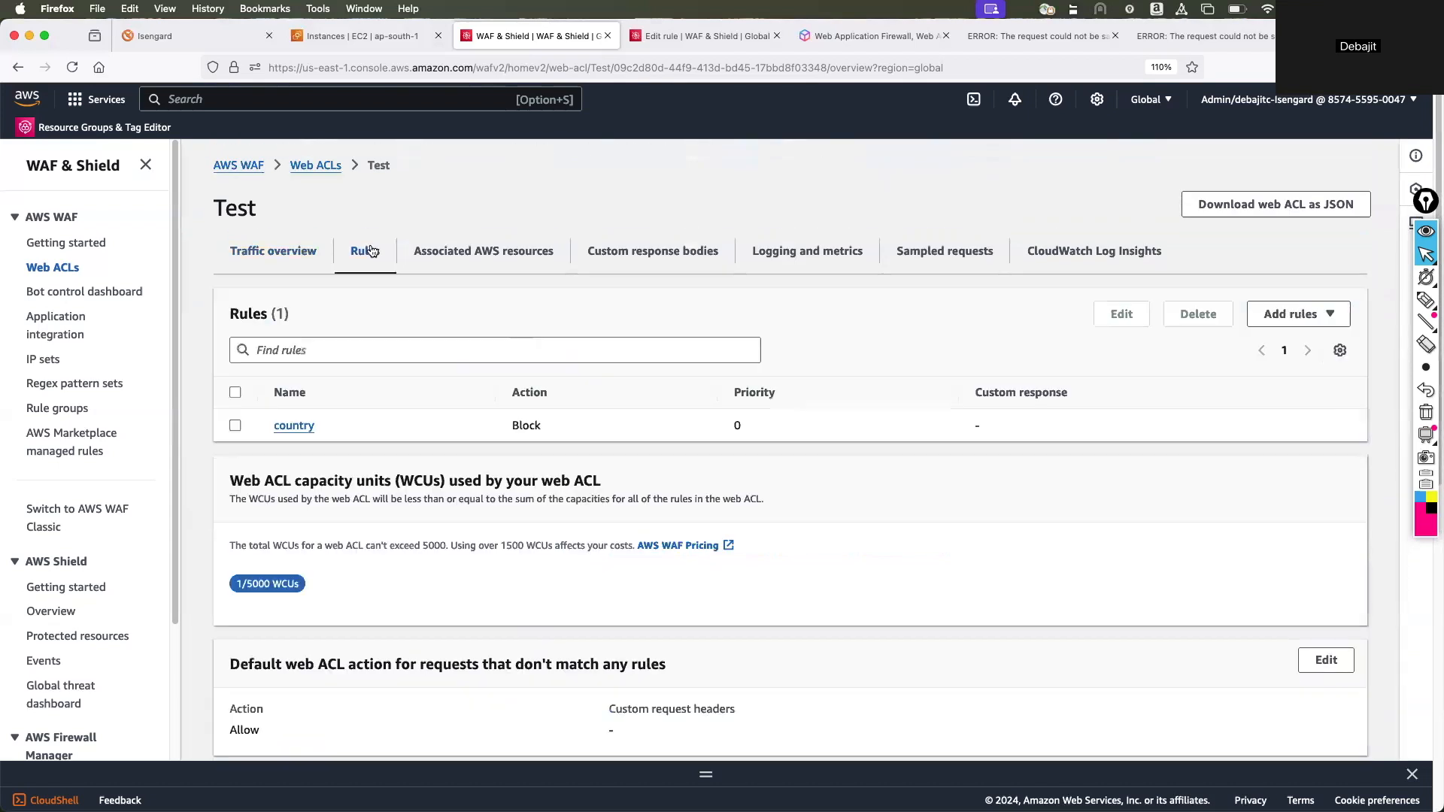
left_click(293, 426)
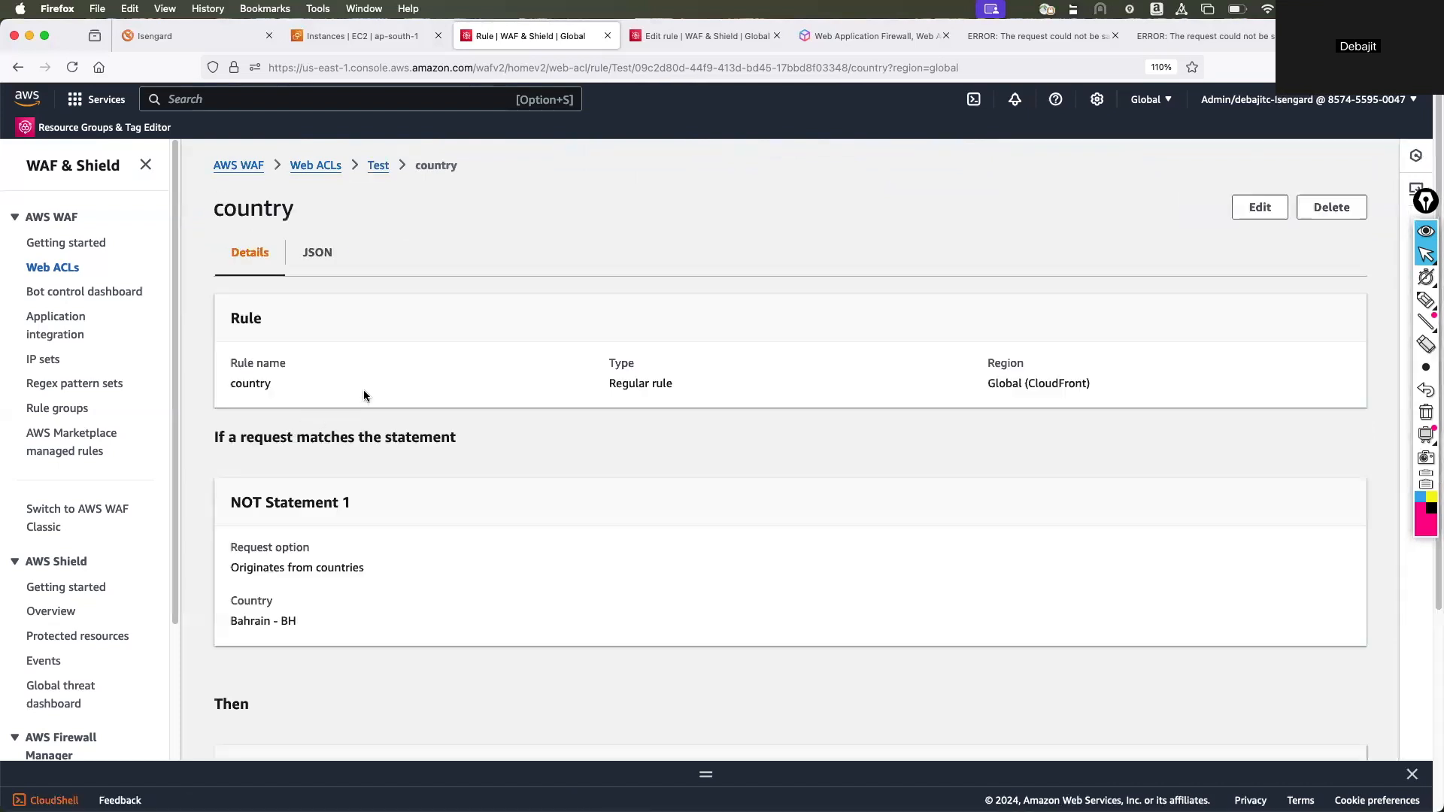
scroll(363, 390, "down", 2)
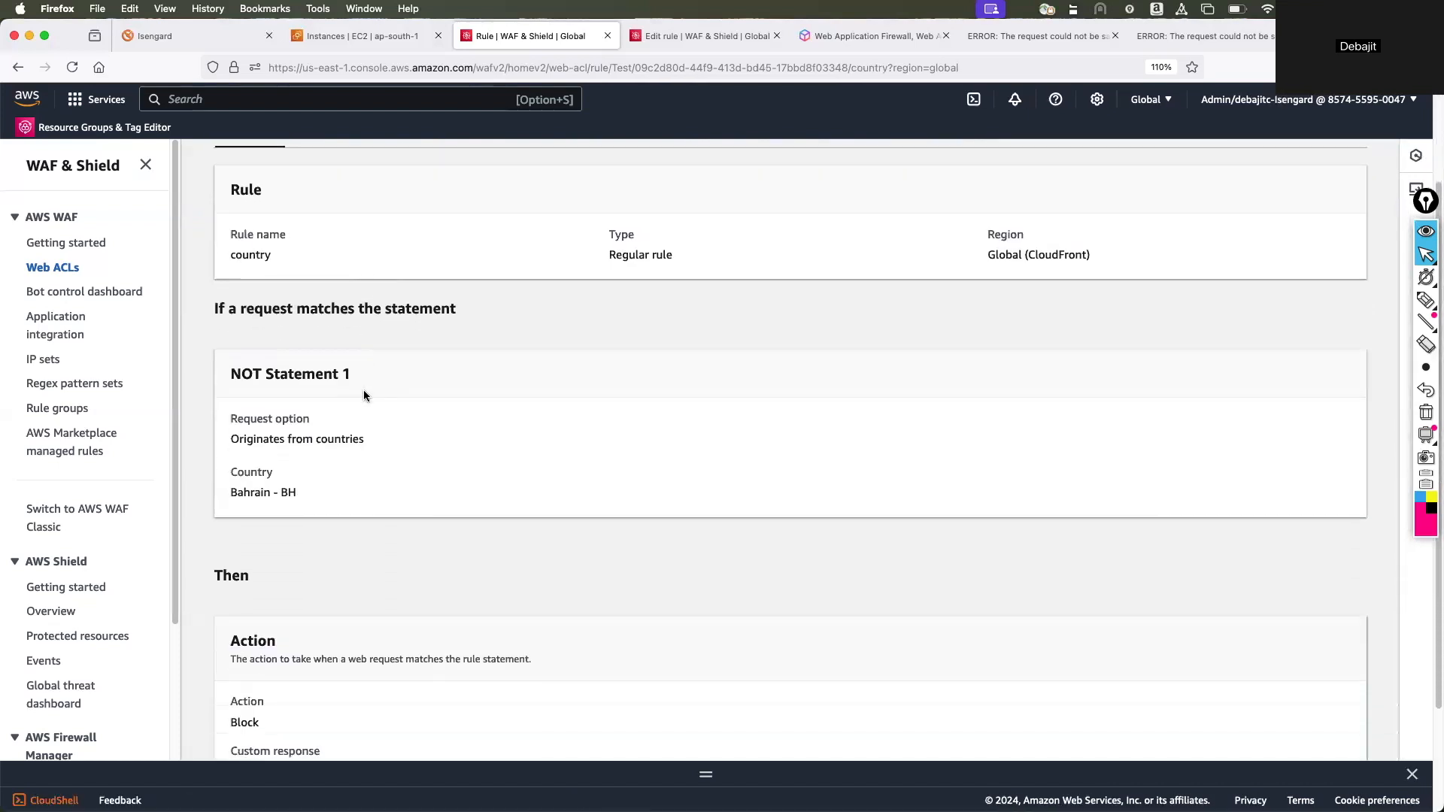
scroll(363, 389, "up", 2)
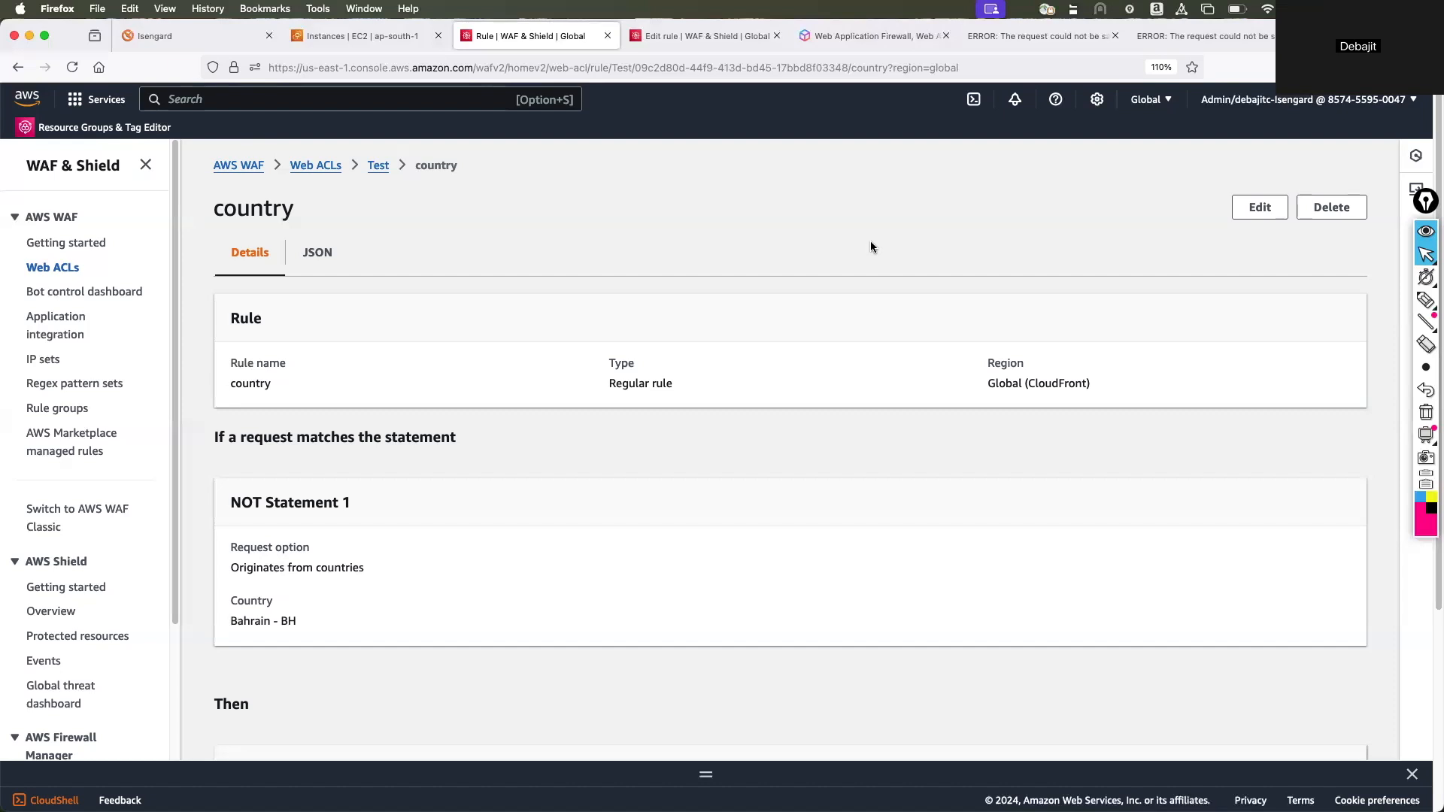
Open the country rule for editing and examine its name, type, request condition and country statement.
left_click(1259, 209)
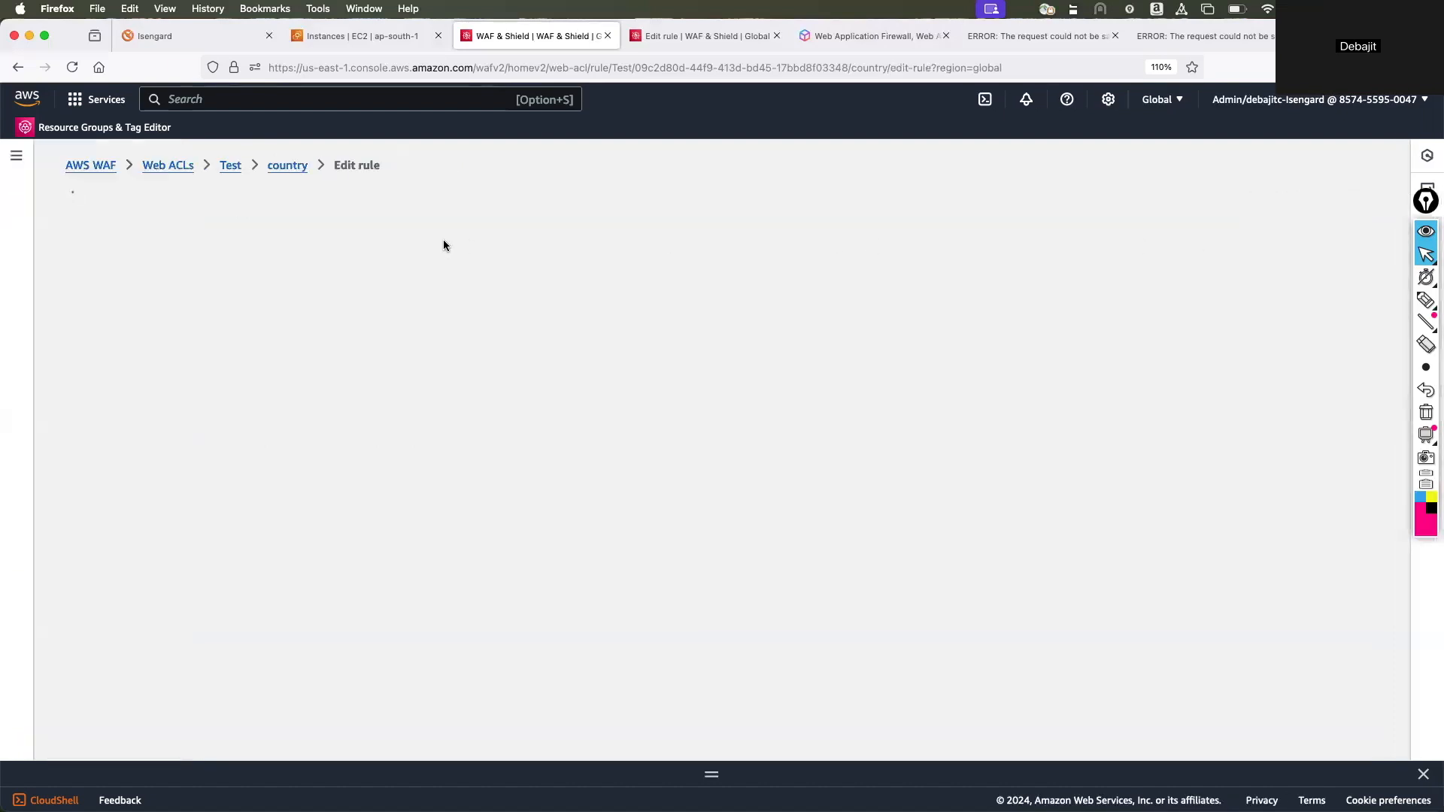
scroll(336, 297, "down", 1)
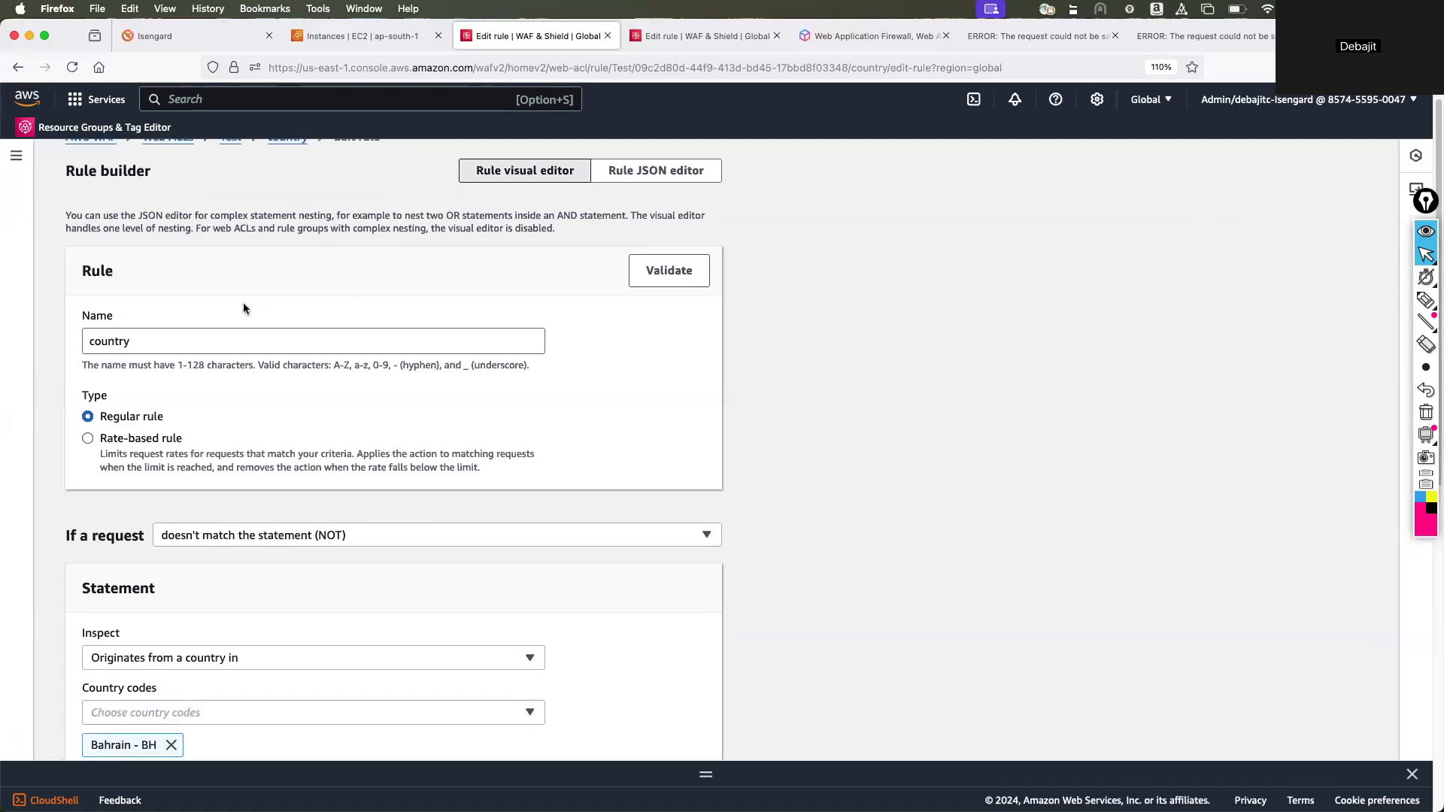
scroll(242, 302, "down", 1)
left_click(164, 301)
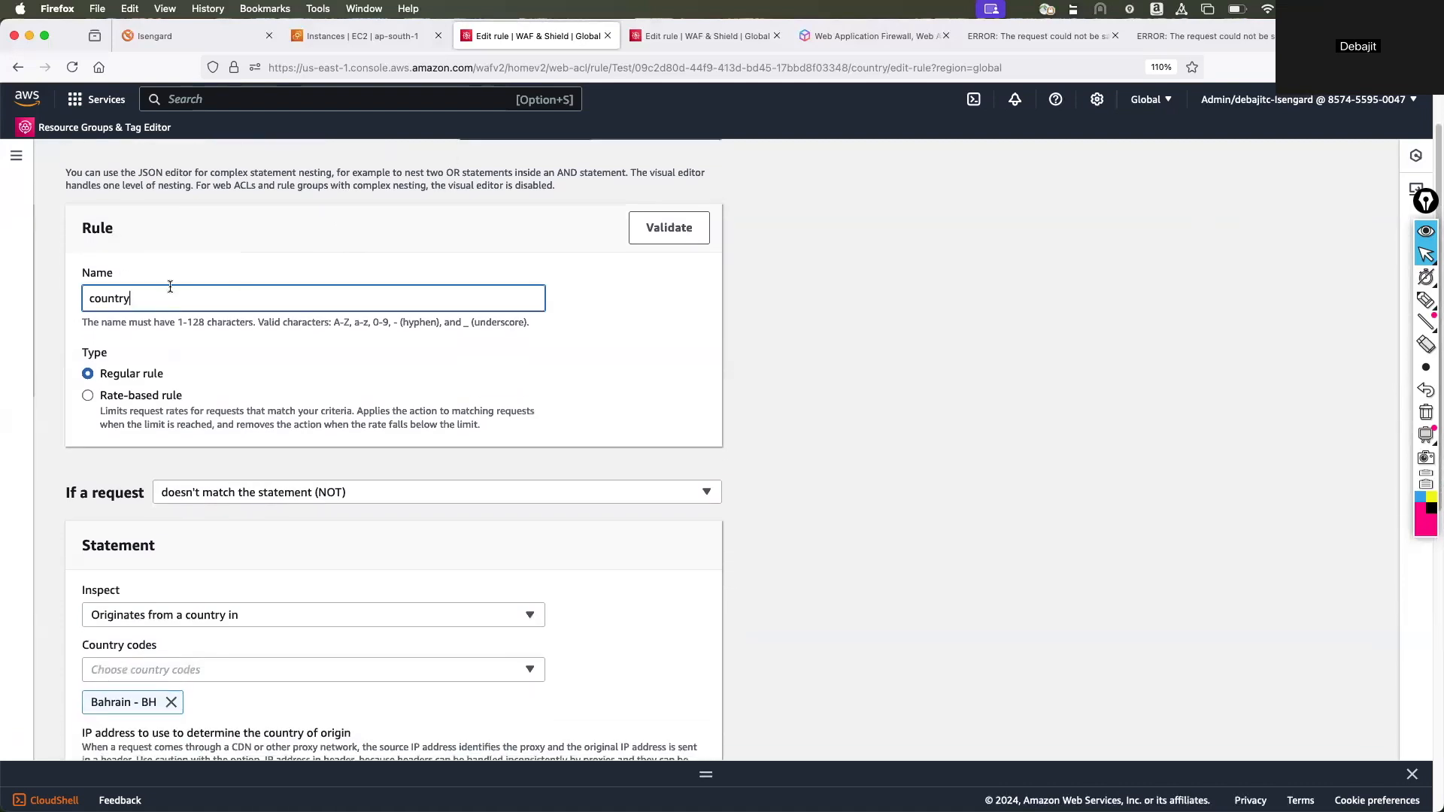
scroll(209, 264, "down", 3)
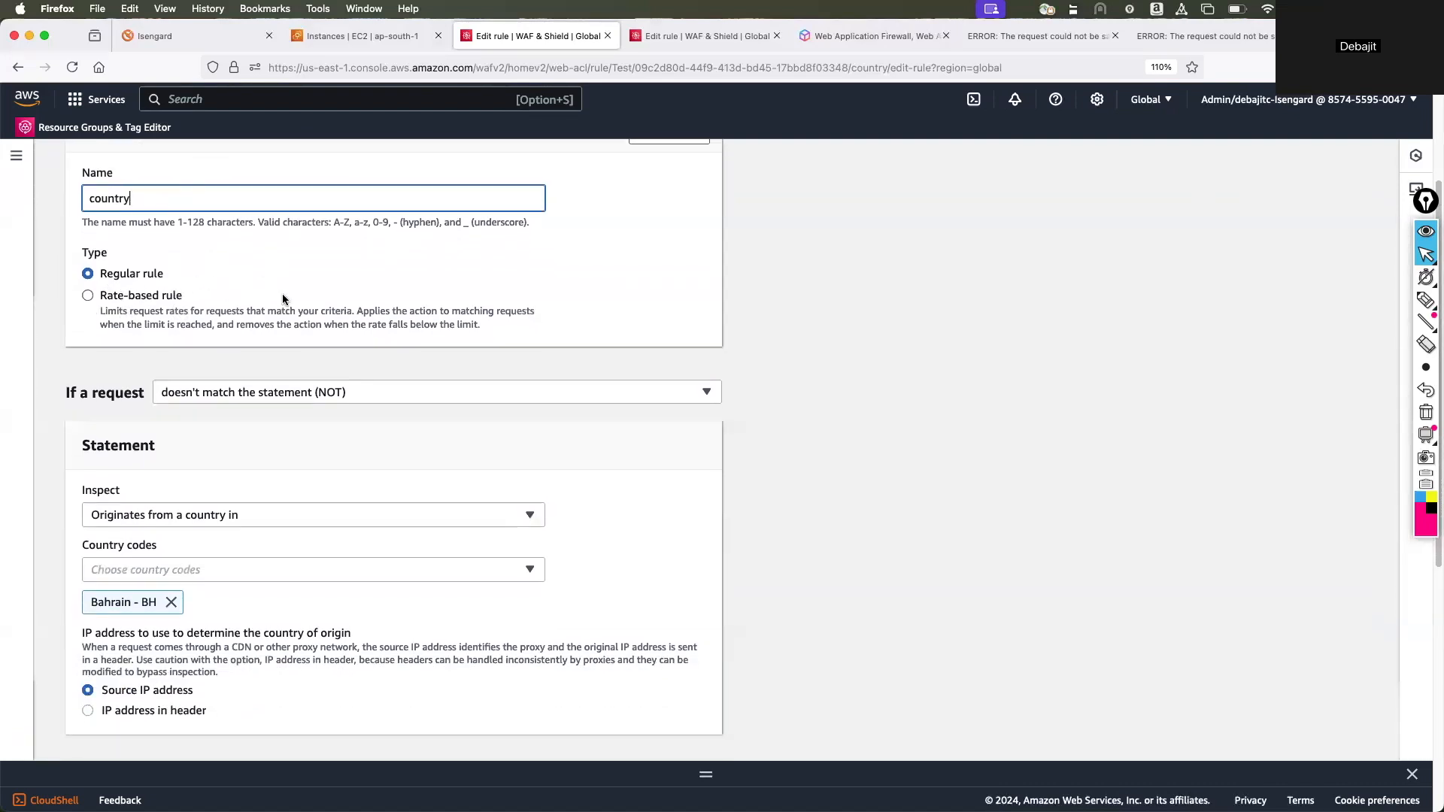
scroll(264, 293, "down", 4)
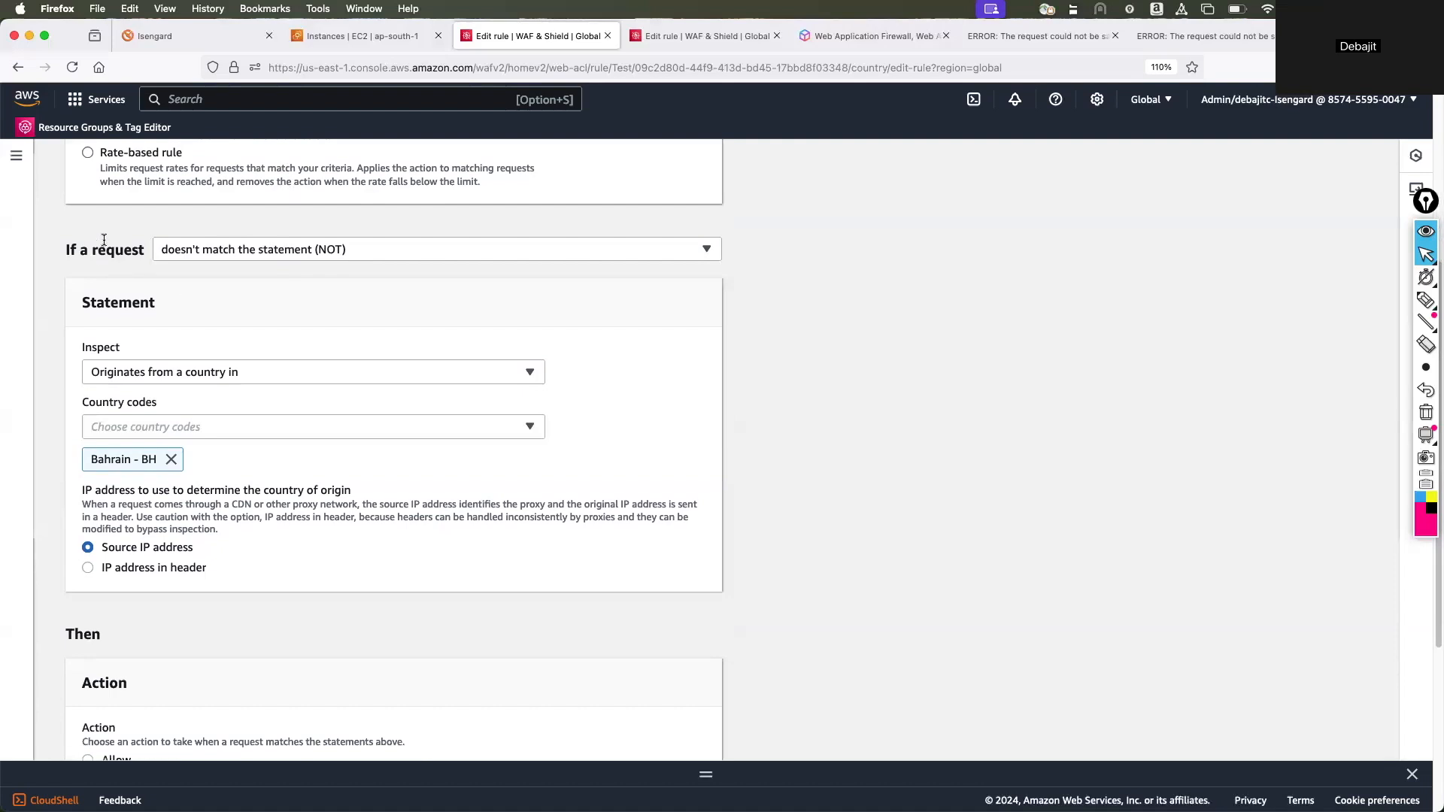
scroll(104, 239, "up", 5)
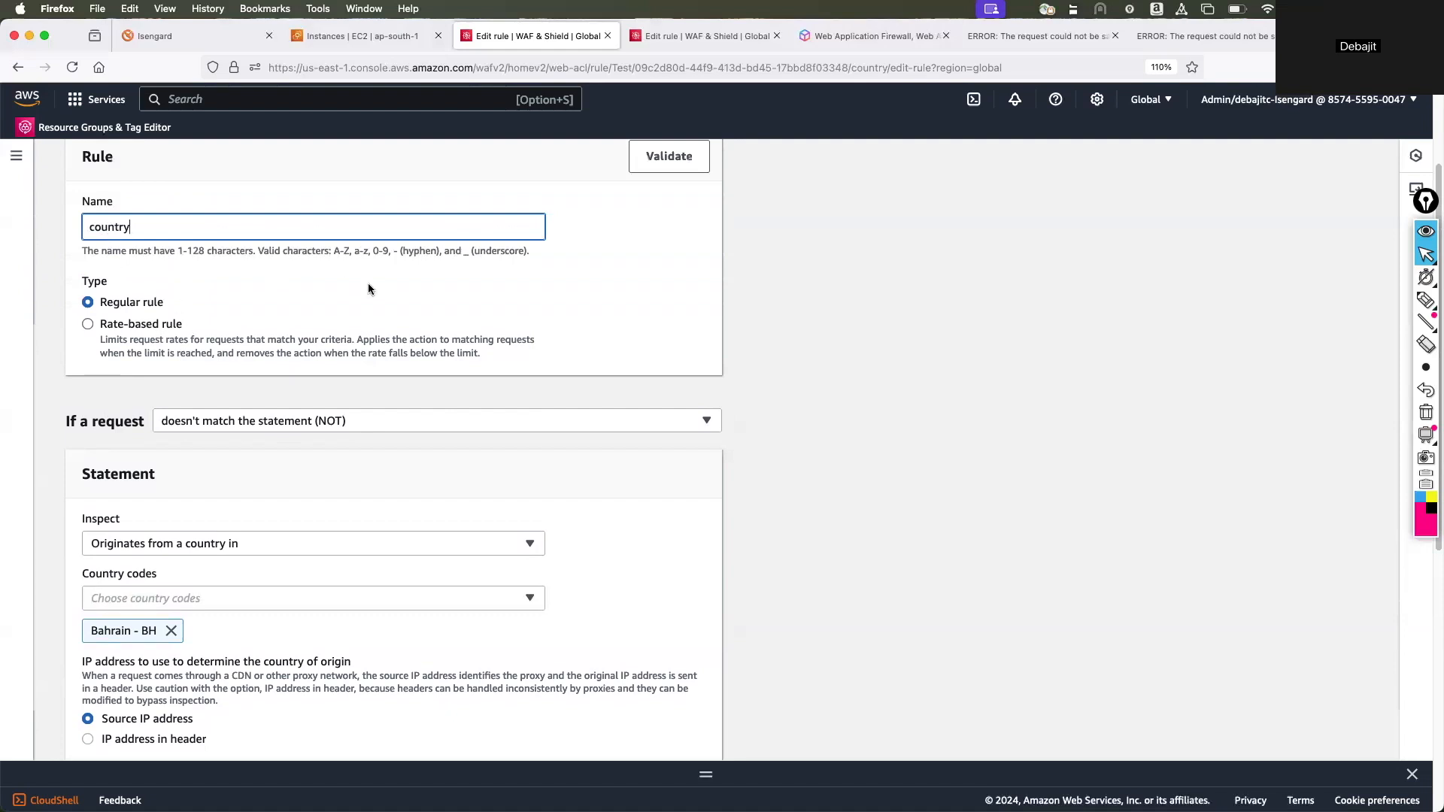
scroll(361, 289, "down", 2)
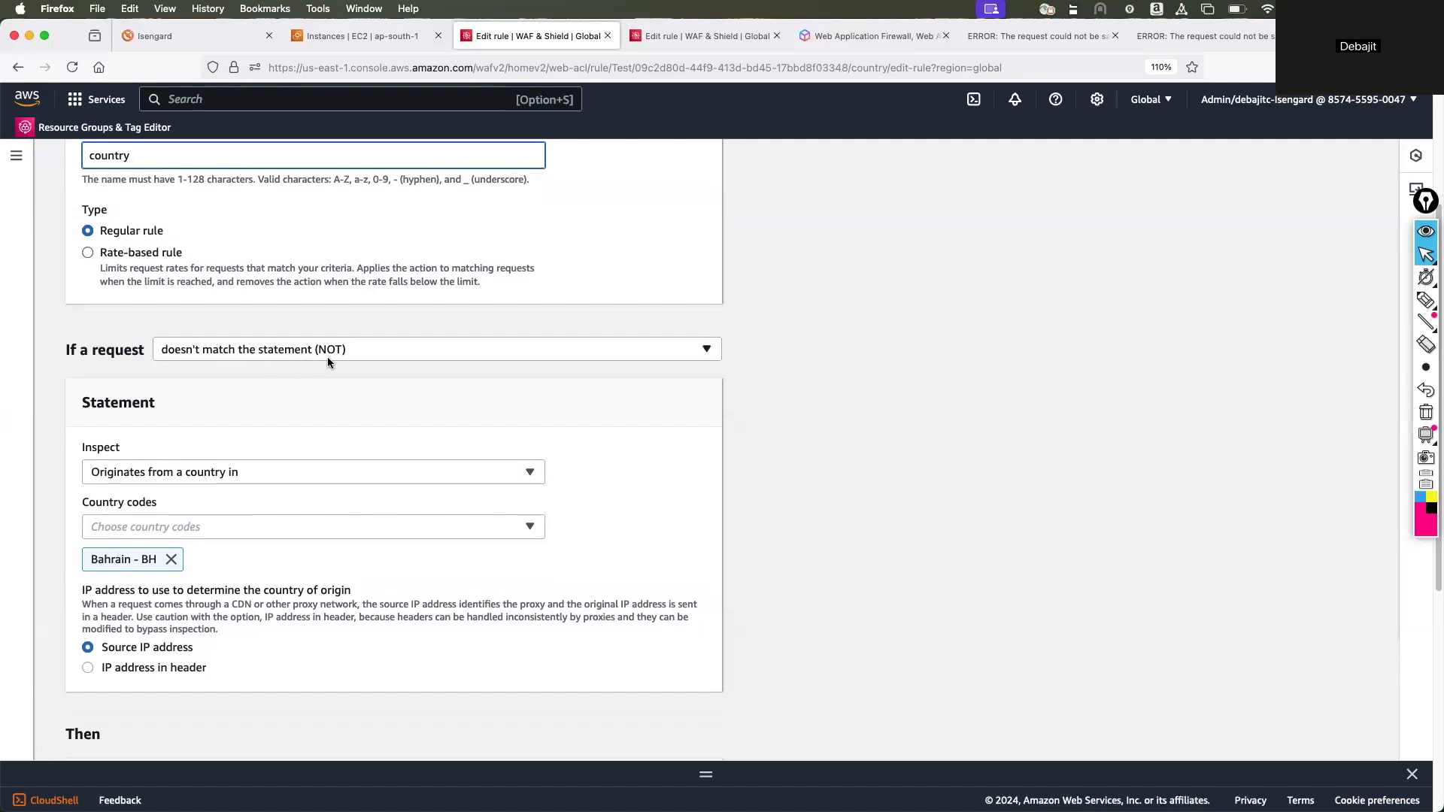
scroll(267, 402, "down", 2)
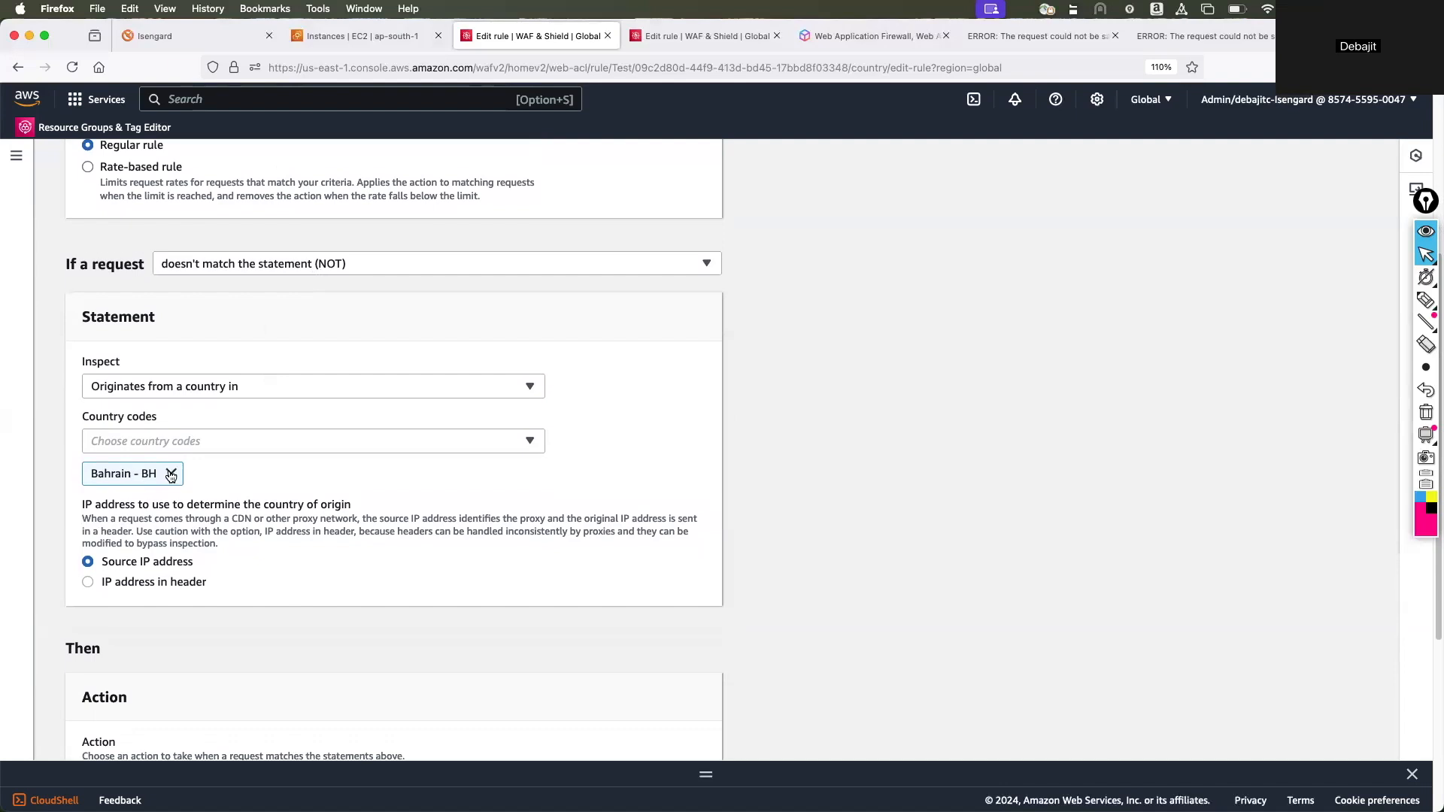
Examine the country rule's action options alongside its country condition, and view the rule's JSON definition.
scroll(166, 482, "down", 5)
scroll(167, 482, "down", 1)
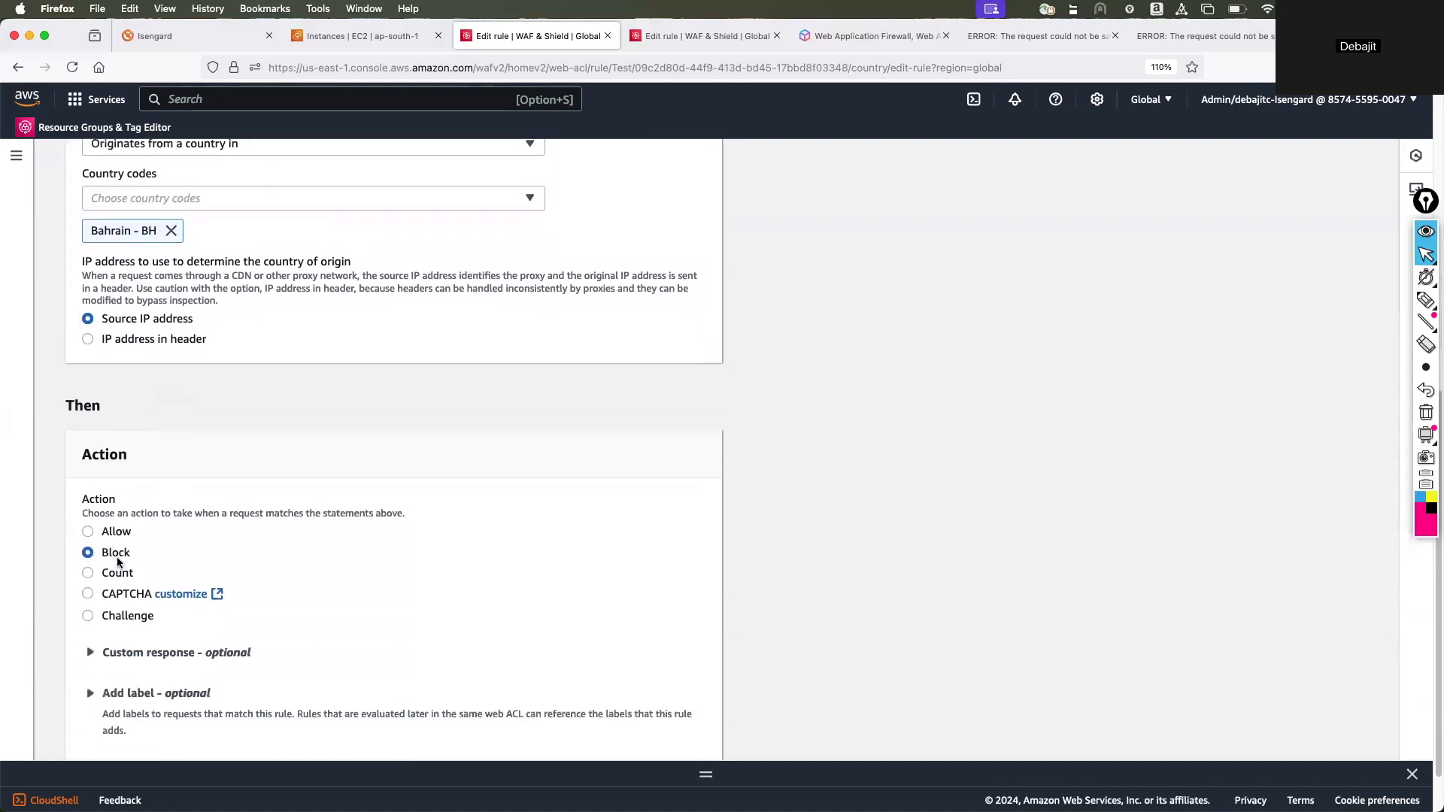
scroll(319, 457, "up", 1)
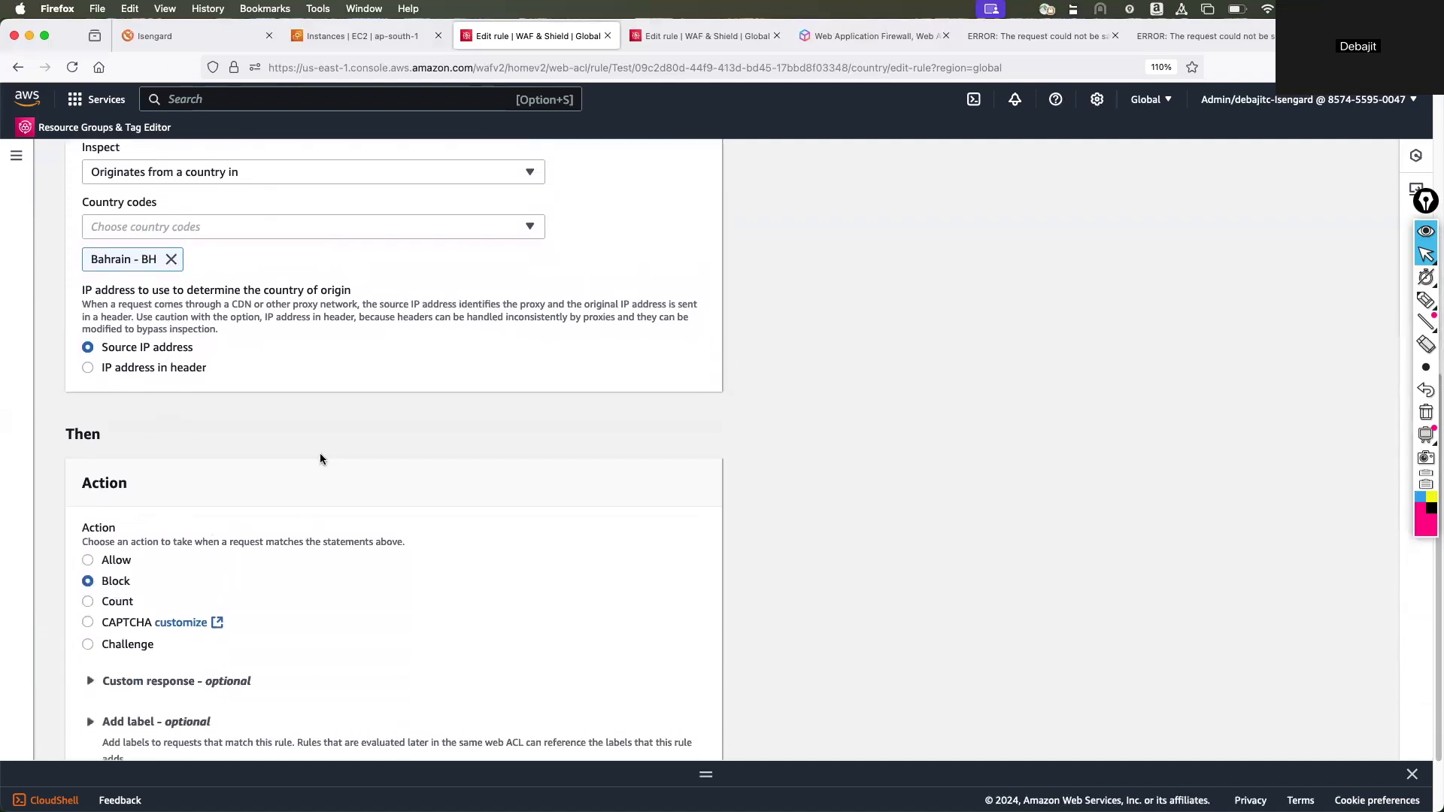
scroll(320, 457, "up", 2)
scroll(320, 457, "up", 3)
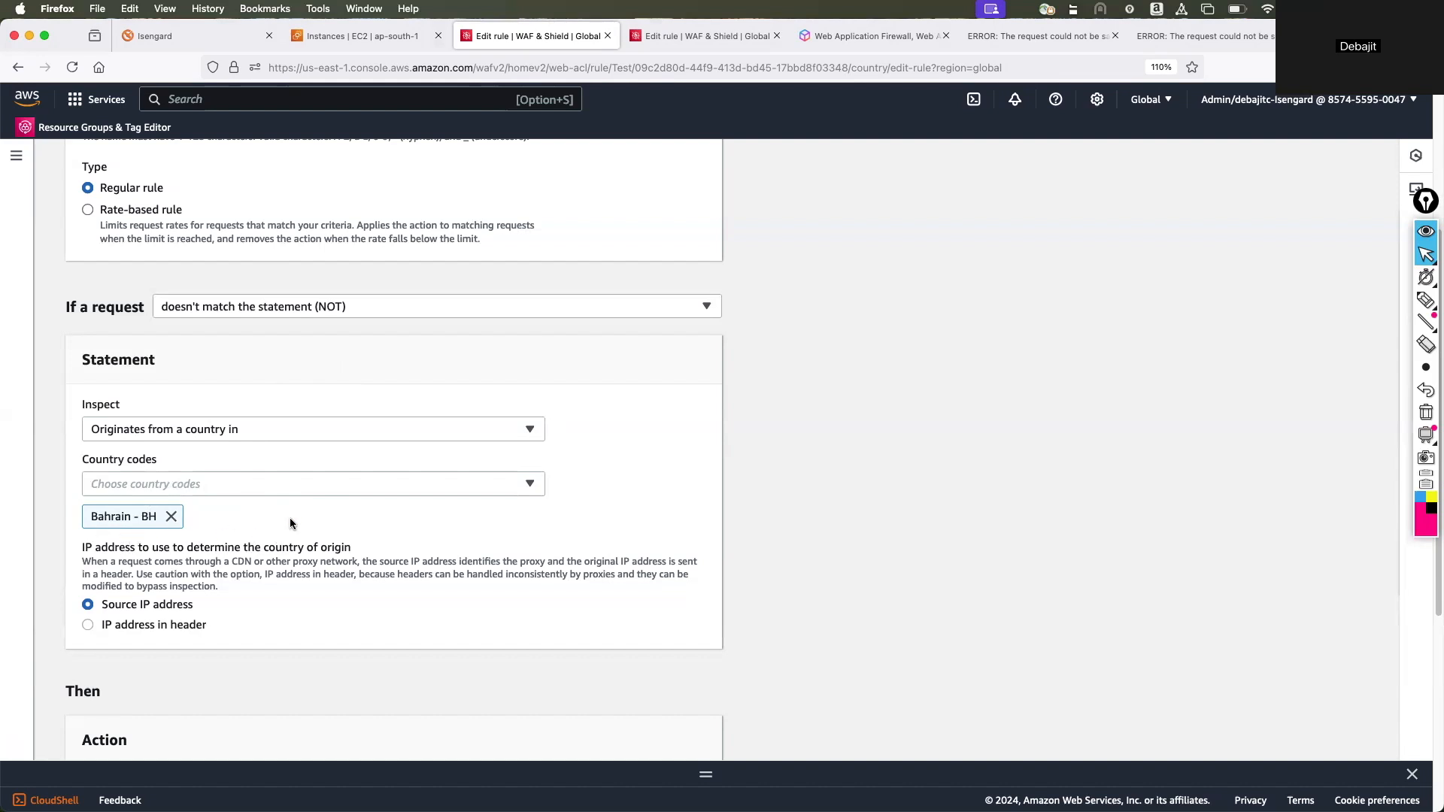
scroll(291, 524, "down", 5)
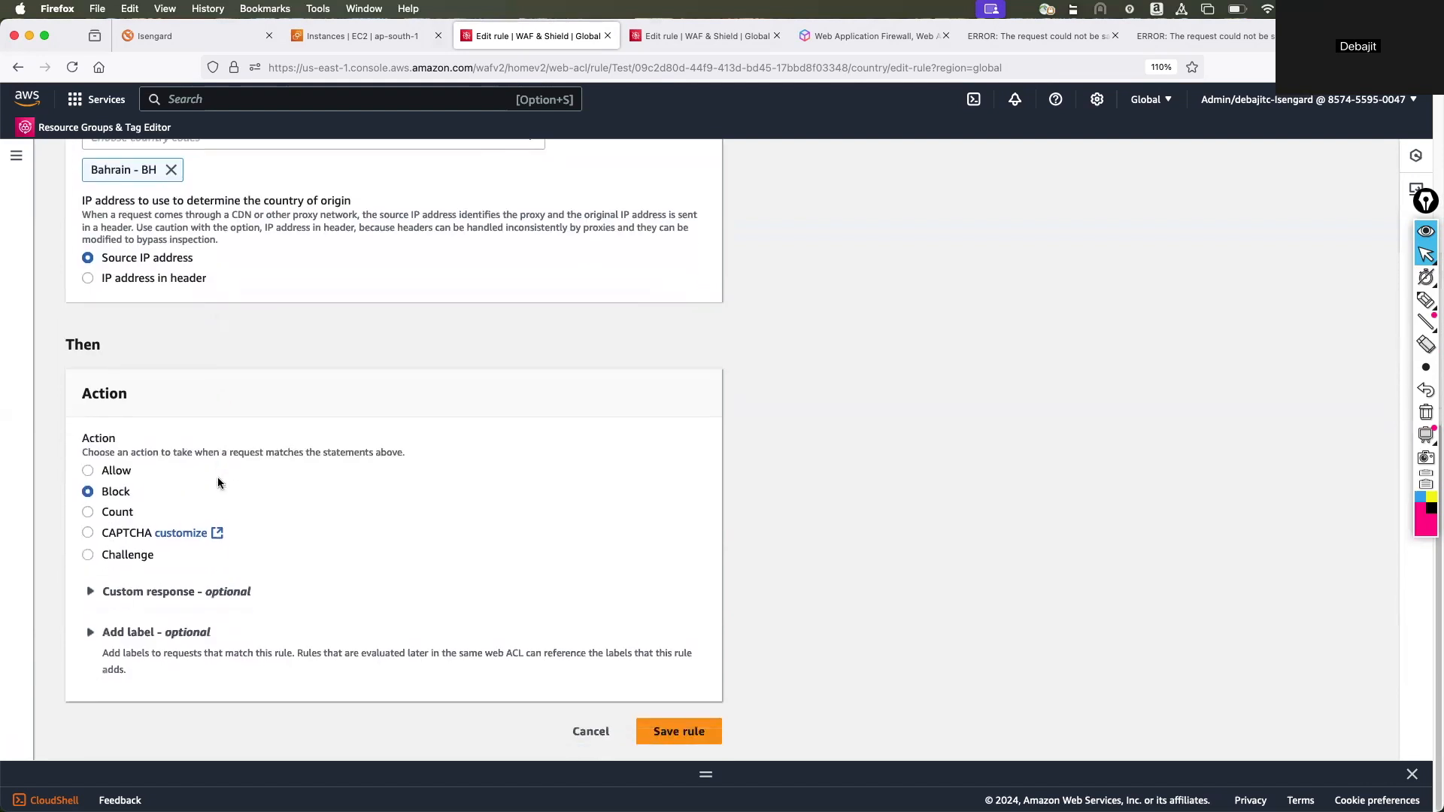
scroll(218, 482, "up", 9)
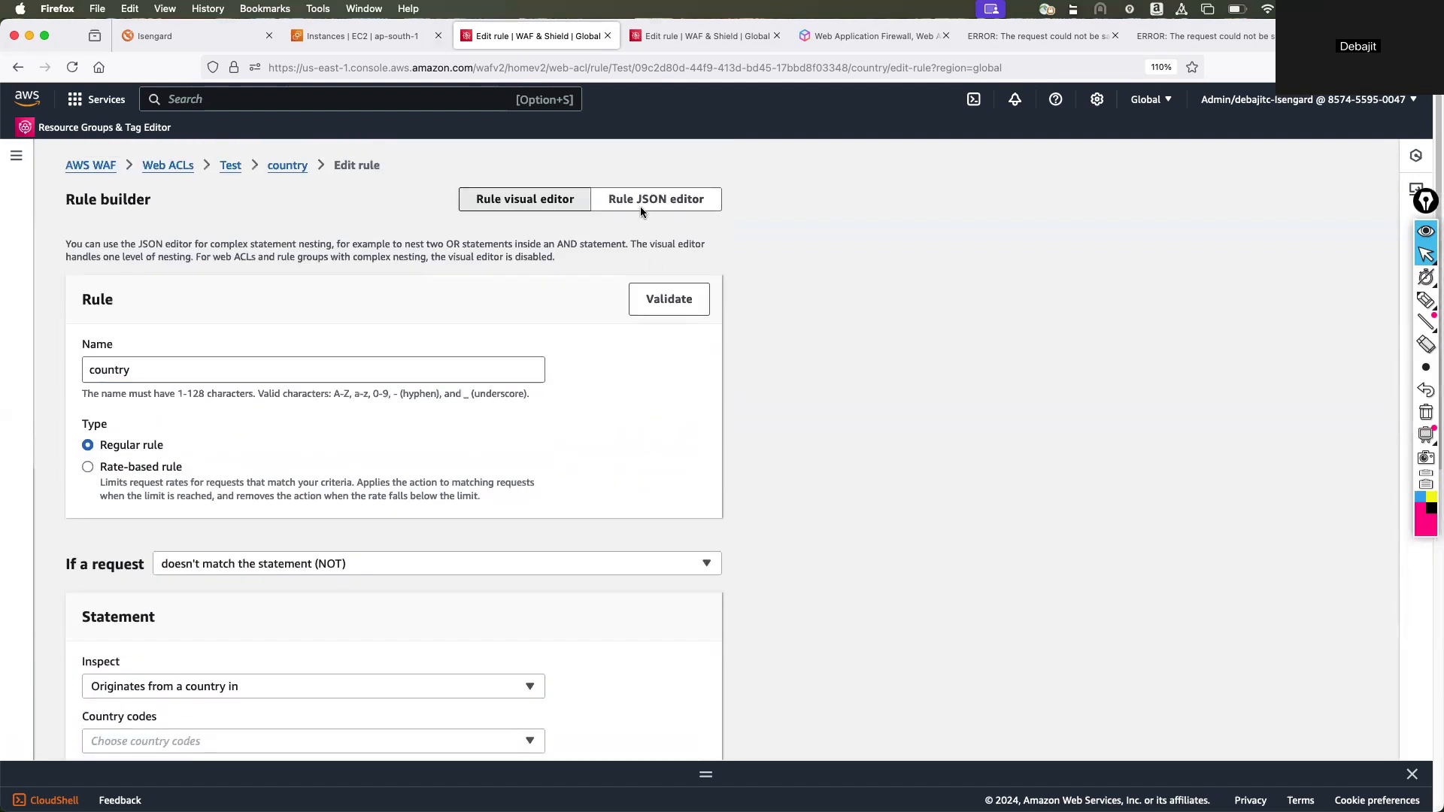
left_click(641, 203)
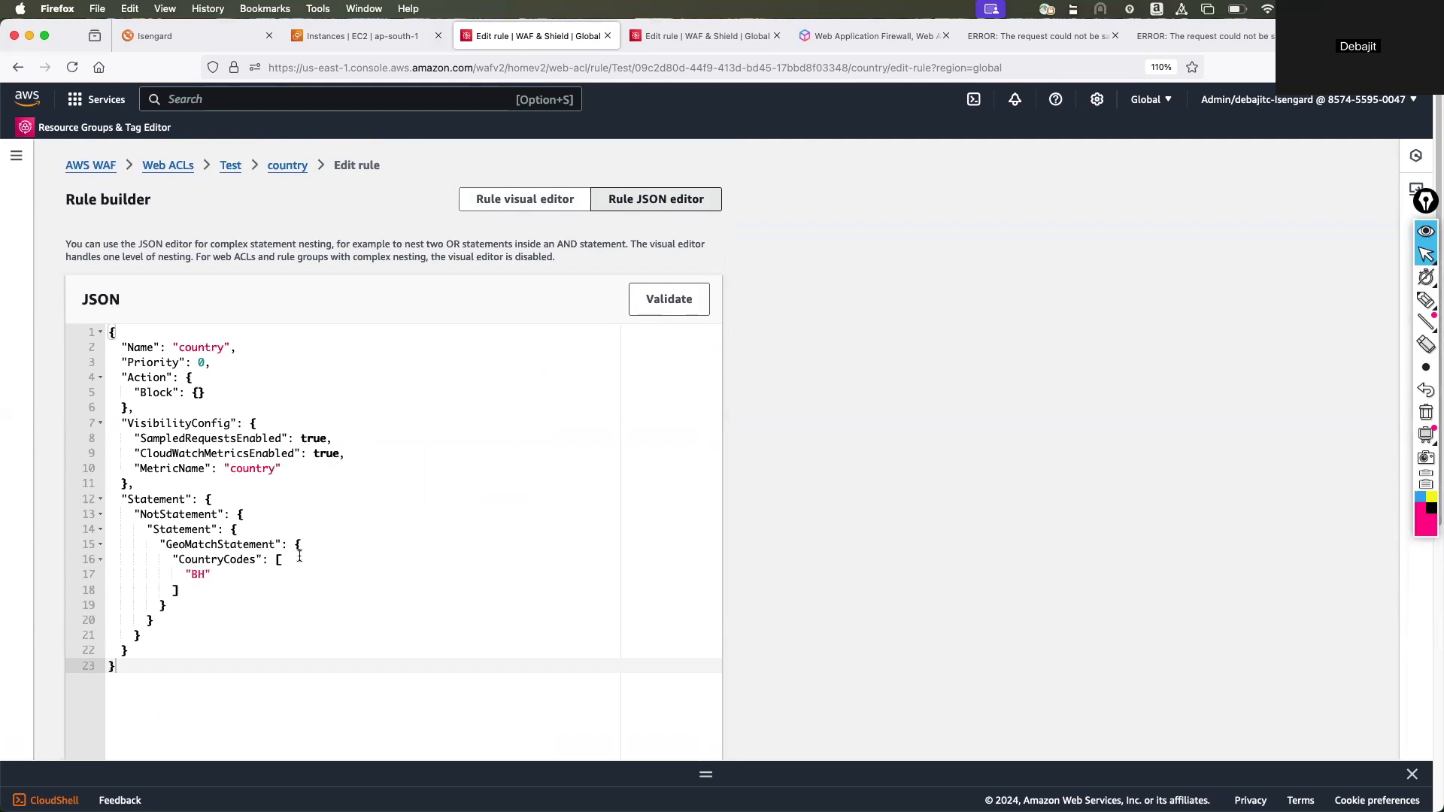
Leave the rule editor, return to the web ACL list and reopen the rules of the Test web ACL.
left_click(277, 172)
left_click(382, 165)
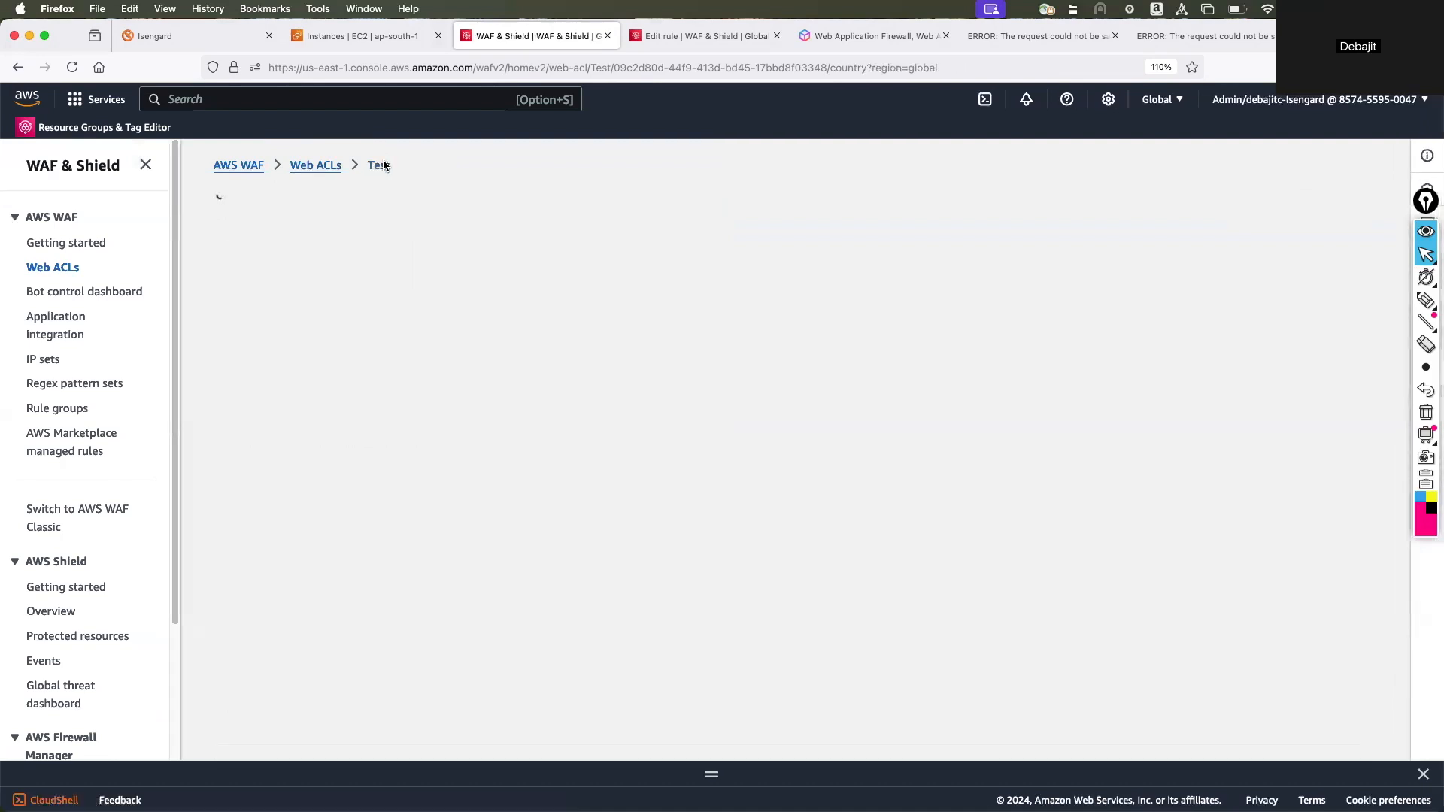
left_click(314, 166)
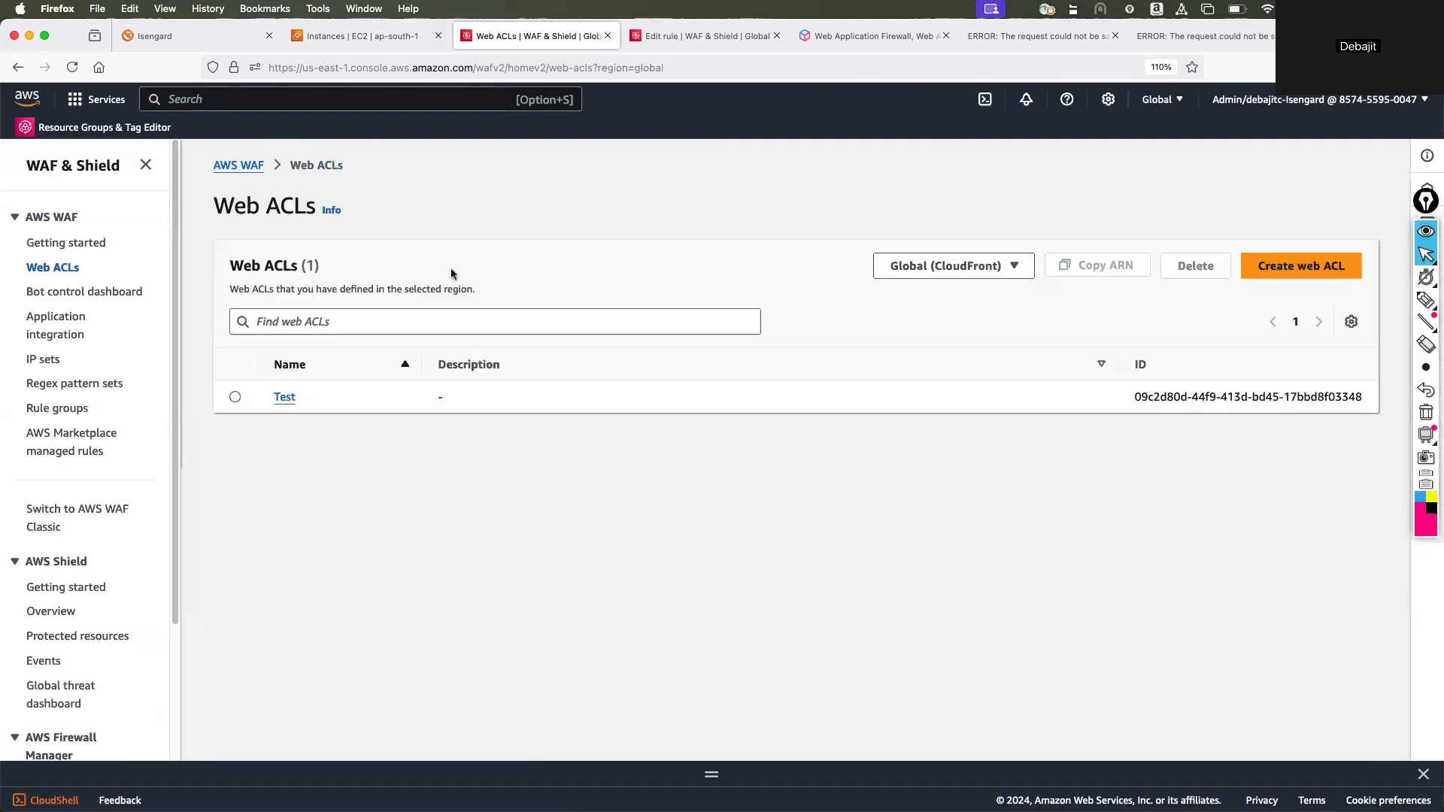
left_click(286, 398)
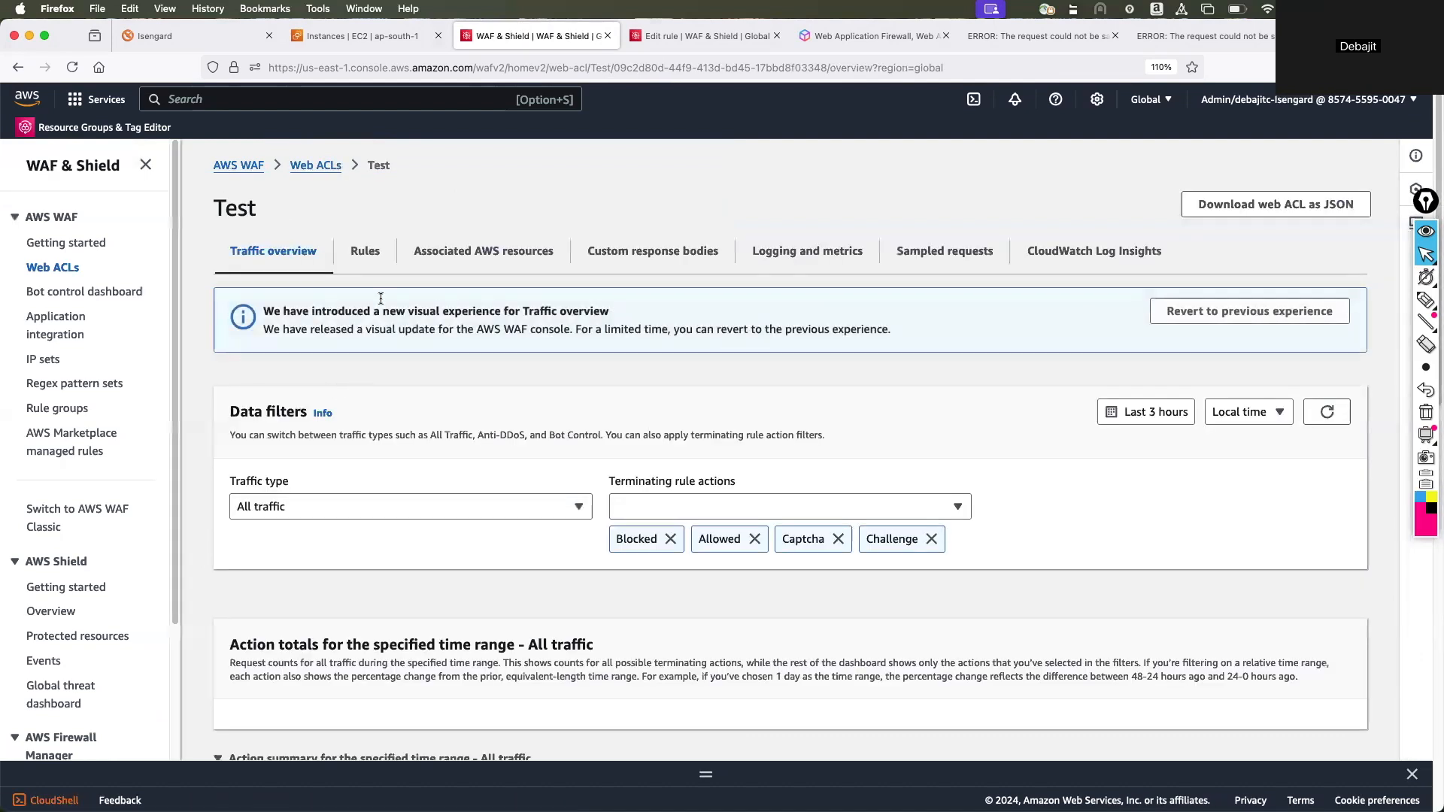
left_click(368, 252)
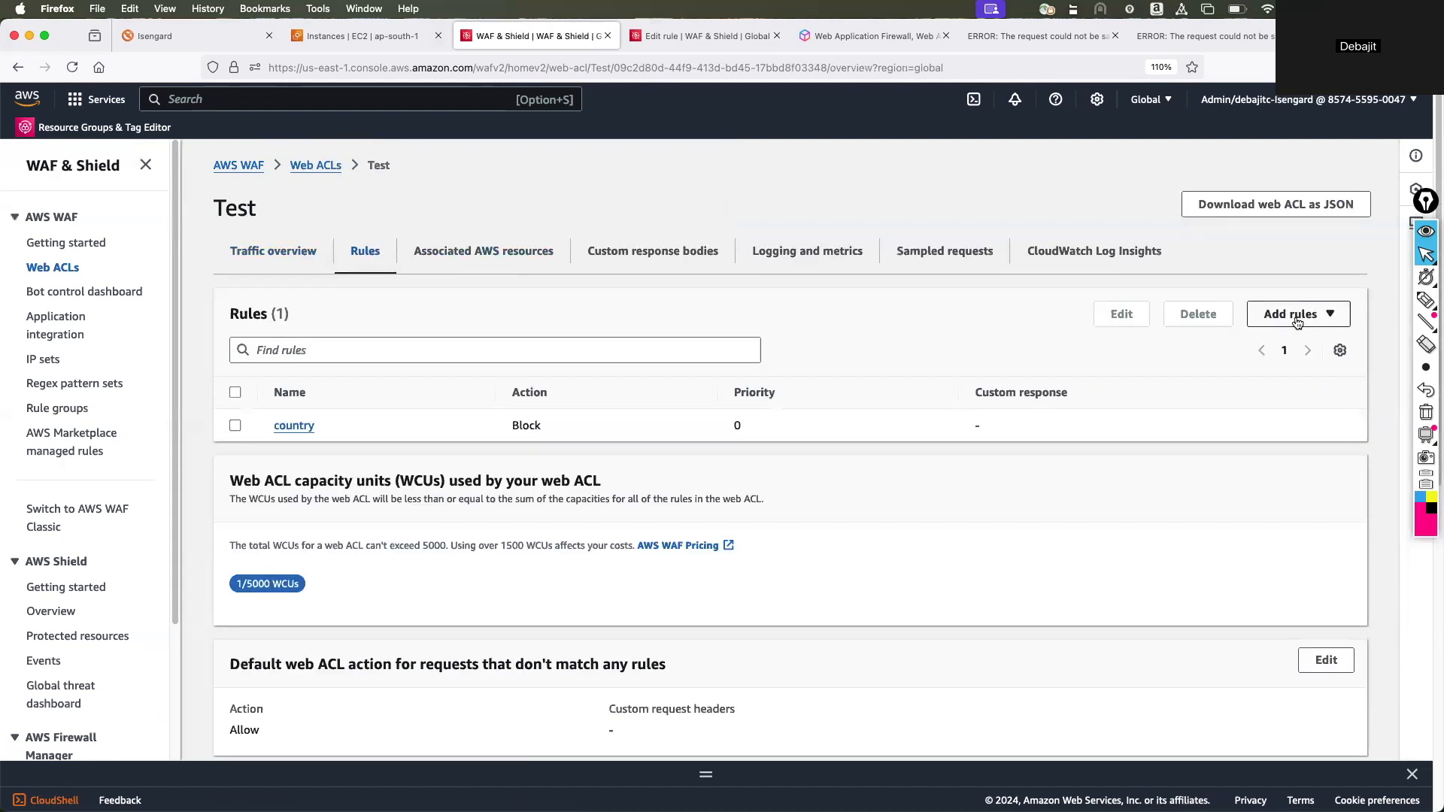
Edit the country rule of the Test web ACL, set its action to Allow and save the rule.
left_click(234, 426)
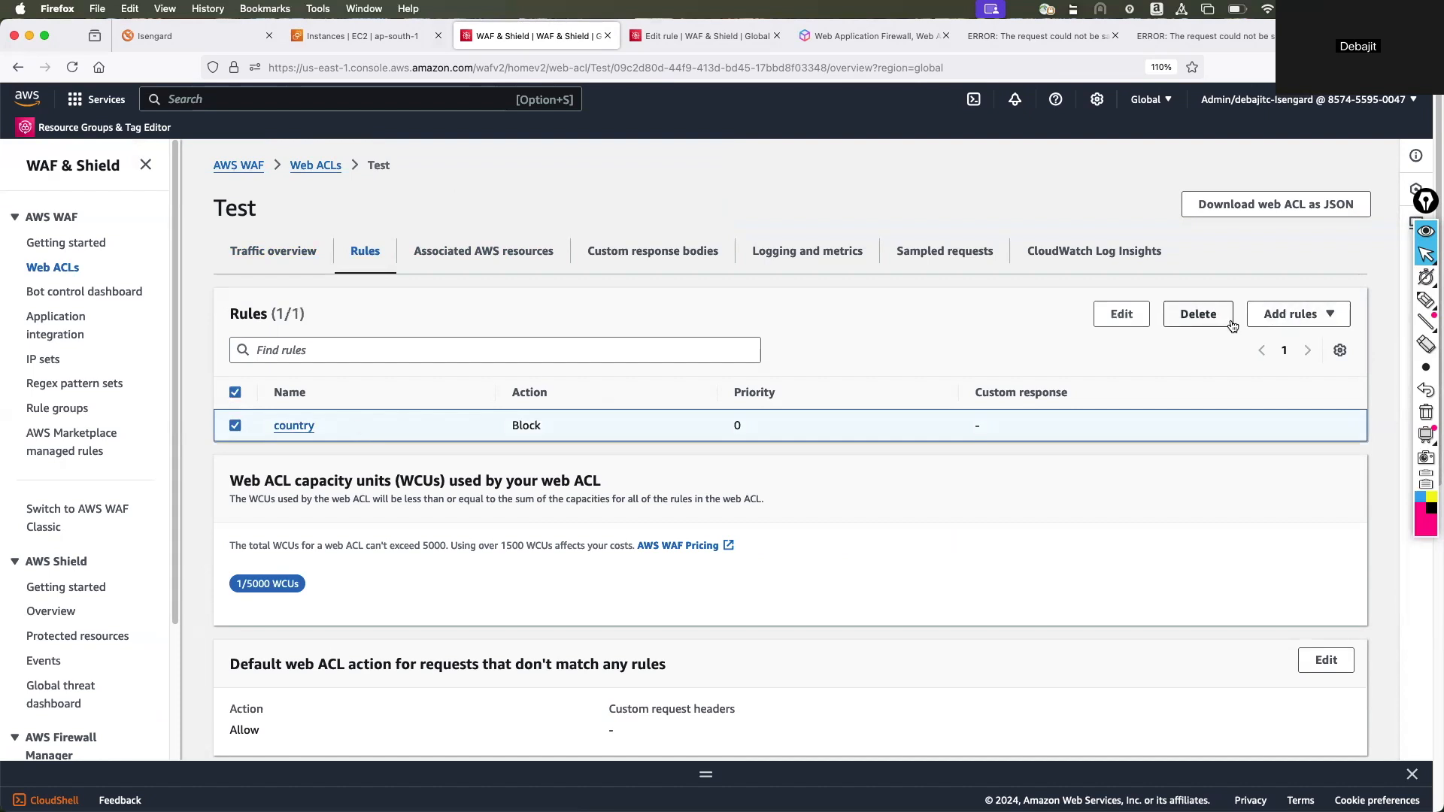
left_click(1119, 316)
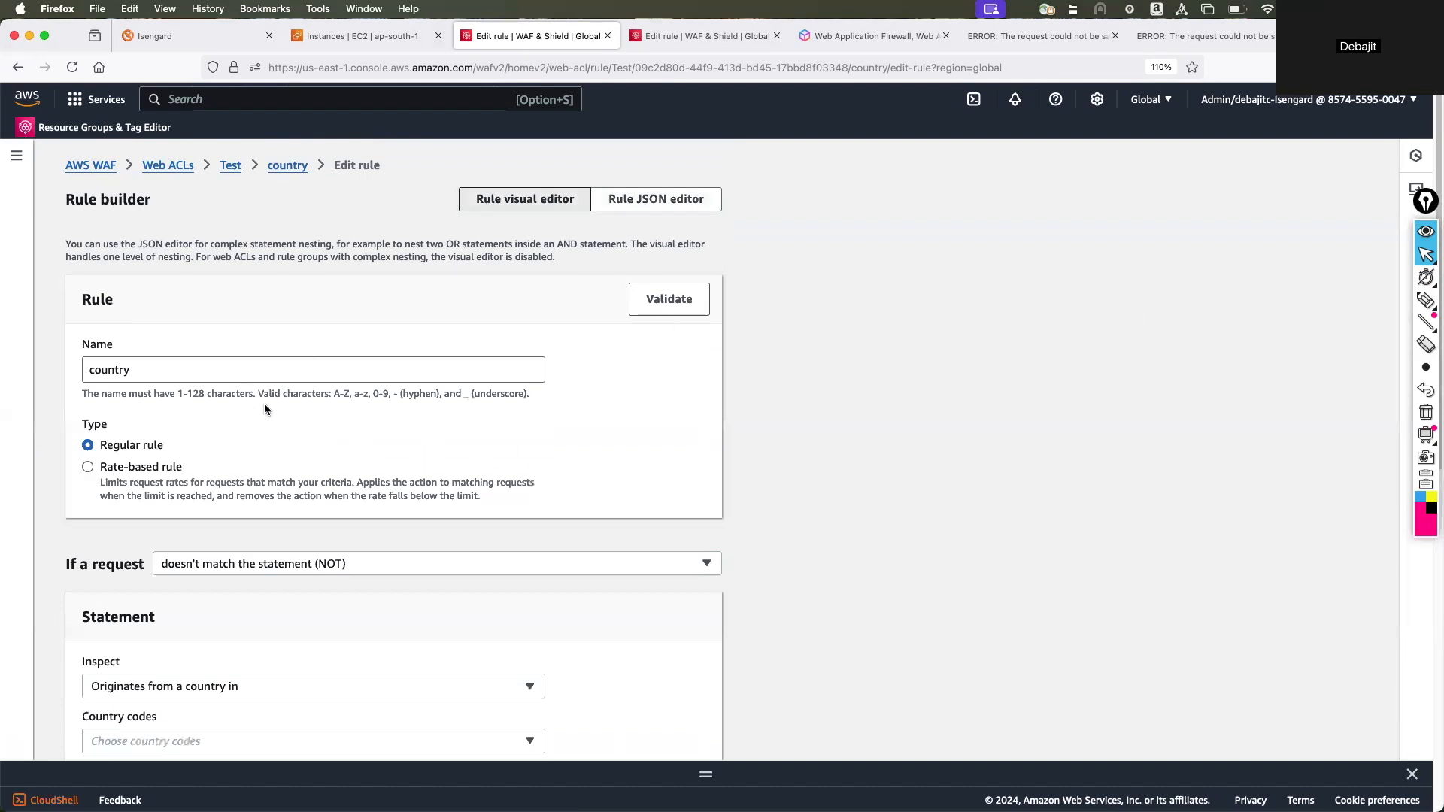
scroll(293, 421, "down", 5)
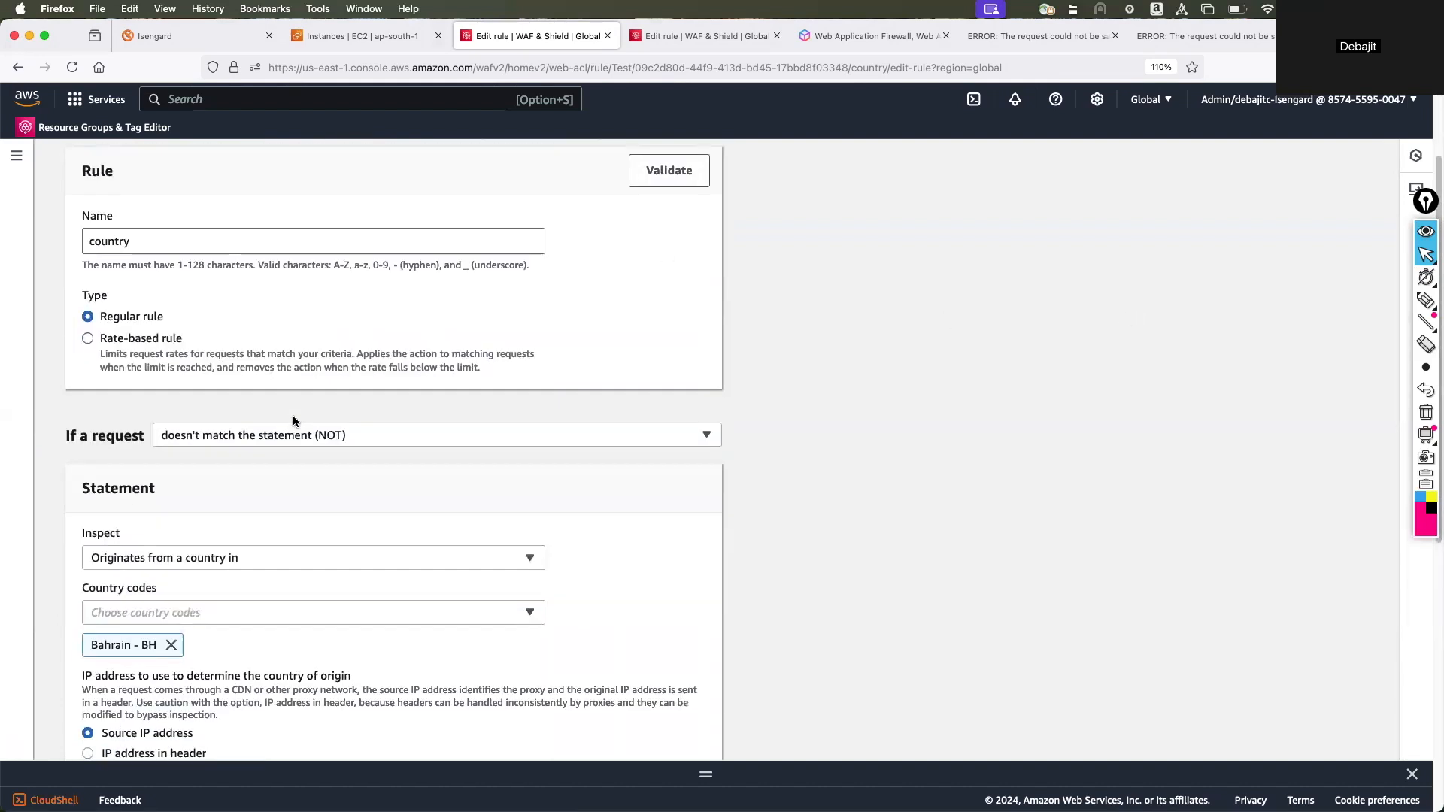
scroll(275, 440, "down", 4)
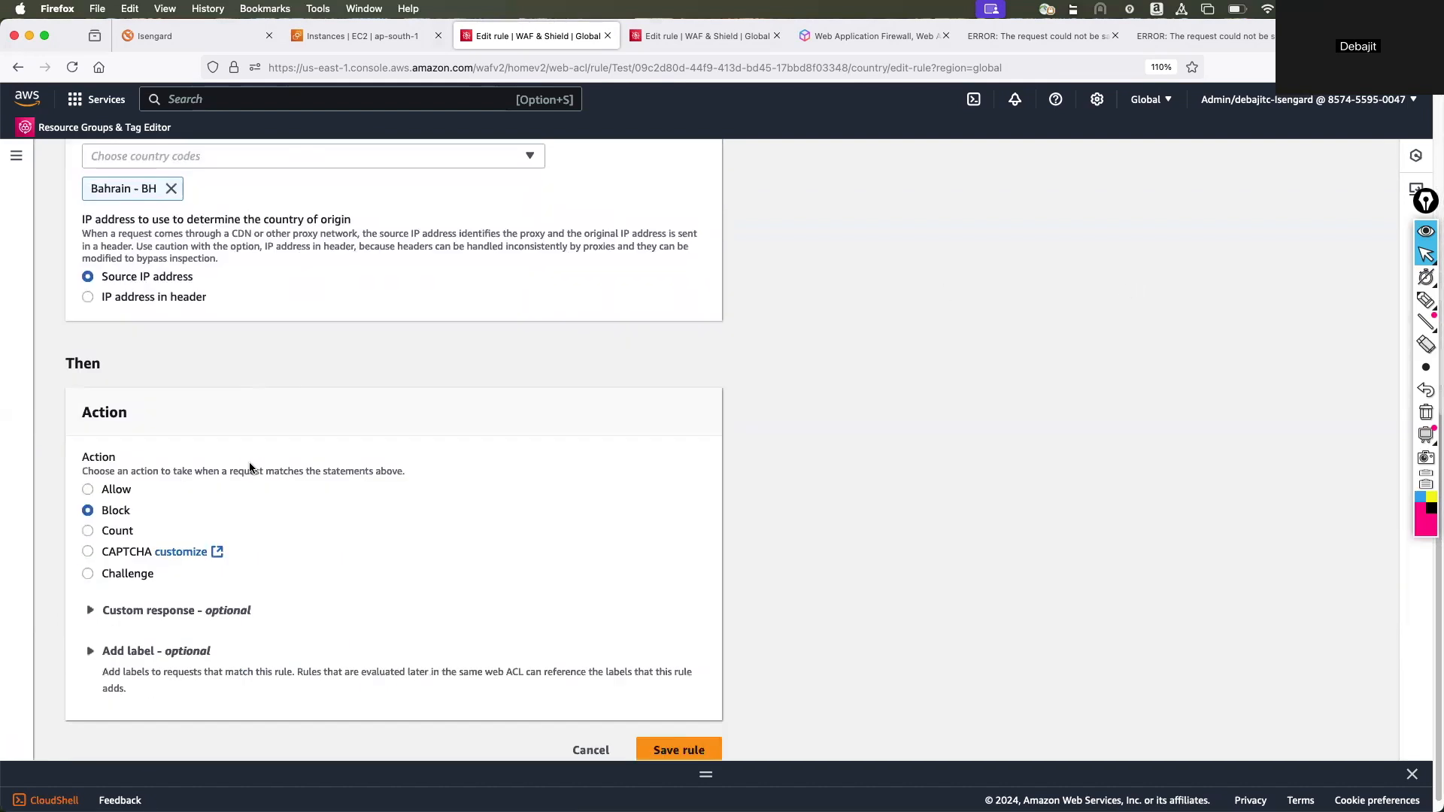
left_click(88, 489)
scroll(89, 497, "up", 3)
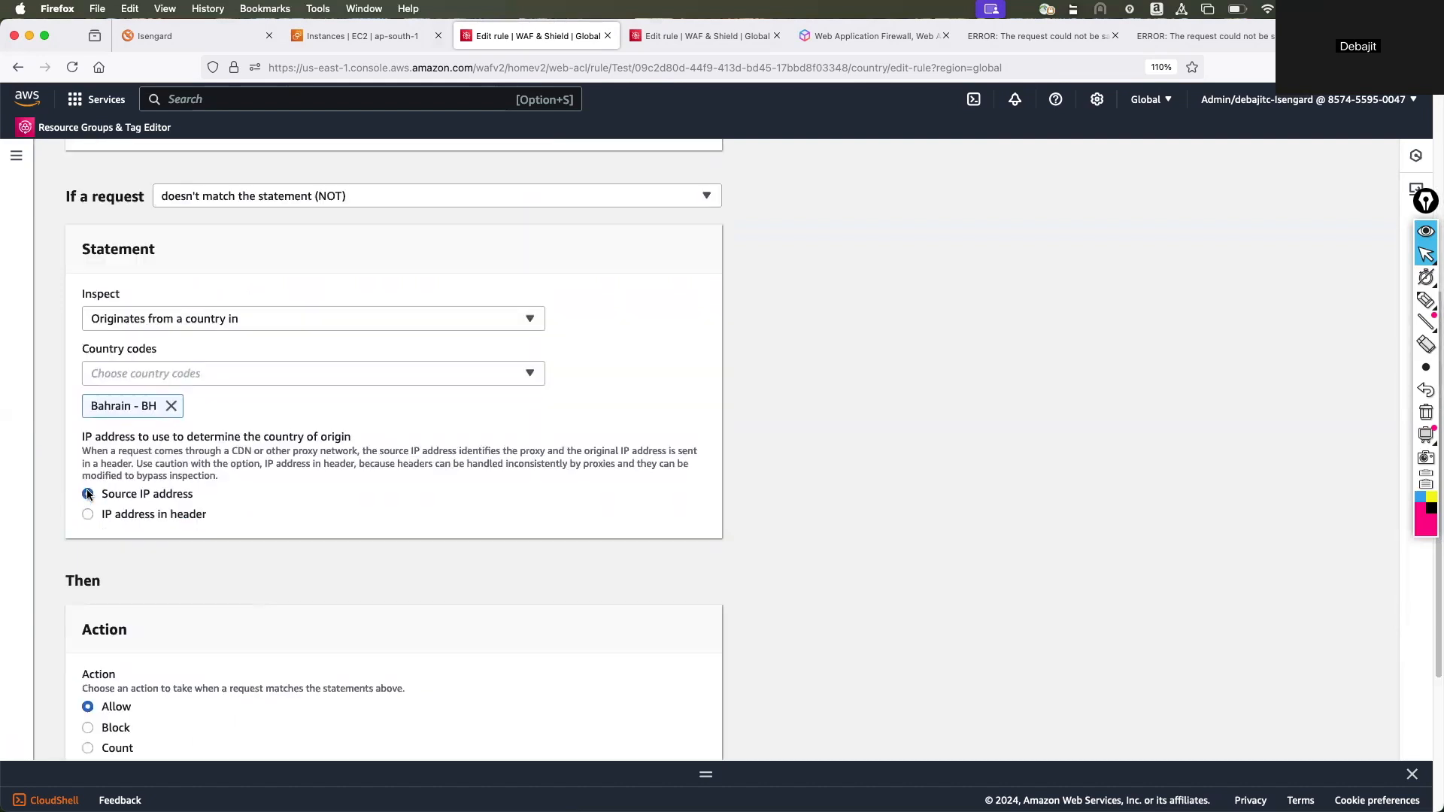
scroll(306, 500, "down", 3)
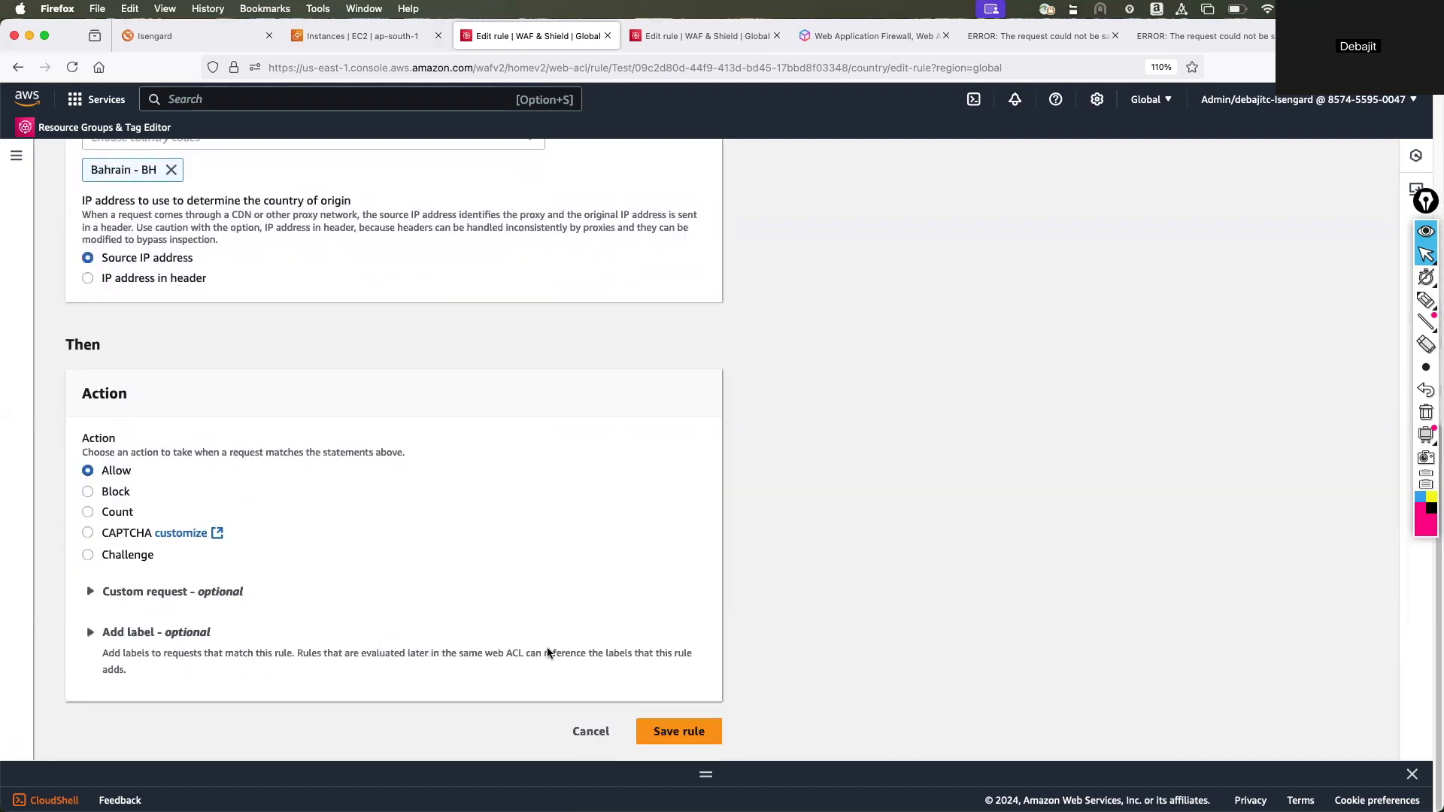
left_click(697, 737)
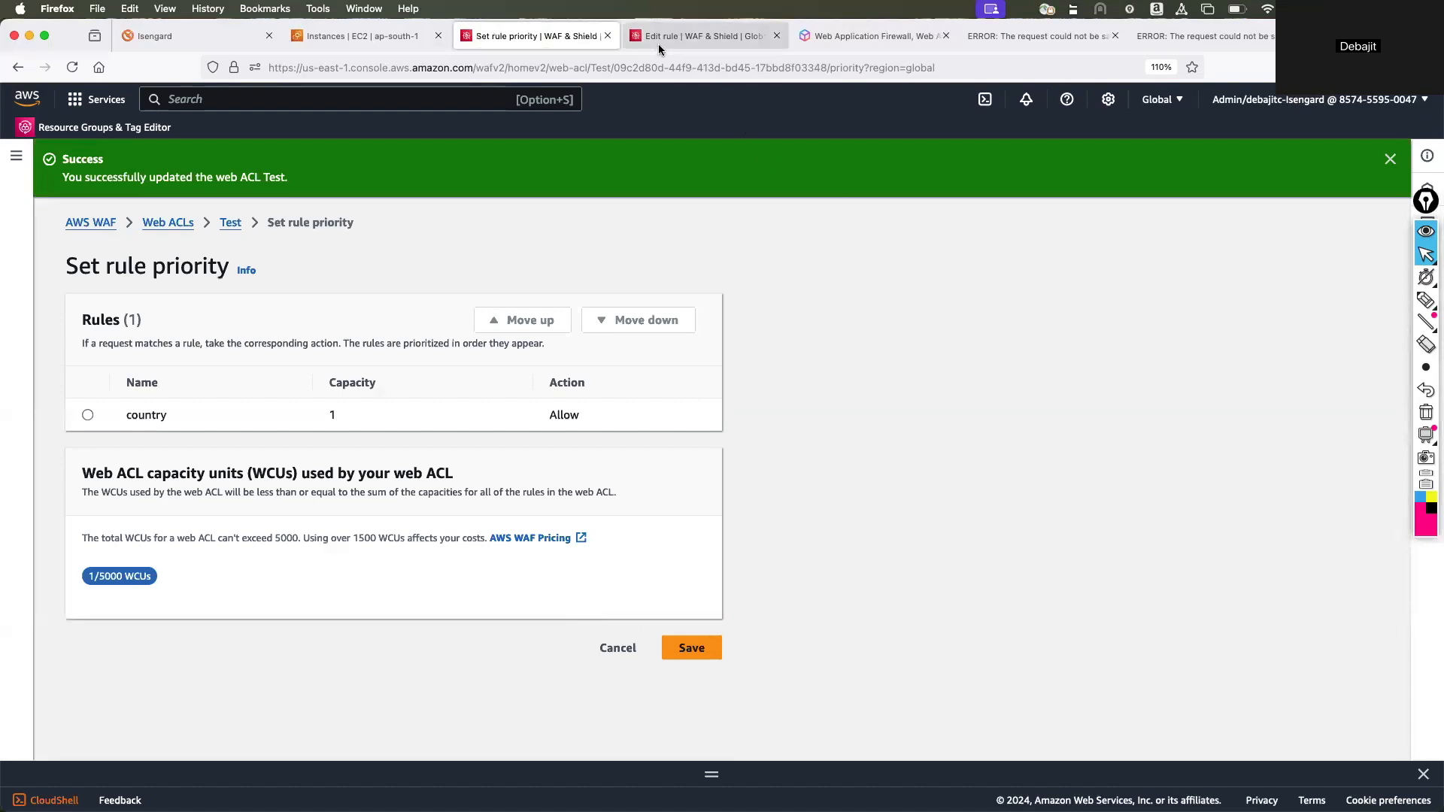
Reload the support.e-gain.co.in site to check access with the updated country rule.
left_click(1013, 37)
left_click(445, 67)
key("Return")
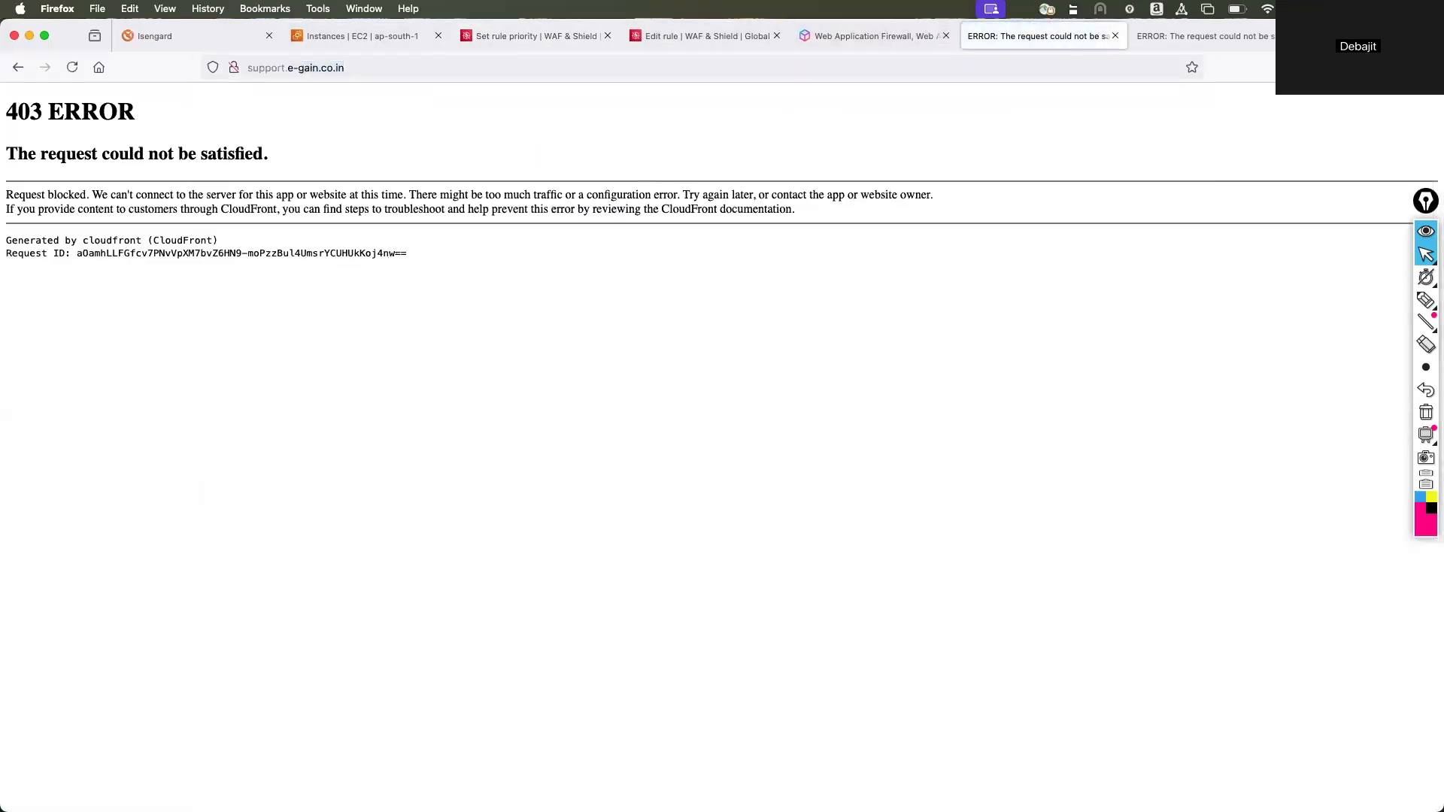
left_click(425, 67)
key("Return")
Return to the Test web ACL's rules and delete the country rule, confirming the deletion with "delete".
left_click(850, 36)
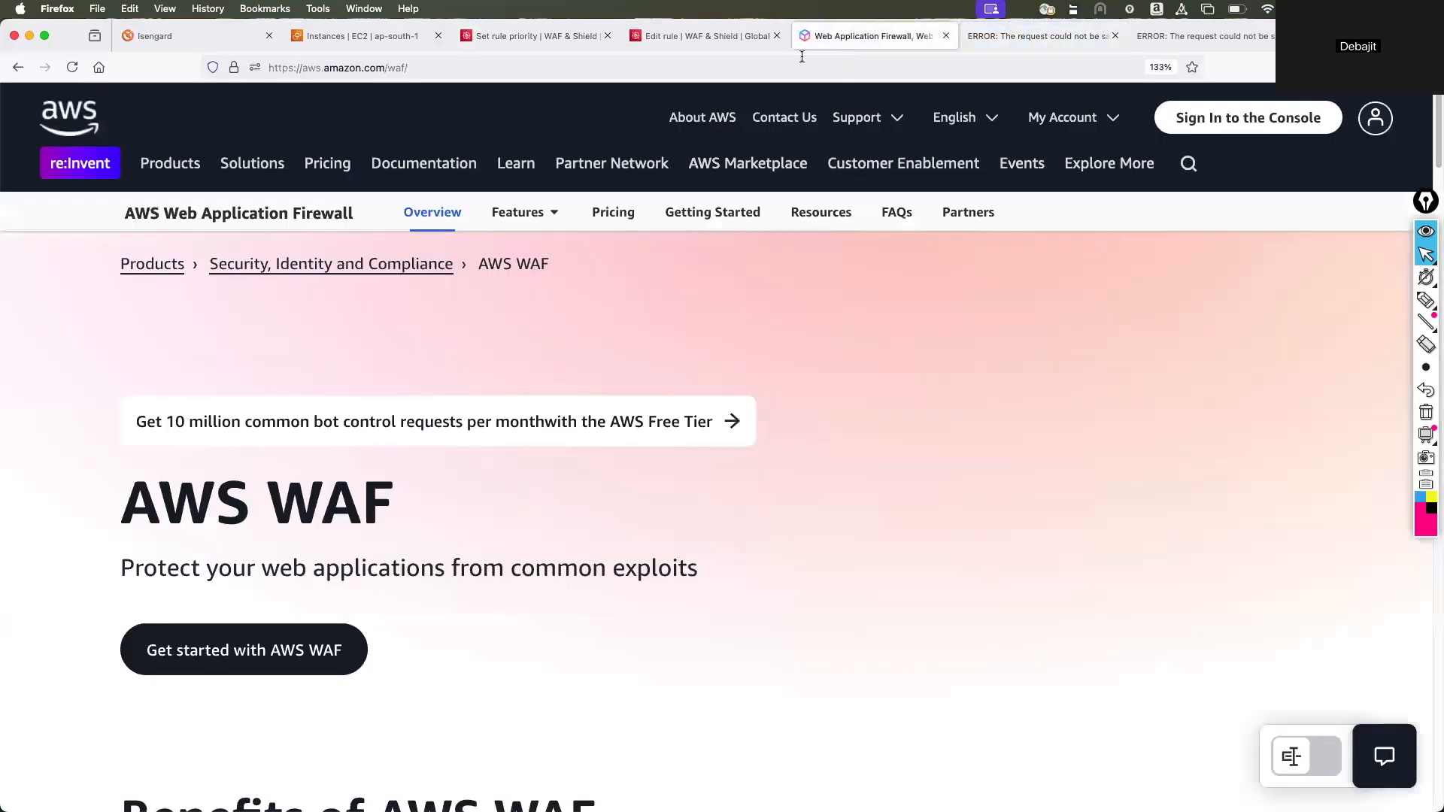
left_click(692, 36)
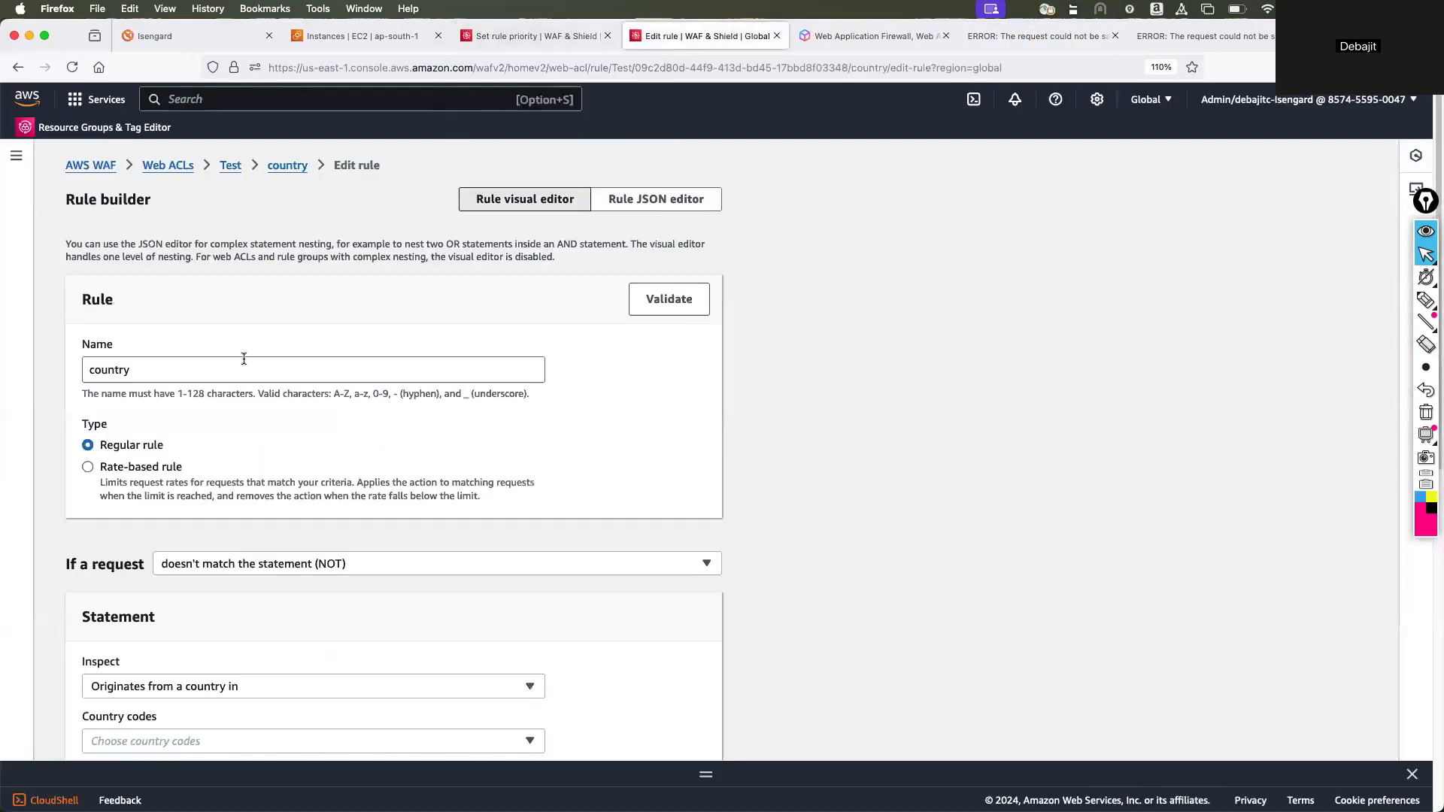
left_click(231, 166)
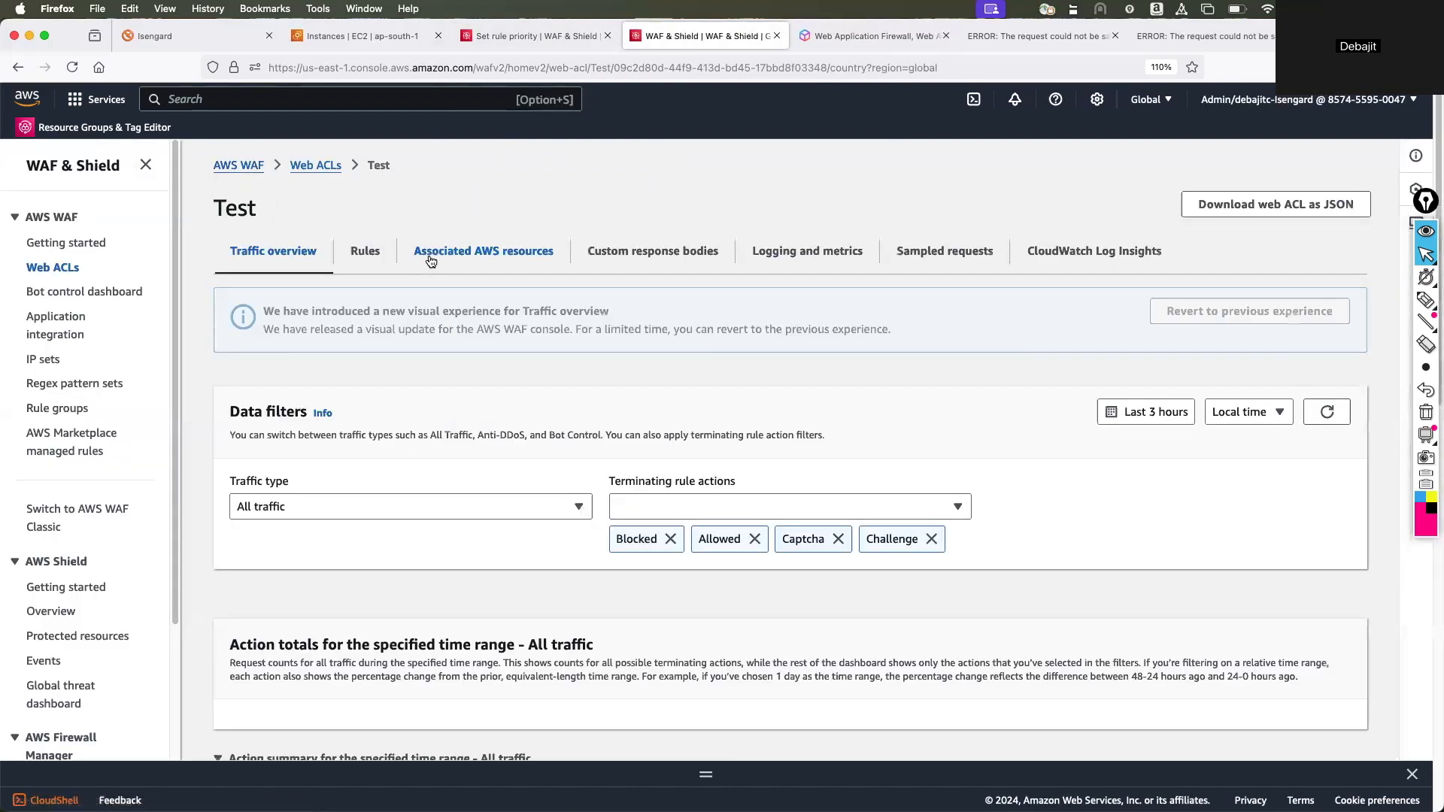
left_click(365, 251)
left_click(235, 425)
left_click(1200, 316)
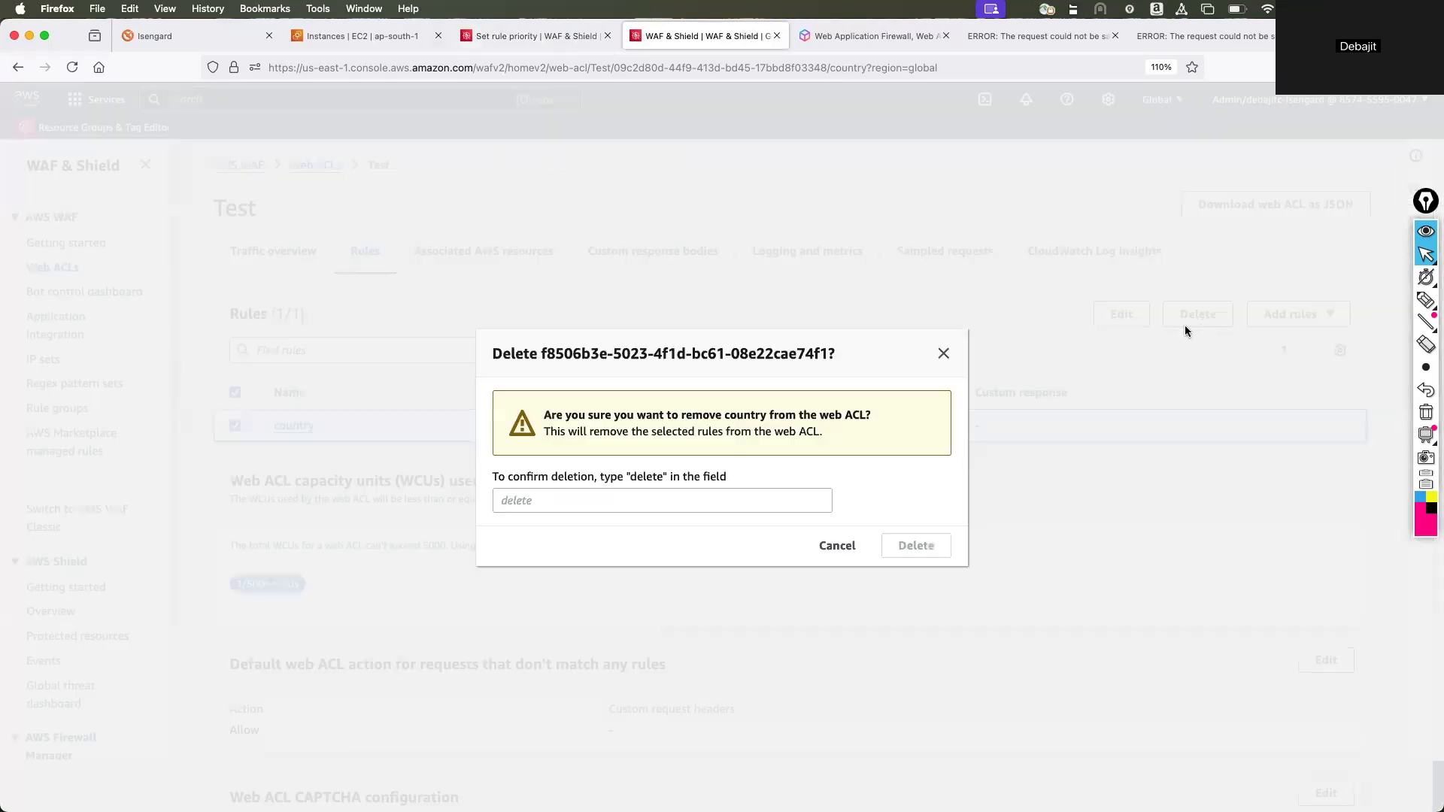
left_click(535, 502)
type("delete")
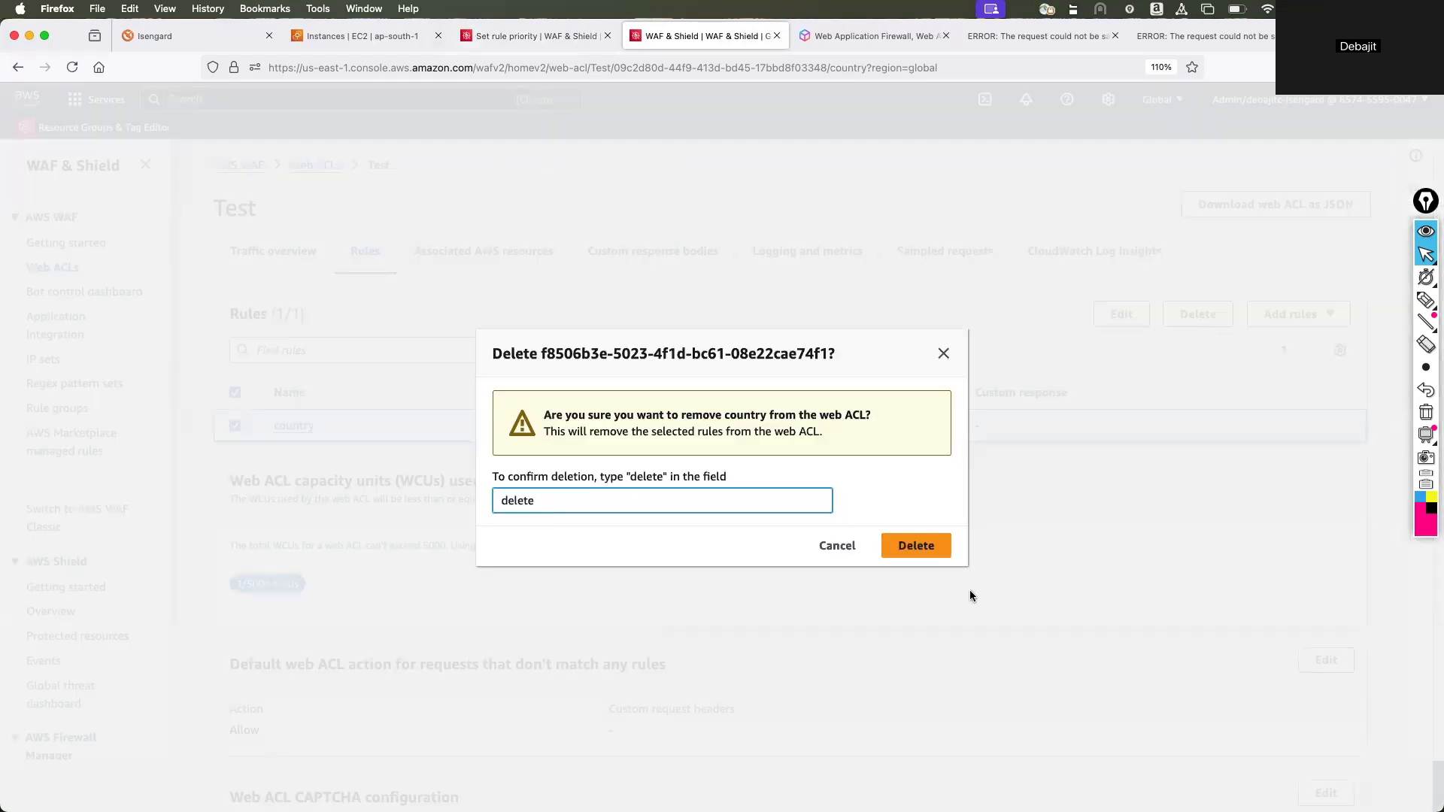
left_click(927, 545)
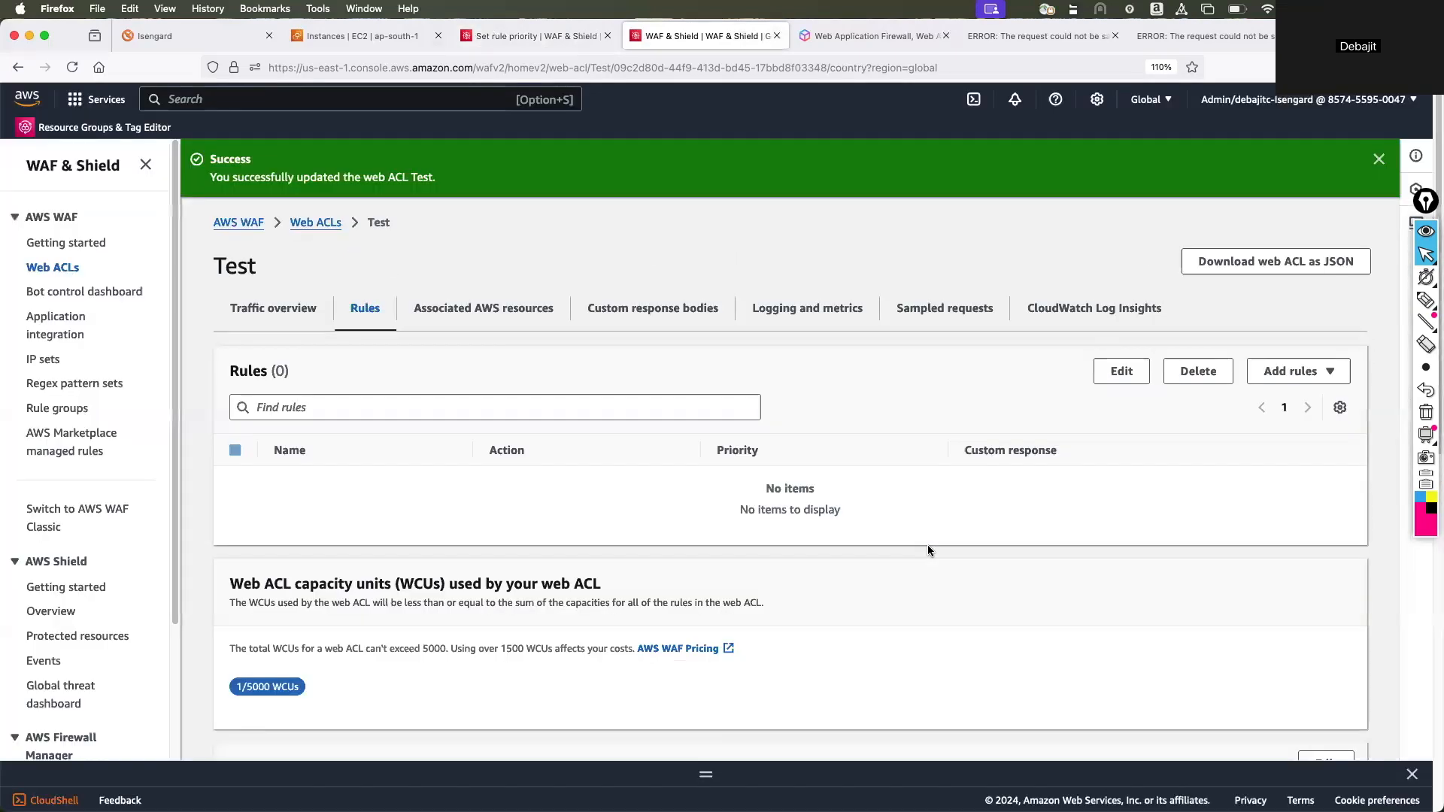
Reload the support.e-gain.co.in site to check access without the country rule, and return to the Test web ACL.
left_click(962, 42)
left_click(76, 68)
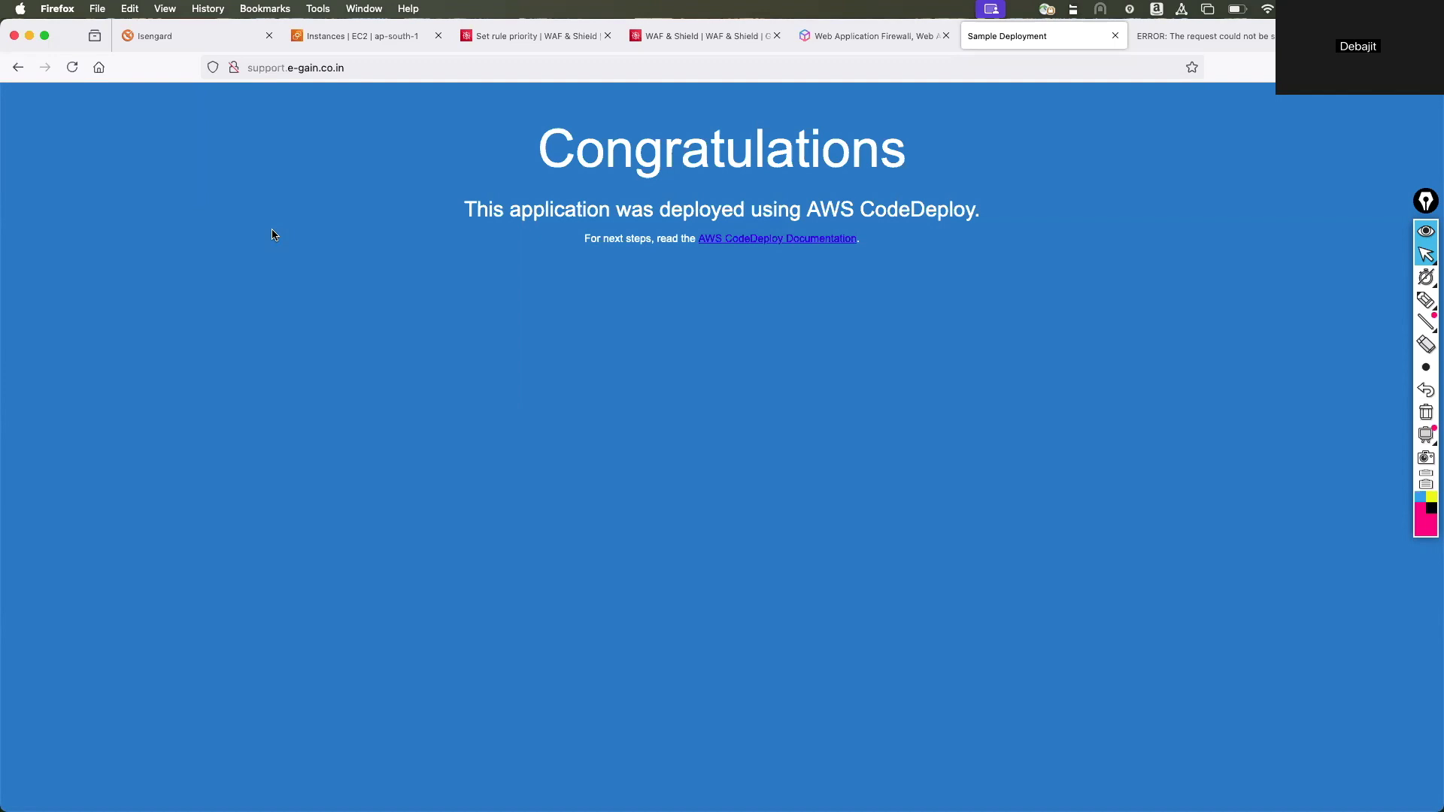
left_click(677, 38)
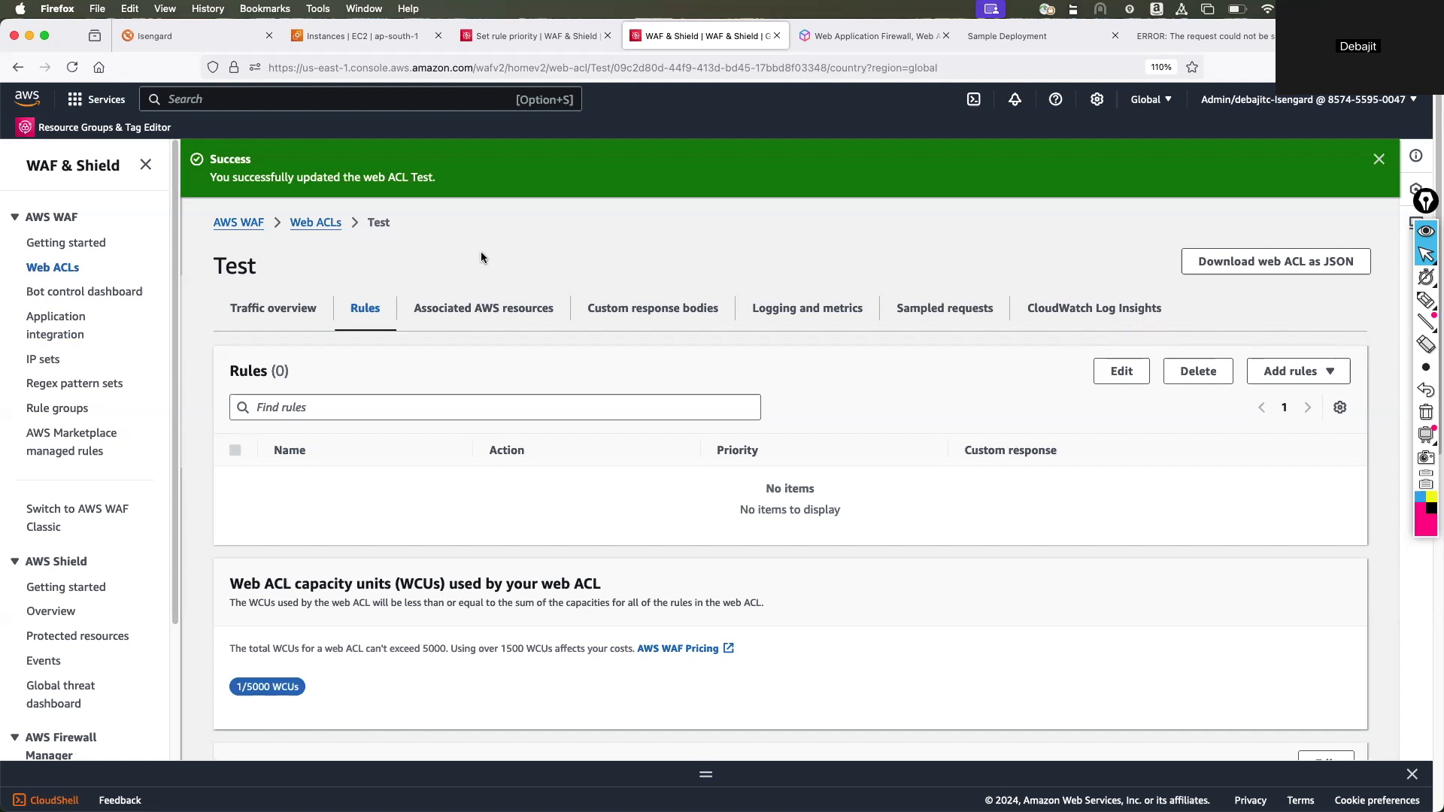
Start creating a new web ACL from the AWS WAF getting started page and review its details form.
left_click(52, 244)
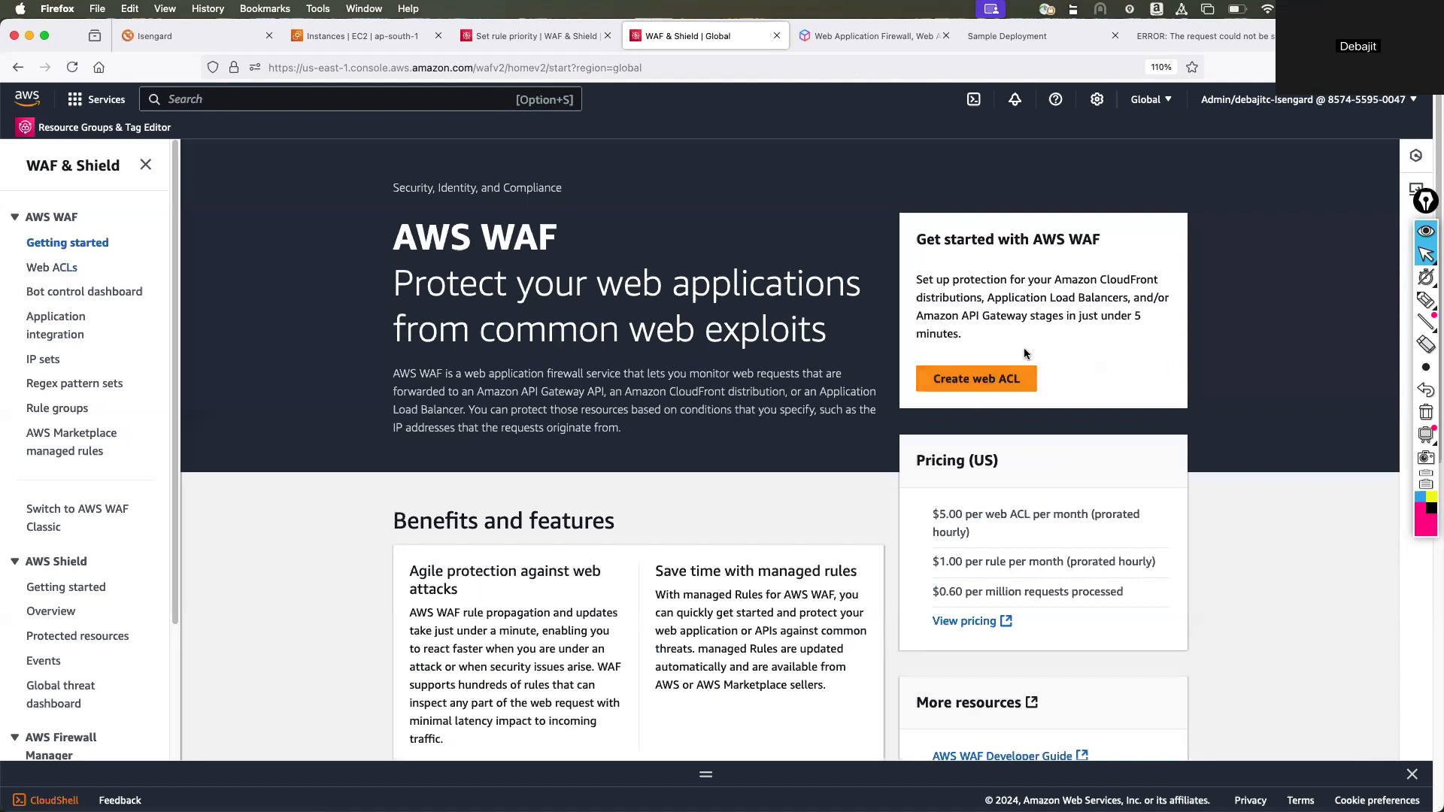
left_click(982, 385)
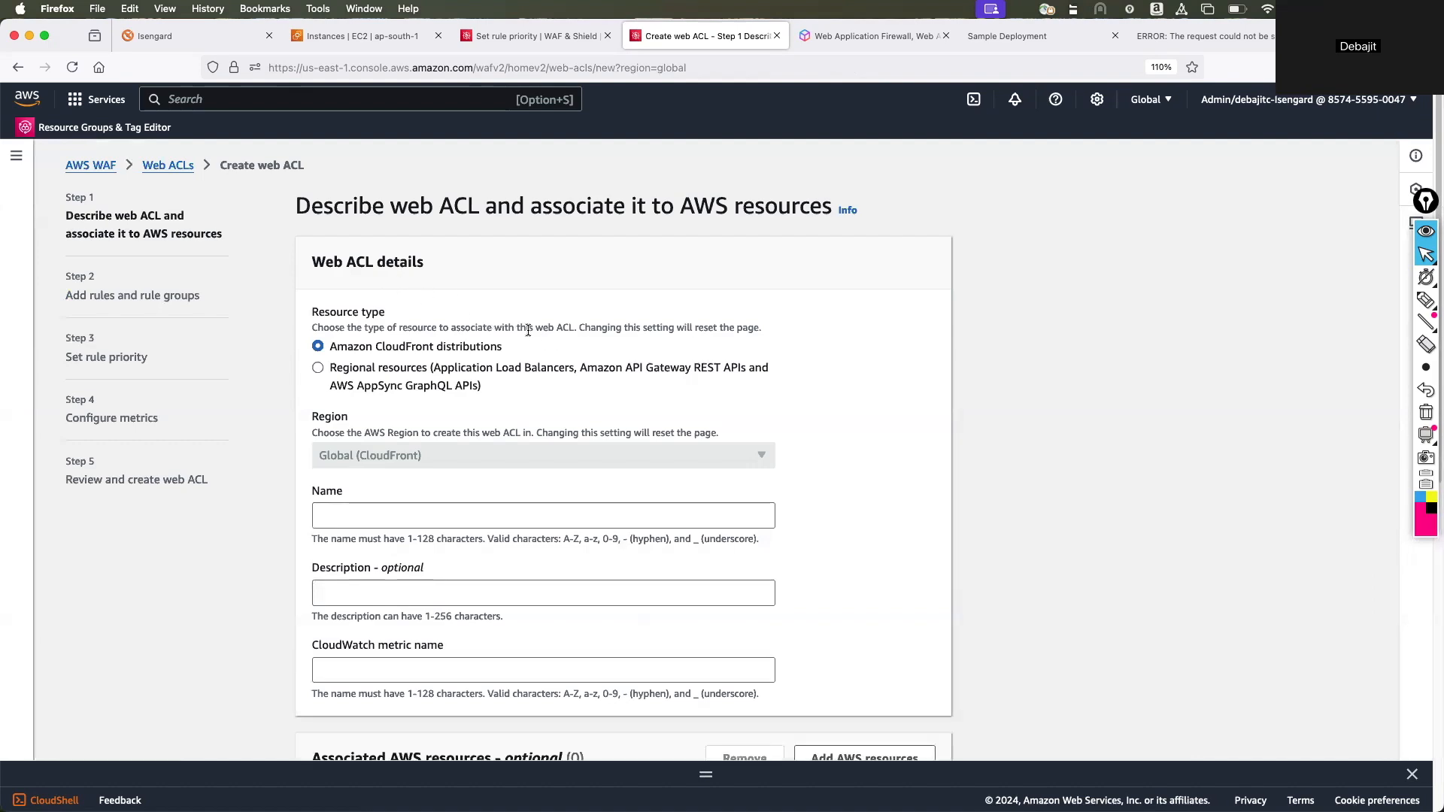
scroll(531, 330, "down", 2)
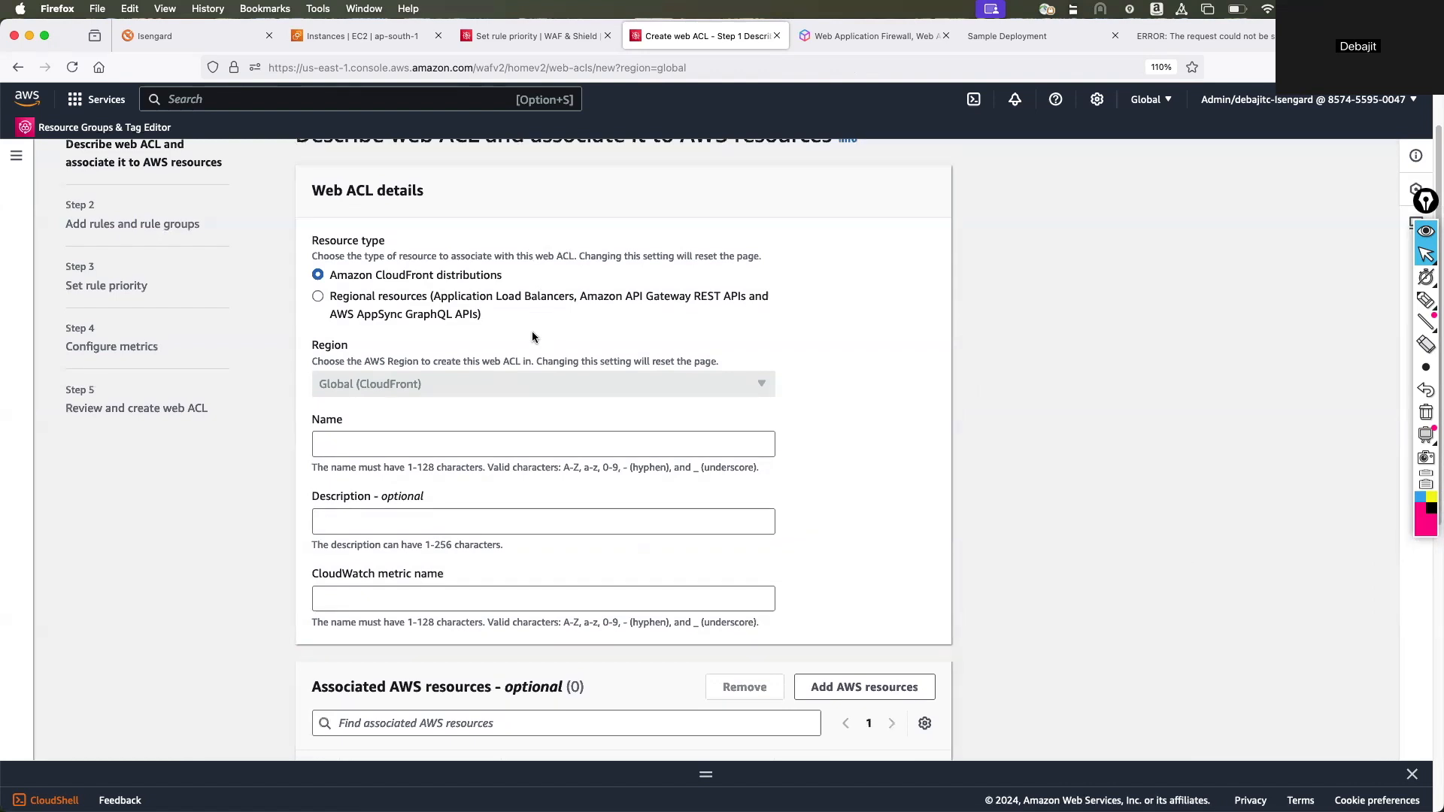
scroll(533, 336, "up", 1)
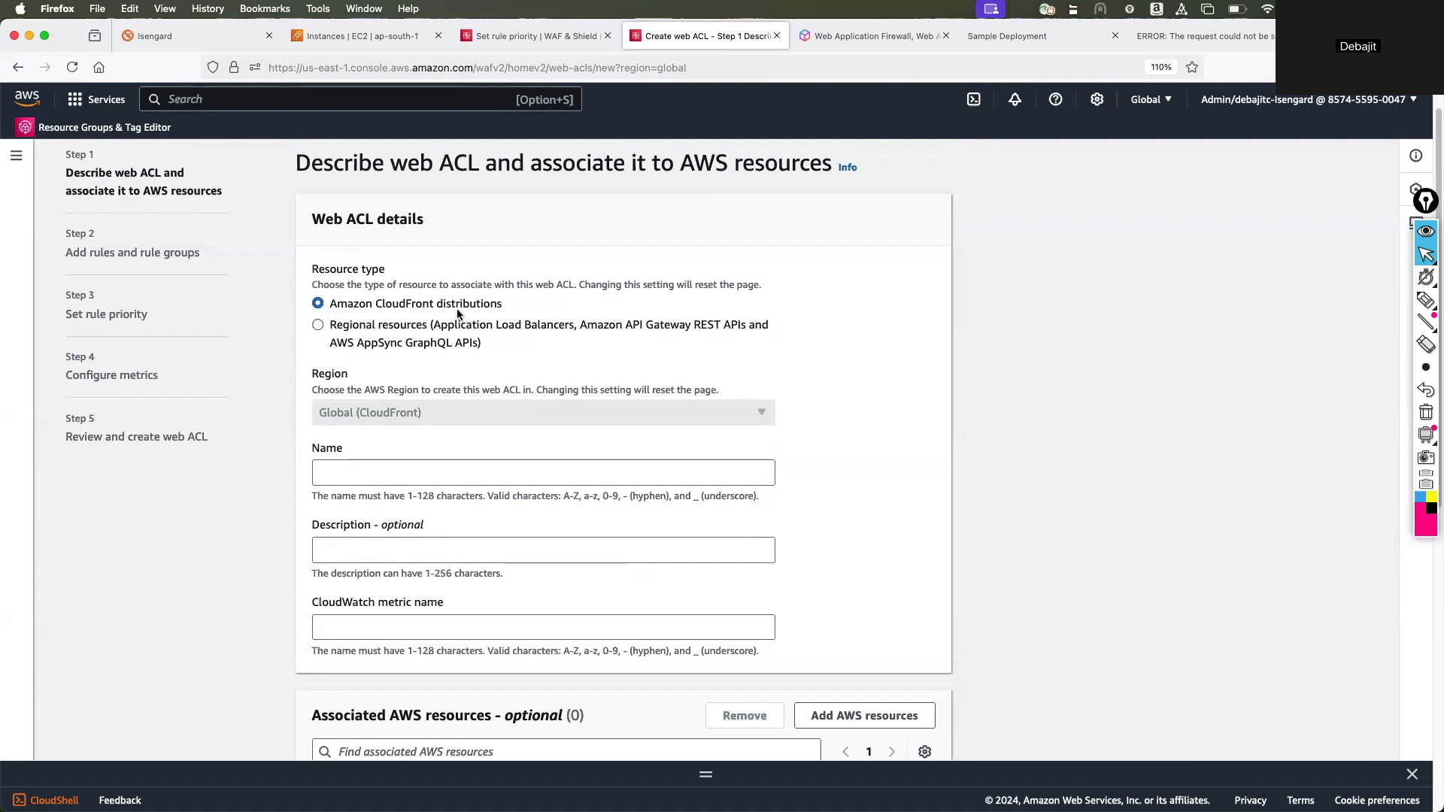
Circle the Amazon CloudFront distributions resource type with the annotation pen, and clear the drawing.
left_click(1427, 301)
mouse_move(542, 307)
left_mouse_down()
mouse_move(348, 281)
mouse_move(336, 312)
mouse_move(481, 295)
left_mouse_up()
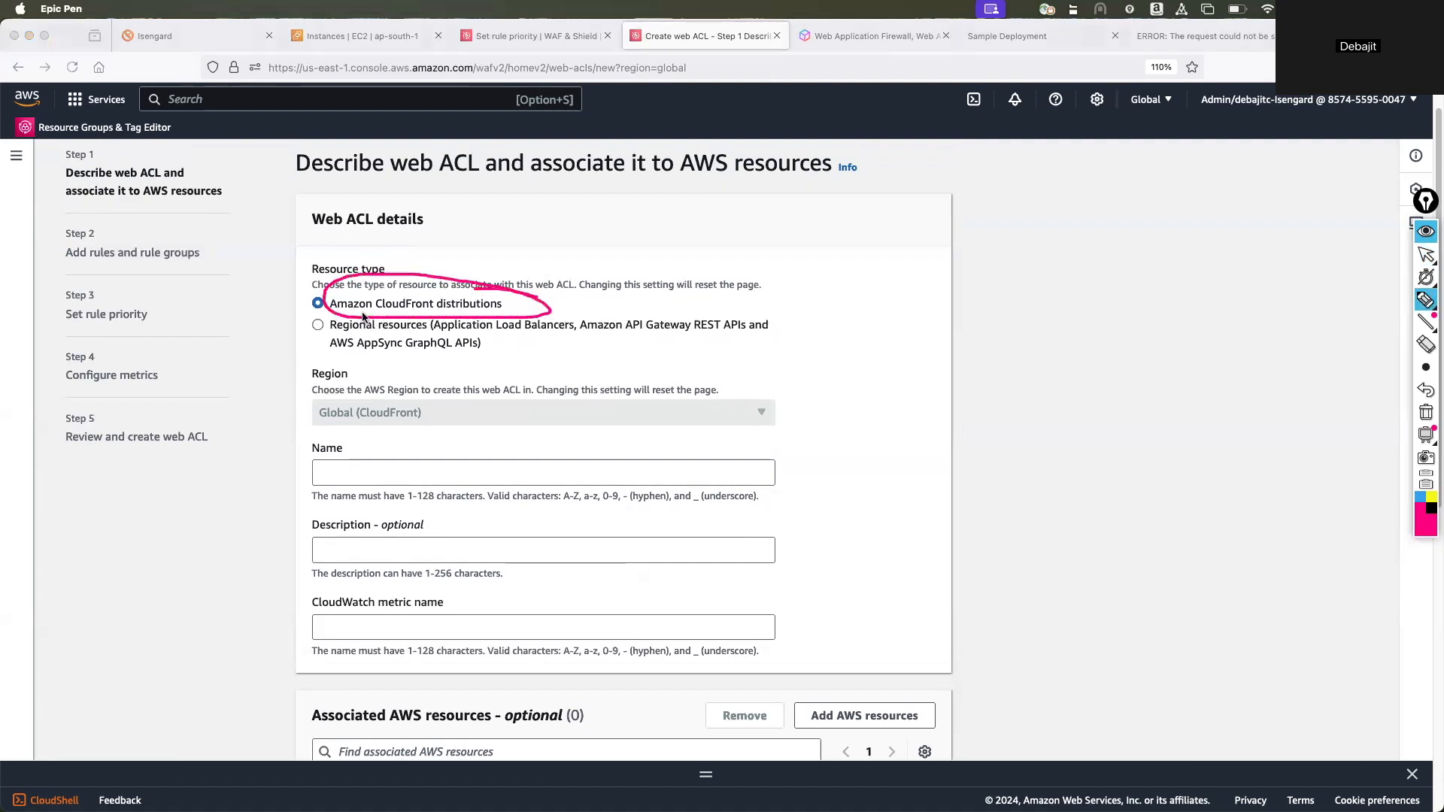
left_click(1425, 412)
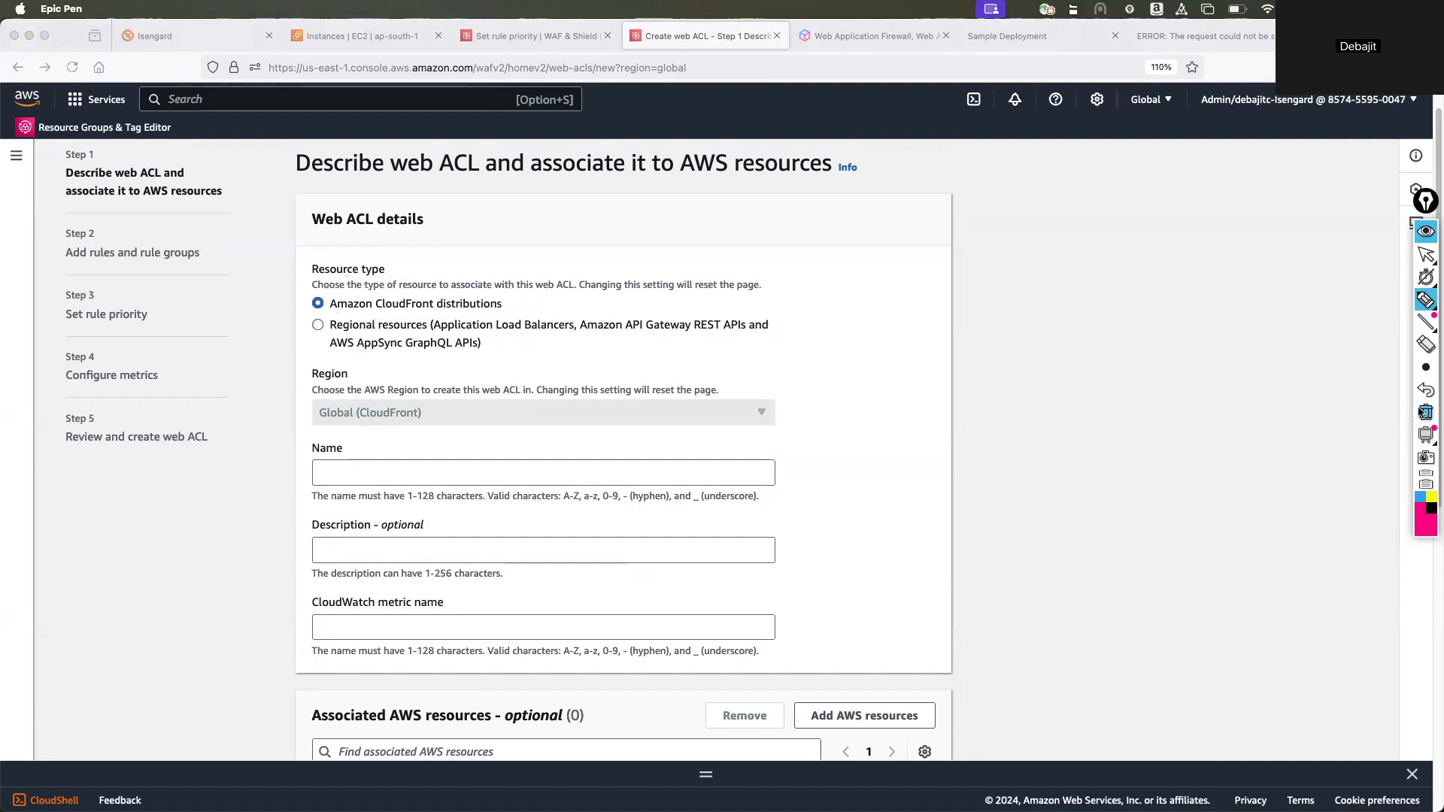
left_click(1428, 255)
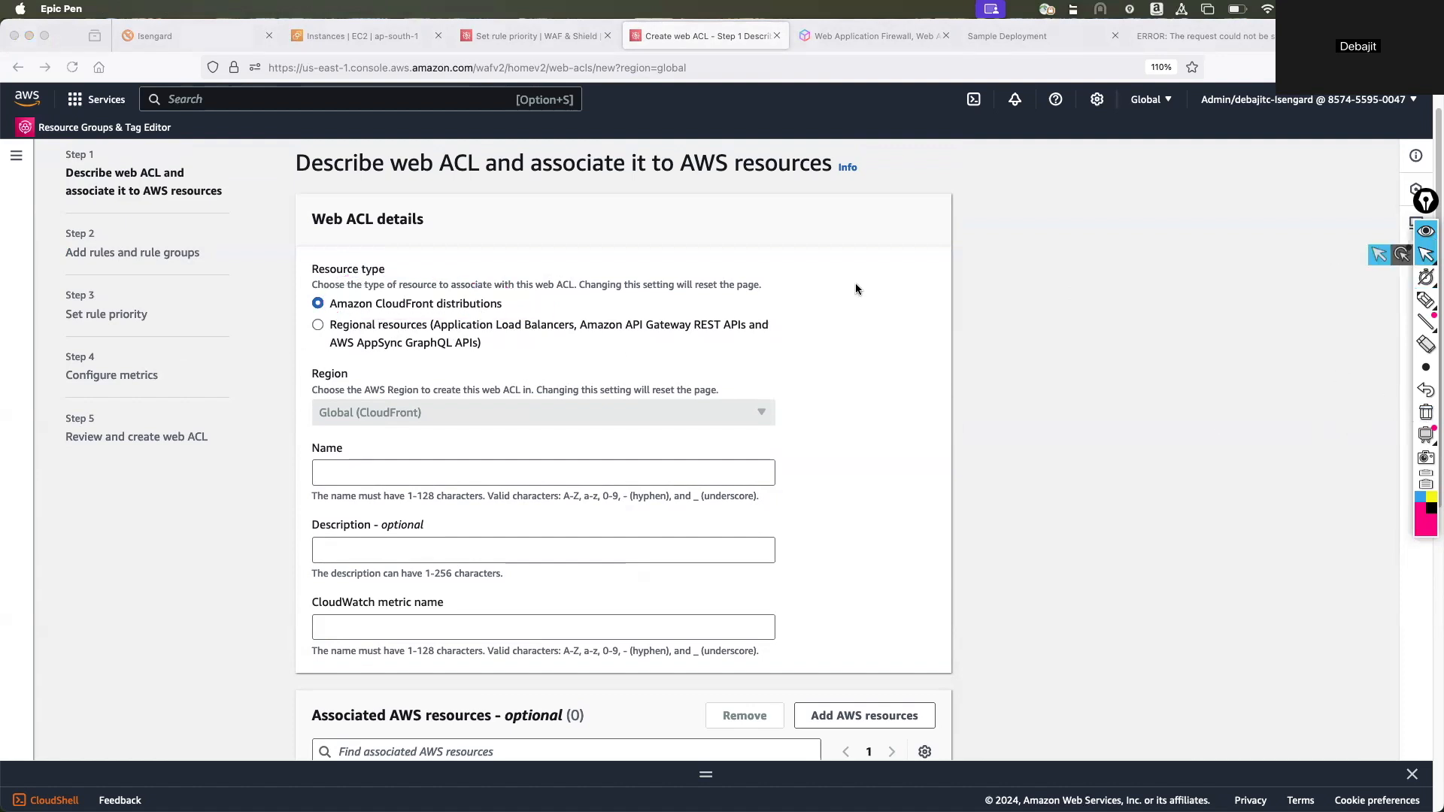
Choose Regional resources as the web ACL's resource type, mark its supported services with the annotation pen, and clear the marks.
left_click(319, 325)
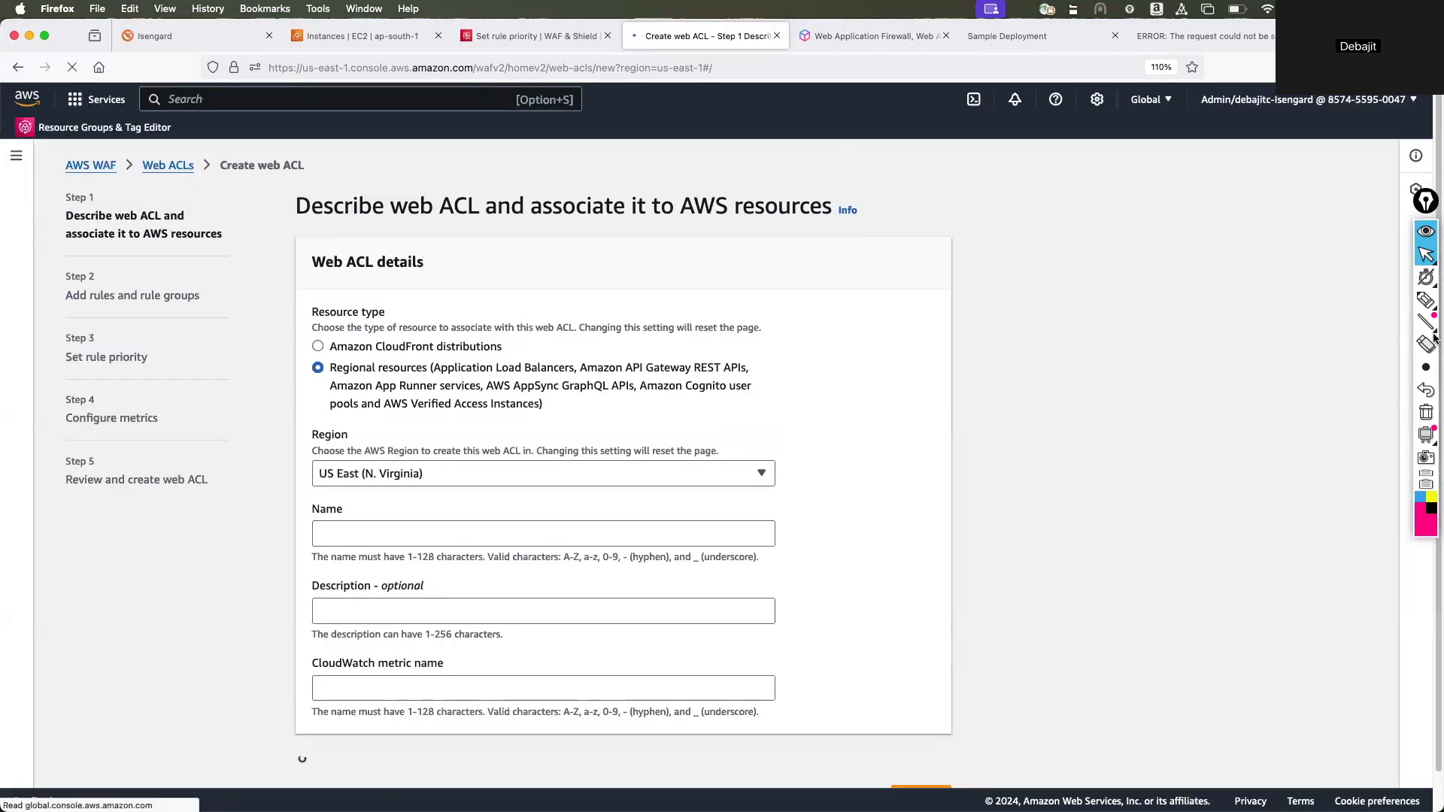
left_click(1426, 300)
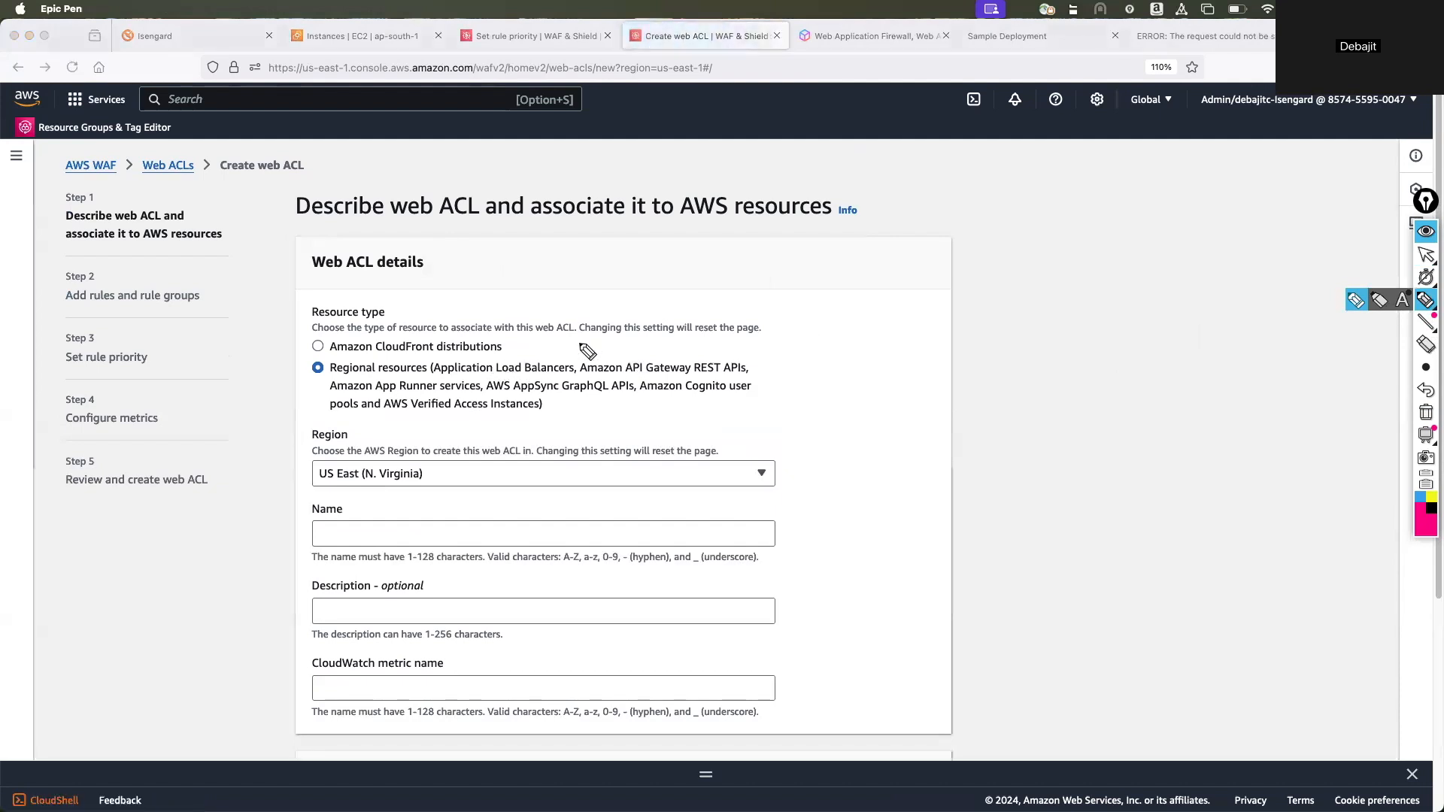
mouse_move(579, 344)
left_mouse_down()
mouse_move(531, 358)
mouse_move(553, 358)
left_mouse_up()
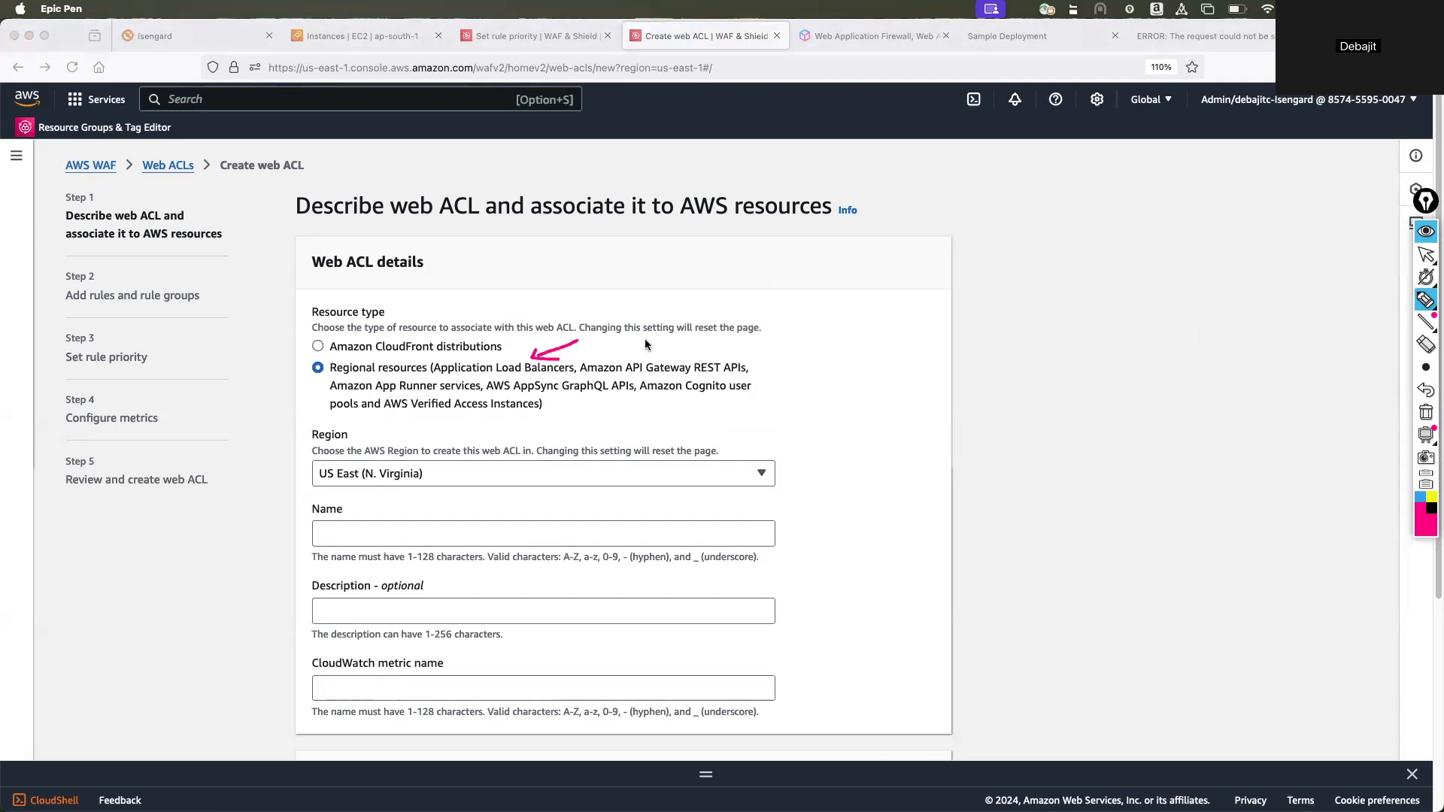
left_click_drag(590, 375, 755, 375)
left_click_drag(333, 392, 462, 391)
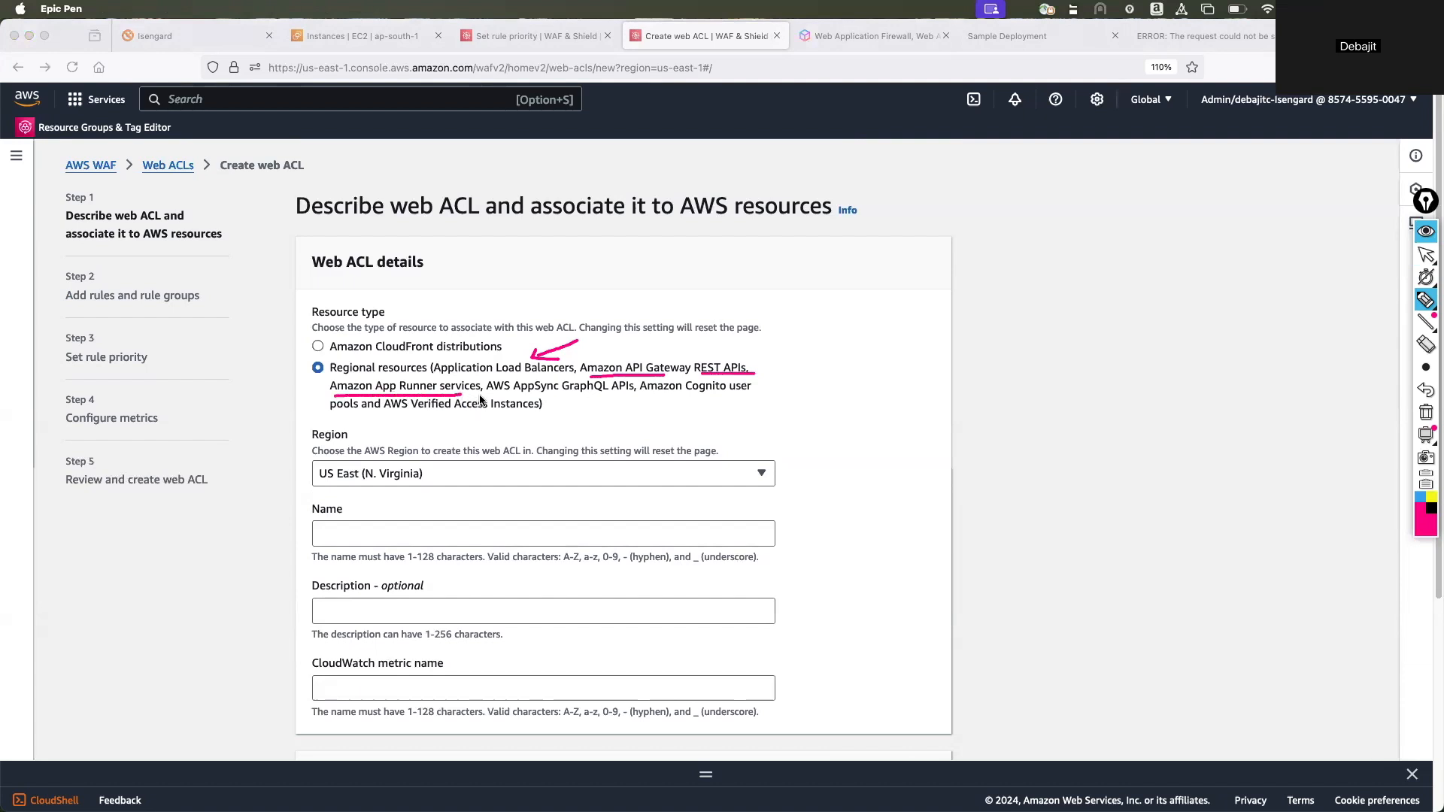
left_click_drag(486, 392, 576, 392)
left_click_drag(663, 400, 742, 399)
left_click(1426, 413)
left_click(1424, 256)
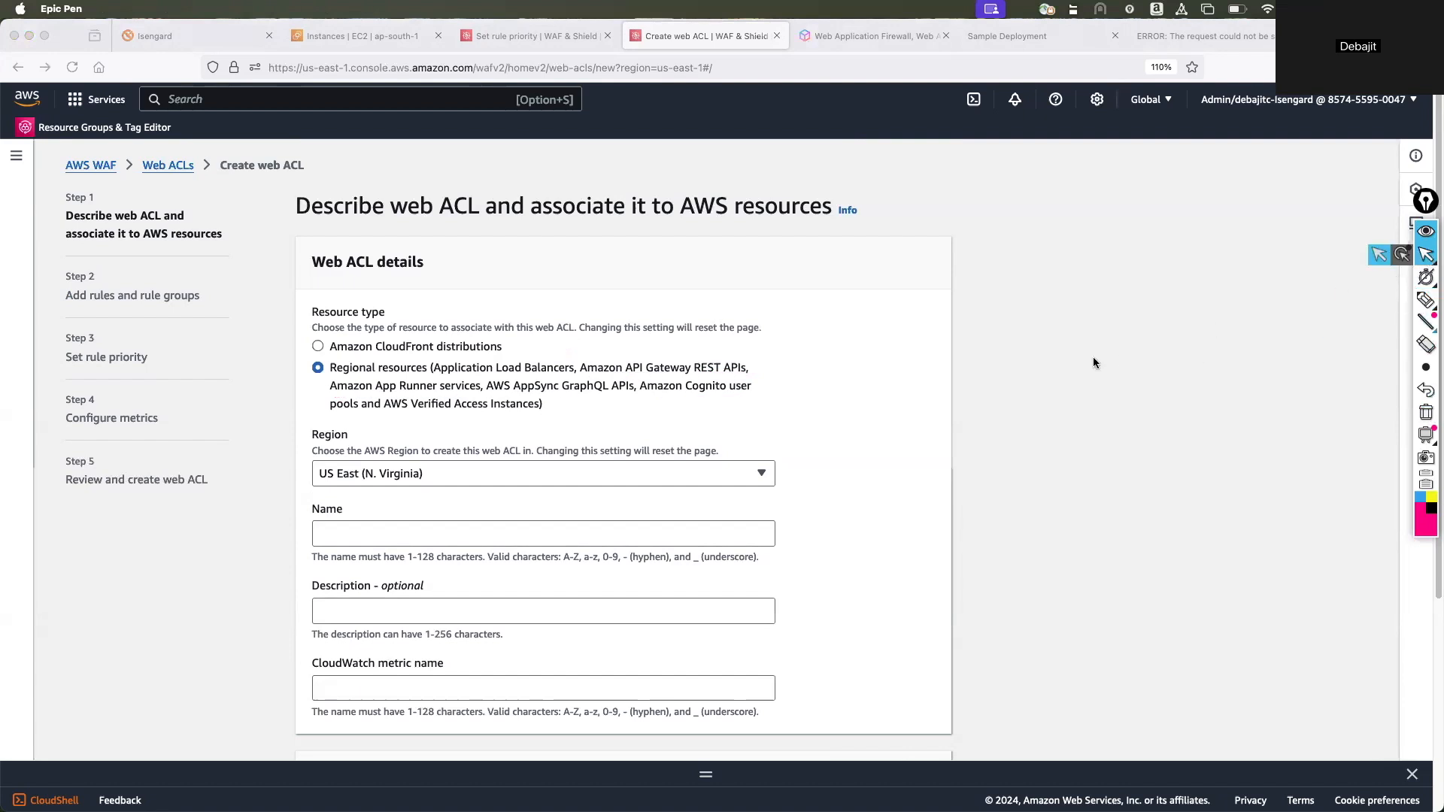
Set the new web ACL's region to Asia Pacific (Mumbai).
scroll(514, 464, "down", 1)
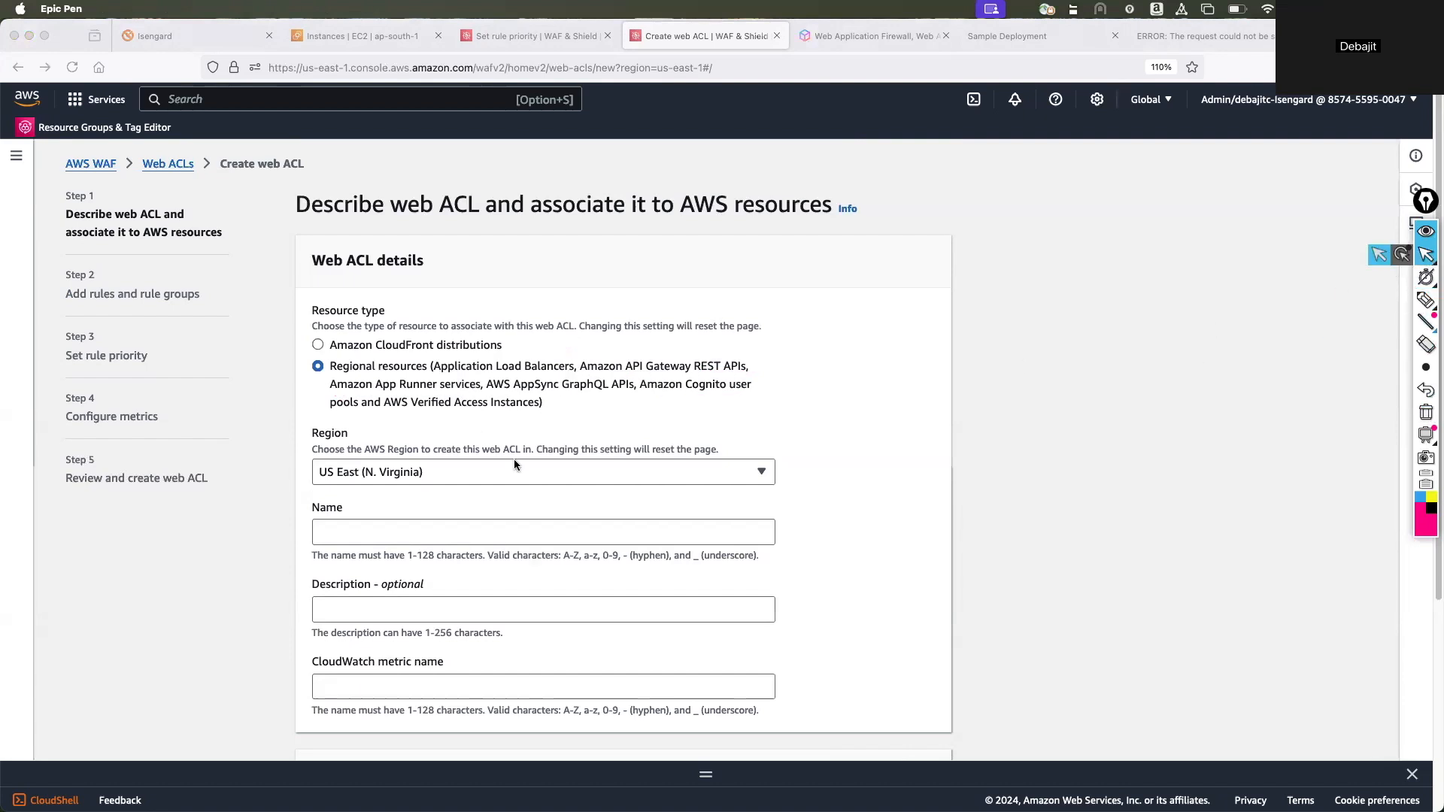
scroll(514, 464, "down", 2)
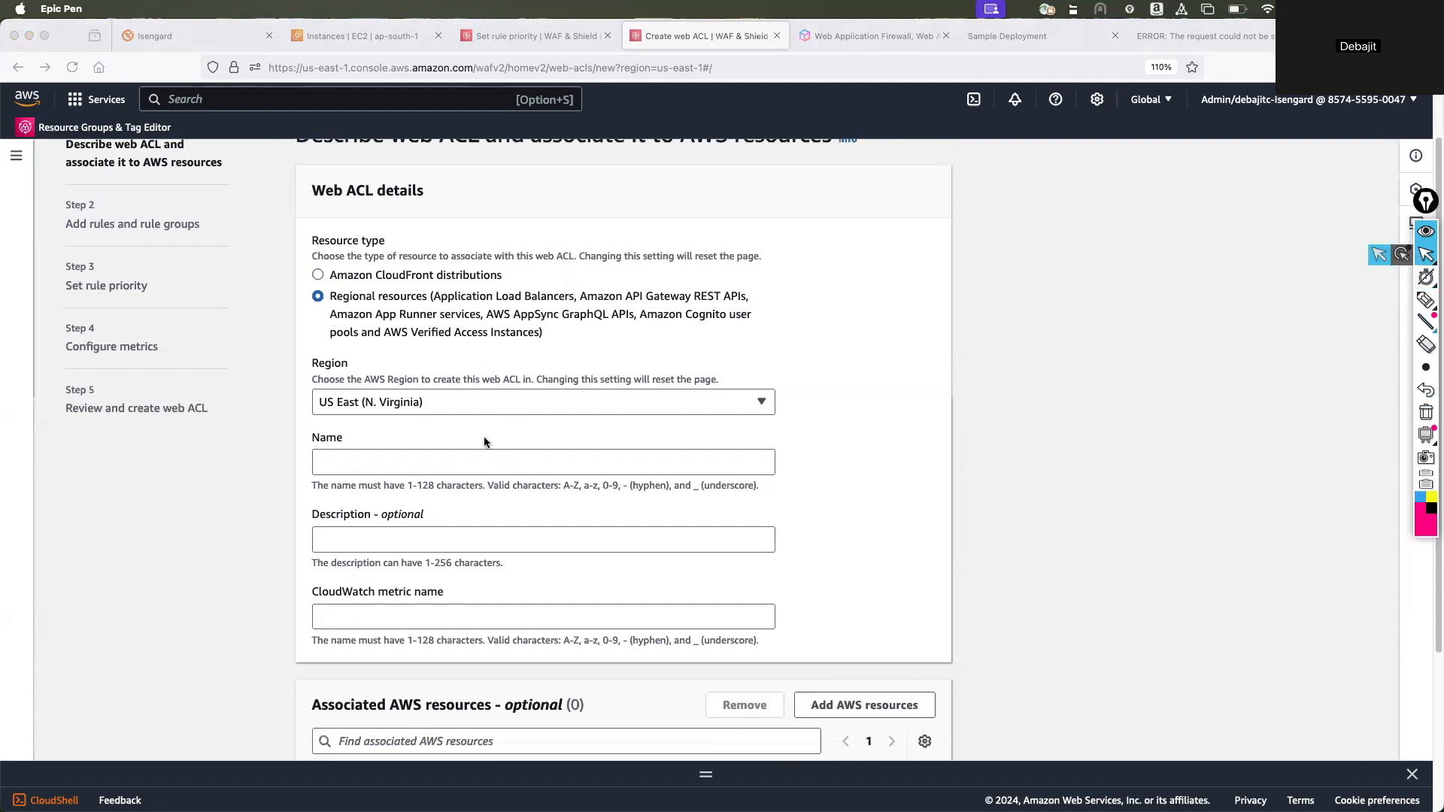
left_click(449, 404)
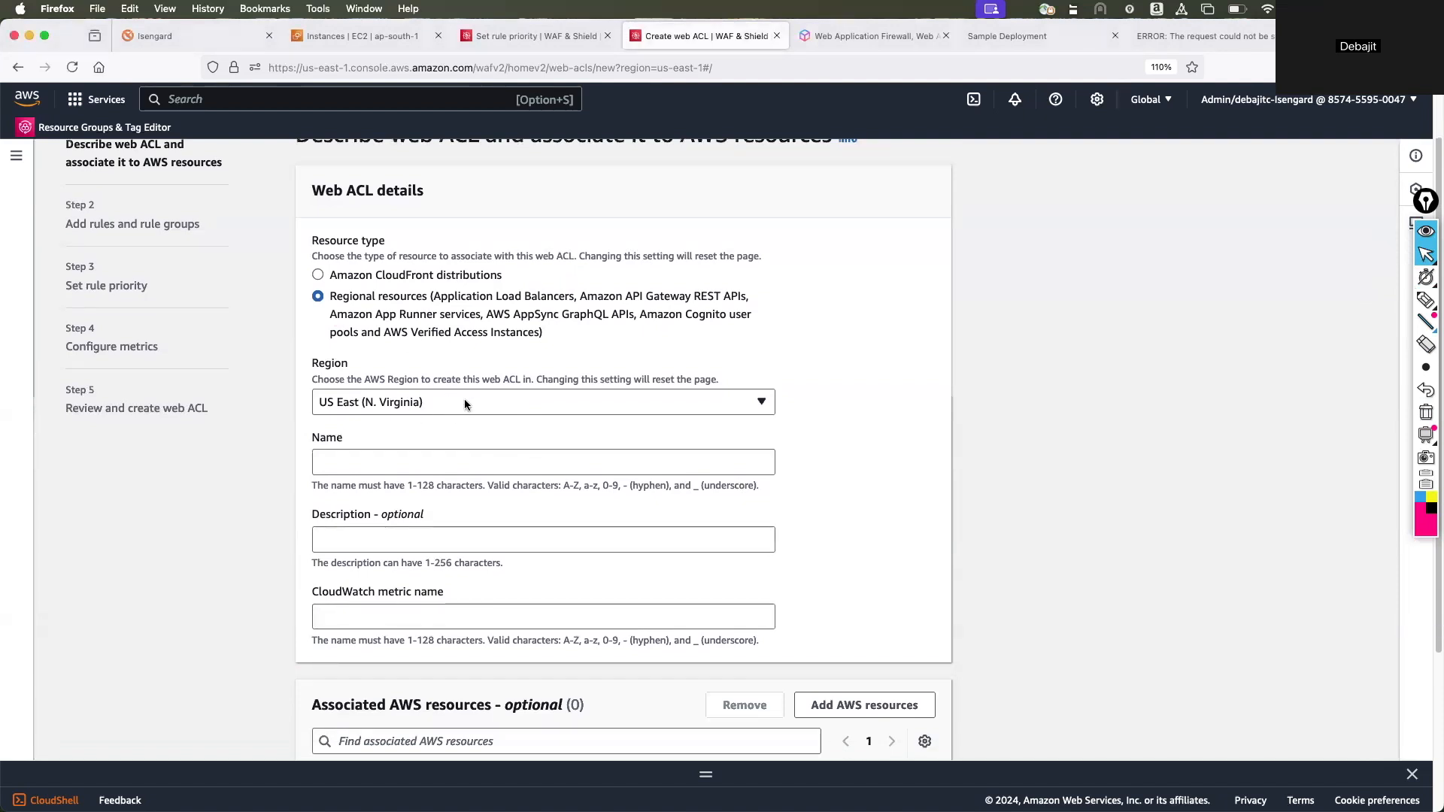
left_click(464, 404)
left_click(414, 554)
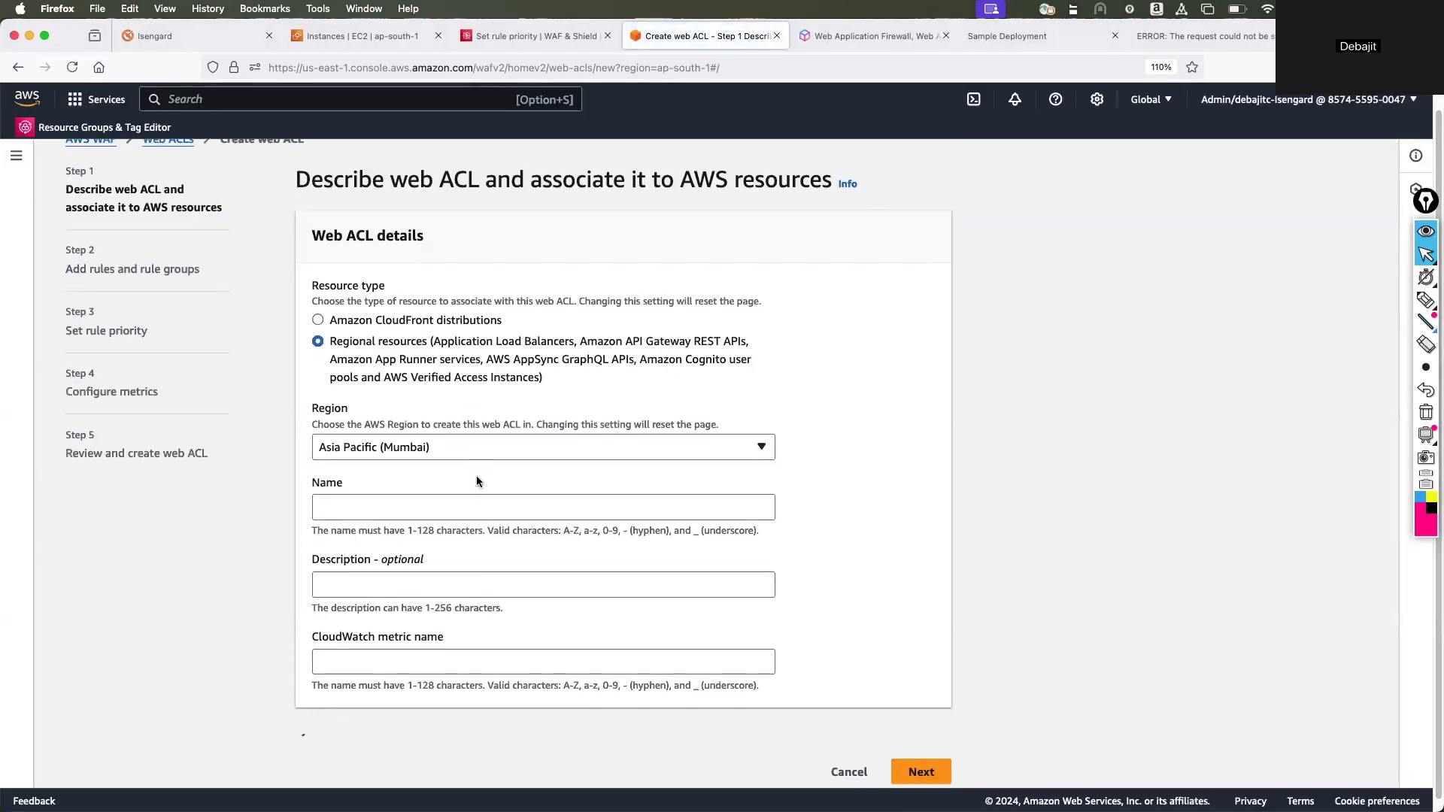
Name the web ACL myprodwaf and go to its associated AWS resources.
left_click(449, 472)
type("M")
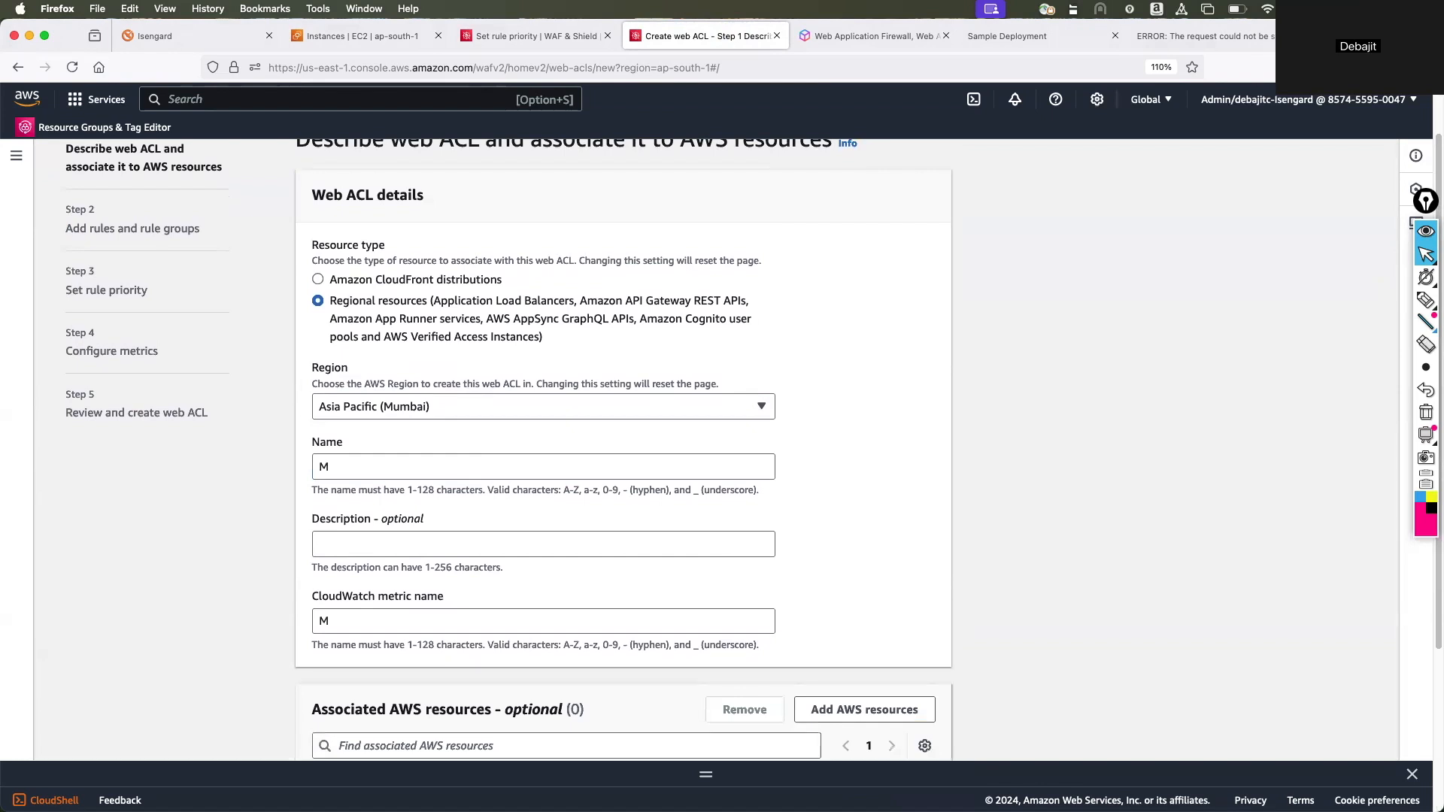
left_click_drag(352, 467, 289, 467)
type("myprod")
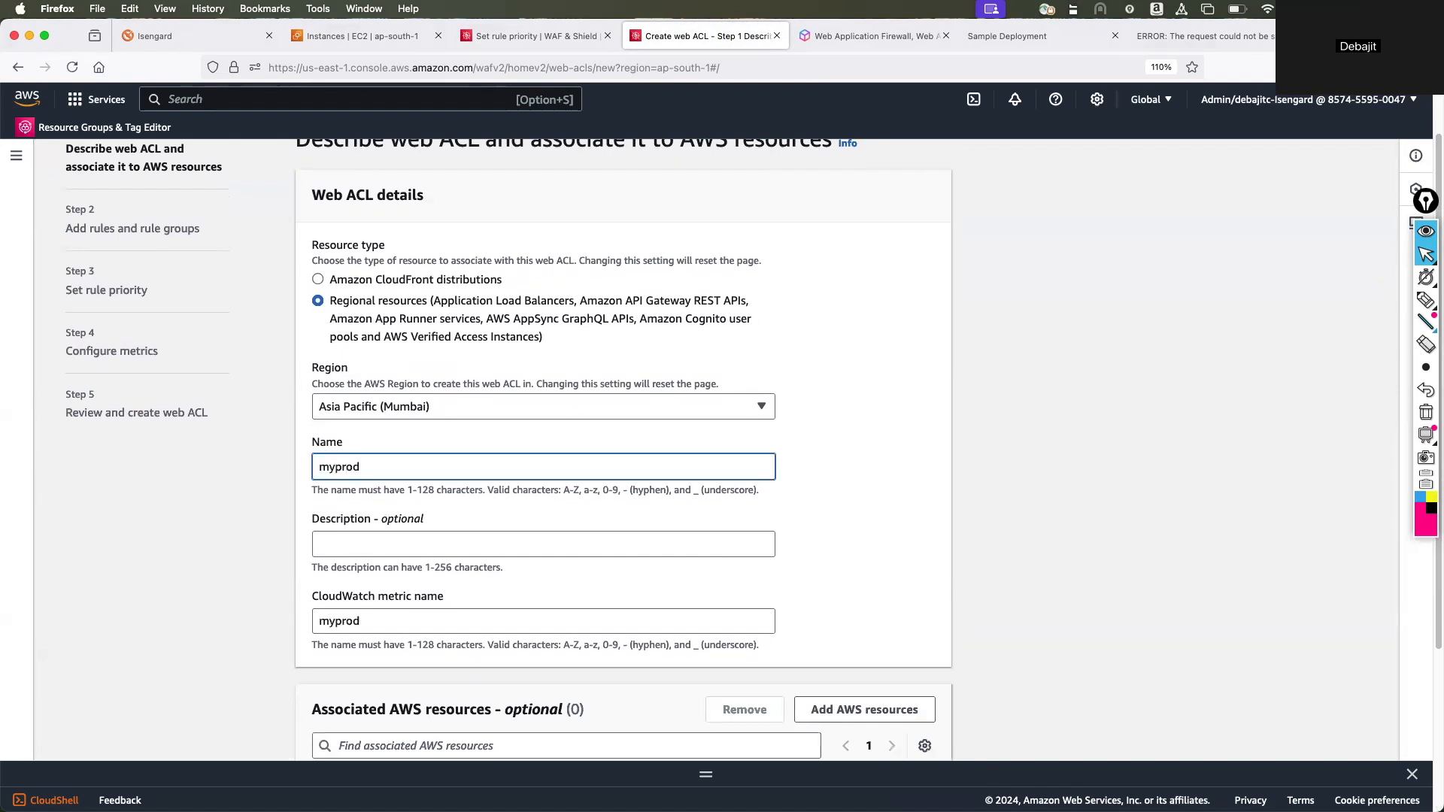
type("waf")
scroll(830, 542, "down", 5)
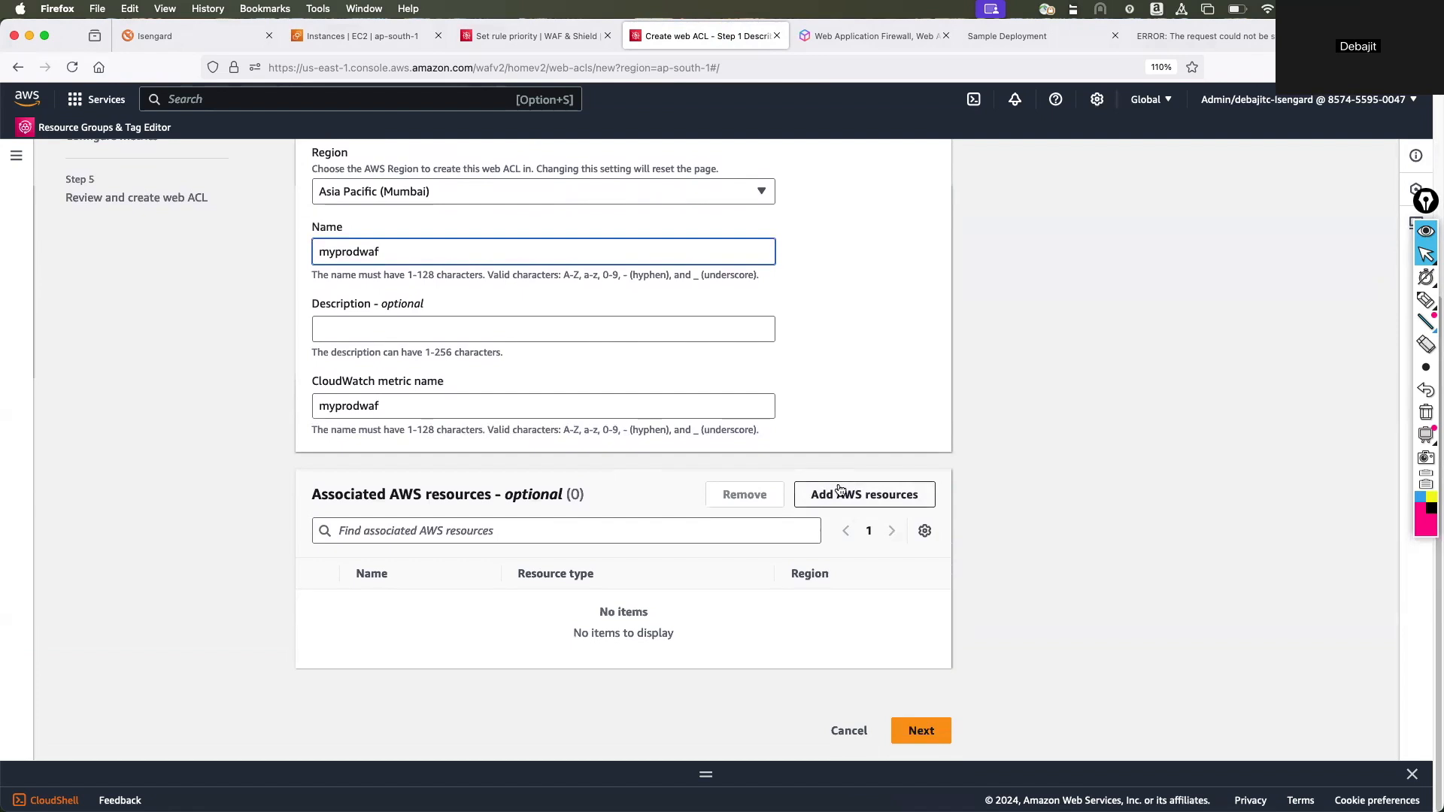
Associate the bgdemo Application Load Balancer with the web ACL and proceed to adding rules and rule groups.
scroll(838, 483, "up", 3)
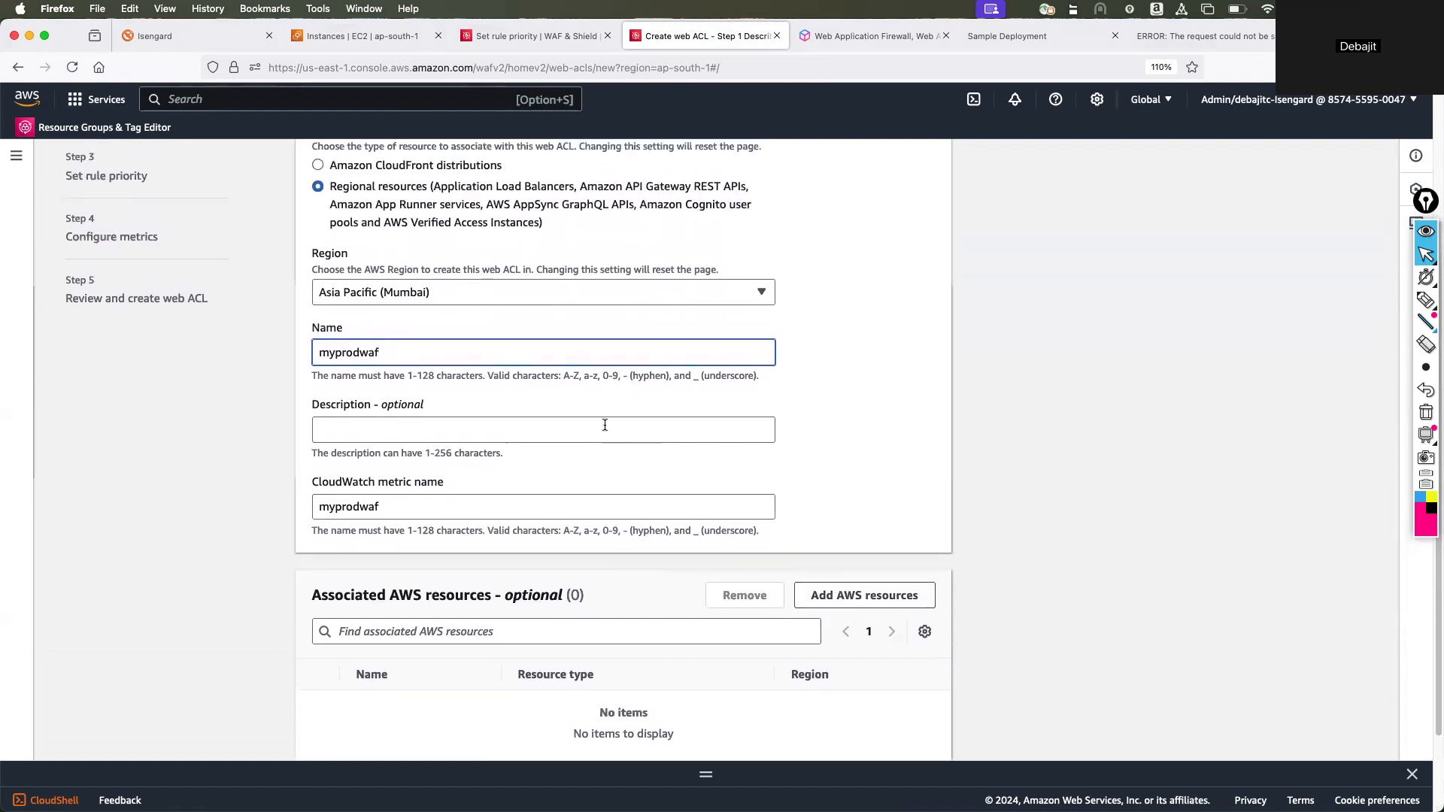
scroll(605, 425, "up", 1)
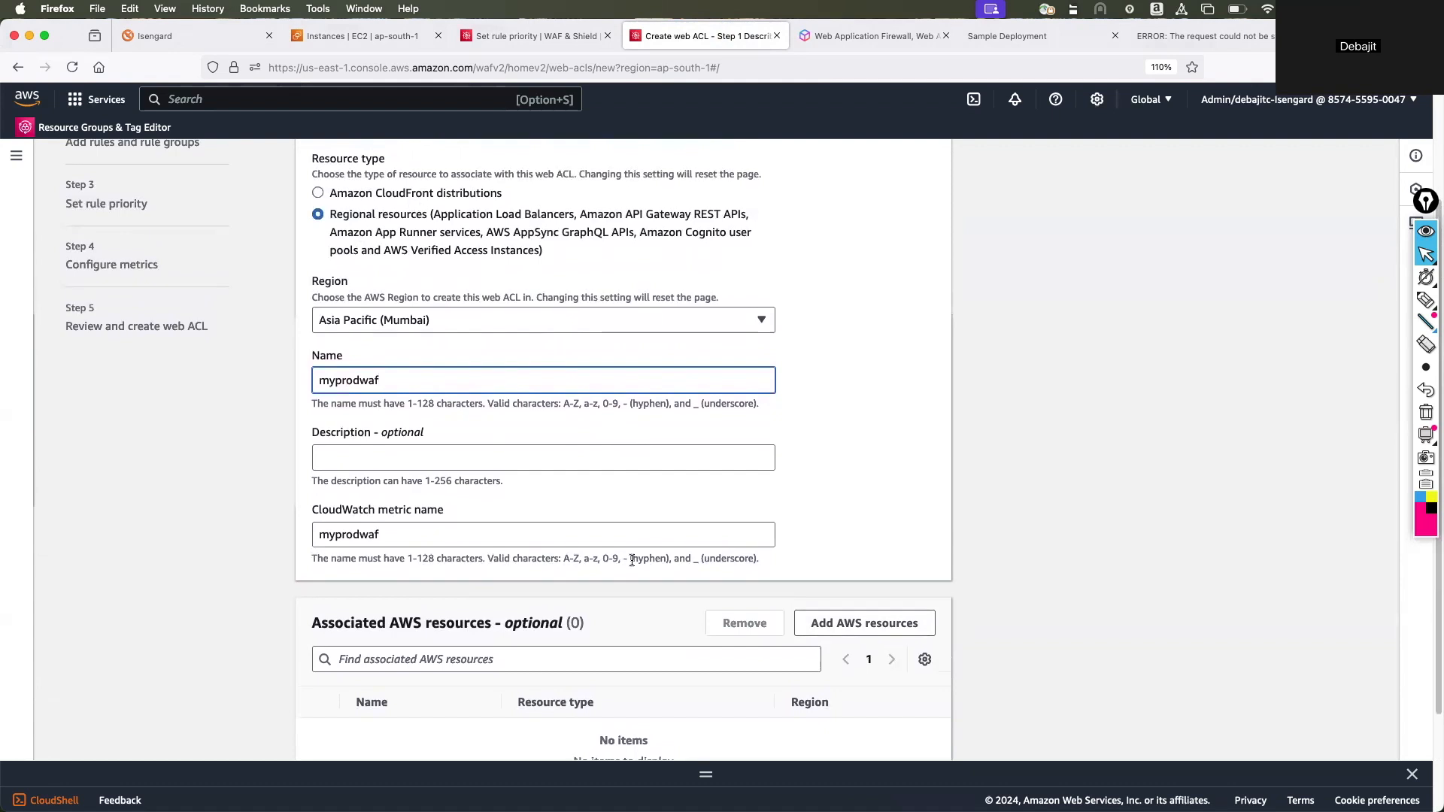
scroll(853, 508, "down", 4)
left_click(860, 497)
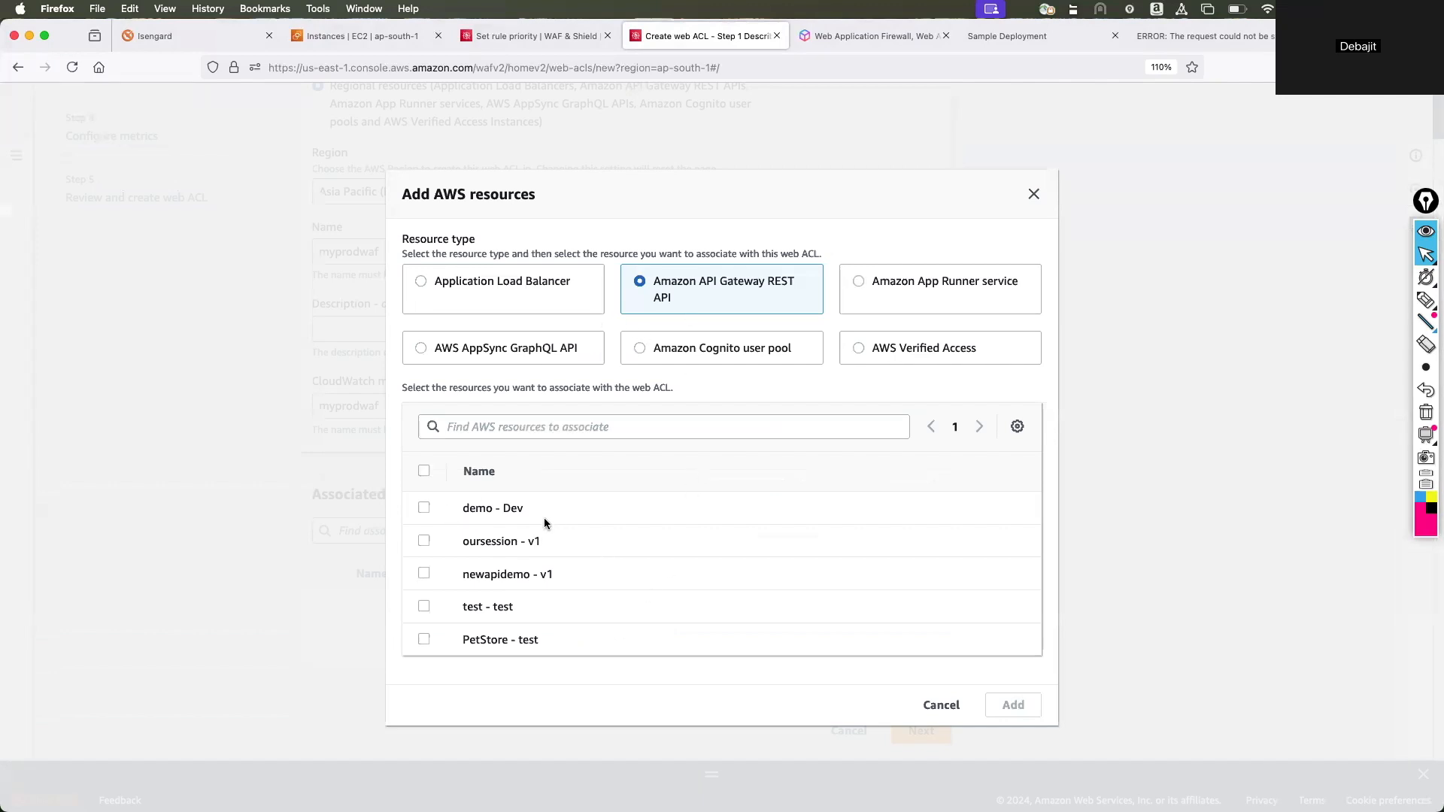
left_click(518, 298)
left_click(422, 573)
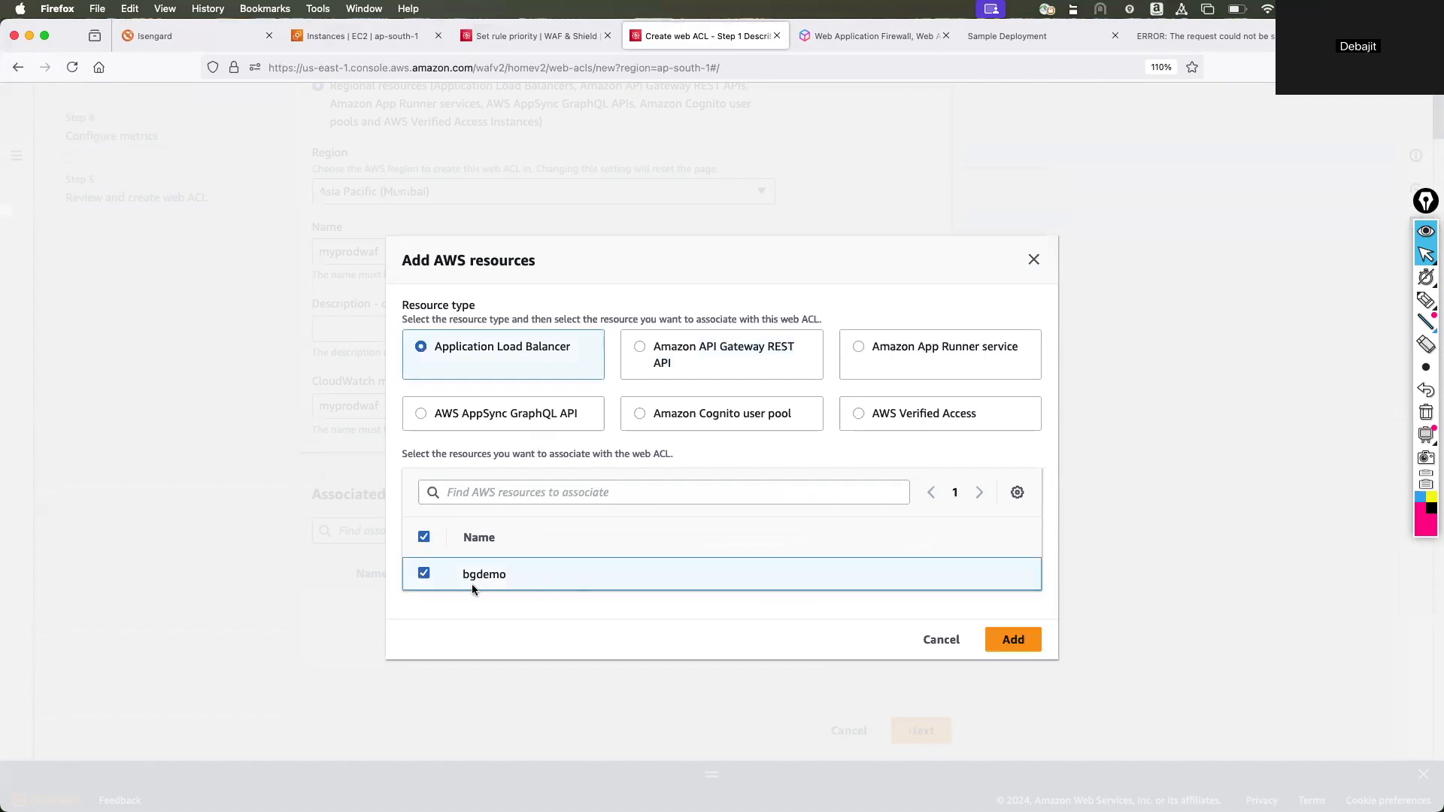
left_click(1008, 641)
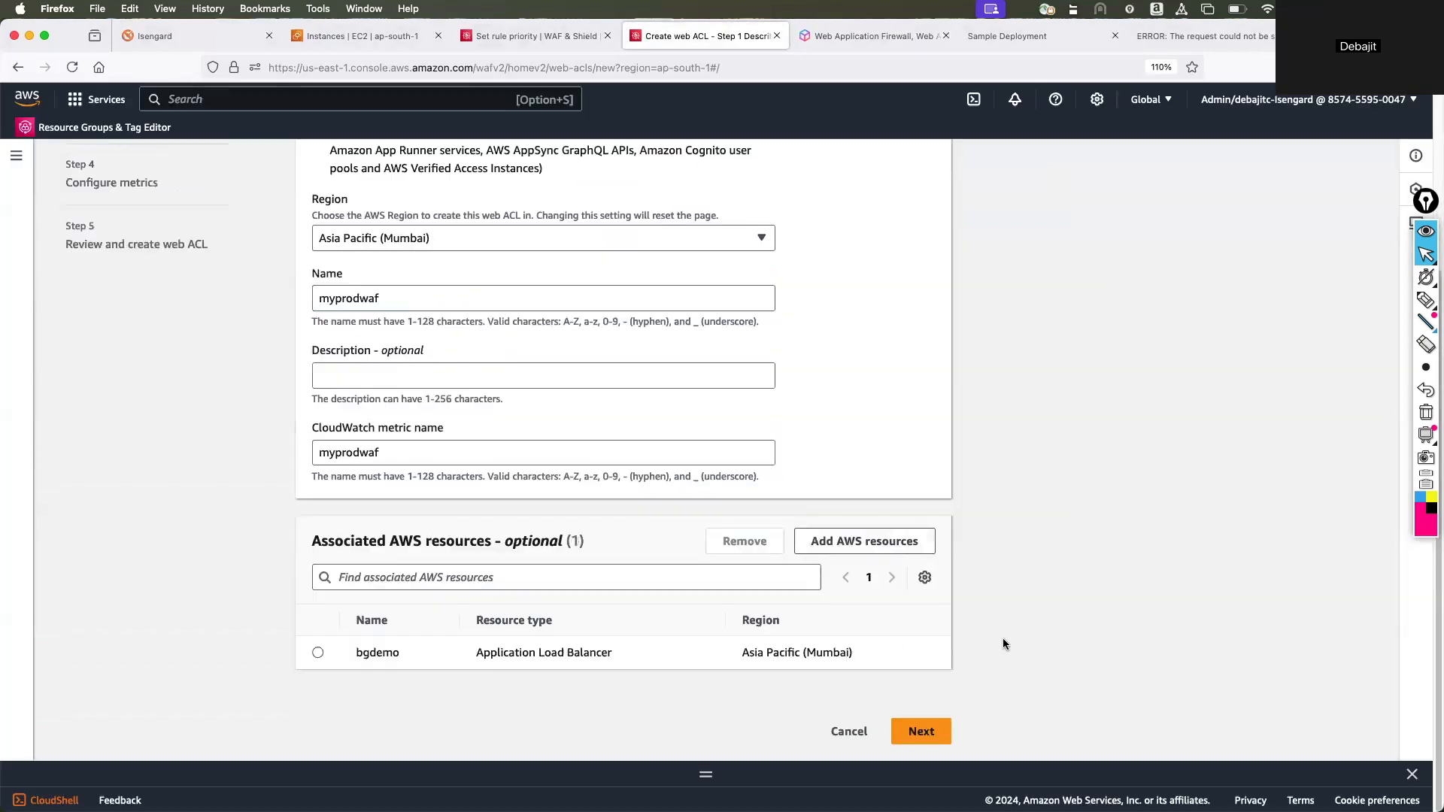
left_click(921, 731)
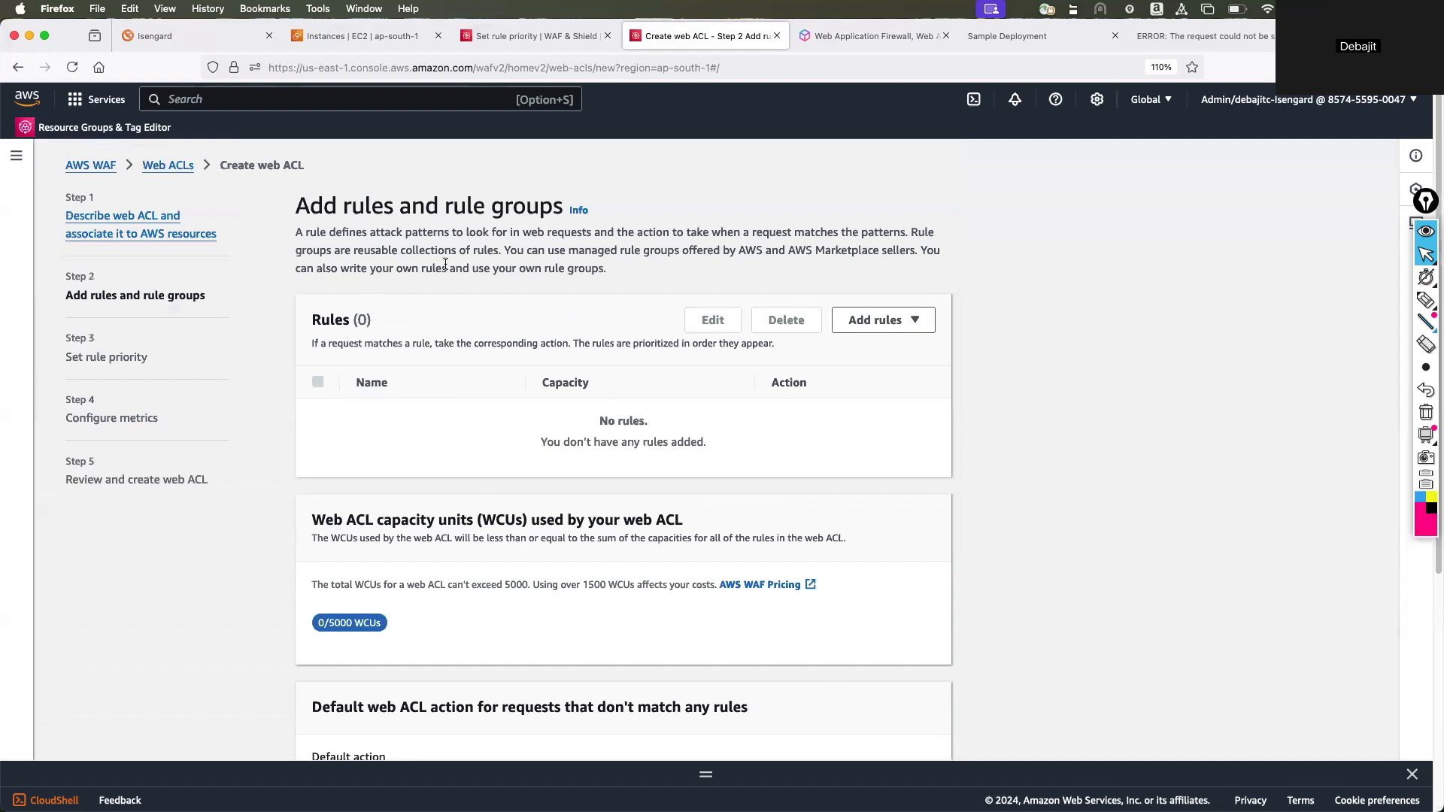
Circle the controls for editing, deleting and adding rules with the annotation pen, and clear the drawing.
left_click(1423, 300)
mouse_move(1004, 289)
left_mouse_down()
mouse_move(661, 322)
mouse_move(1025, 283)
mouse_move(917, 279)
left_mouse_up()
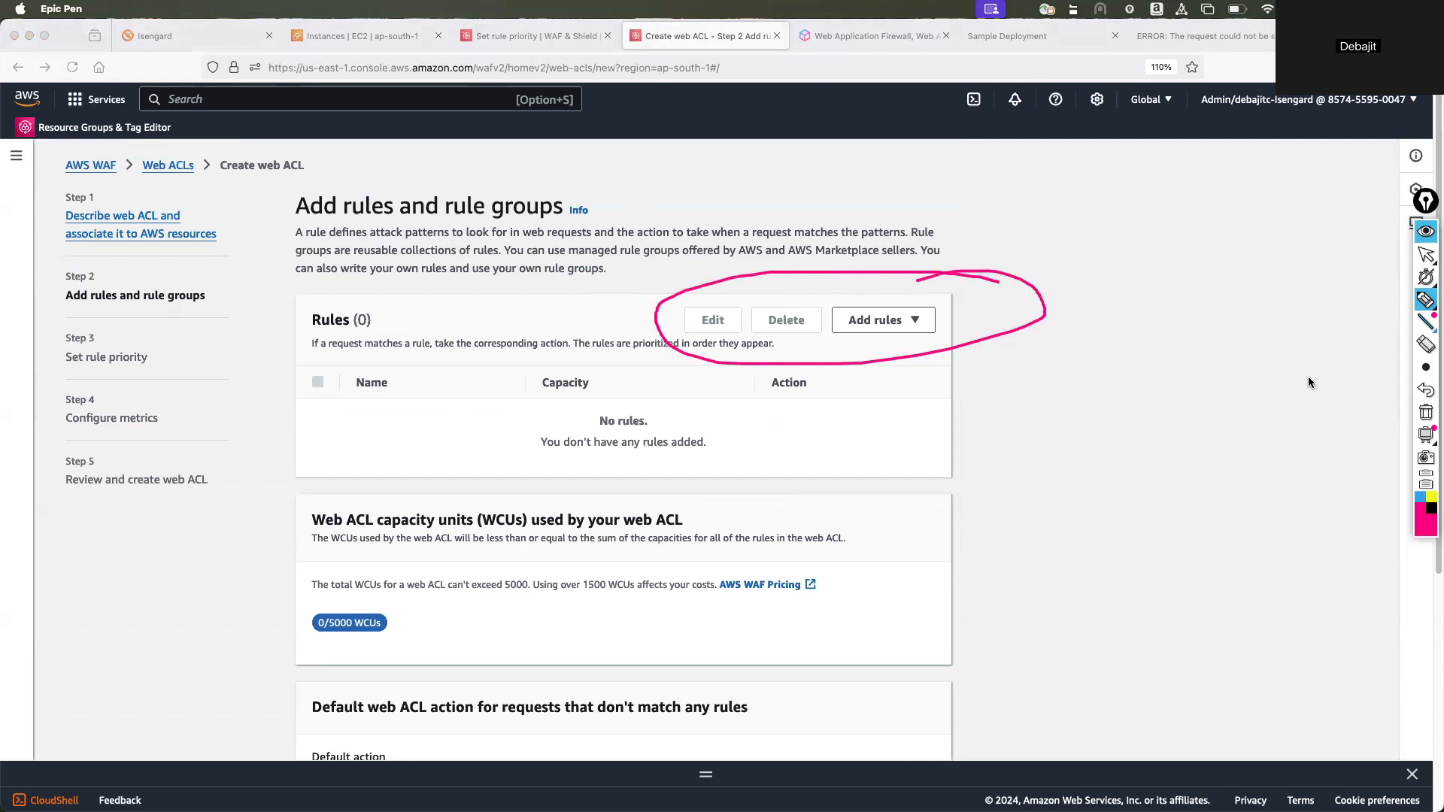
left_click(1425, 412)
left_click(1426, 254)
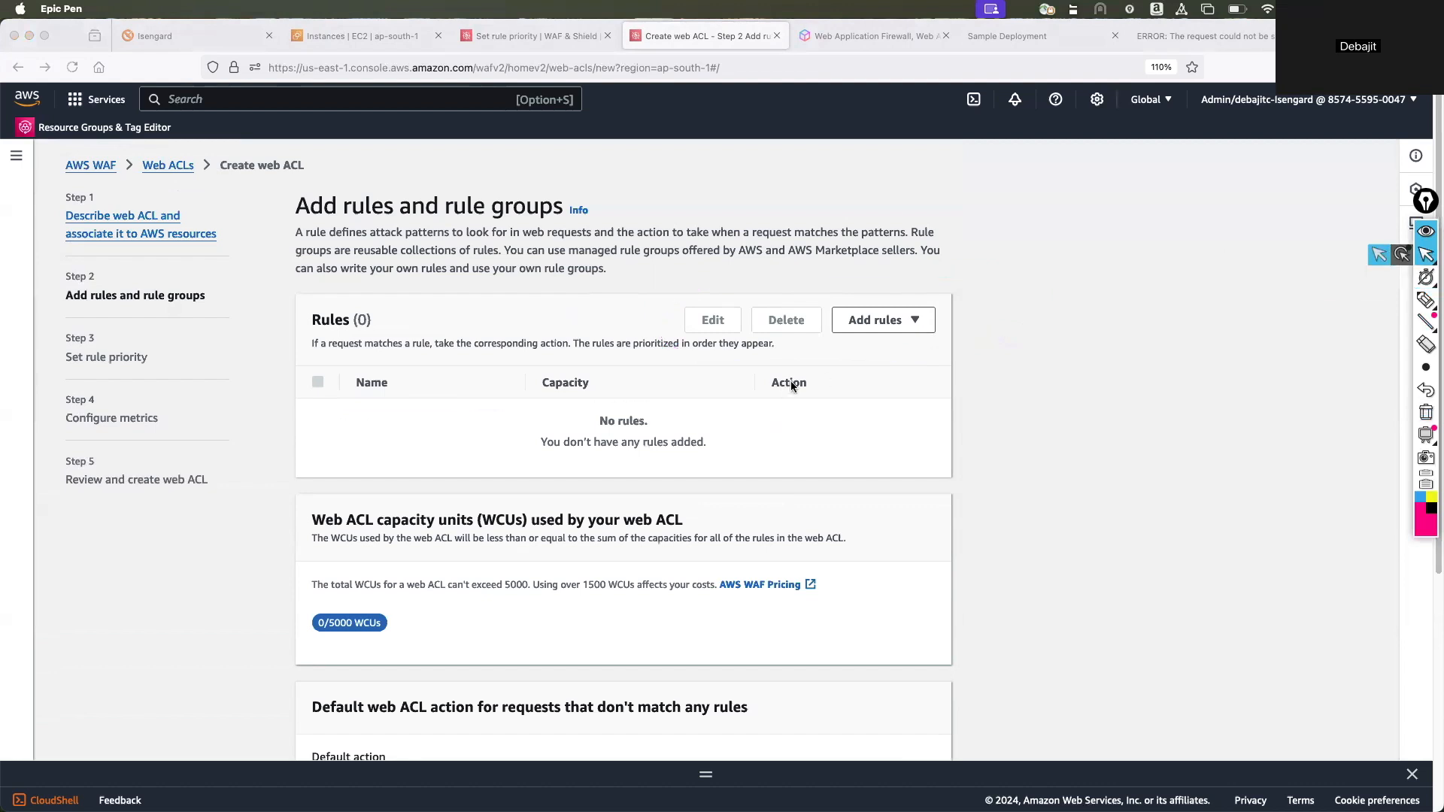
Start adding managed rule groups to the web ACL and expand the AWS managed rule groups.
left_click(891, 320)
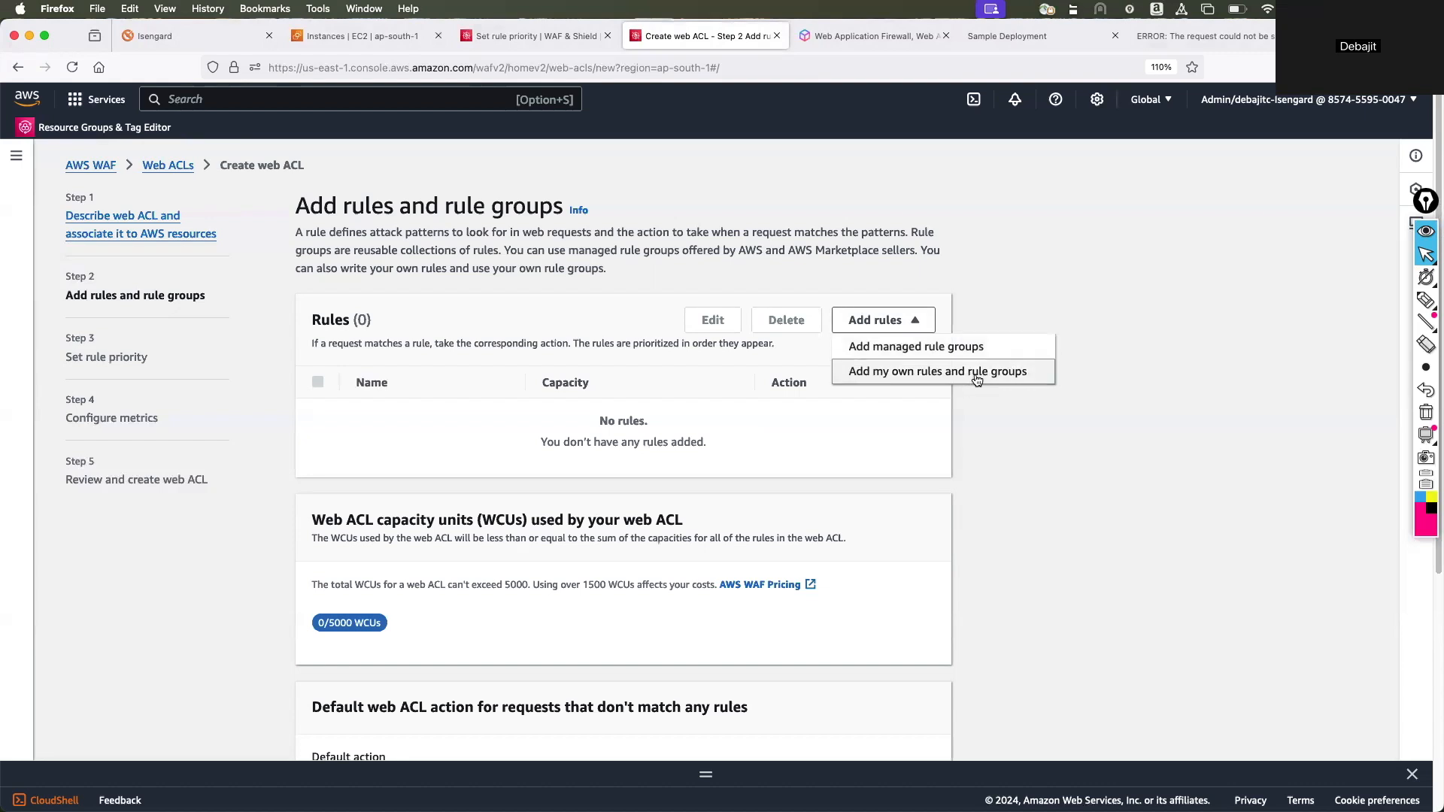
left_click(897, 348)
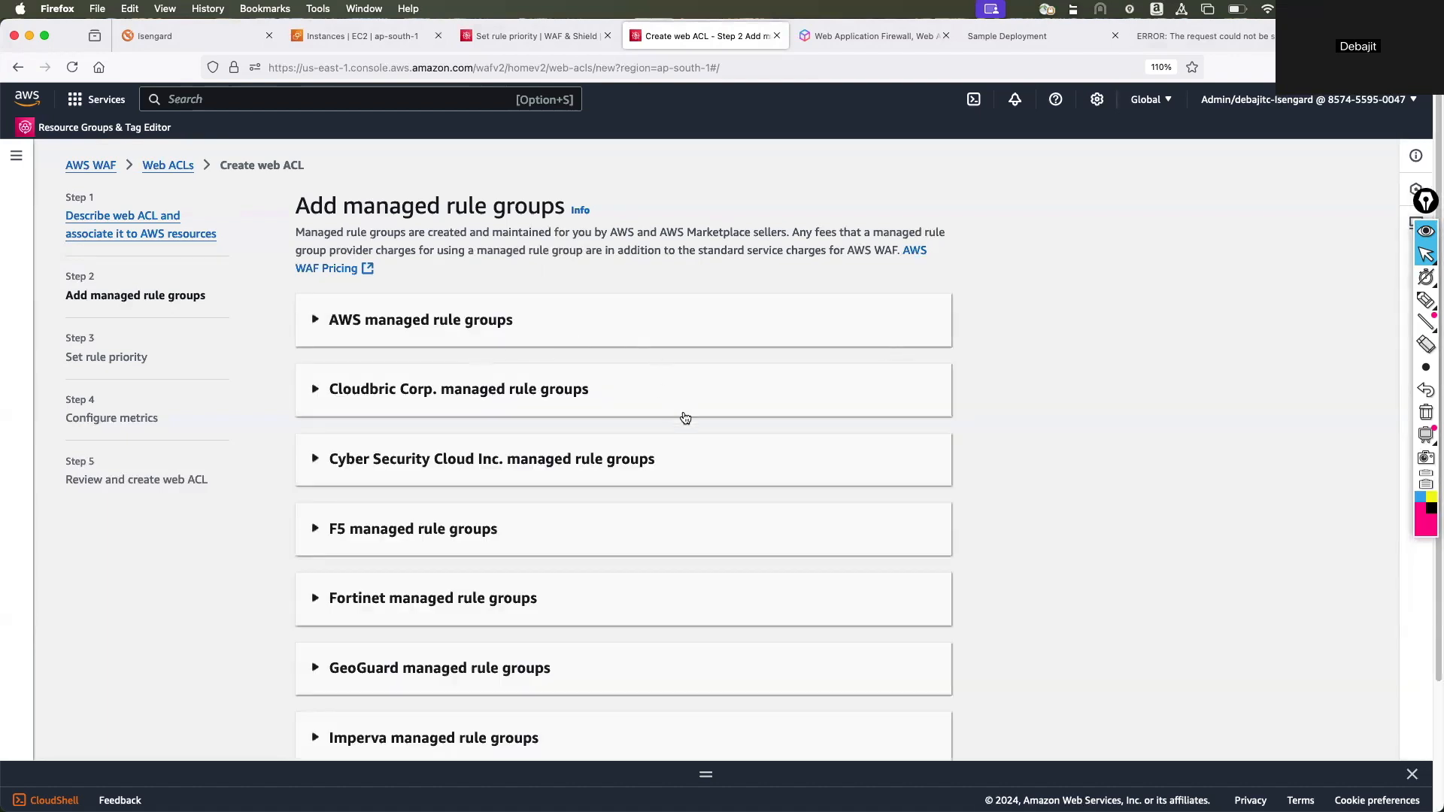
scroll(686, 412, "down", 2)
scroll(688, 409, "up", 1)
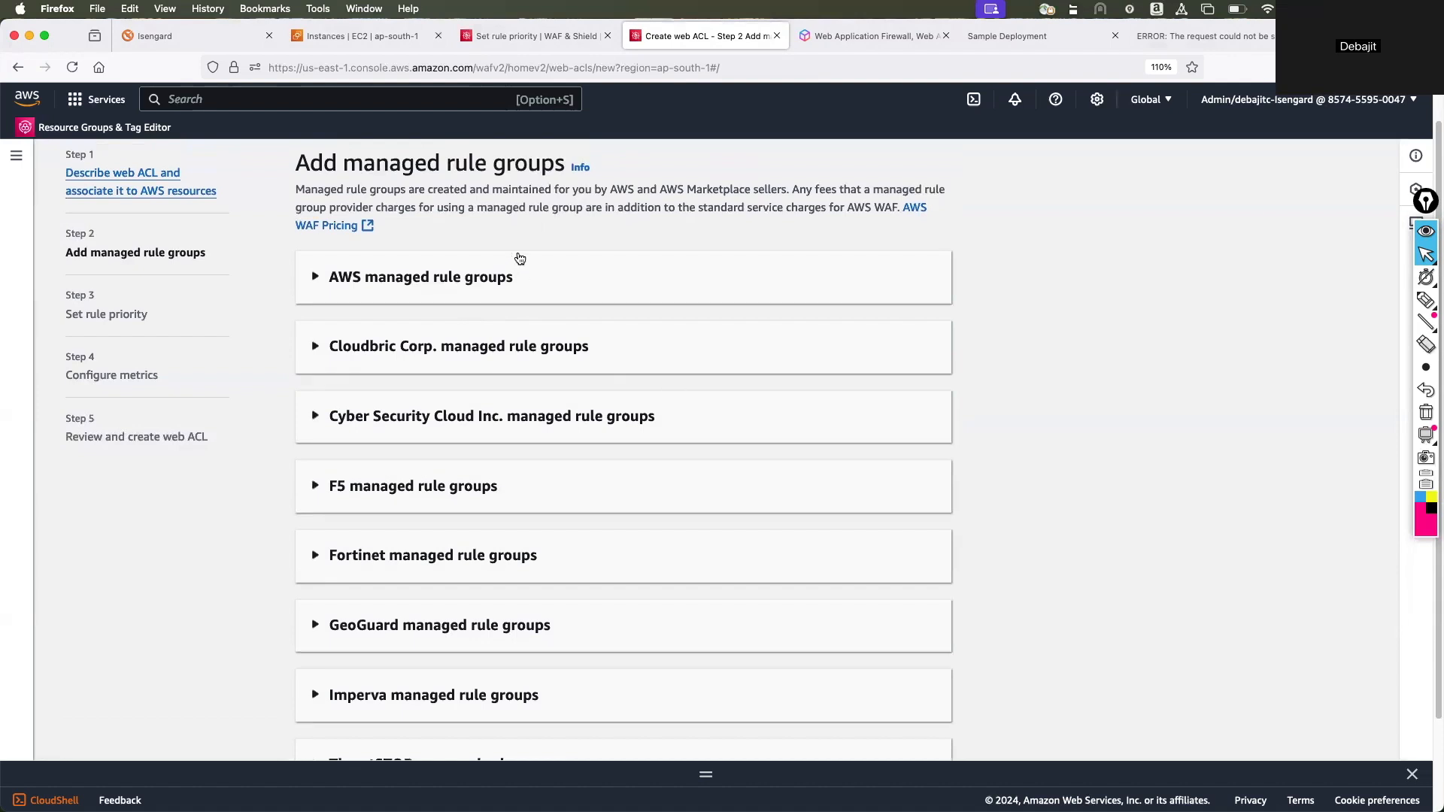
left_click(342, 282)
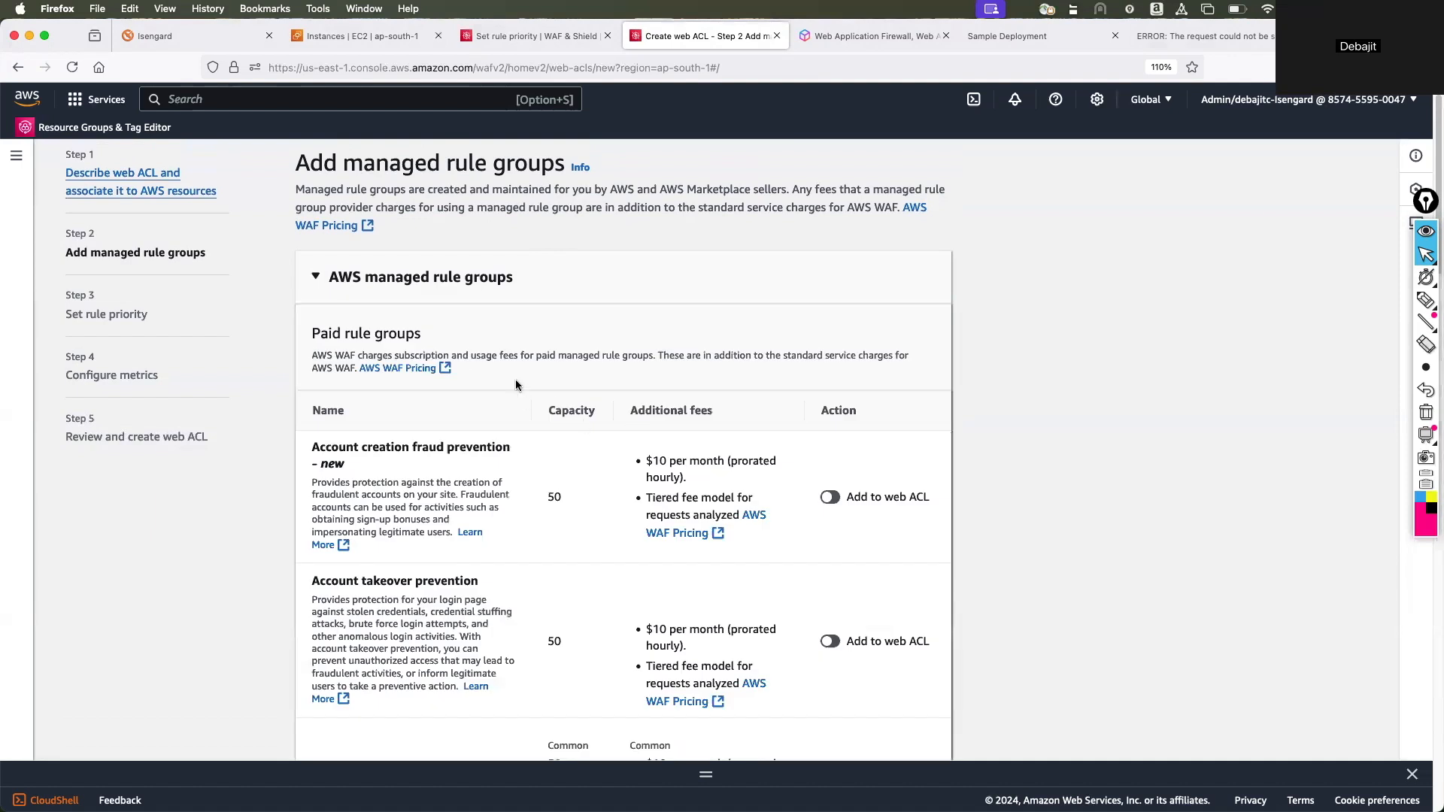
Try adding the paid Bot Control rule group to the web ACL, and switch it off again.
scroll(506, 376, "down", 1)
scroll(503, 376, "down", 3)
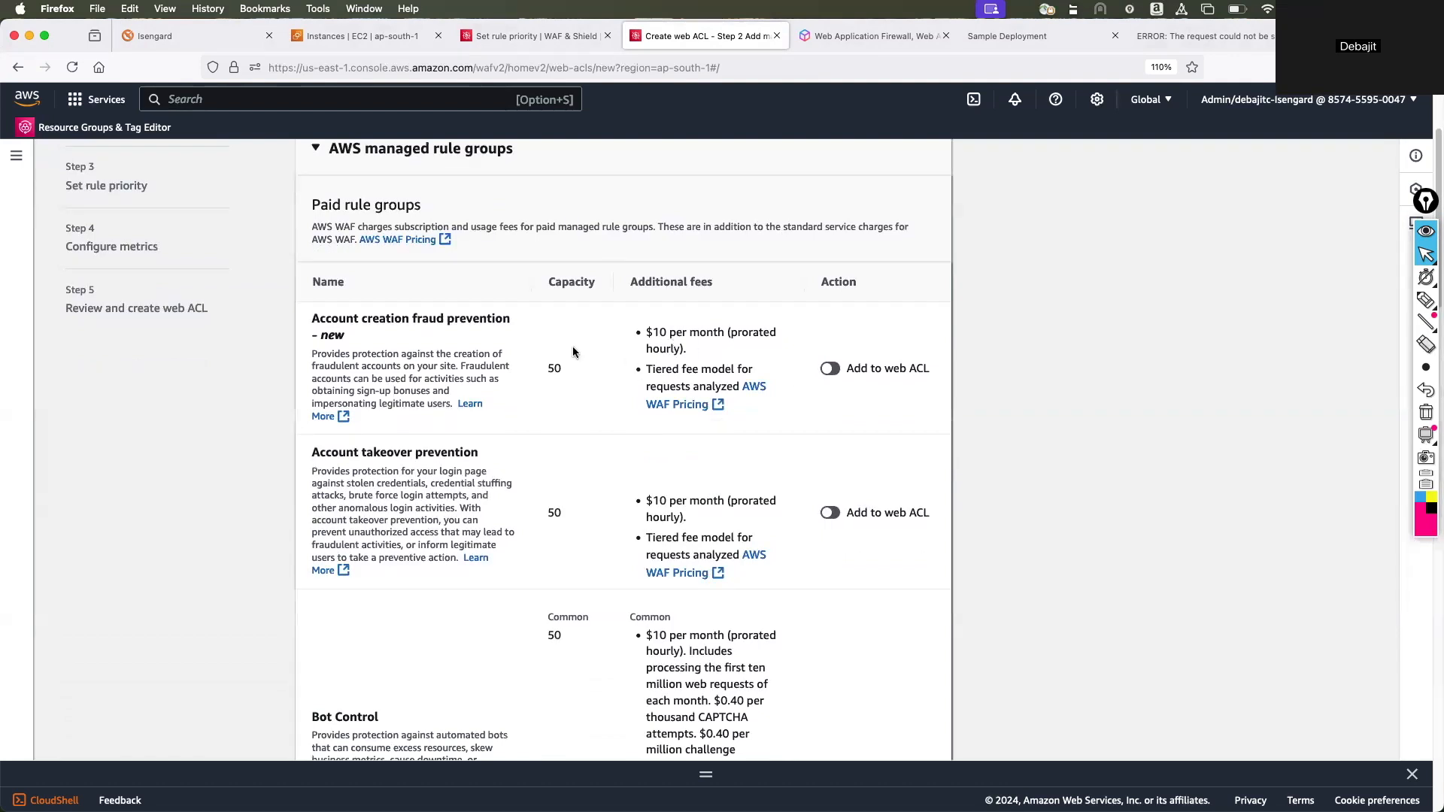
scroll(563, 386, "down", 5)
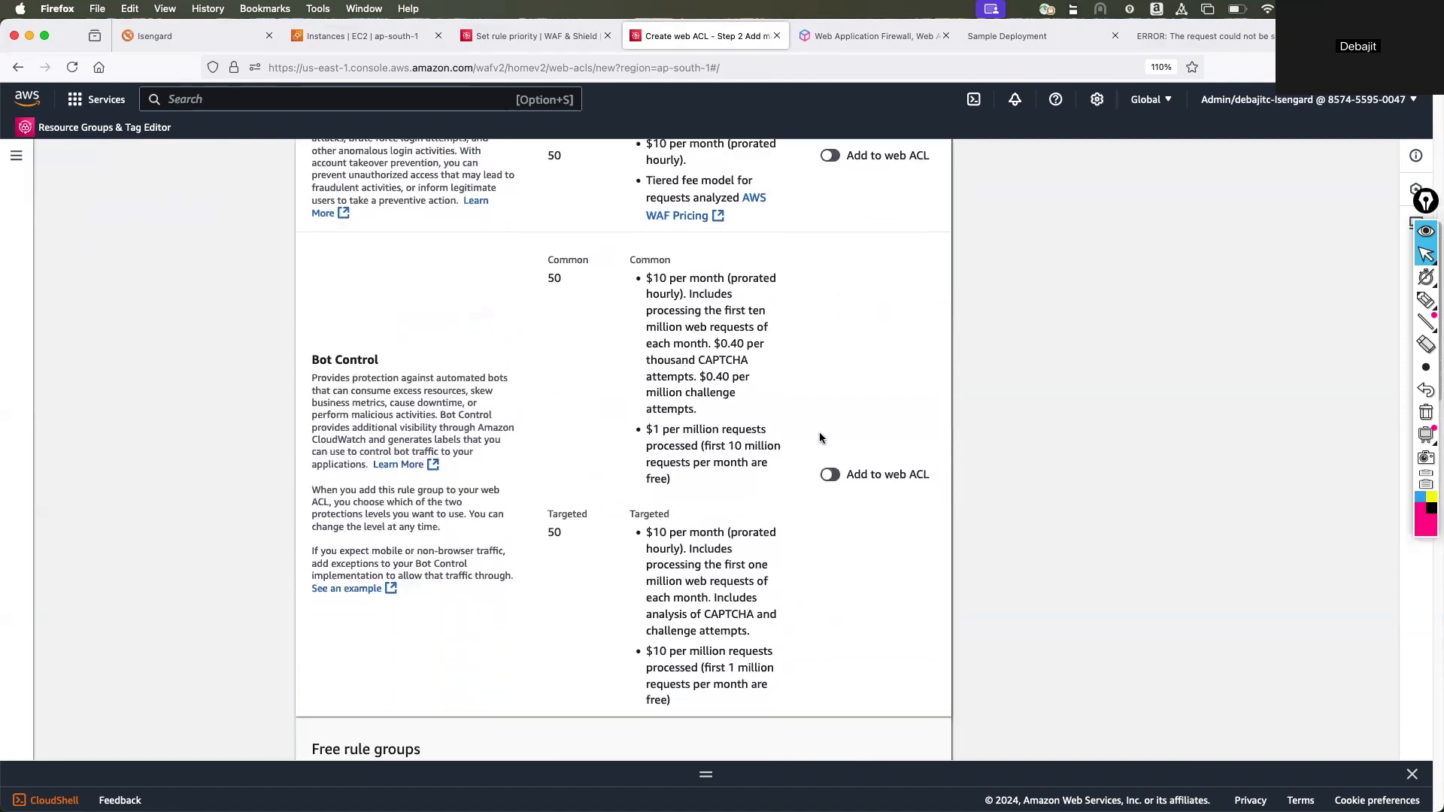
left_click(830, 474)
left_click(827, 435)
Examine the free AWS managed rule groups, from Admin protection through WordPress application.
scroll(534, 400, "up", 4)
scroll(529, 398, "down", 10)
scroll(532, 402, "down", 1)
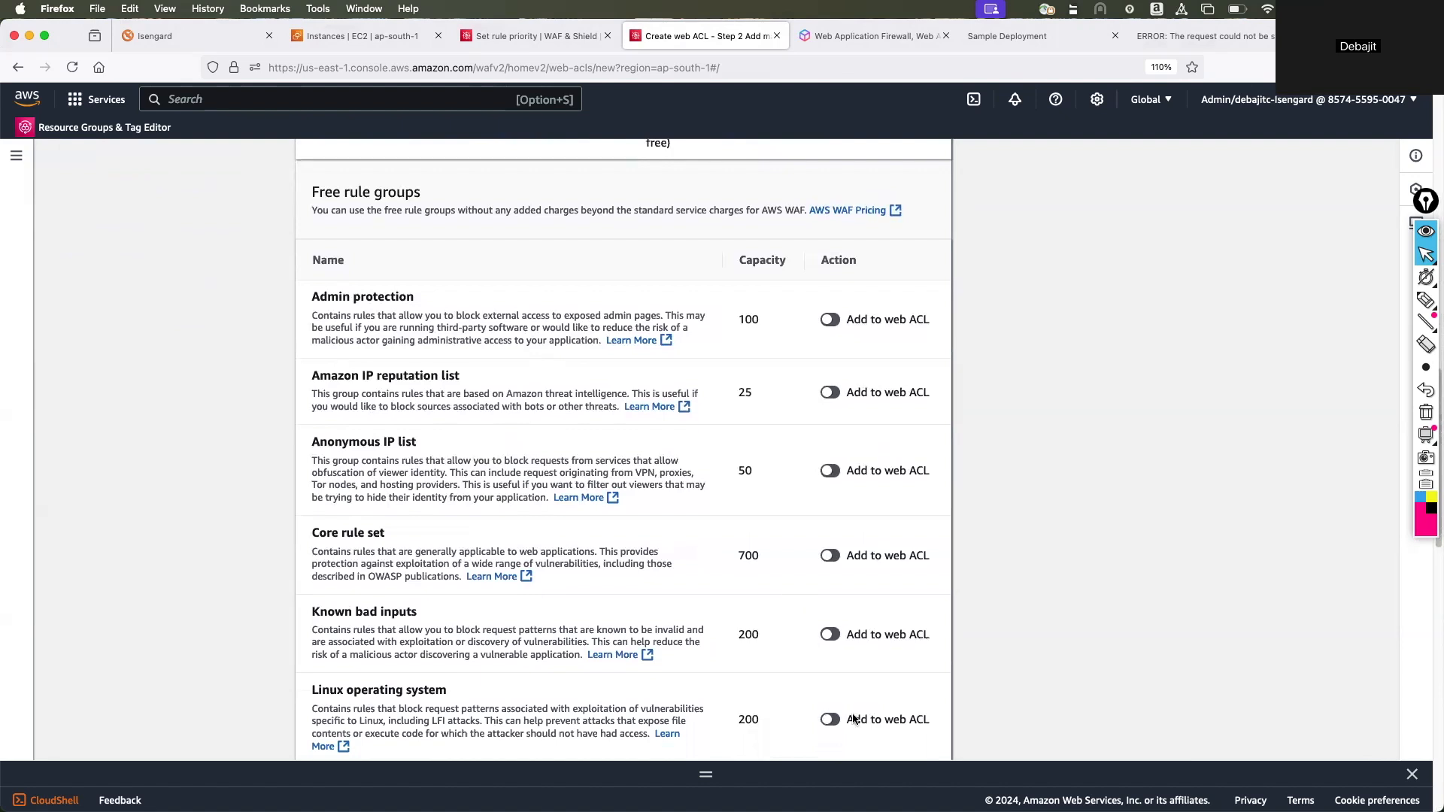
scroll(767, 579, "down", 3)
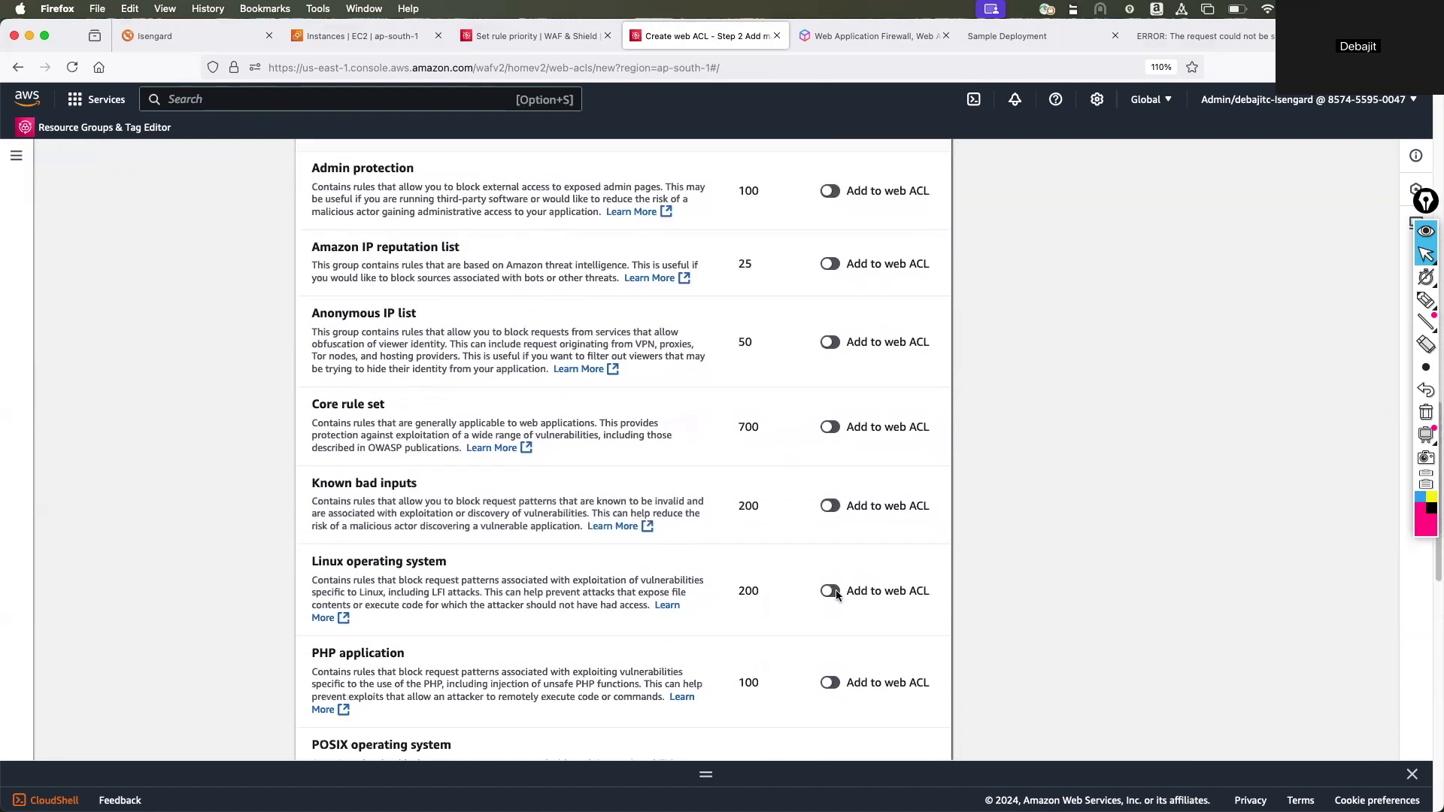
scroll(633, 501, "down", 2)
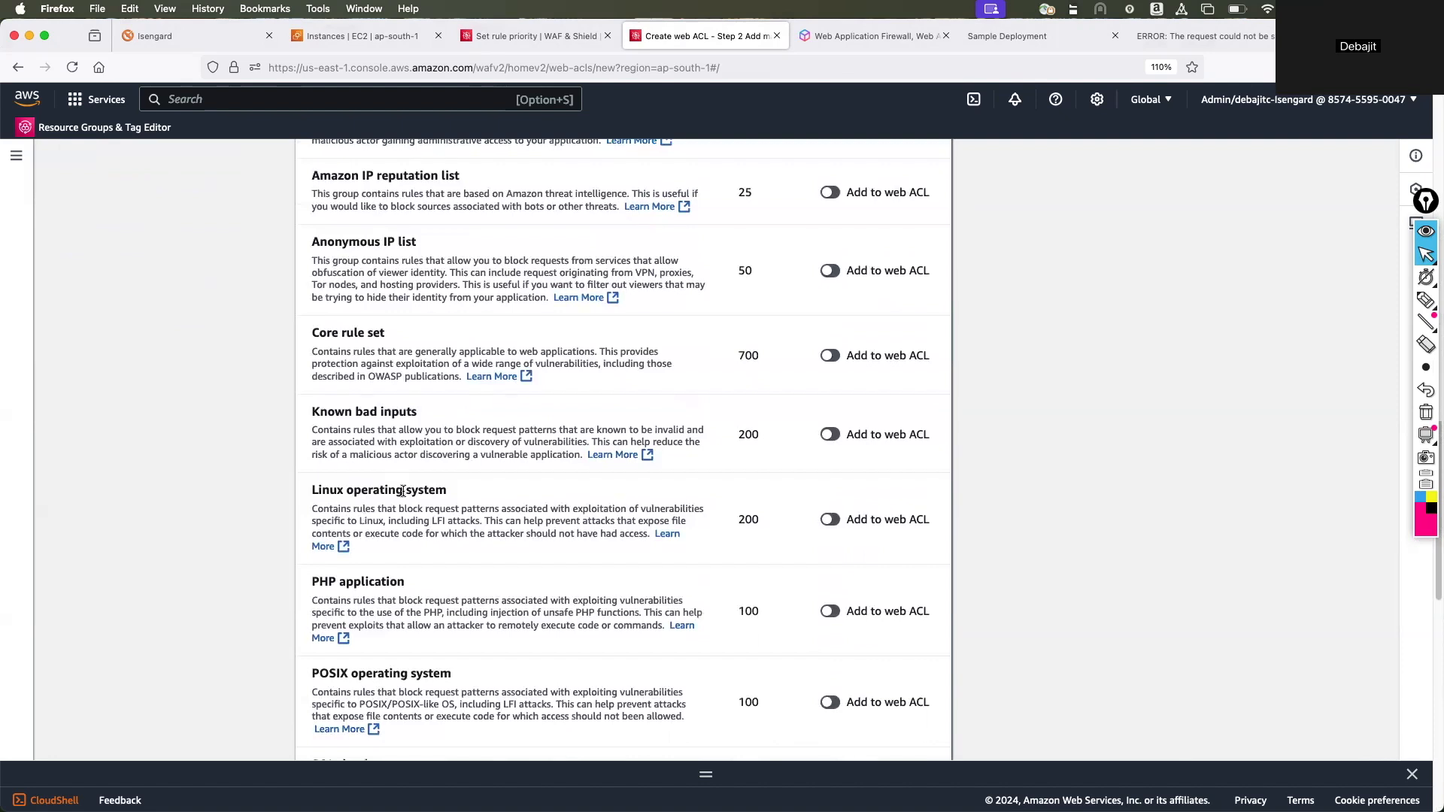
scroll(537, 493, "down", 4)
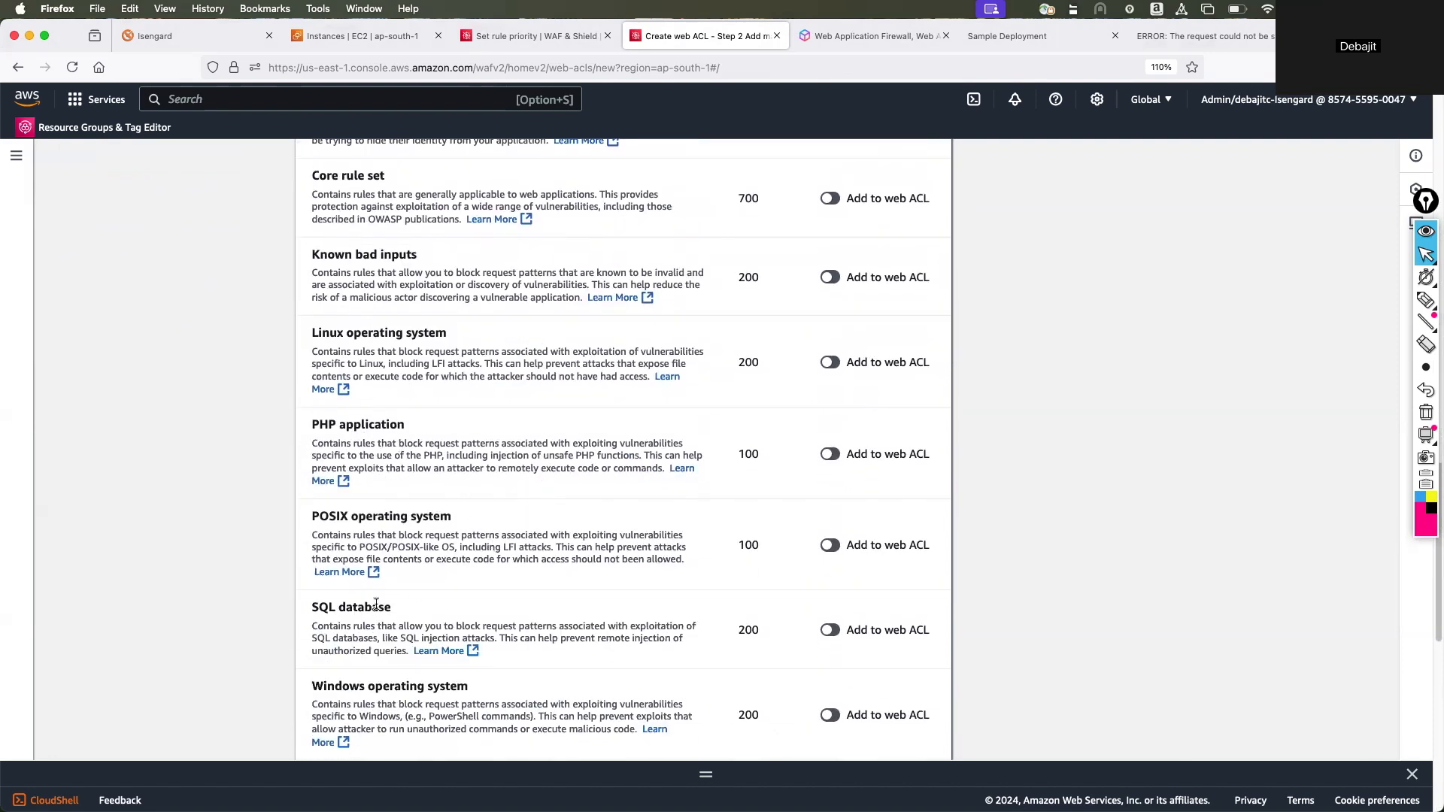
scroll(657, 576, "down", 5)
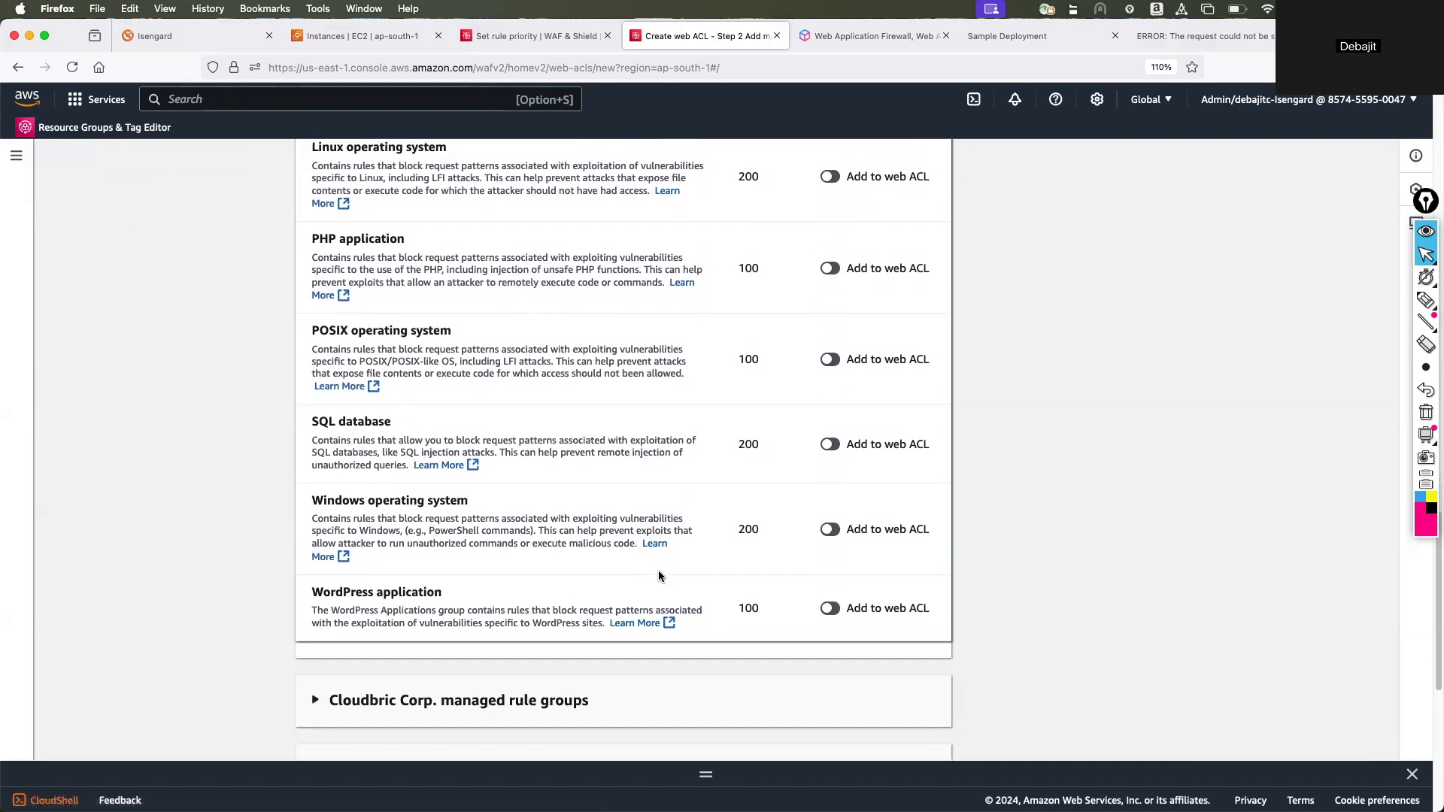
scroll(584, 497, "up", 15)
scroll(584, 498, "up", 20)
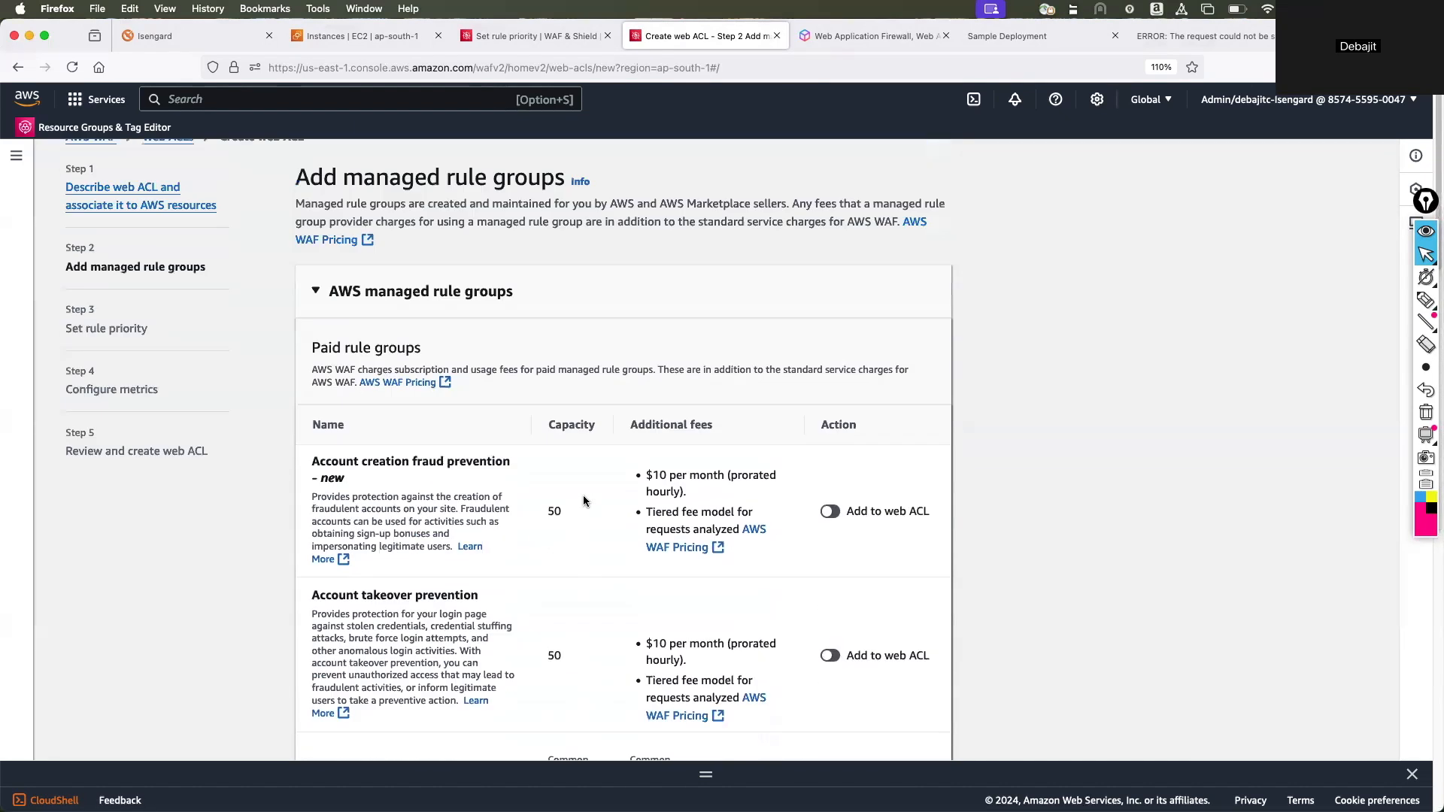
Mark the SQL database, PHP application and WordPress application rule groups with the annotation pen, and clear the marks.
scroll(583, 501, "down", 15)
scroll(583, 500, "down", 10)
scroll(583, 501, "down", 4)
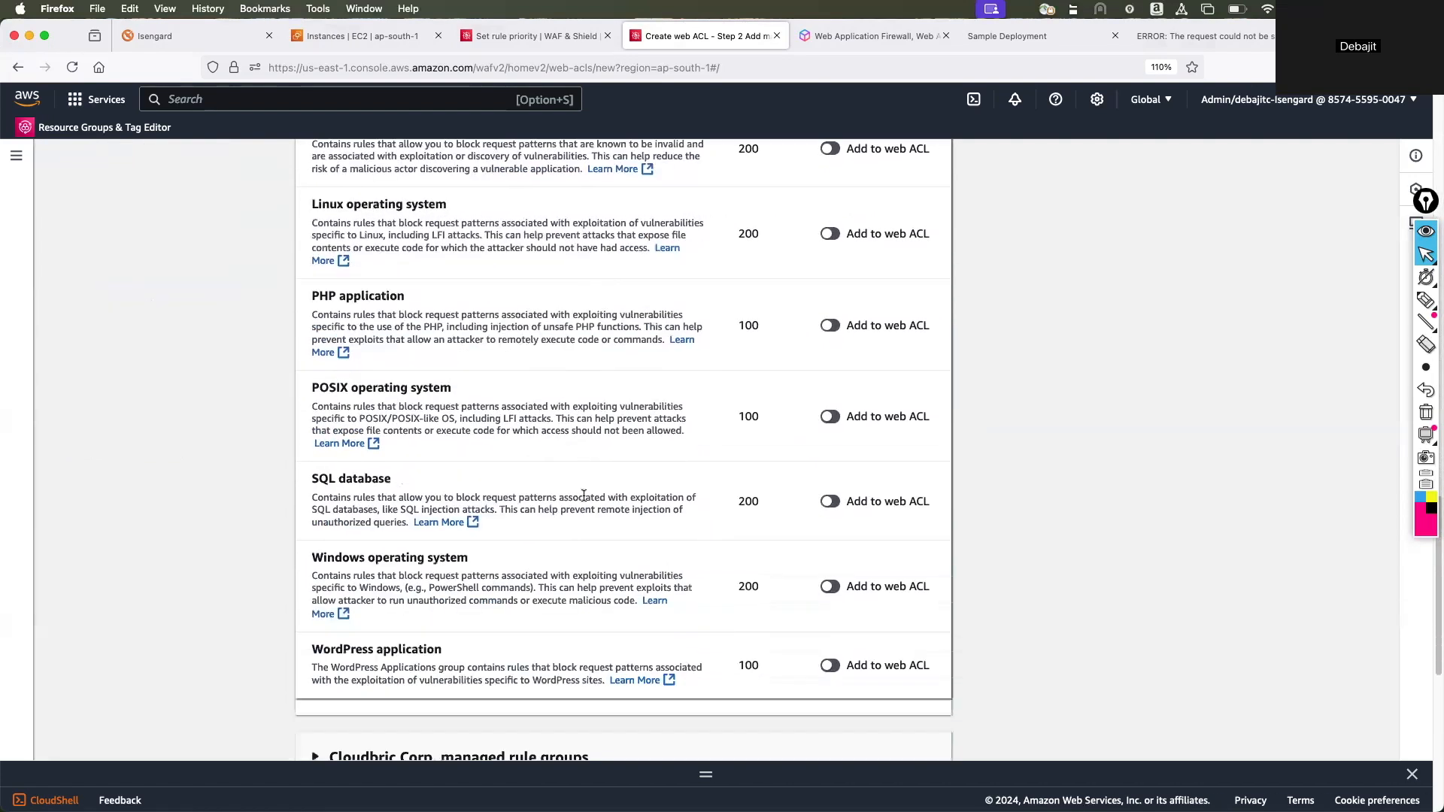
left_click(1426, 300)
left_click_drag(265, 493, 347, 470)
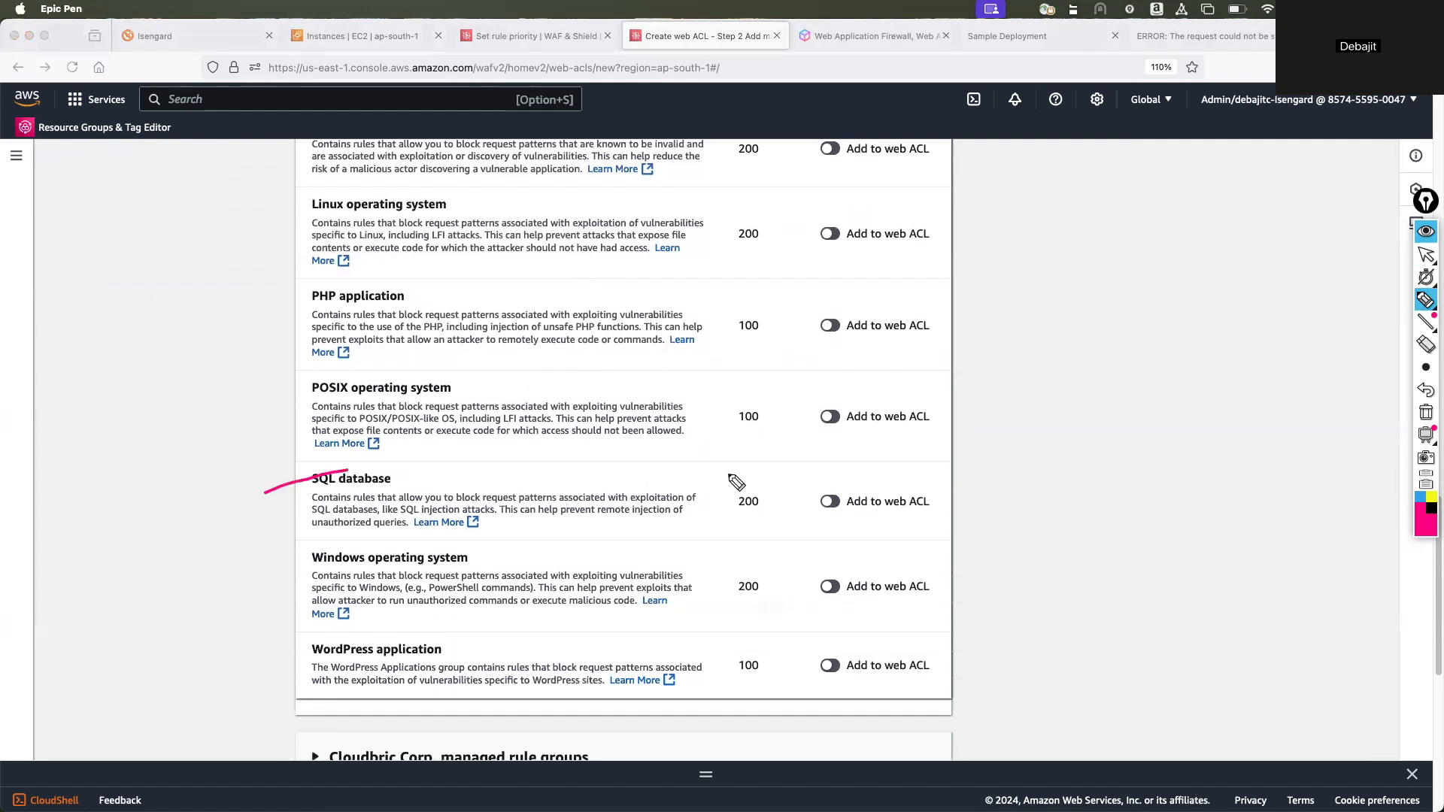
left_click_drag(242, 322, 348, 295)
left_click_drag(269, 664, 343, 652)
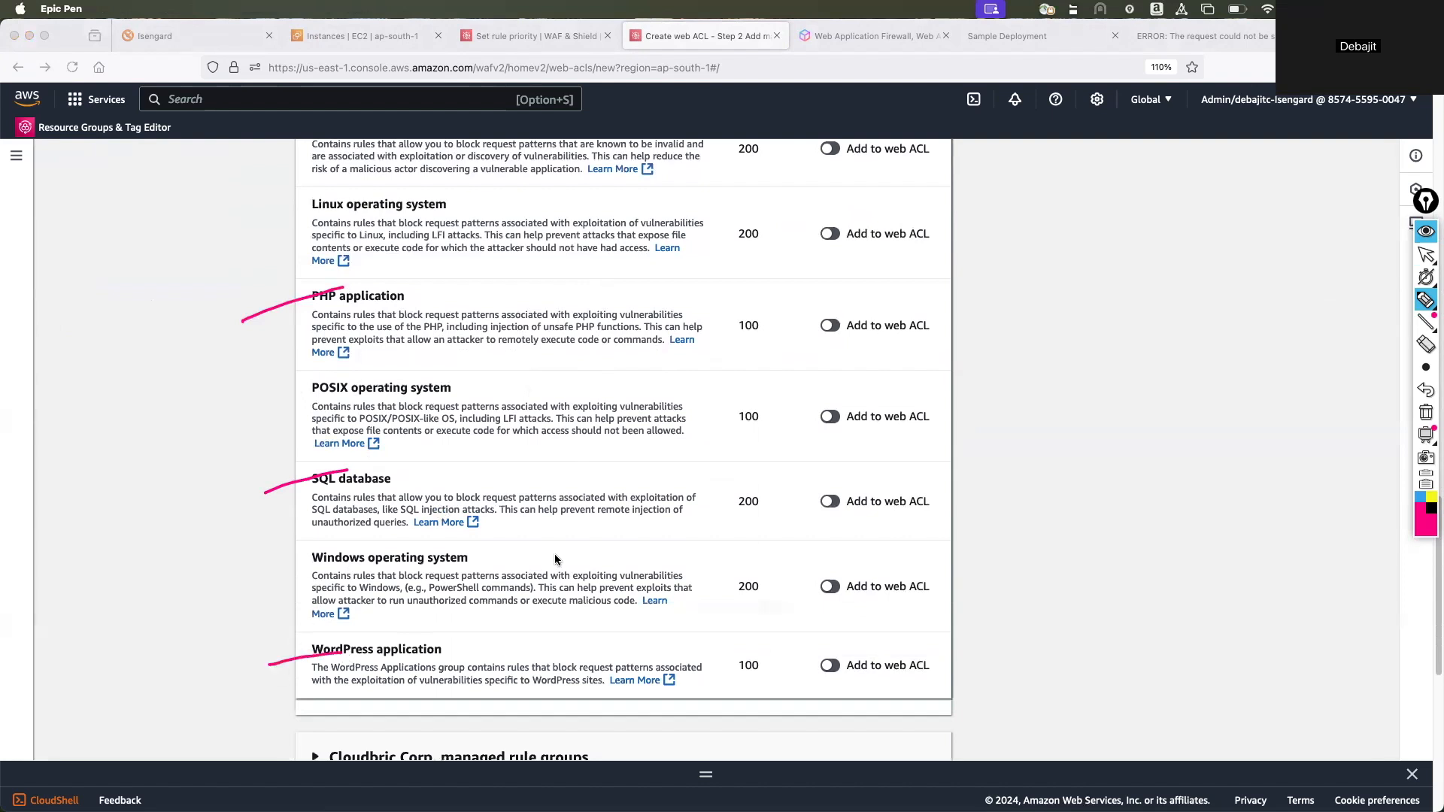
left_click(1425, 414)
left_click(1425, 254)
Review the paid and free AWS rule groups again, down to the third-party vendors' managed rule groups.
scroll(1110, 353, "up", 8)
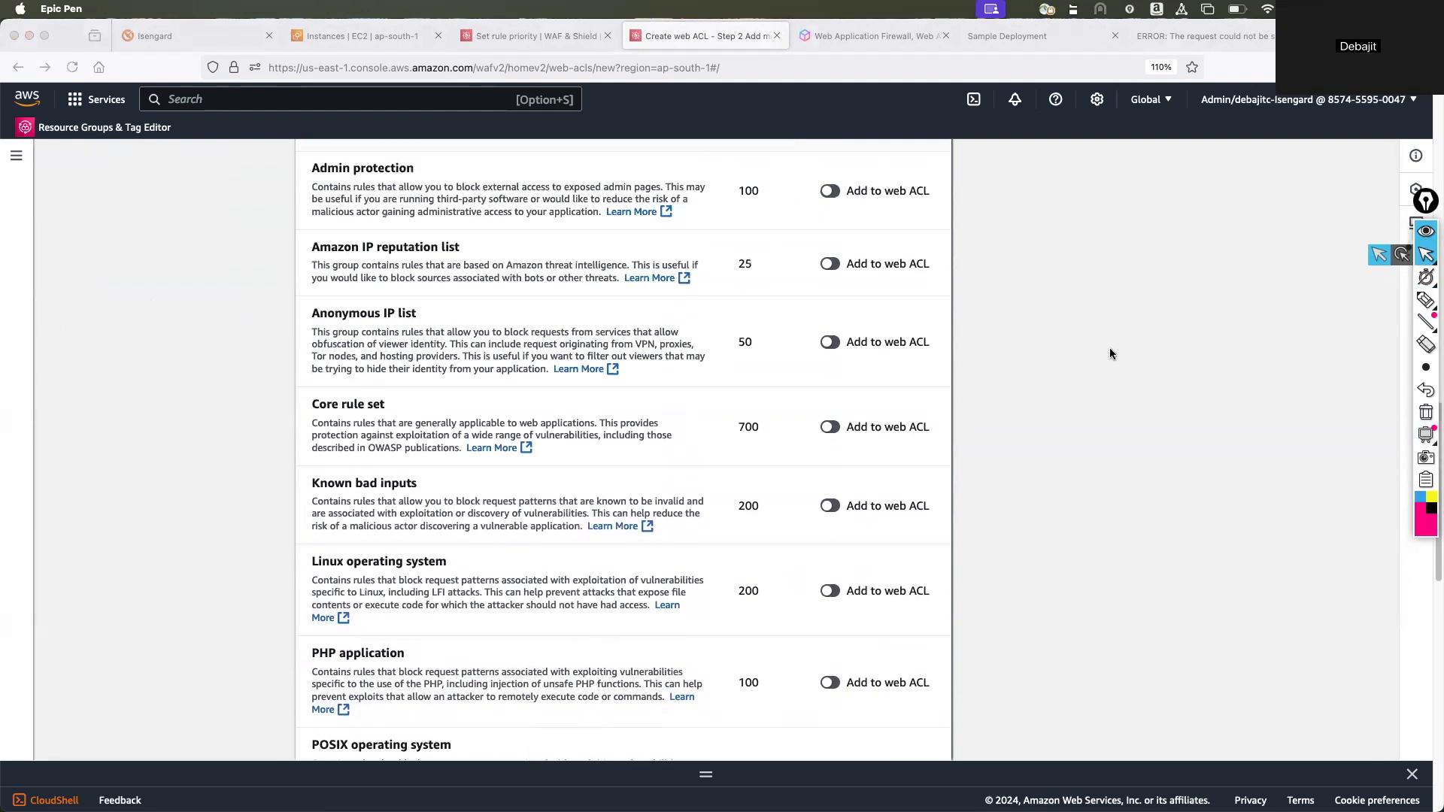
scroll(1111, 353, "up", 10)
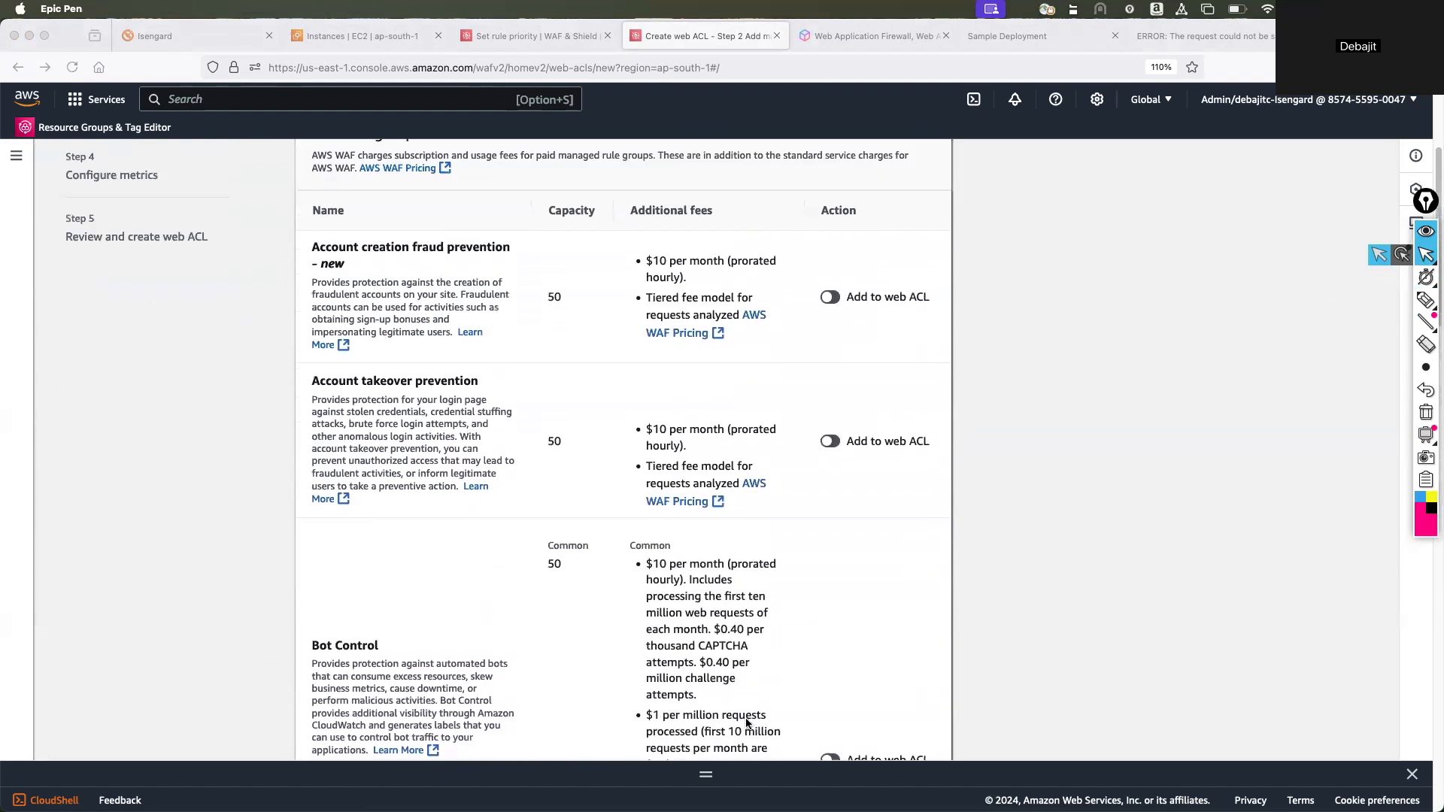
scroll(718, 591, "down", 3)
scroll(718, 592, "down", 8)
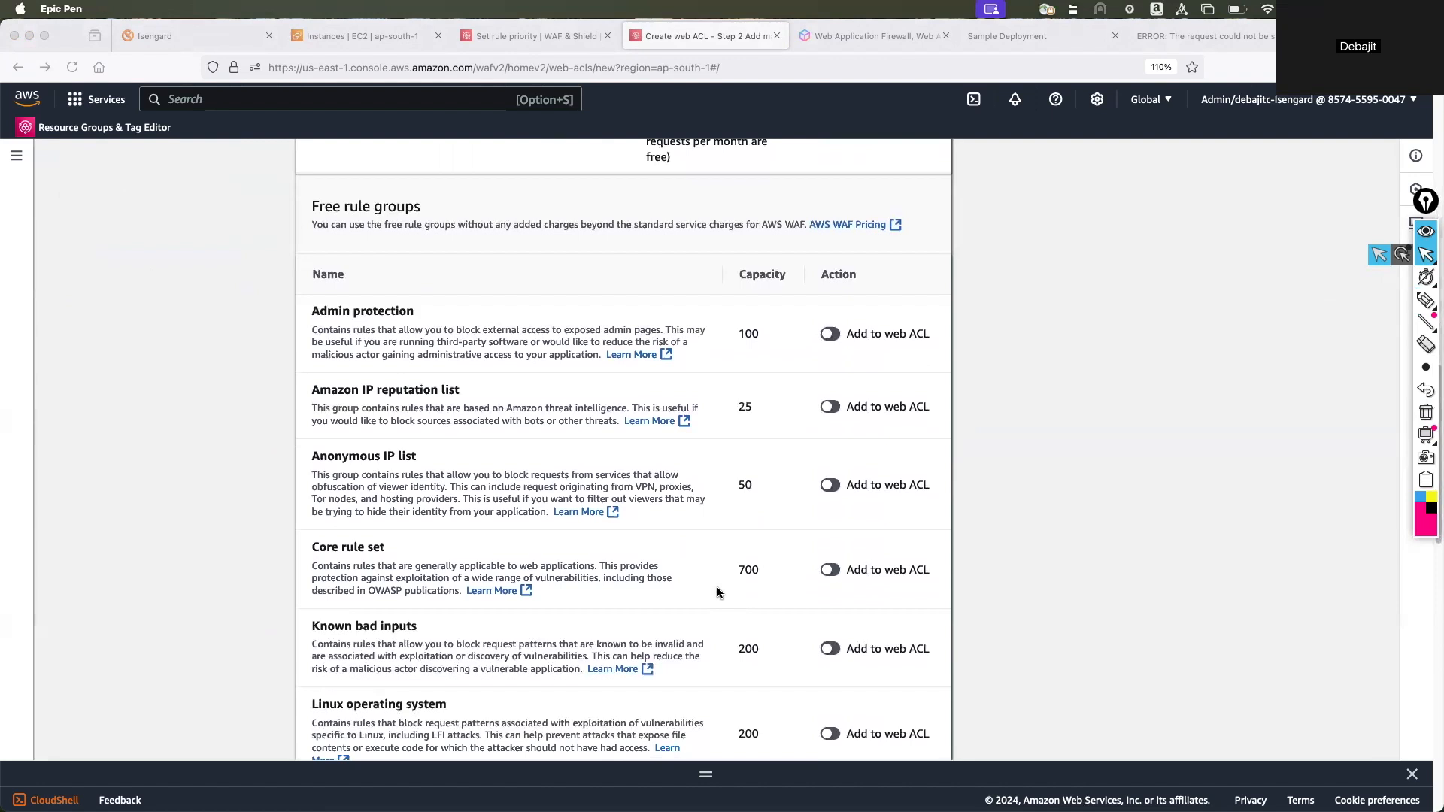
scroll(694, 504, "down", 1)
scroll(693, 503, "down", 3)
scroll(693, 503, "up", 1)
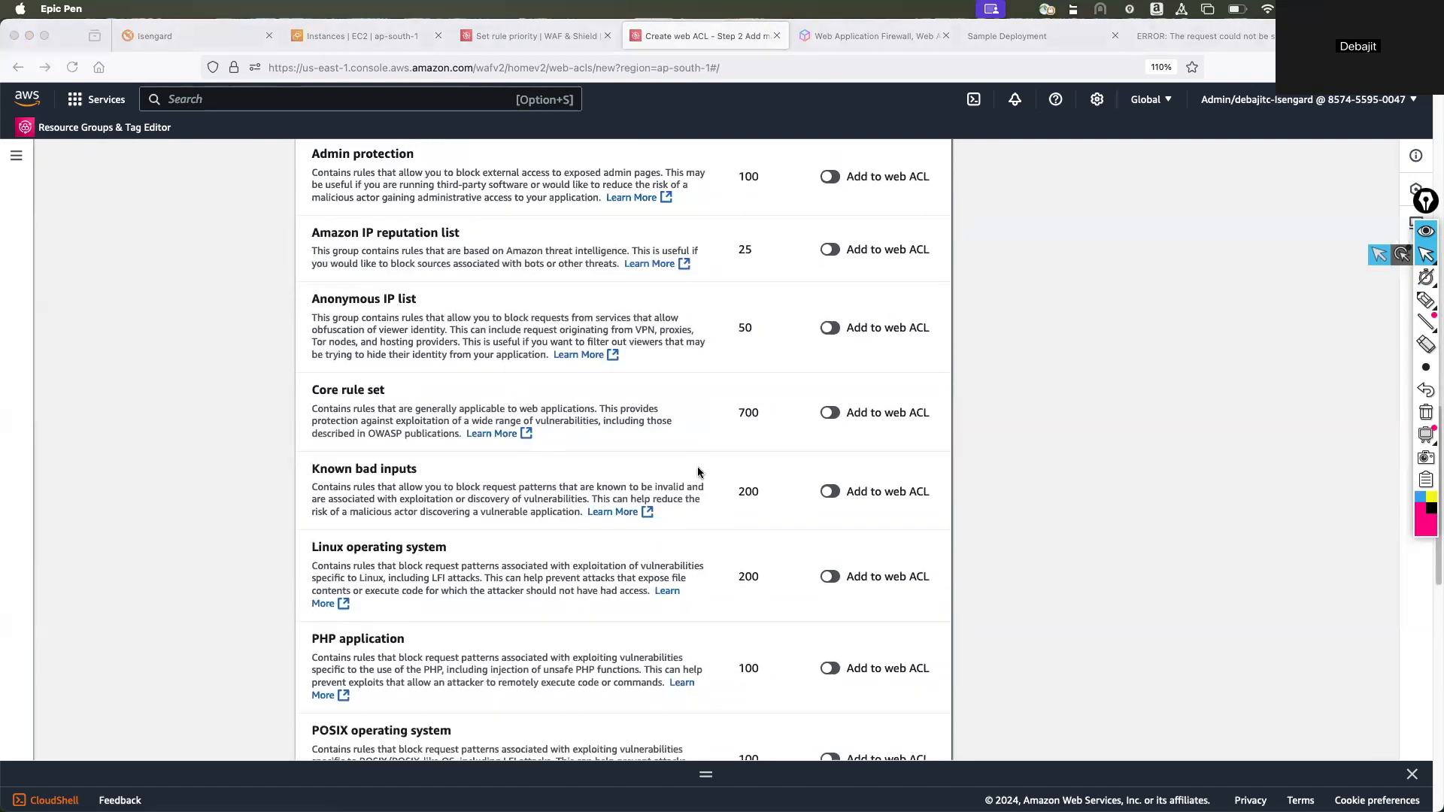
scroll(697, 467, "down", 8)
scroll(697, 472, "down", 4)
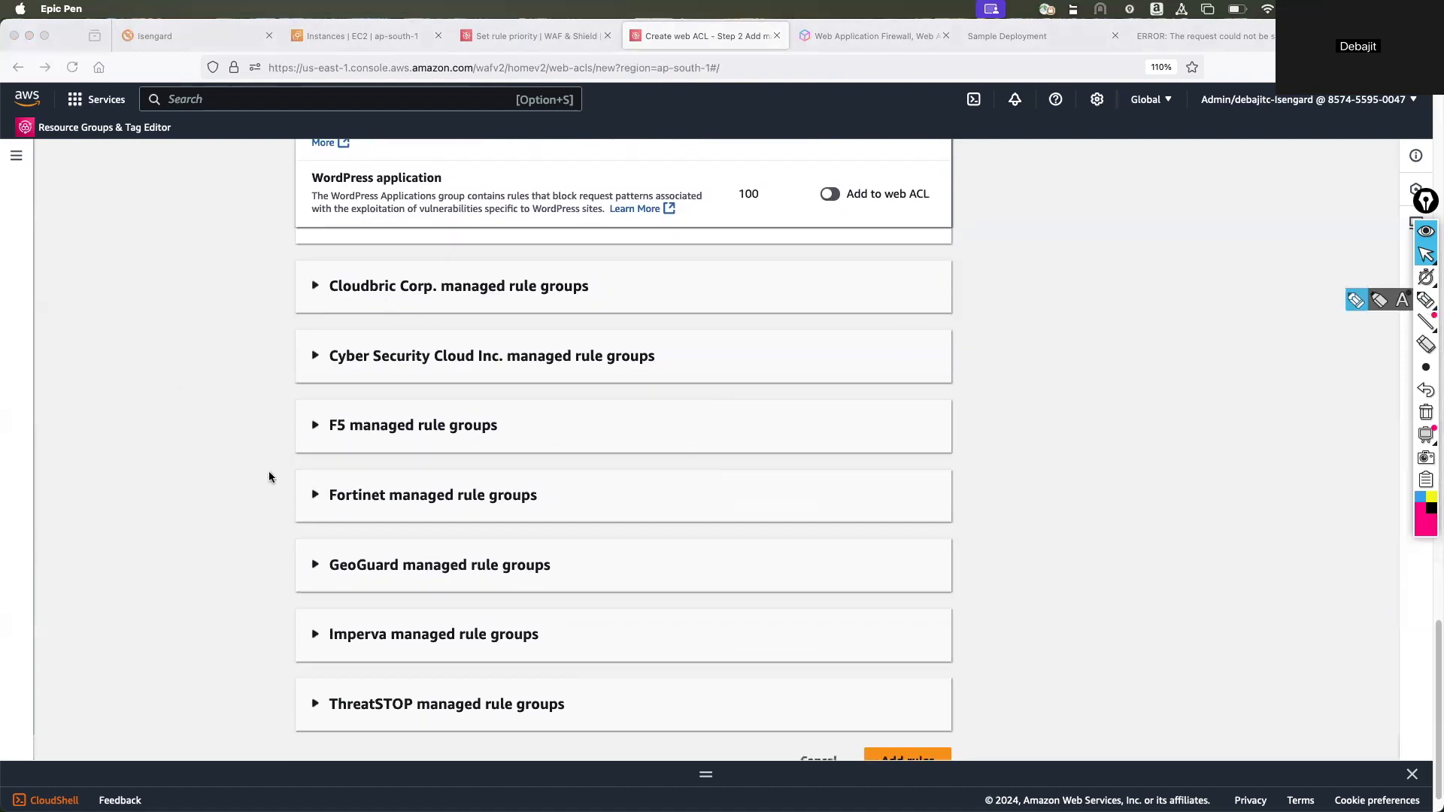
Expand the F5, Fortinet and Imperva managed rule groups and examine the rules each vendor offers.
left_click(311, 429)
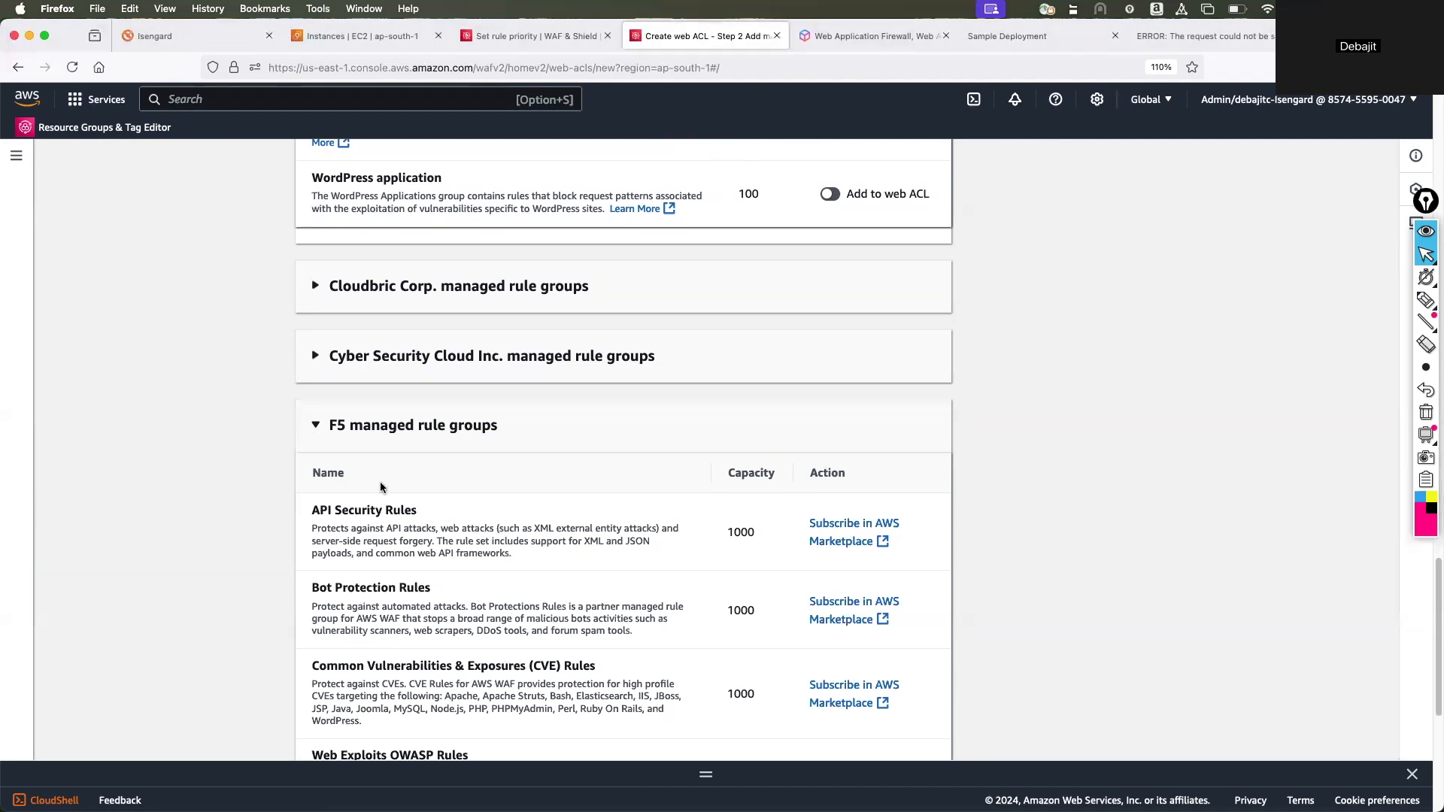
scroll(276, 490, "down", 3)
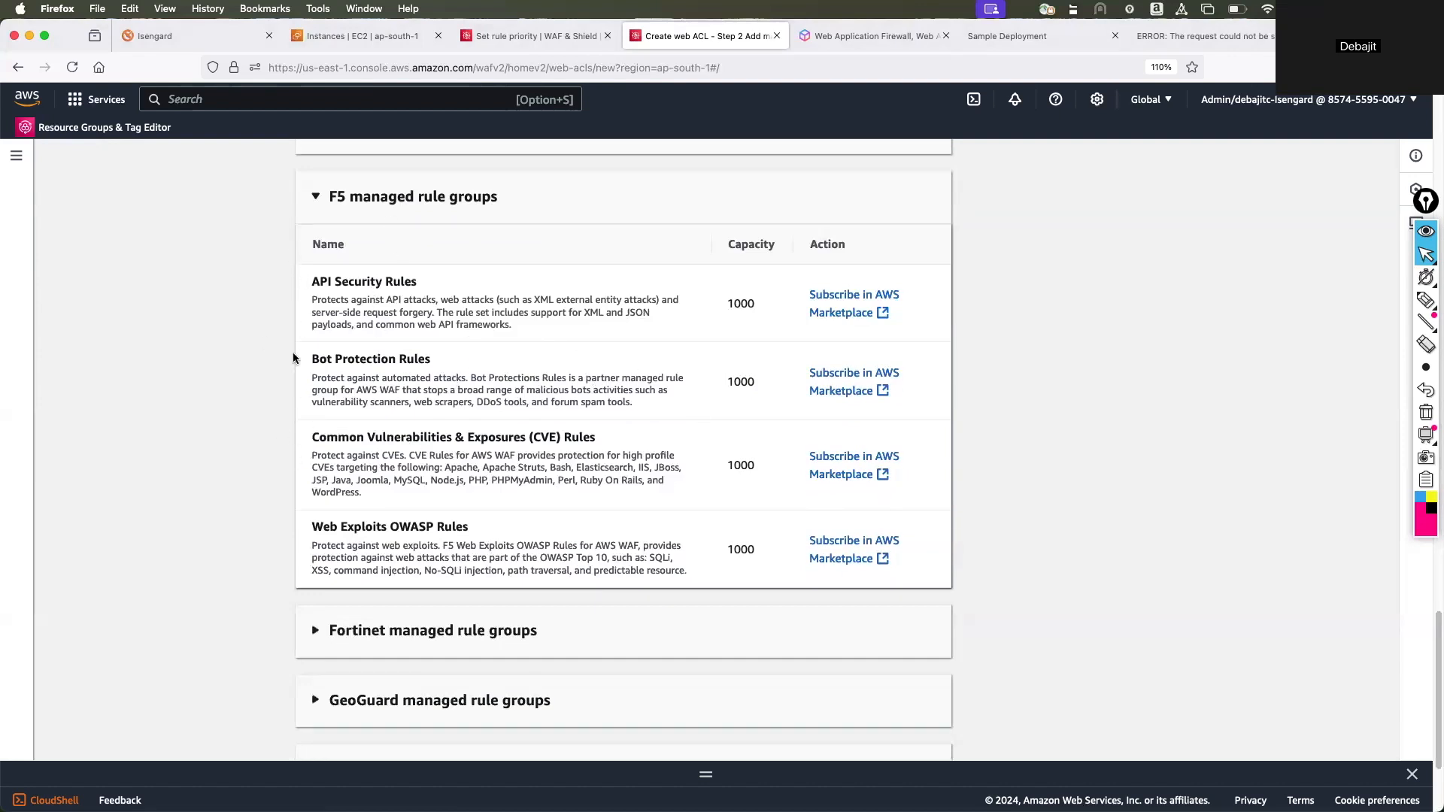
scroll(297, 359, "down", 3)
left_click(335, 453)
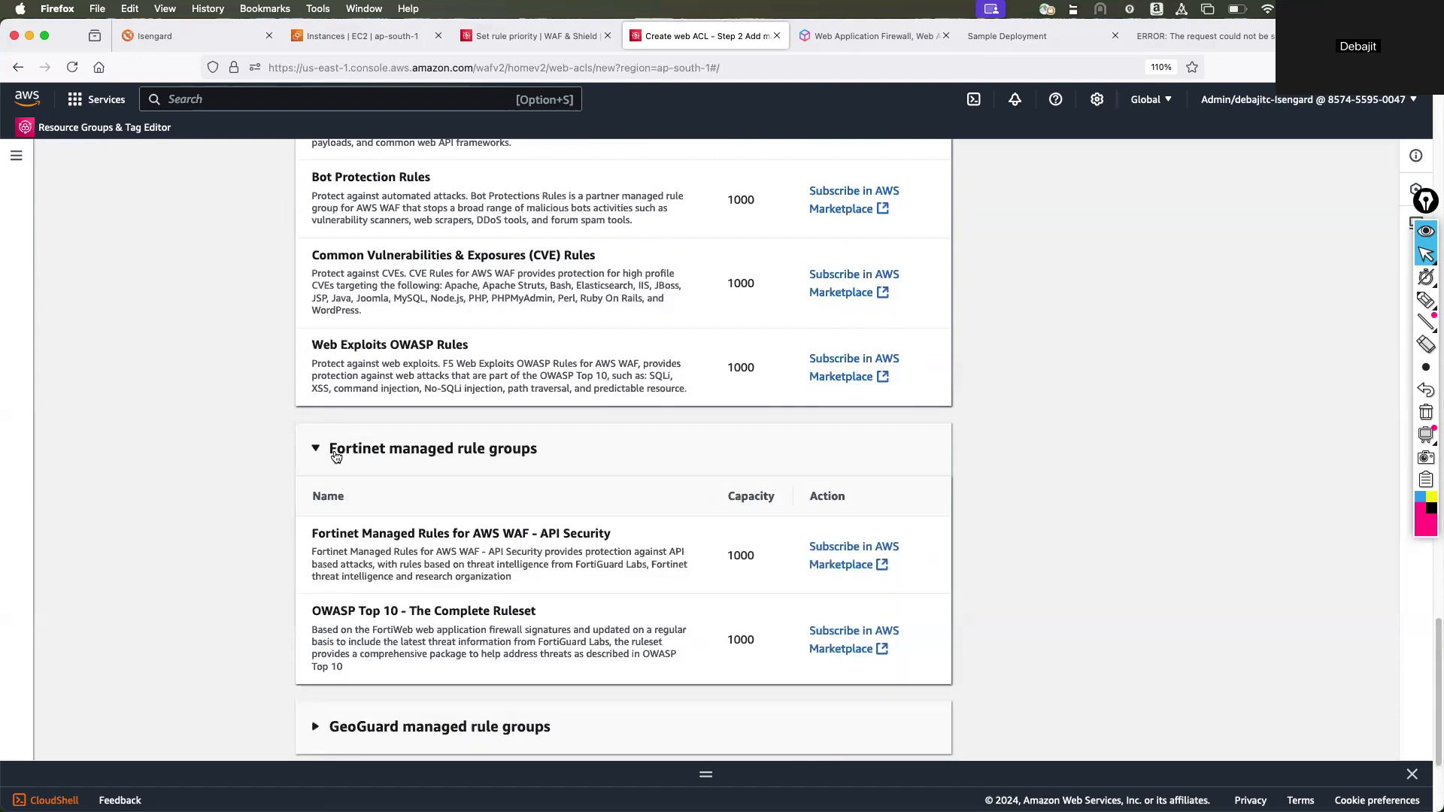
scroll(335, 456, "down", 3)
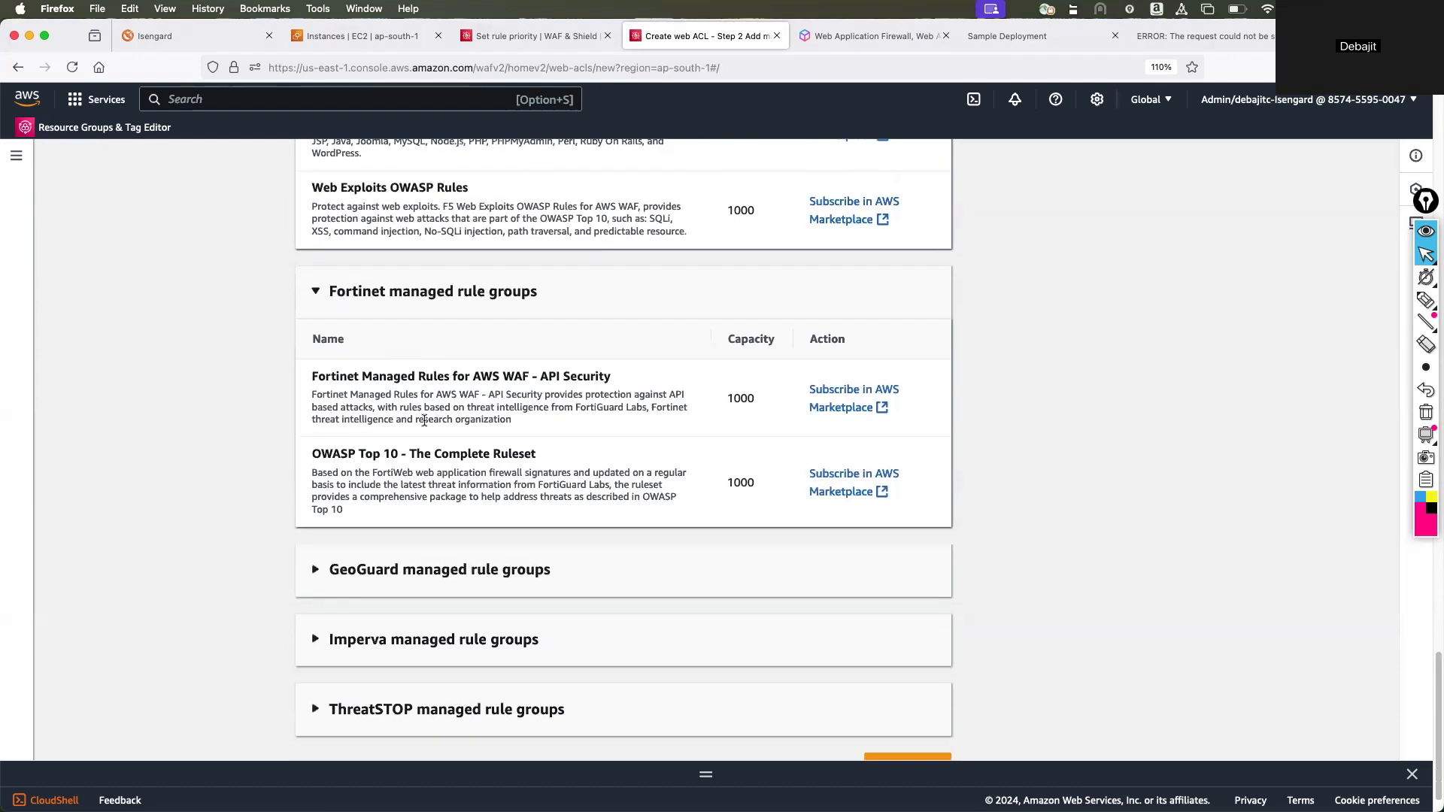
scroll(419, 413, "down", 1)
left_click(384, 591)
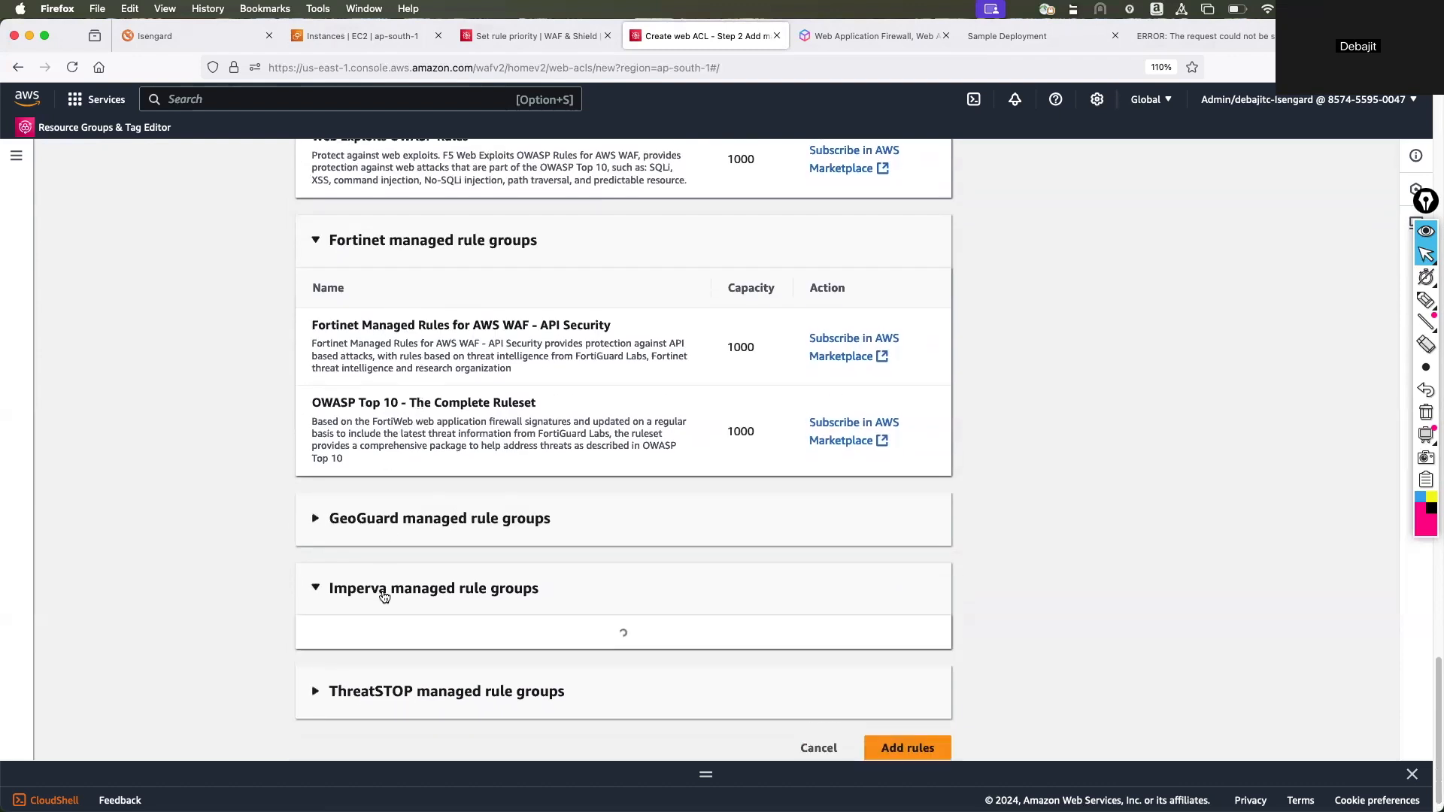
scroll(470, 597, "down", 2)
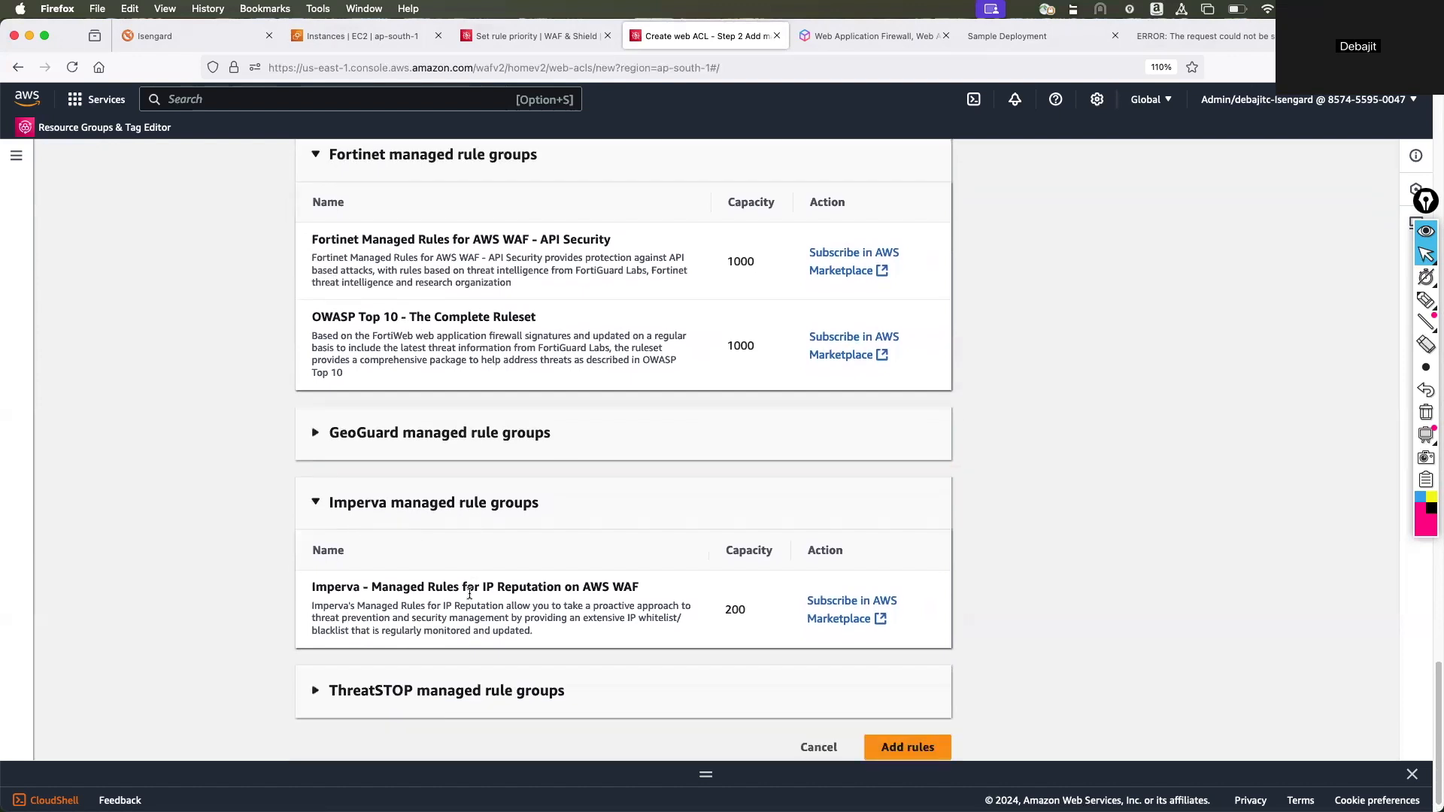
scroll(385, 518, "up", 7)
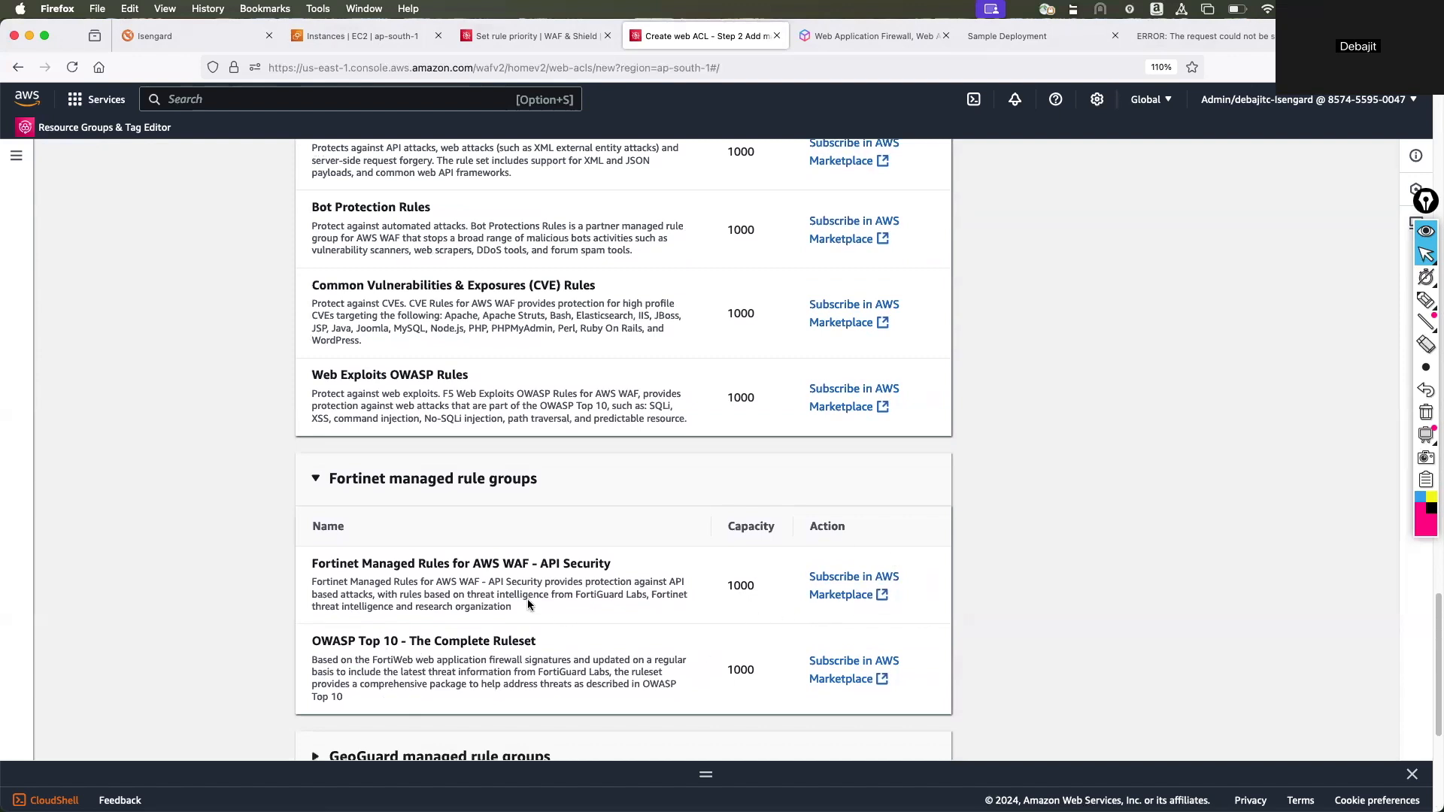
Circle Fortinet's OWASP Top 10 - The Complete Ruleset with the annotation pen, and clear the mark.
left_click(1425, 301)
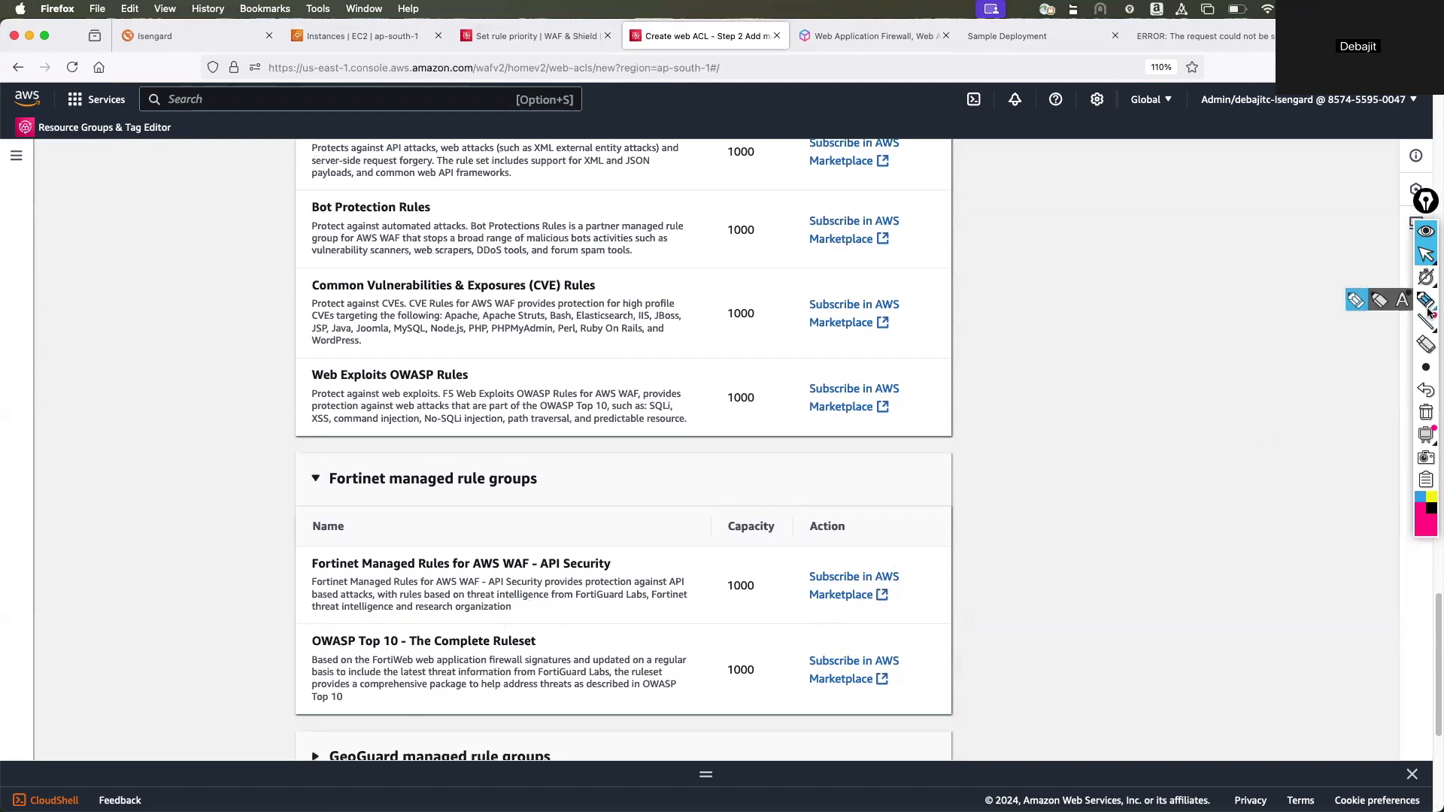
mouse_move(267, 634)
left_mouse_down()
mouse_move(452, 627)
mouse_move(633, 673)
mouse_move(252, 666)
mouse_move(265, 637)
mouse_move(382, 650)
left_mouse_up()
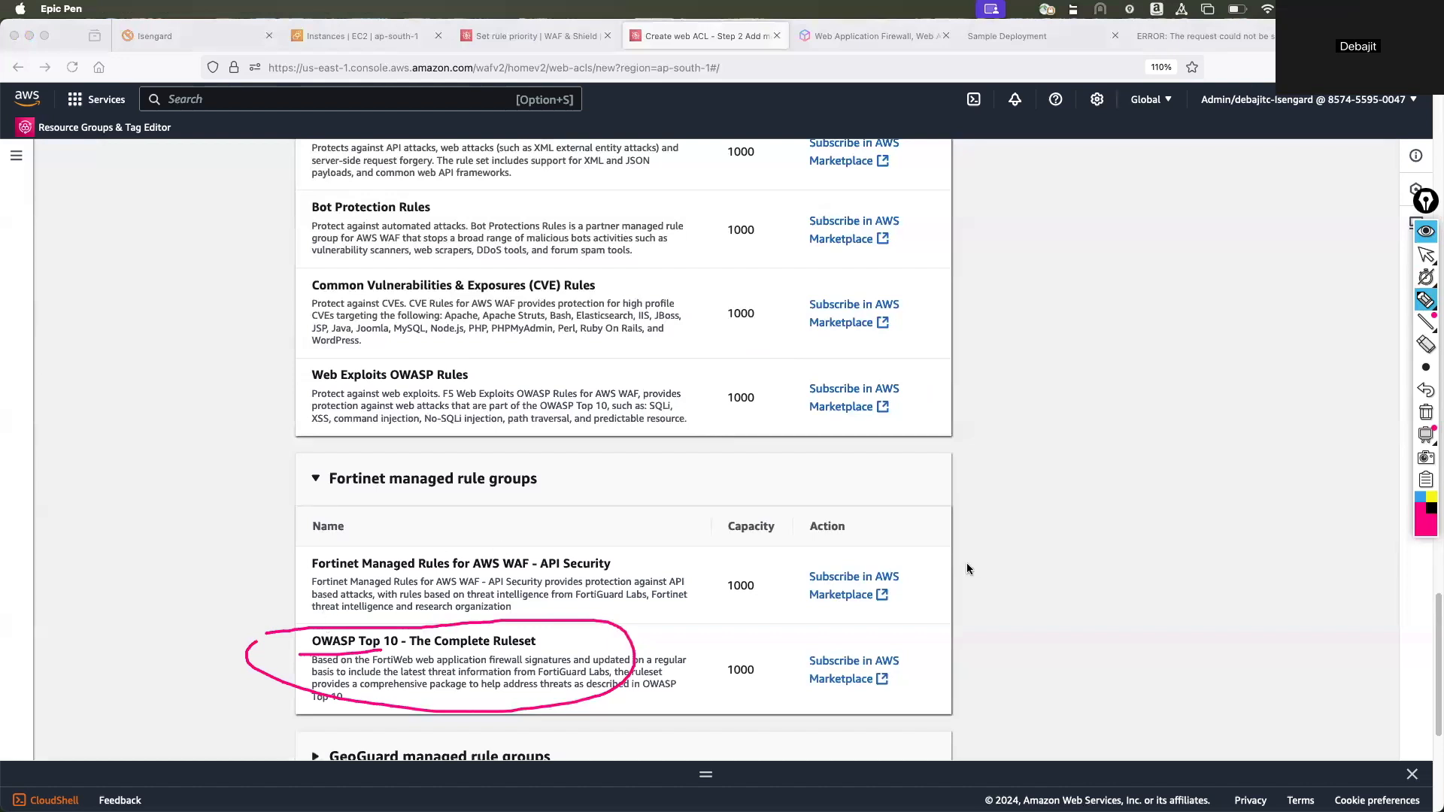
left_click(1425, 412)
left_click(1426, 253)
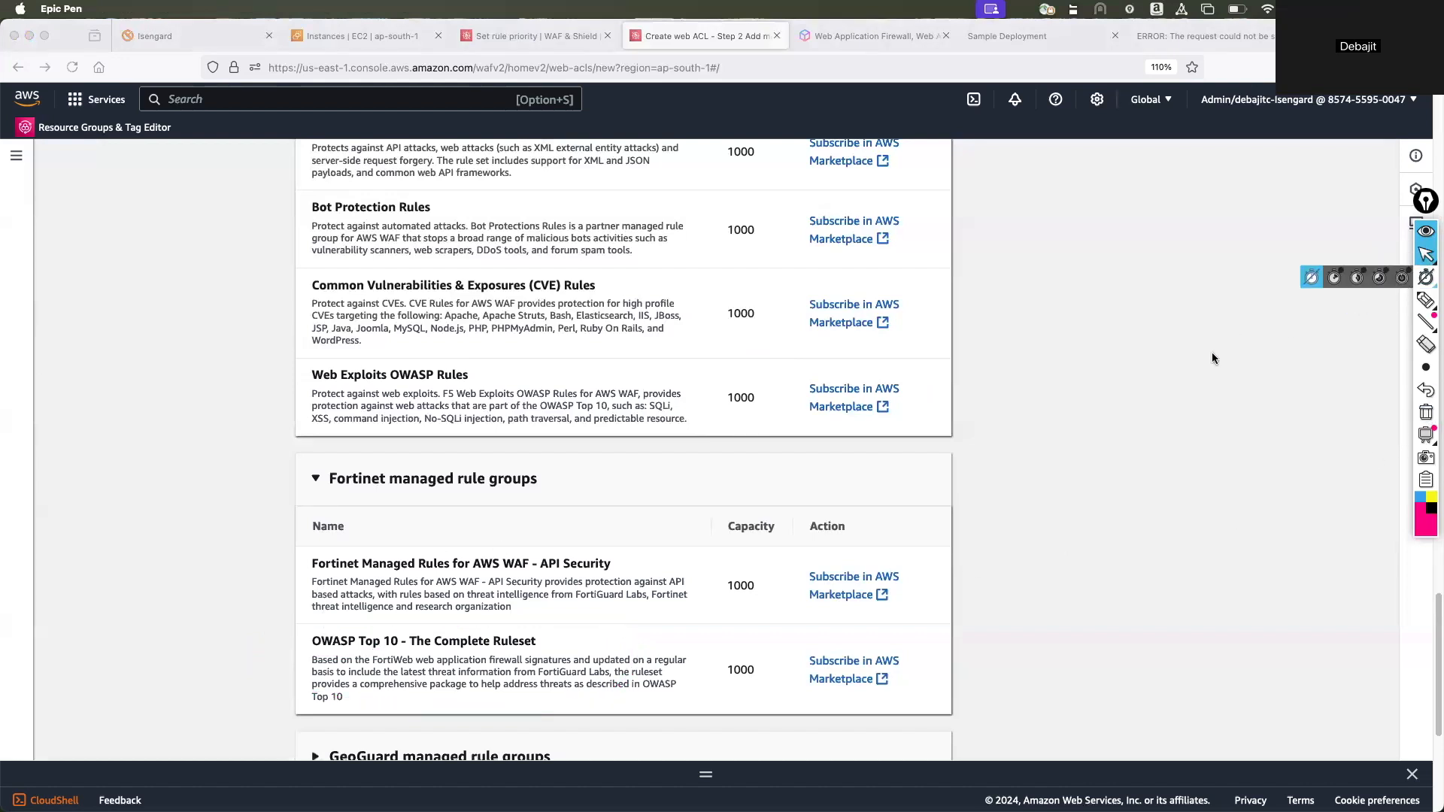
mouse_move(1426, 322)
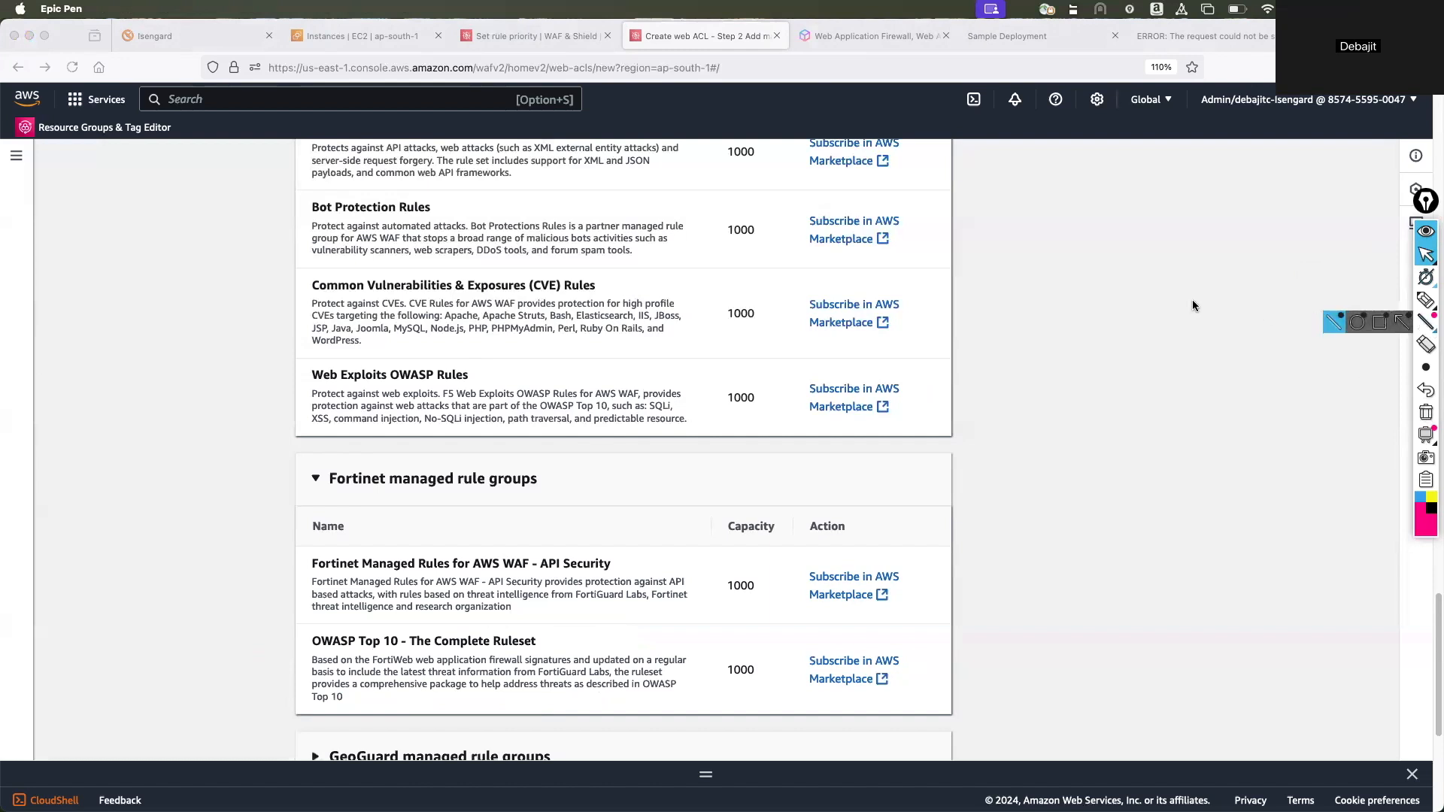
Review the free AWS, F5 and paid AWS managed rule groups again, ending at the start of the managed rule groups page.
scroll(1117, 313, "up", 5)
scroll(1119, 319, "up", 12)
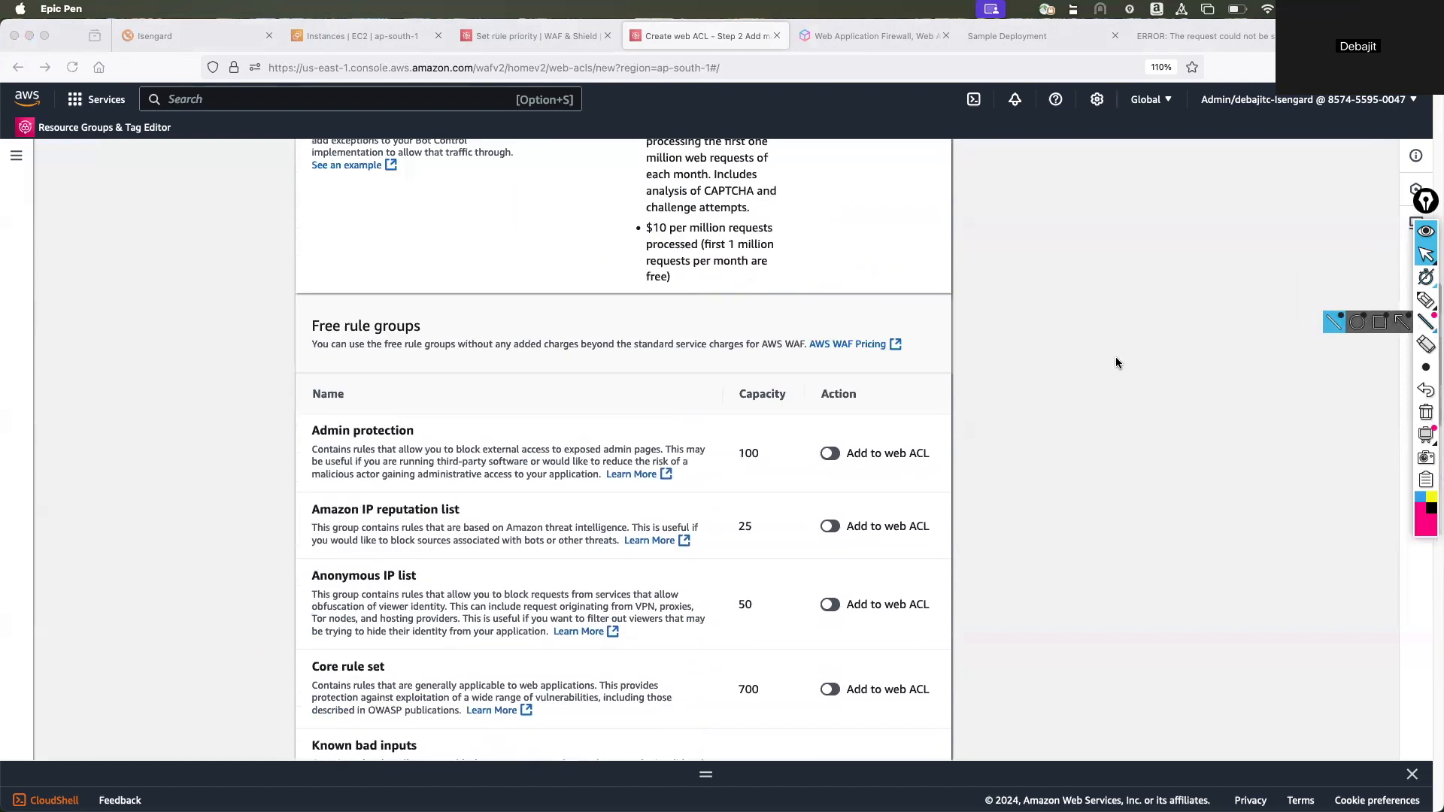
scroll(1116, 355, "down", 10)
scroll(1116, 361, "down", 5)
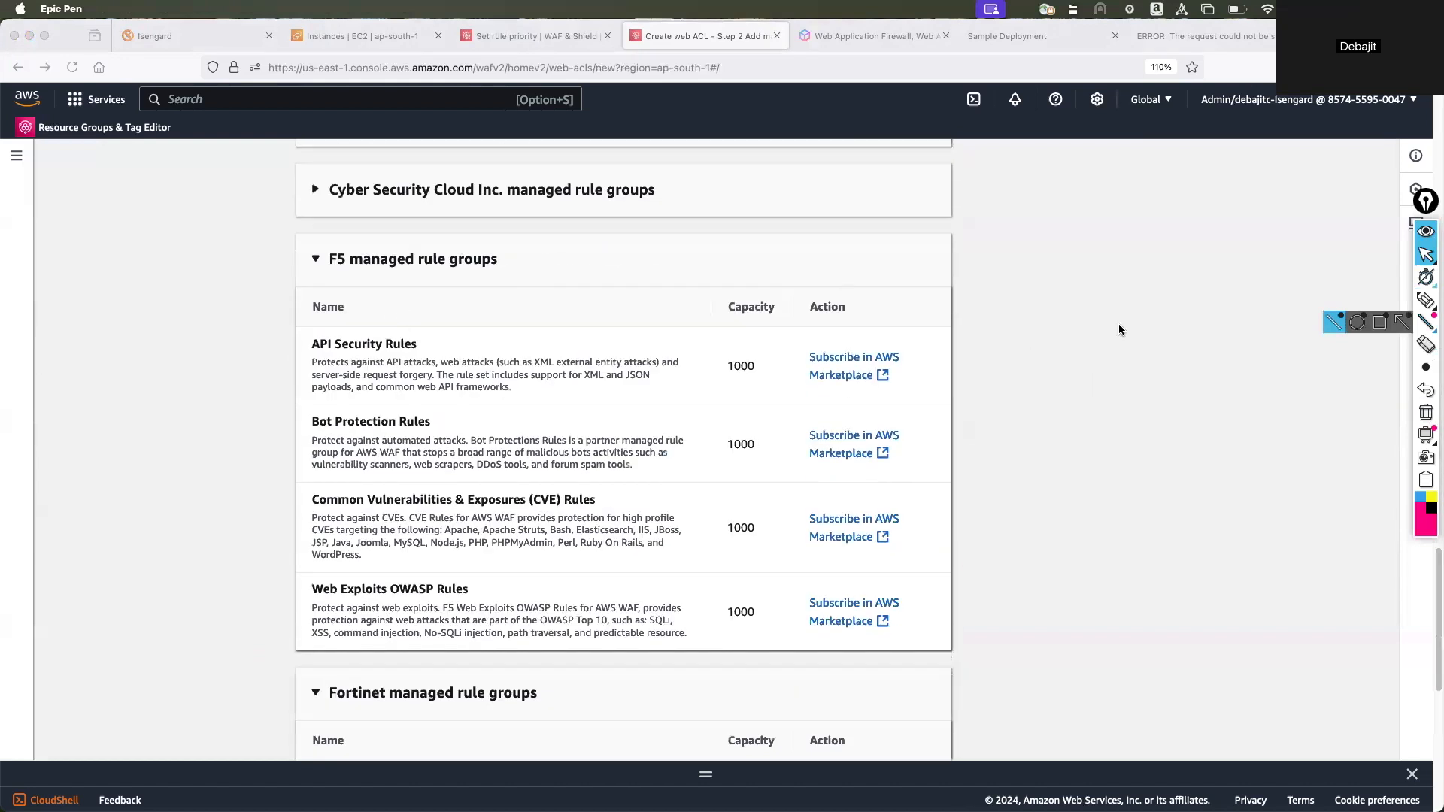
left_click(1162, 346)
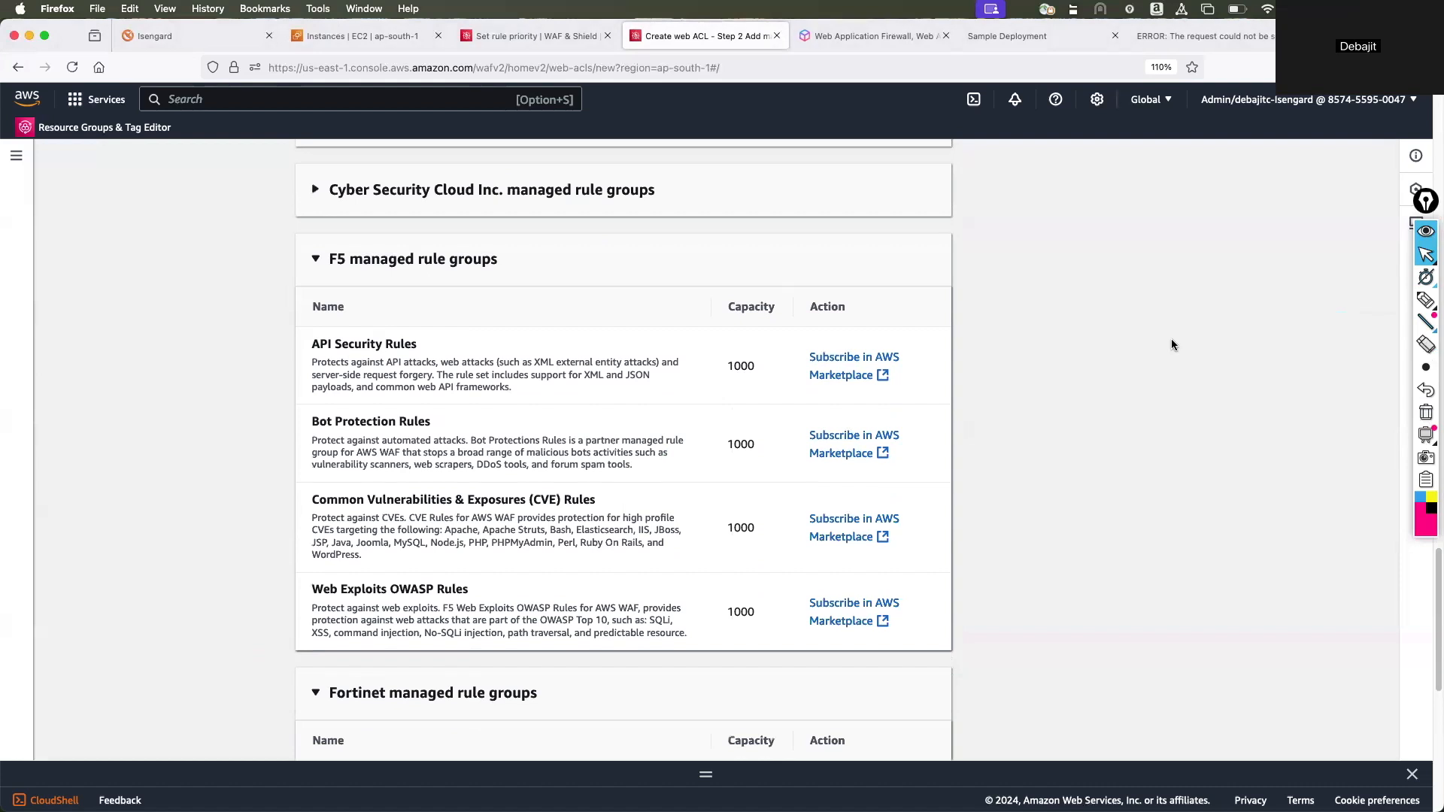
scroll(1176, 348, "up", 15)
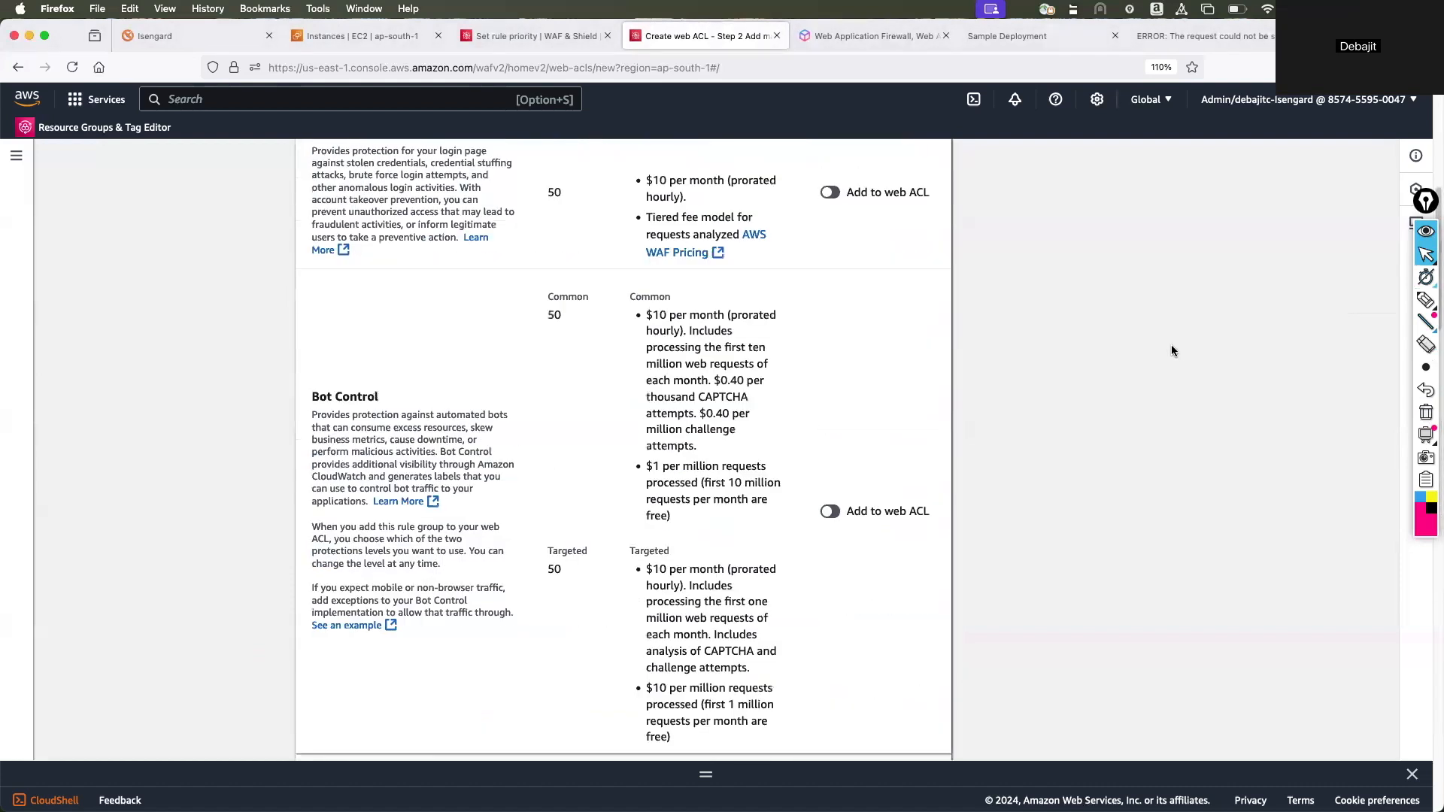
scroll(1172, 351, "up", 6)
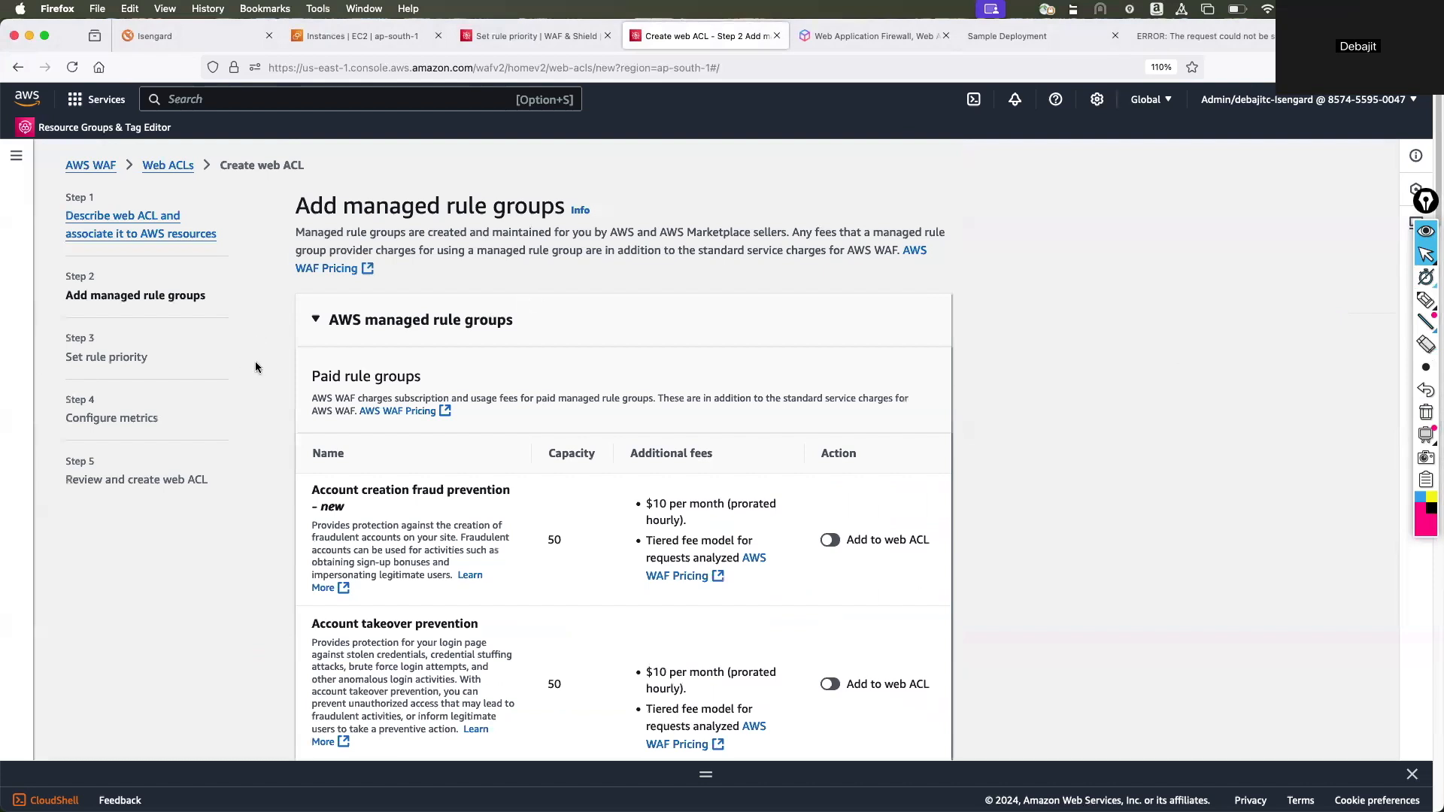
left_click(157, 237)
scroll(504, 478, "down", 3)
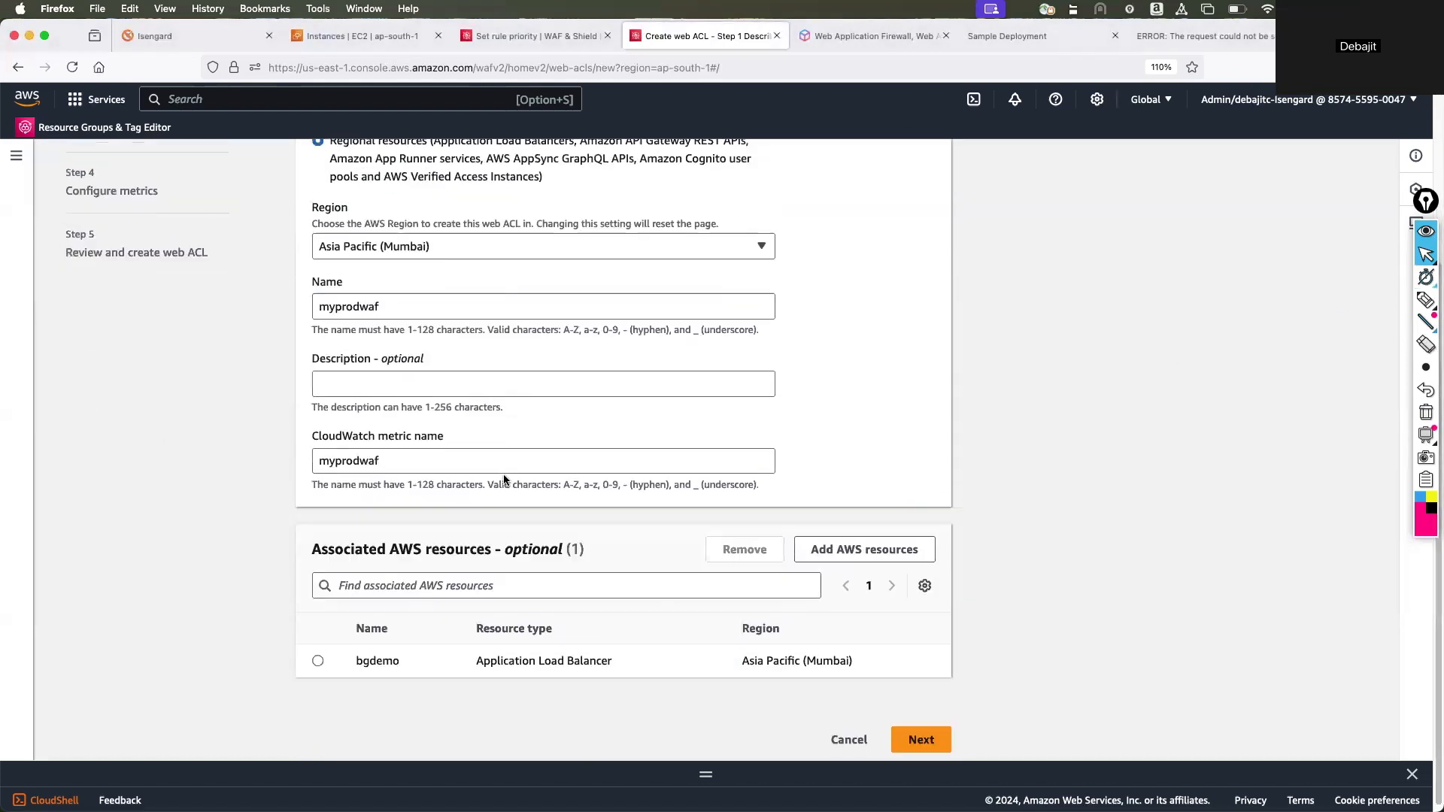
left_click(319, 649)
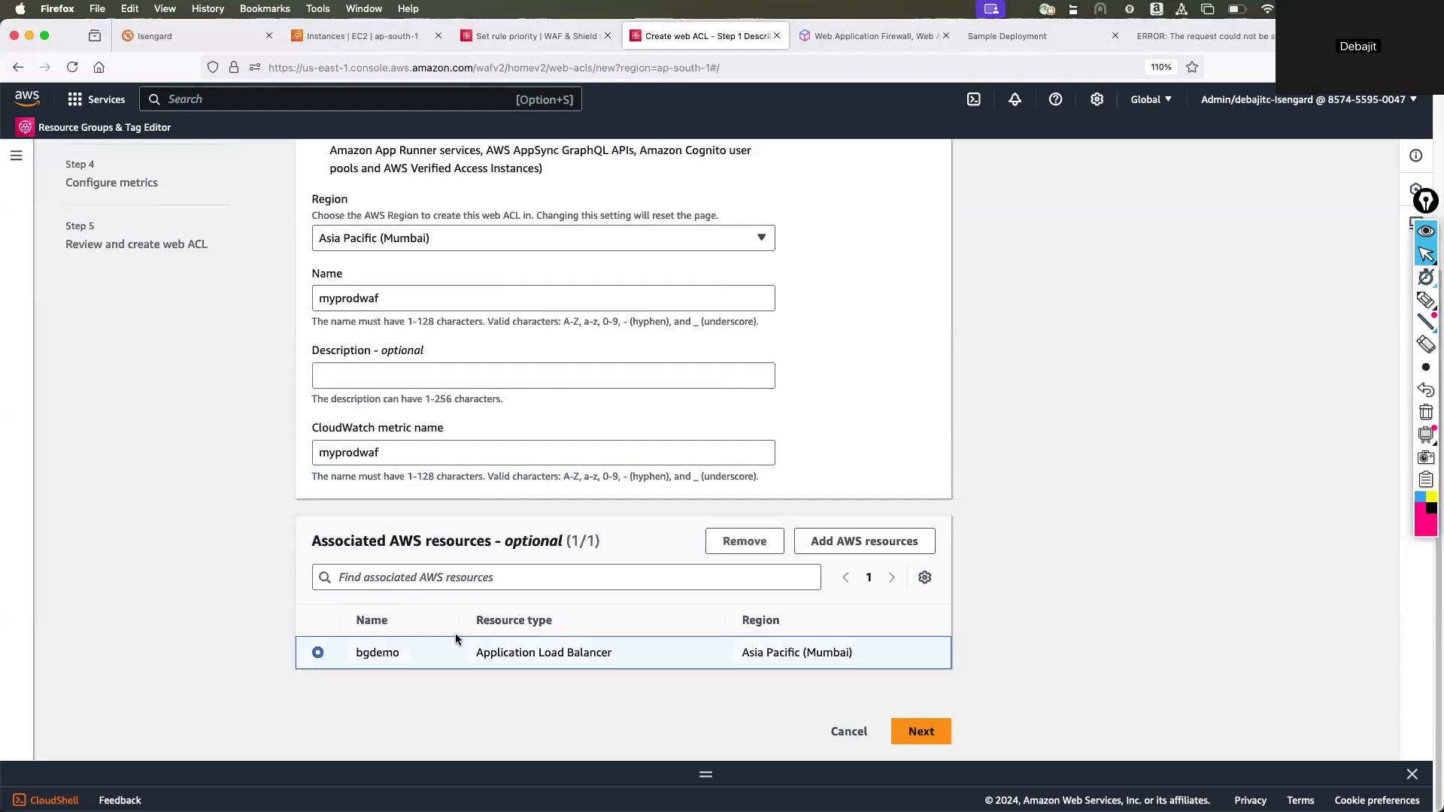
left_click(935, 731)
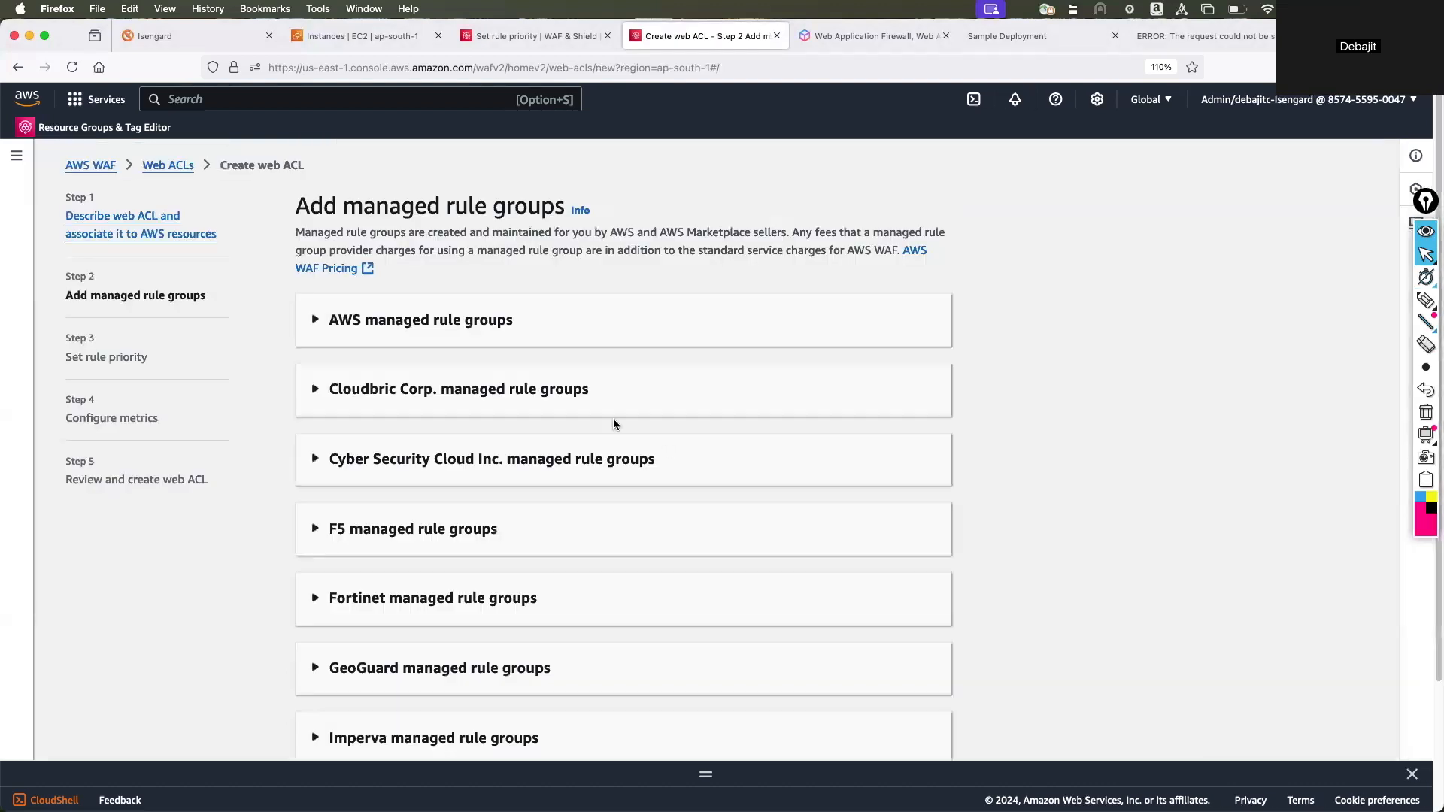
double_click(376, 323)
left_click(157, 236)
scroll(386, 382, "down", 5)
scroll(387, 381, "up", 3)
scroll(387, 380, "down", 3)
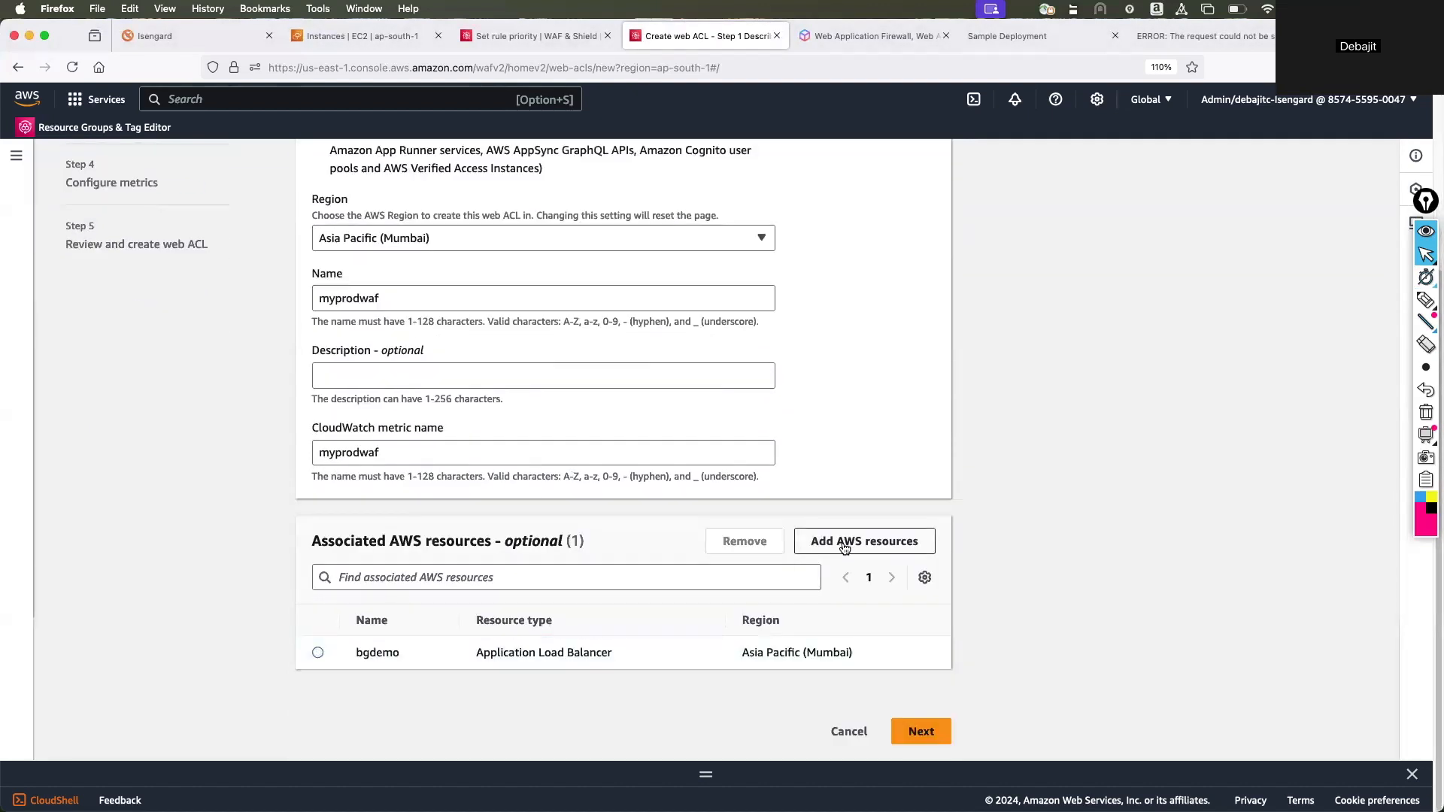
left_click(920, 731)
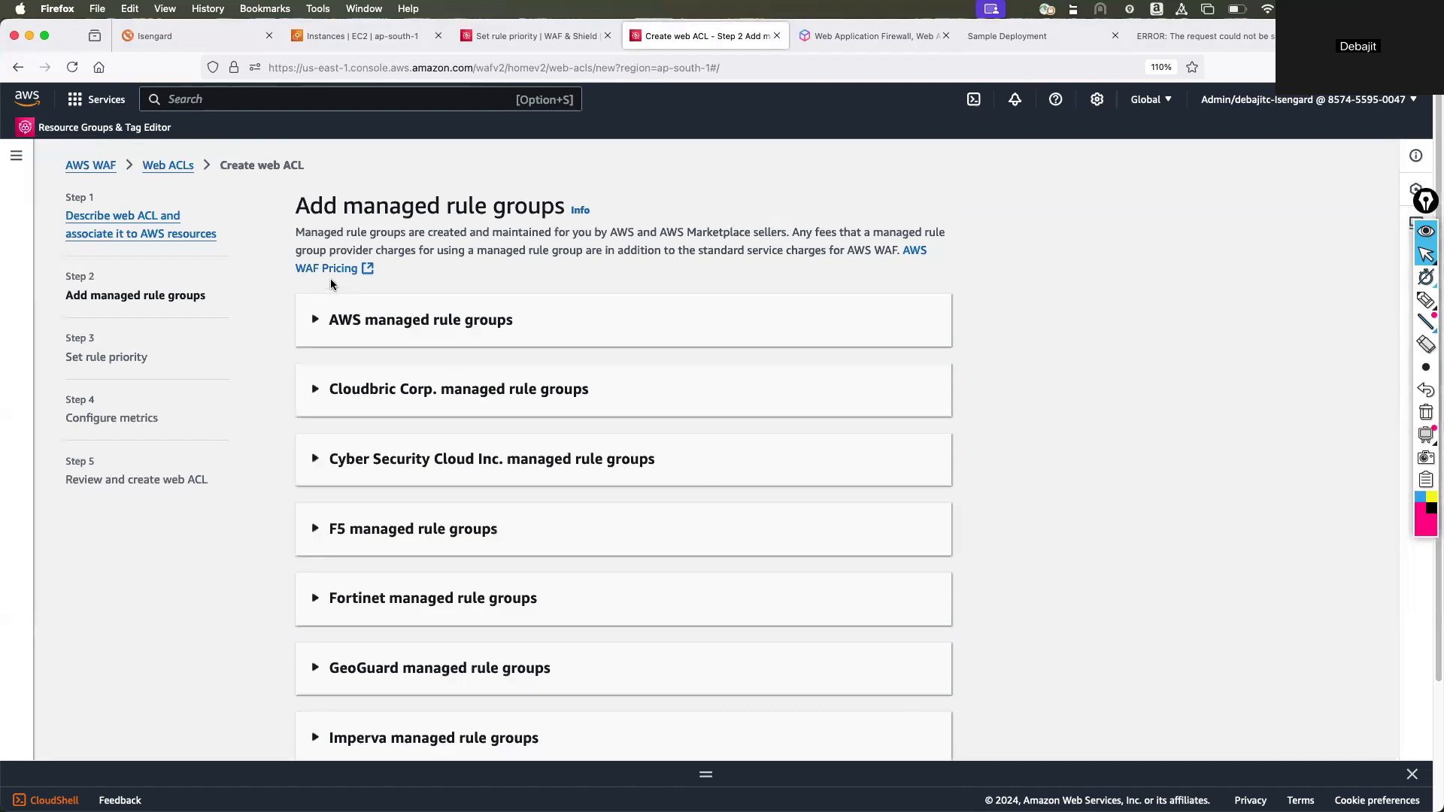
Abandon the current web ACL draft and start a new regional web ACL named myprod.
left_click(167, 167)
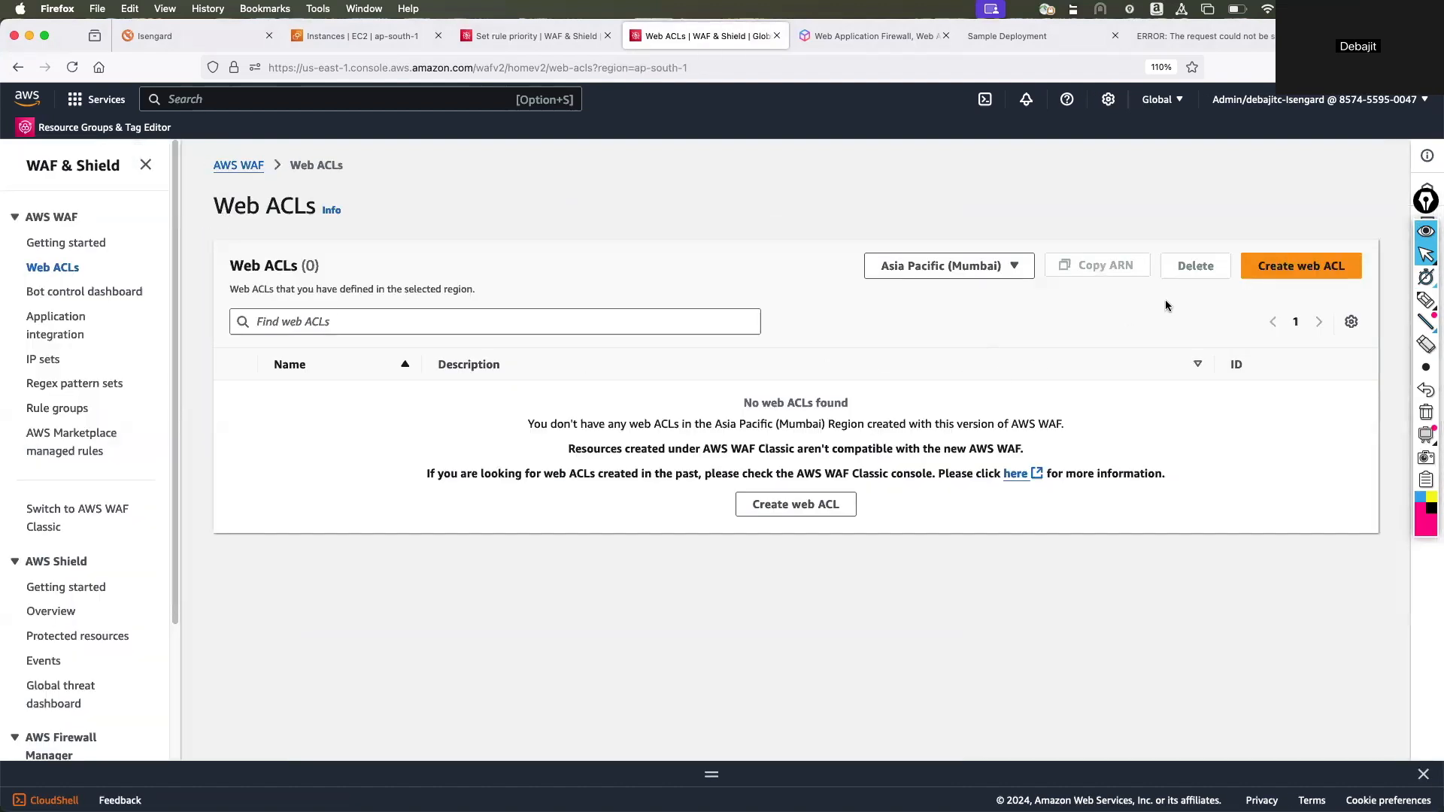
left_click(1251, 277)
scroll(490, 474, "down", 2)
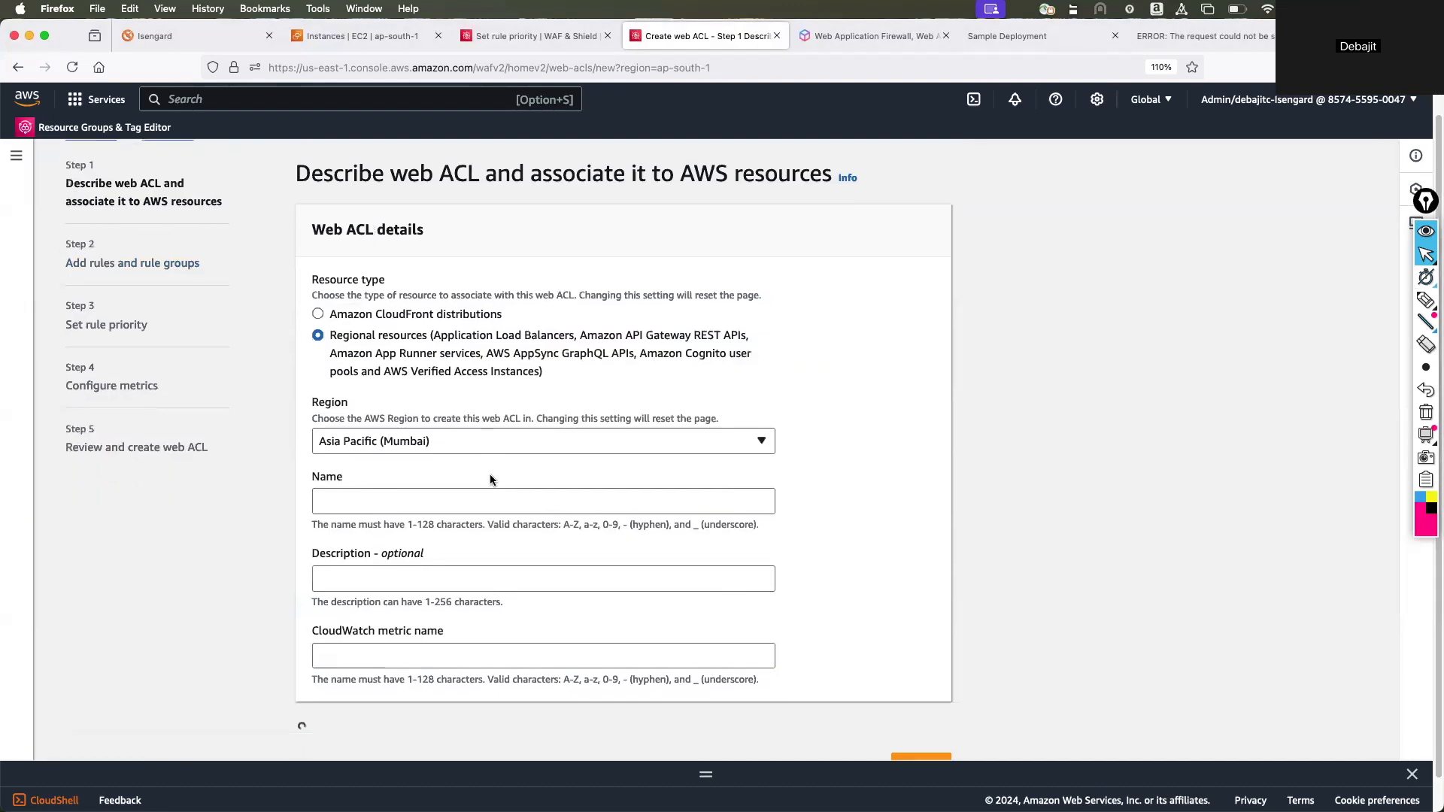
left_click(368, 476)
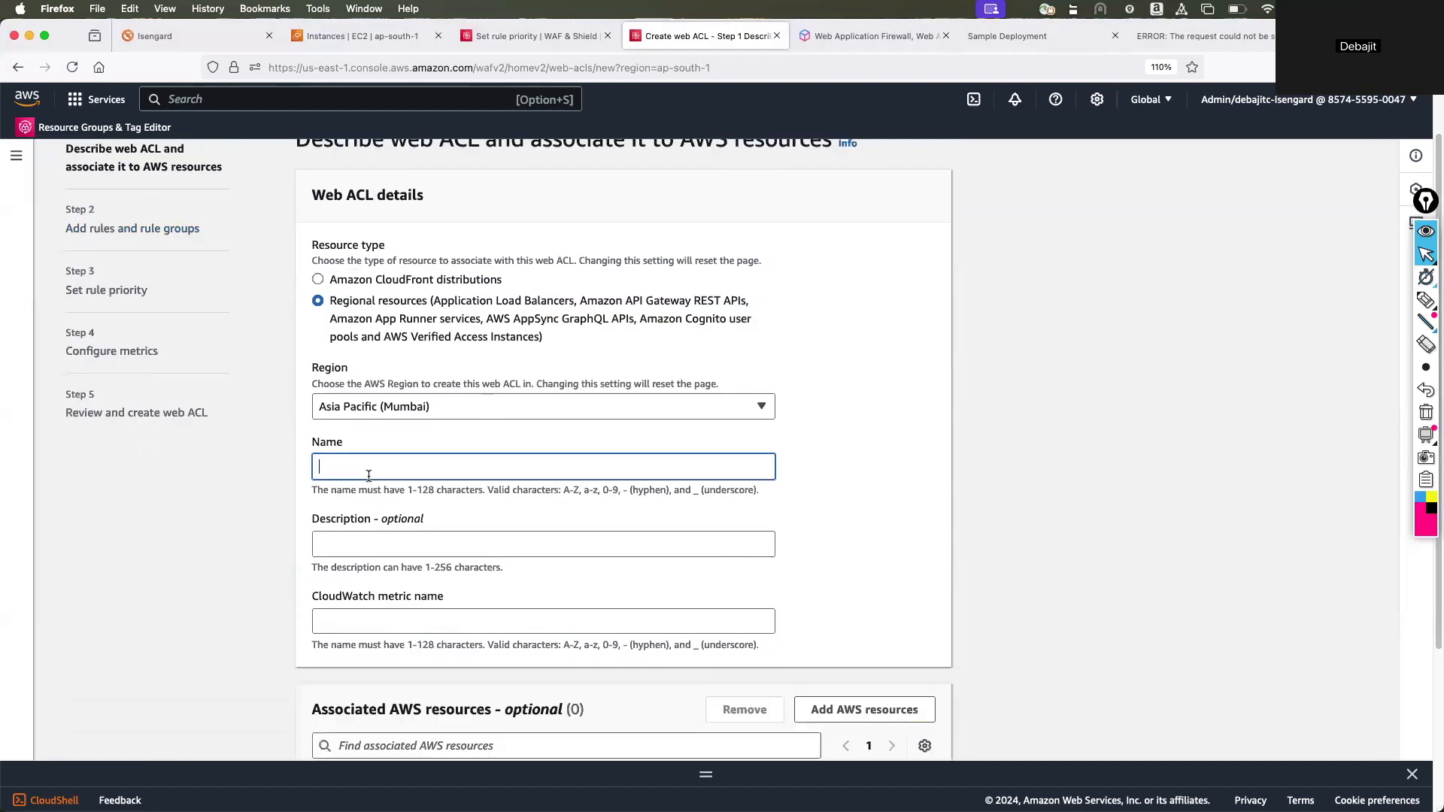
type("myprod")
scroll(882, 511, "down", 3)
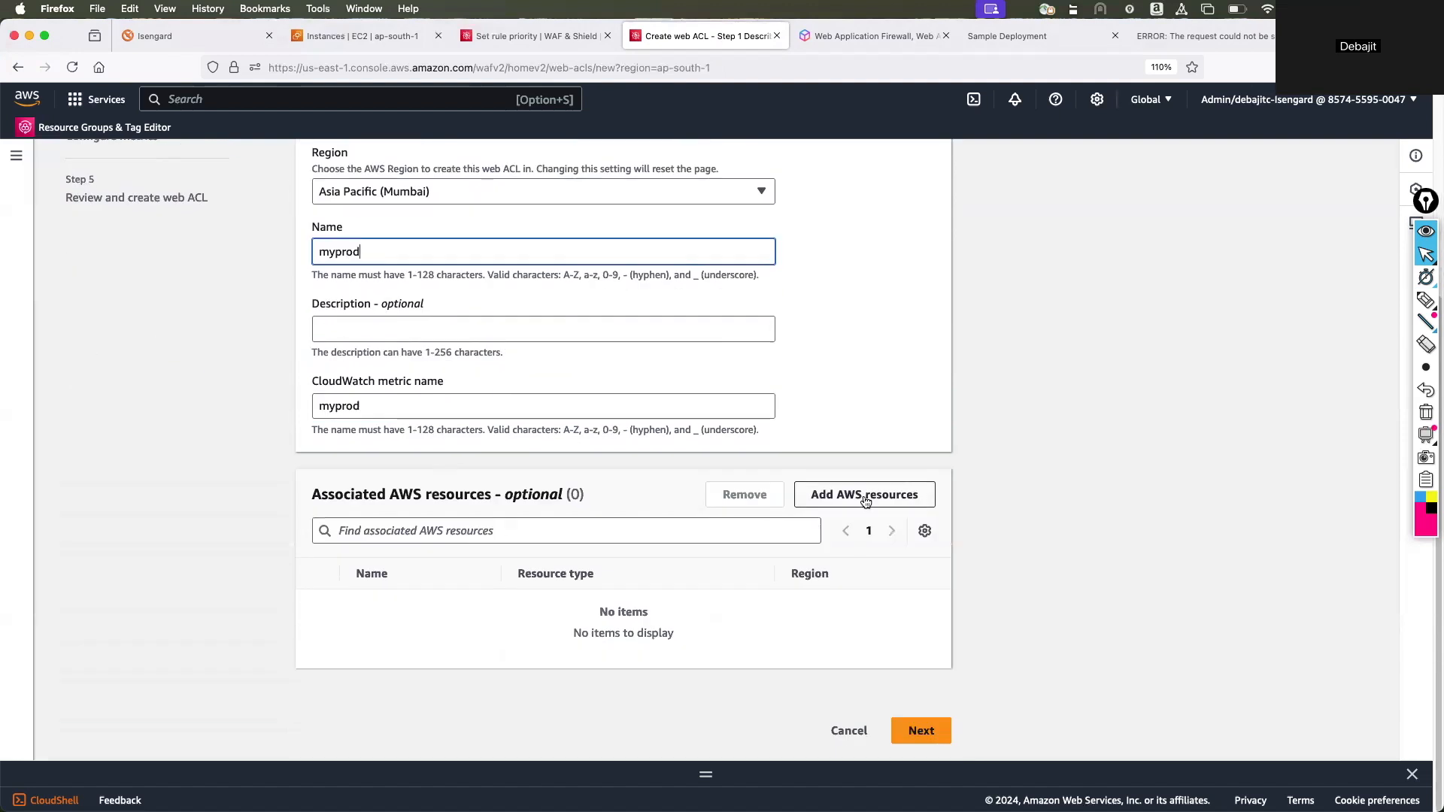
Associate the bgdemo Application Load Balancer with the web ACL and proceed to adding rules and rule groups.
left_click(865, 500)
left_click(480, 303)
left_click(424, 574)
left_click(1014, 639)
left_click(921, 731)
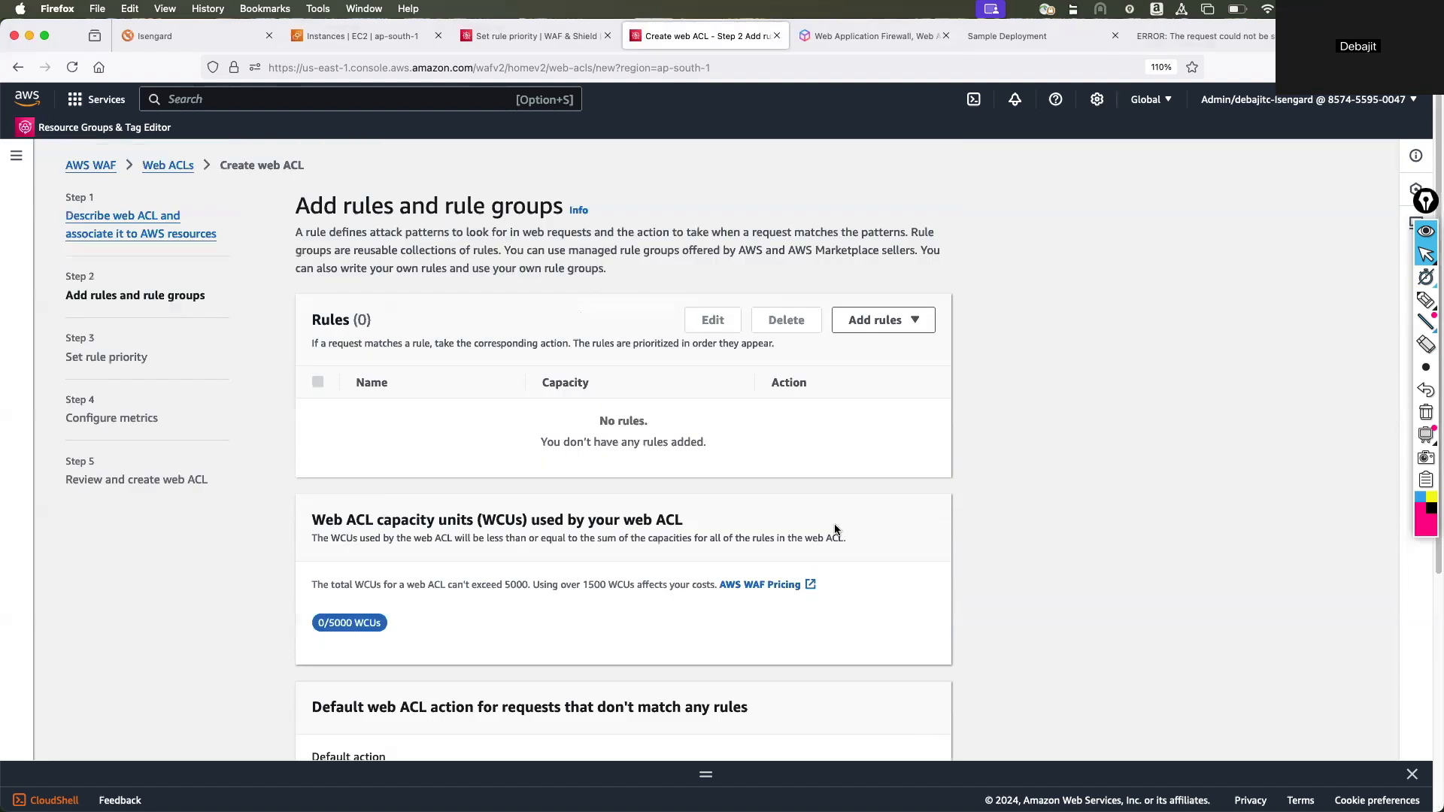
Add a custom rule to the web ACL with the rule builder and name it country.
left_click(881, 320)
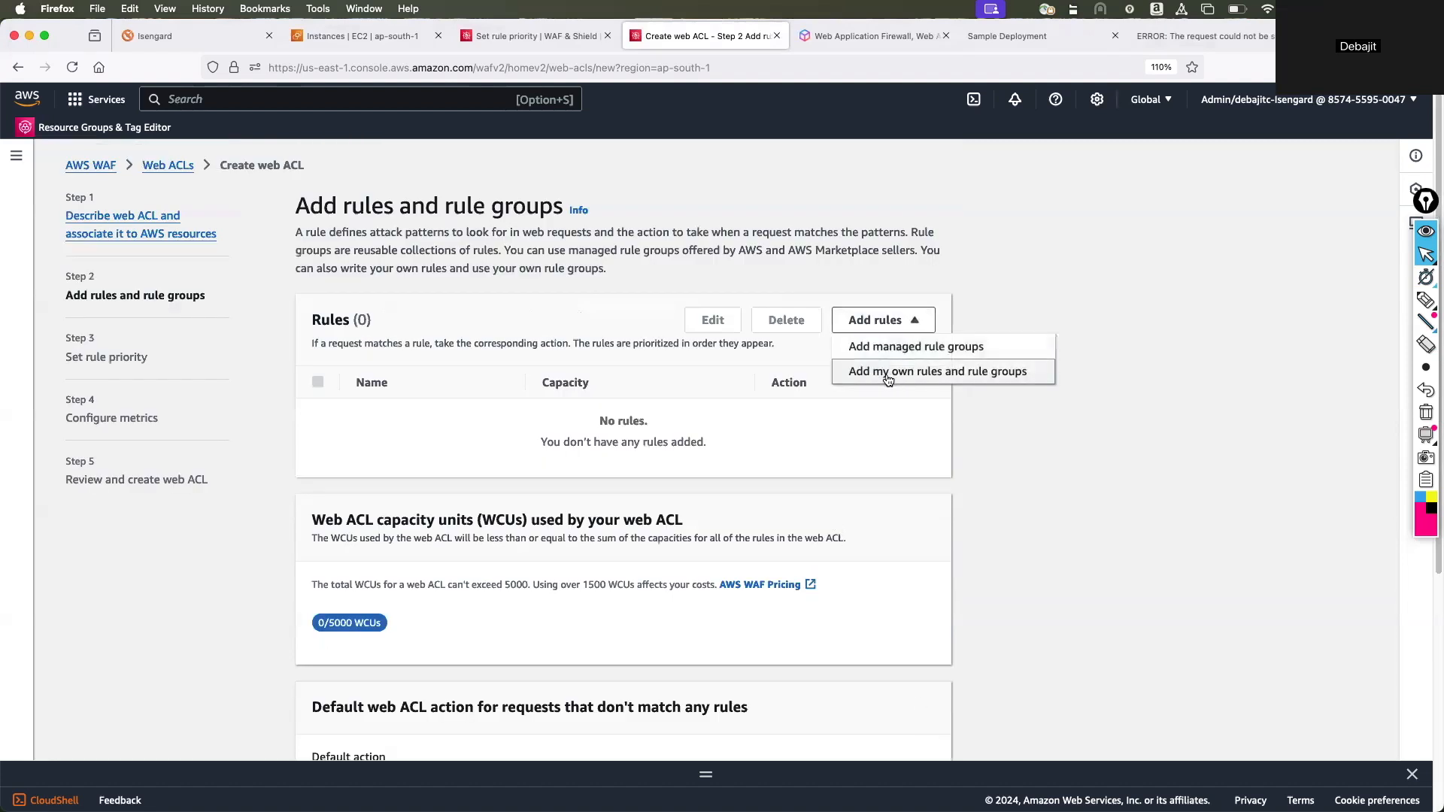
left_click(906, 373)
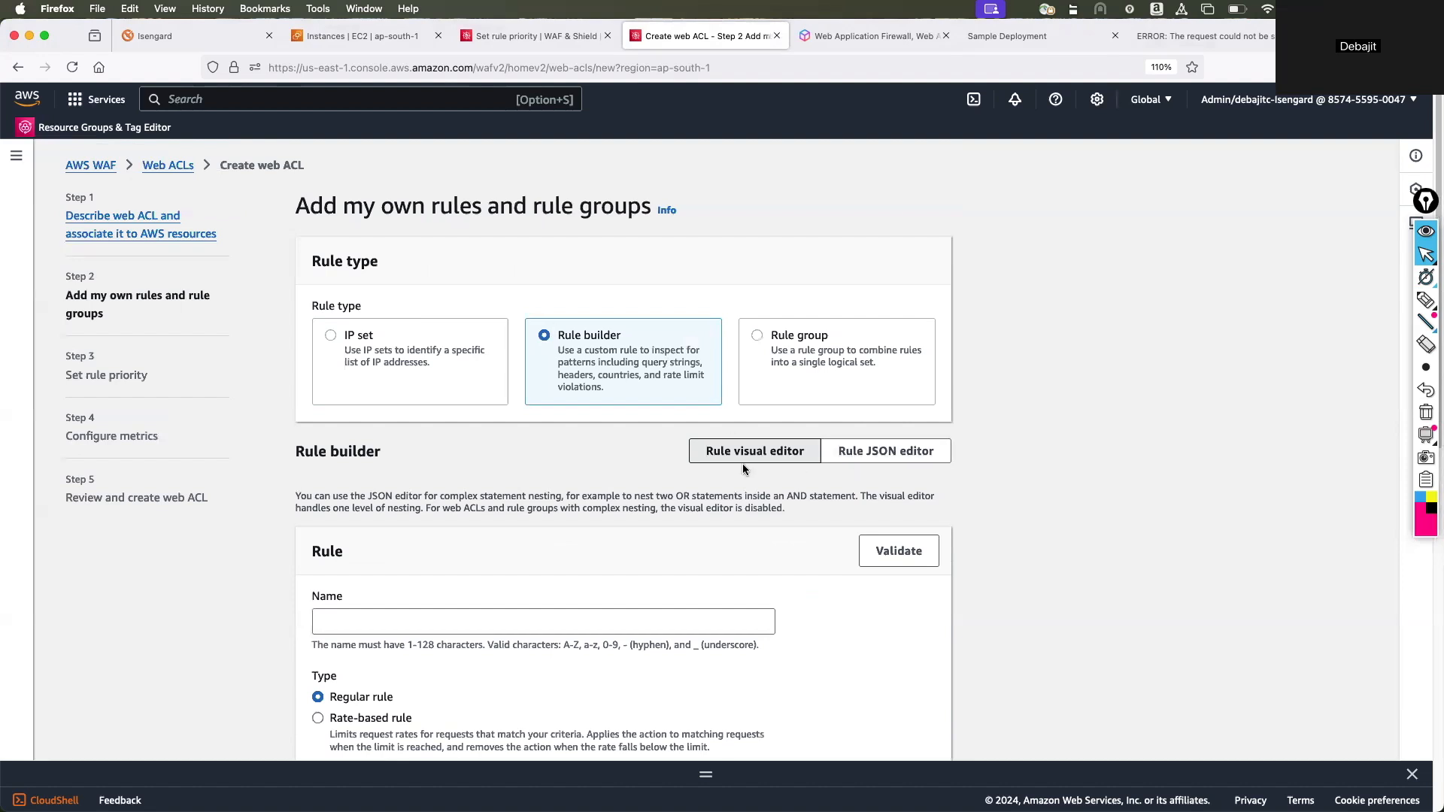
scroll(525, 468, "down", 2)
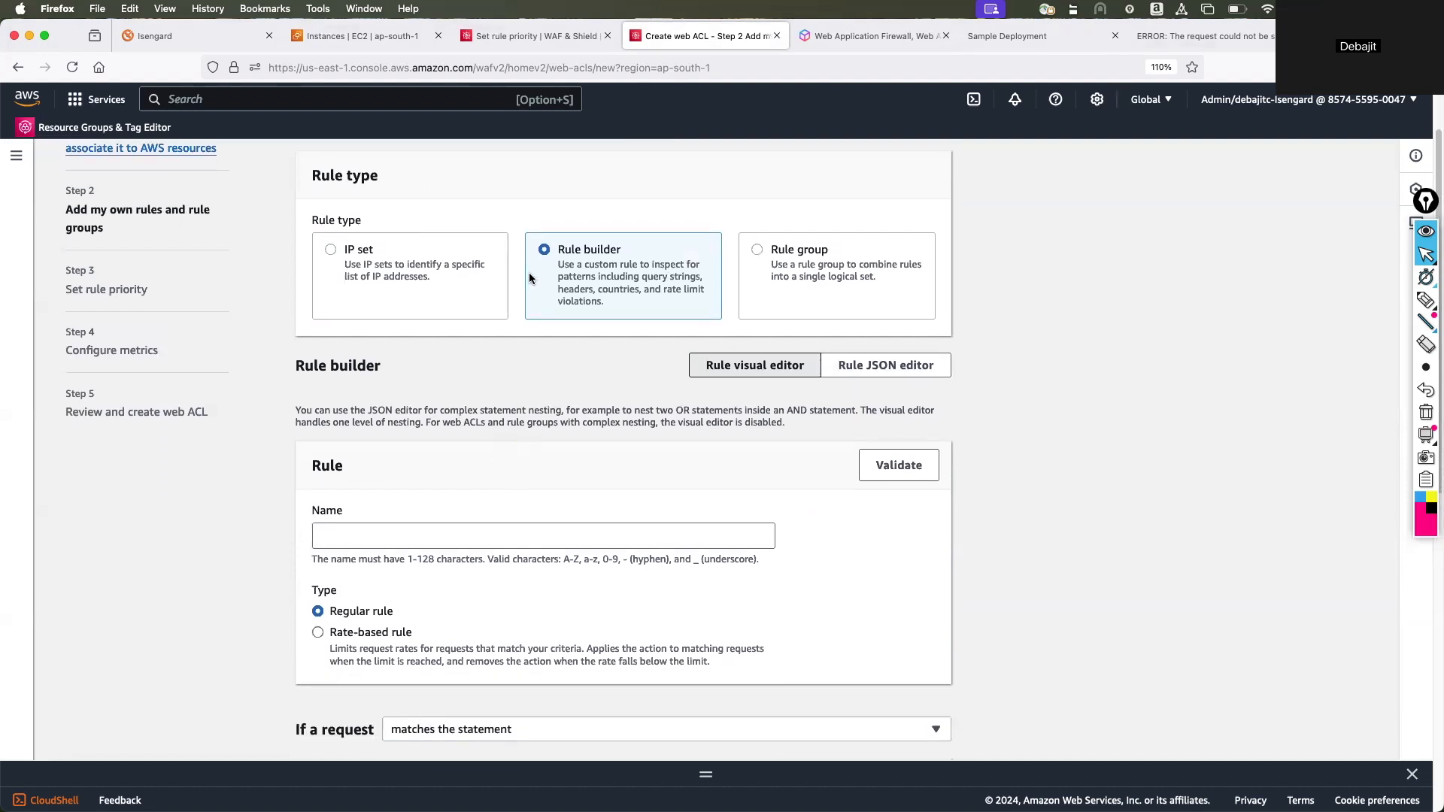
scroll(451, 418, "down", 4)
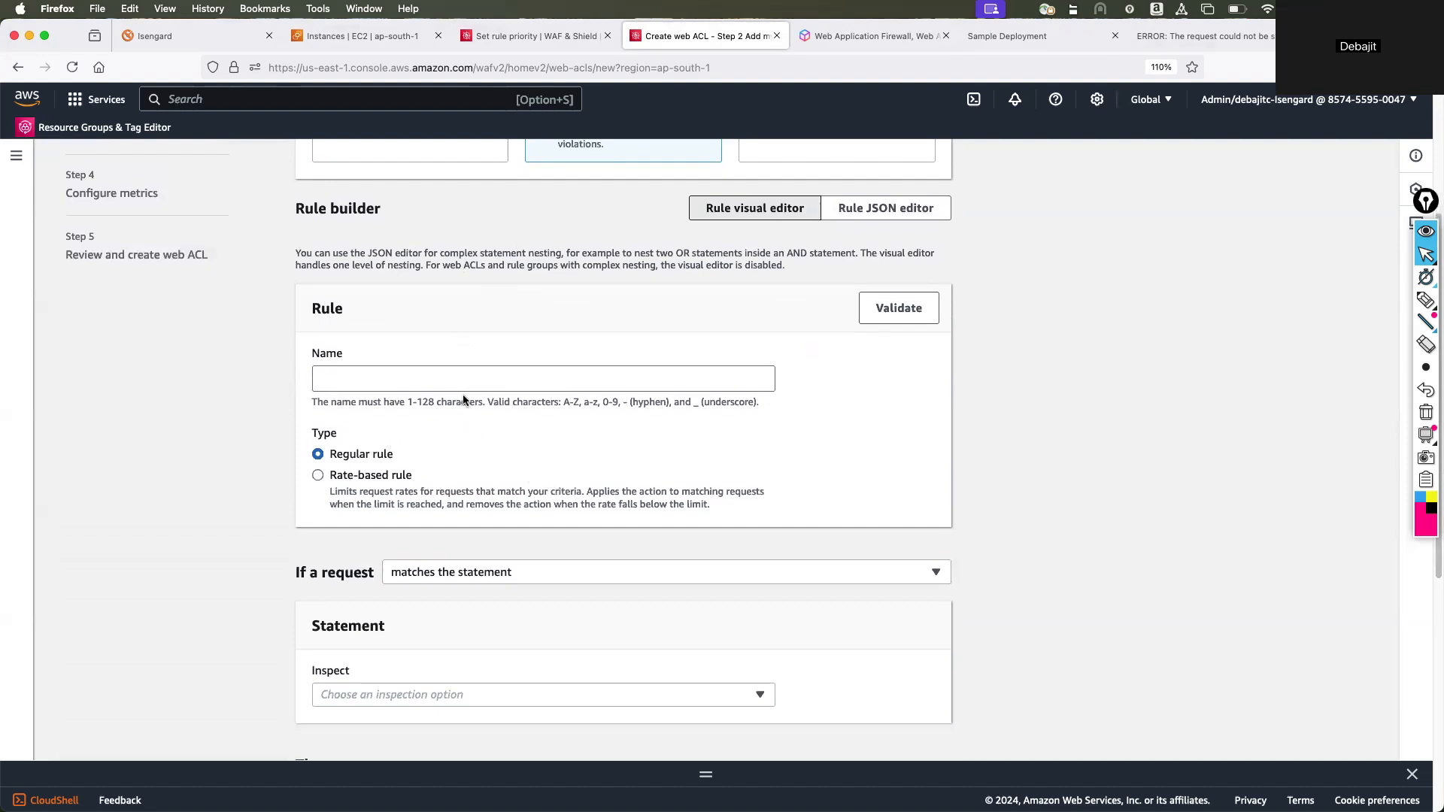
scroll(461, 416, "up", 1)
left_click(427, 415)
type("coun")
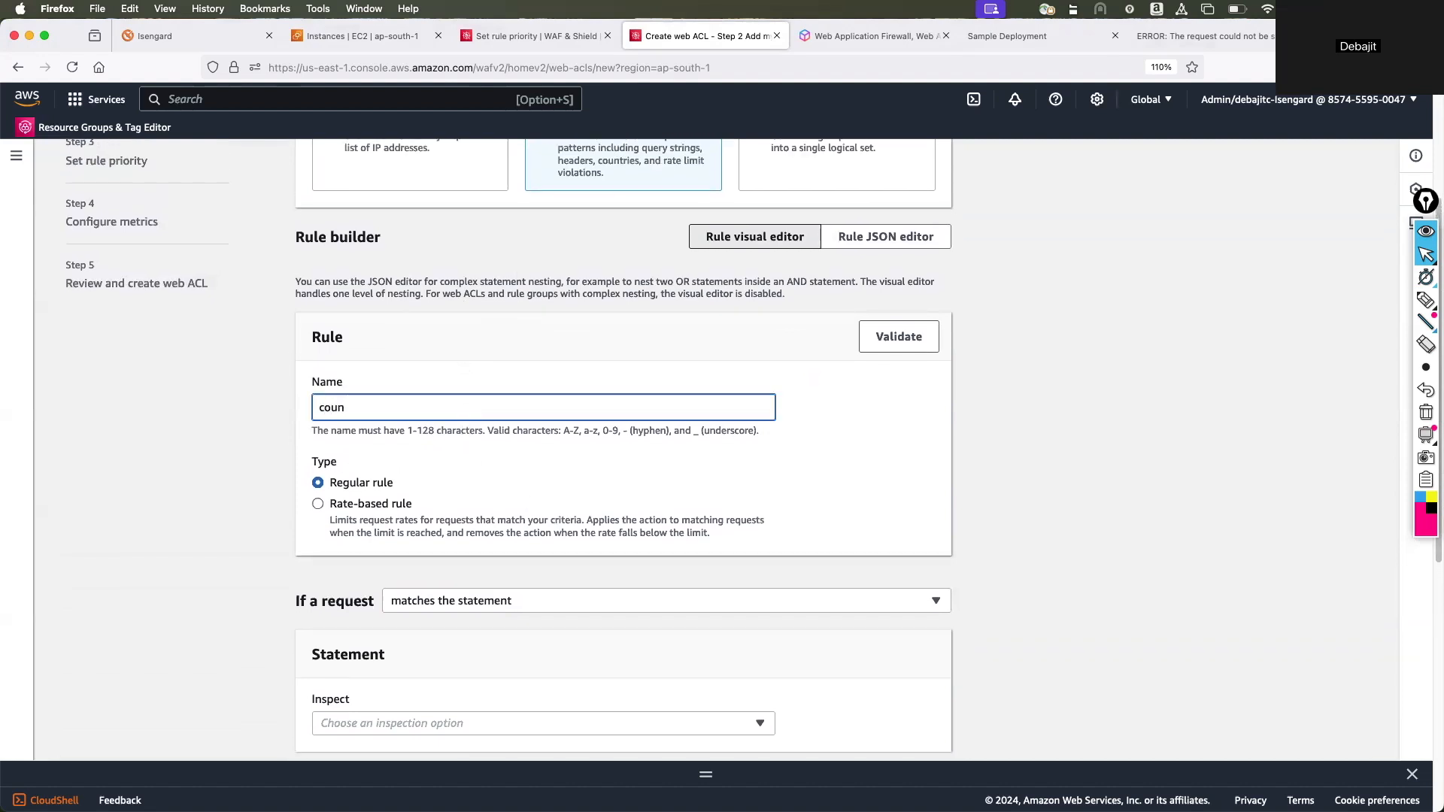
type("try")
scroll(472, 487, "down", 2)
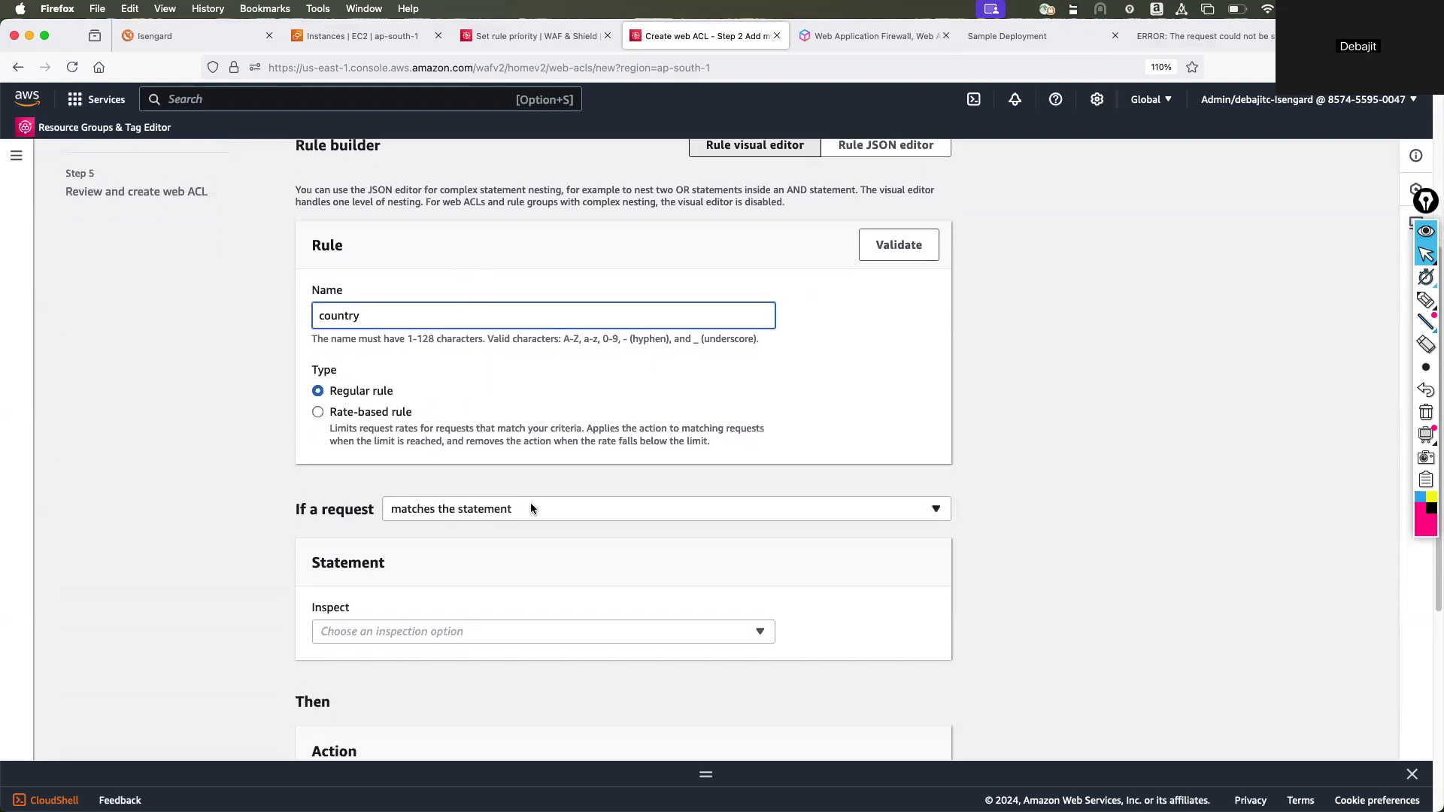
Set the rule to match at least one of the statements (OR) and examine the inspection options for Statement 1.
left_click(530, 507)
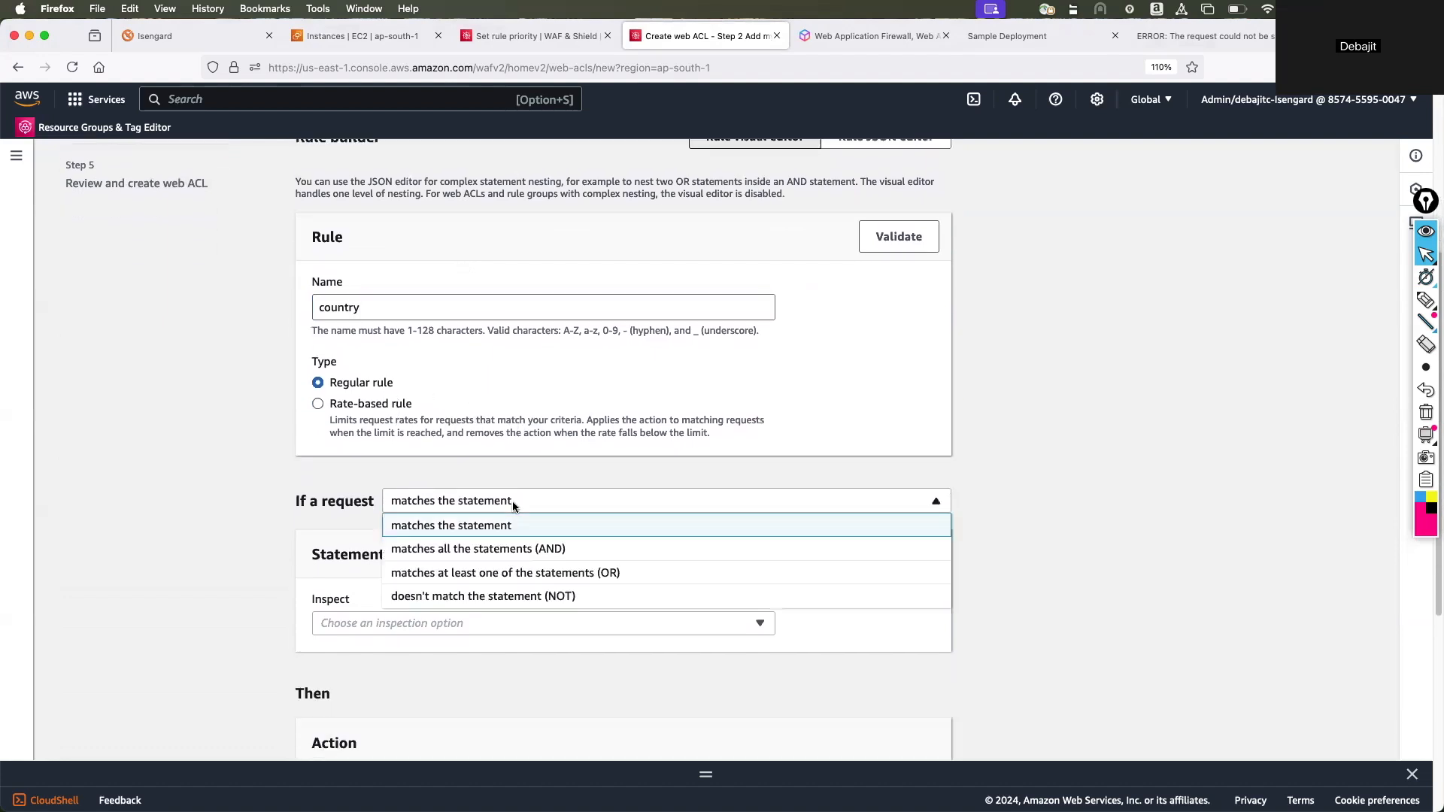
left_click(557, 575)
scroll(445, 607, "down", 2)
left_click(444, 599)
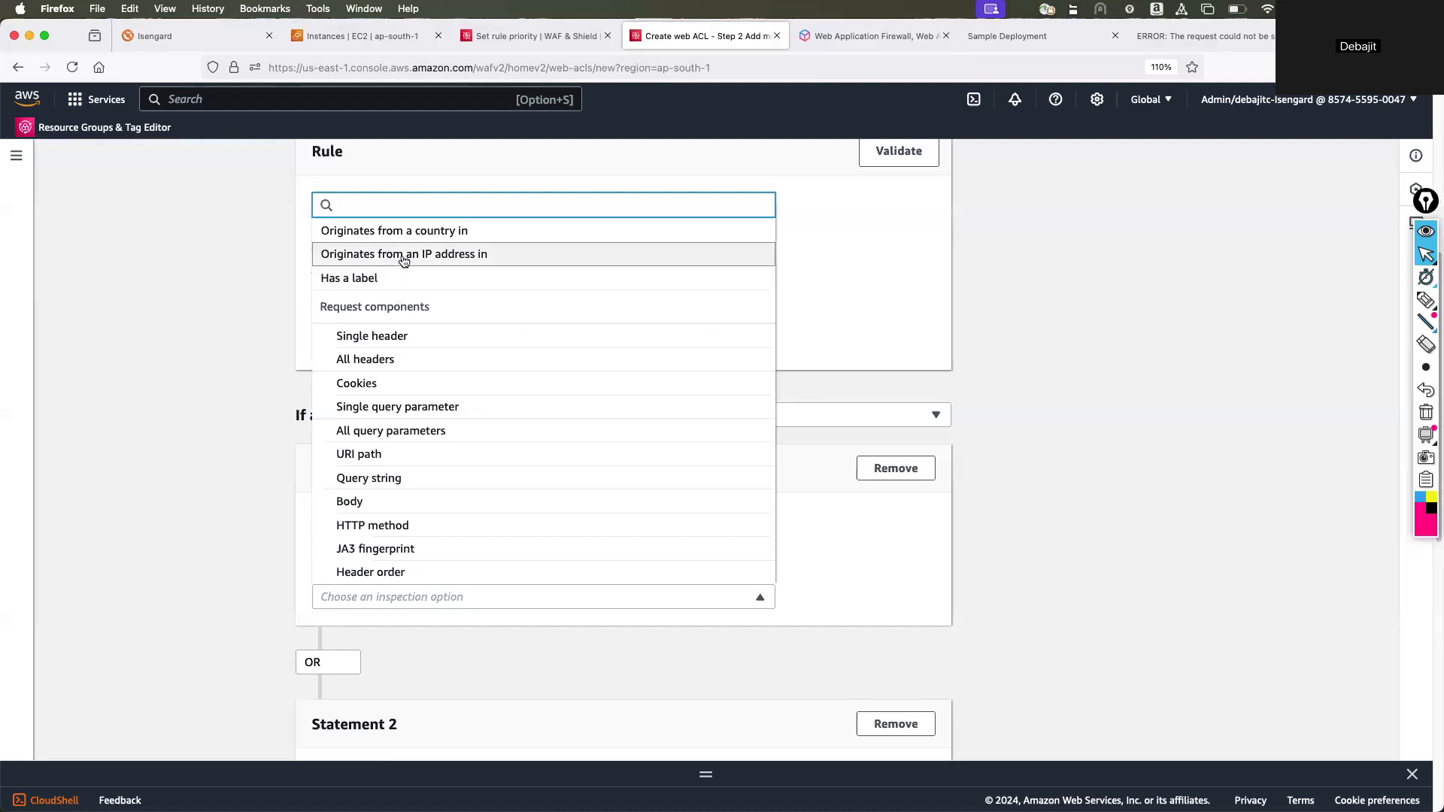
scroll(399, 391, "down", 1)
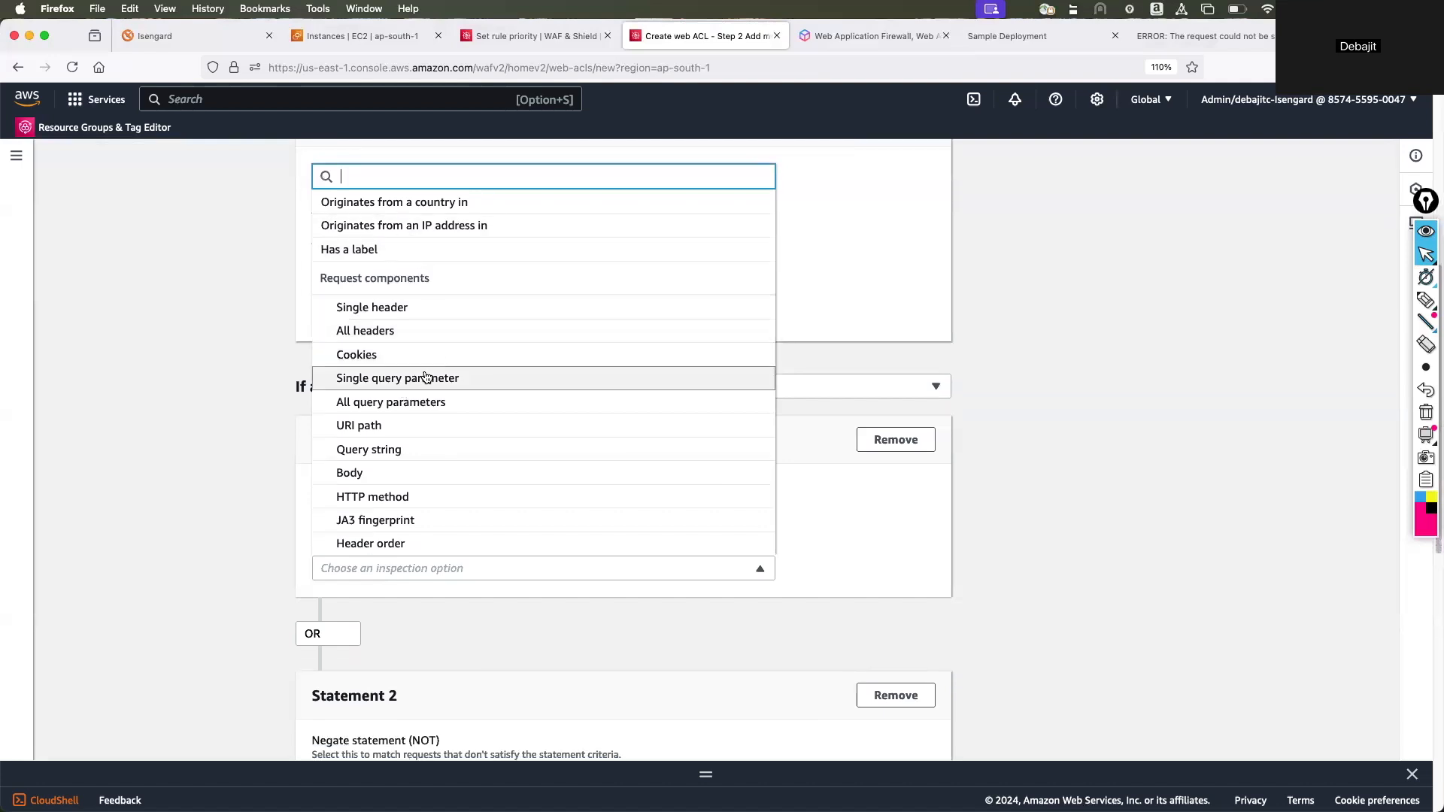
scroll(422, 376, "down", 3)
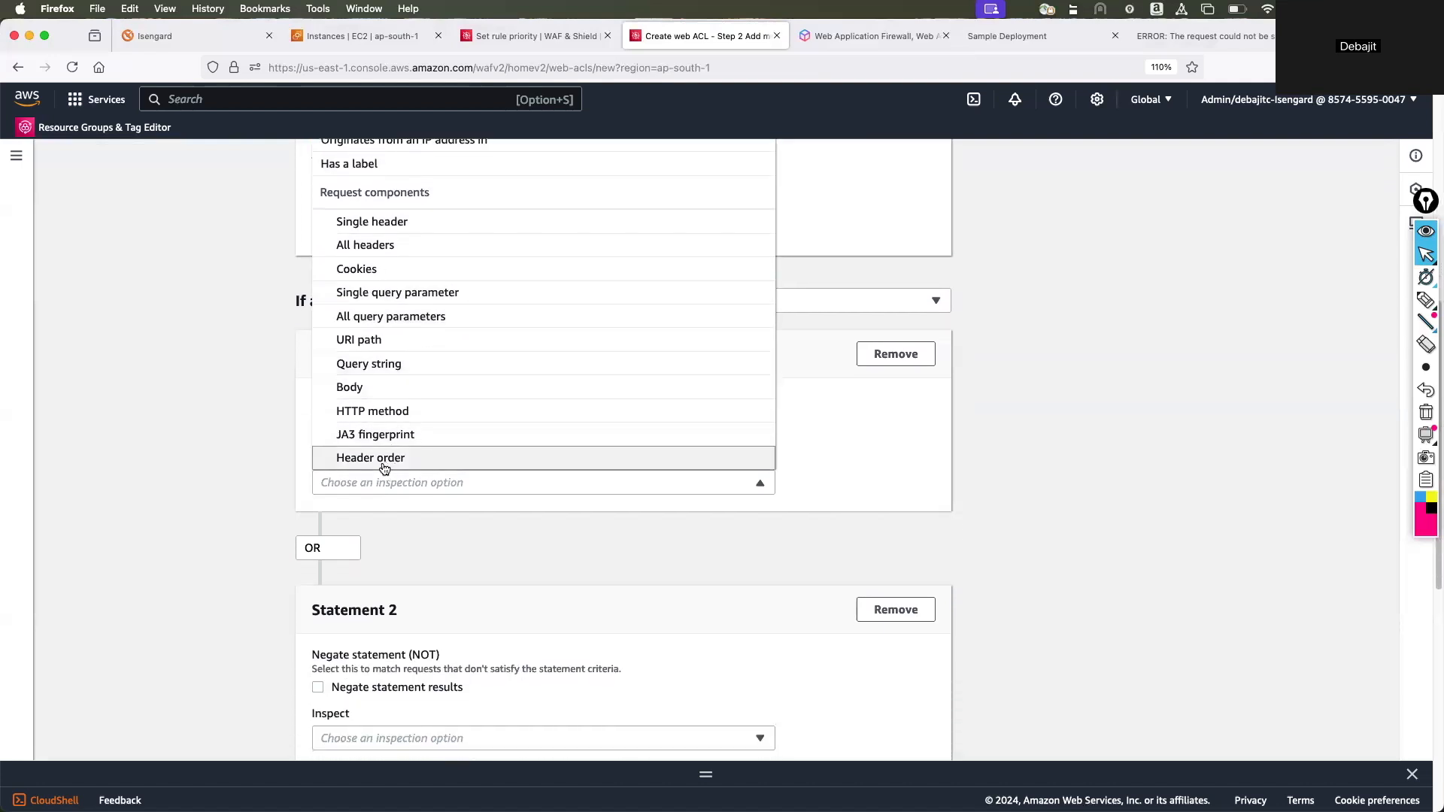
left_click(222, 437)
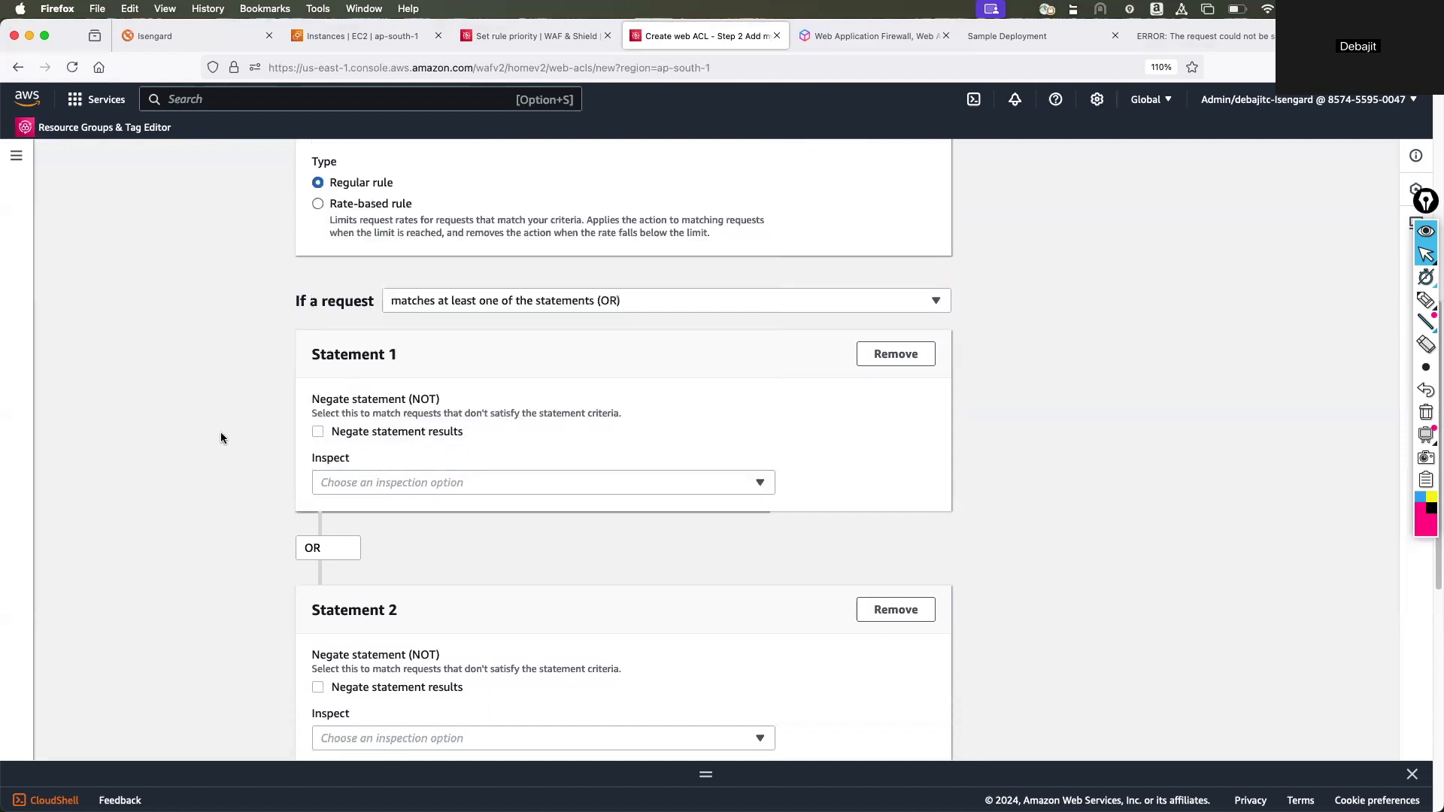
Change the country rule's type to Rate-based rule and look through its rate-limiting criteria.
scroll(341, 420, "up", 9)
left_click(316, 461)
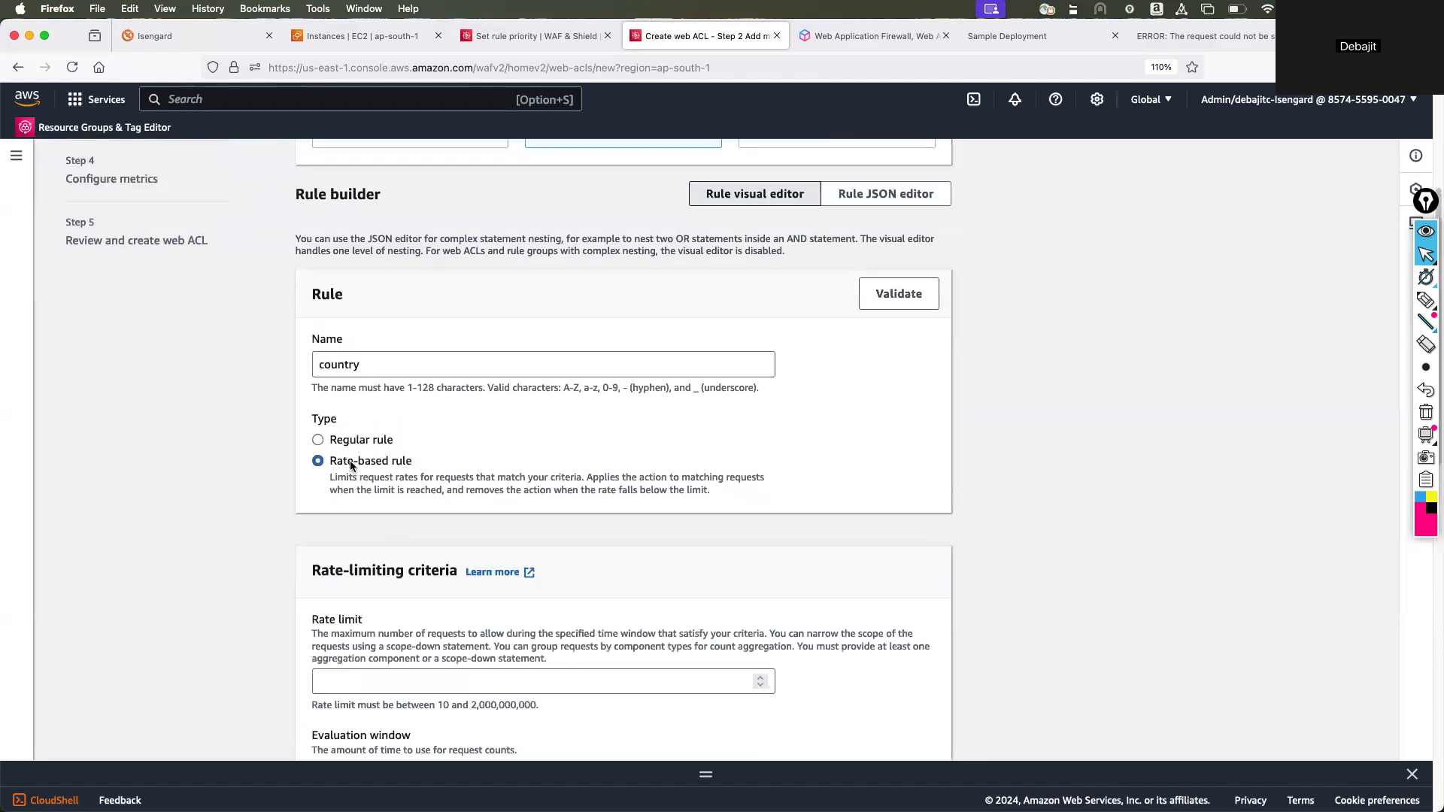
scroll(455, 467, "down", 2)
scroll(461, 471, "down", 2)
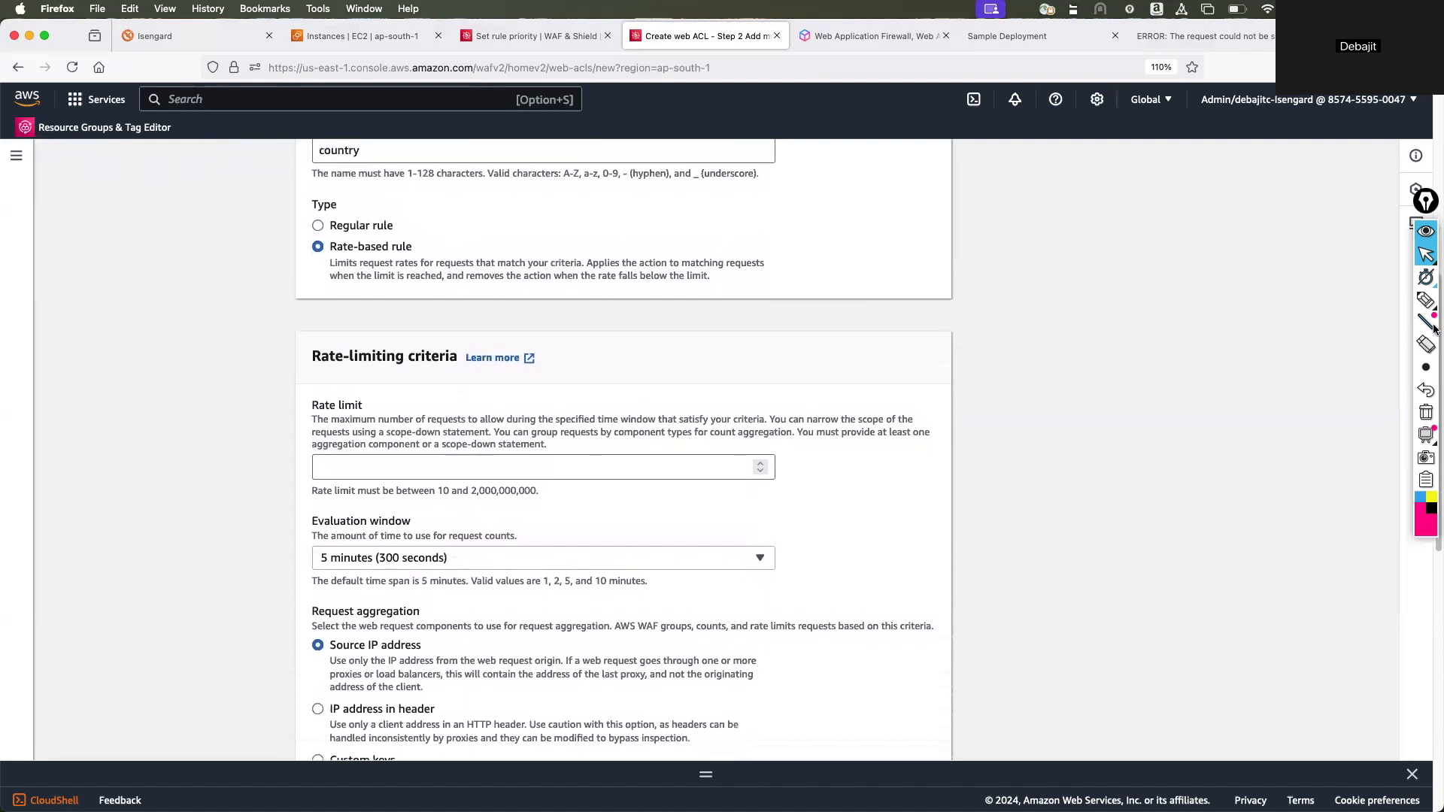
Underline the rate-based rule's description about limiting request rates with the annotation pen, and return to the pointer.
left_click(1425, 300)
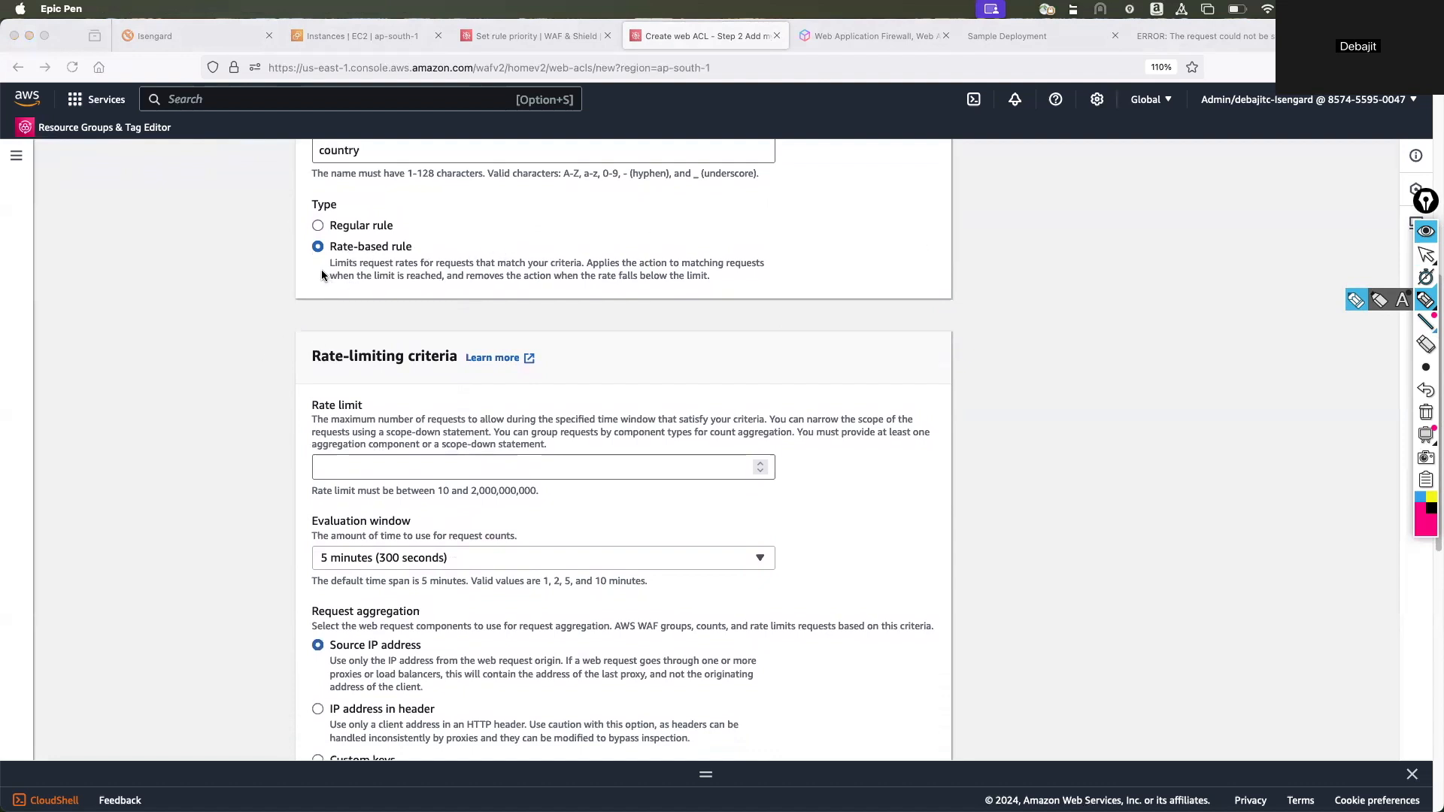
left_click_drag(322, 268, 577, 275)
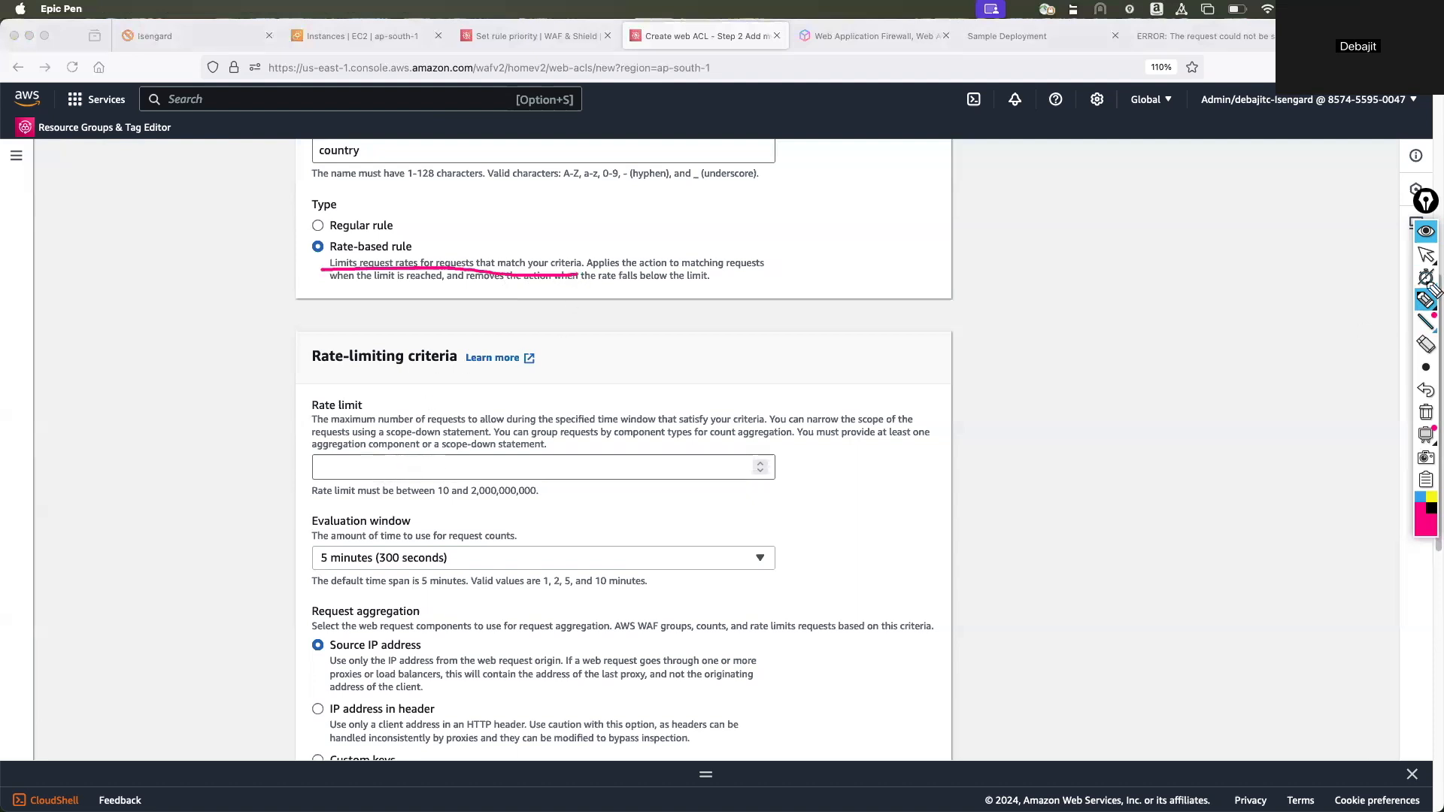
left_click(1427, 256)
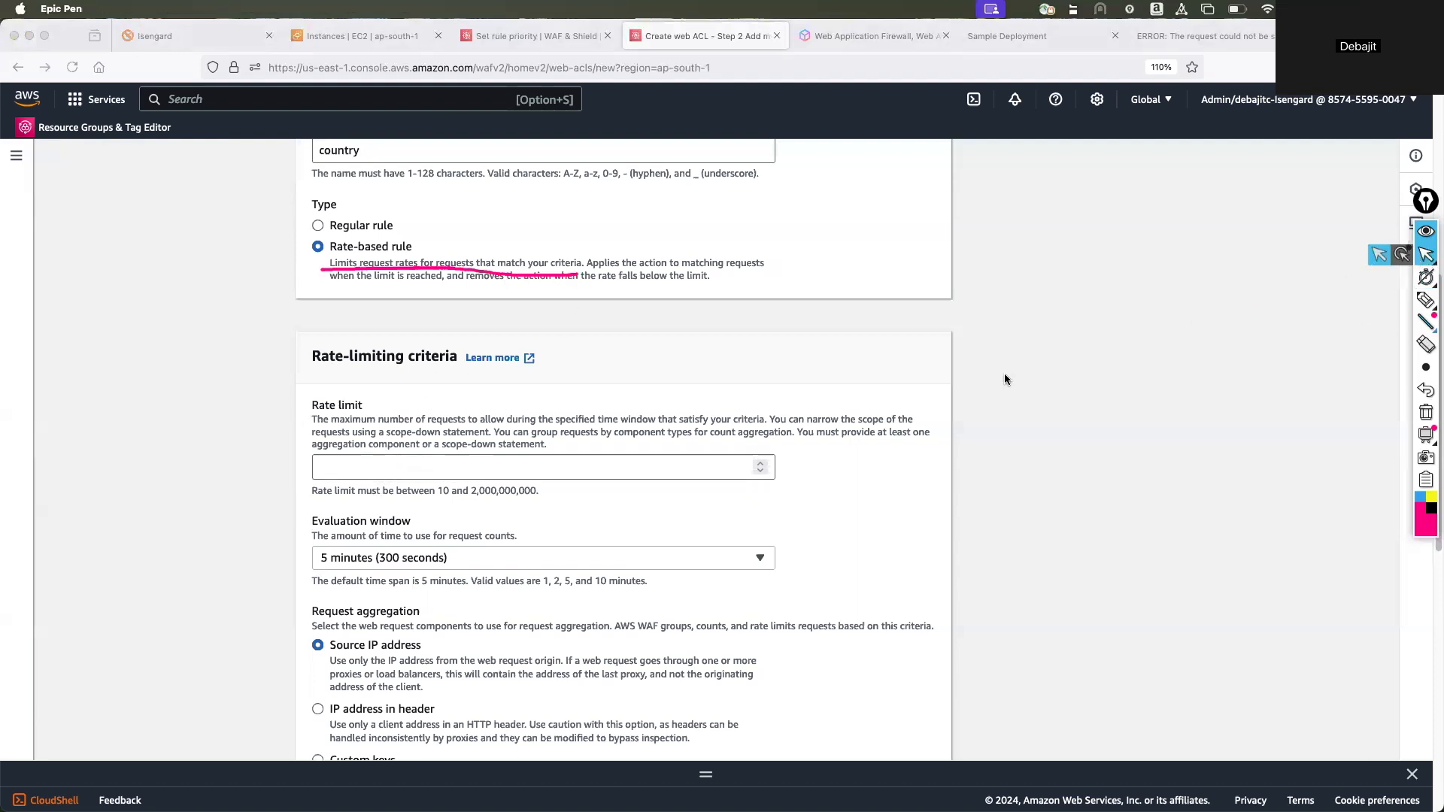
Clear the pen mark and set the rate-based rule's rate limit to 100.
left_click(1426, 412)
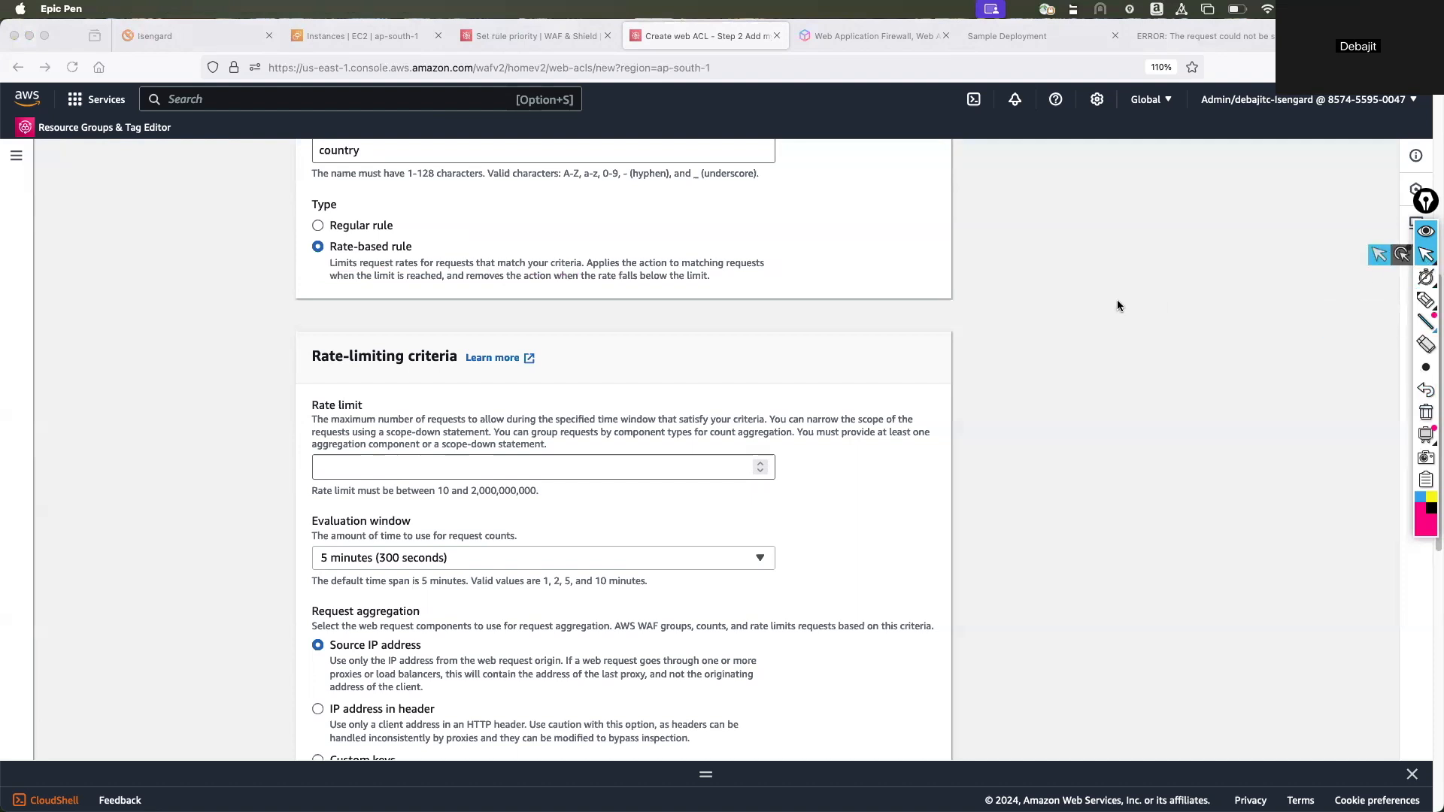
left_click(676, 468)
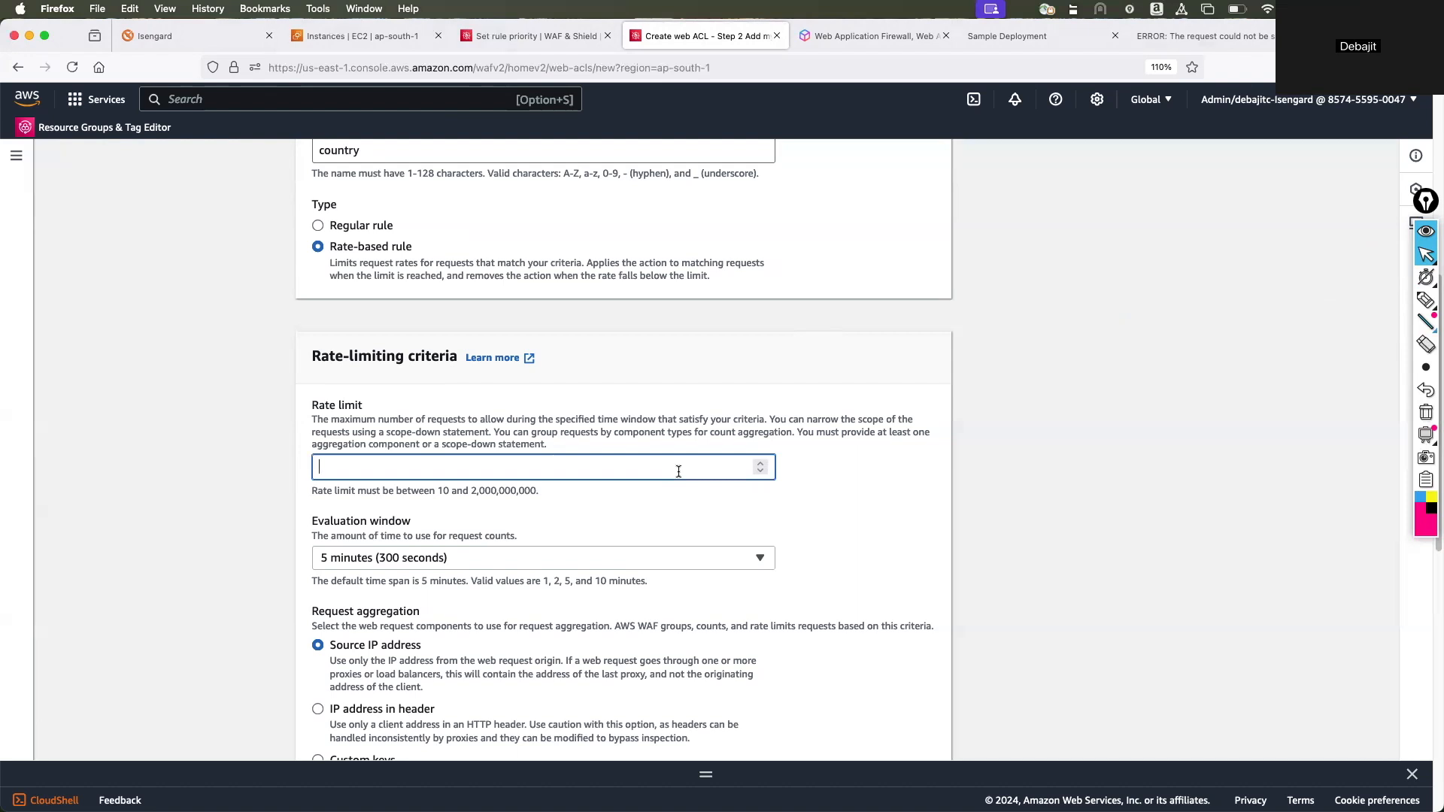
type("100")
left_click(252, 430)
Review the rate-based rule's evaluation window, request aggregation, inspection scope and action options.
scroll(251, 481, "down", 2)
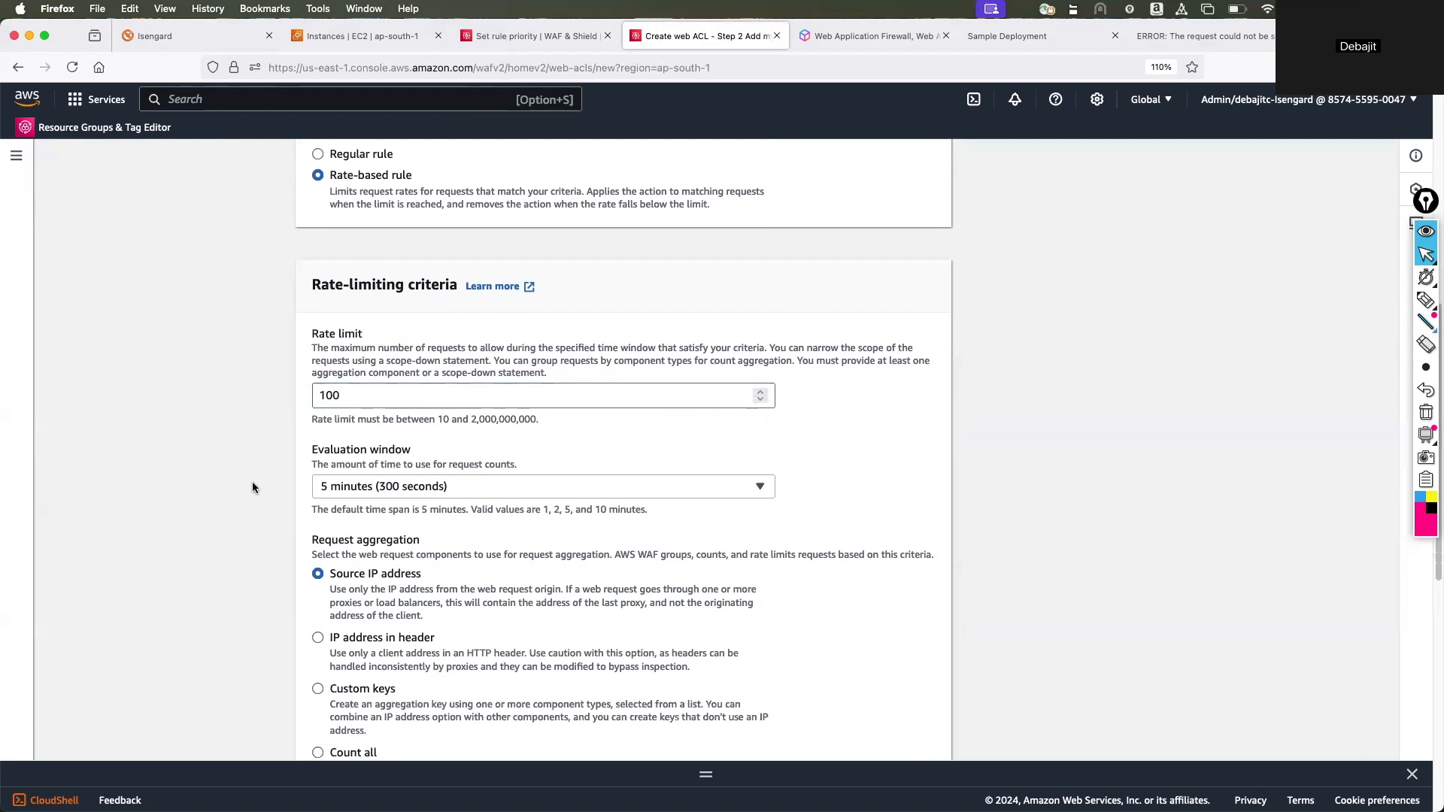
scroll(358, 483, "down", 2)
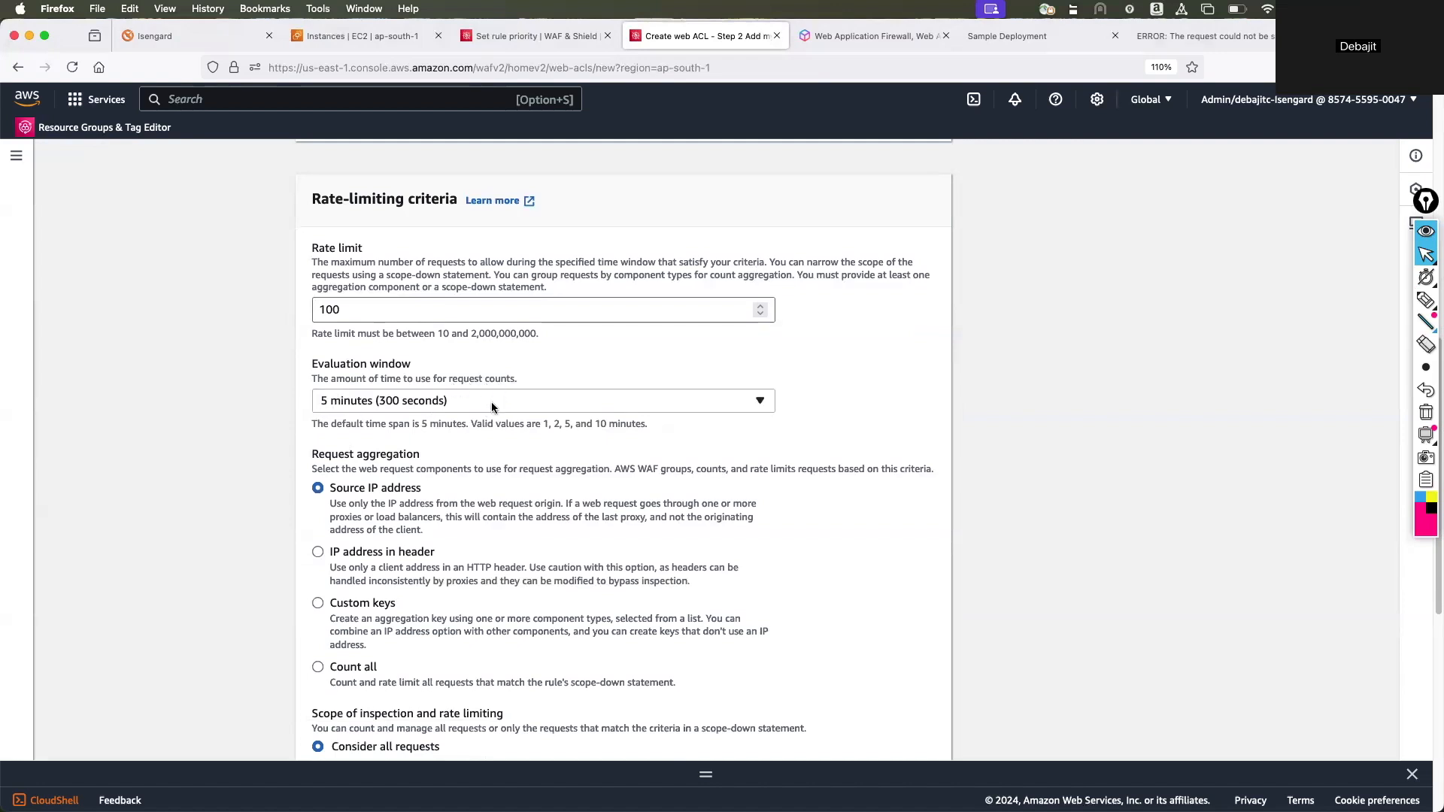
scroll(474, 500, "down", 10)
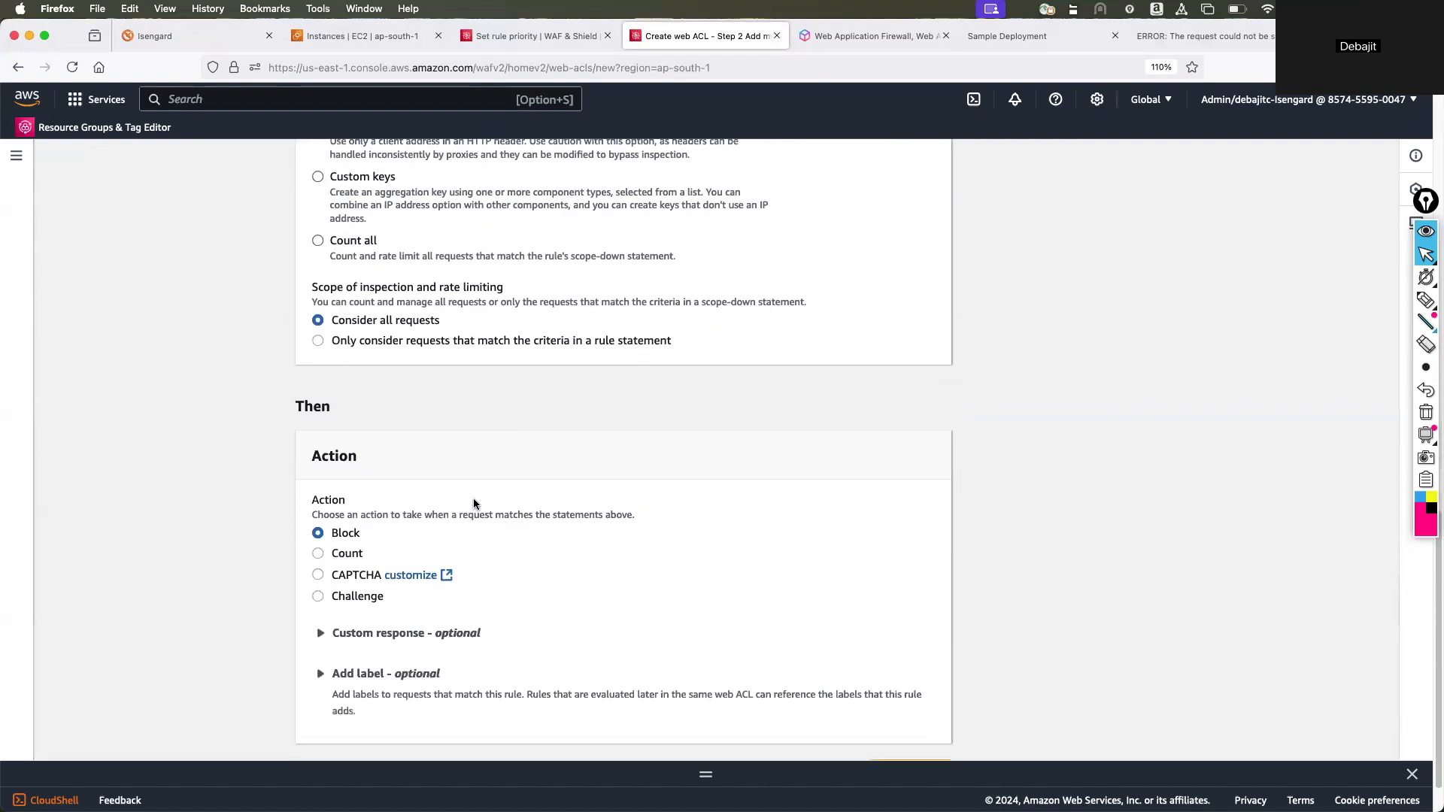
scroll(474, 504, "down", 2)
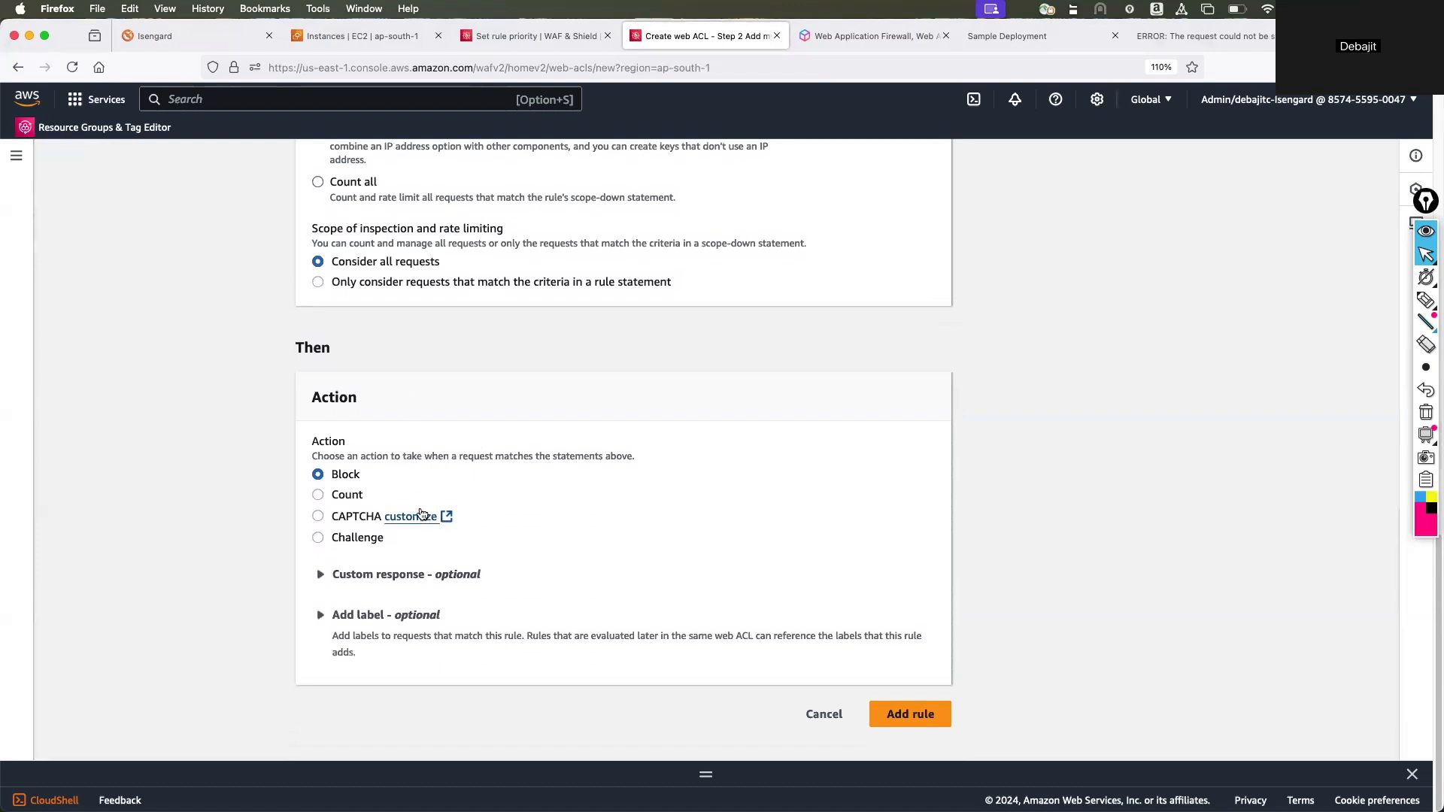
scroll(578, 474, "up", 20)
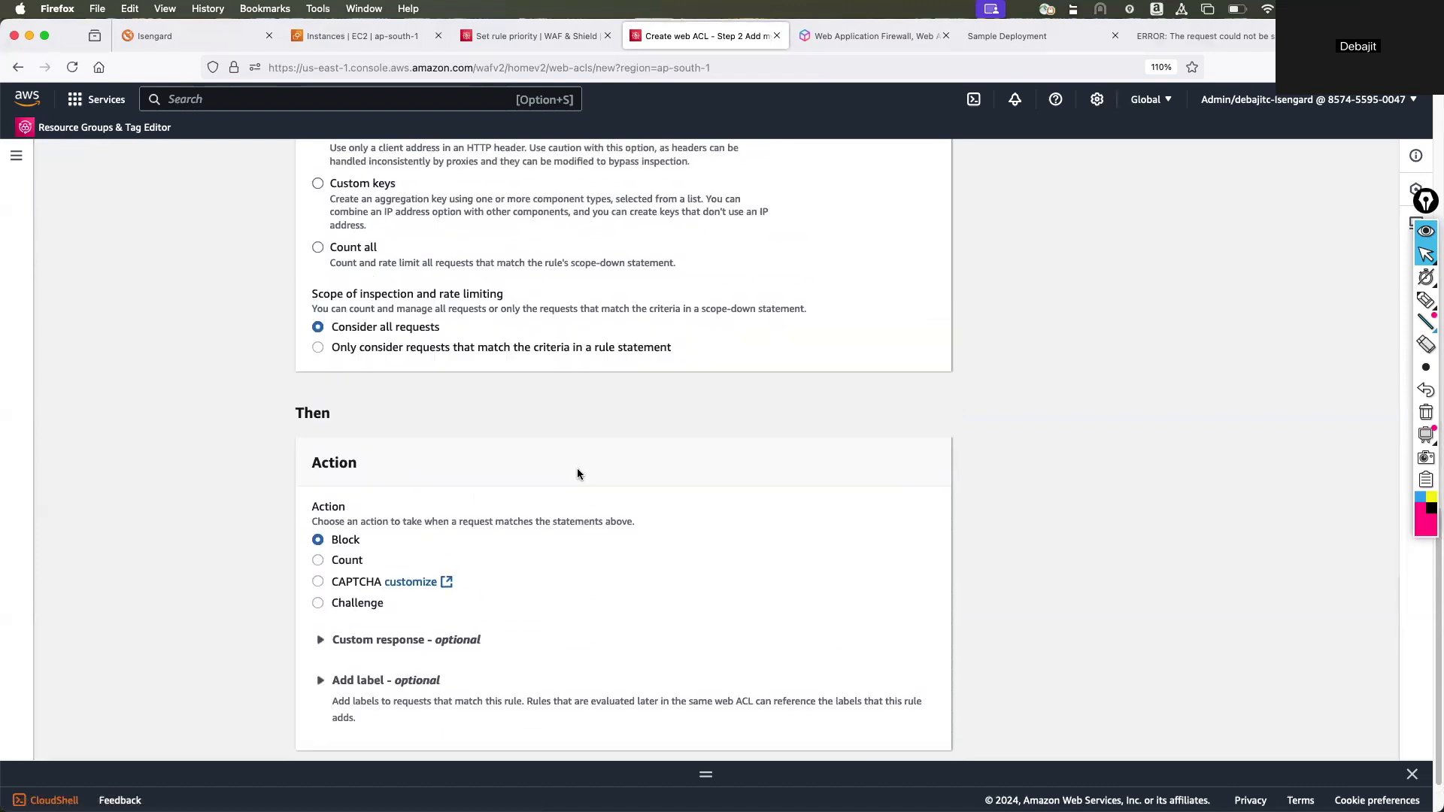
scroll(578, 473, "down", 20)
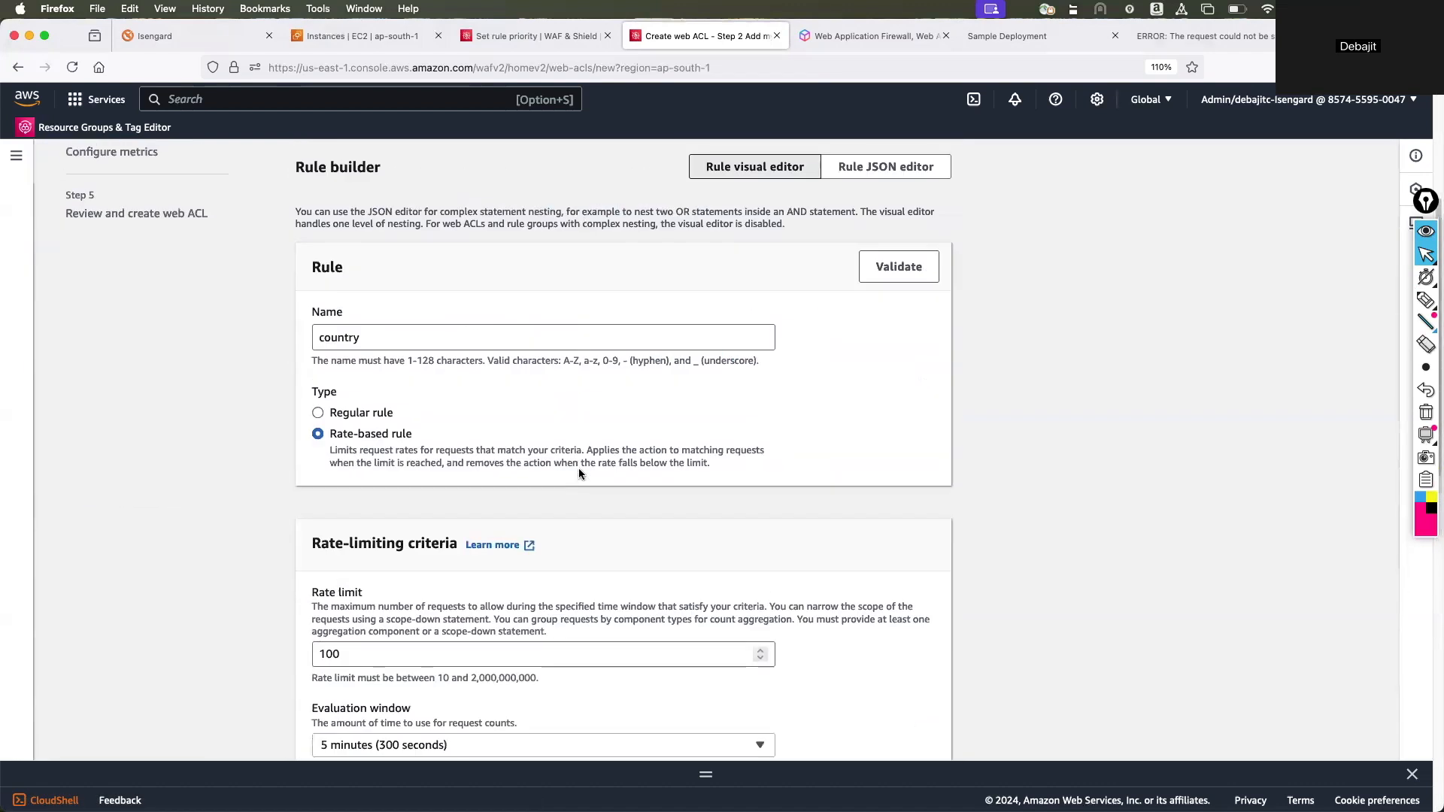
scroll(578, 474, "down", 3)
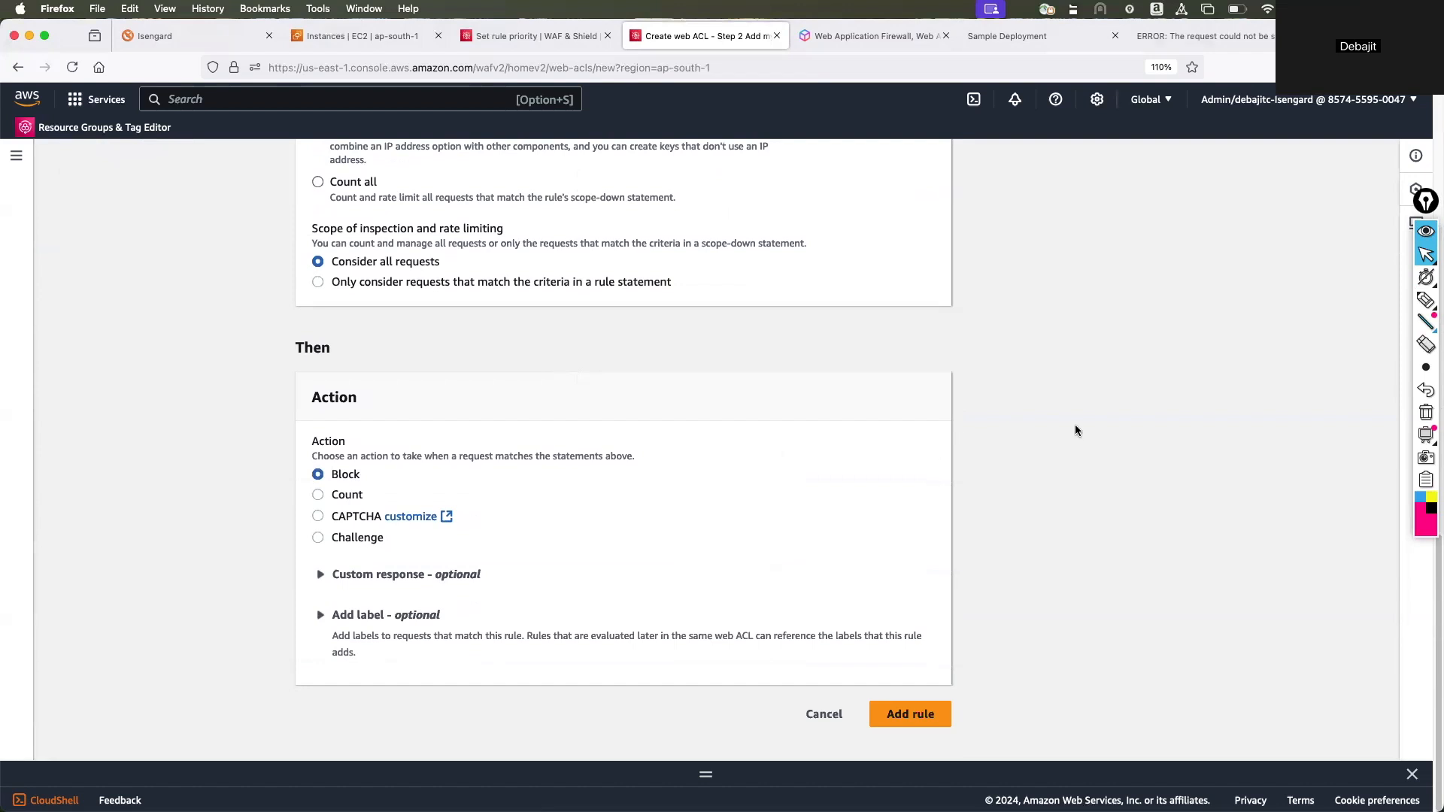
Mark the Block action with an arrow, an underline and a circle using the annotation pen, and return to the pointer.
left_click(1426, 300)
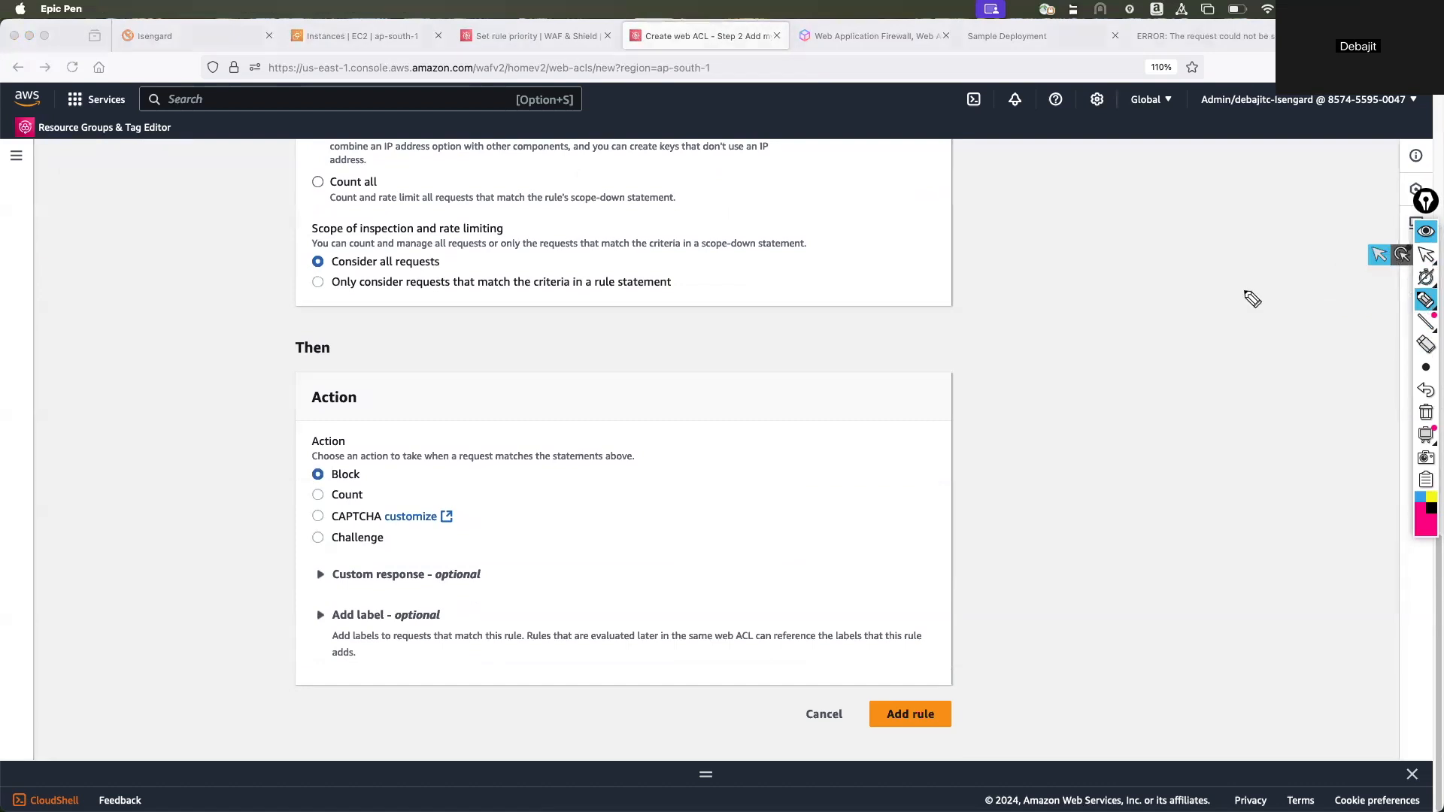
left_click(1426, 255)
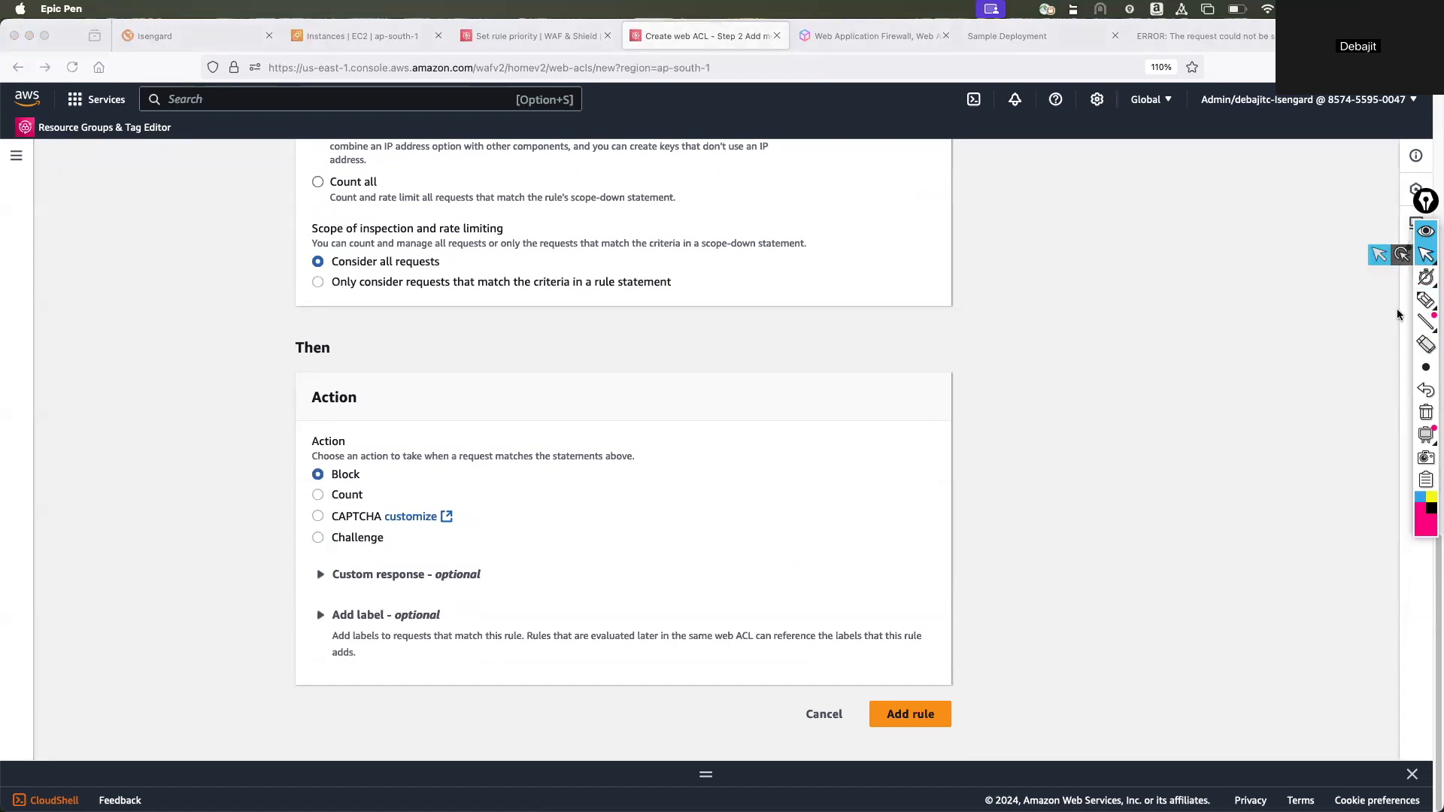
left_click(1427, 301)
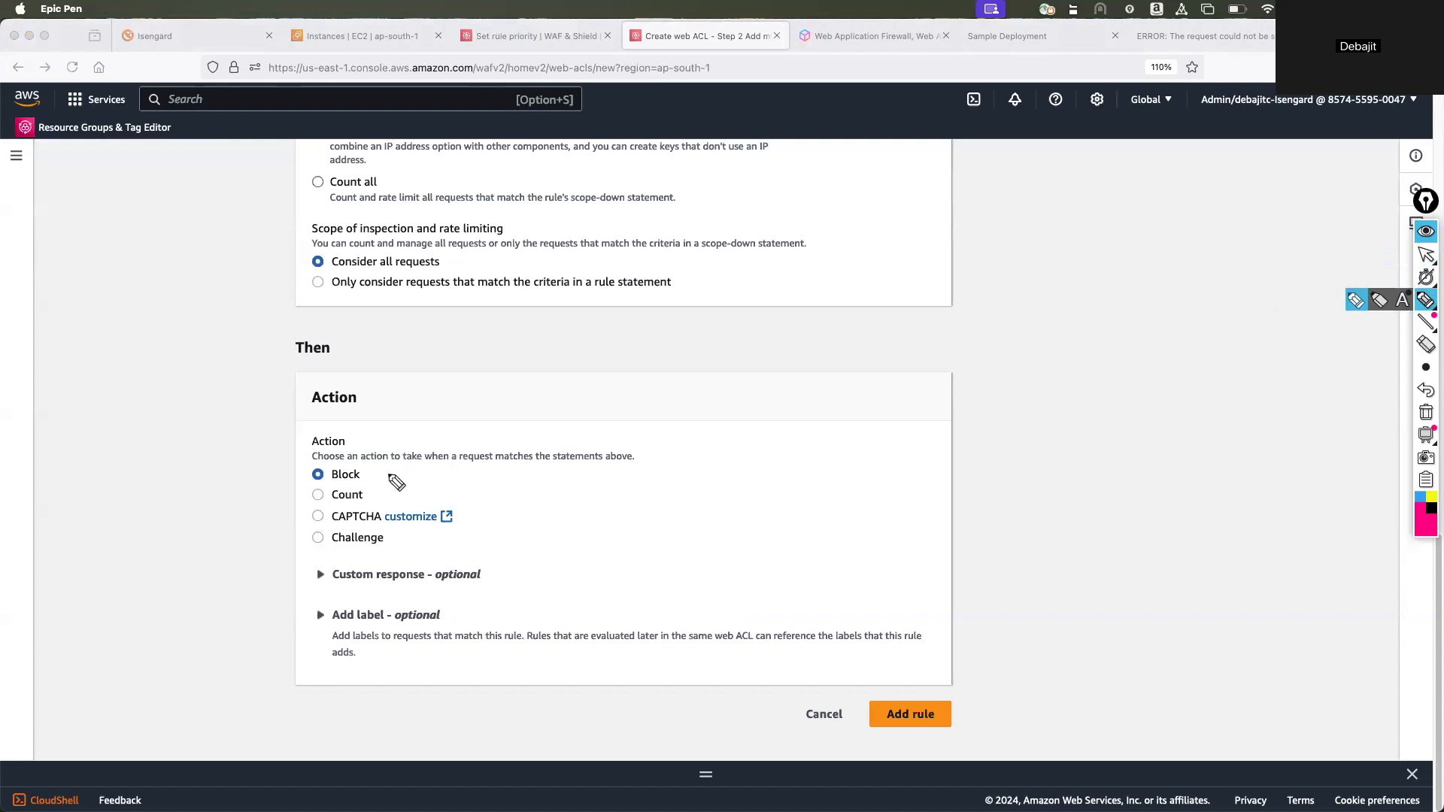
mouse_move(241, 487)
left_mouse_down()
mouse_move(297, 475)
mouse_move(292, 507)
left_mouse_up()
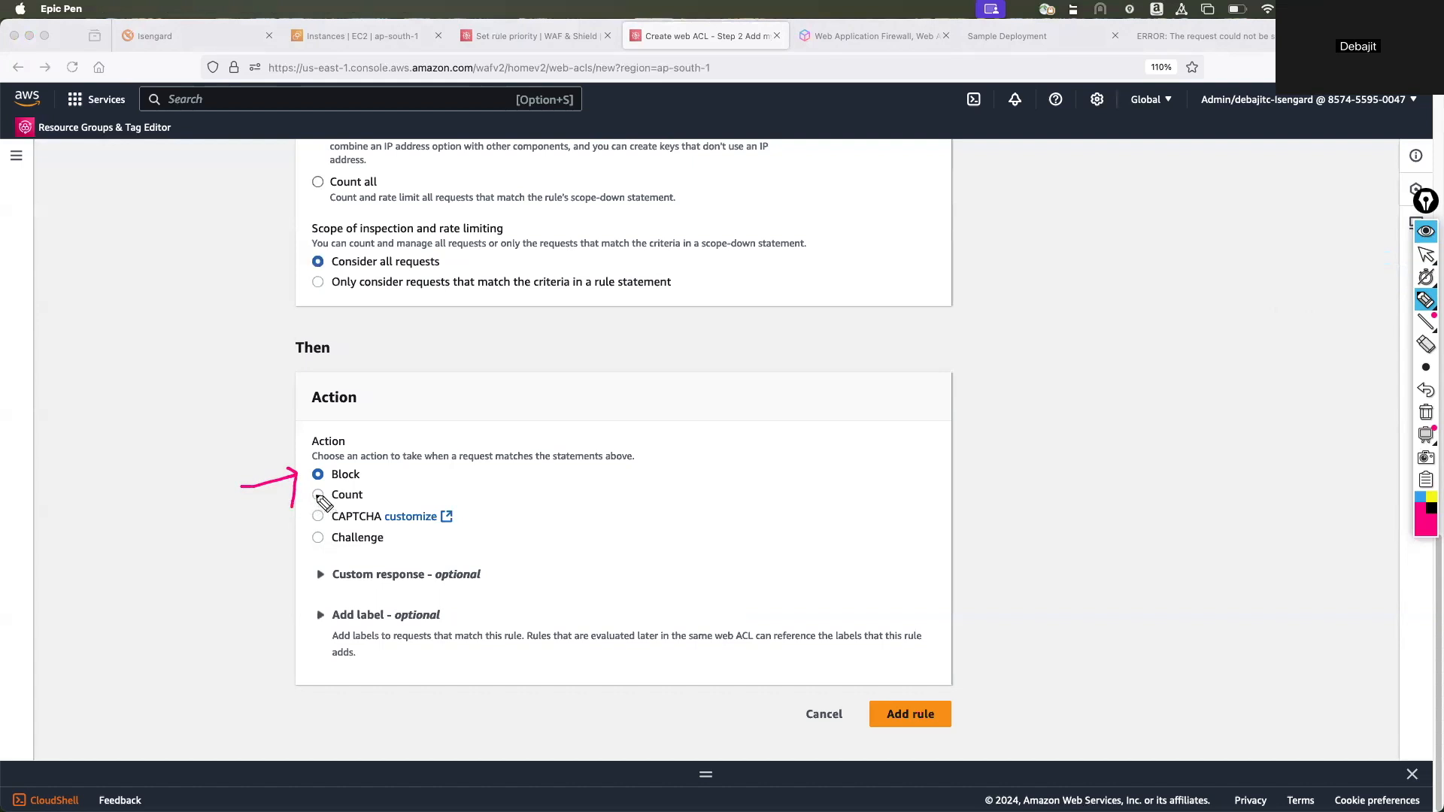
left_click_drag(309, 499, 366, 486)
mouse_move(312, 460)
left_mouse_down()
mouse_move(396, 478)
mouse_move(320, 447)
left_mouse_up()
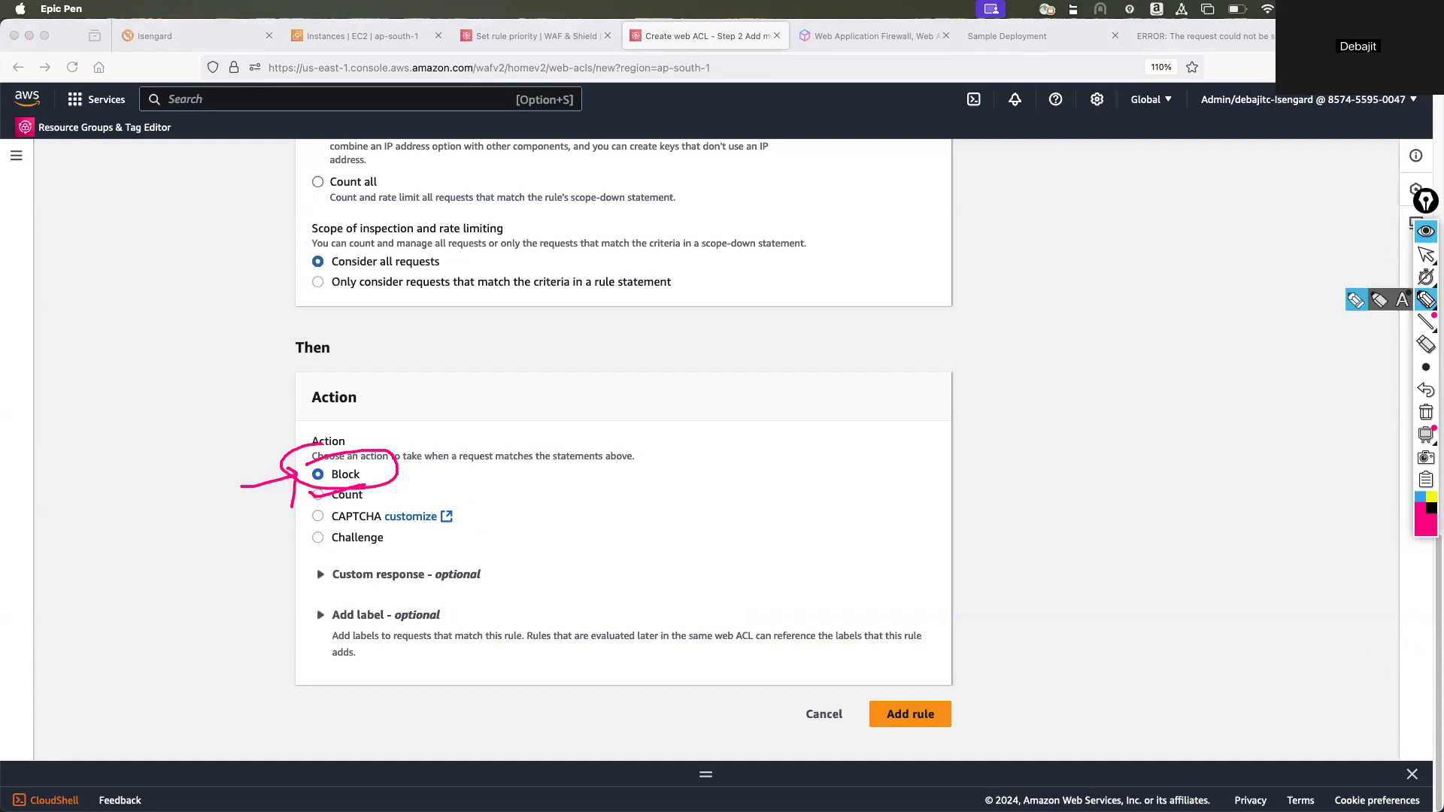
left_click(1425, 254)
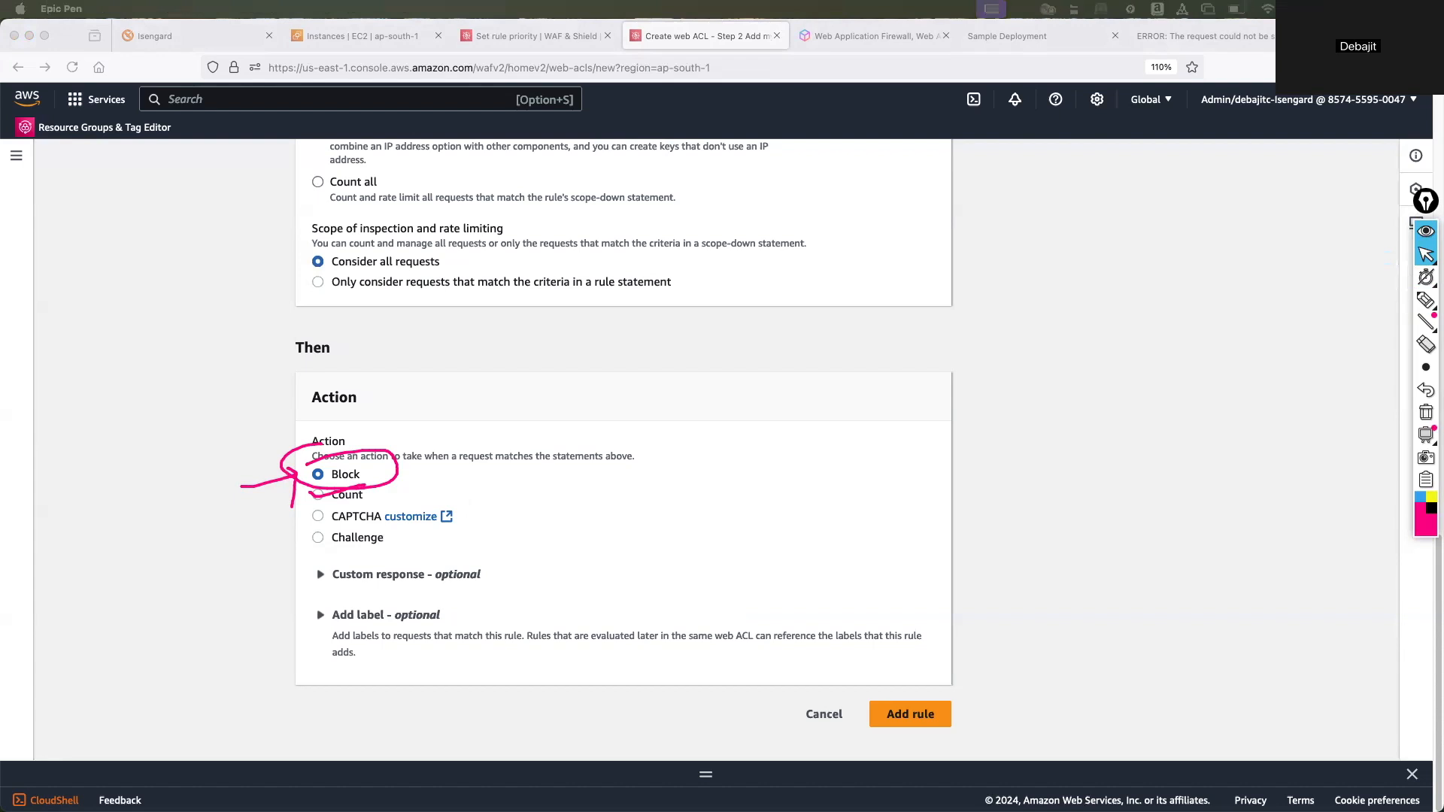
On the EC2 Instances page, stop the instances MyCodePipelineDemo and MyCodePipelineDemonew.
left_click(305, 42)
left_click(218, 347)
left_click(218, 347)
left_click(215, 365)
left_click(215, 345)
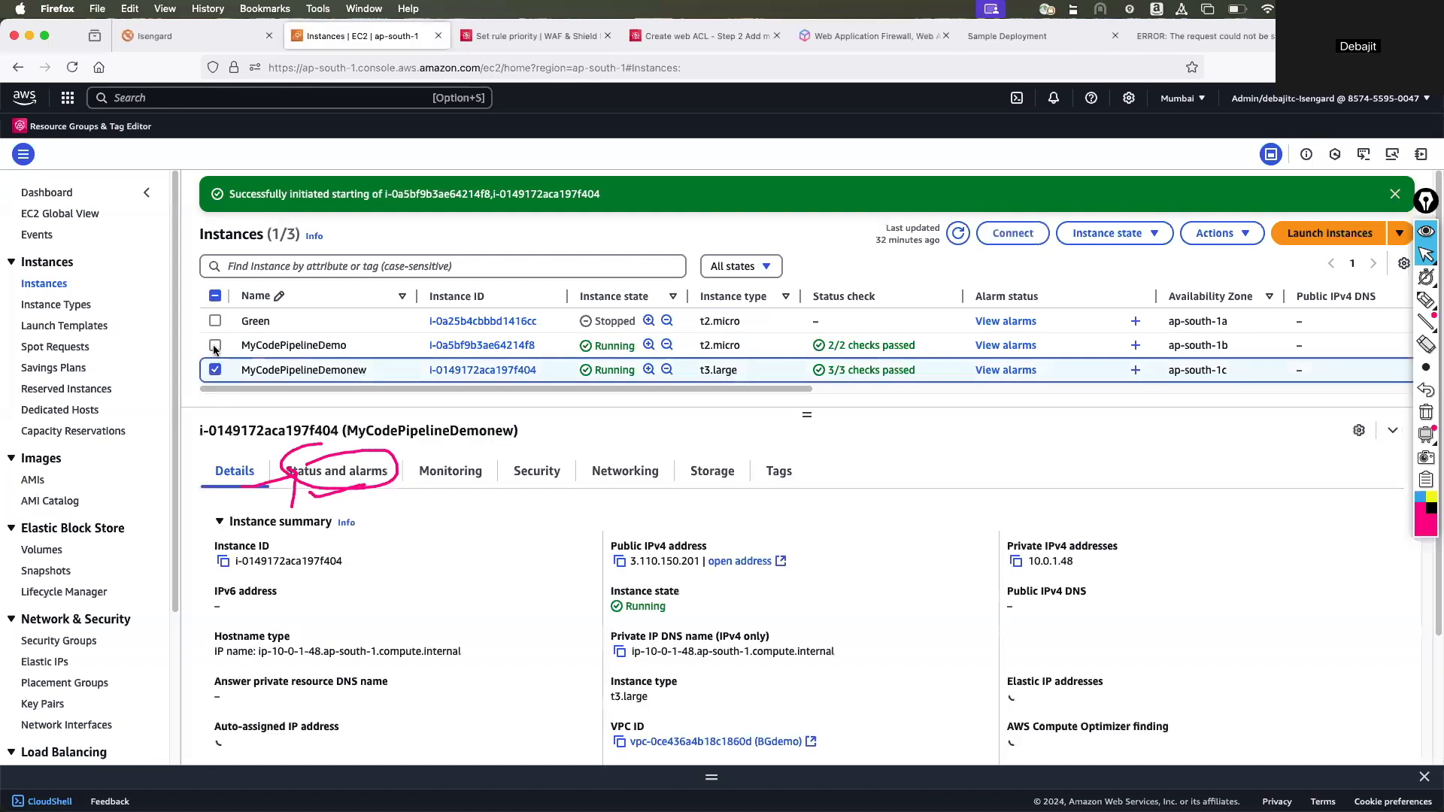
left_click(1108, 234)
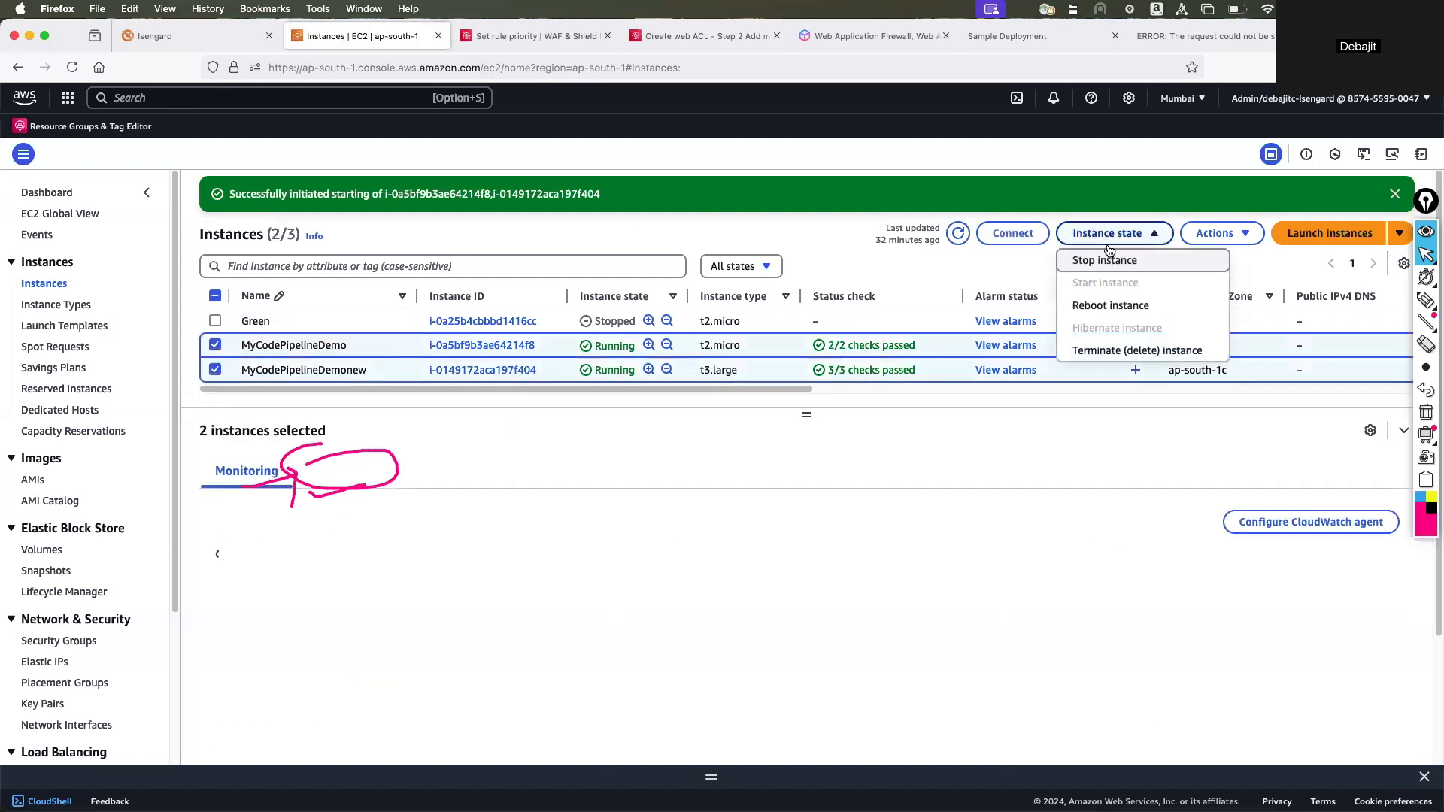
left_click(1094, 266)
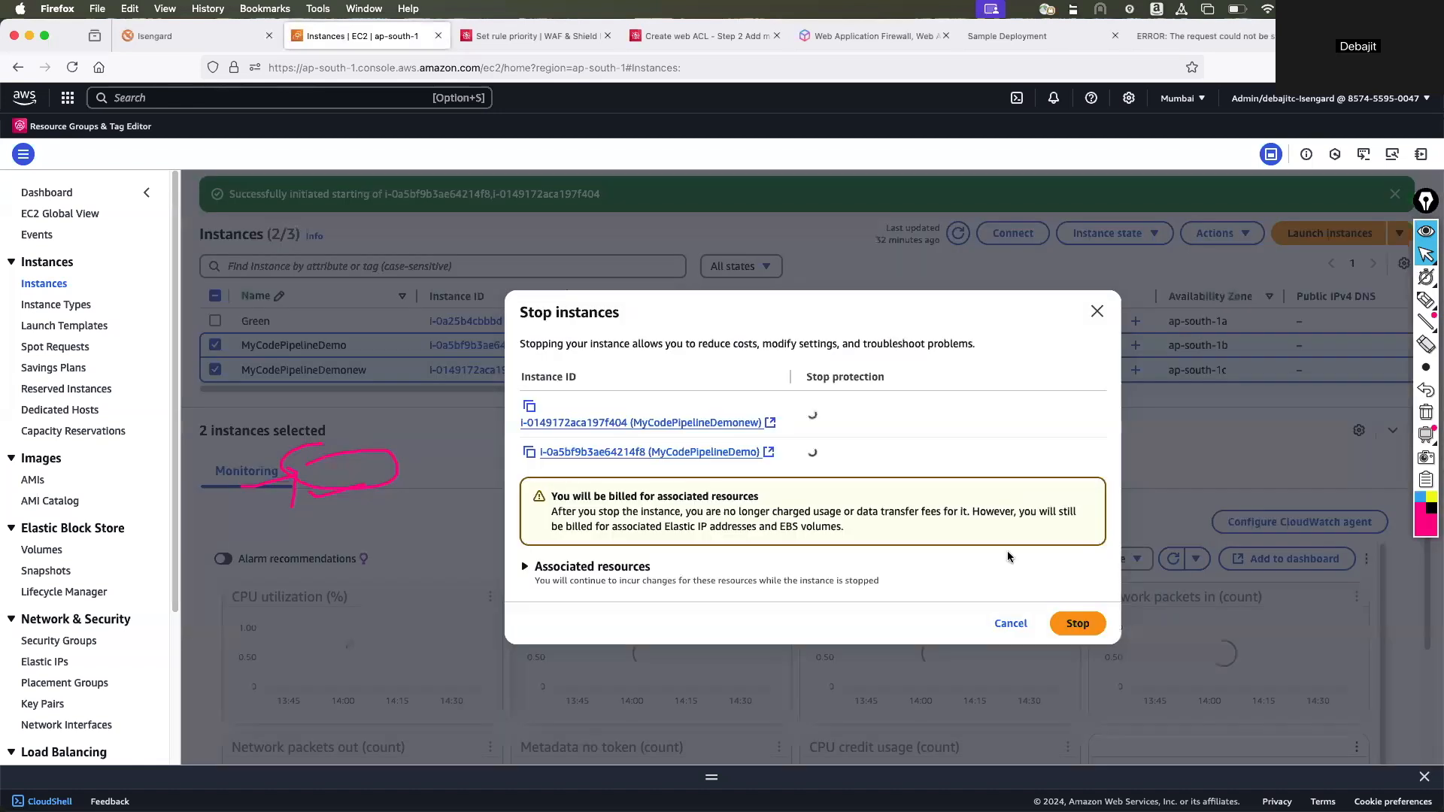
left_click(1076, 625)
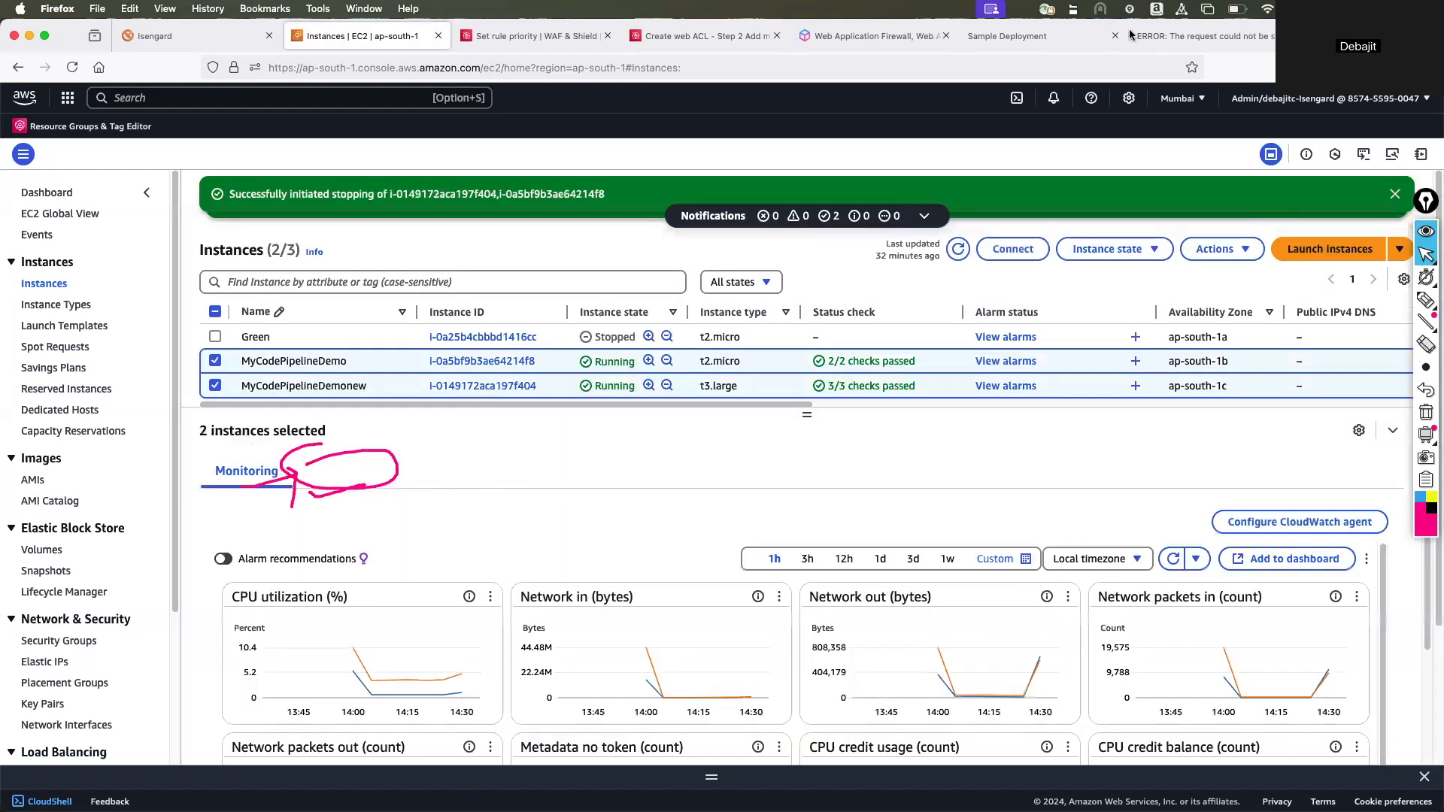
Return to the Create web ACL page and clear the pen marks around the Block action.
left_click(494, 38)
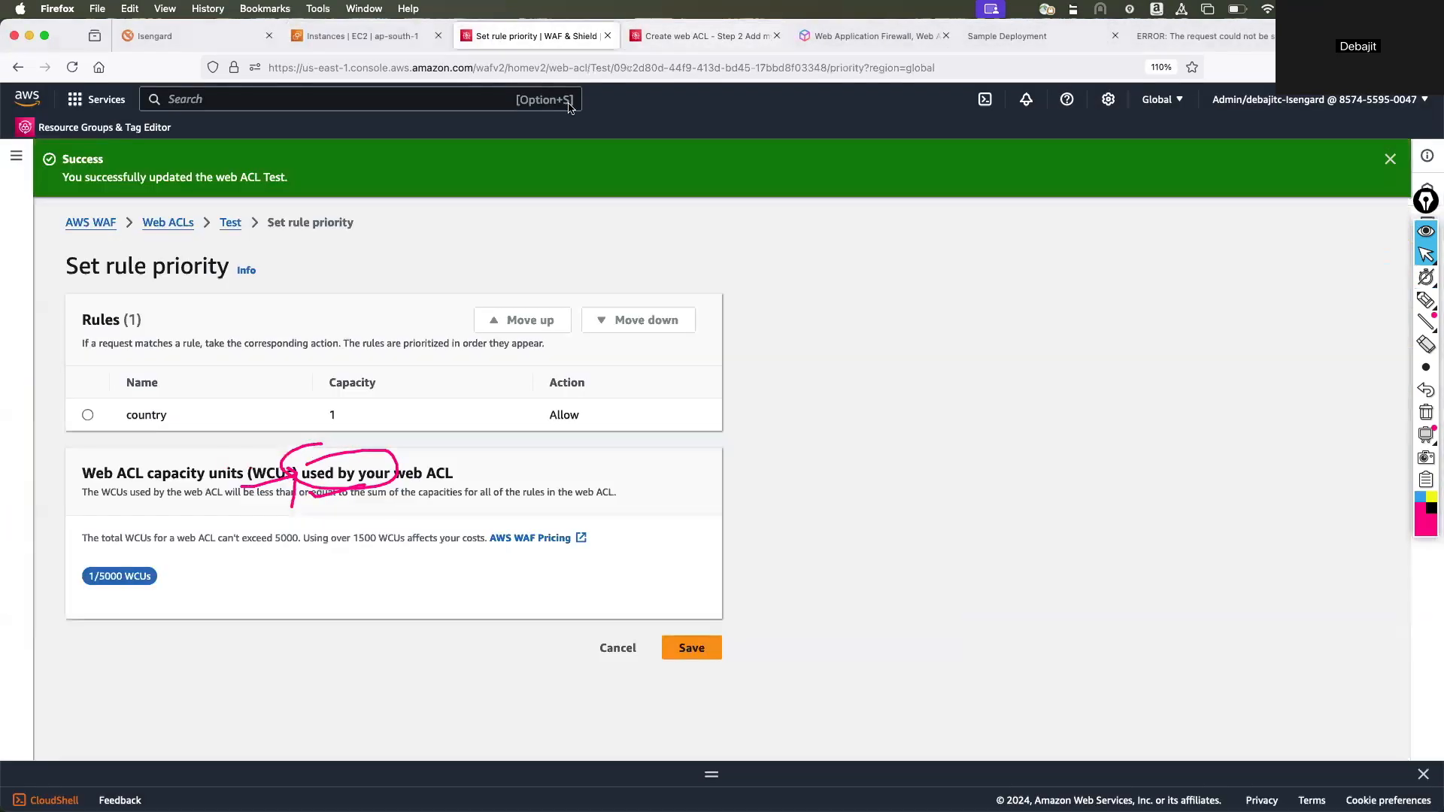
left_click(736, 37)
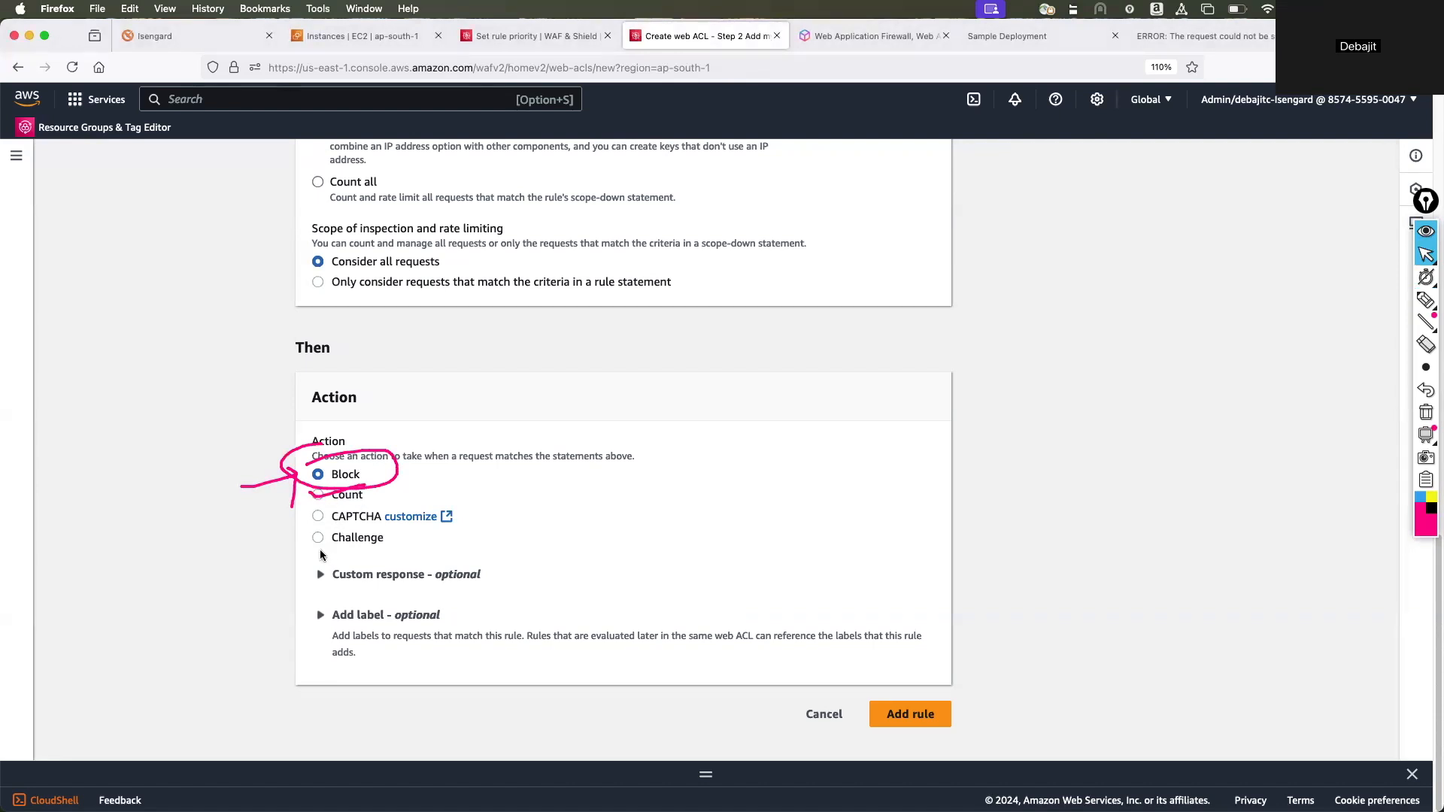
left_click(1425, 413)
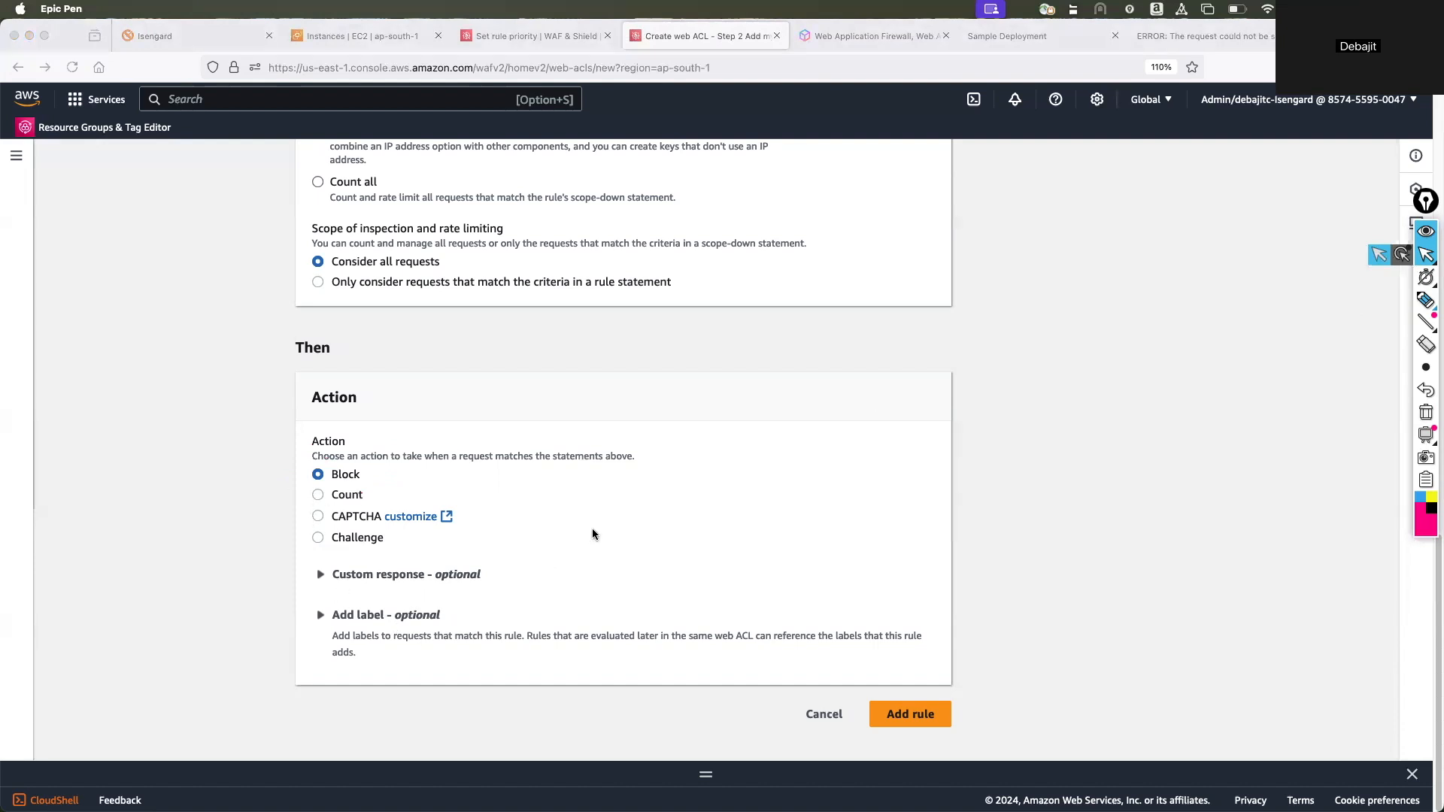
Check the optional custom response section of the rule's Block action and leave it collapsed.
left_click(323, 584)
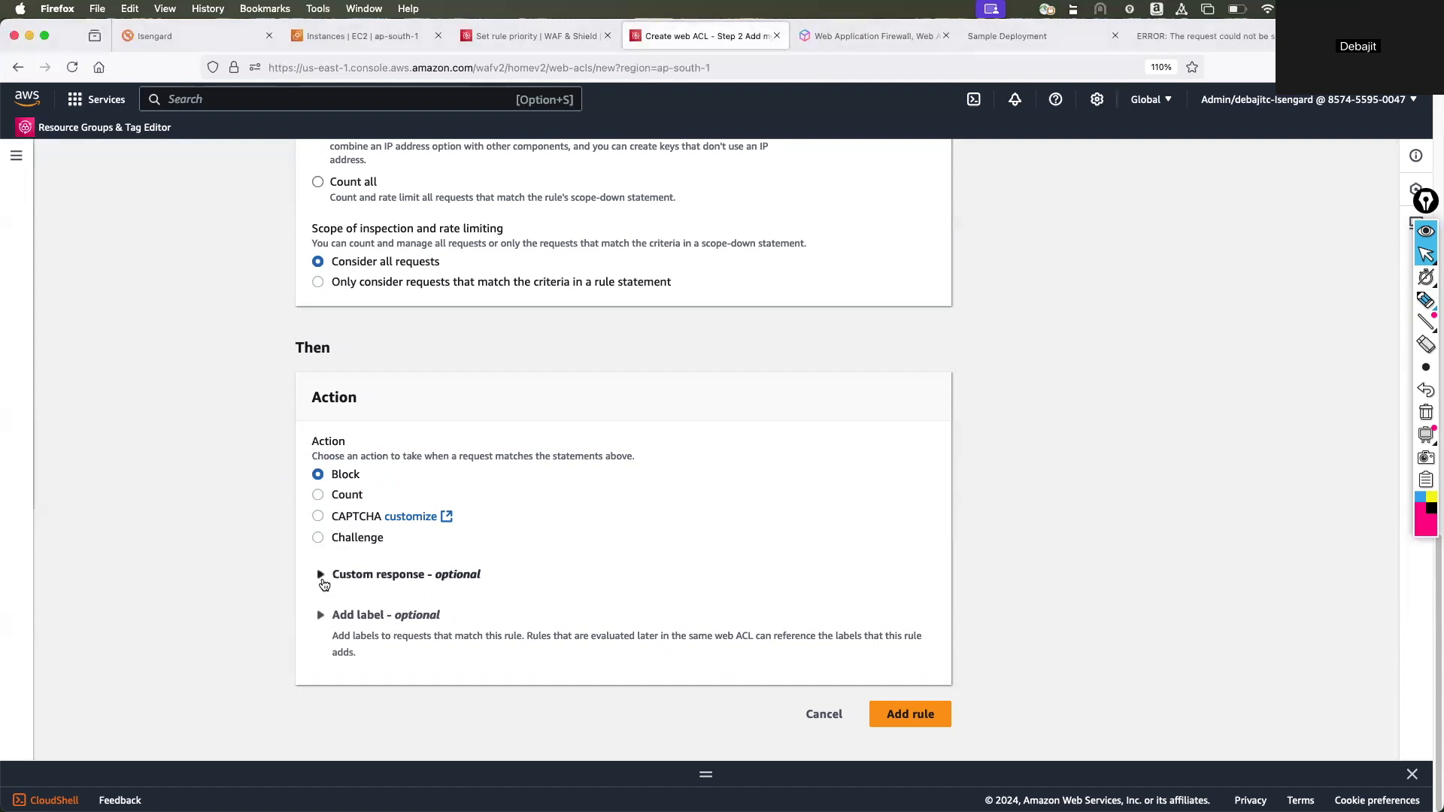
left_click(323, 582)
left_click(323, 580)
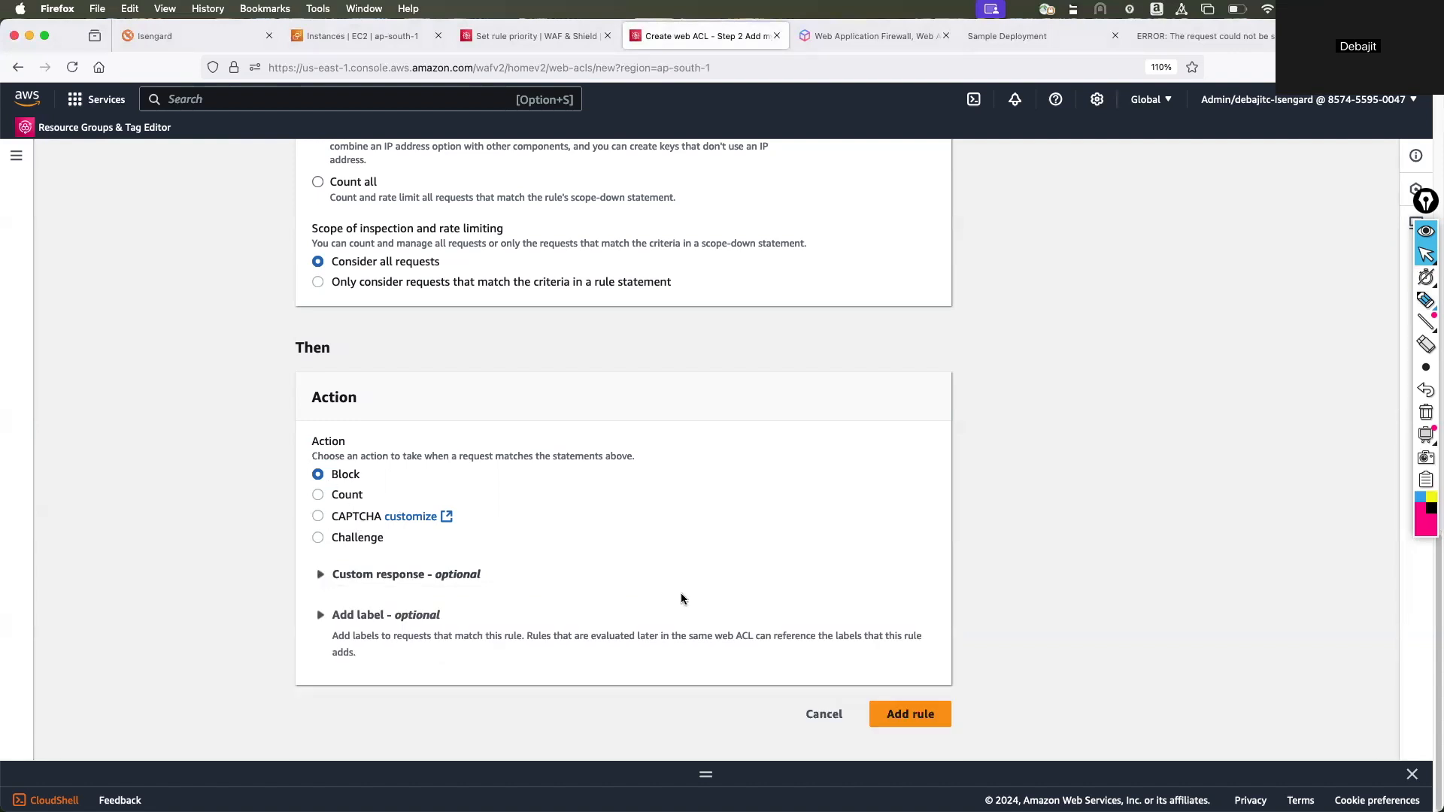
Switch the rule type to IP set and look through its name, IP set, originating address and action options.
scroll(680, 592, "up", 10)
scroll(752, 560, "up", 5)
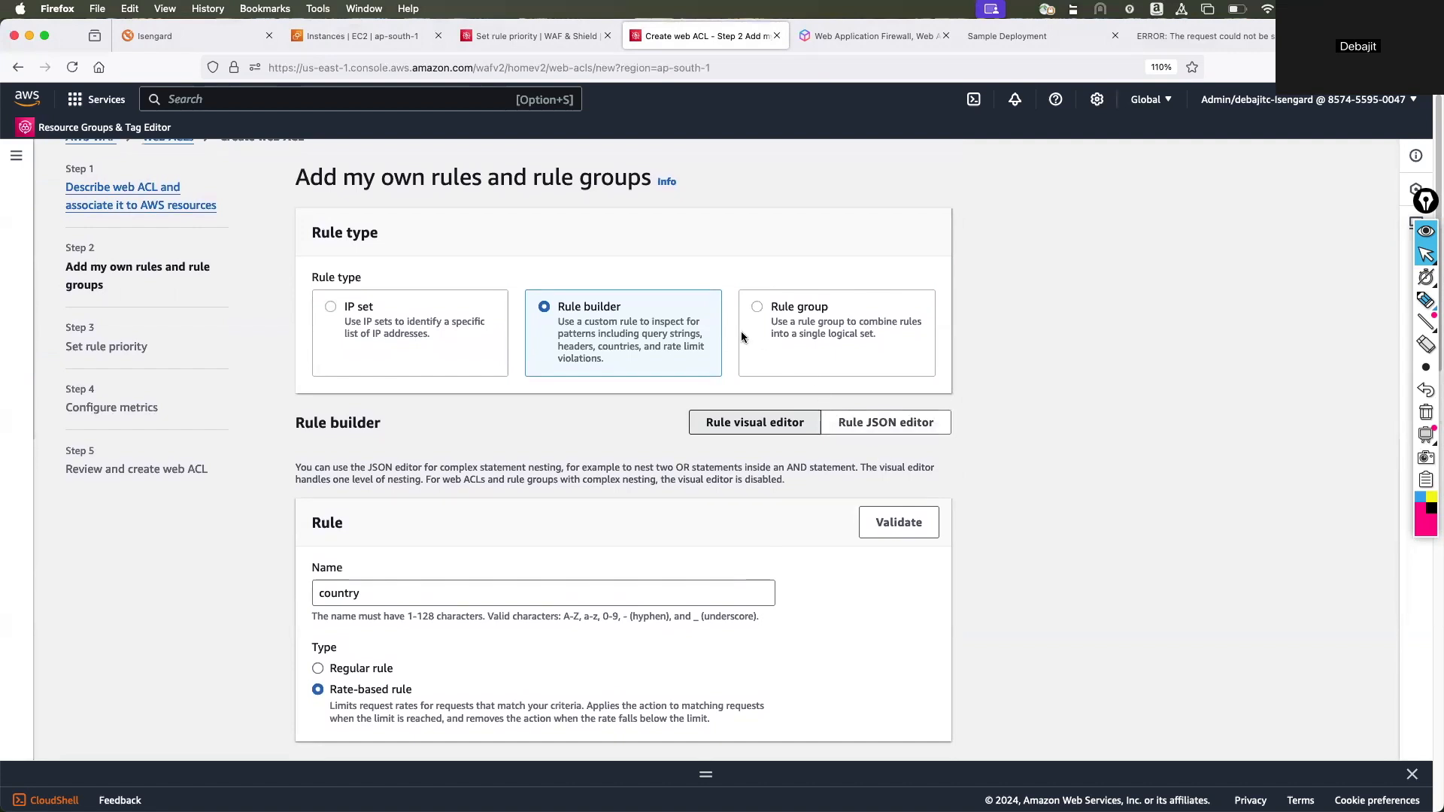
left_click(328, 305)
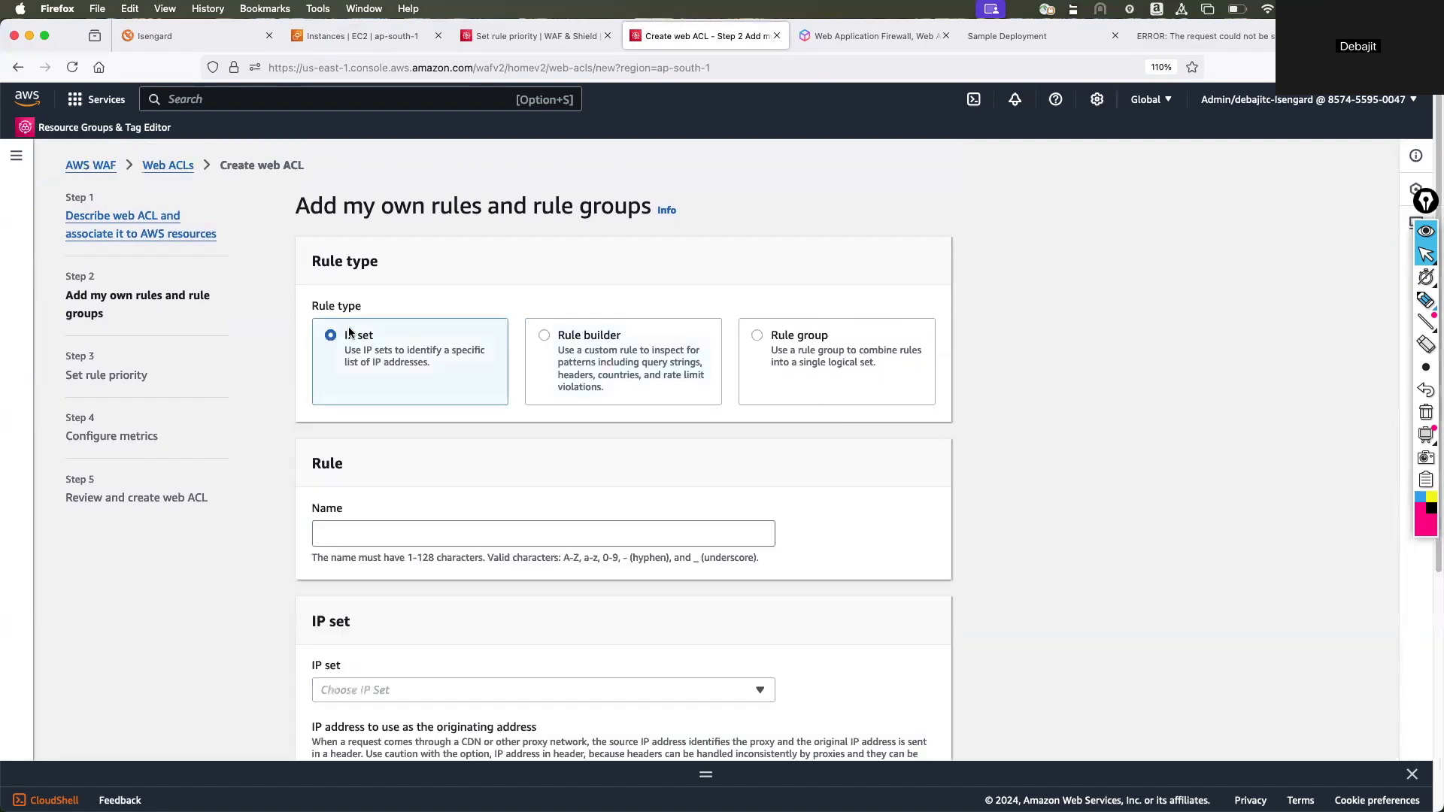
scroll(573, 495, "down", 5)
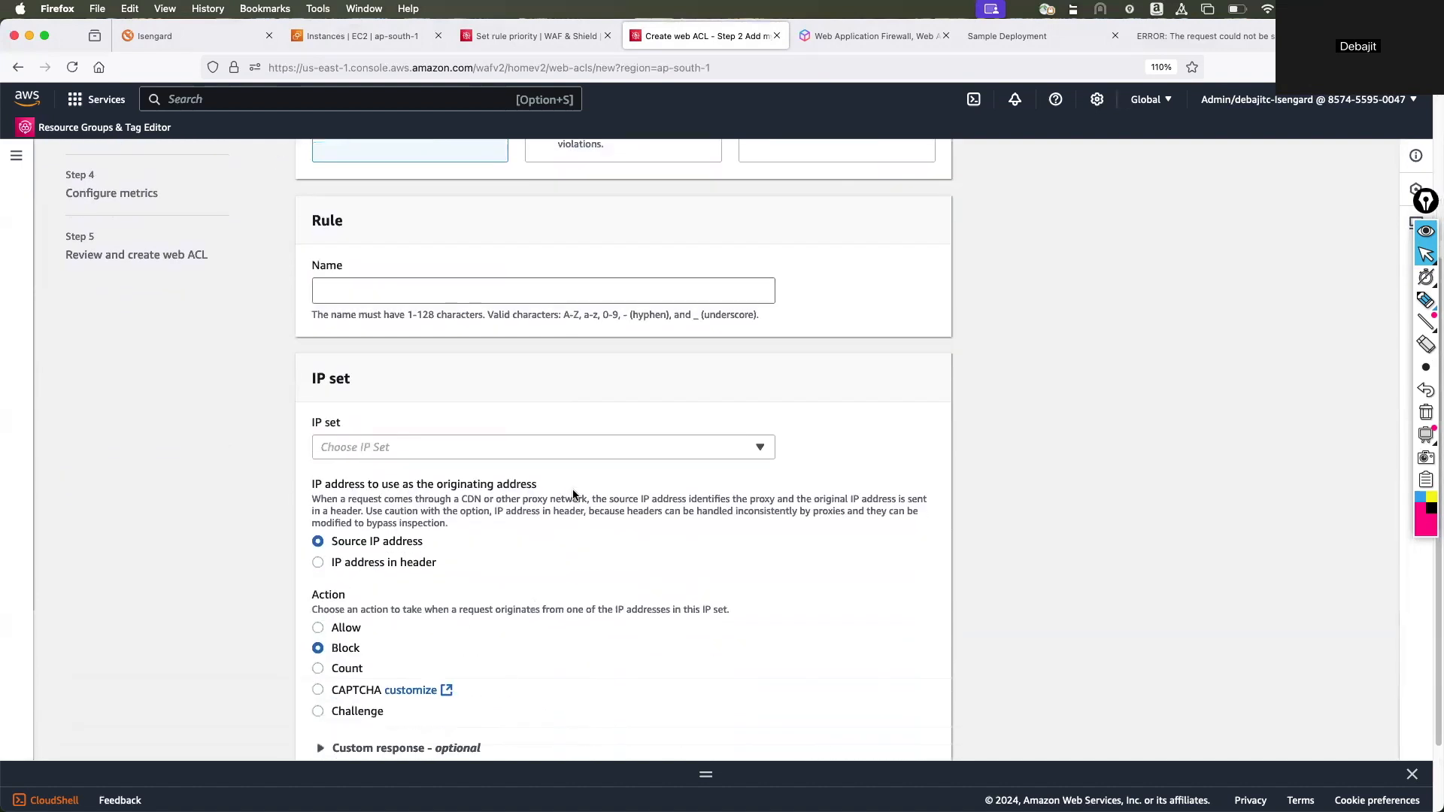
scroll(571, 489, "down", 1)
left_click(532, 395)
left_click(586, 479)
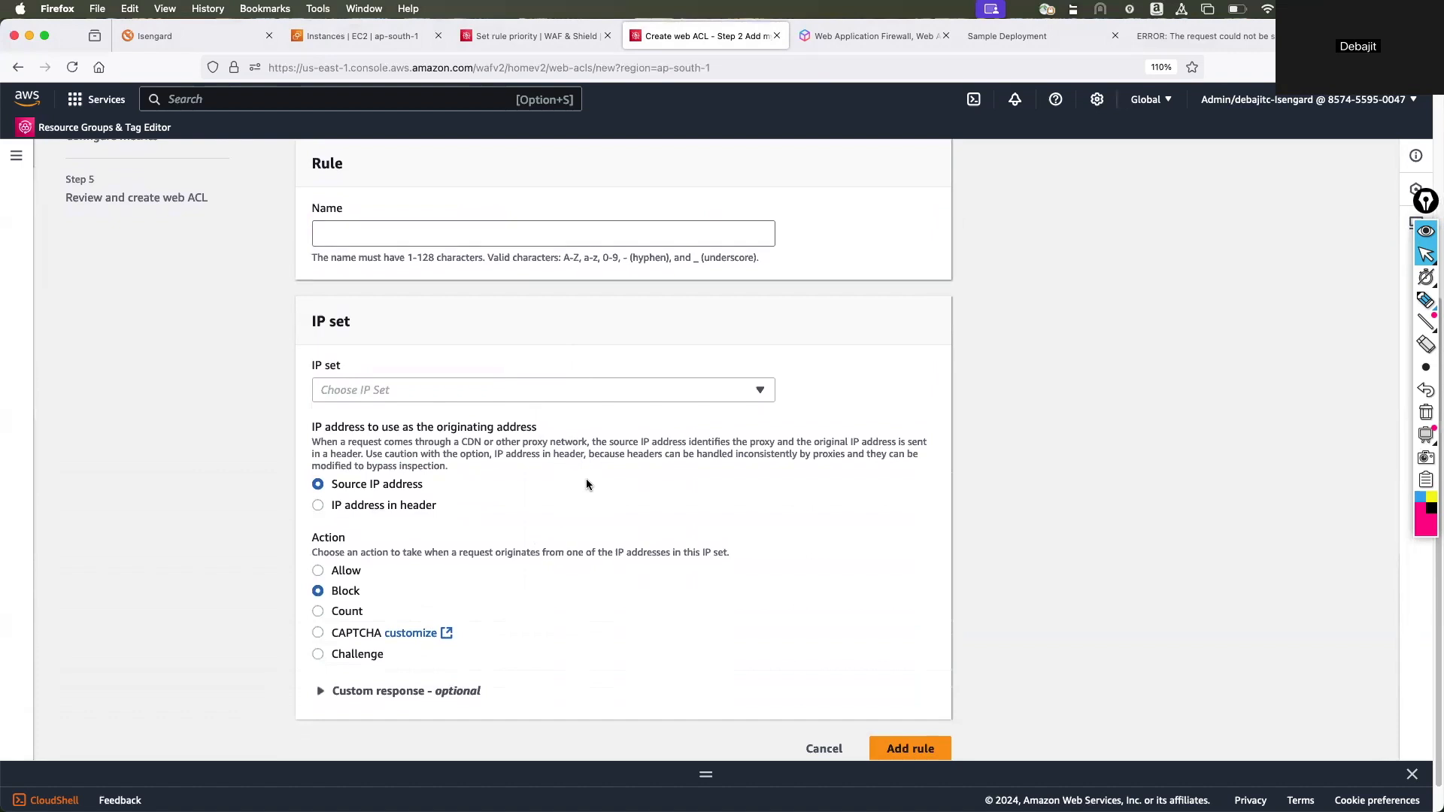
Highlight the explanation of the originating IP address and review the IP set rule's remaining settings.
left_click_drag(312, 442, 874, 441)
left_click_drag(346, 453, 391, 454)
scroll(403, 414, "up", 3)
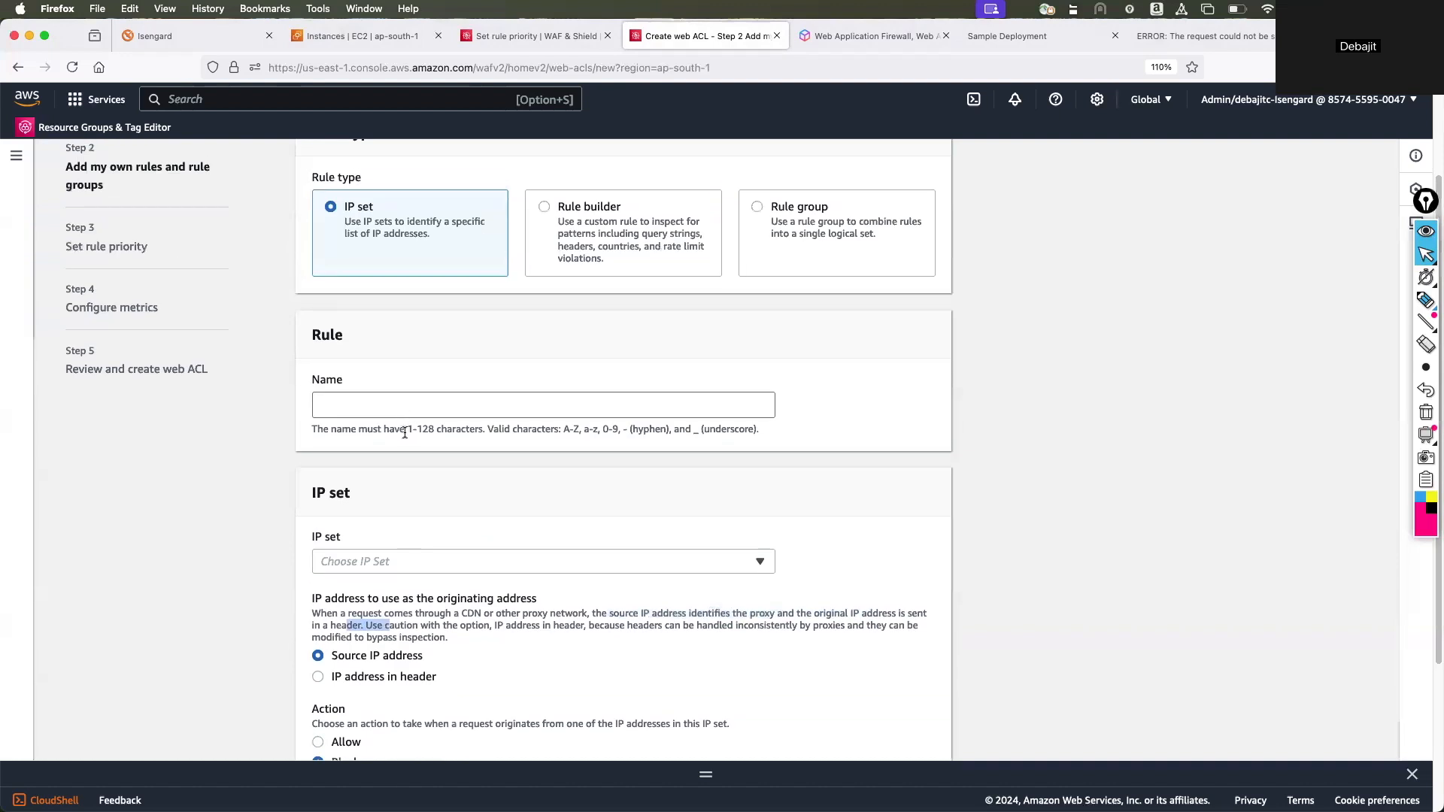
scroll(406, 440, "up", 1)
scroll(407, 555, "down", 4)
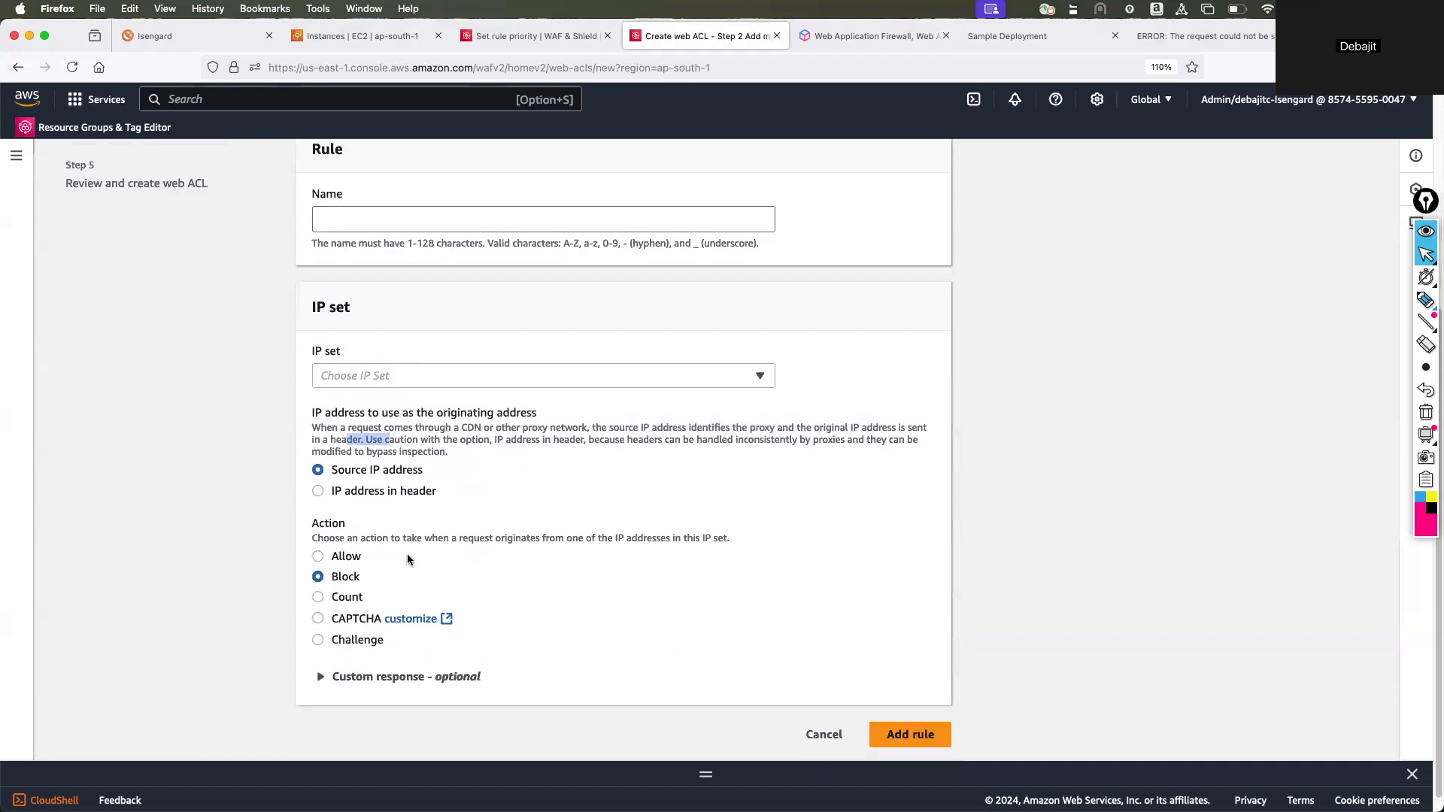
Change the rule type to Rule group and examine its name, rule group selection and override action options.
scroll(516, 494, "up", 5)
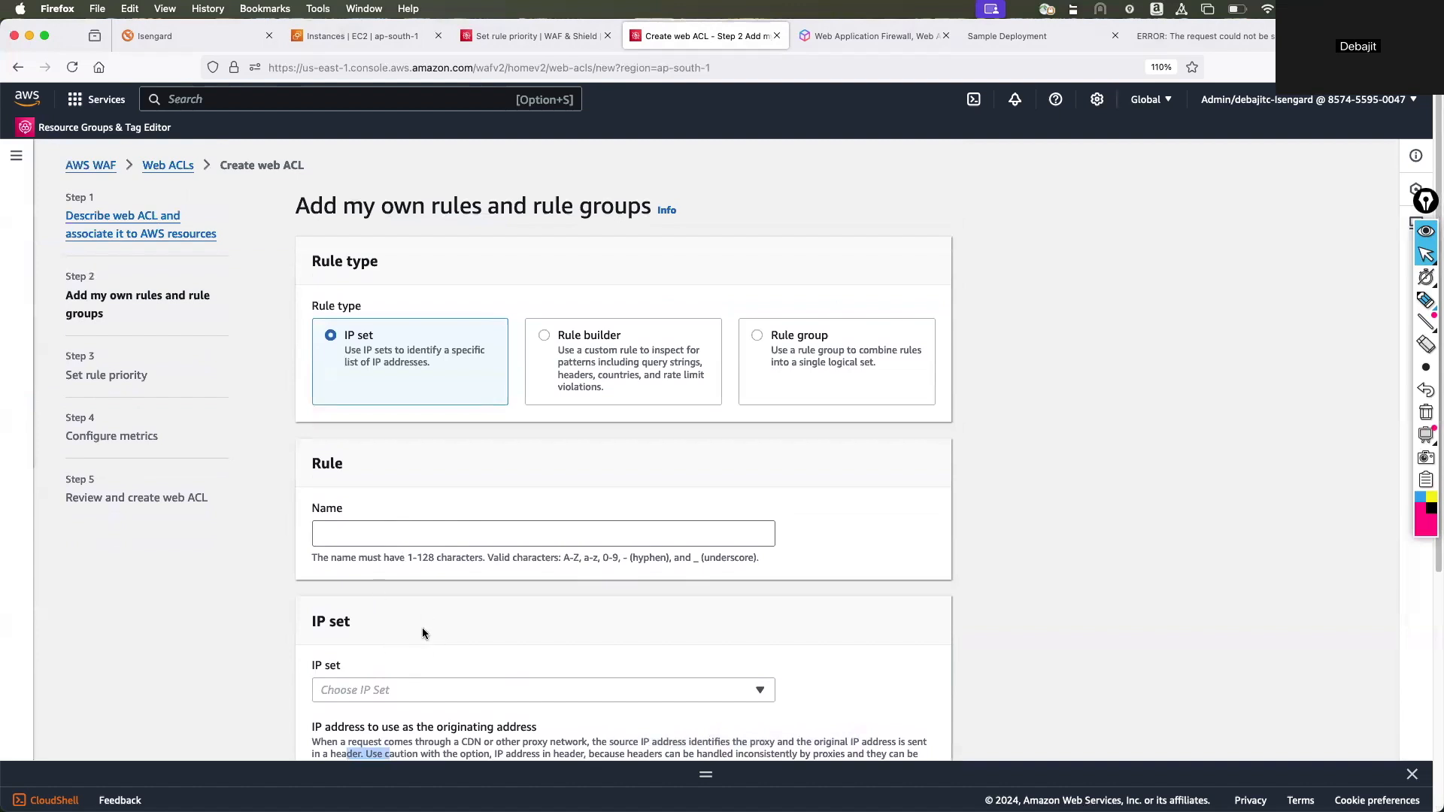
left_click(770, 358)
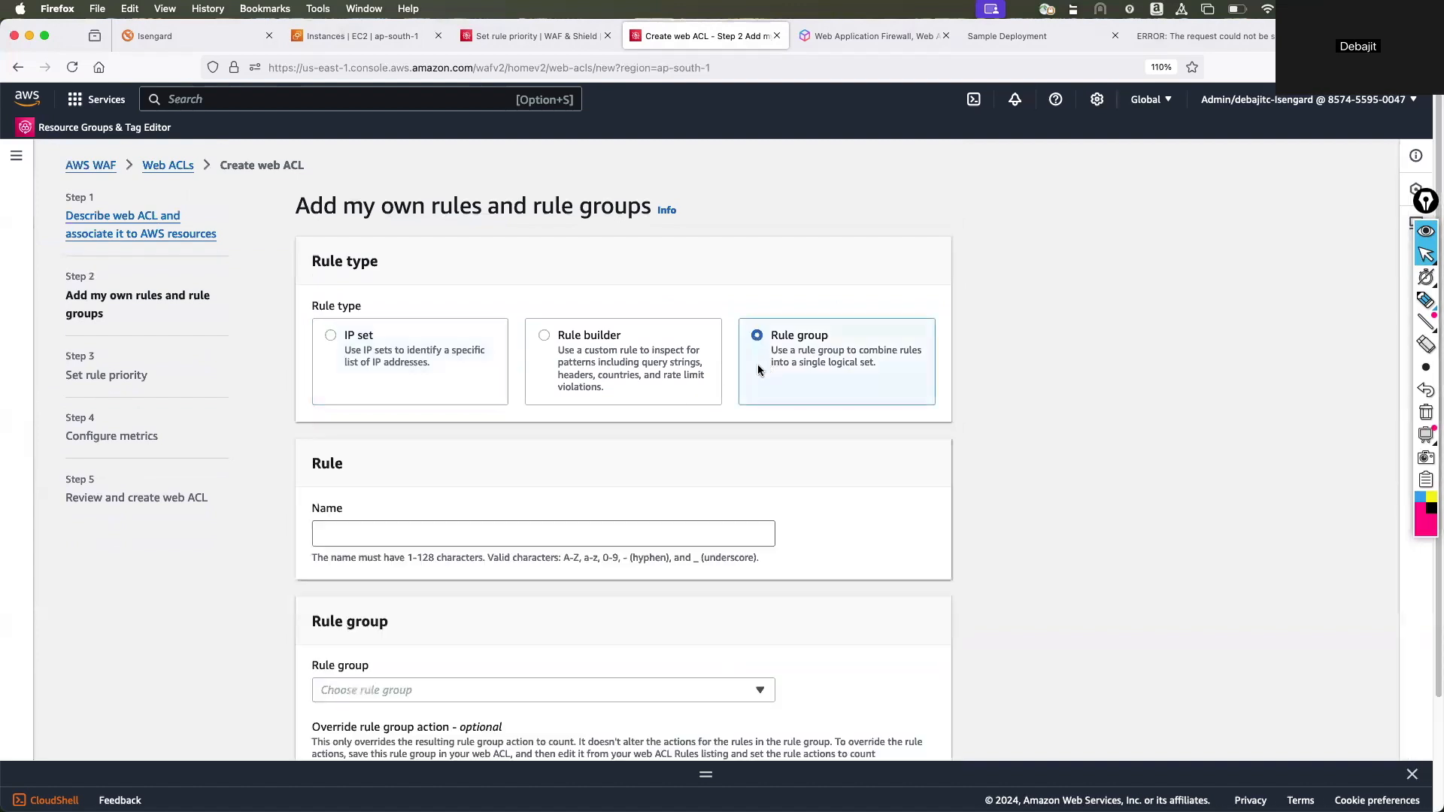
scroll(392, 515, "down", 1)
scroll(392, 516, "down", 3)
left_click(408, 567)
left_click(413, 565)
scroll(412, 538, "up", 4)
left_click(401, 535)
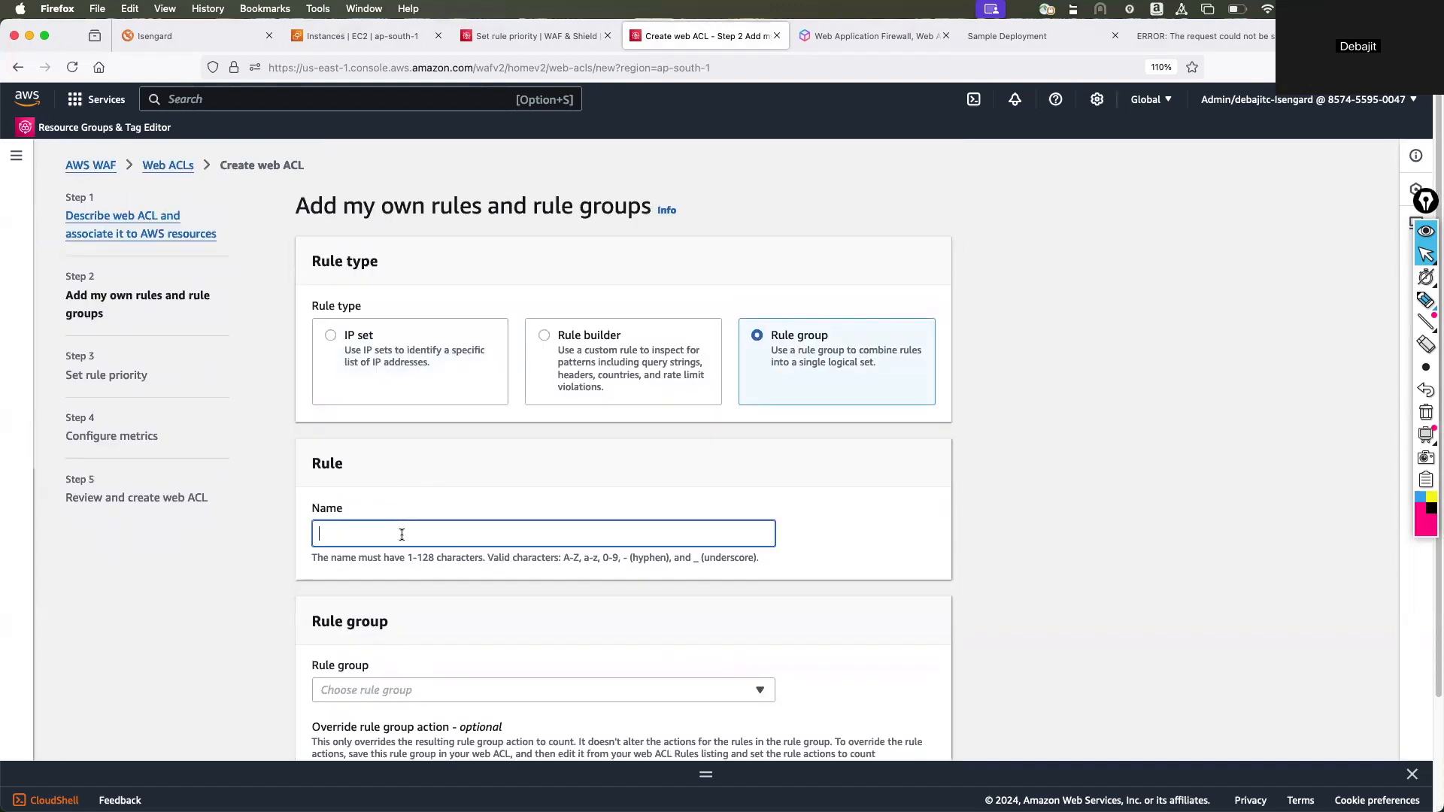
scroll(406, 534, "down", 3)
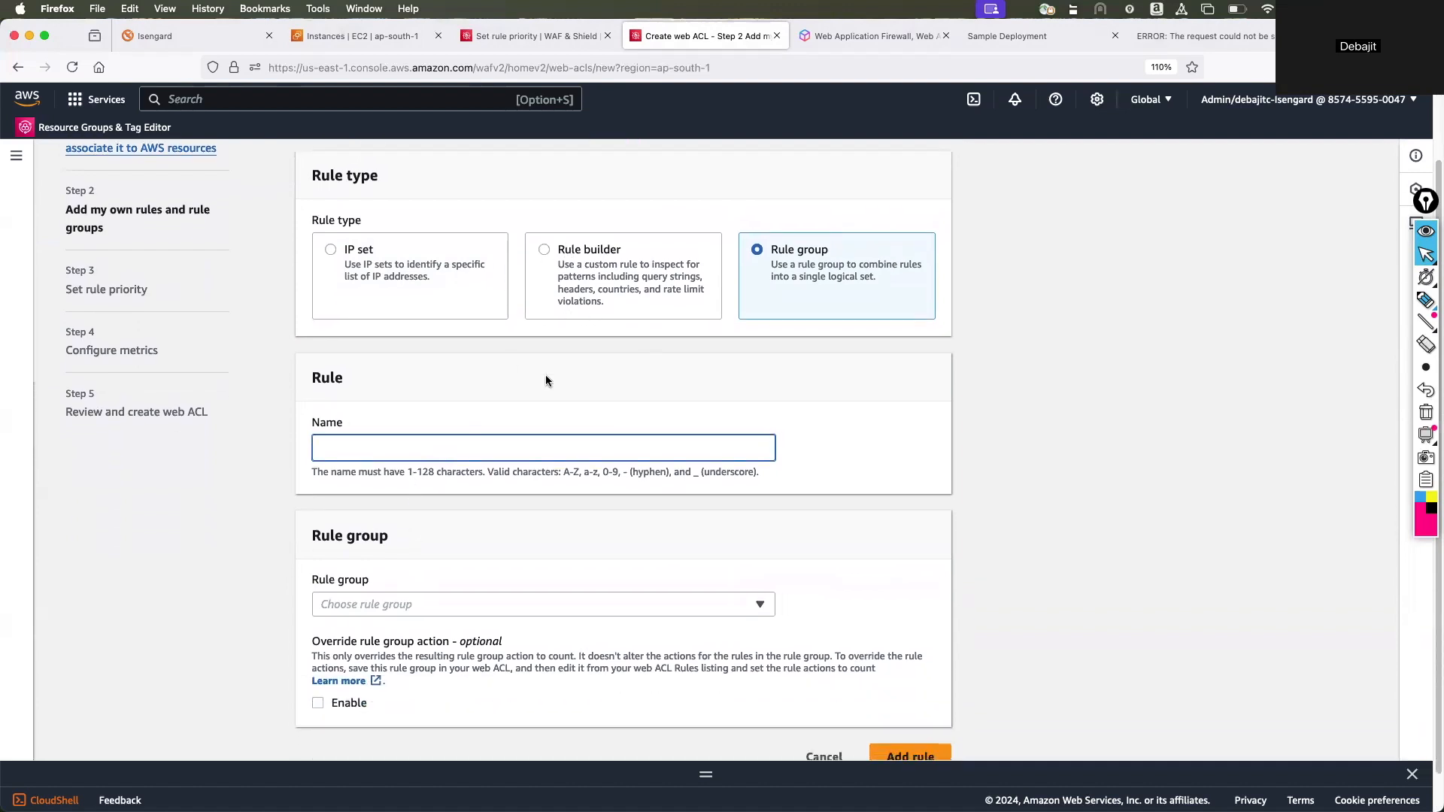
scroll(582, 427, "down", 2)
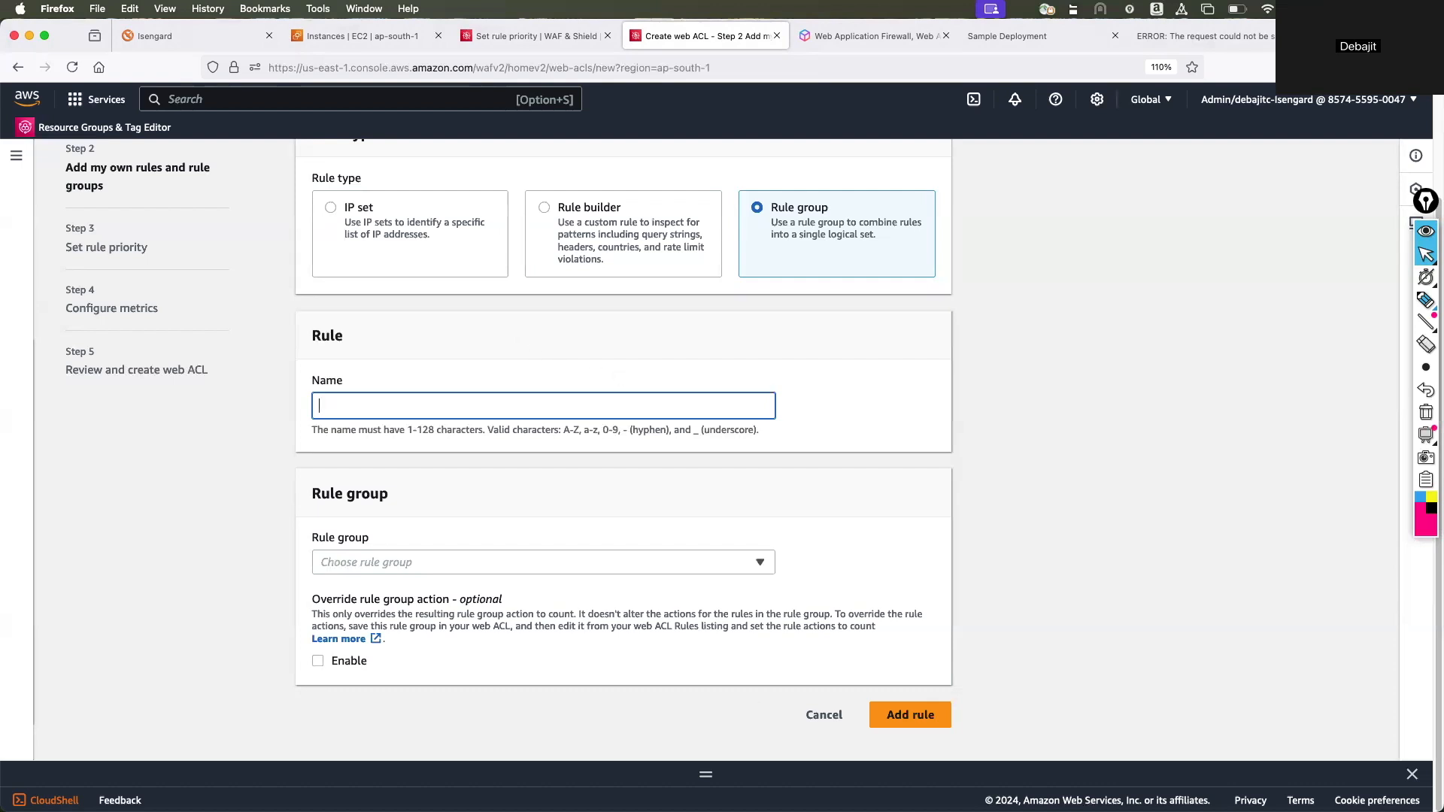
Mark the Rule group option's description with the pen, clear the mark and cancel adding the custom rule.
key("super+Tab")
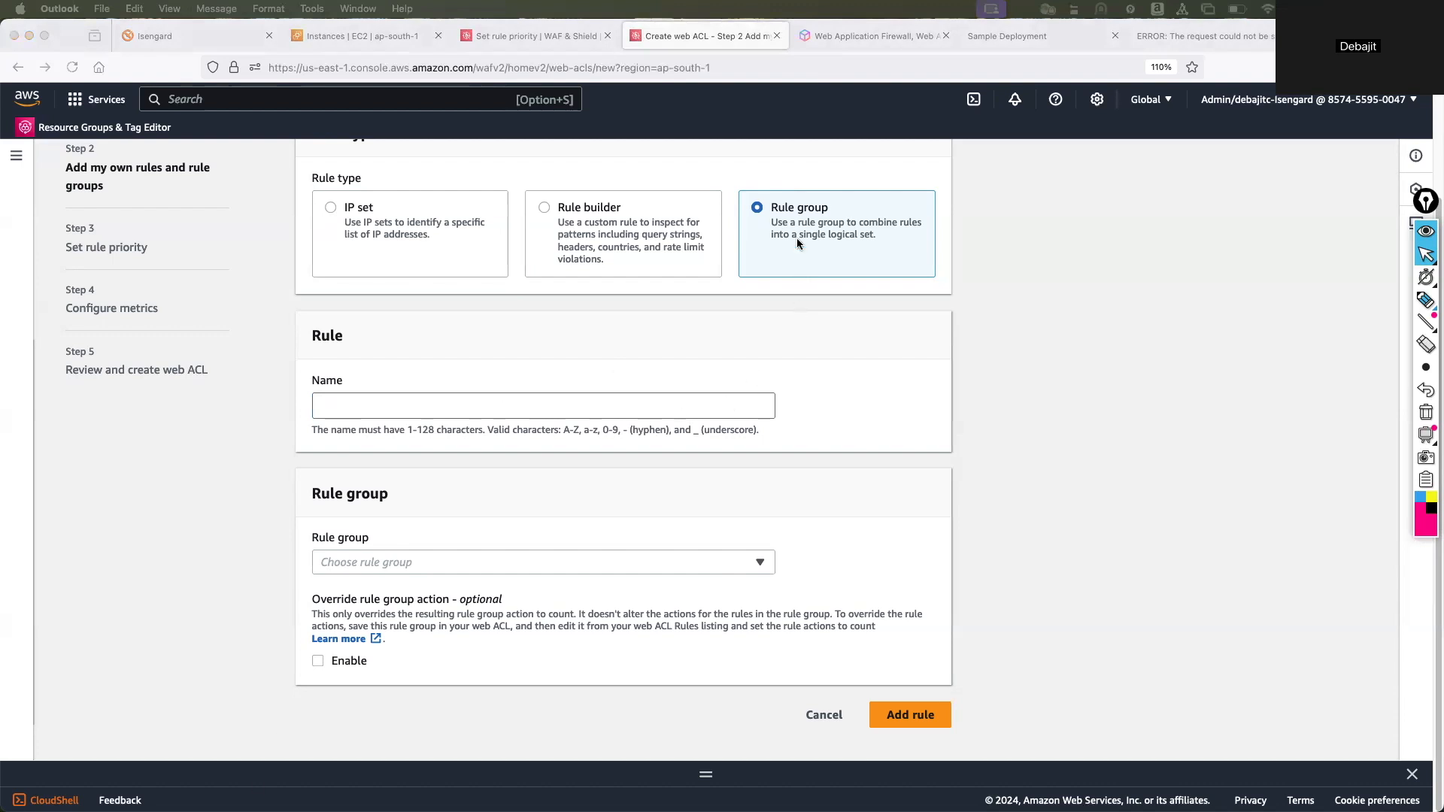
left_click(1425, 300)
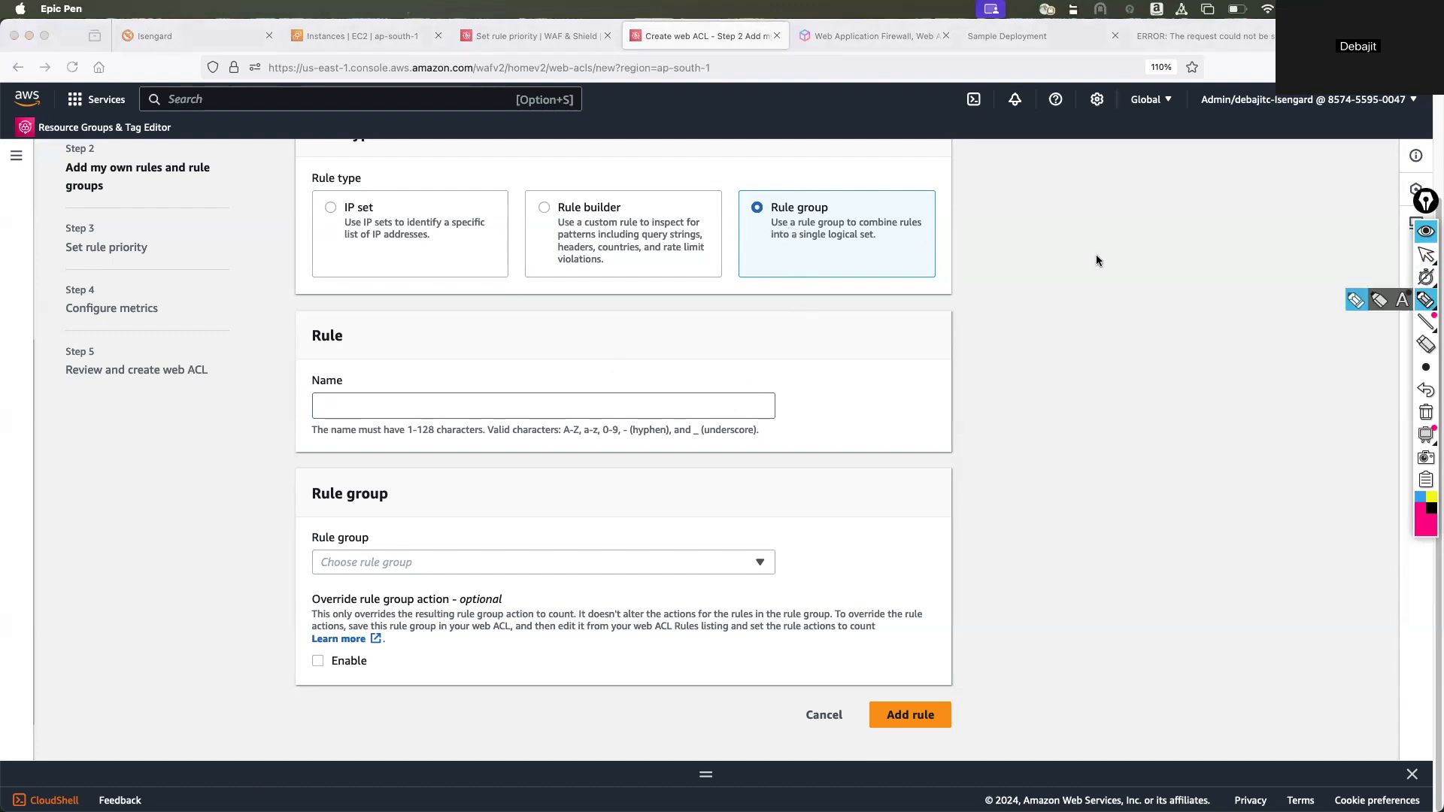
left_click_drag(749, 230, 771, 222)
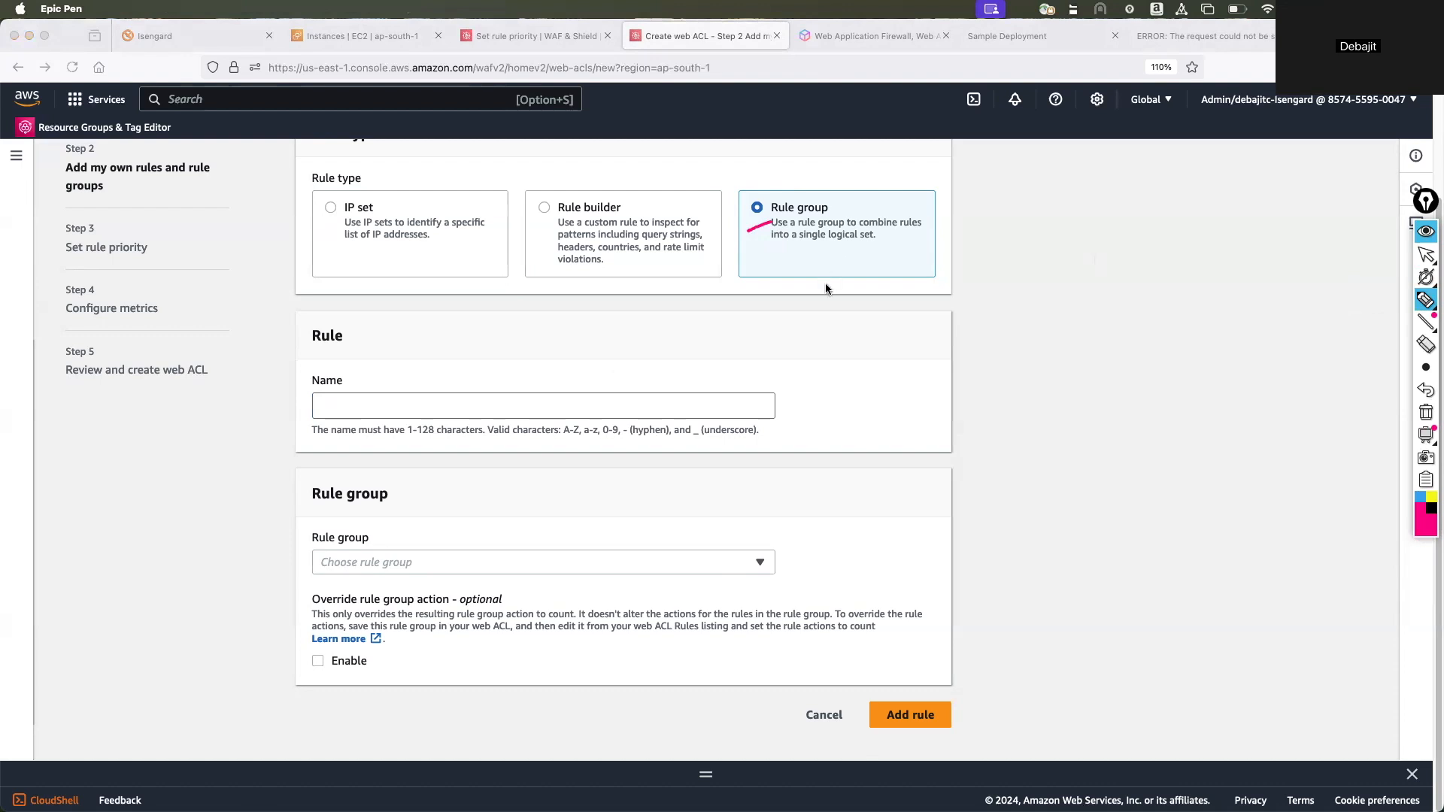
left_click(1426, 412)
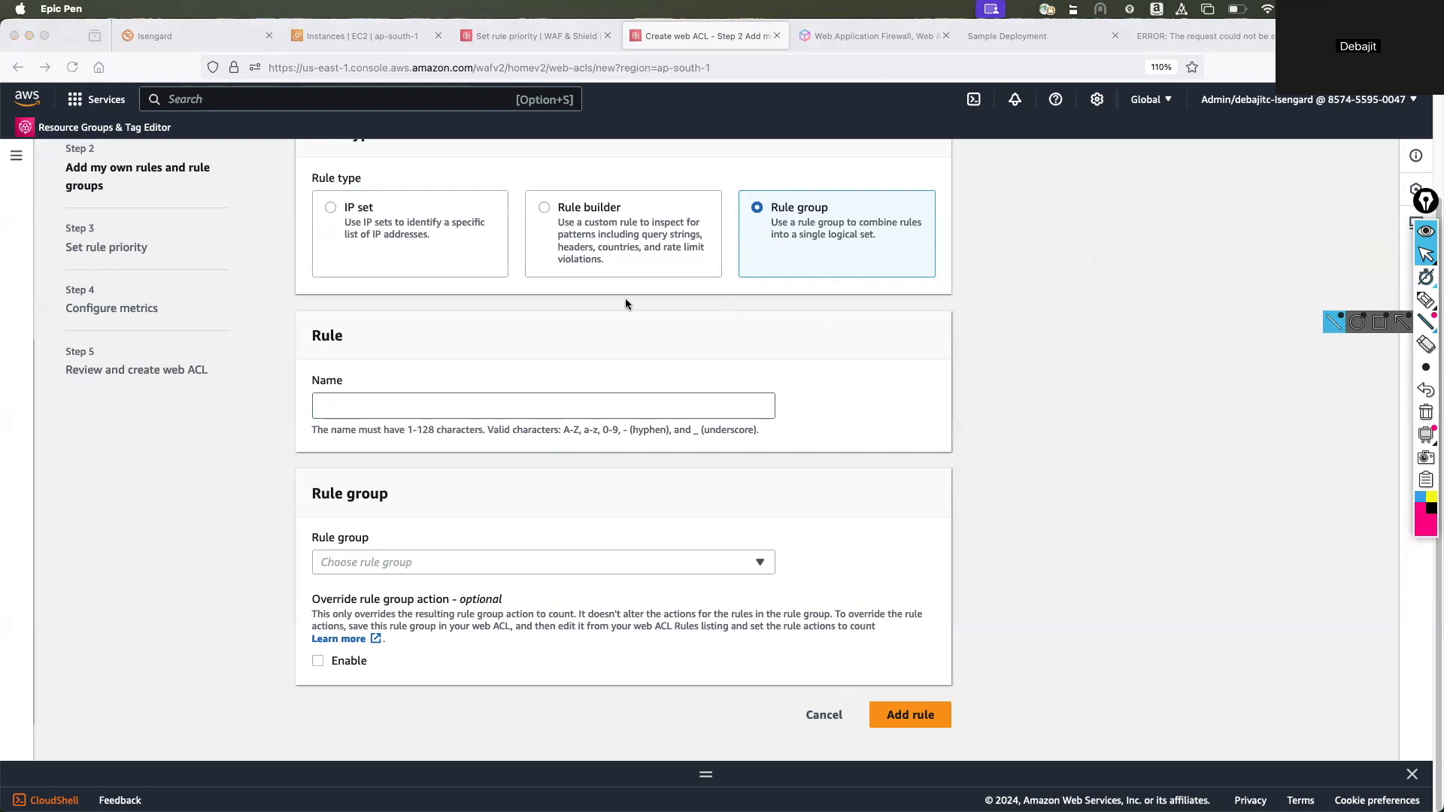
left_click(485, 407)
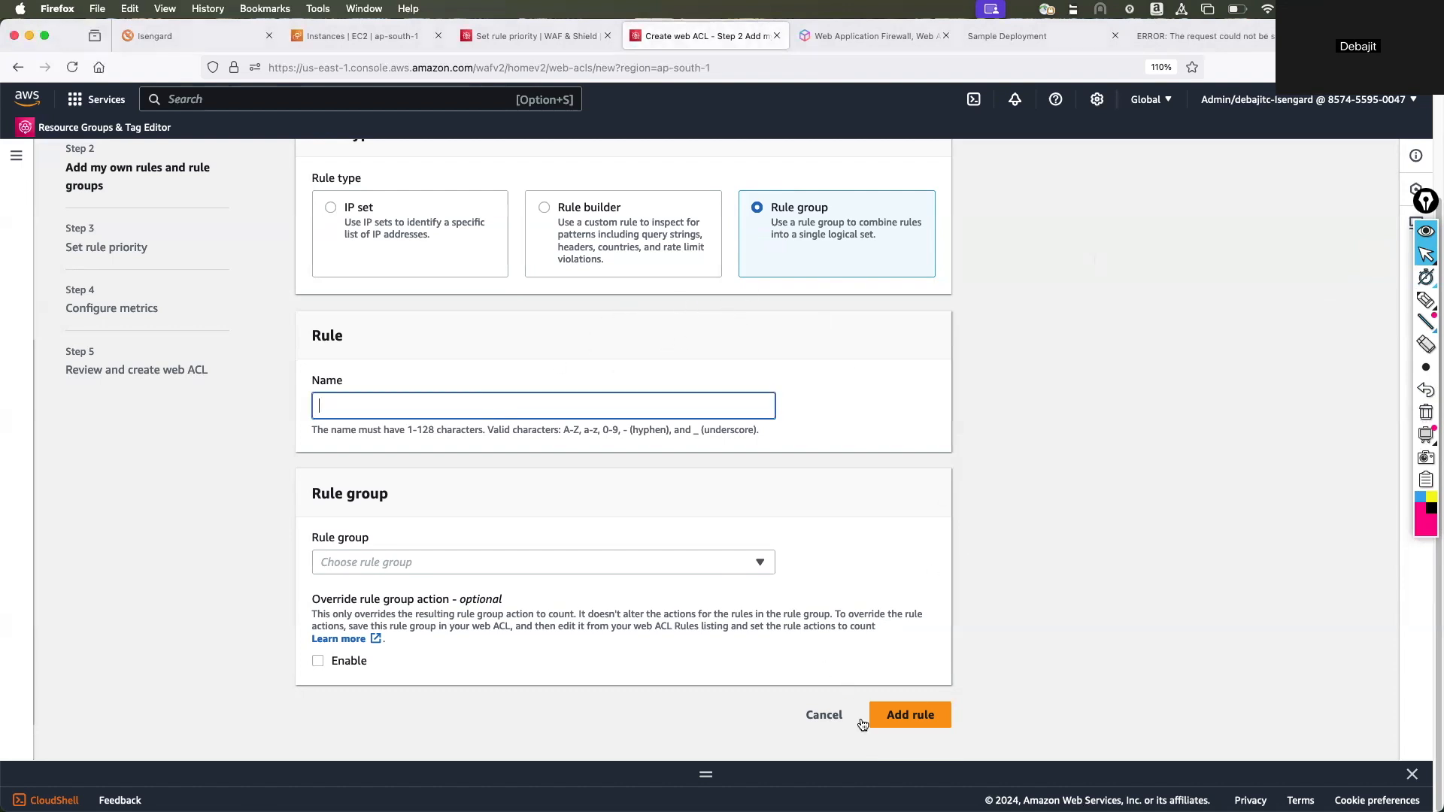
left_click(820, 715)
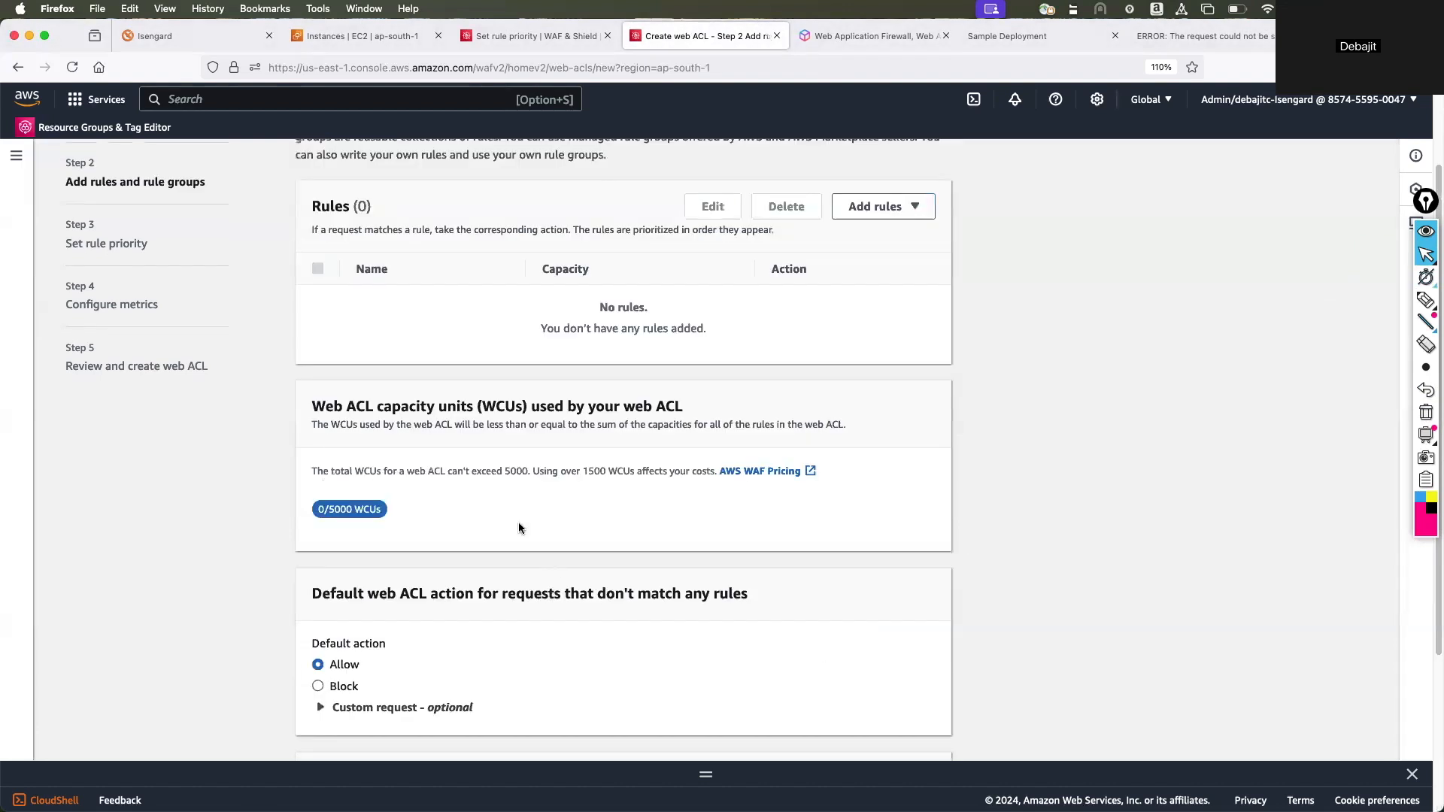
Review the web ACL capacity and default action settings, trying Block as the default action and returning it to Allow.
scroll(519, 528, "down", 3)
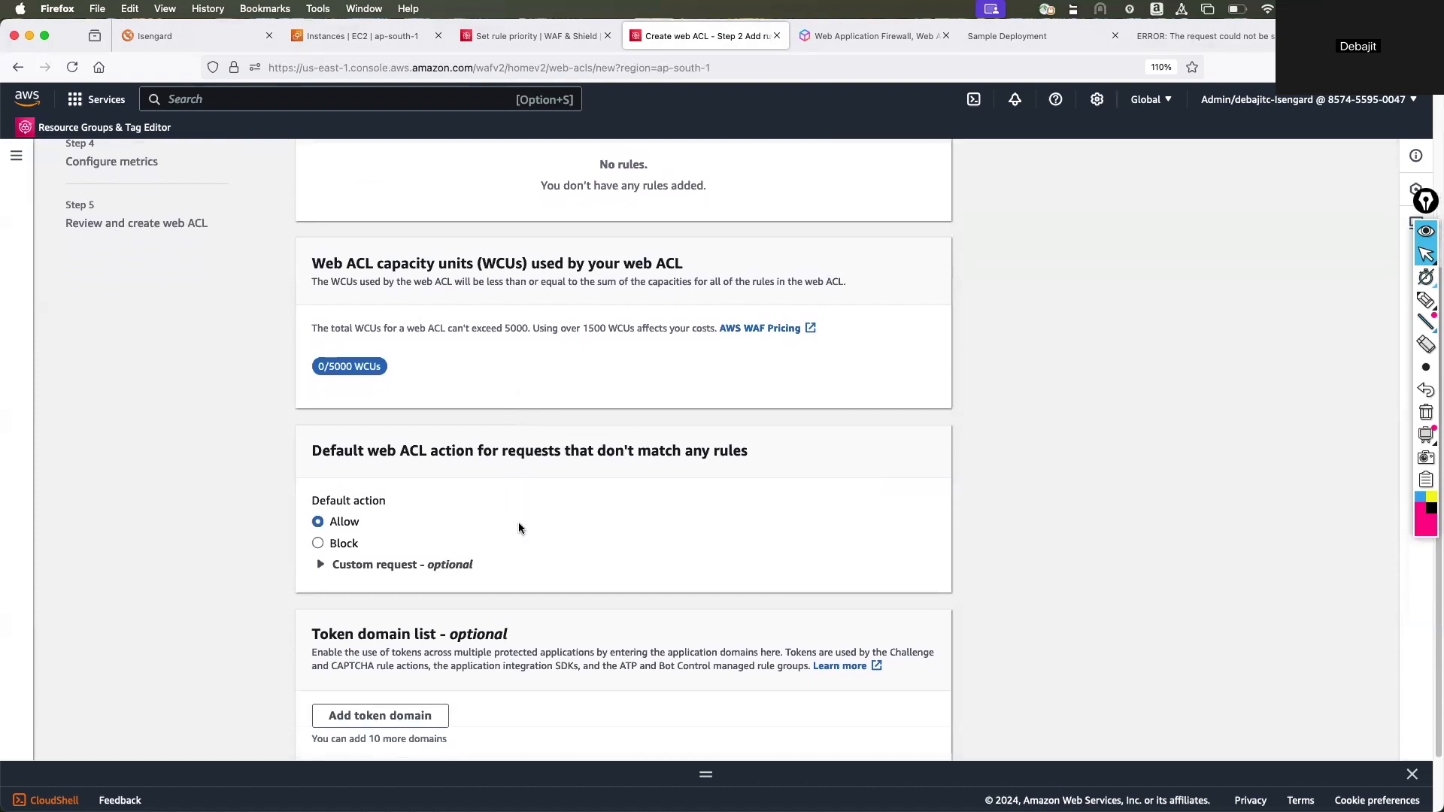
scroll(519, 528, "down", 1)
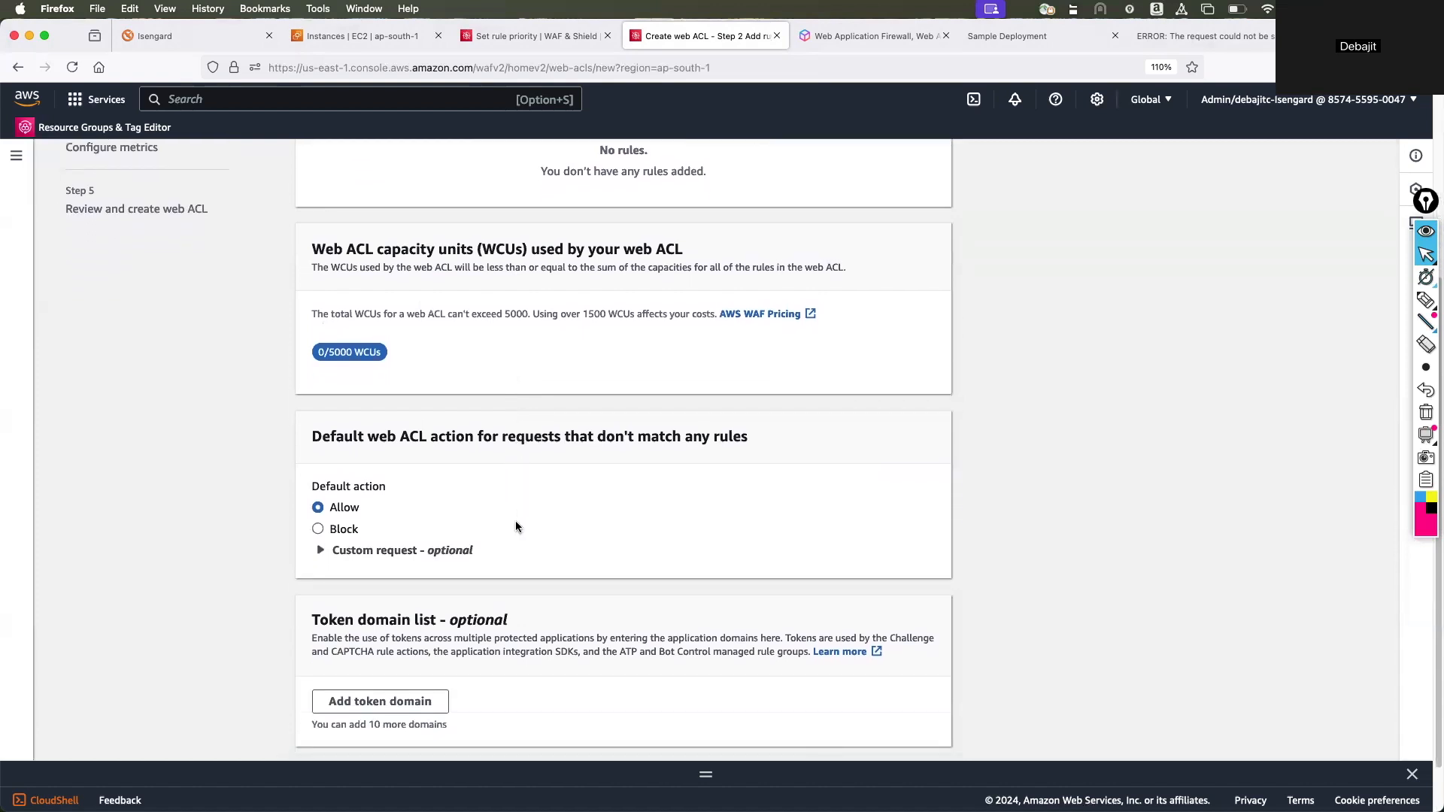
scroll(412, 474, "down", 2)
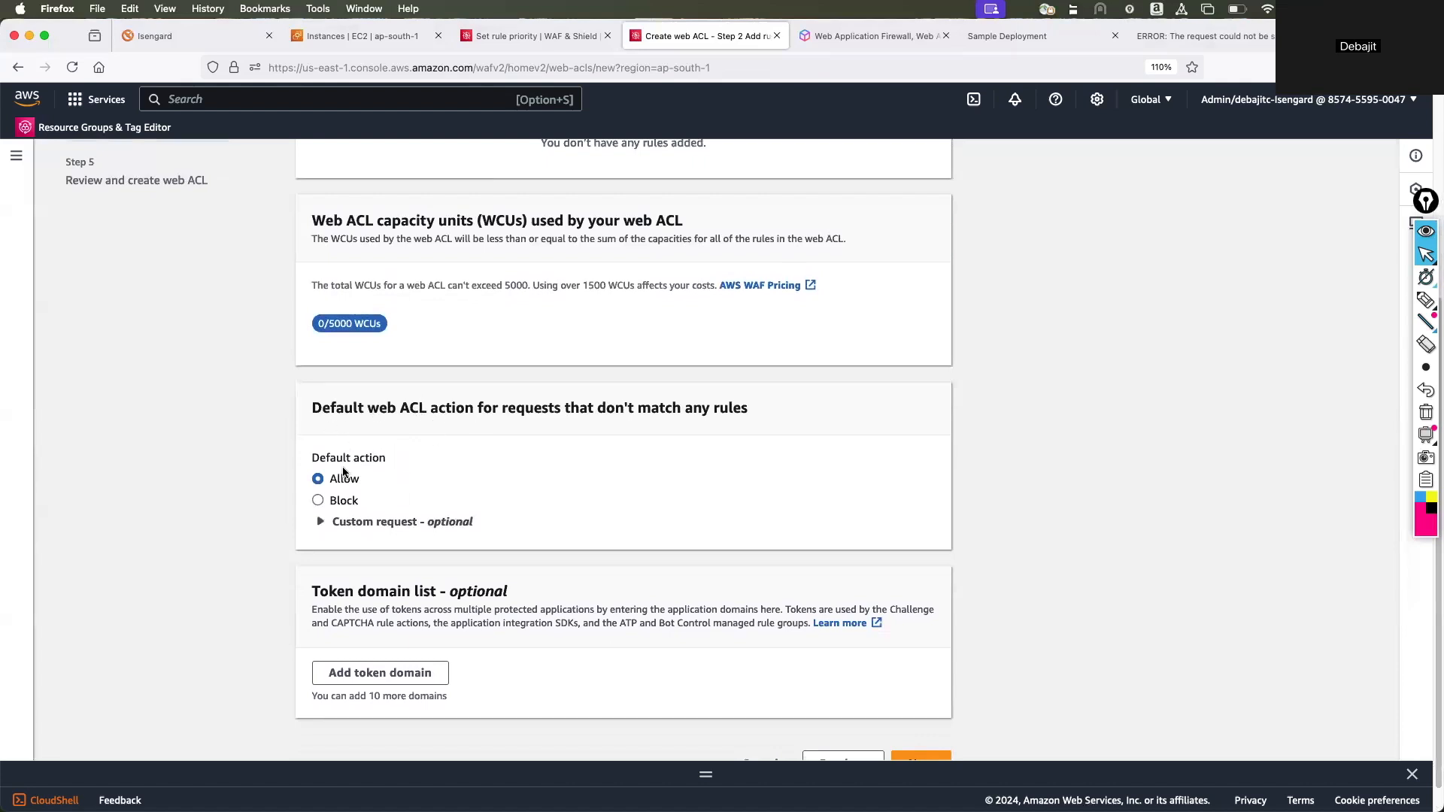
left_click(317, 501)
left_click(318, 479)
scroll(467, 504, "down", 1)
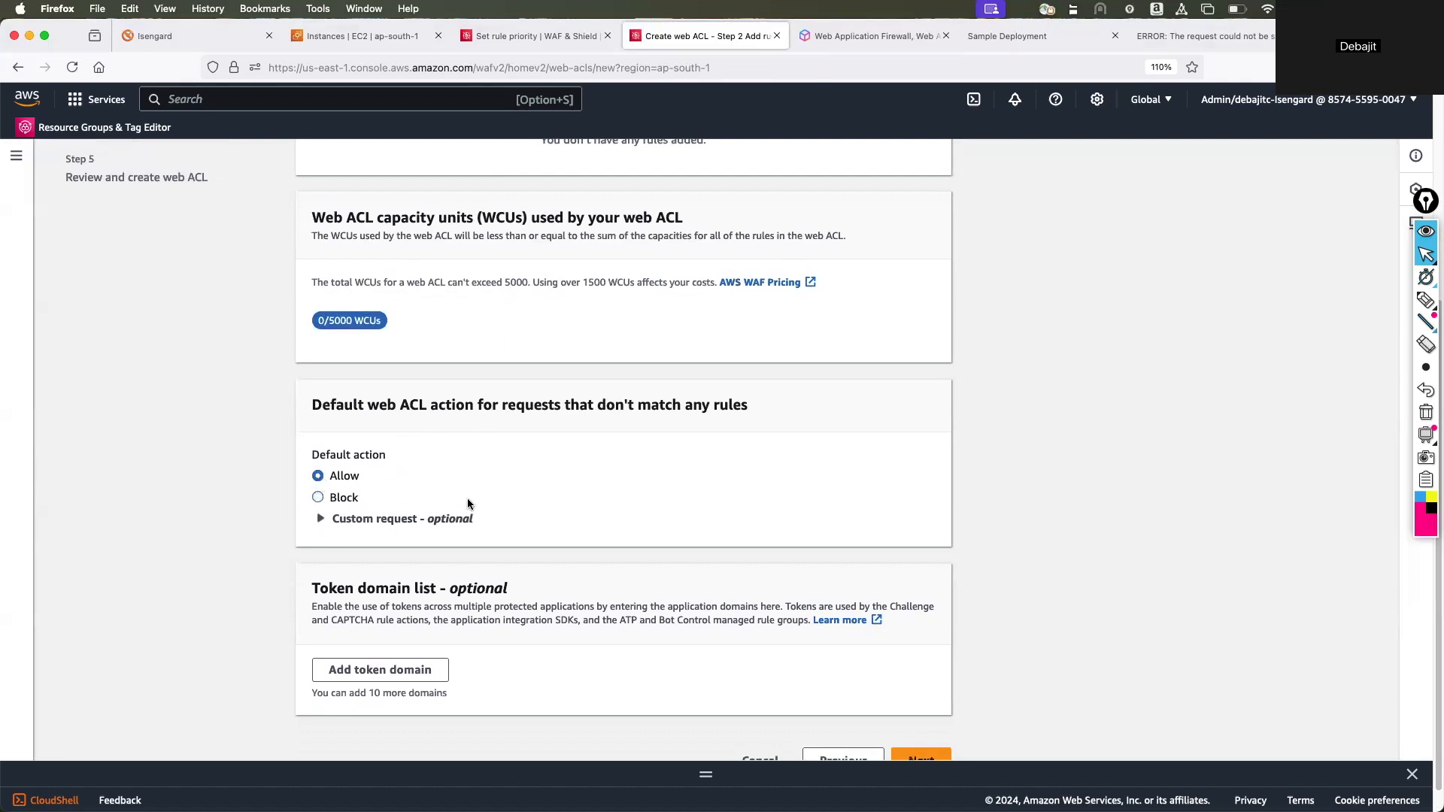
Underline the capacity units heading and circle the AWS WAF Pricing link with the pen, and clear both marks.
scroll(467, 504, "up", 3)
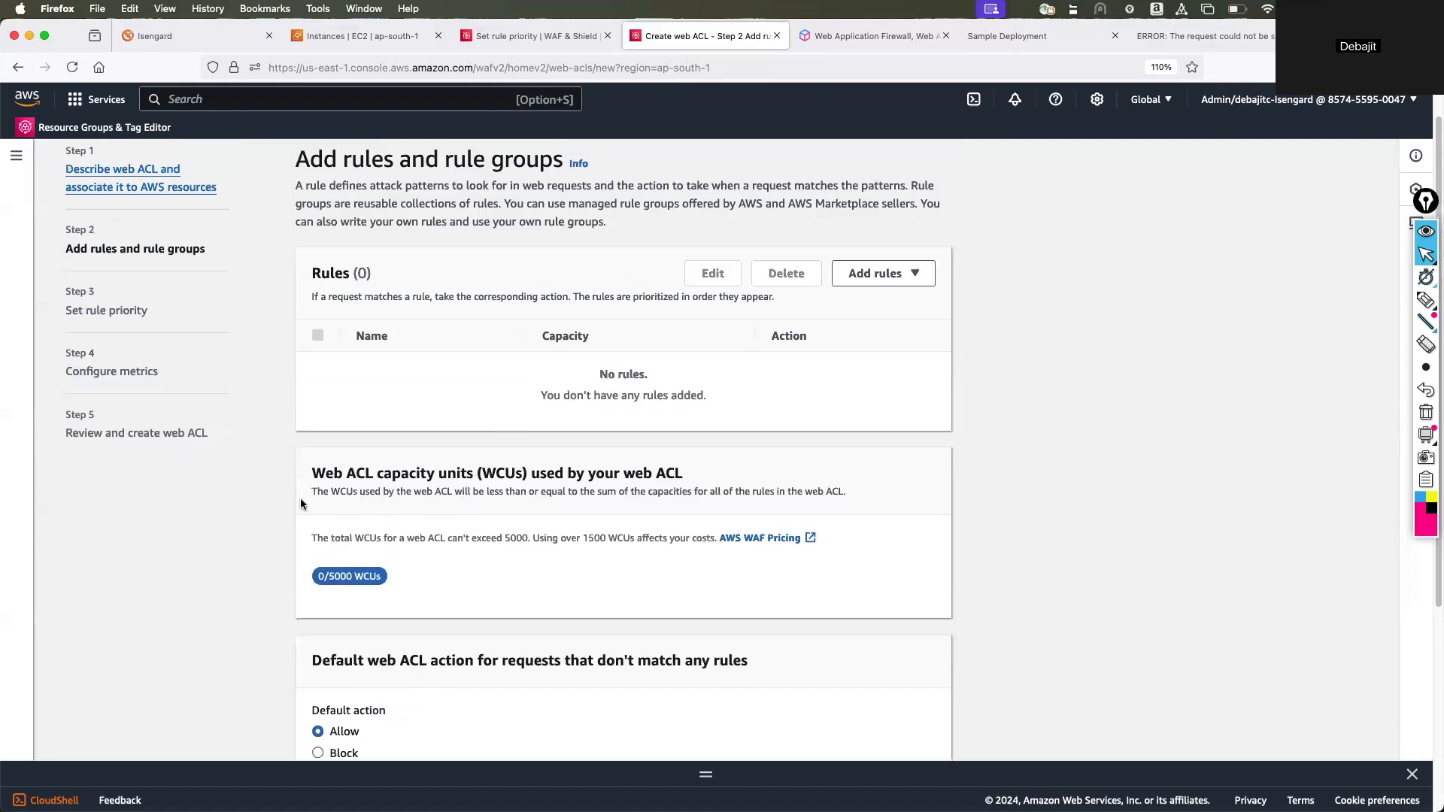
left_click(1426, 300)
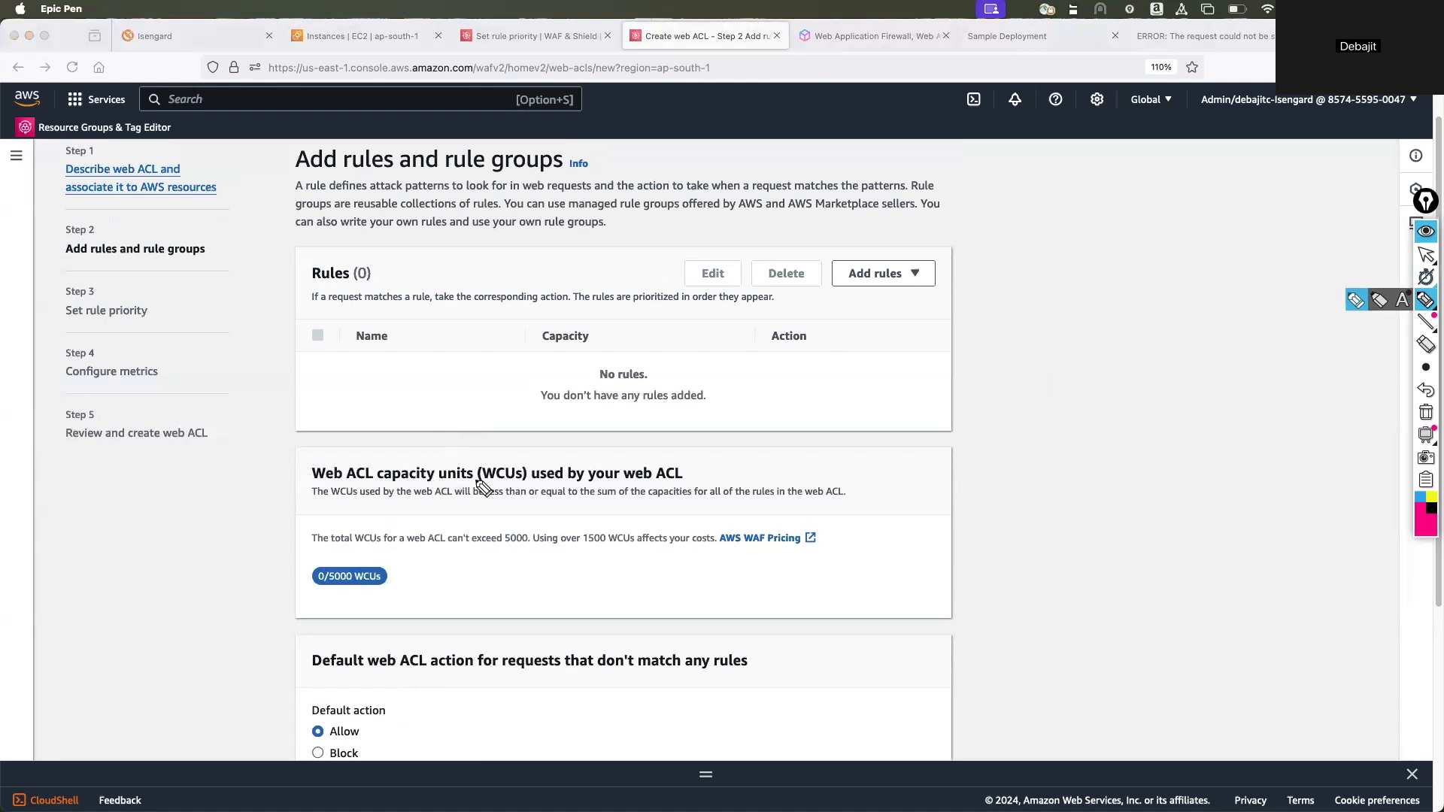
left_click_drag(388, 484, 497, 486)
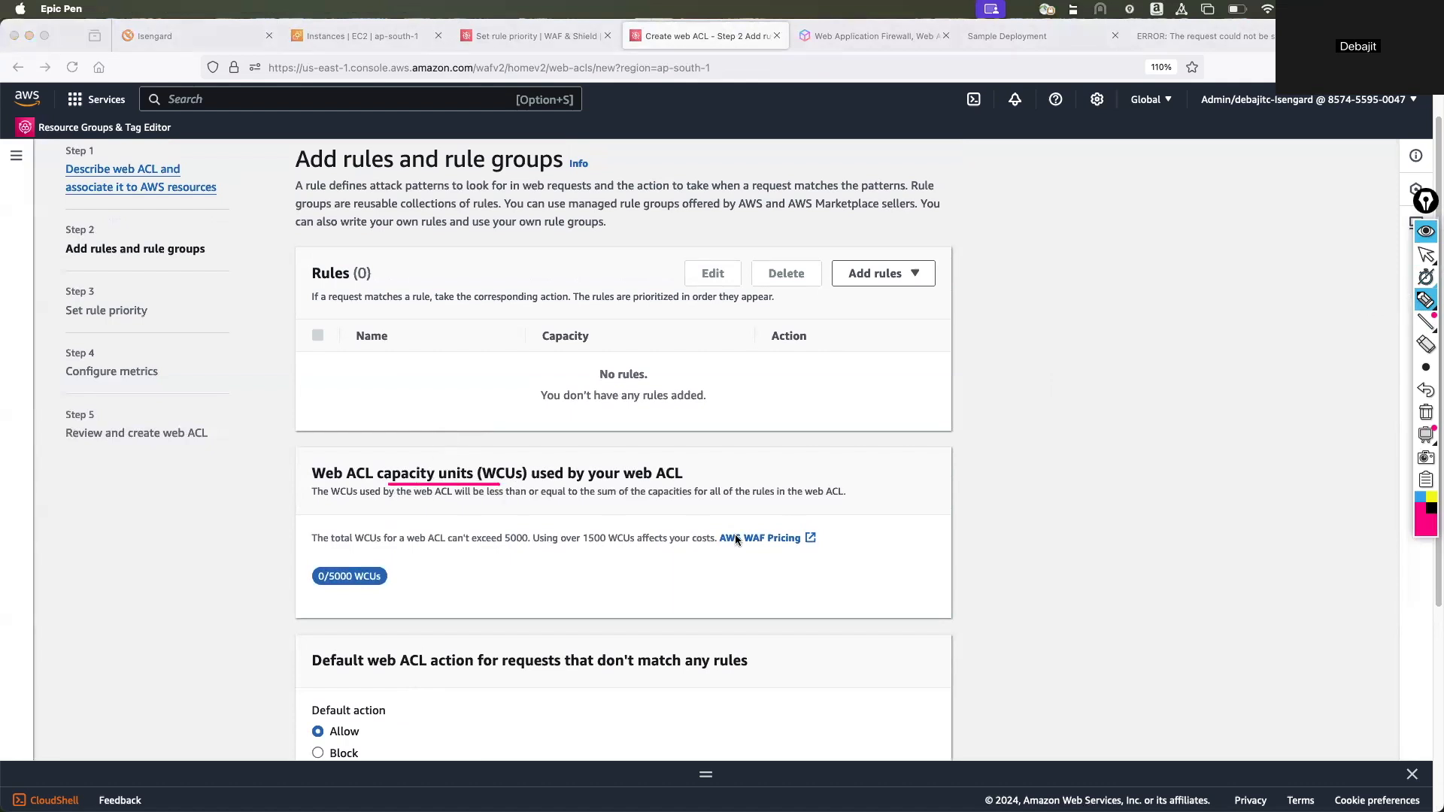
mouse_move(737, 512)
left_mouse_down()
mouse_move(775, 520)
mouse_move(759, 515)
left_mouse_up()
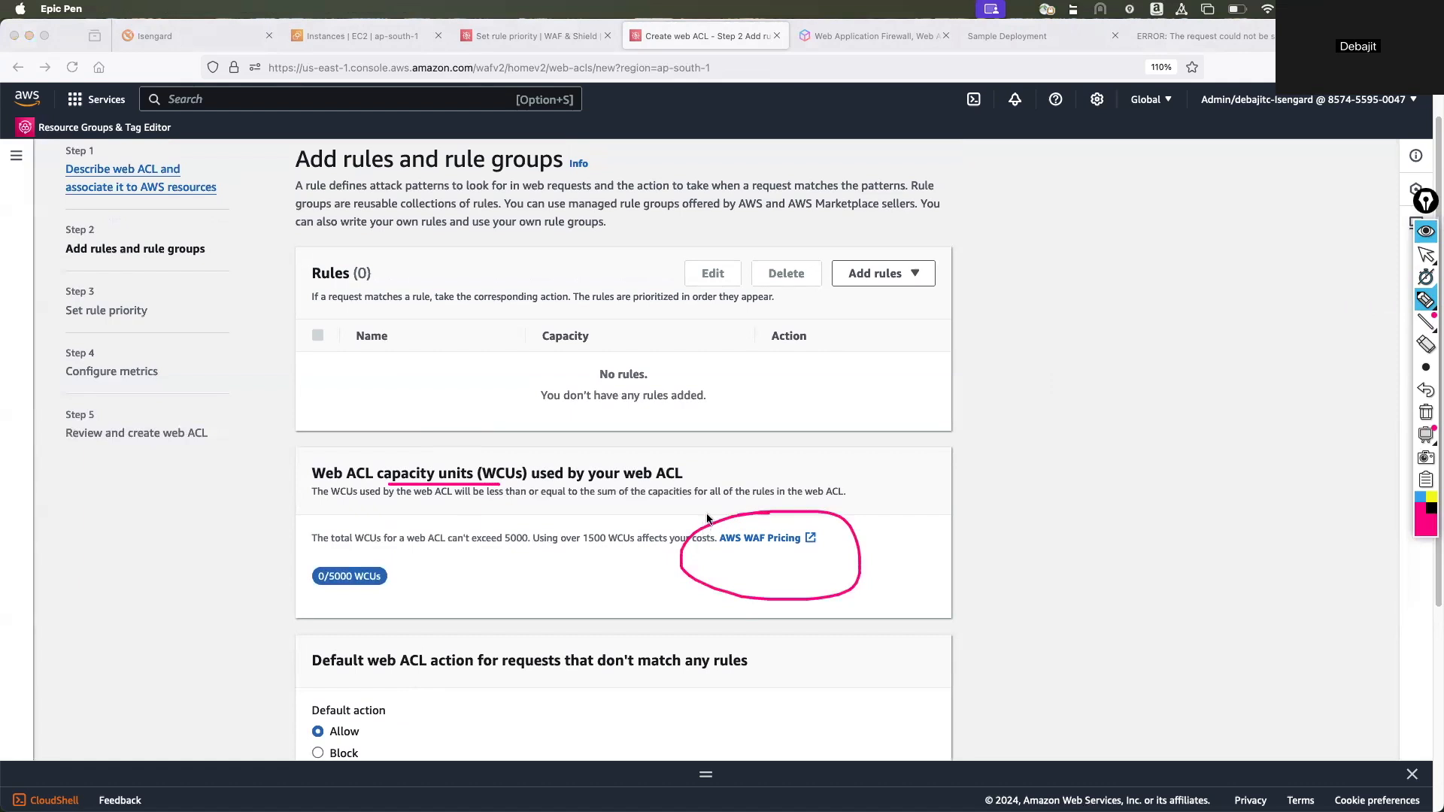
left_click(1428, 414)
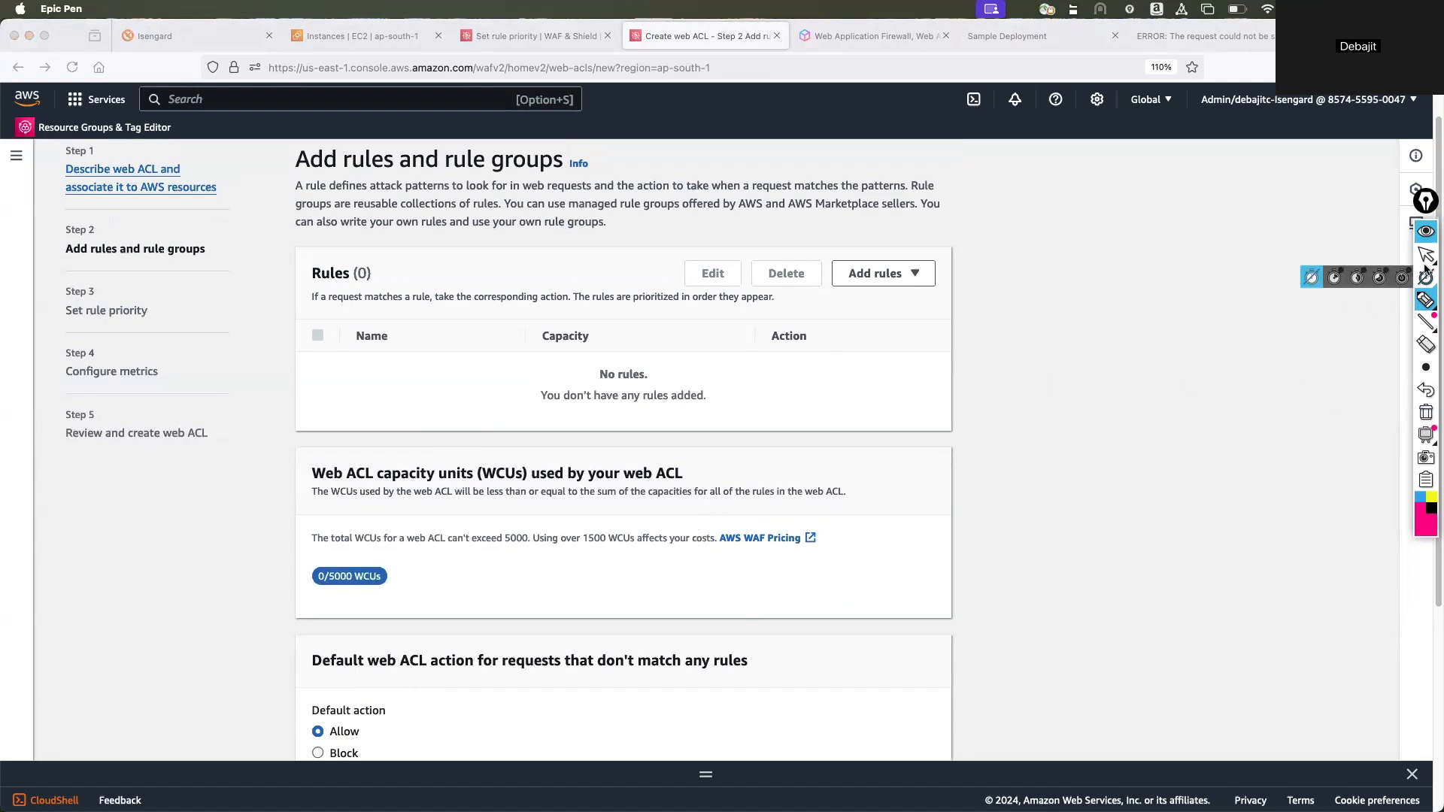
left_click(1425, 254)
Open the AWS Pricing Calculator in the browser tab showing the 403 error page.
left_click(1207, 35)
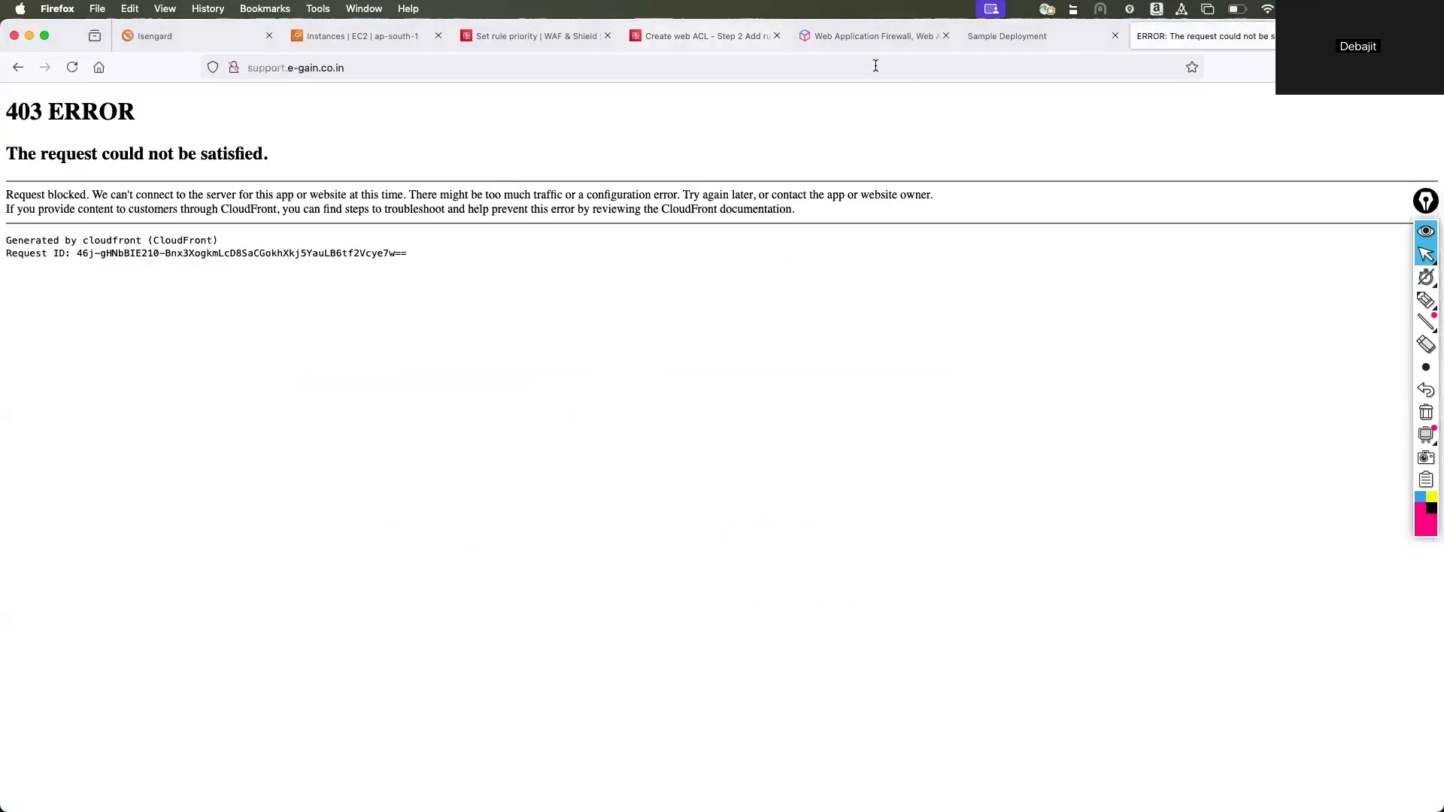
left_click(875, 66)
type("aws pri")
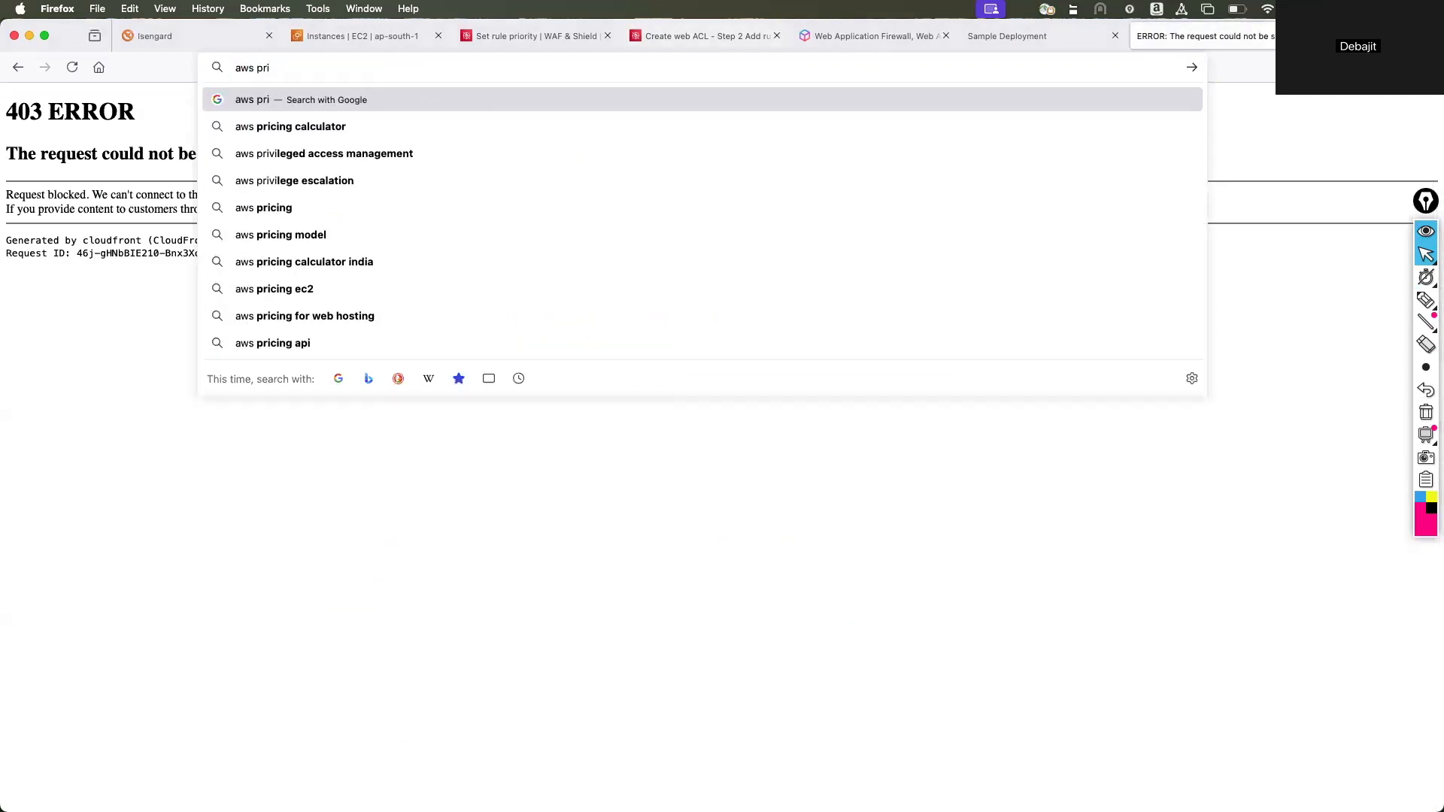
type("ci")
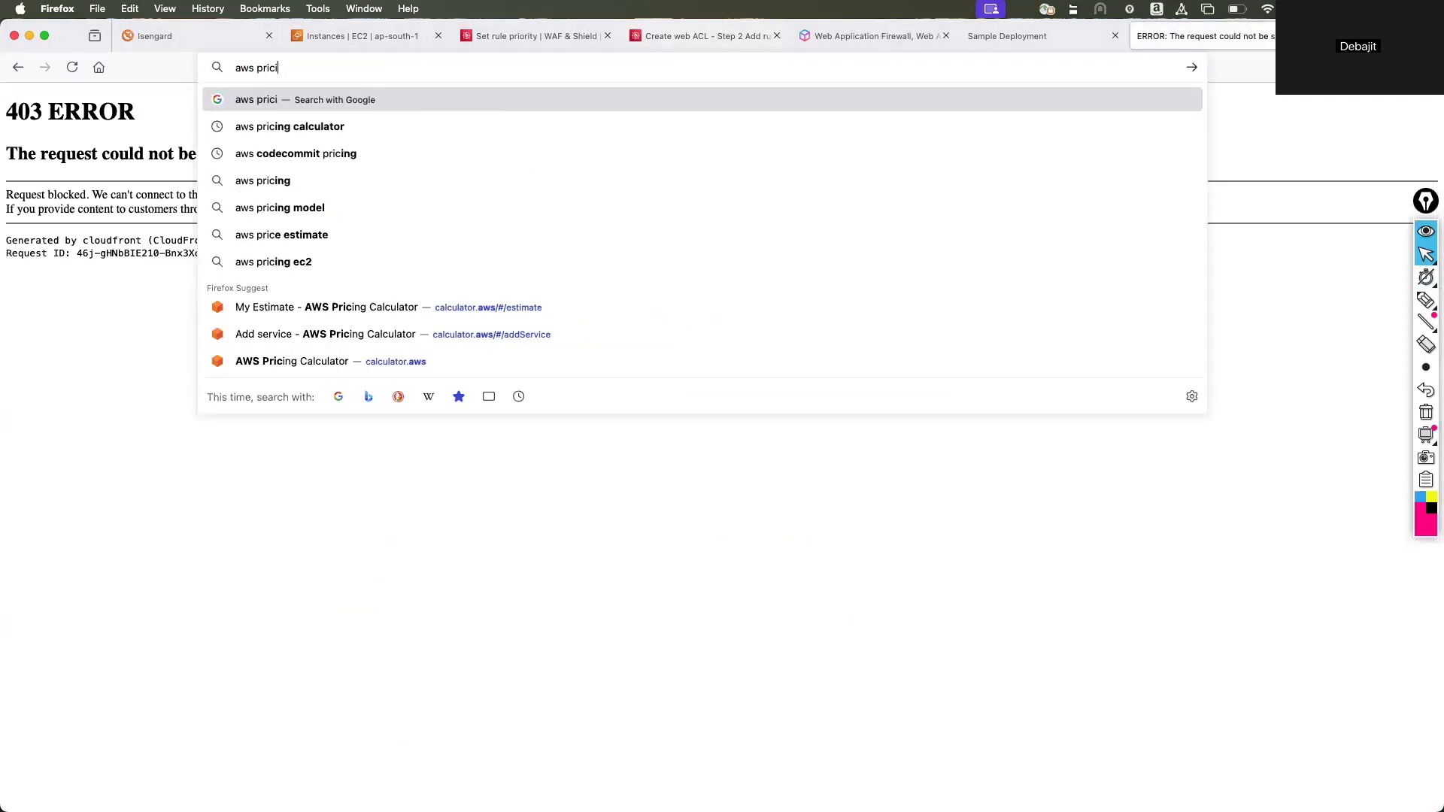
key("Down")
key("Return")
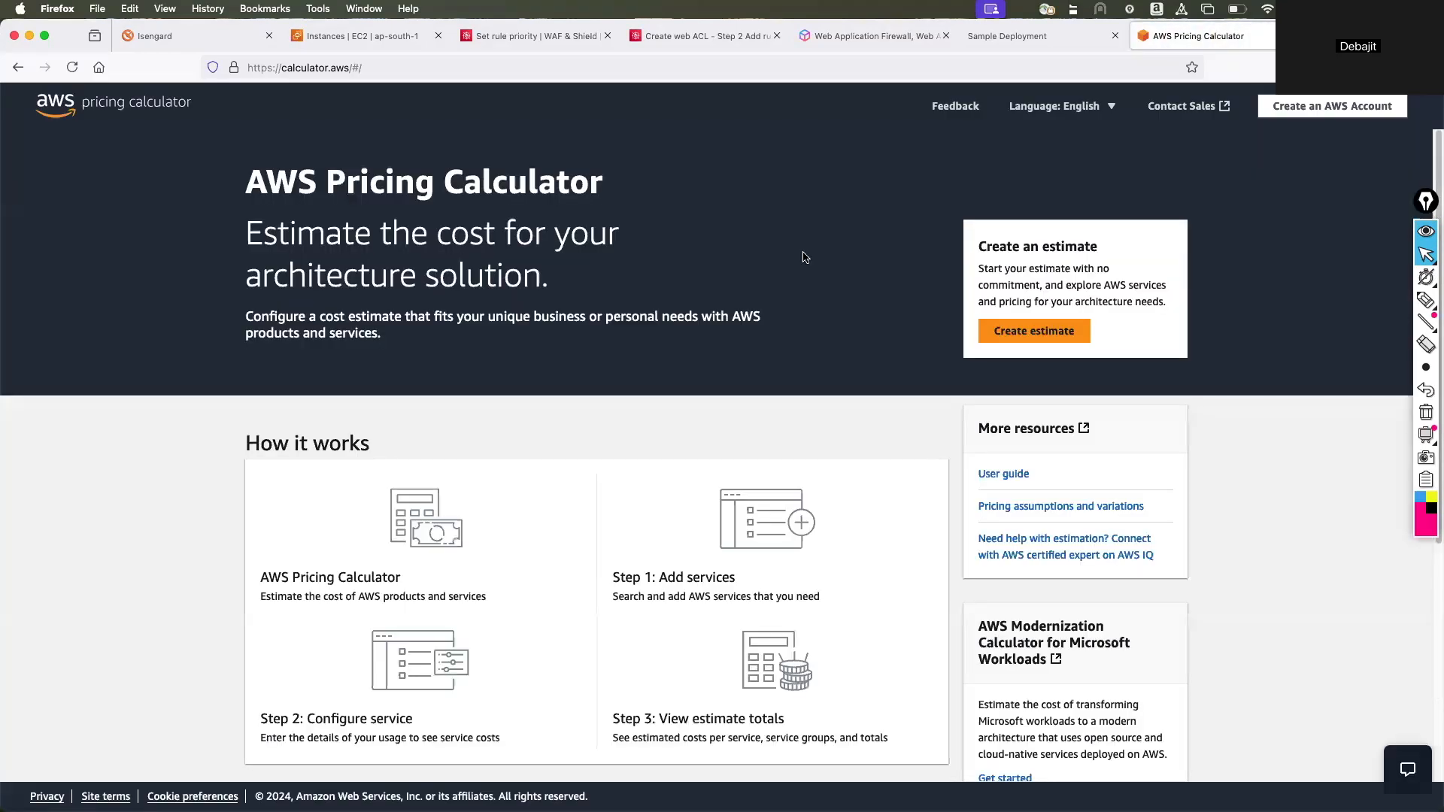
Create a new estimate, search the services for waf and start configuring AWS Web Application Firewall (WAF).
left_click(1066, 342)
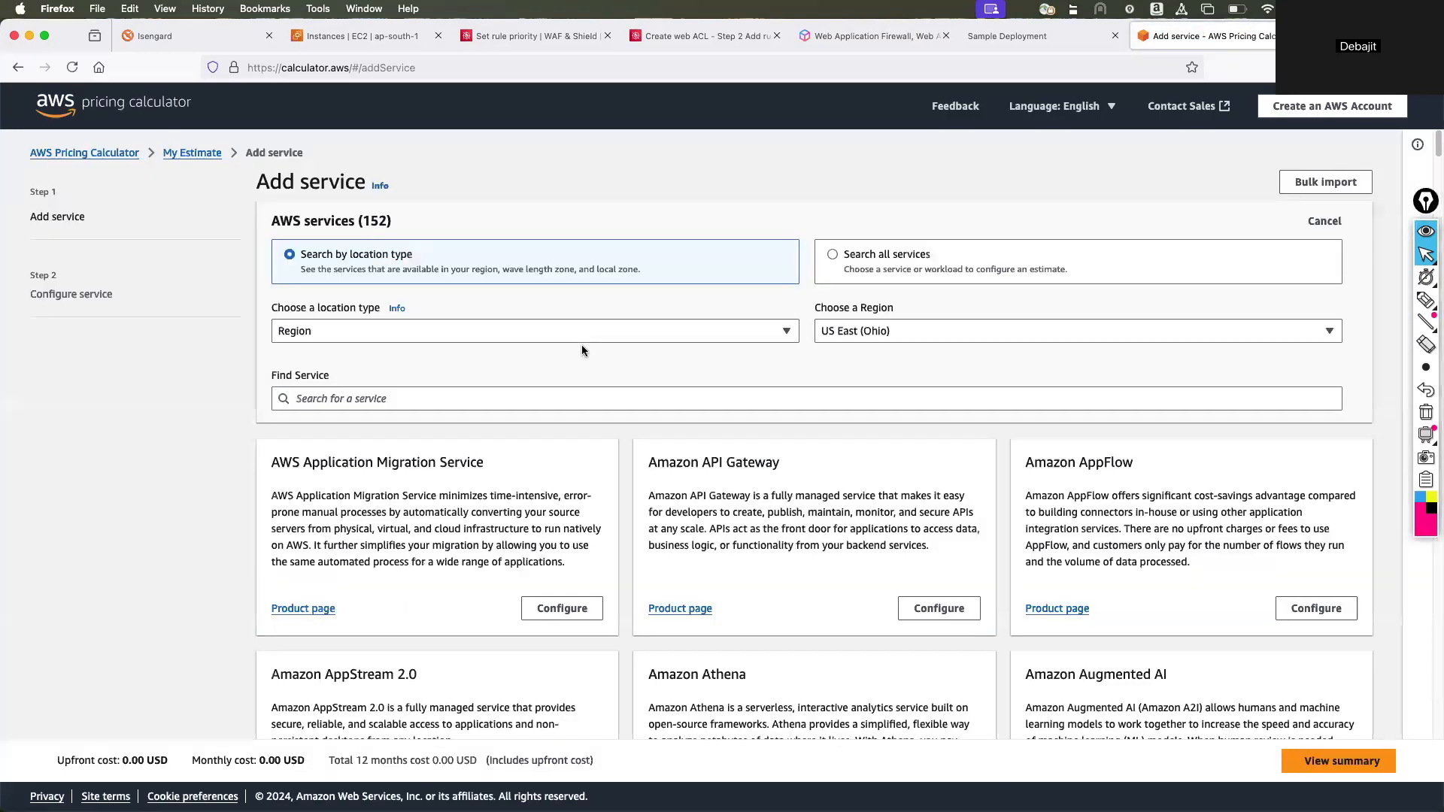
left_click(432, 397)
type("w")
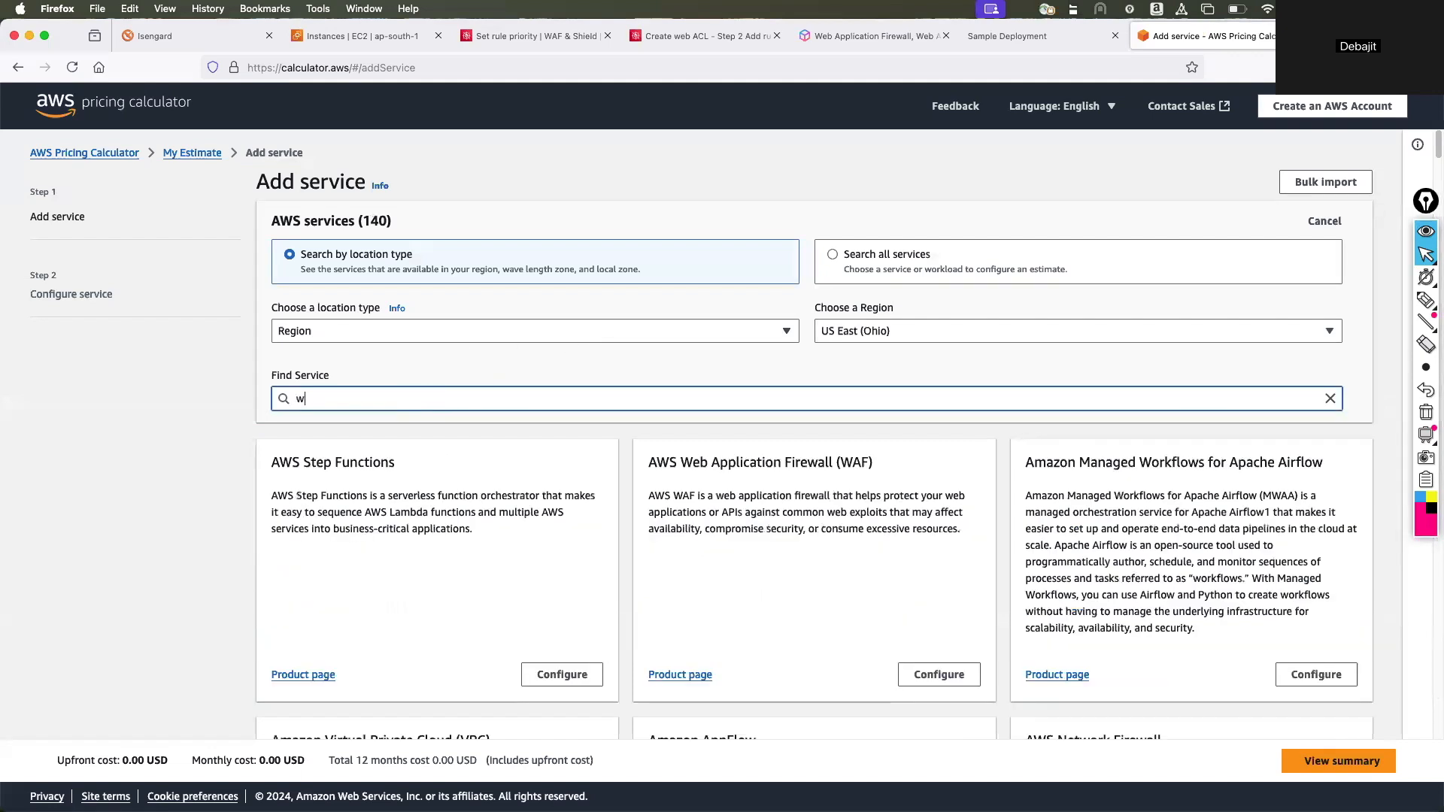
type("af")
left_click(564, 627)
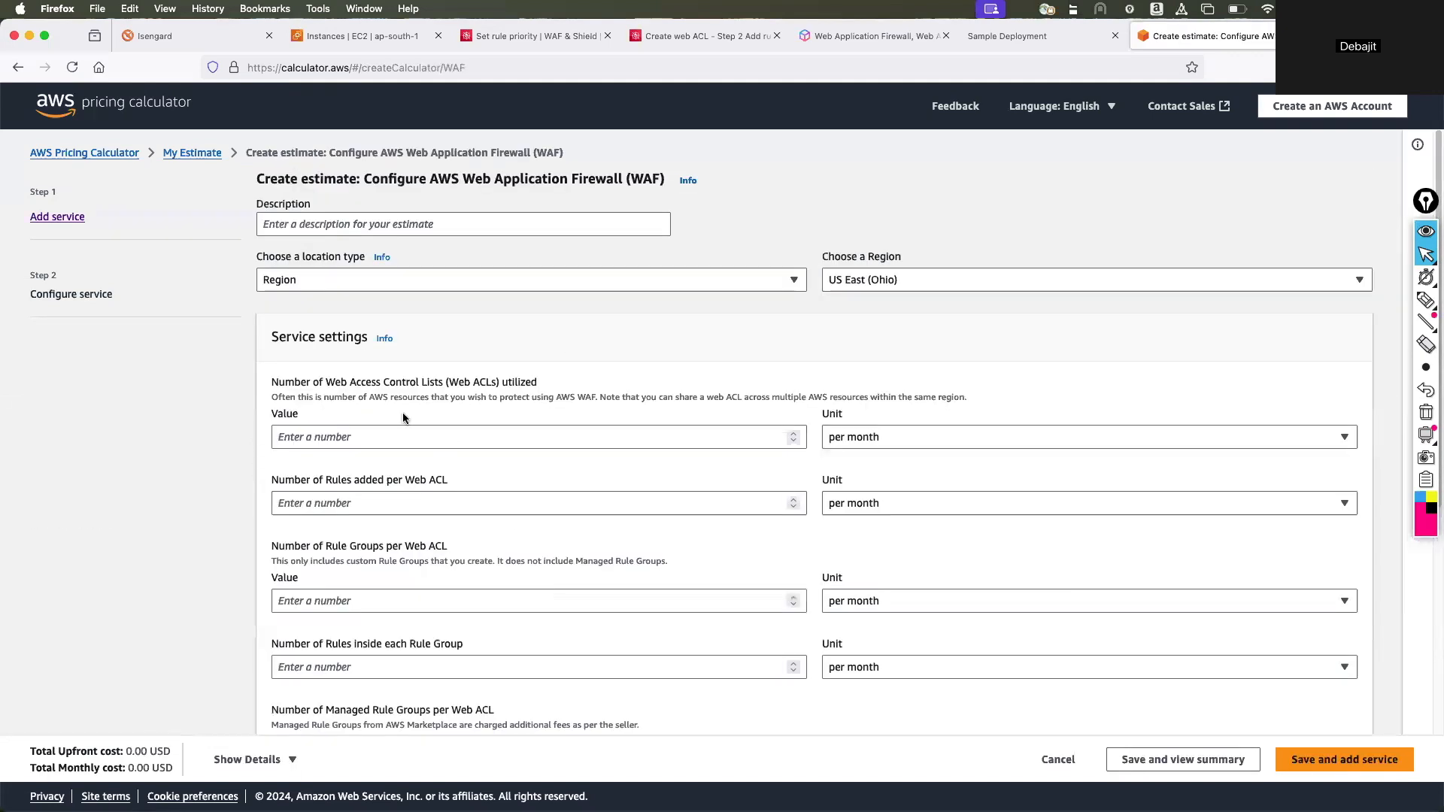
Set the estimate to 1 web ACL per month with 10 rules added per web ACL.
scroll(363, 371, "down", 1)
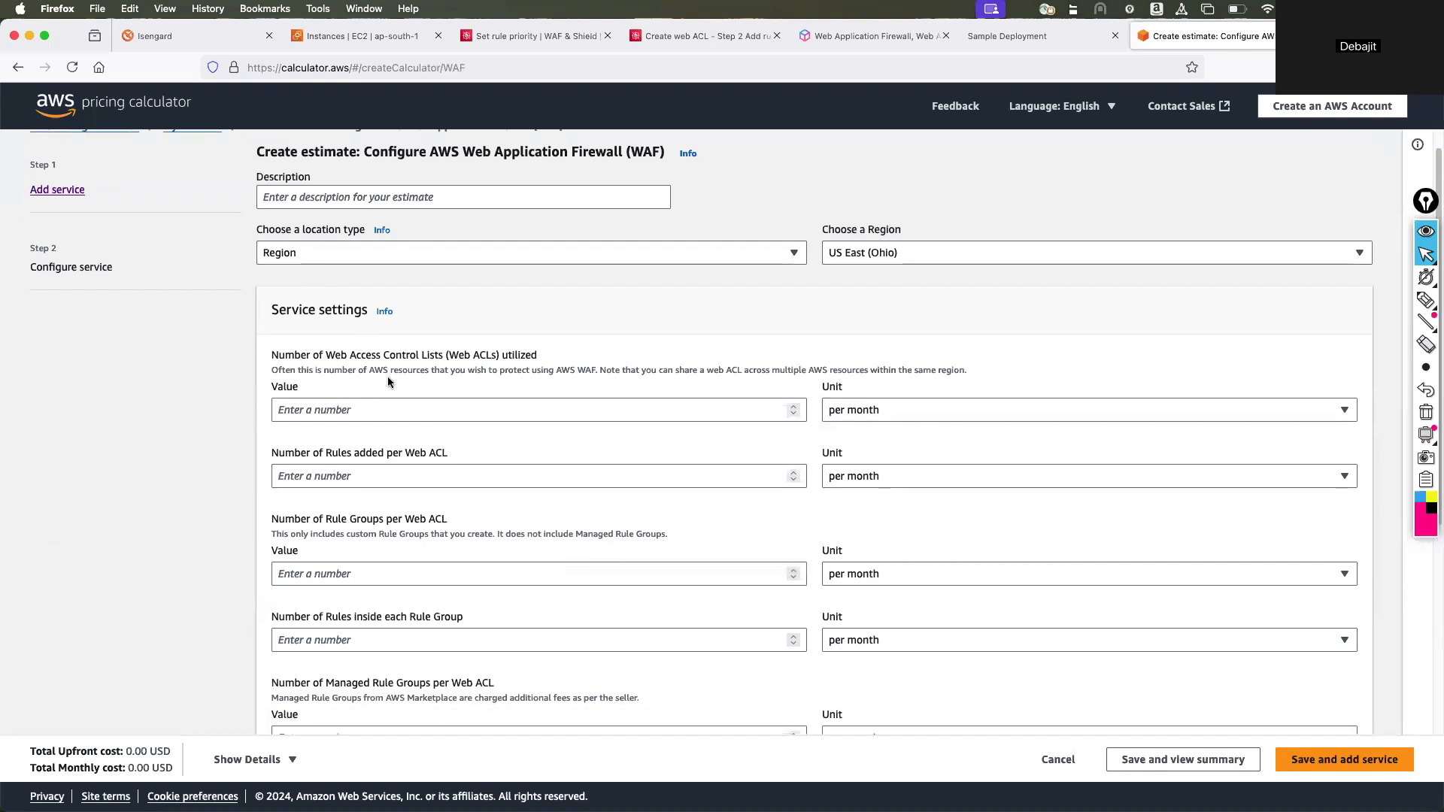
scroll(387, 376, "down", 3)
left_click(342, 329)
type("1")
left_click(395, 395)
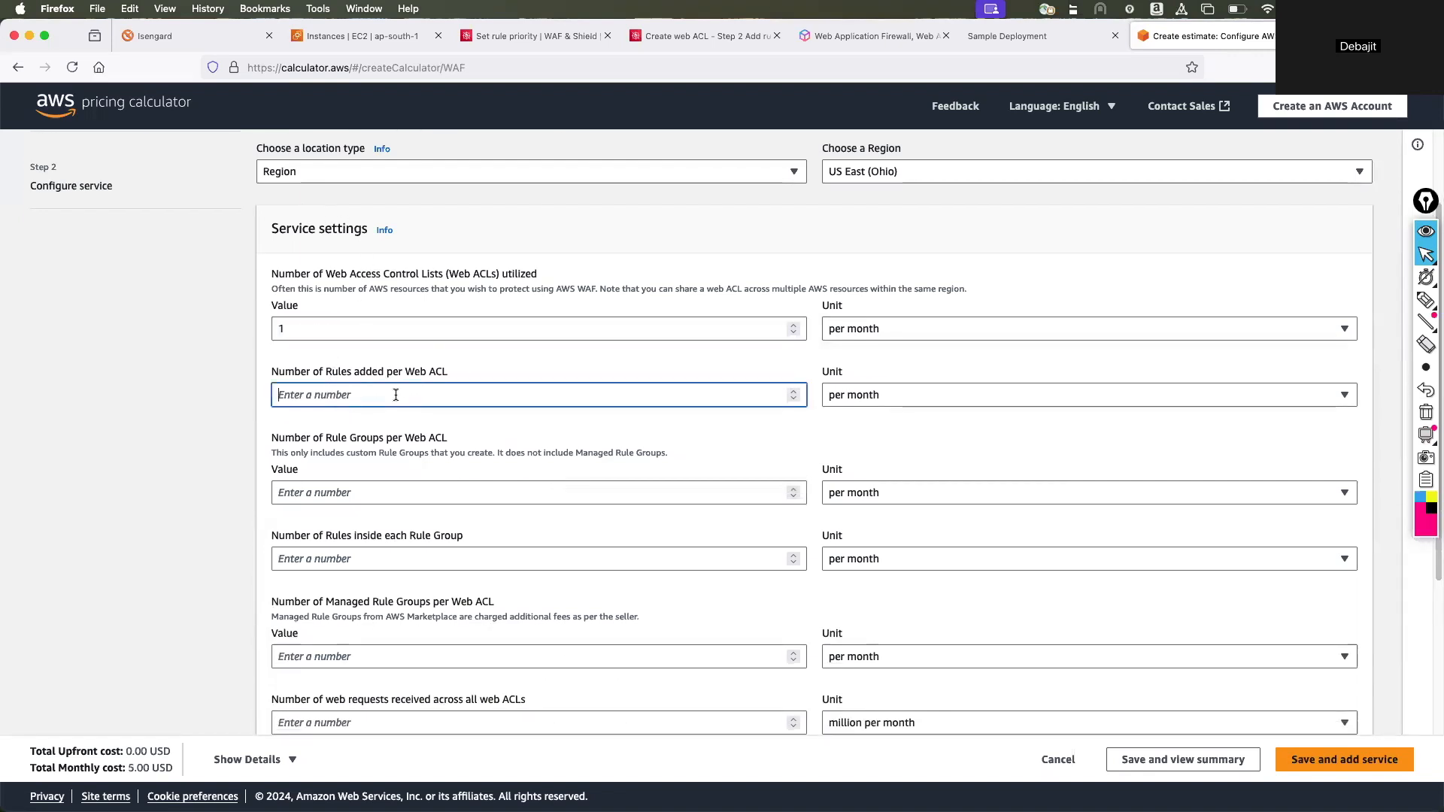
type("10")
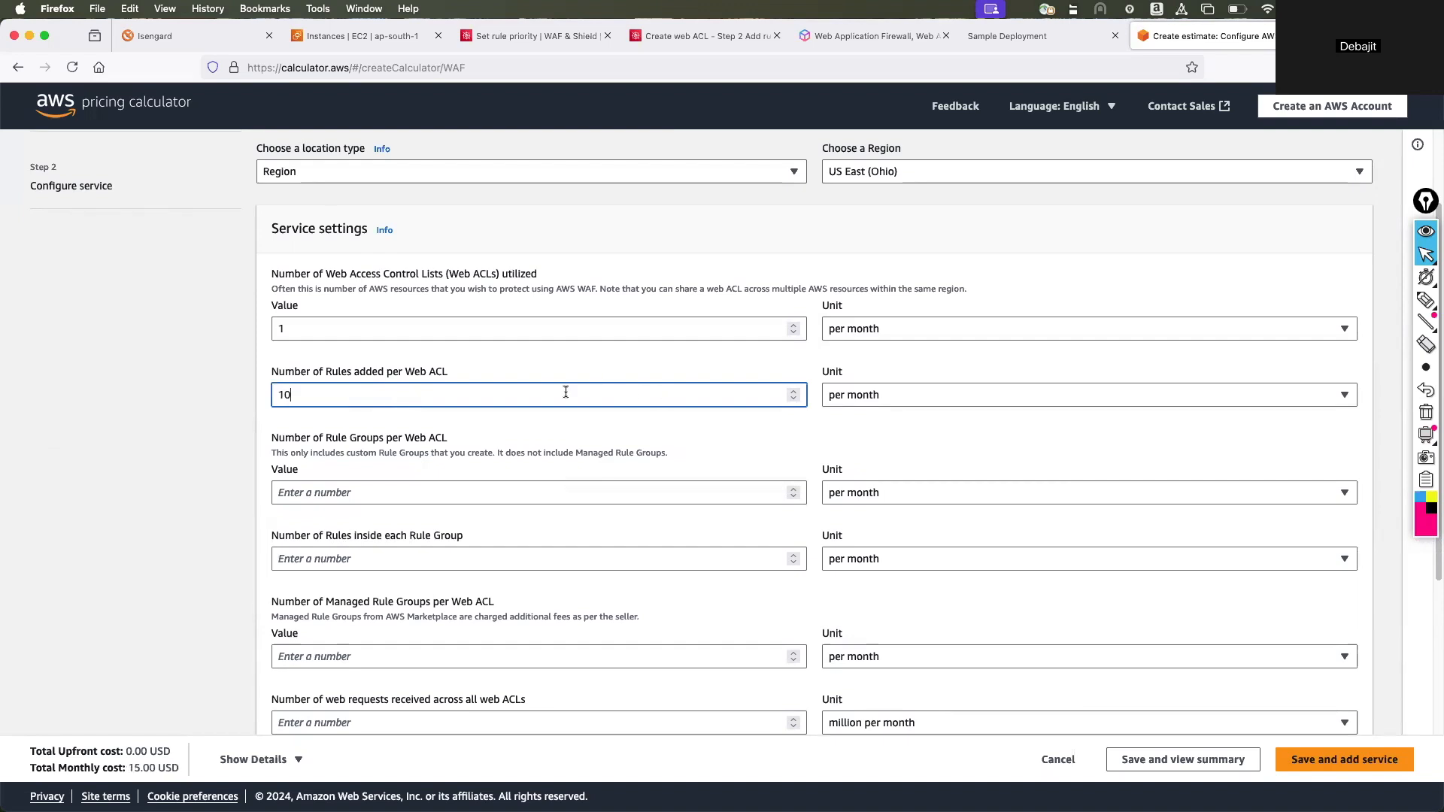
Set 10 rule groups per web ACL, 10 rules inside each rule group and 1 million web requests per month.
left_click(379, 494)
type("10")
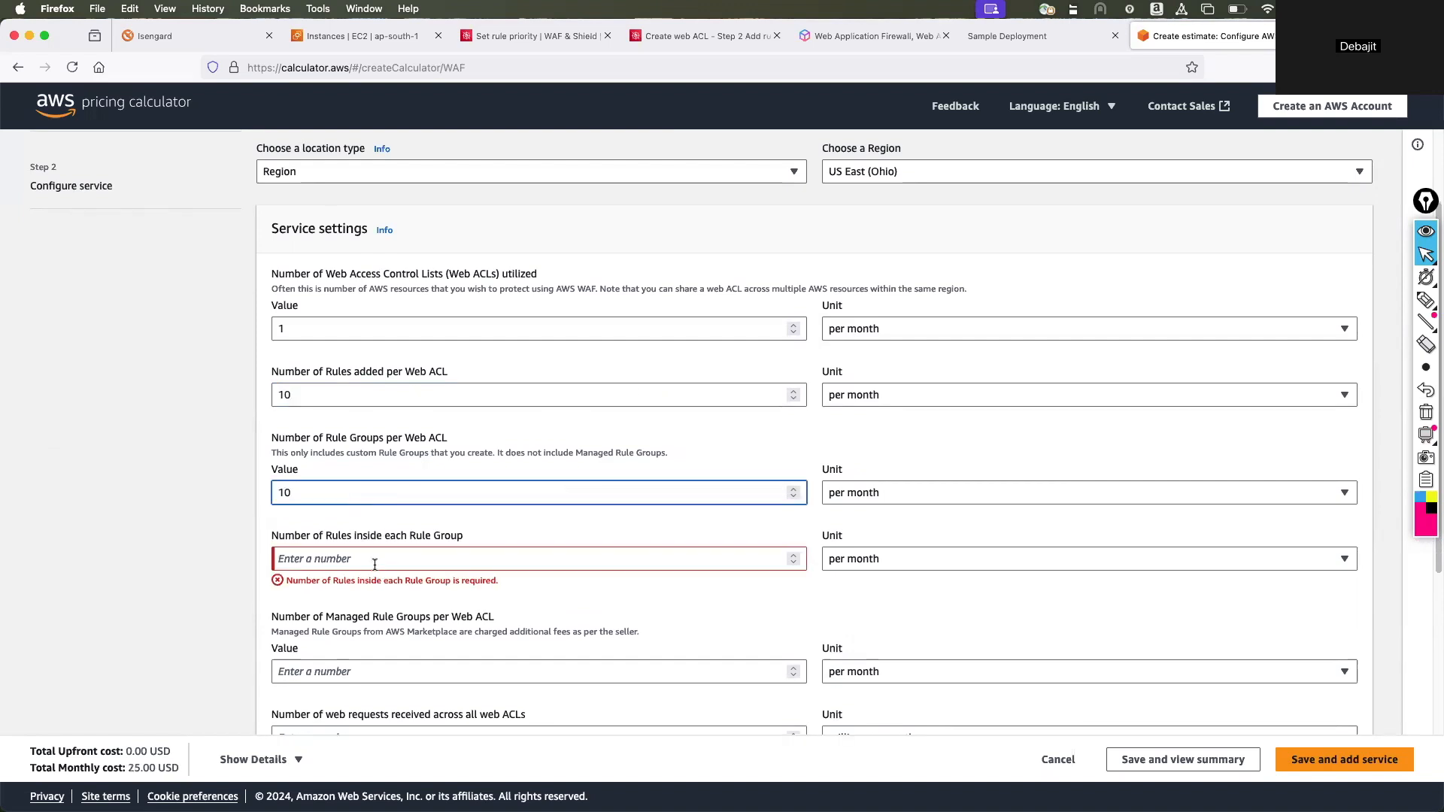
left_click(374, 564)
type("10")
scroll(374, 561, "down", 5)
left_click(367, 547)
type("1")
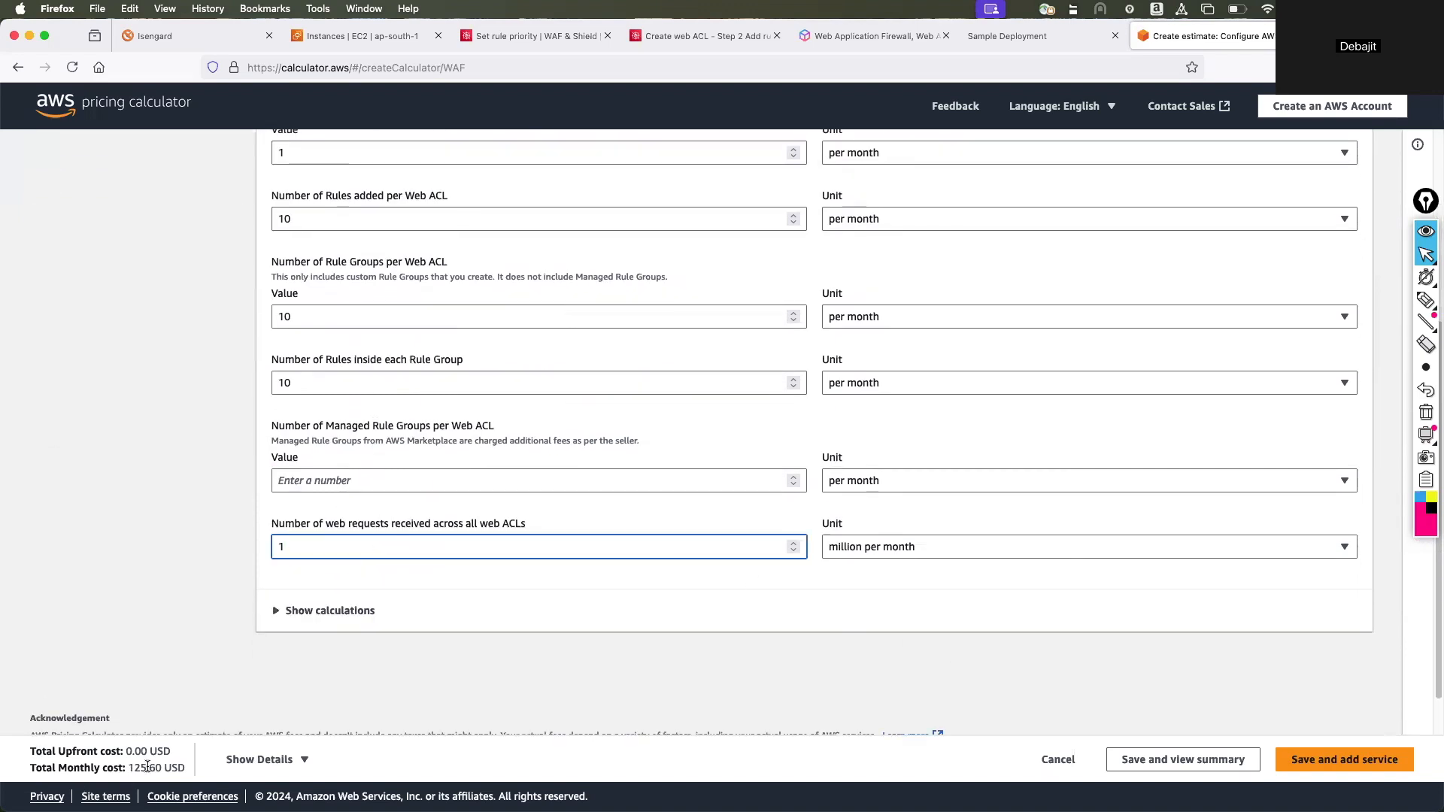
Review the estimate's service settings and expand its cost calculations.
scroll(280, 669, "up", 3)
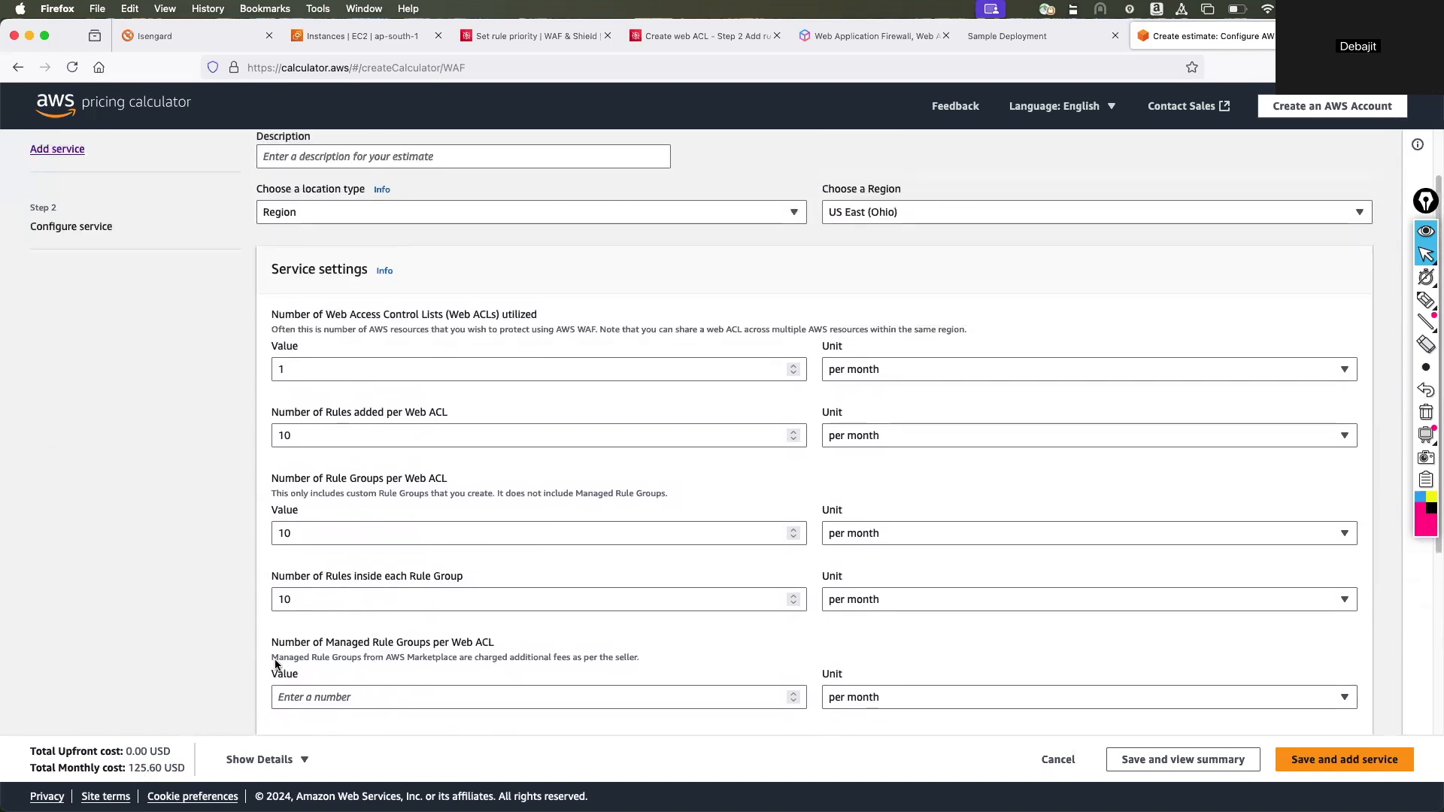
scroll(273, 659, "up", 1)
scroll(273, 658, "down", 5)
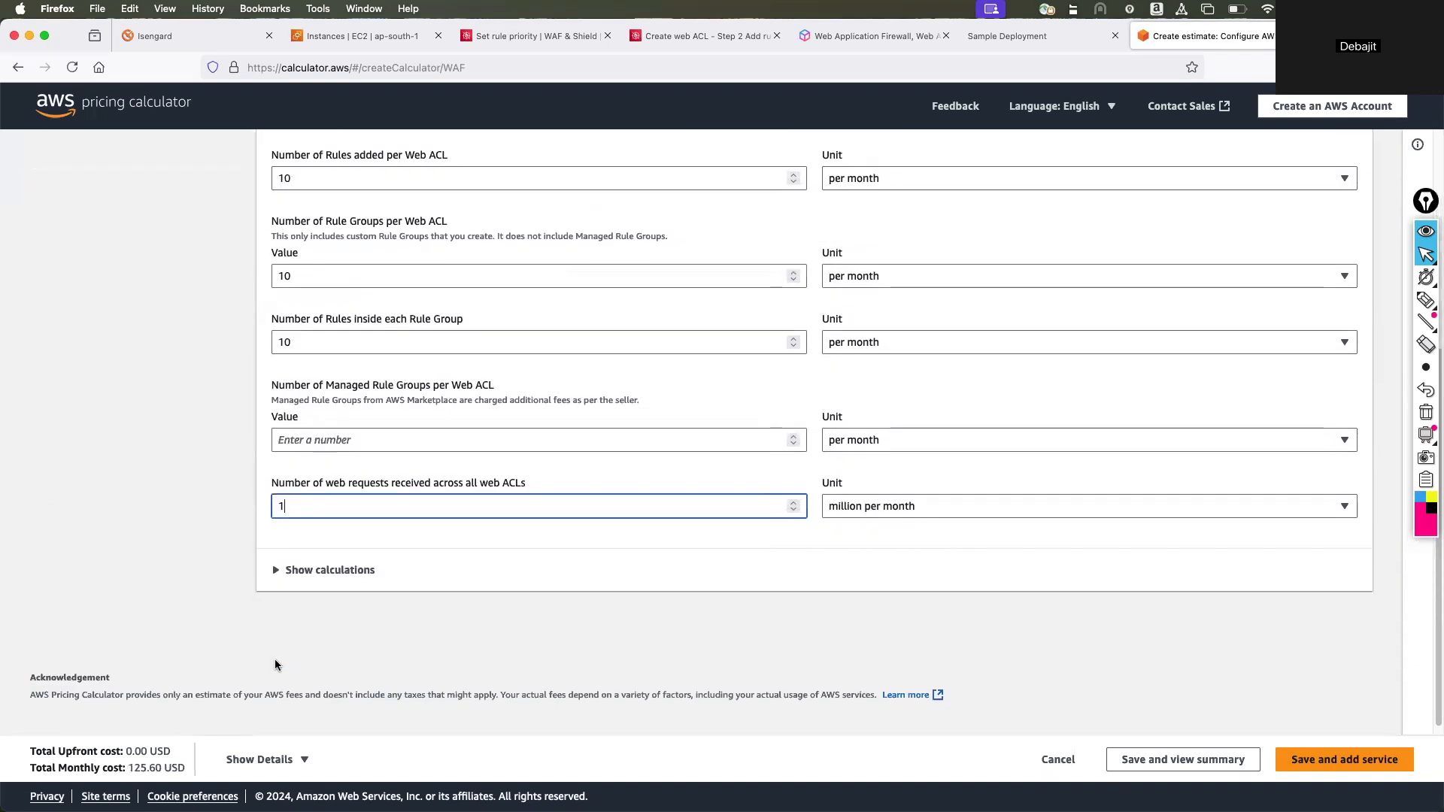
scroll(274, 665, "up", 1)
scroll(277, 665, "up", 2)
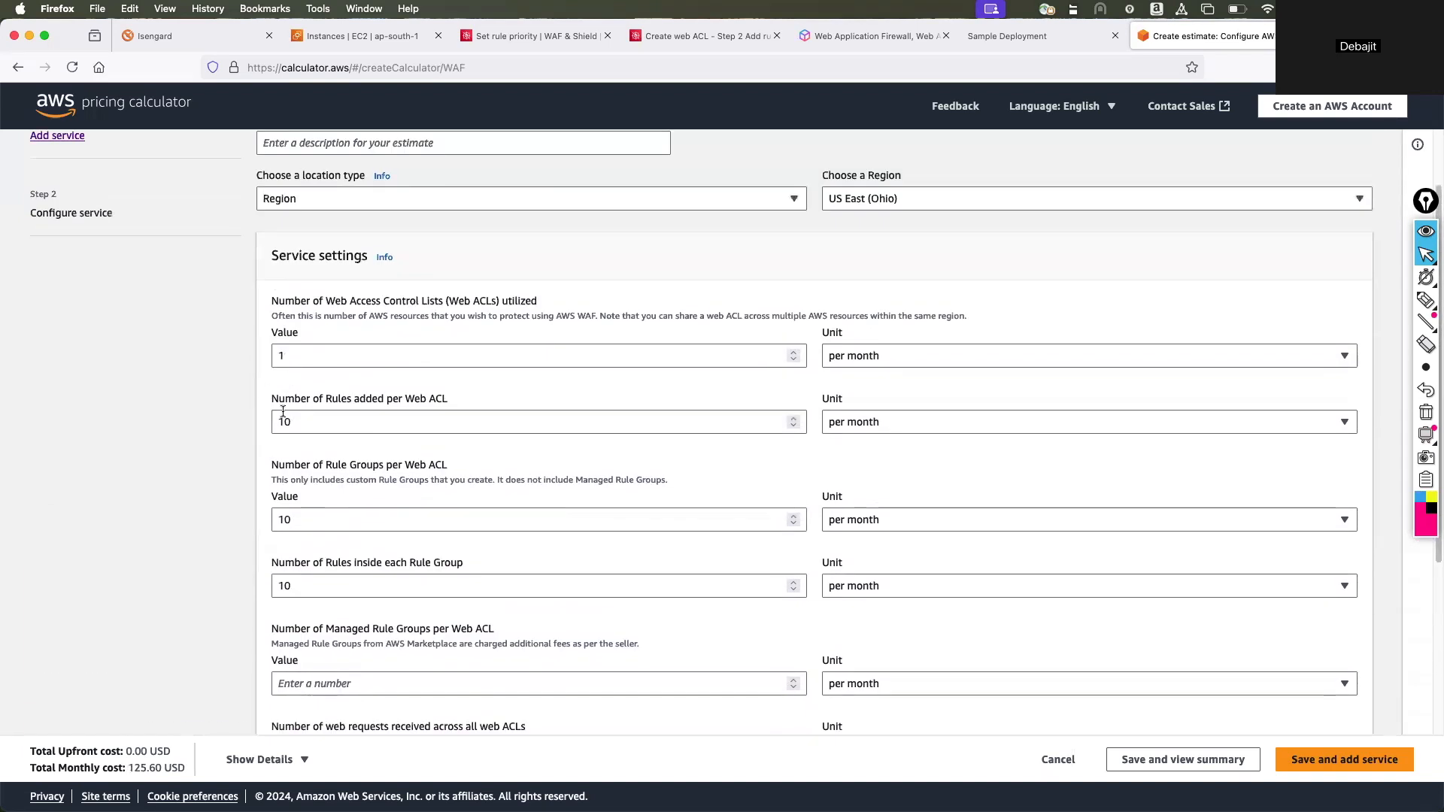
scroll(315, 606, "down", 3)
left_click(361, 636)
scroll(435, 596, "down", 2)
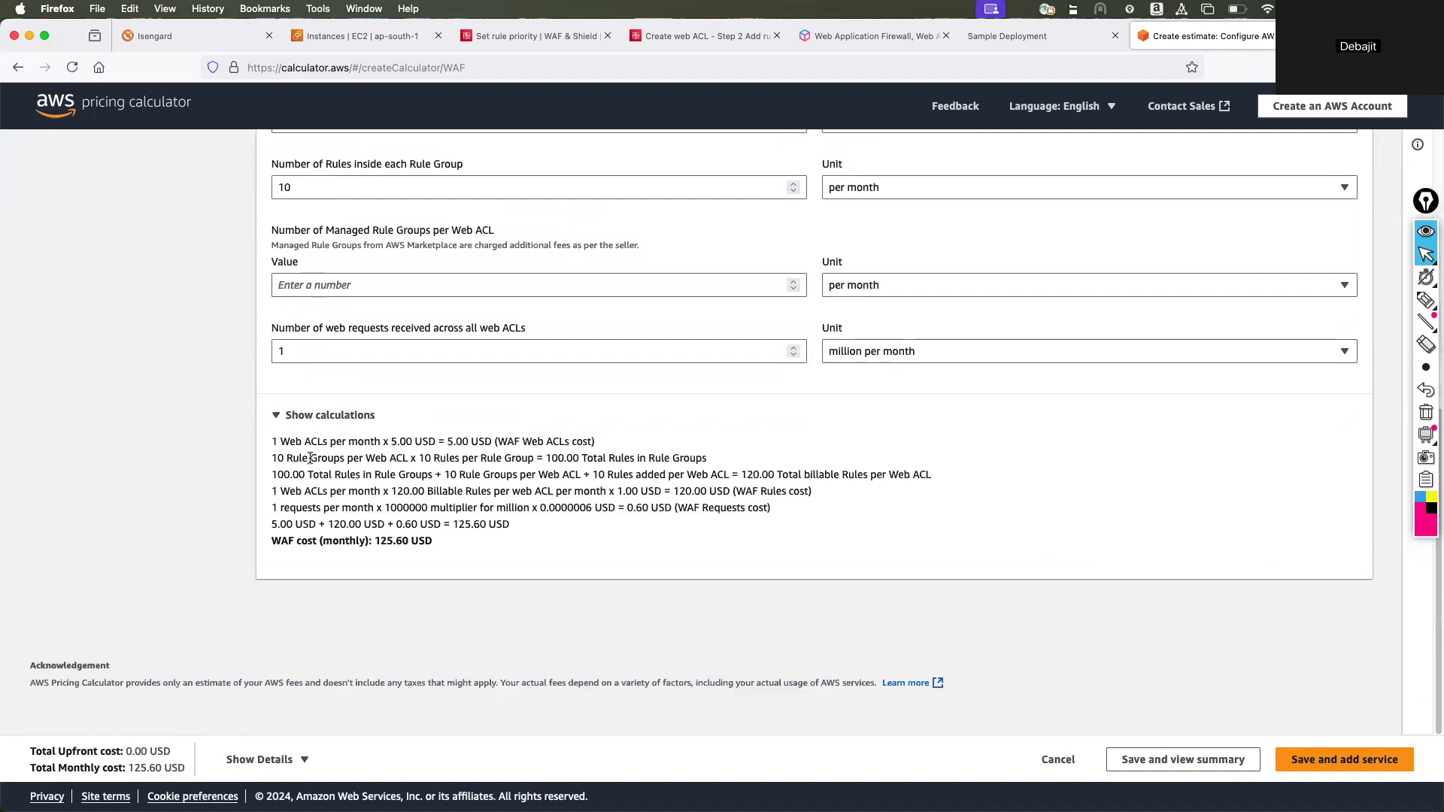
Highlight the web ACL cost, rule group and billable rules lines in the WAF cost calculations.
left_click_drag(277, 442, 426, 440)
left_click_drag(277, 458, 376, 460)
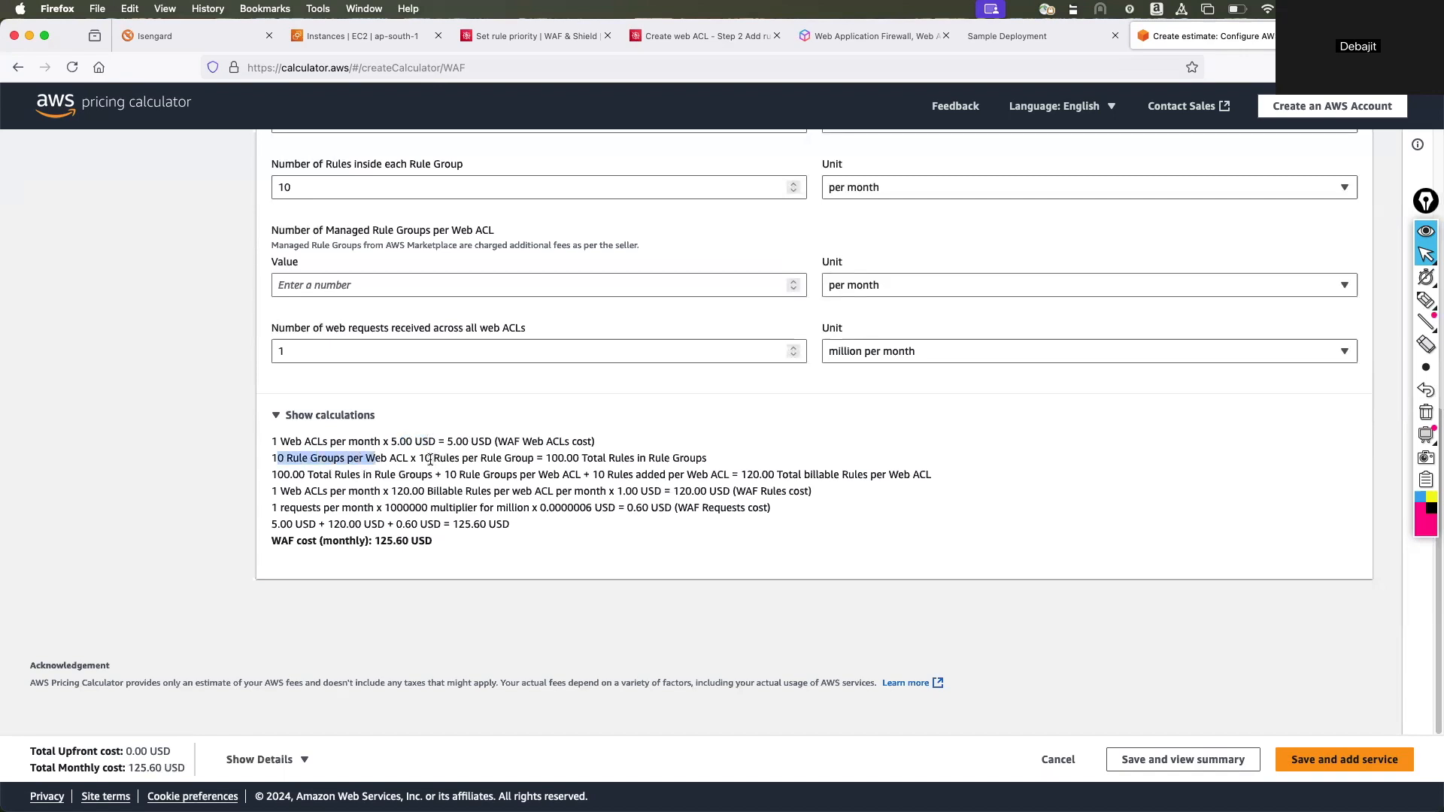
left_click_drag(425, 460, 665, 460)
left_click_drag(362, 475, 685, 474)
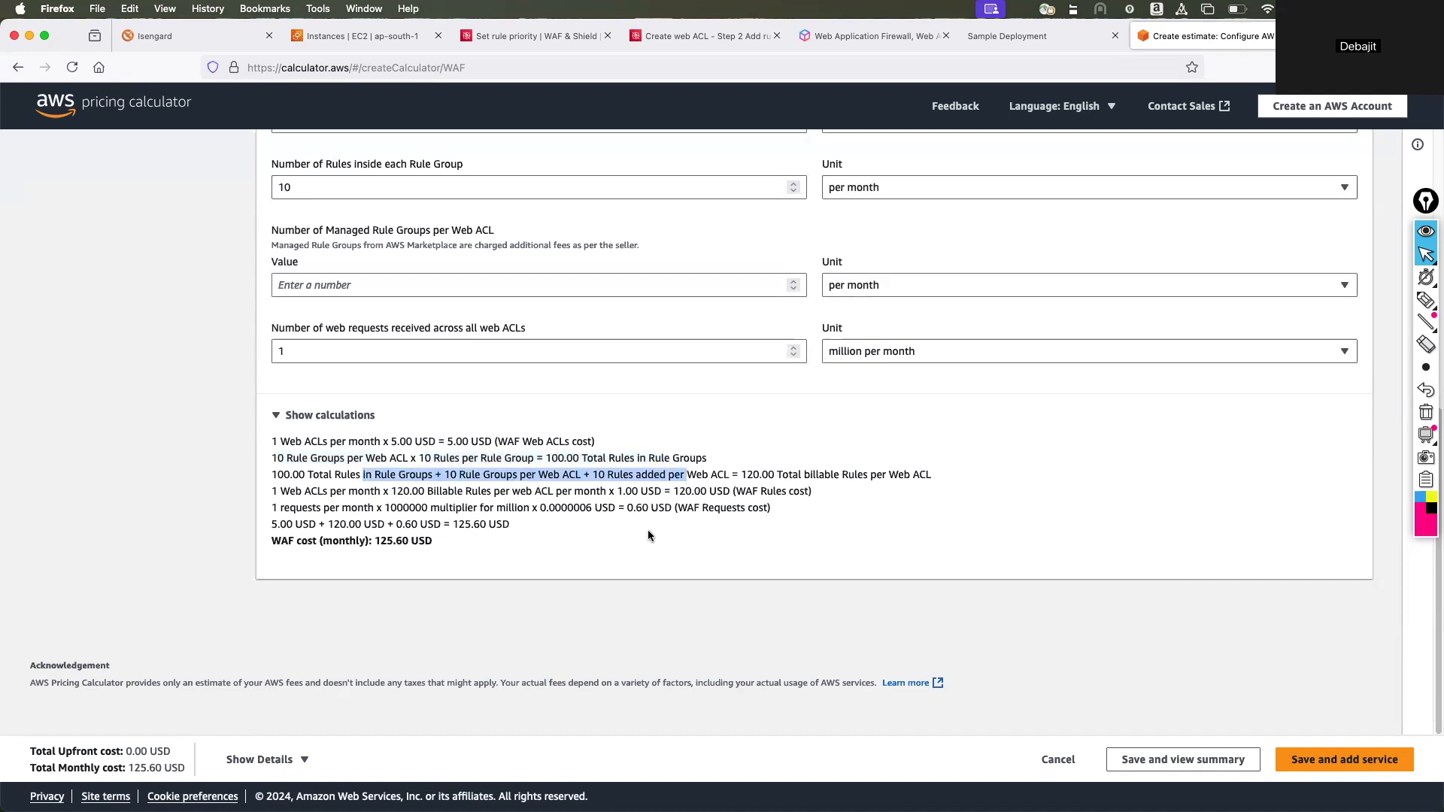
Return from the pricing estimate to the web ACL's Add rules and rule groups page.
scroll(738, 525, "up", 15)
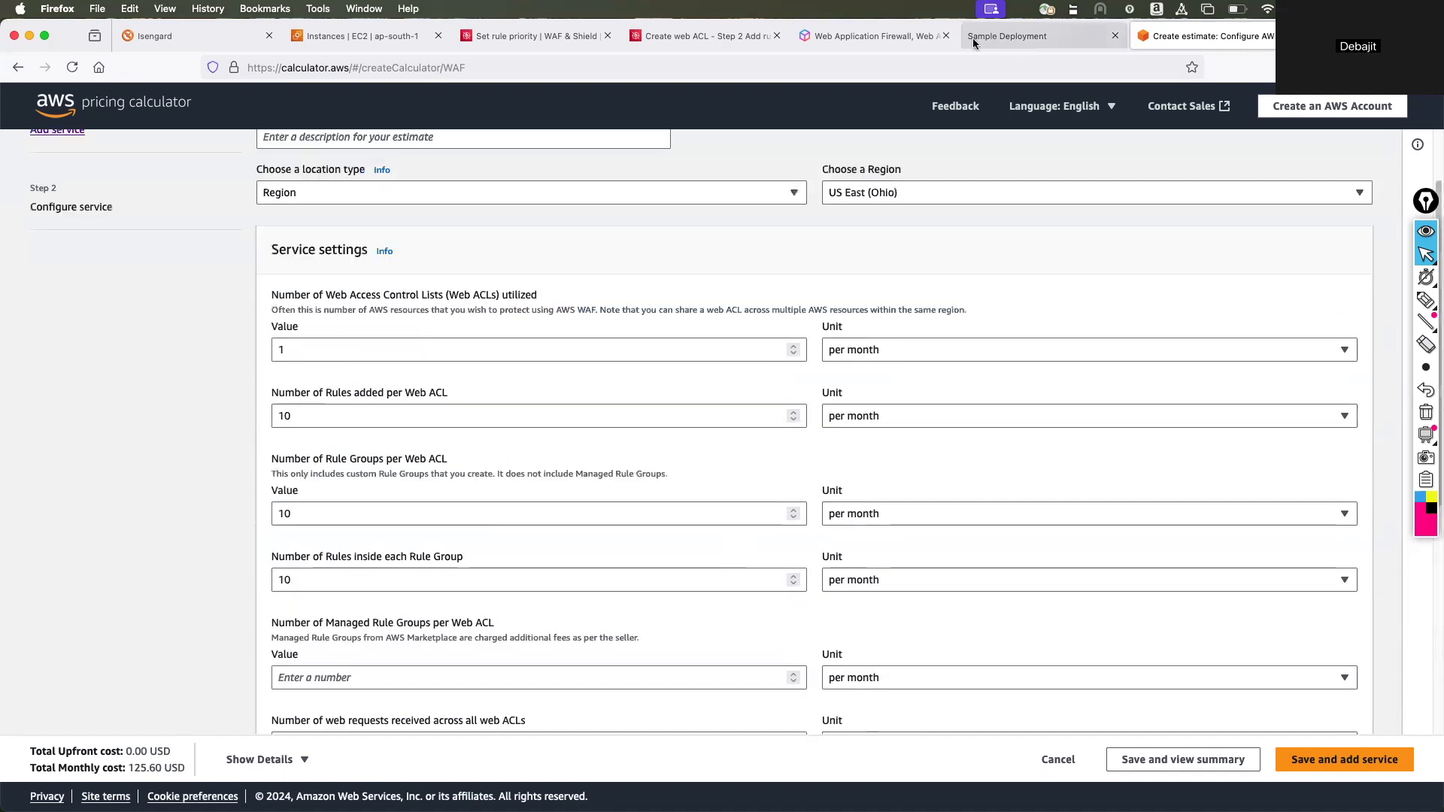
left_click(871, 37)
left_click(627, 38)
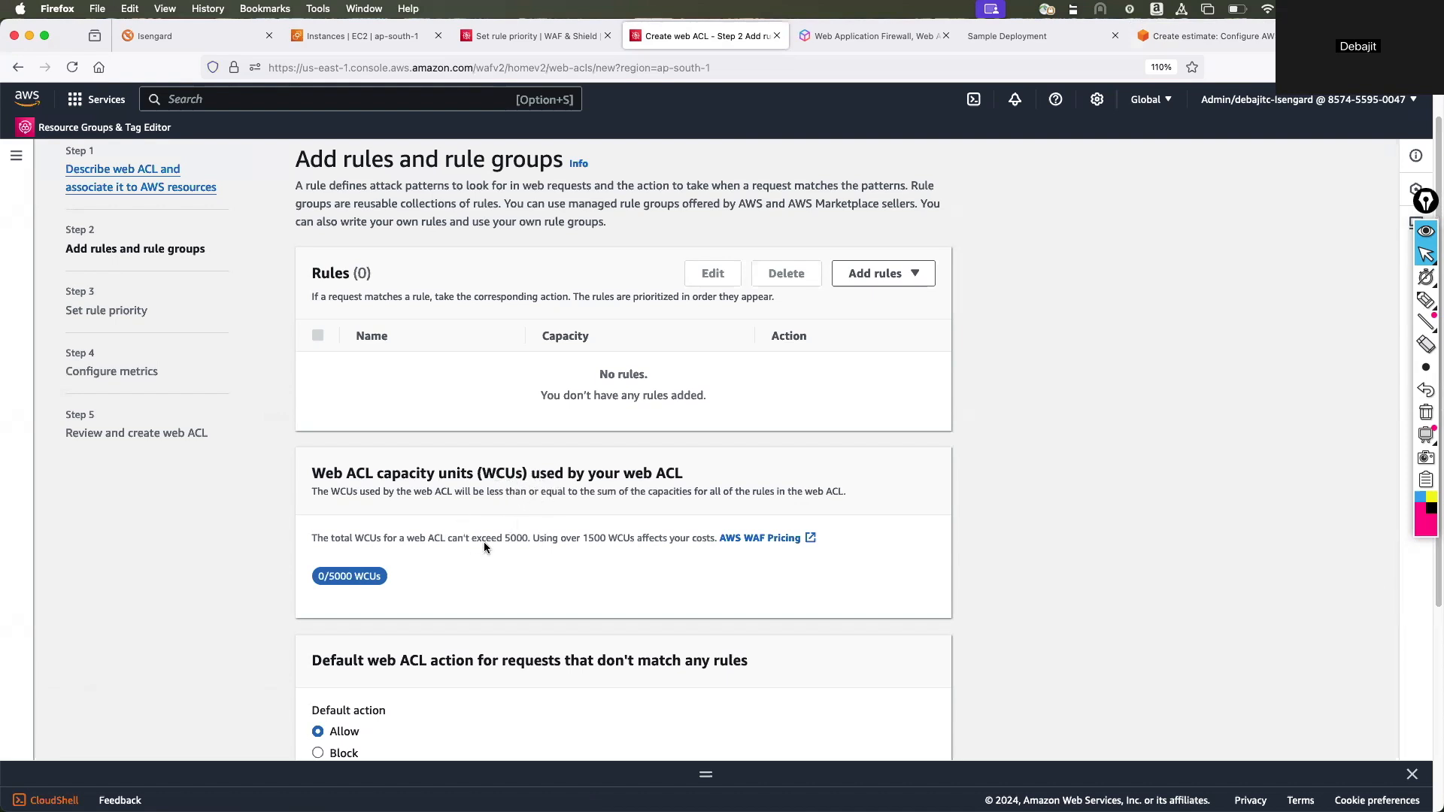
scroll(484, 541, "down", 5)
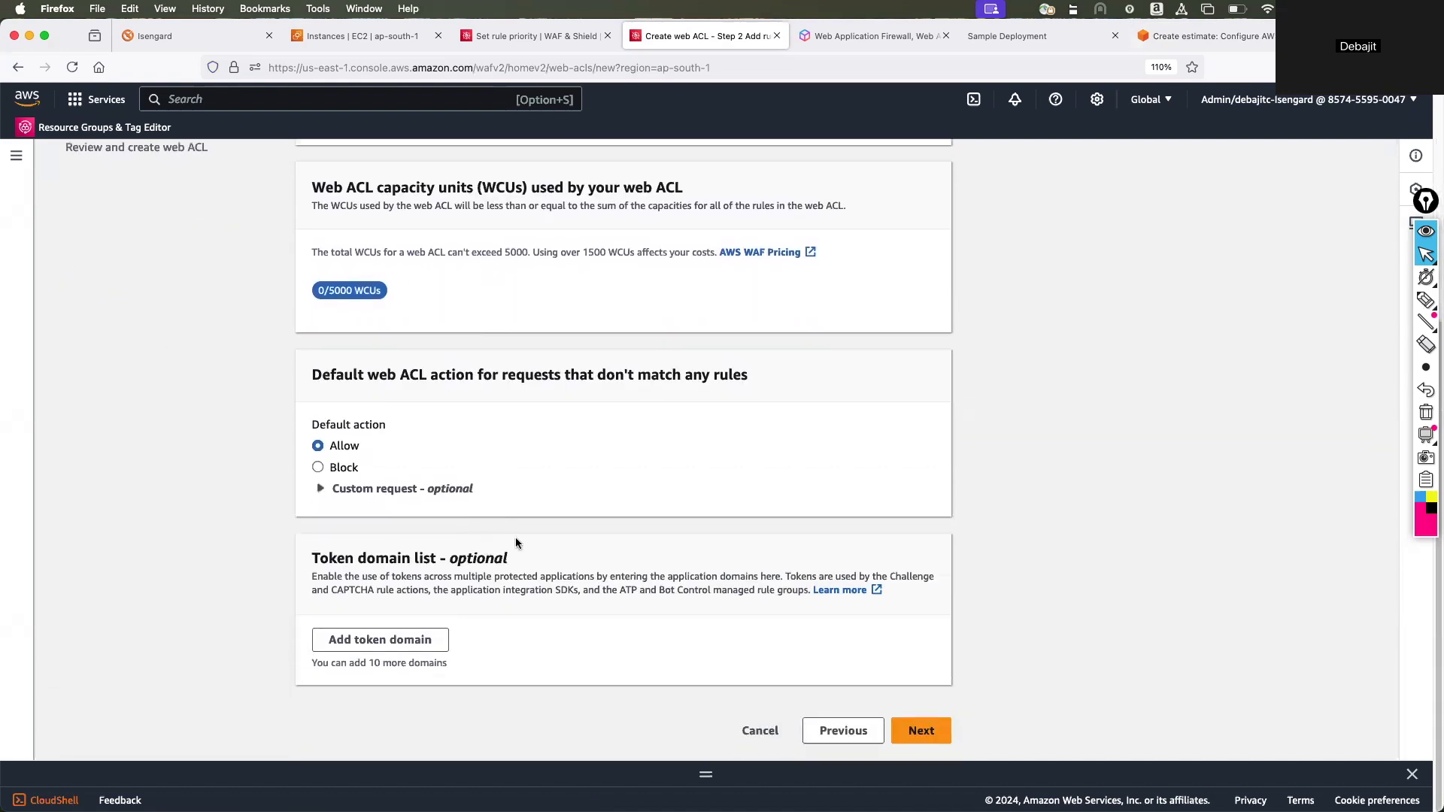
left_click(921, 729)
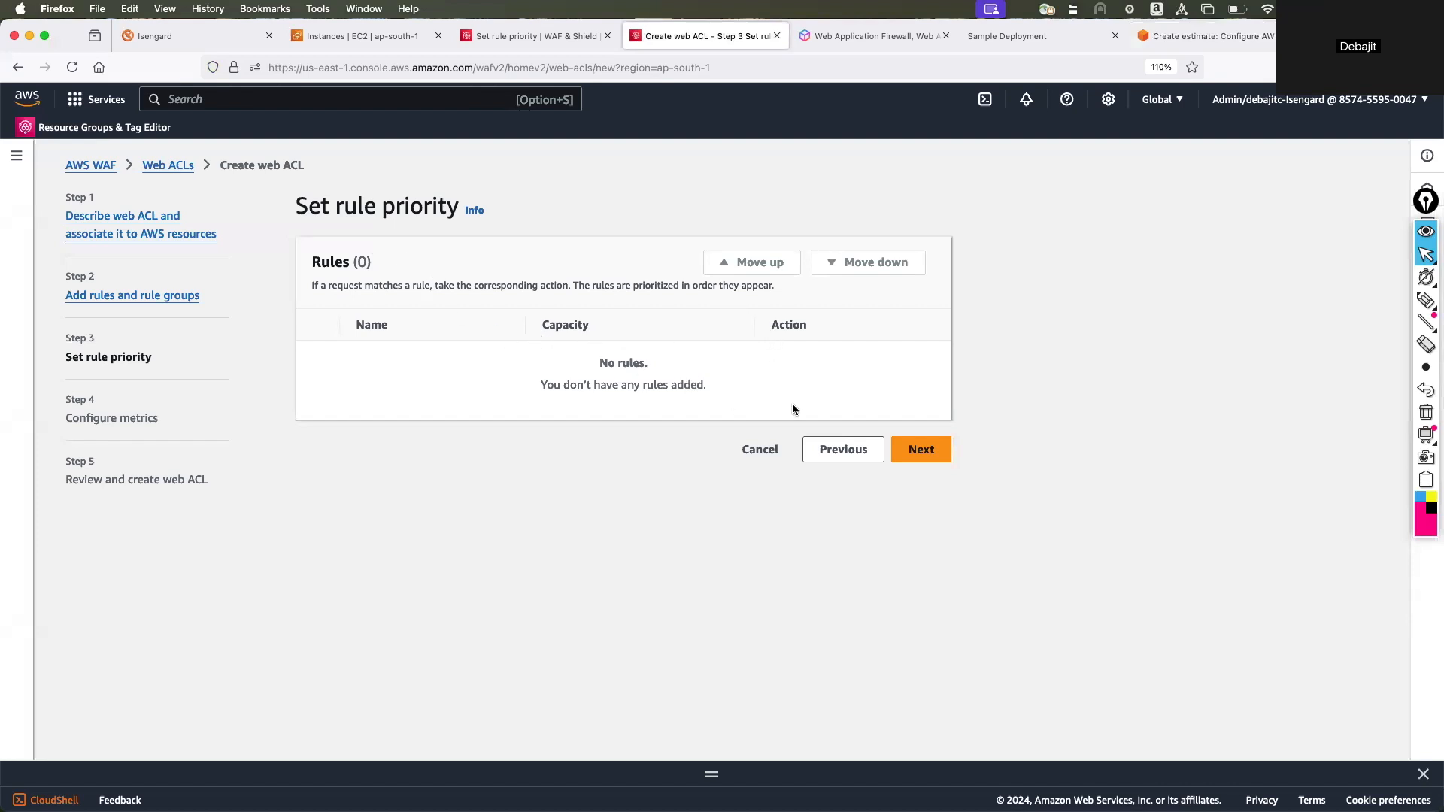
left_click(843, 449)
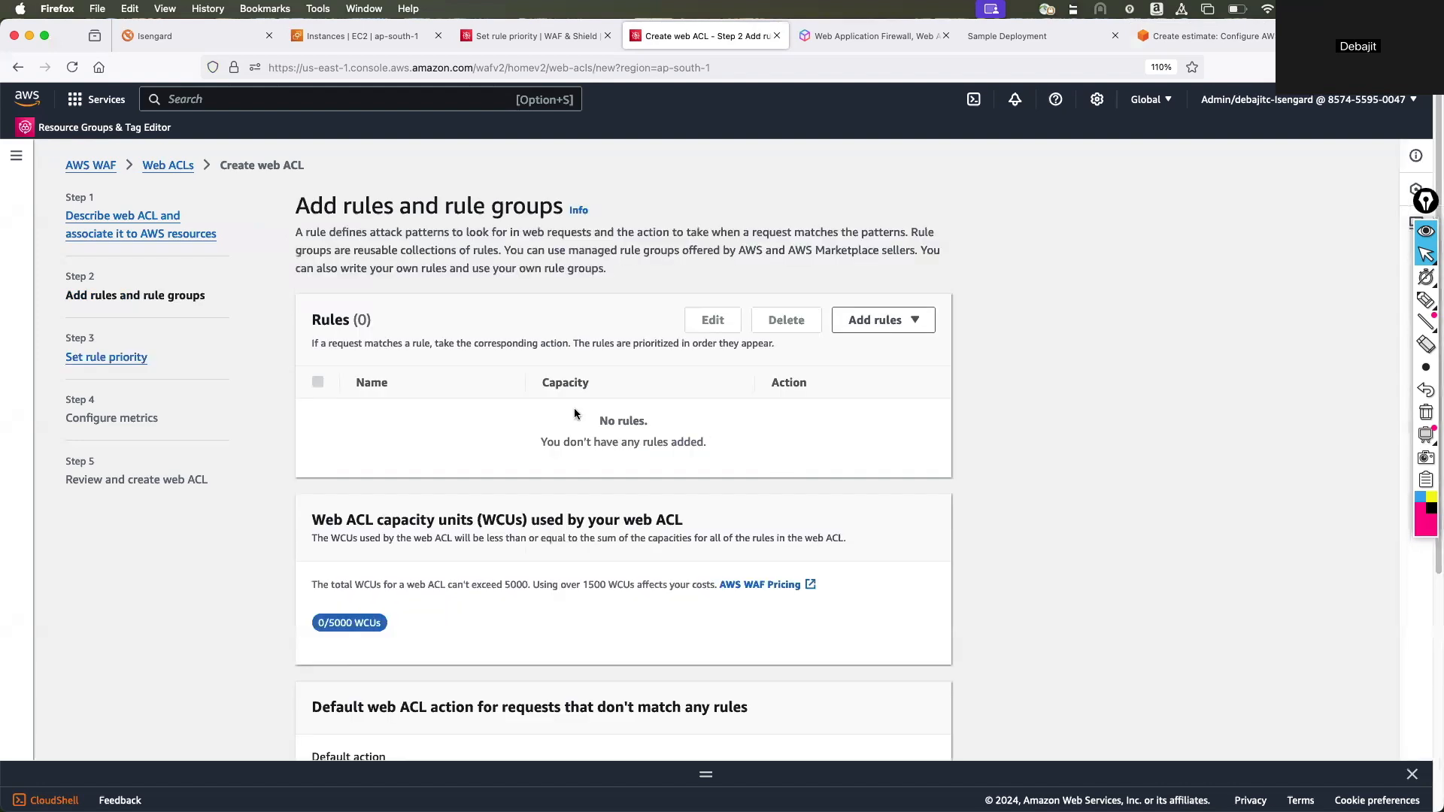
Start a custom rule with the rule builder and name it test1.
left_click(913, 320)
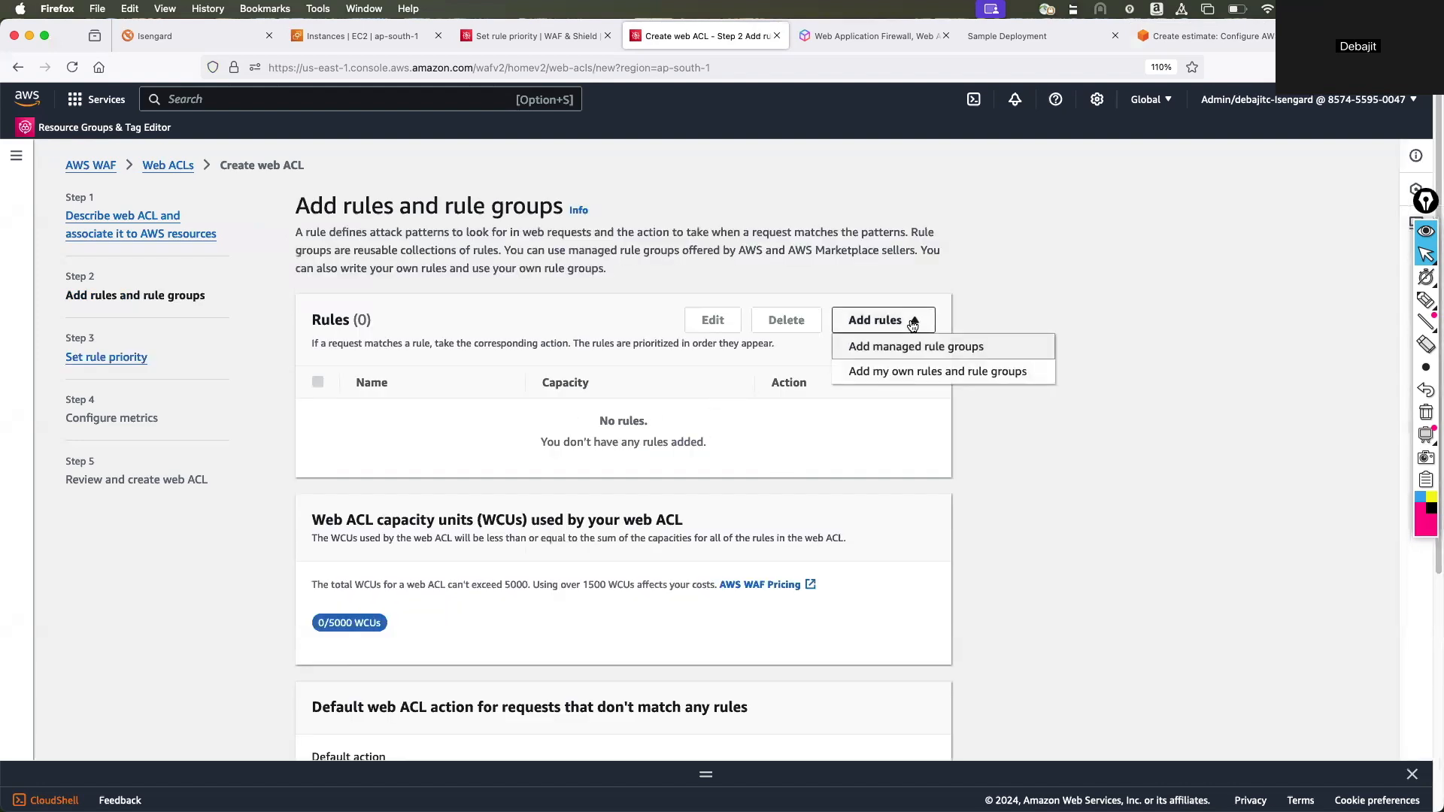
left_click(900, 371)
scroll(571, 485, "down", 4)
left_click(433, 466)
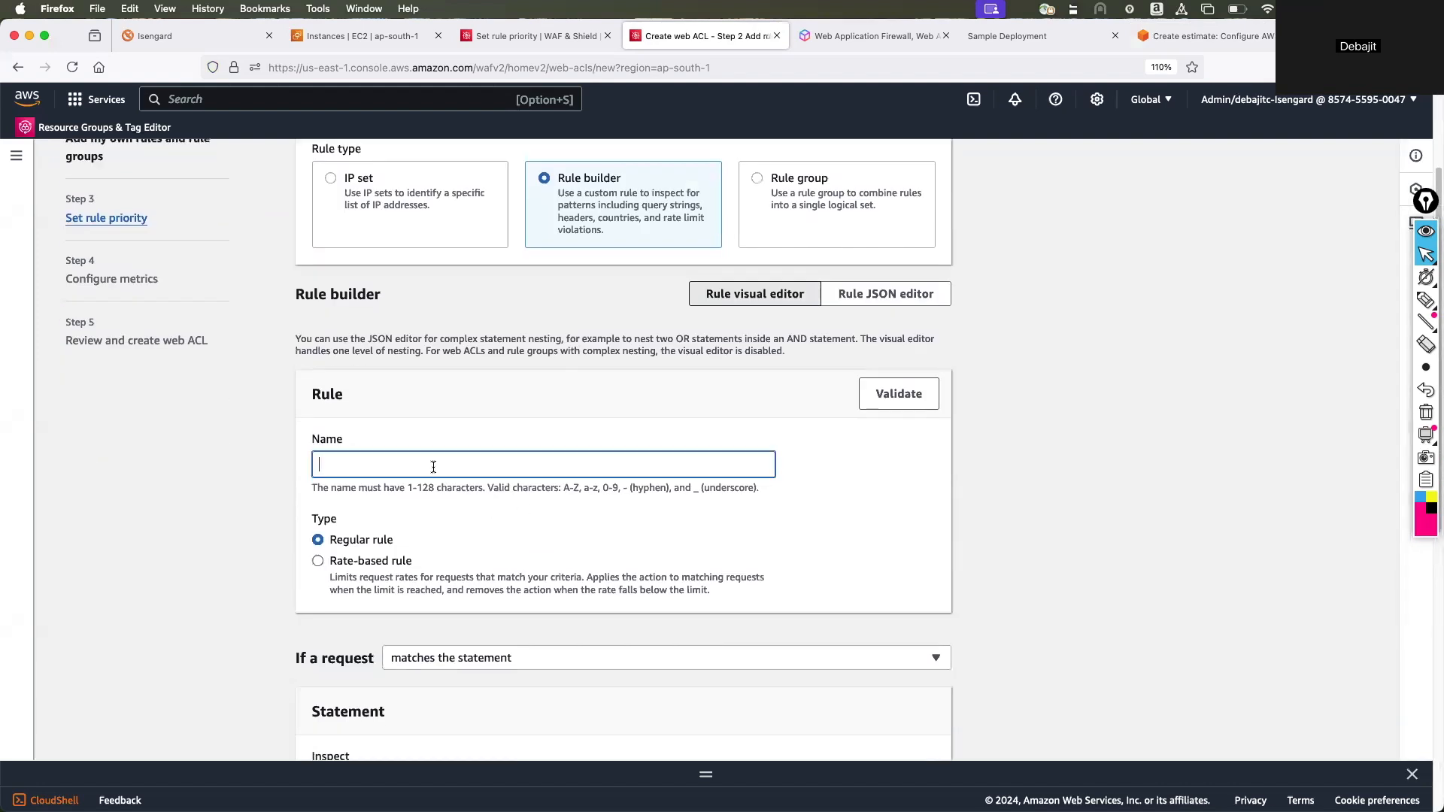
scroll(434, 466, "up", 1)
scroll(435, 467, "down", 2)
type("test")
scroll(485, 397, "down", 5)
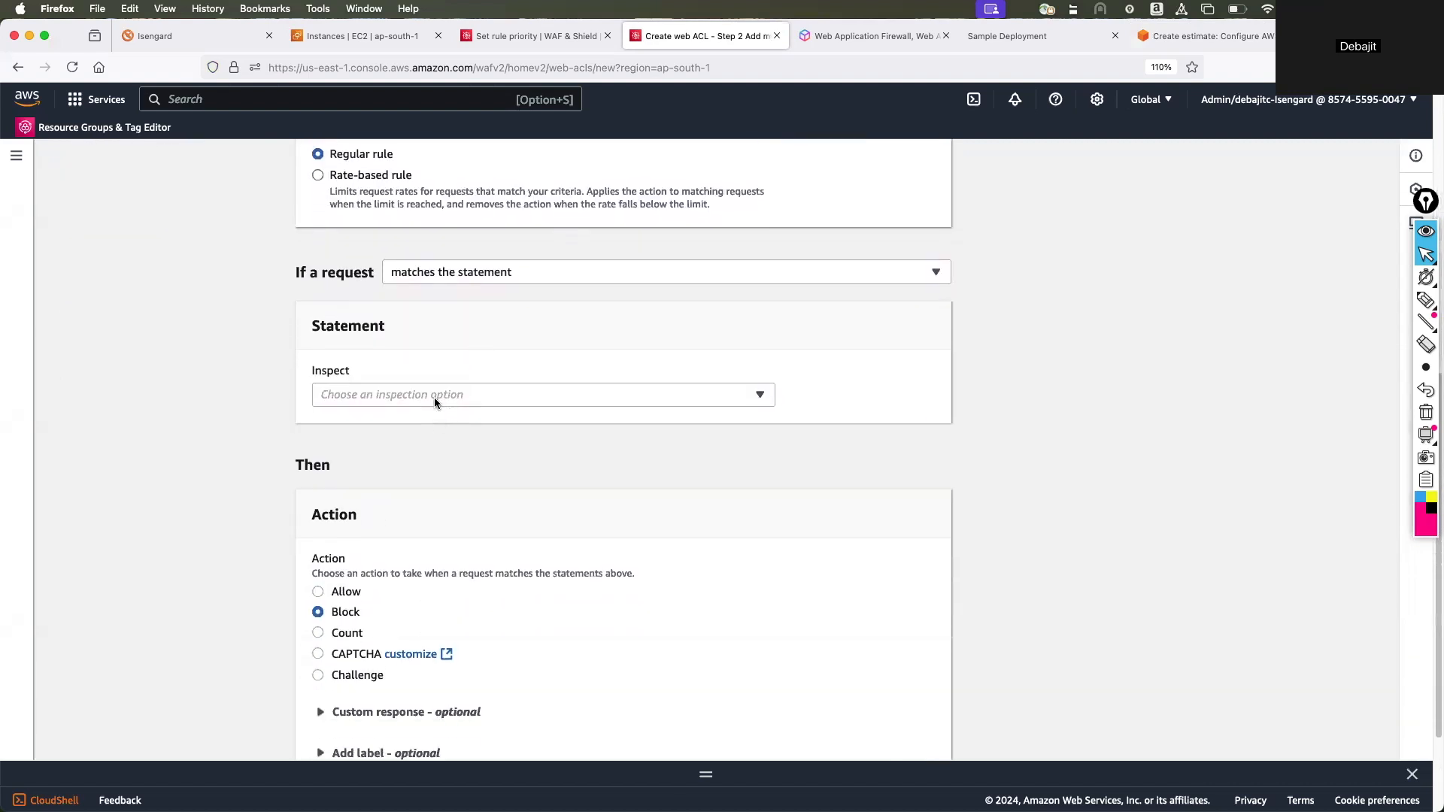
Make test1 inspect requests that originate from Albania - AL and add the rule with the Block action.
left_click(435, 396)
left_click(398, 448)
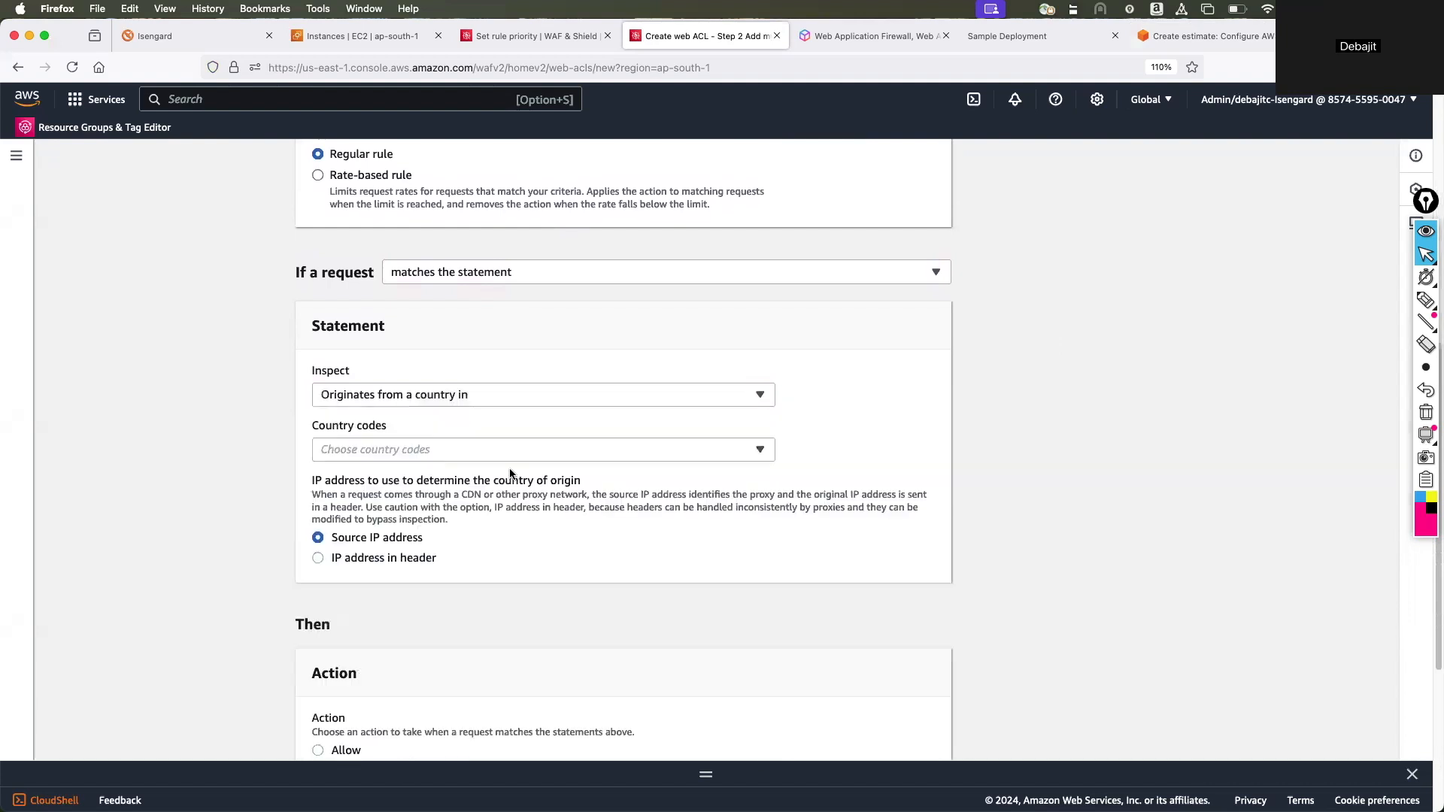
scroll(500, 468, "down", 3)
left_click(404, 206)
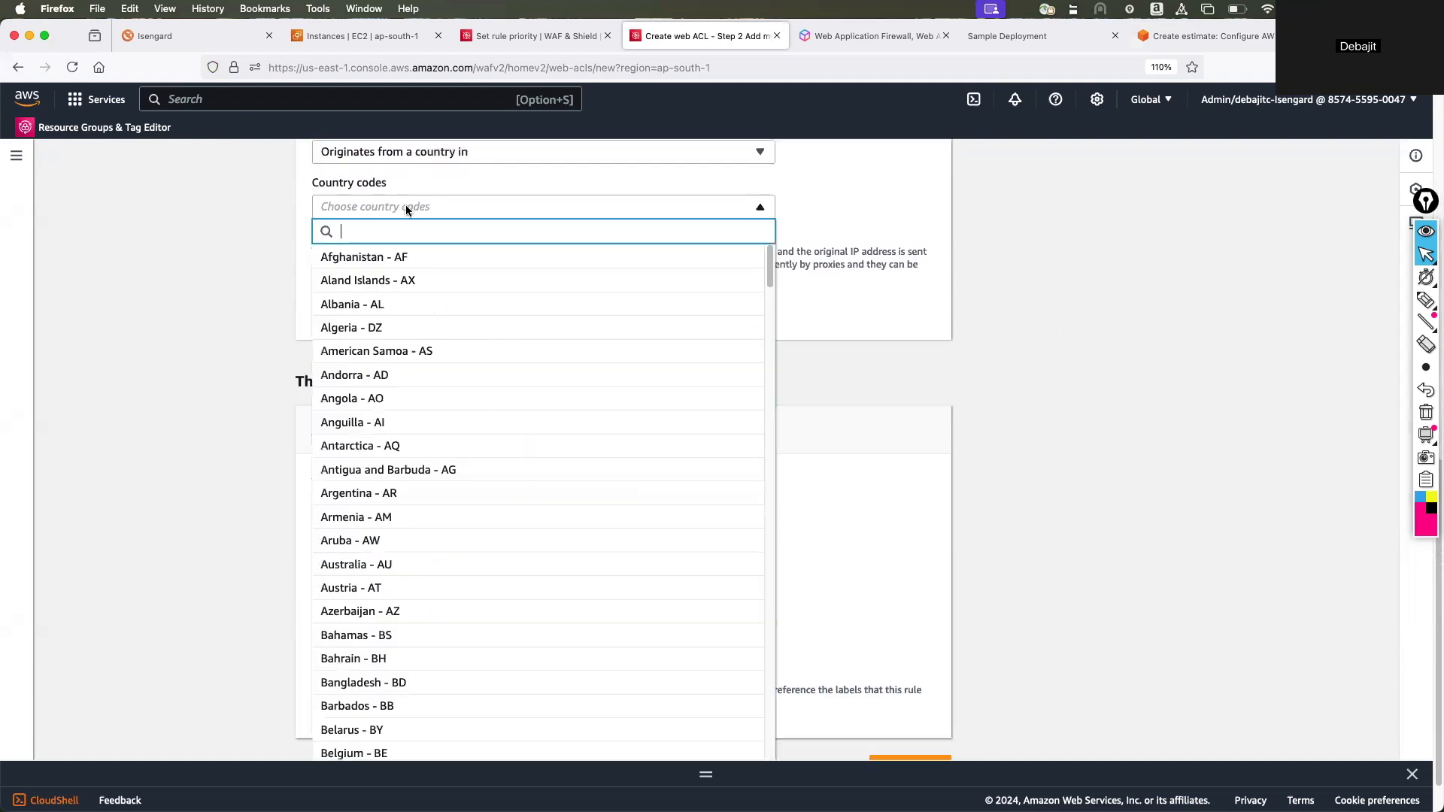
left_click(400, 307)
scroll(536, 443, "down", 2)
left_click(910, 714)
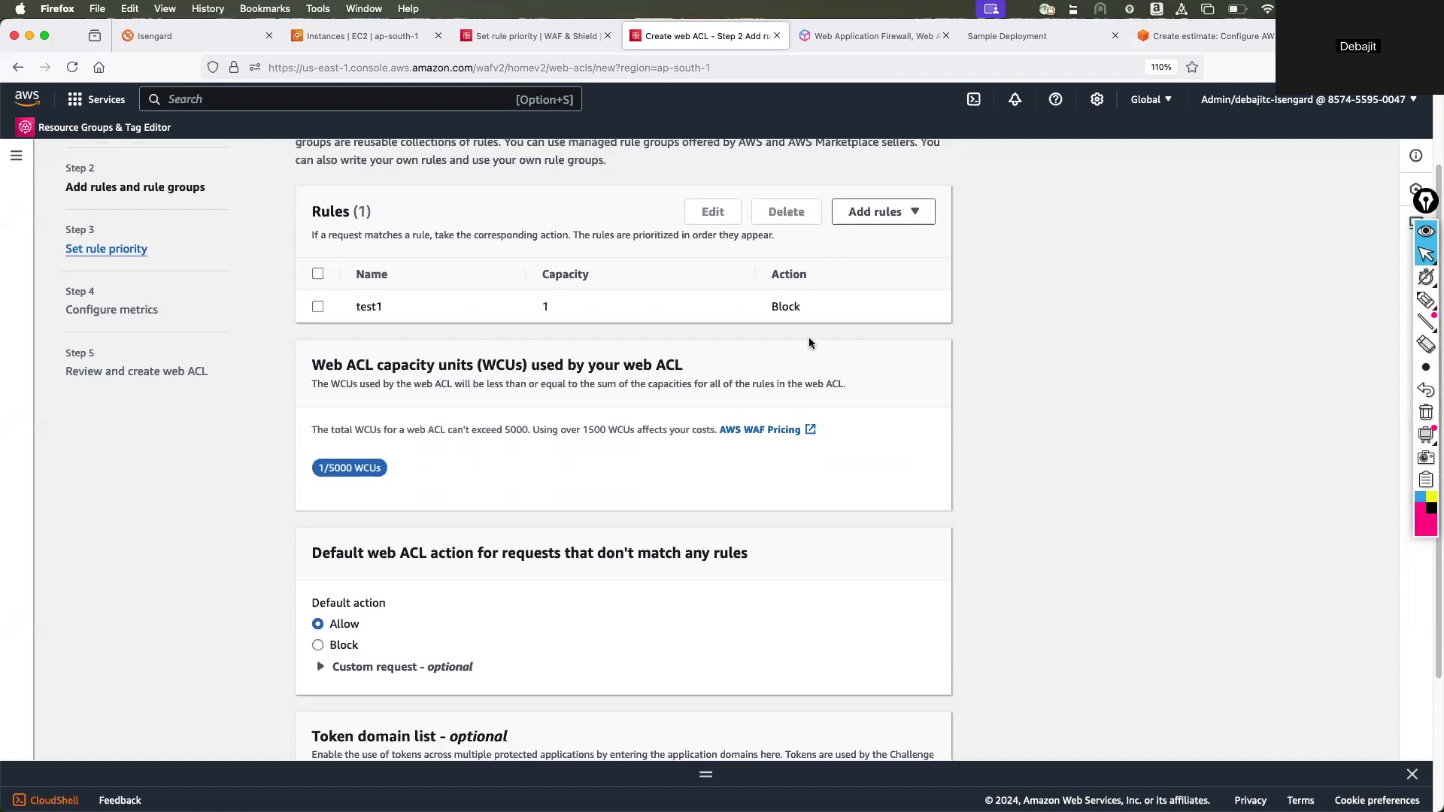
Start another custom rule named test2 and make it a rate-based rule.
scroll(809, 342, "up", 2)
left_click(894, 236)
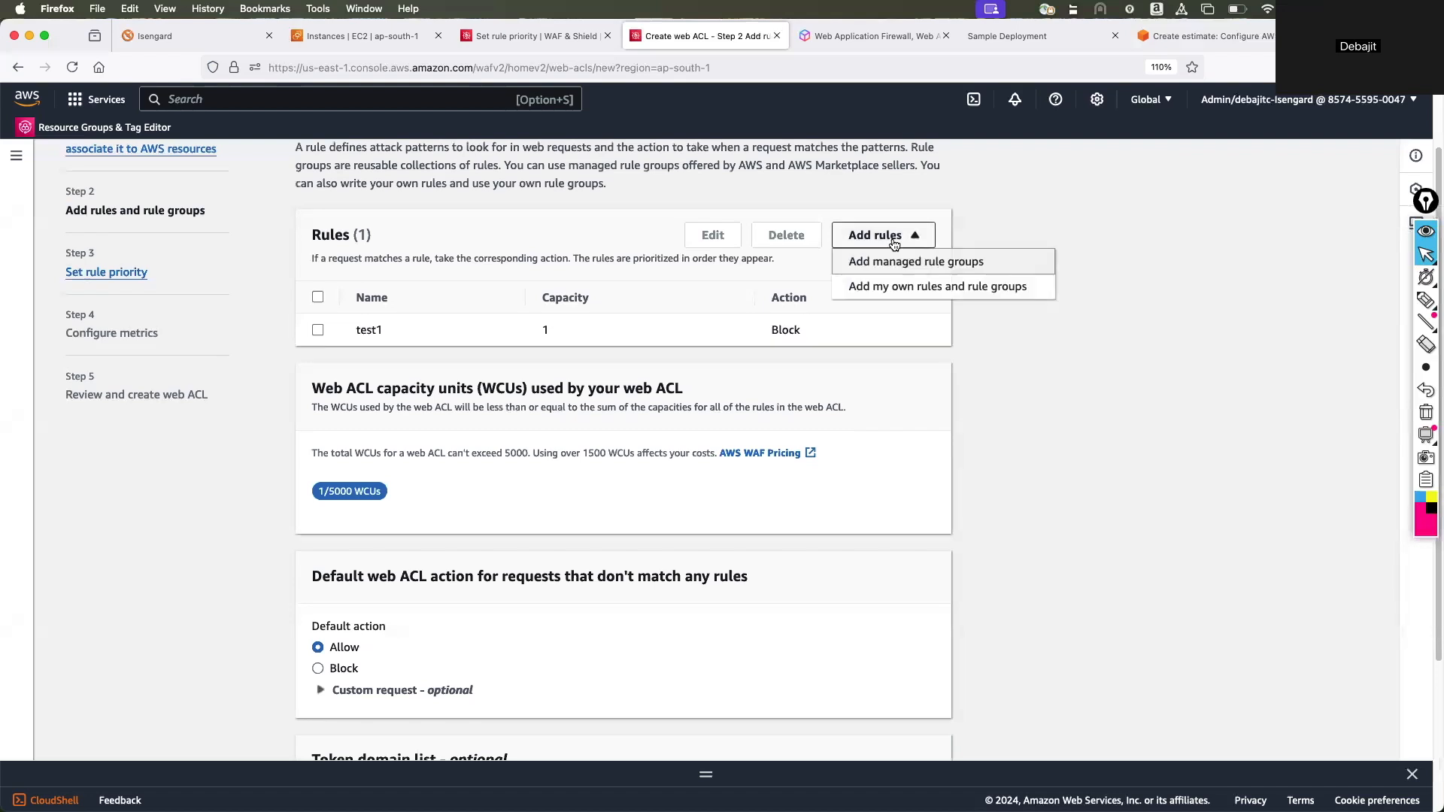
left_click(902, 287)
scroll(687, 403, "down", 5)
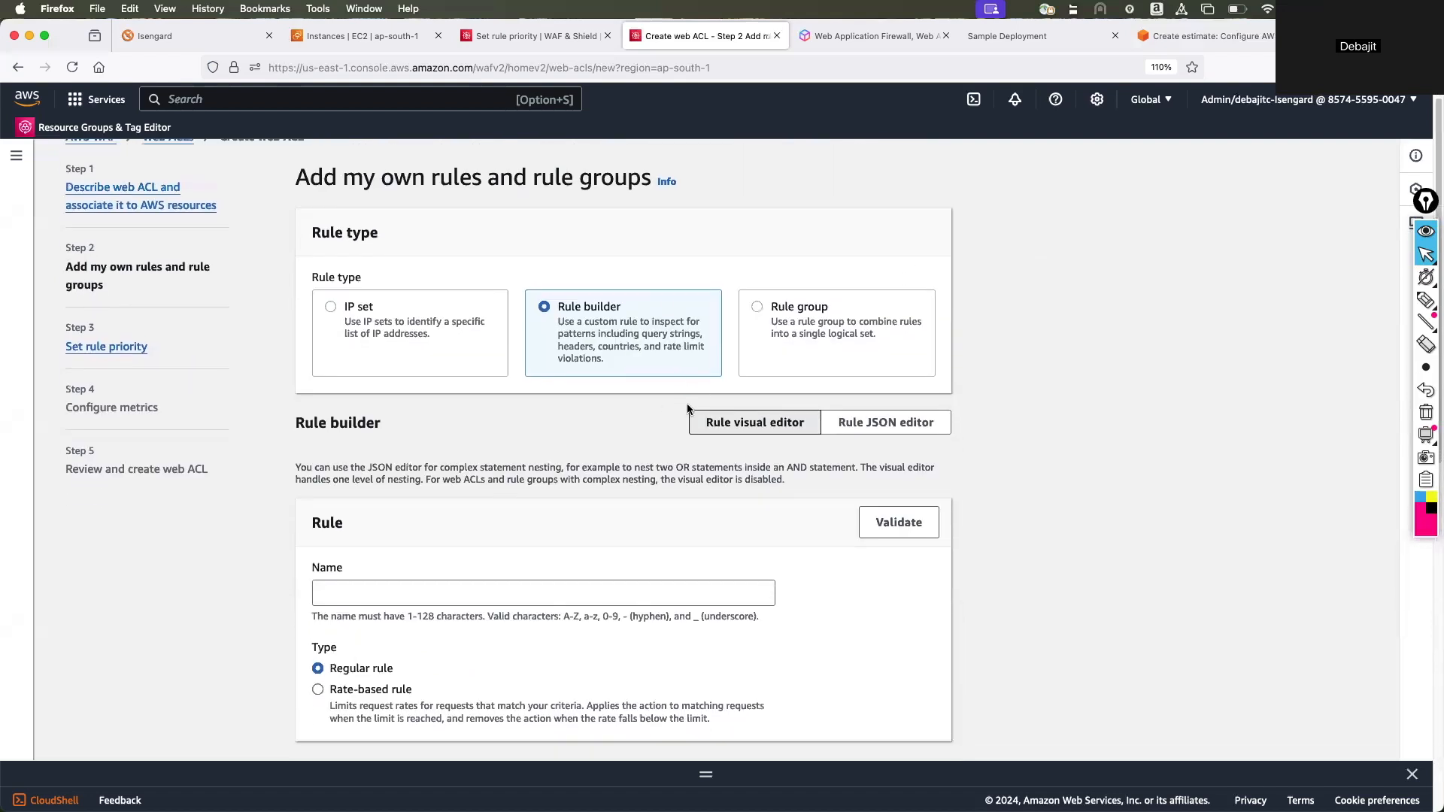
left_click(467, 416)
type("test")
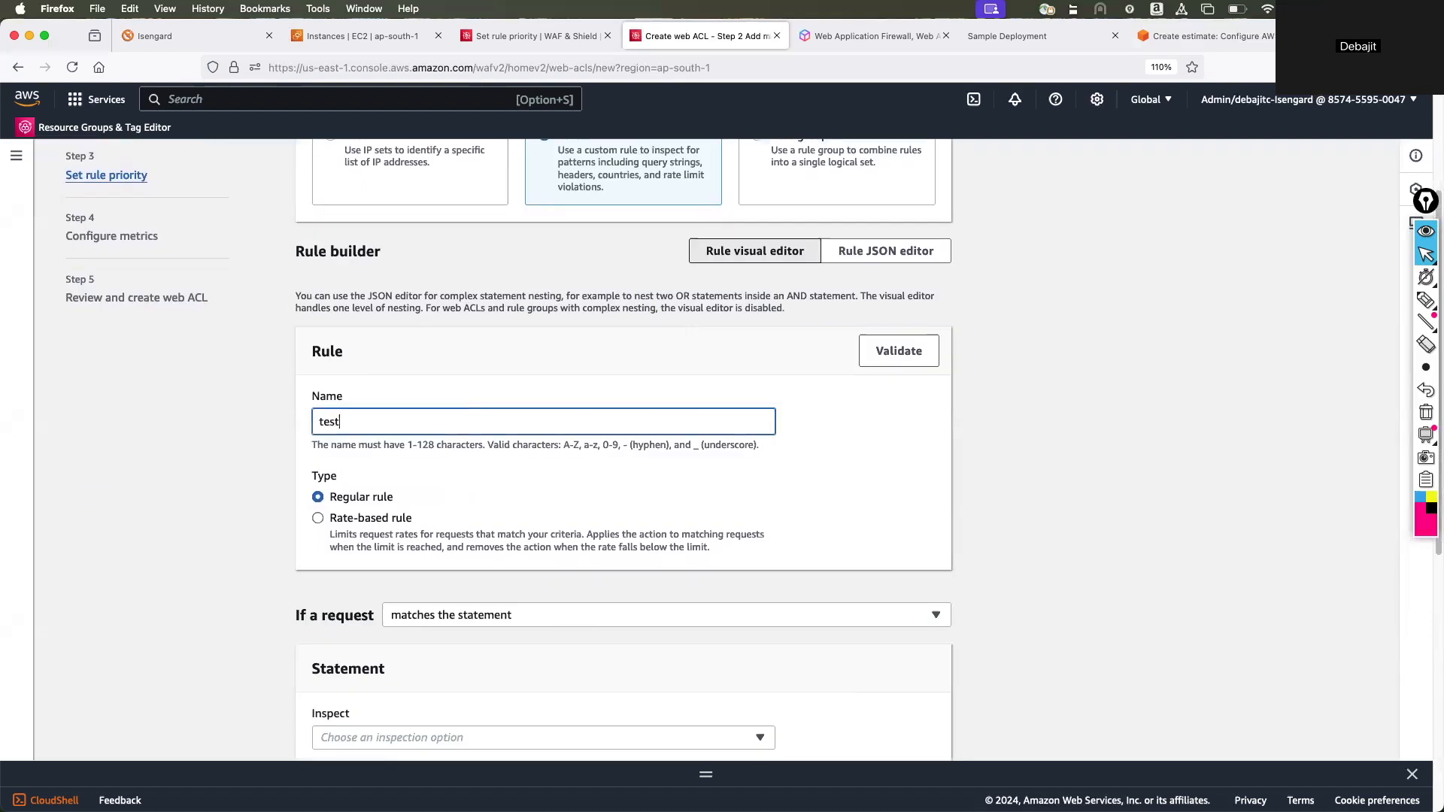
type("2")
scroll(466, 421, "down", 5)
left_click(354, 333)
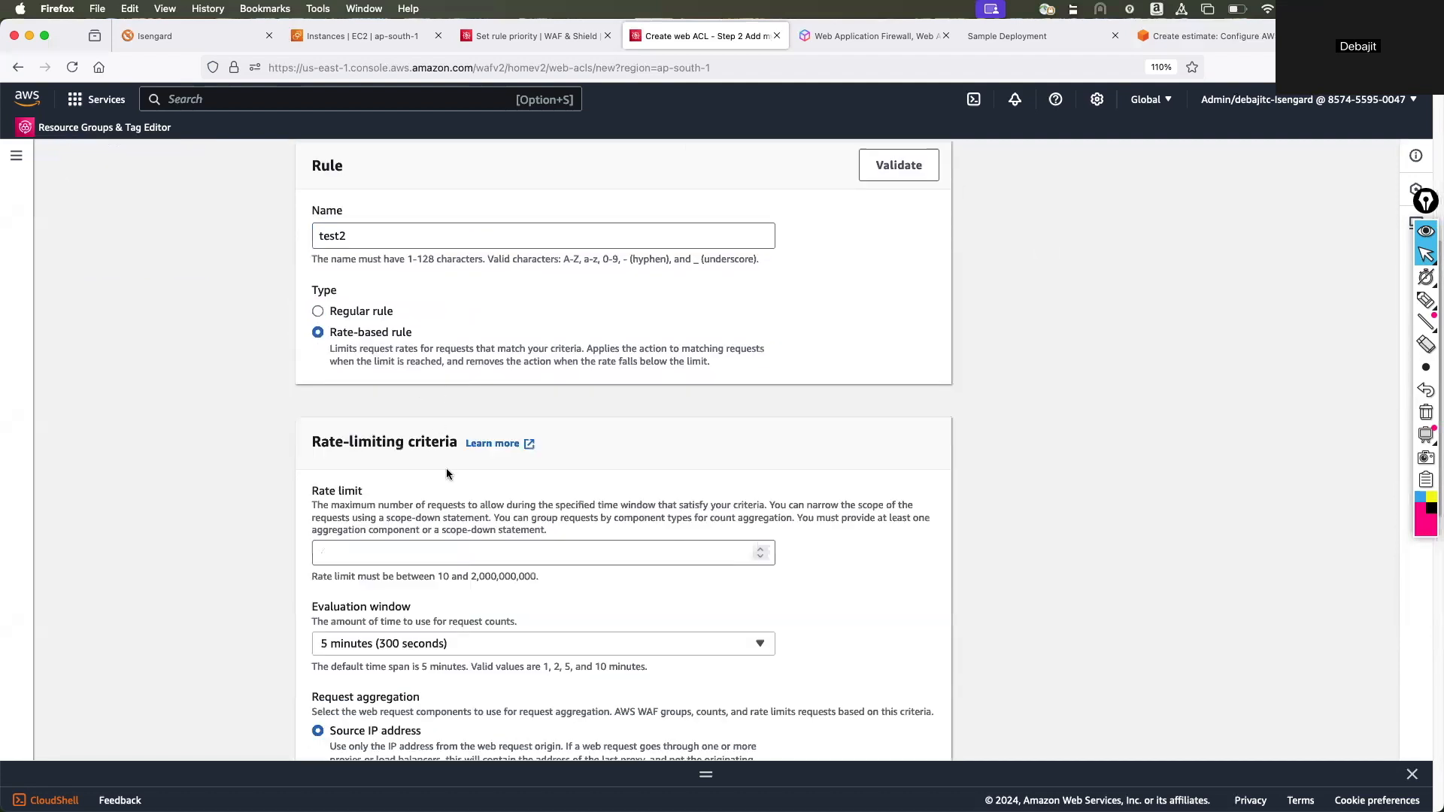
Set test2's rate limit to 10 and add the rule with the Block action, considering all requests.
scroll(470, 498, "down", 4)
scroll(470, 498, "down", 1)
left_click(411, 400)
type("10")
scroll(489, 468, "down", 5)
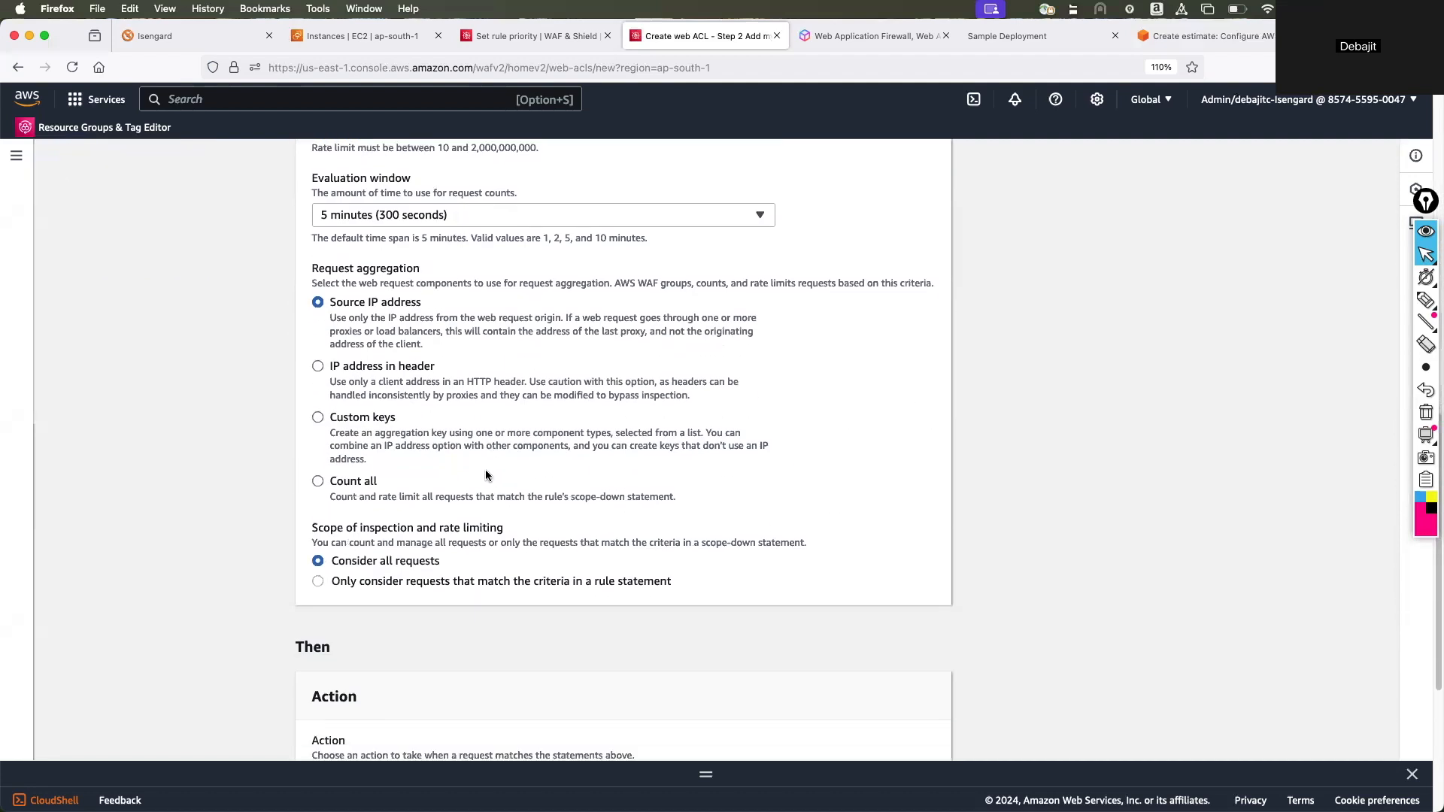
scroll(486, 474, "down", 5)
left_click(911, 712)
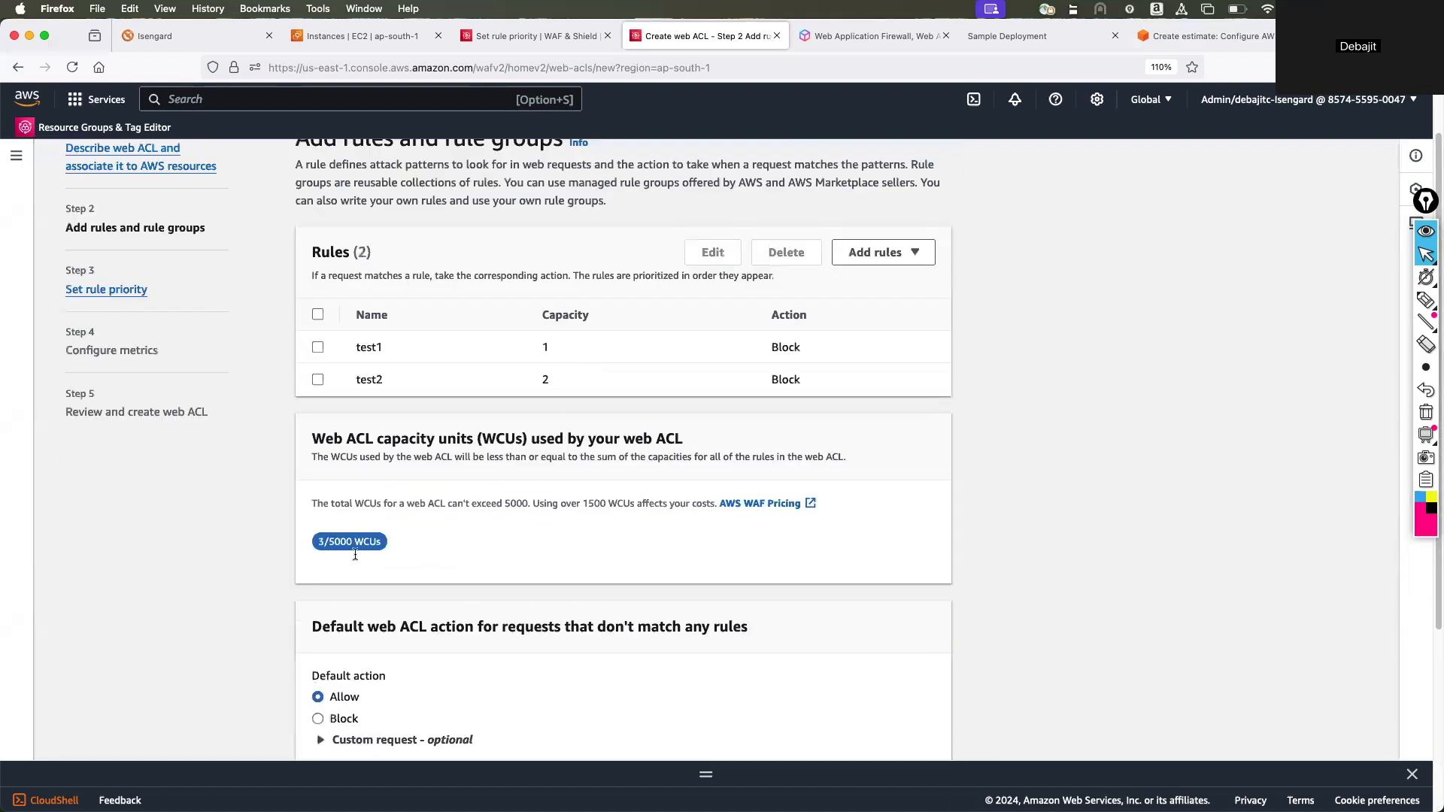
Continue to the rule priority settings and move test2 above test1.
scroll(476, 511, "down", 5)
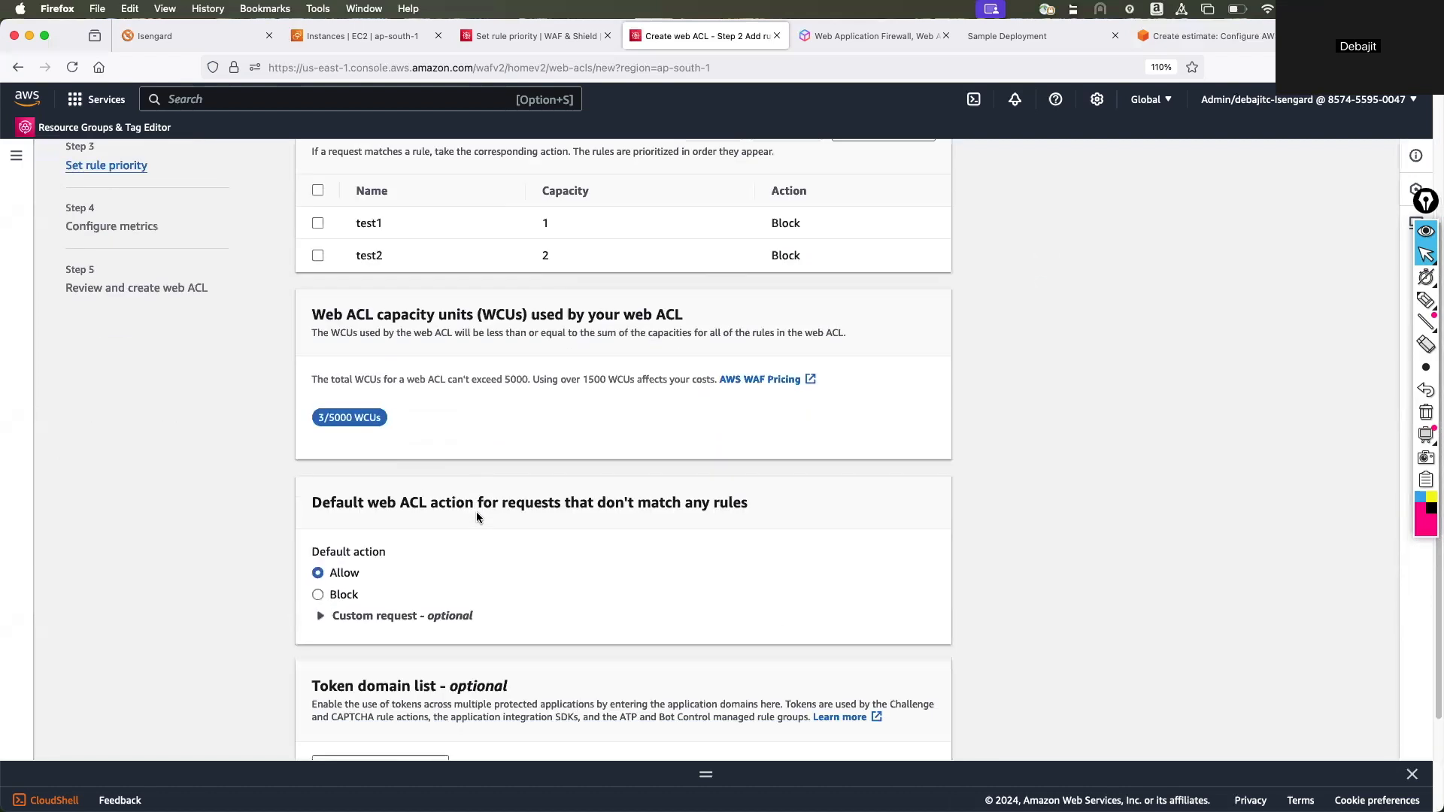
left_click(919, 740)
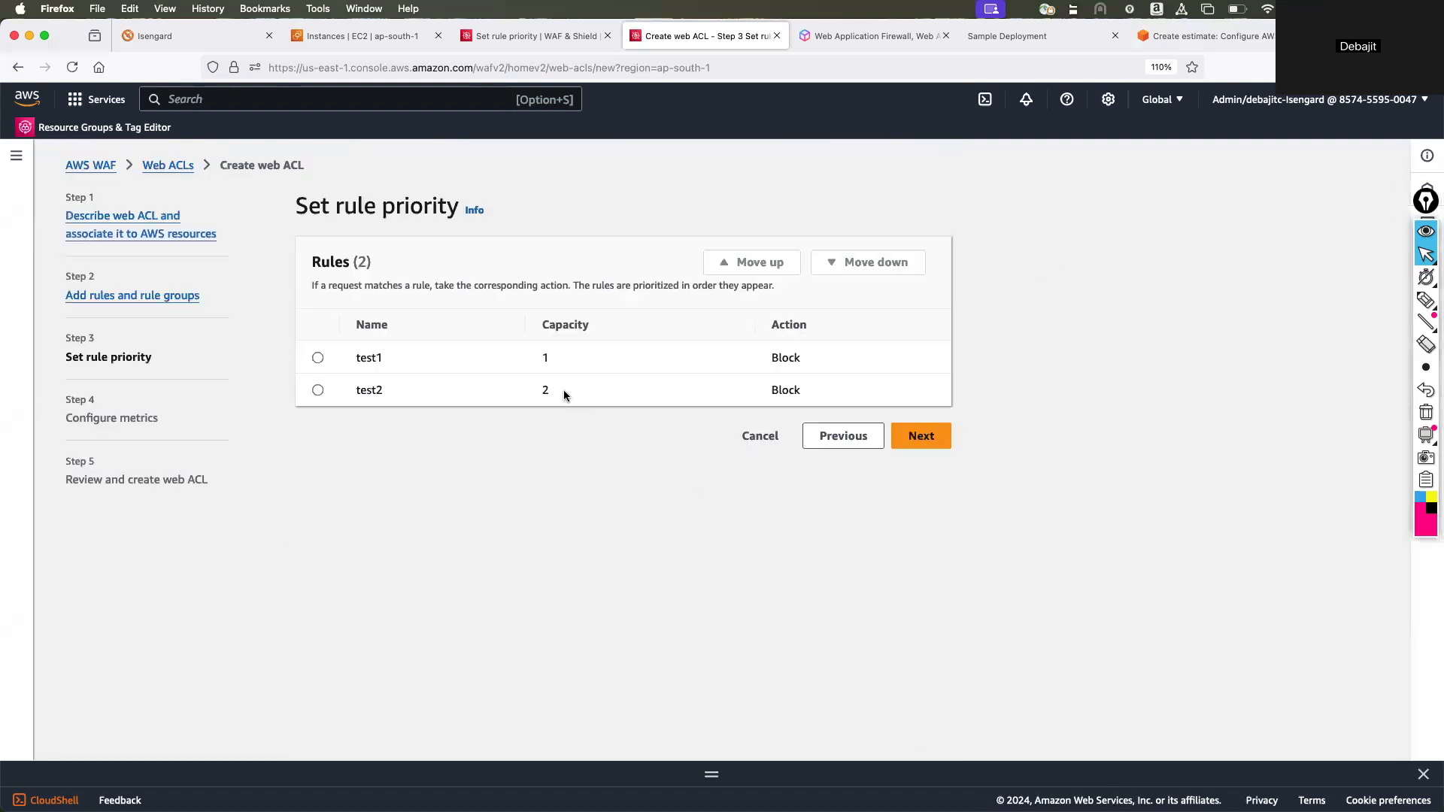
left_click(317, 359)
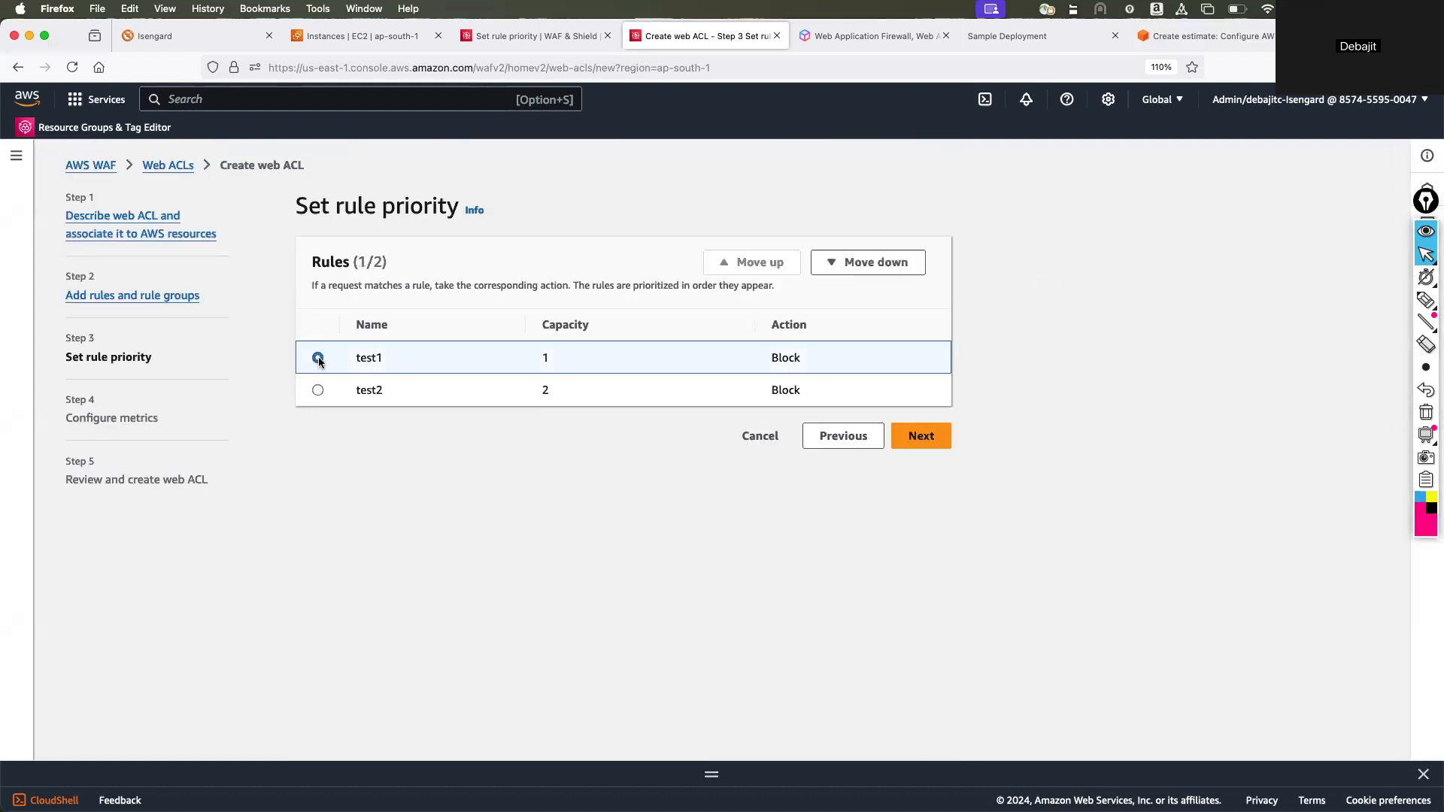
left_click(318, 390)
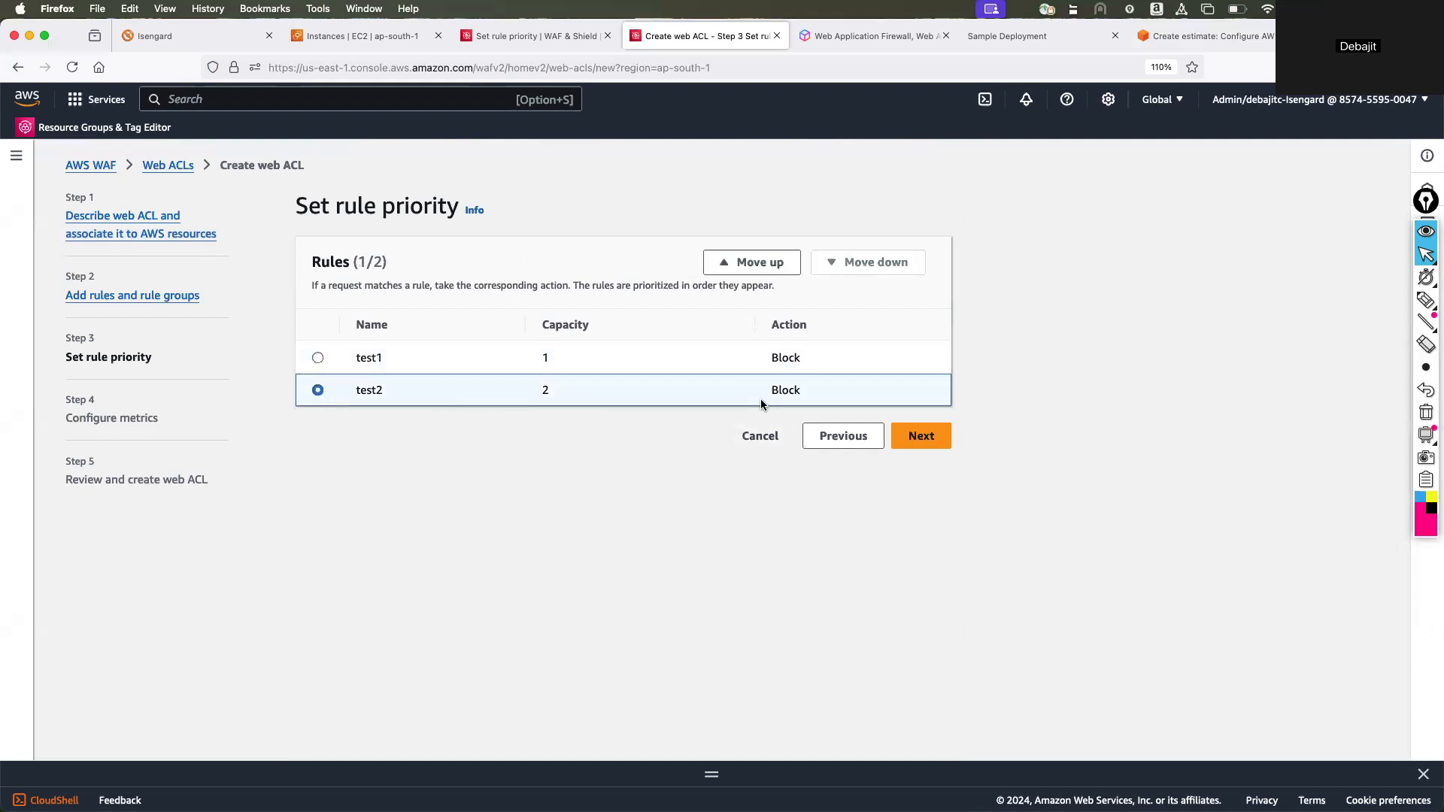
left_click(721, 262)
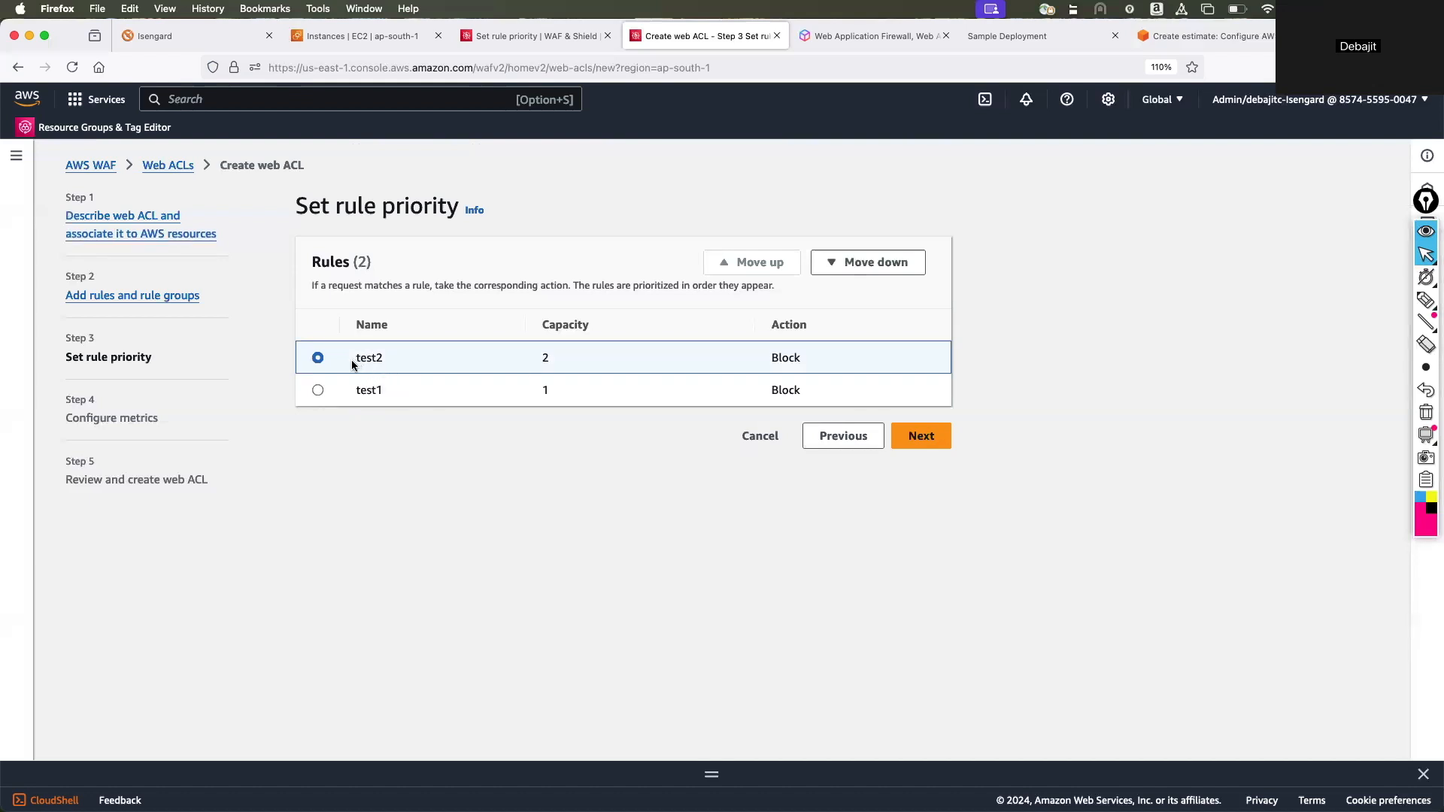
Circle test2 and draw an arrow to test1 to illustrate the evaluation order, and erase the annotations.
left_click(1425, 299)
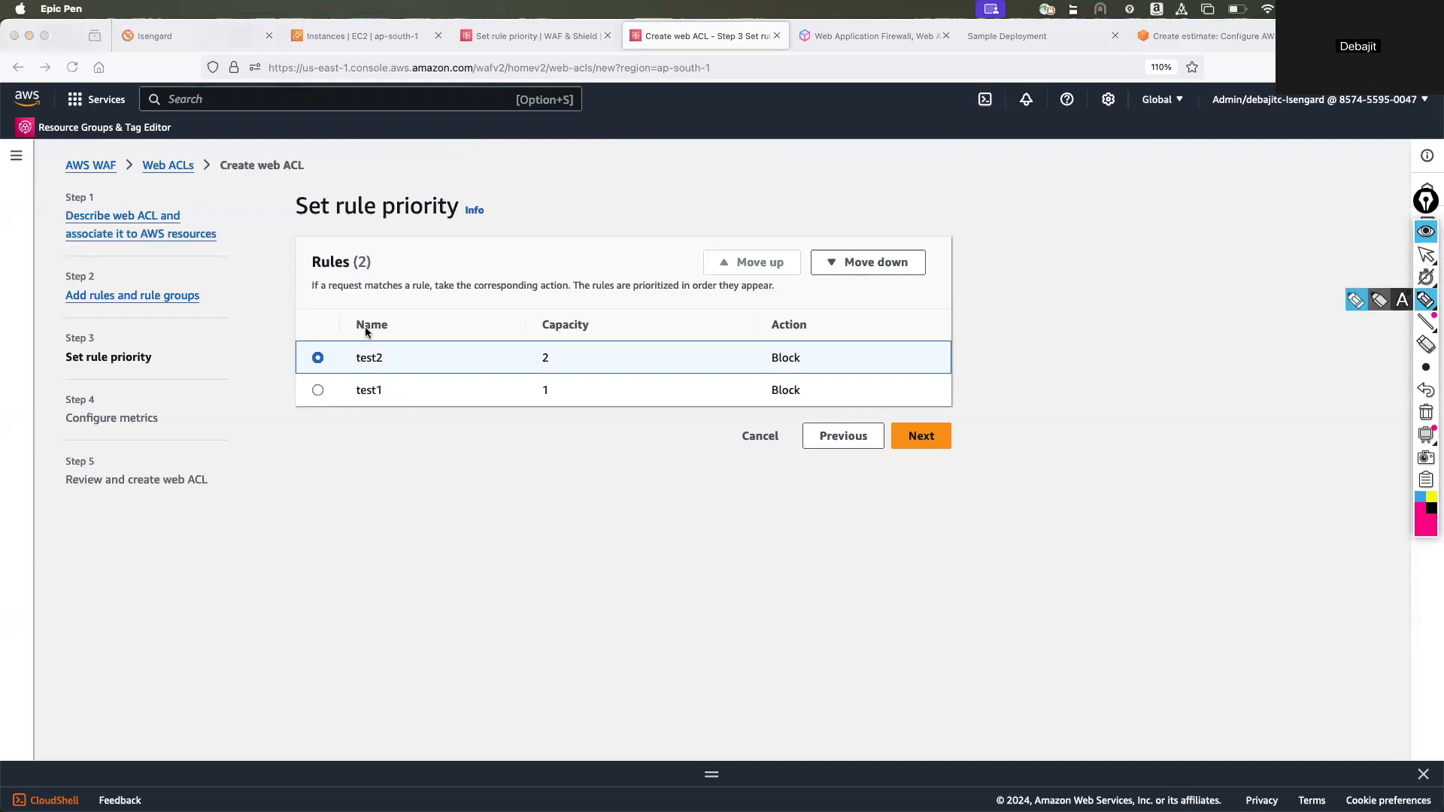
mouse_move(345, 343)
left_mouse_down()
mouse_move(323, 361)
mouse_move(441, 342)
mouse_move(426, 403)
mouse_move(411, 392)
left_mouse_up()
left_click(1426, 412)
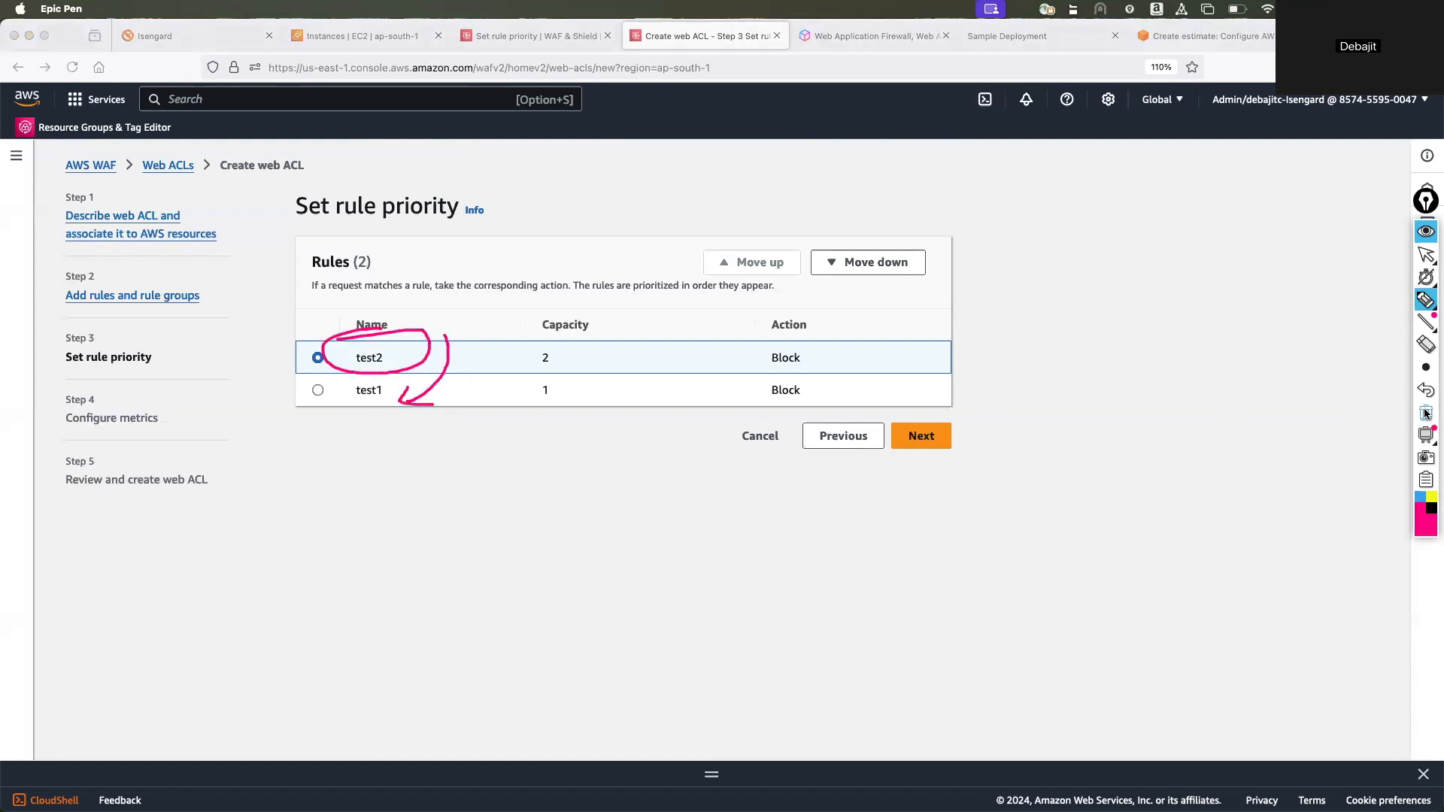
left_click(1426, 259)
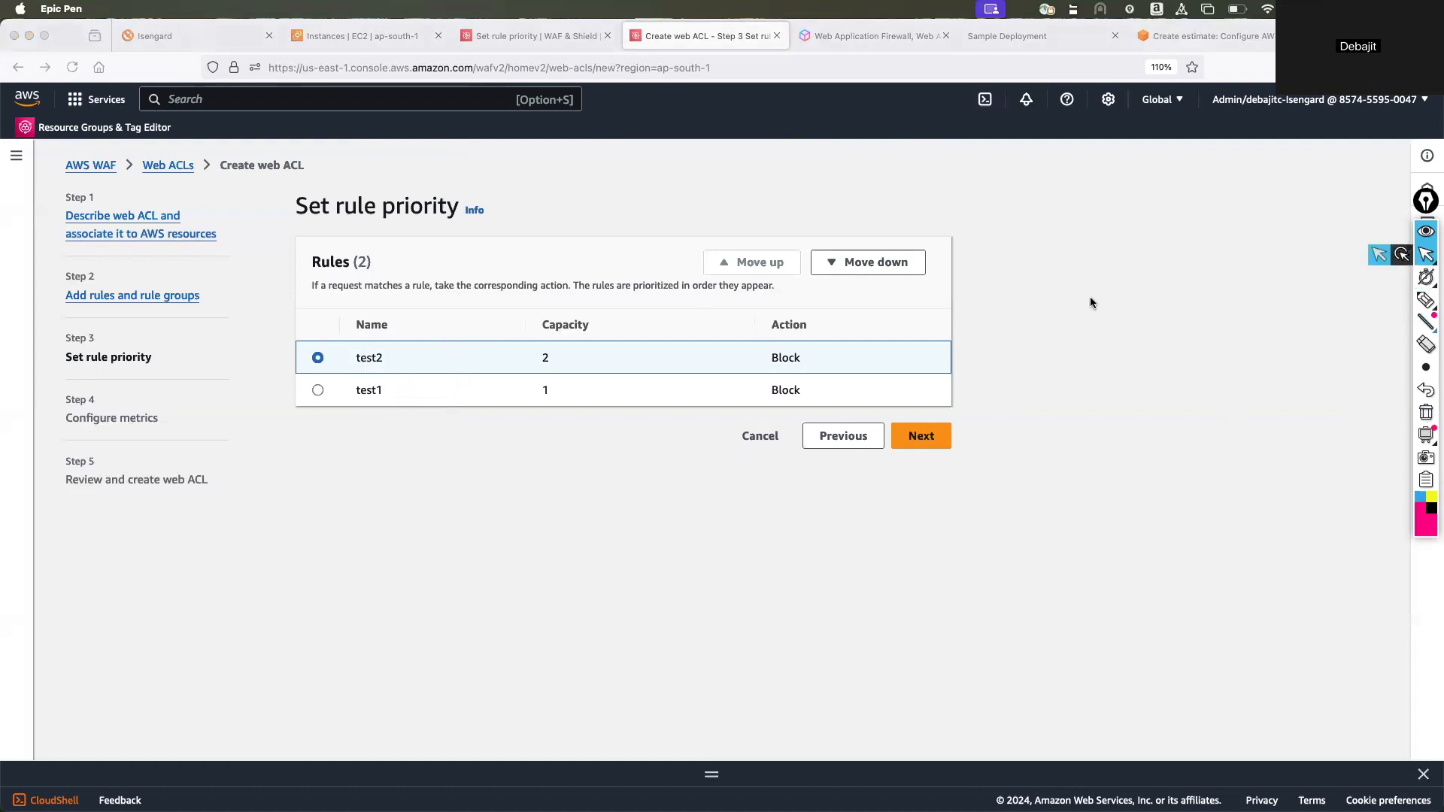
Accept the rule order and continue to the metrics configuration.
left_click(924, 440)
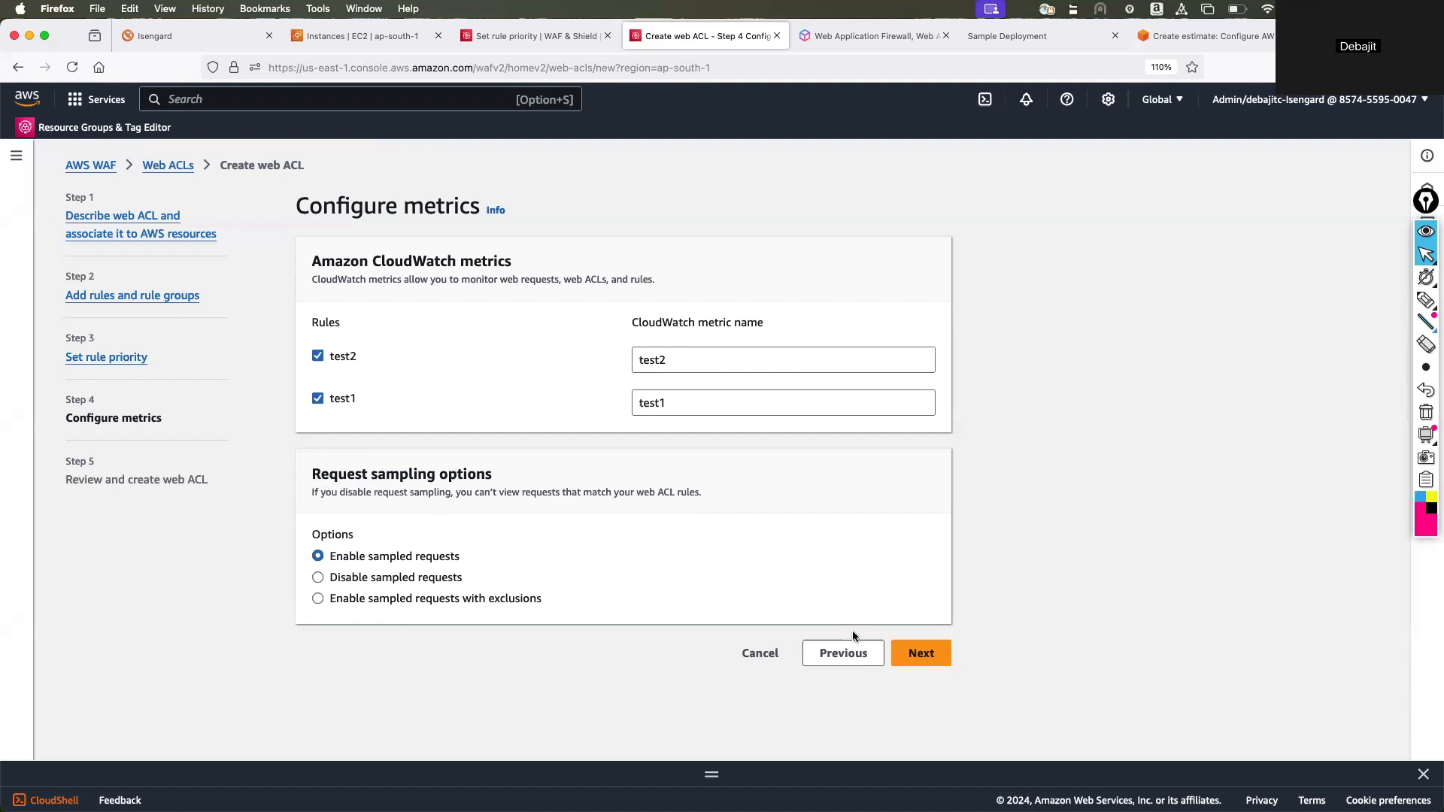
Accept the metrics configuration for both rules with sampled requests enabled, and create the myprod web ACL from the review page.
left_click(919, 653)
scroll(746, 568, "down", 8)
scroll(749, 576, "down", 5)
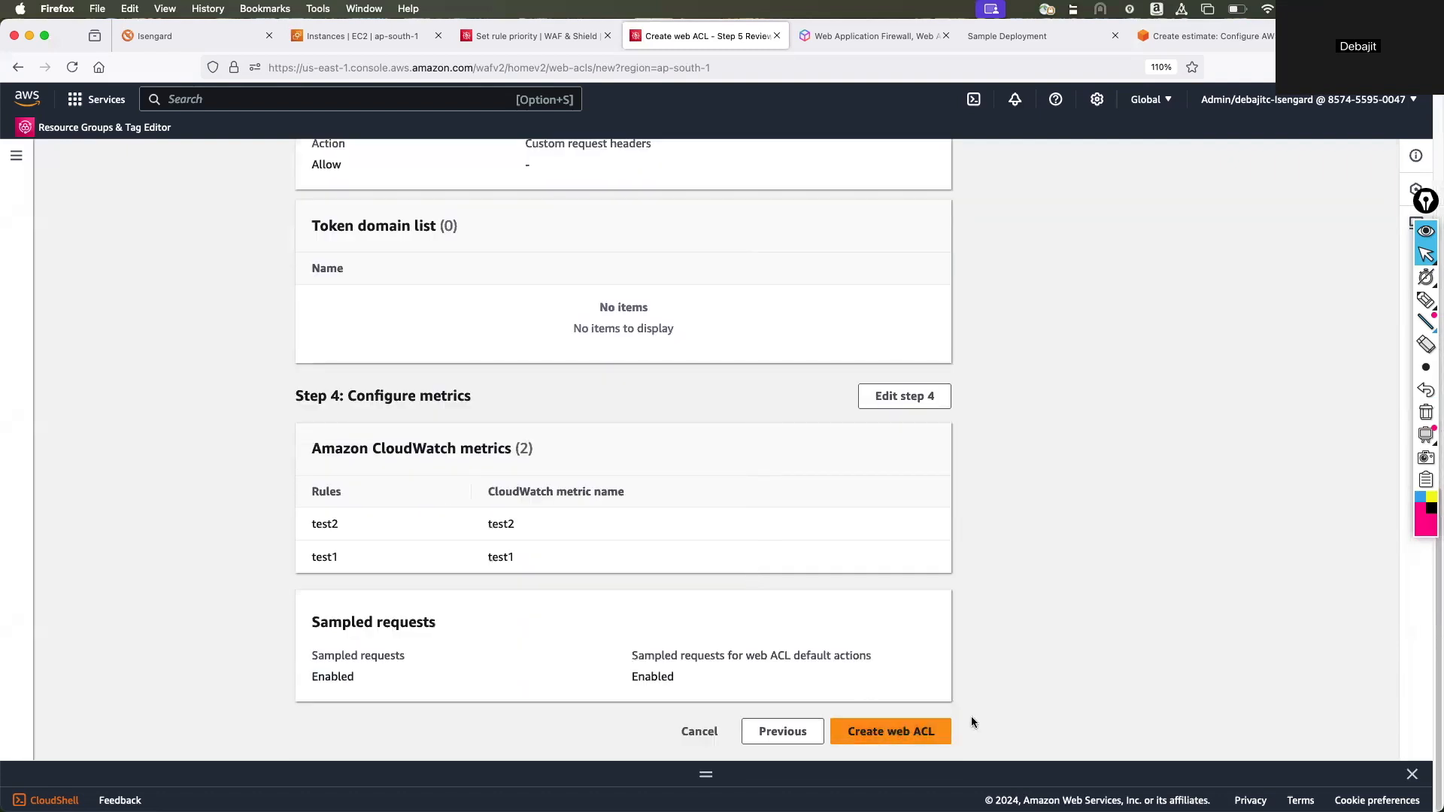
left_click(899, 735)
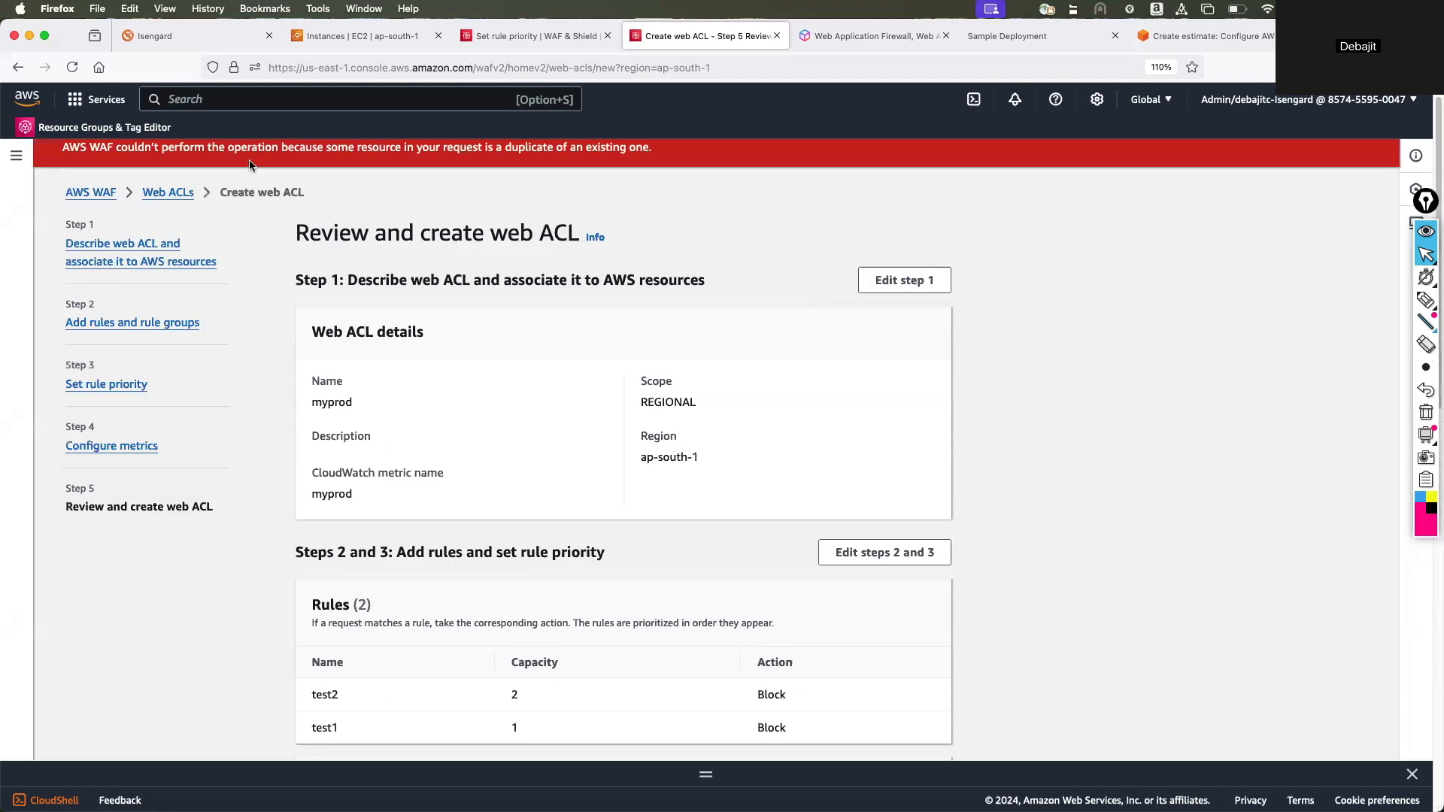
Return to the metrics configuration, toggle the CloudWatch metric for test1, and try creating the web ACL again.
scroll(668, 301, "down", 15)
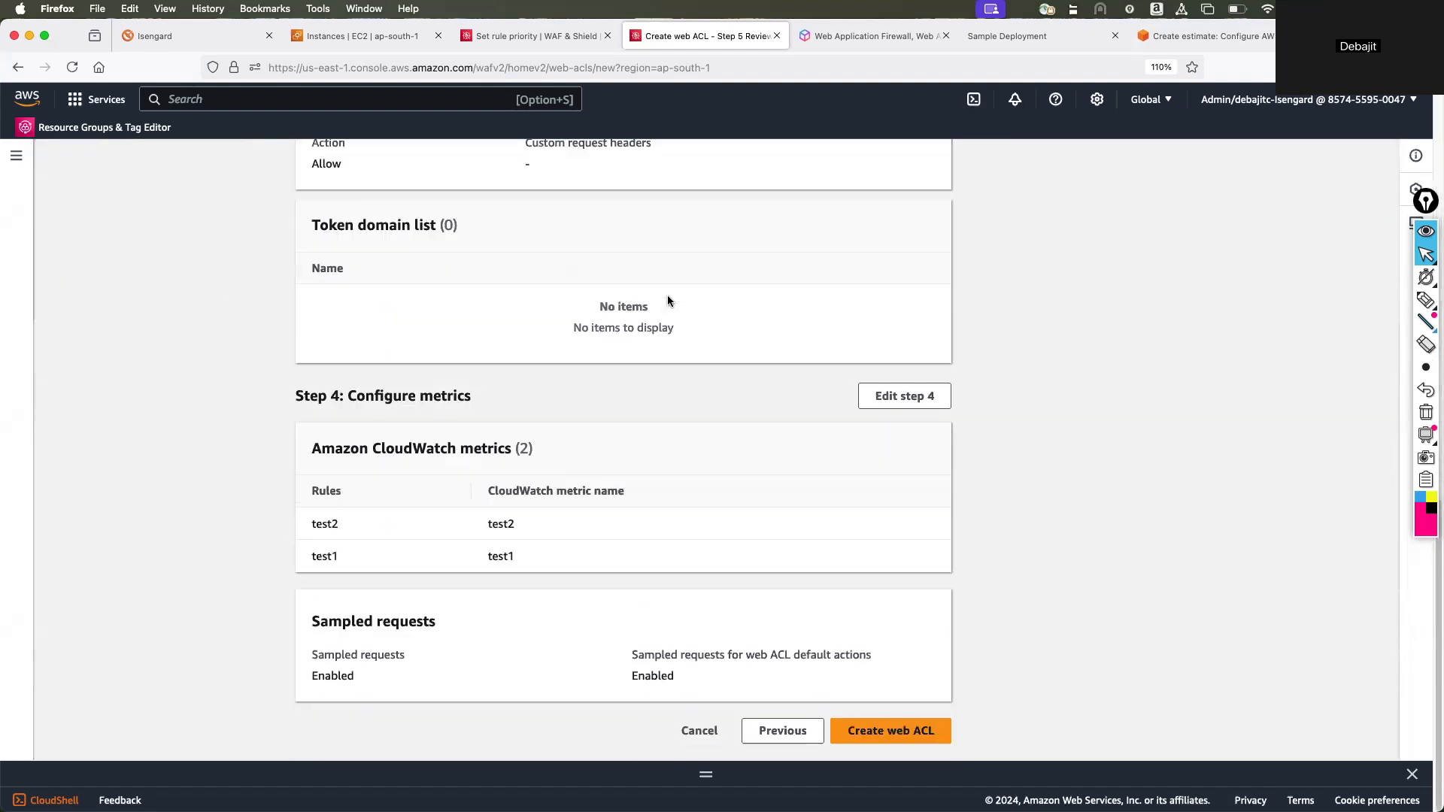
scroll(667, 301, "up", 15)
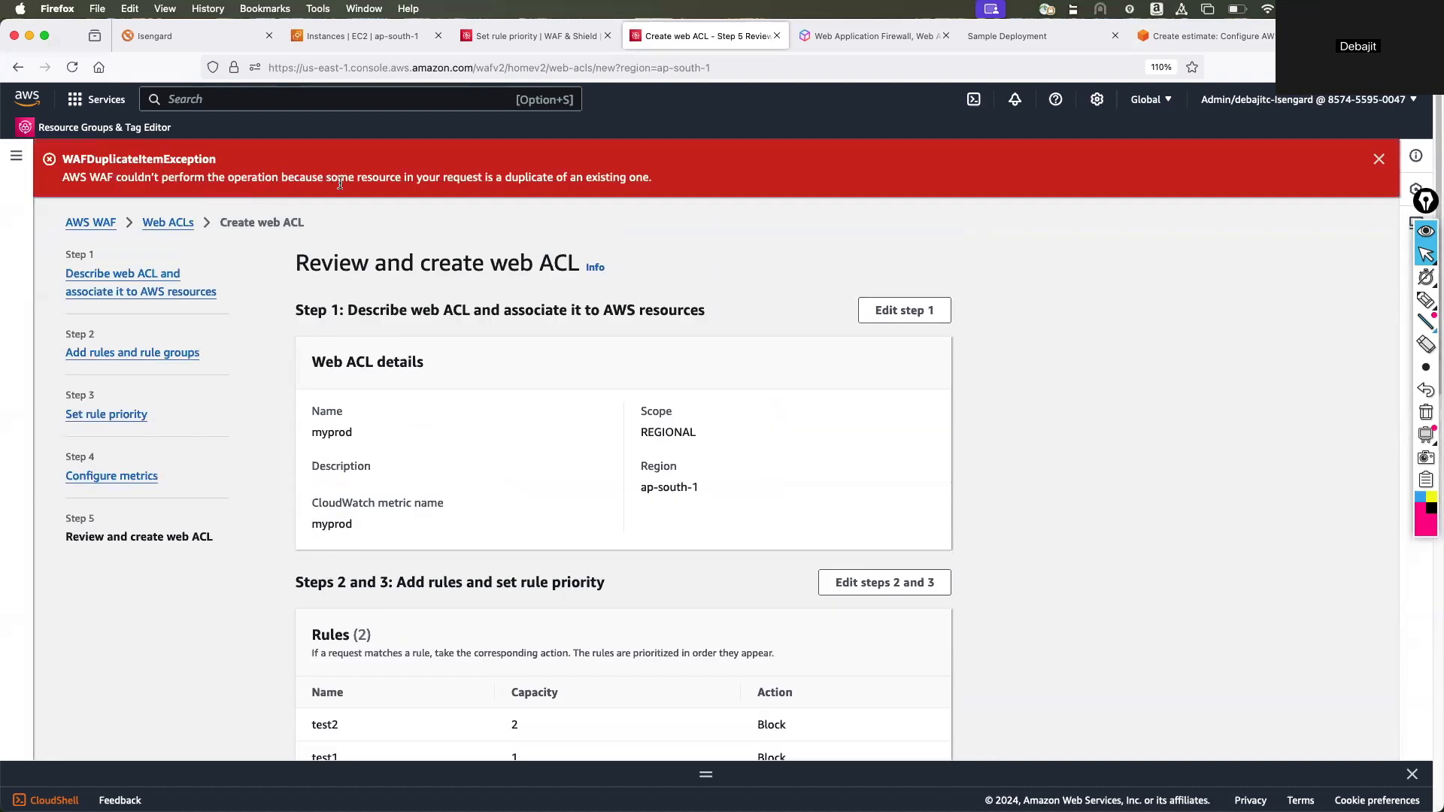
scroll(579, 275, "down", 15)
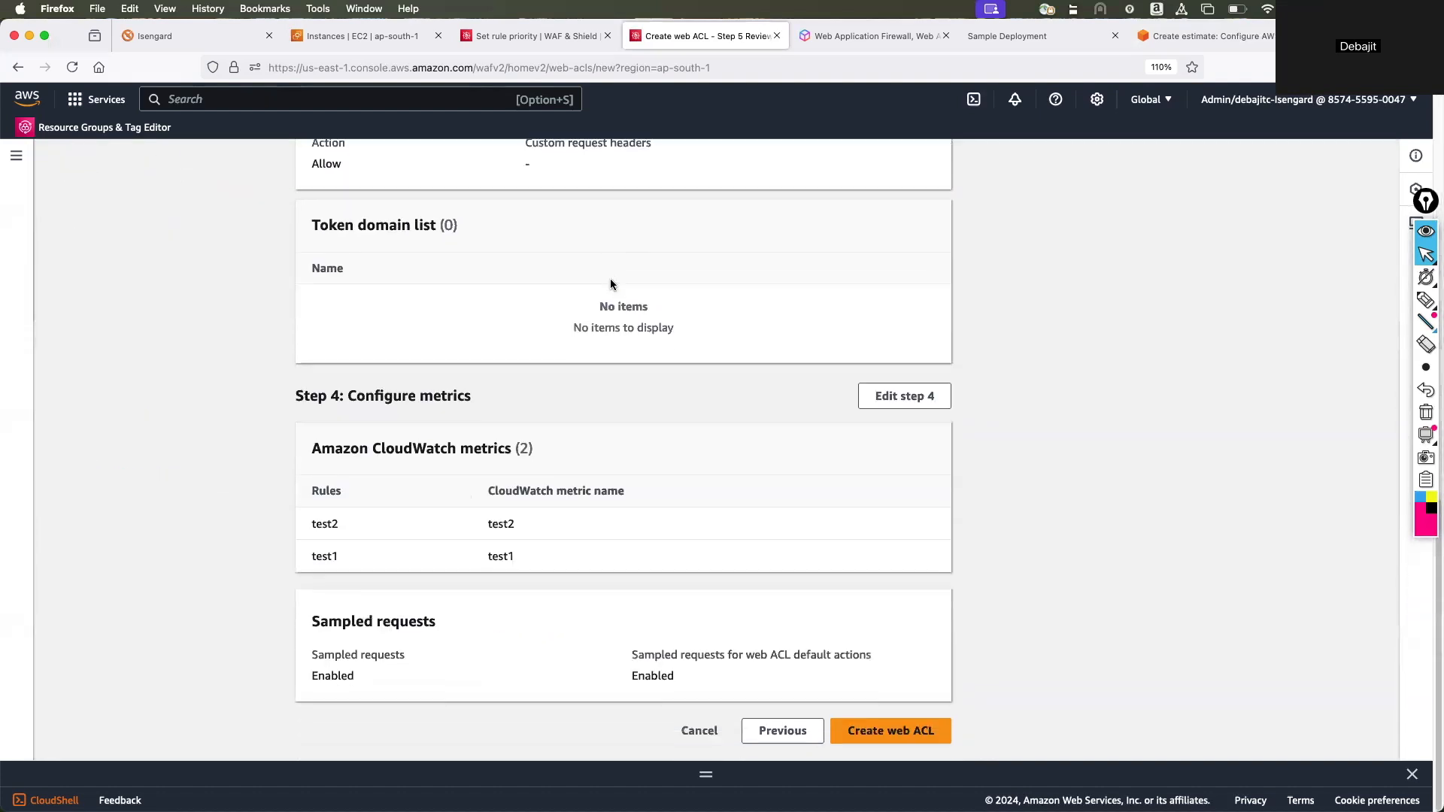
left_click(769, 729)
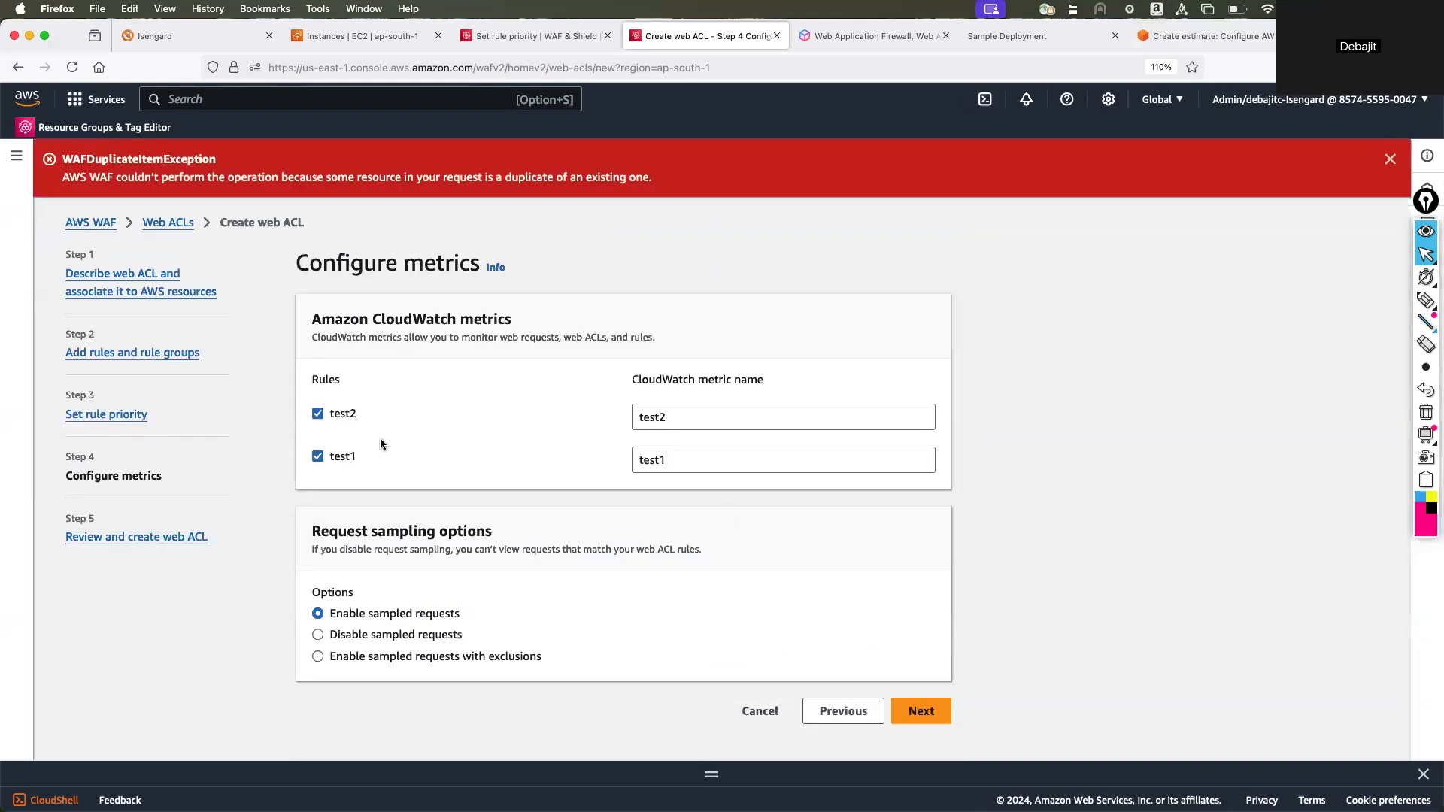
left_click(317, 456)
left_click(922, 712)
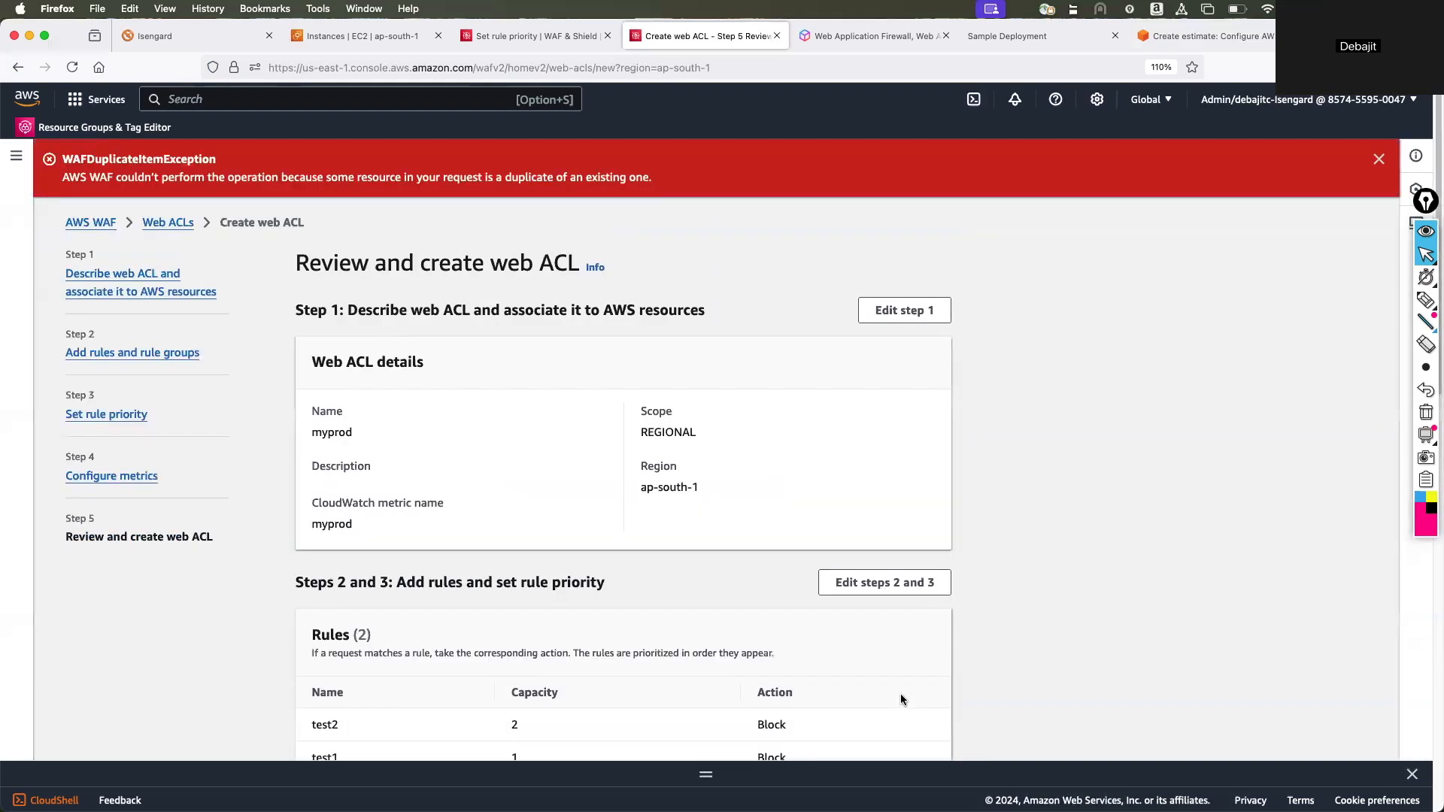
scroll(874, 672, "down", 15)
left_click(882, 738)
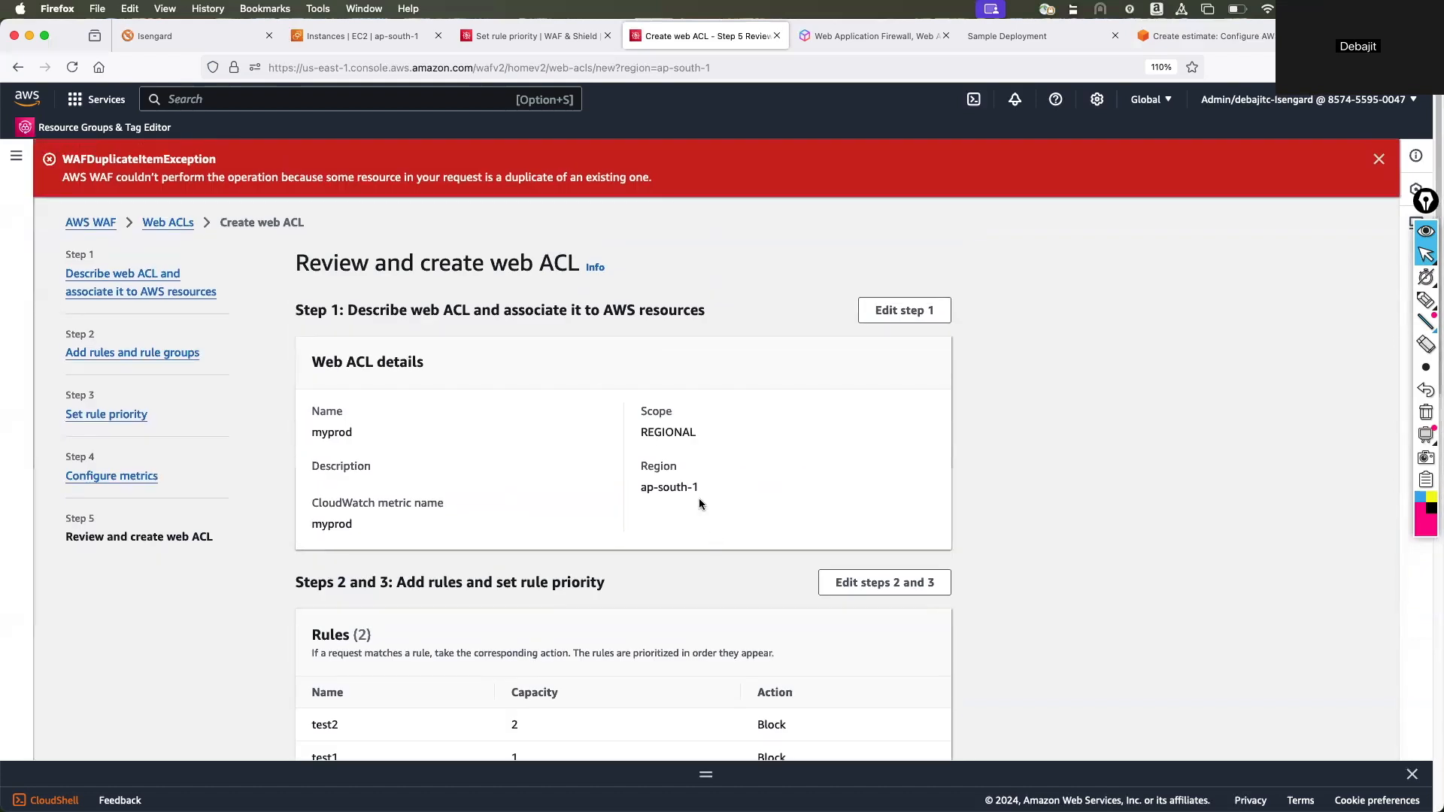
Open myprod from the Web ACLs list and examine its traffic overview, including action totals and traffic characteristics.
left_click(168, 221)
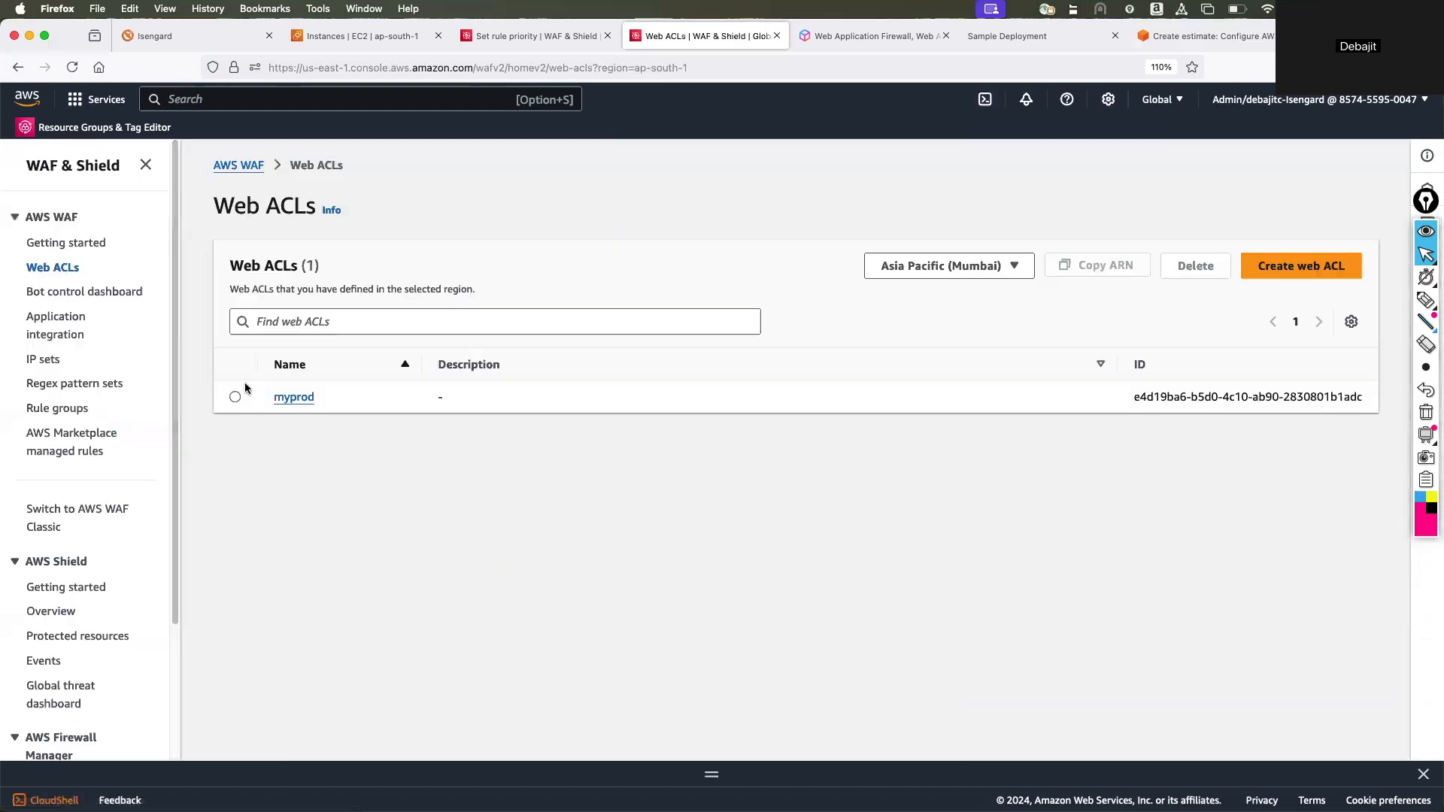
left_click(296, 453)
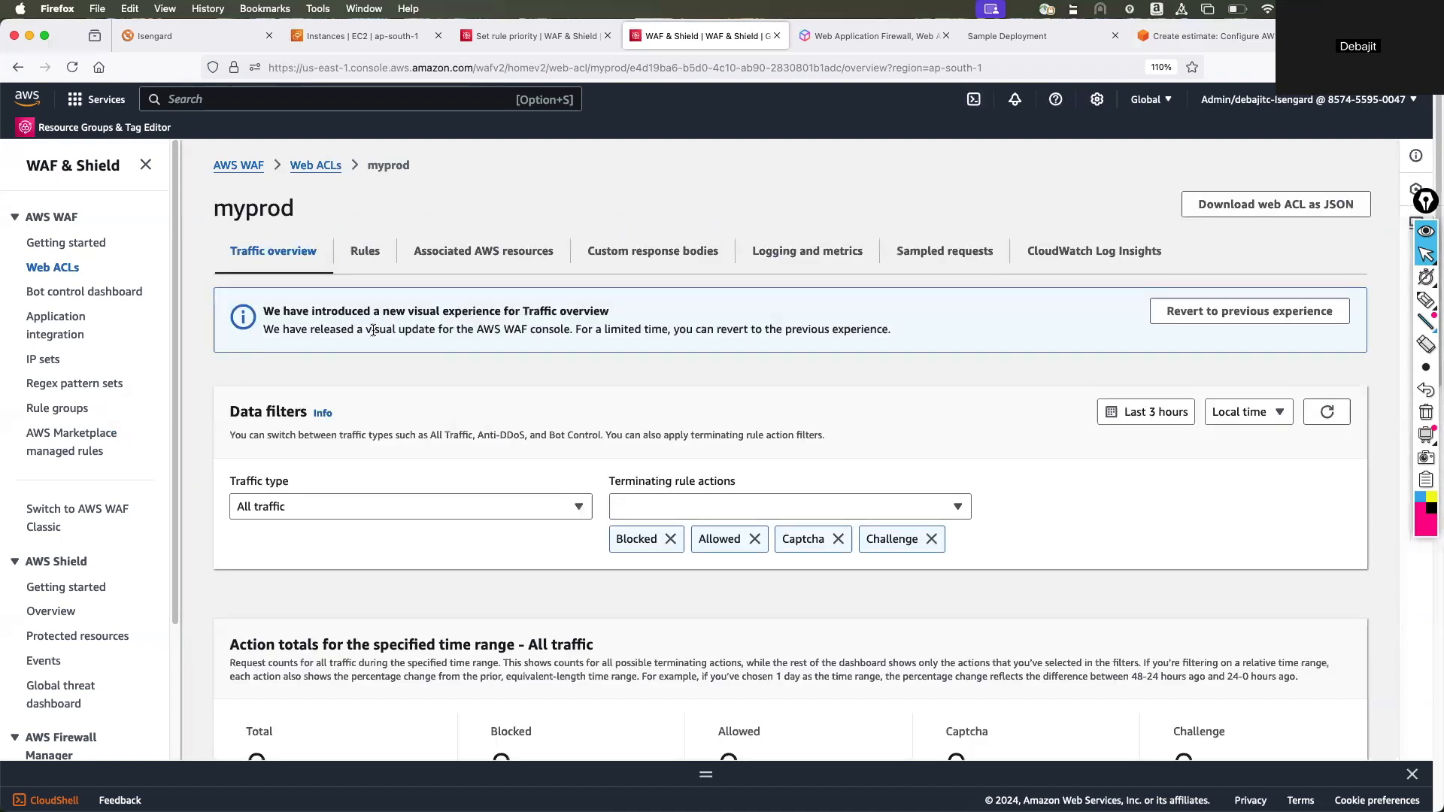
scroll(372, 334, "down", 2)
scroll(372, 334, "down", 10)
scroll(373, 334, "up", 7)
scroll(372, 329, "up", 5)
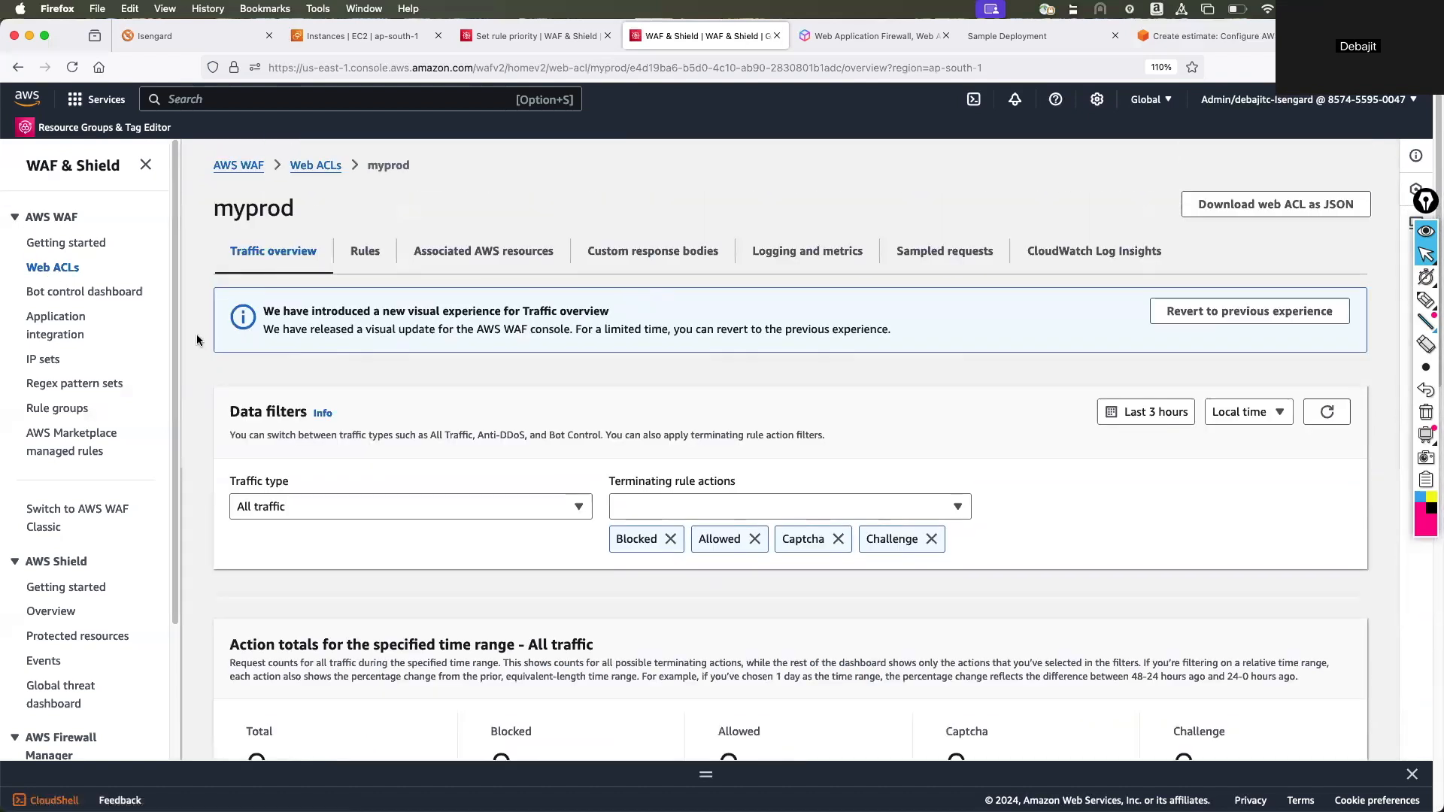
scroll(547, 457, "down", 12)
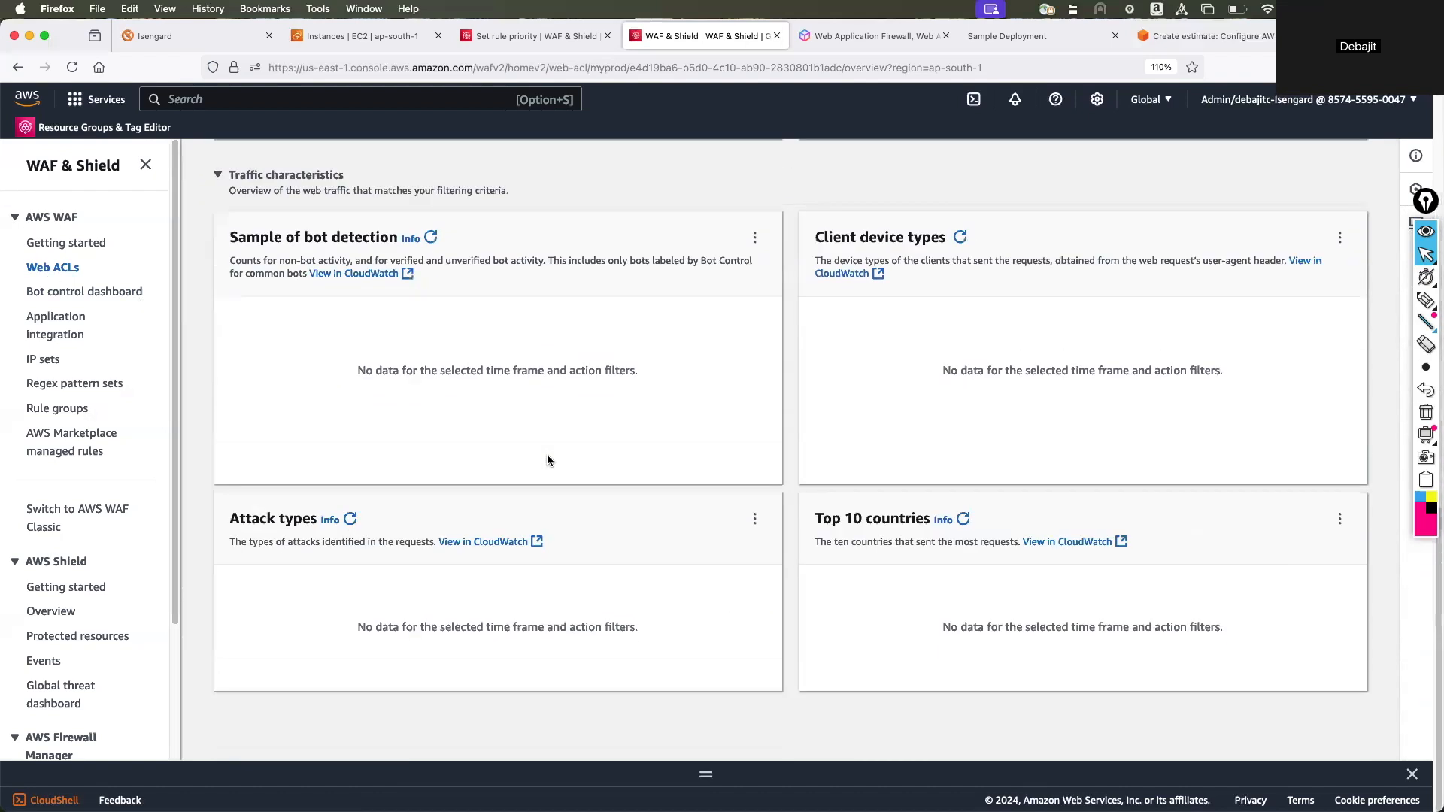
scroll(543, 493, "up", 12)
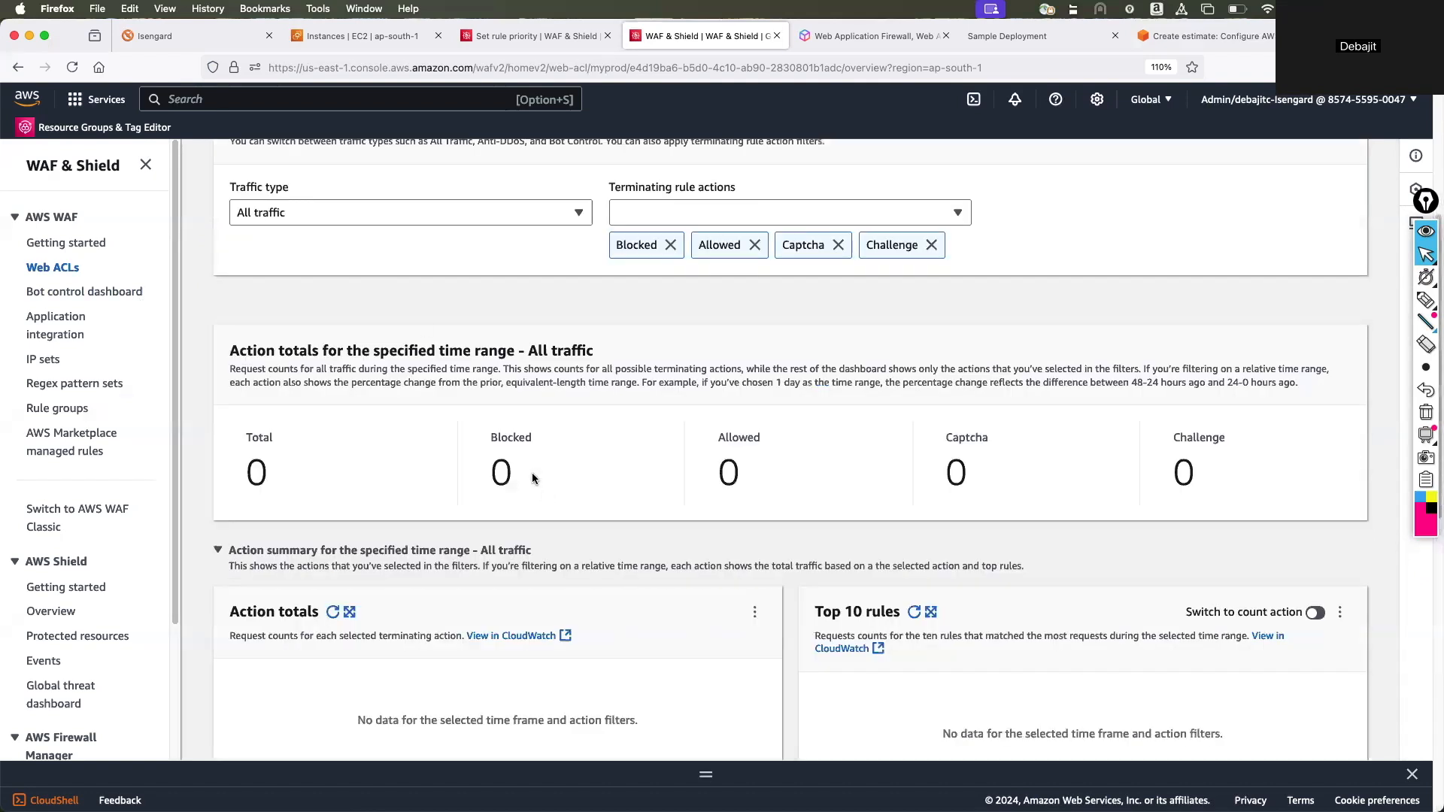
Review myprod's rules, associated AWS resources, custom response bodies, sampled requests and CloudWatch Log Insights.
left_click(366, 255)
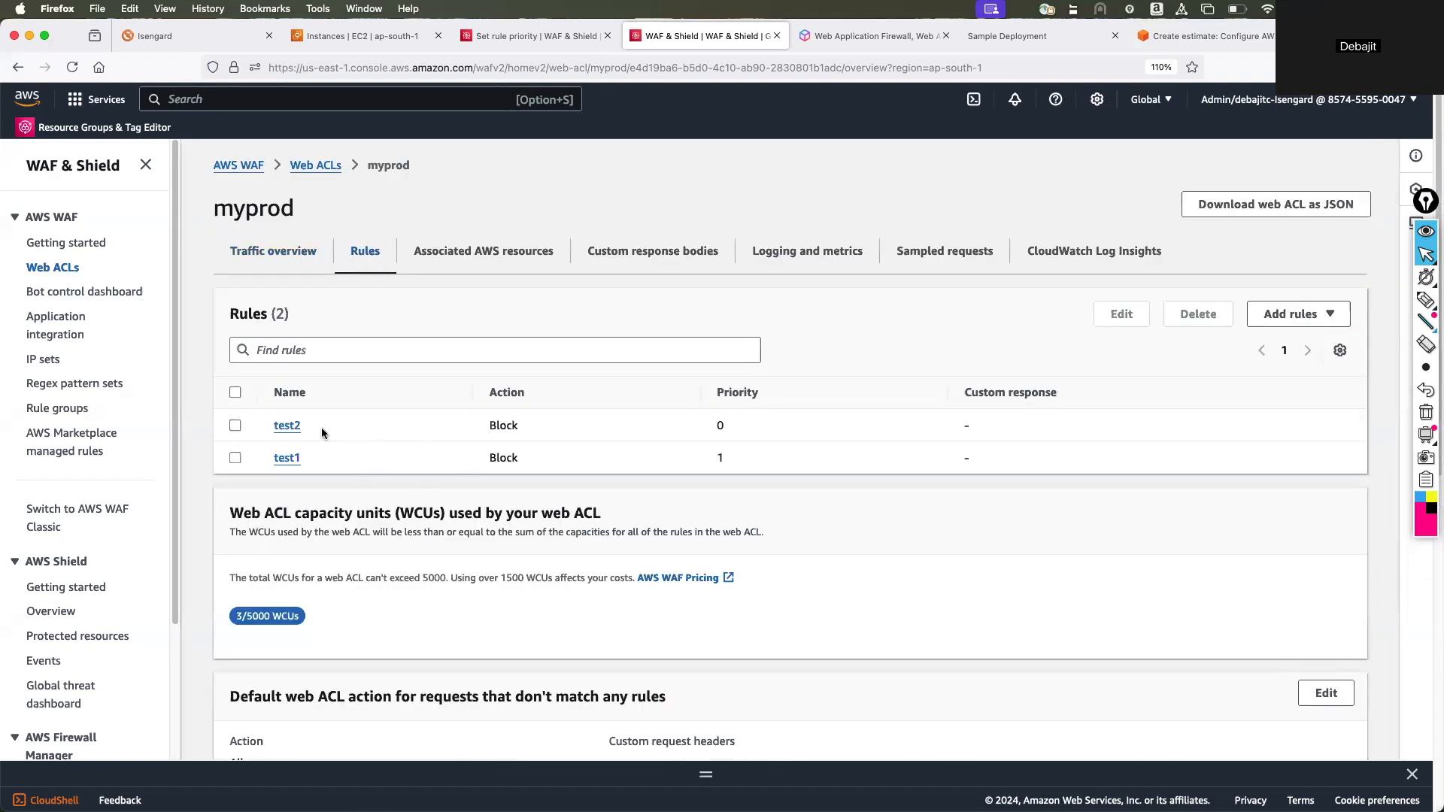
left_click(465, 251)
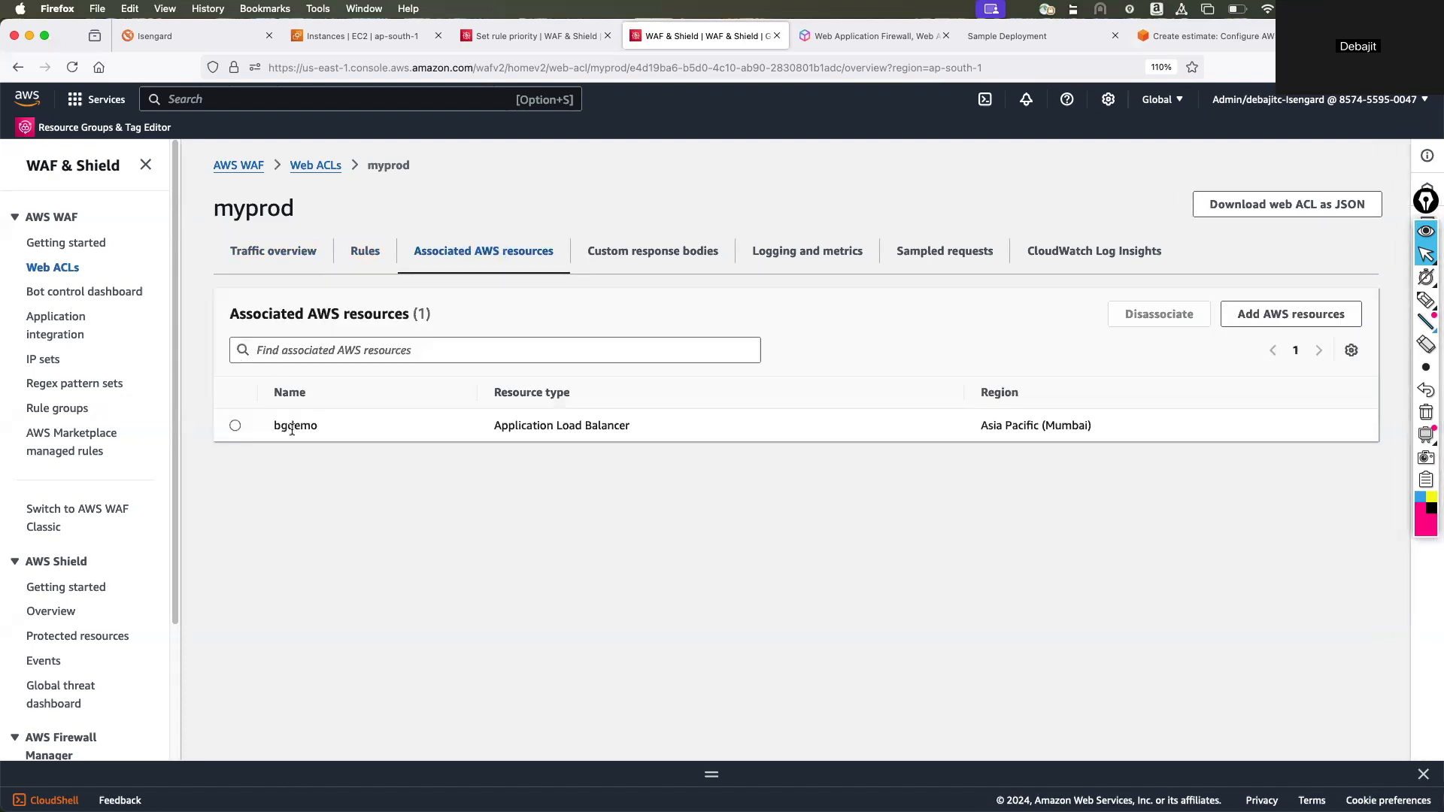
left_click(787, 261)
left_click(659, 261)
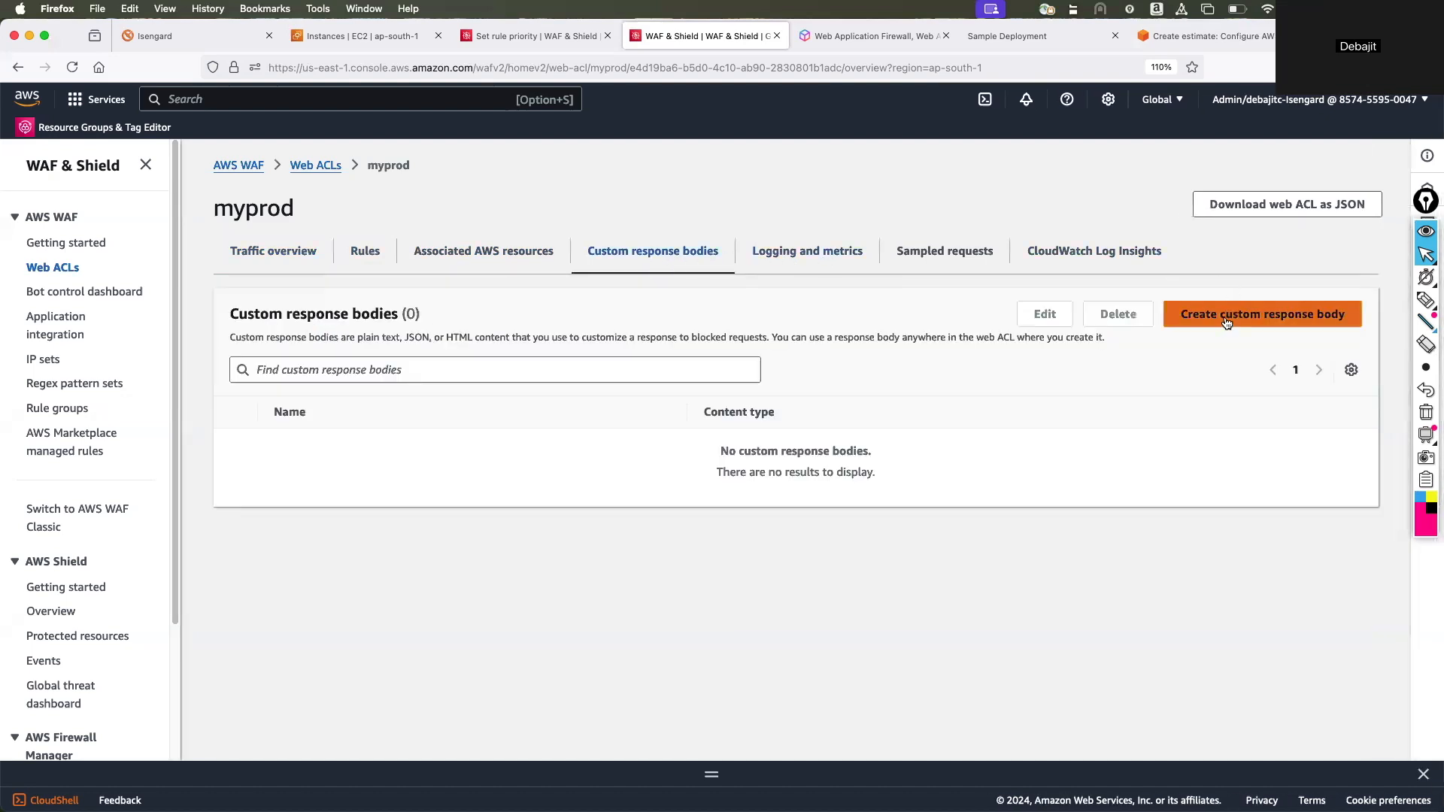
left_click(957, 263)
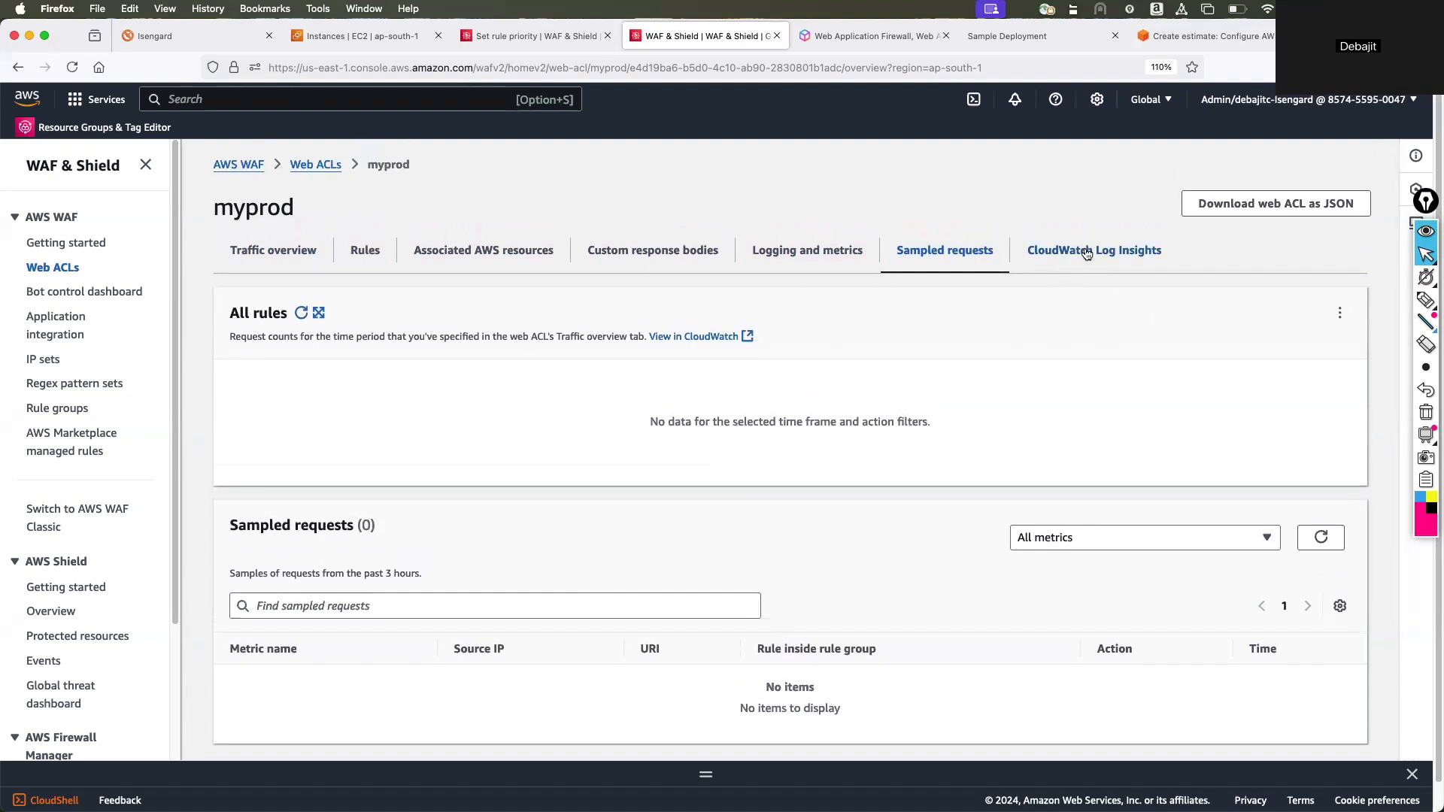
left_click(1071, 265)
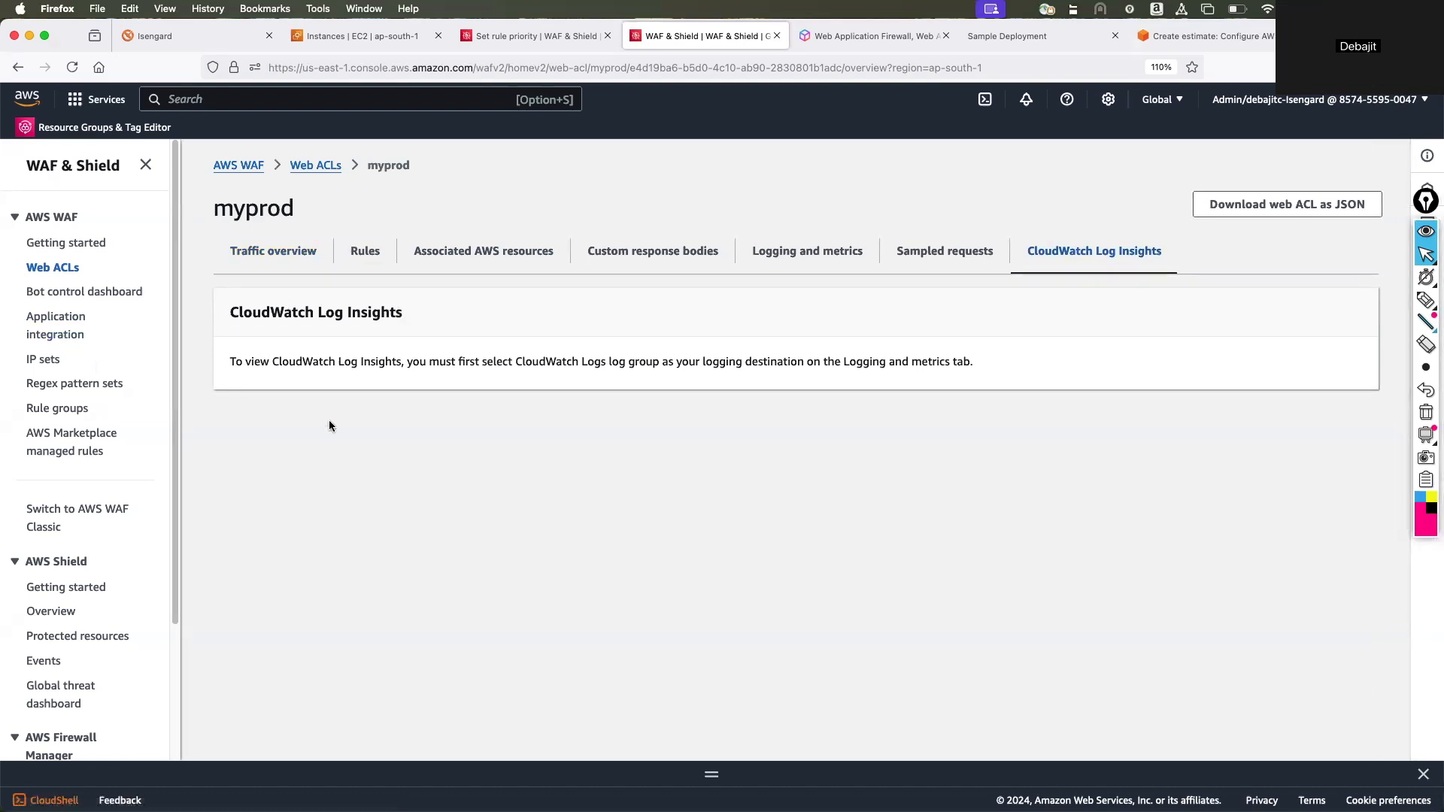
Start a new rule group named testrg in Asia Pacific (Mumbai) and continue to its rules and capacity.
left_click(54, 411)
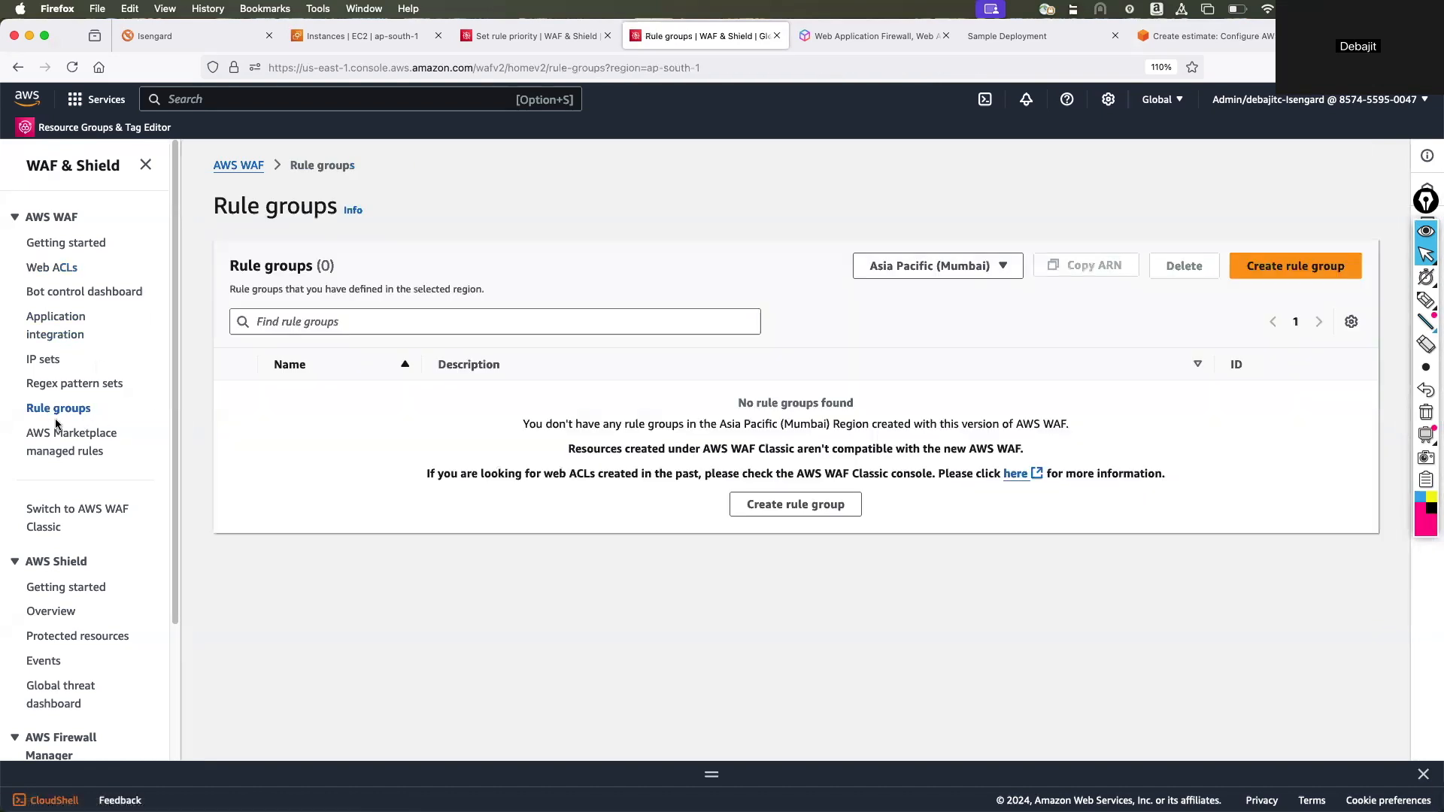
left_click(1263, 267)
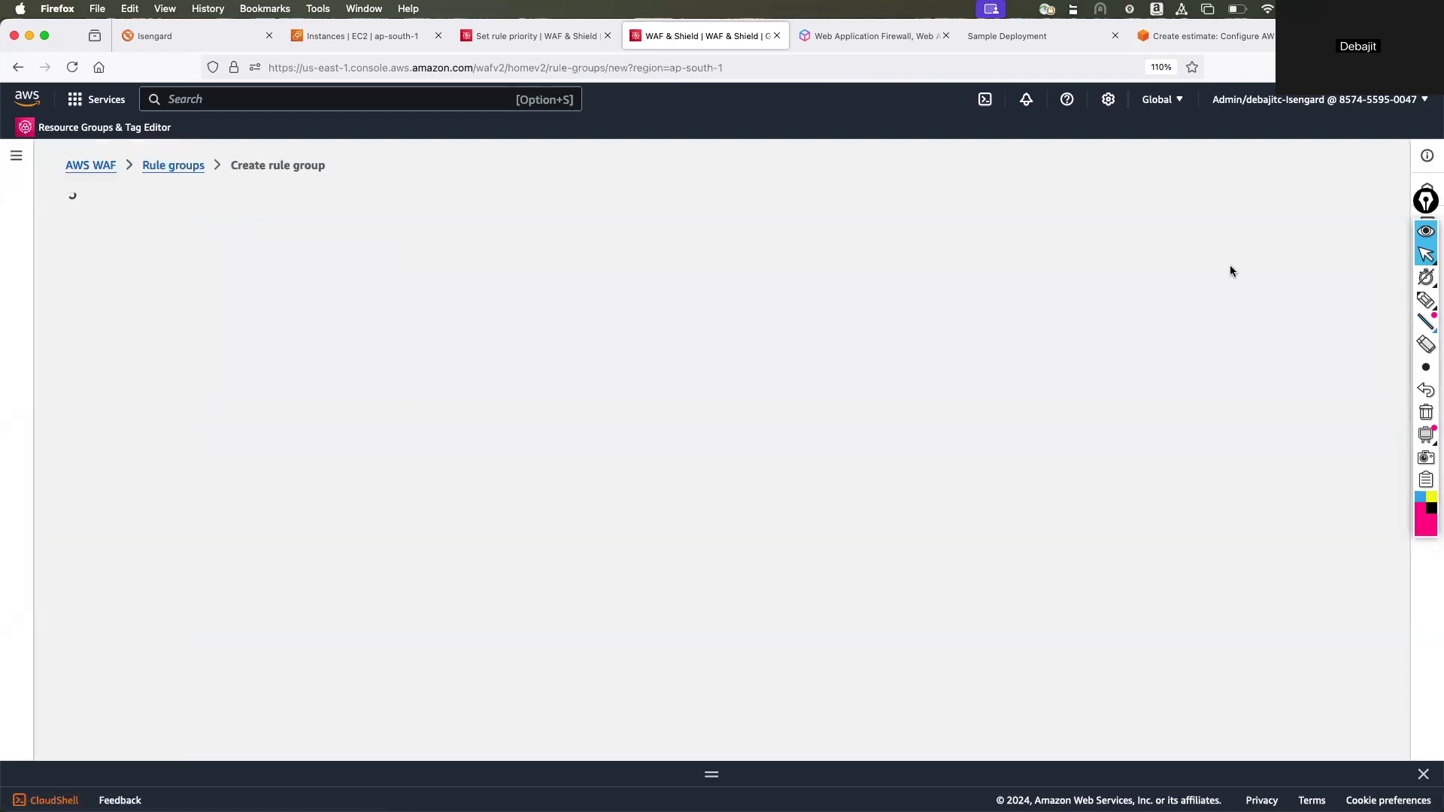
left_click(365, 350)
type("testrg")
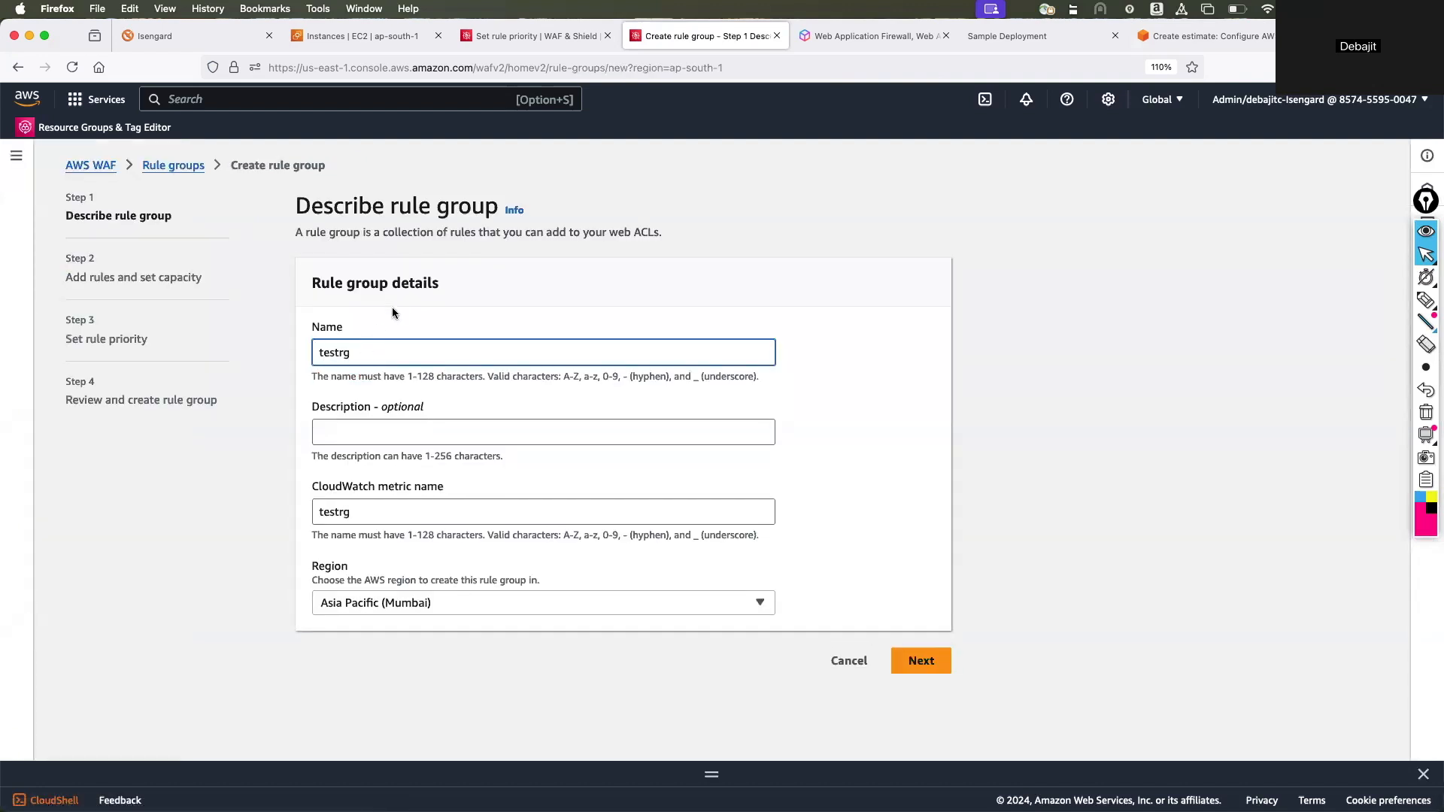
left_click(919, 662)
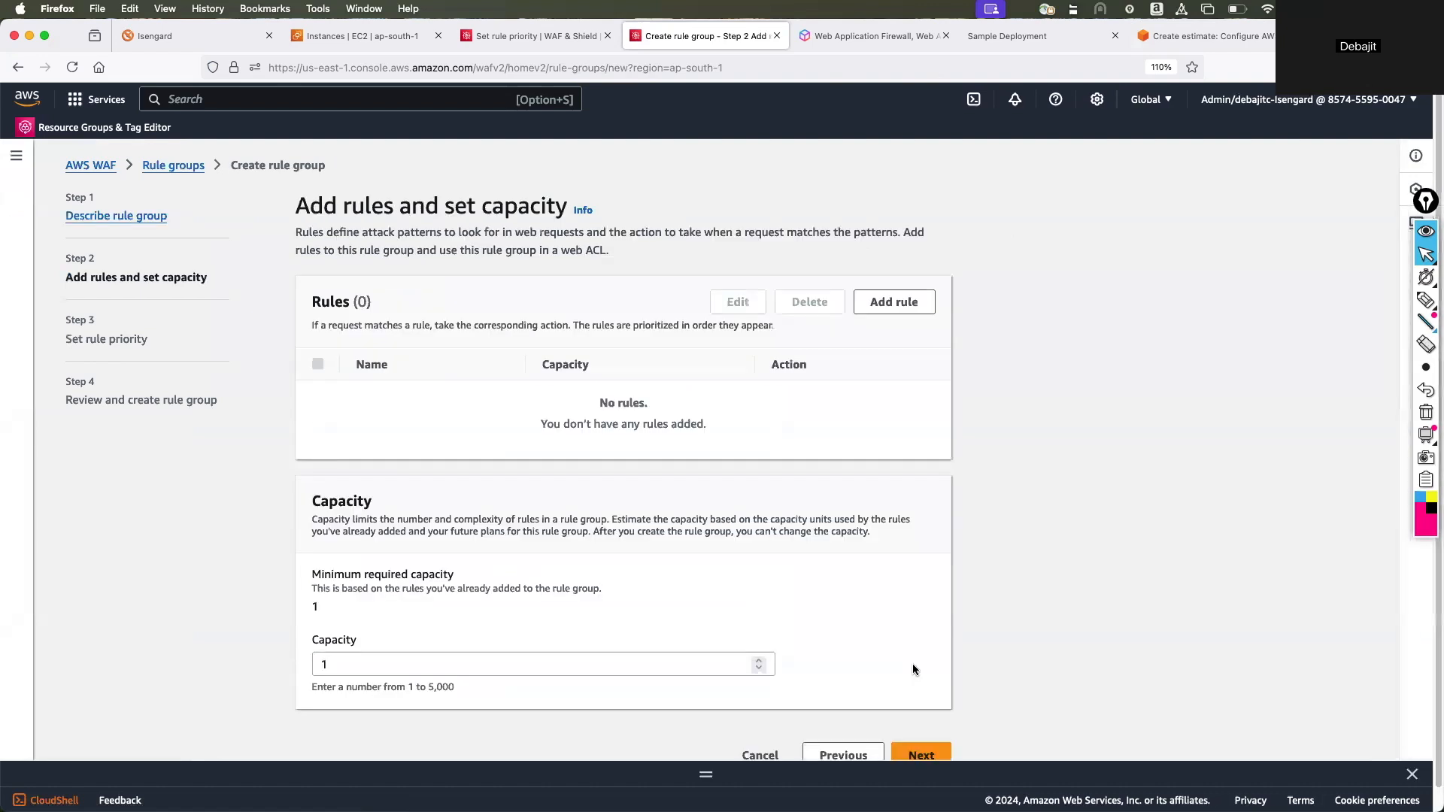
Start adding a regular rule named newrule to the rule group.
left_click(890, 303)
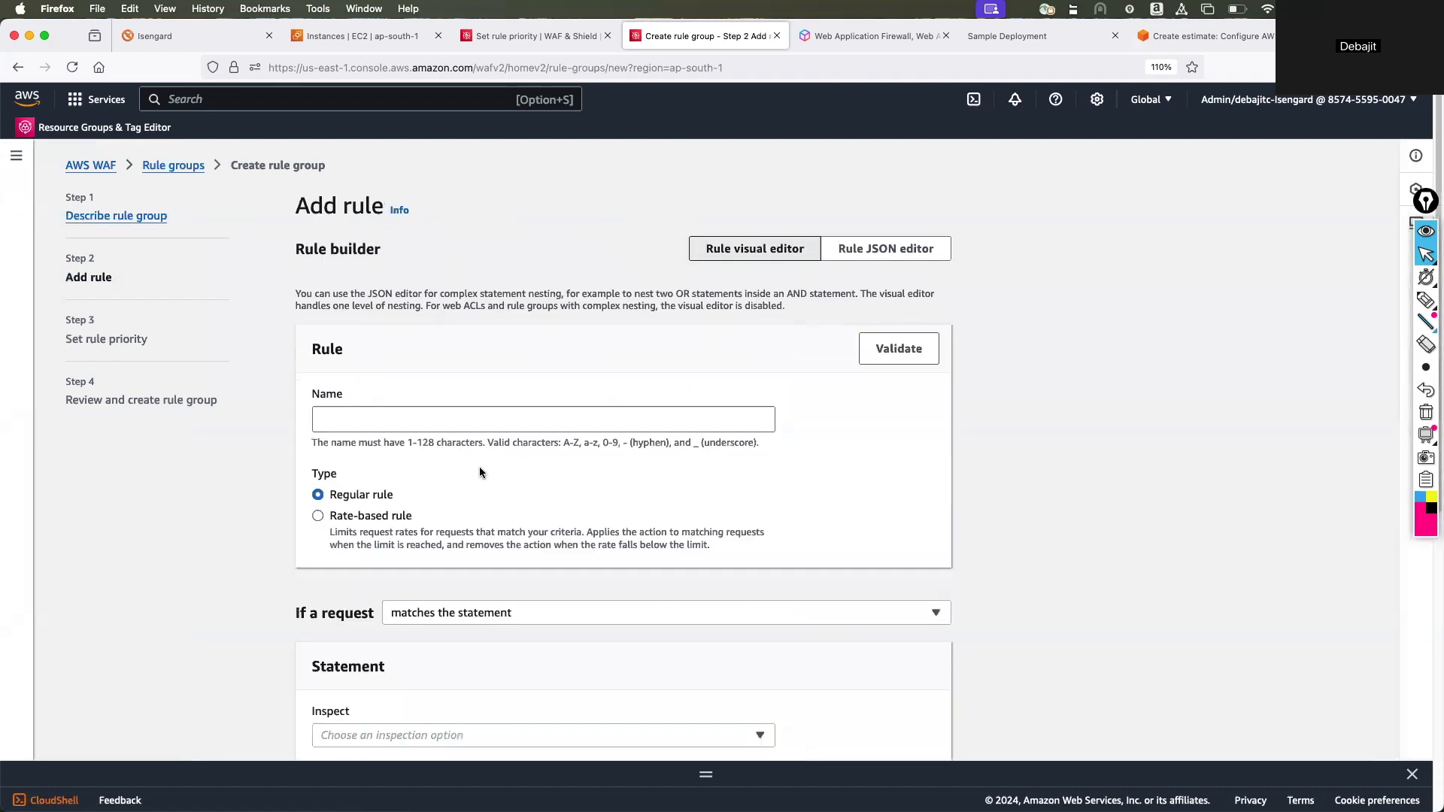
scroll(760, 410, "down", 6)
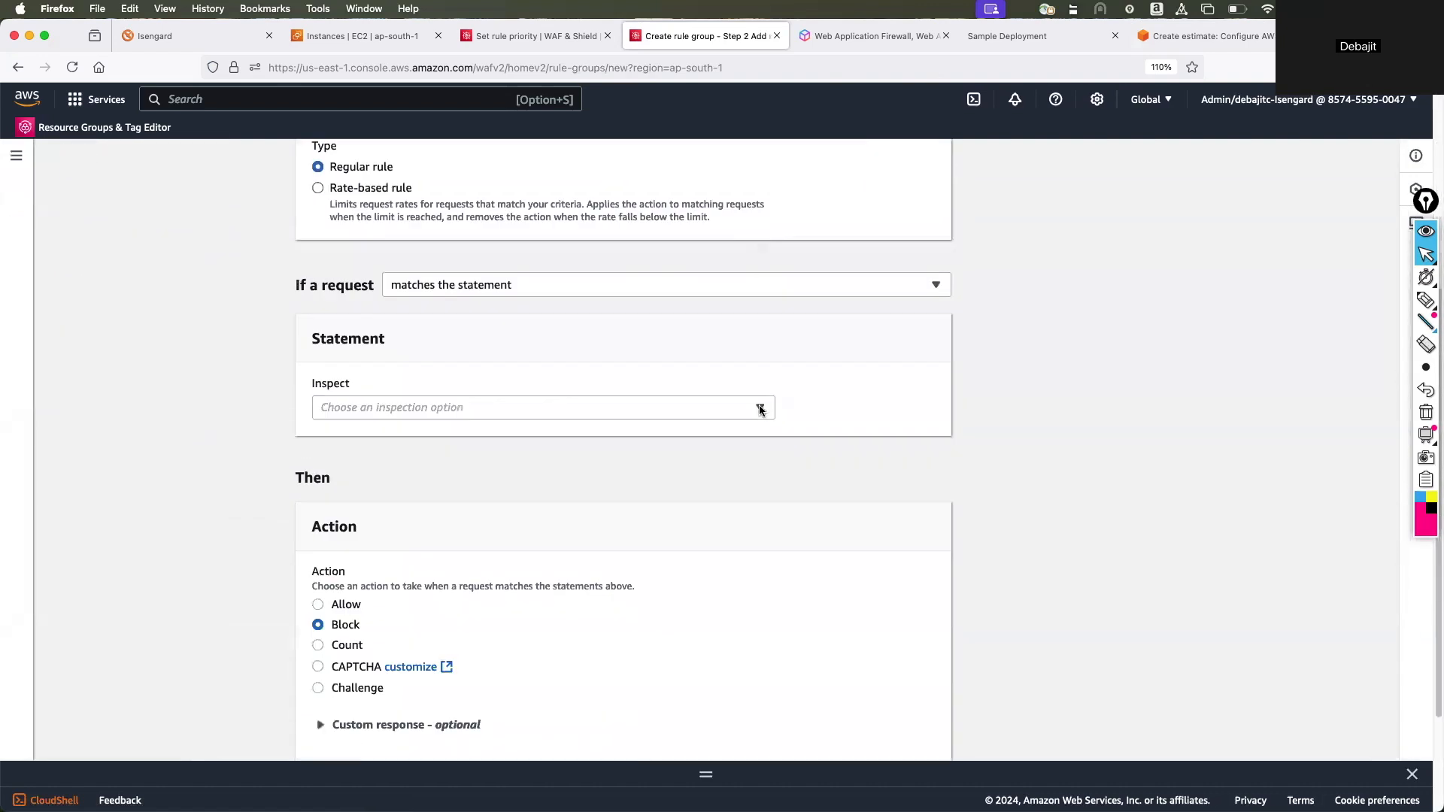
scroll(760, 410, "up", 4)
scroll(759, 410, "up", 3)
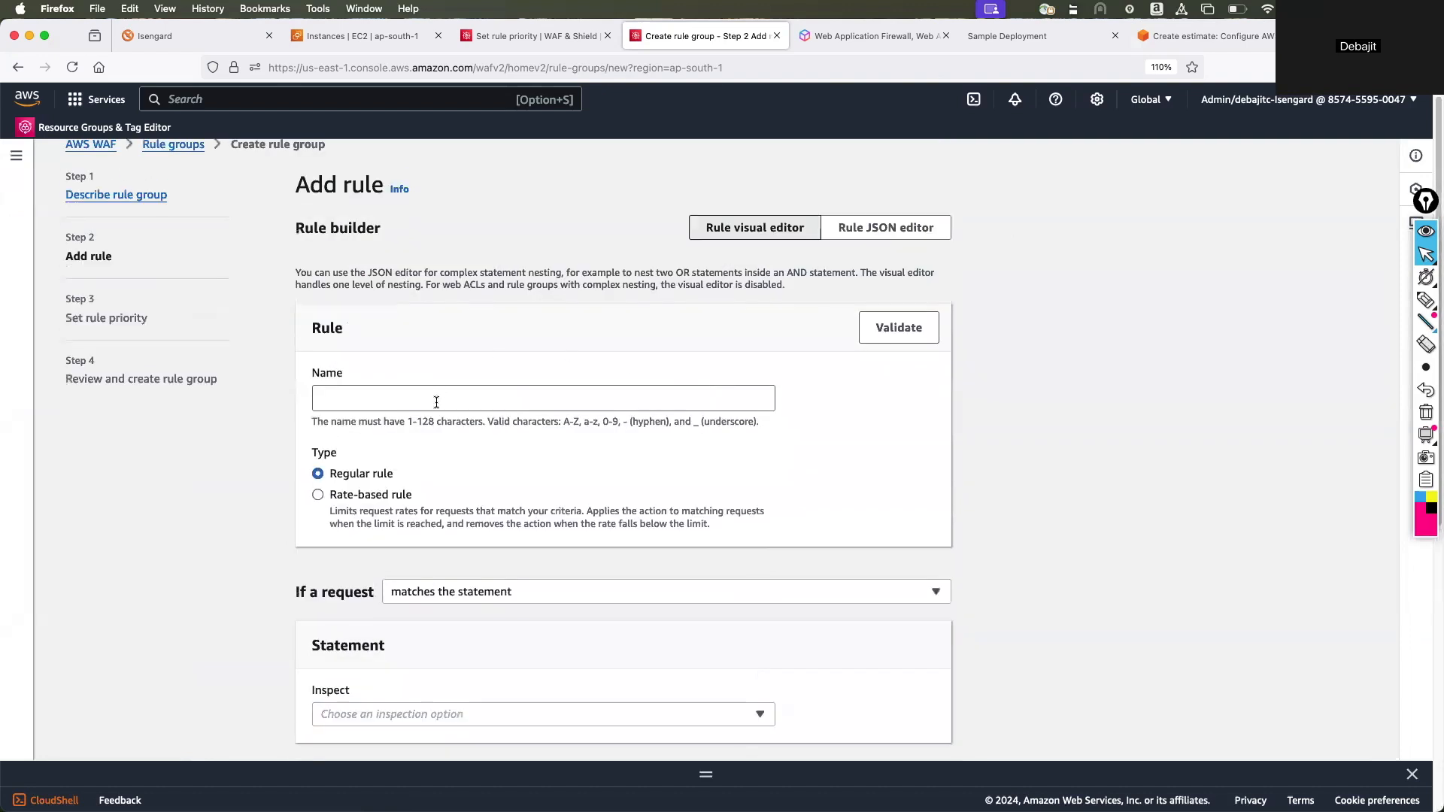
left_click(436, 403)
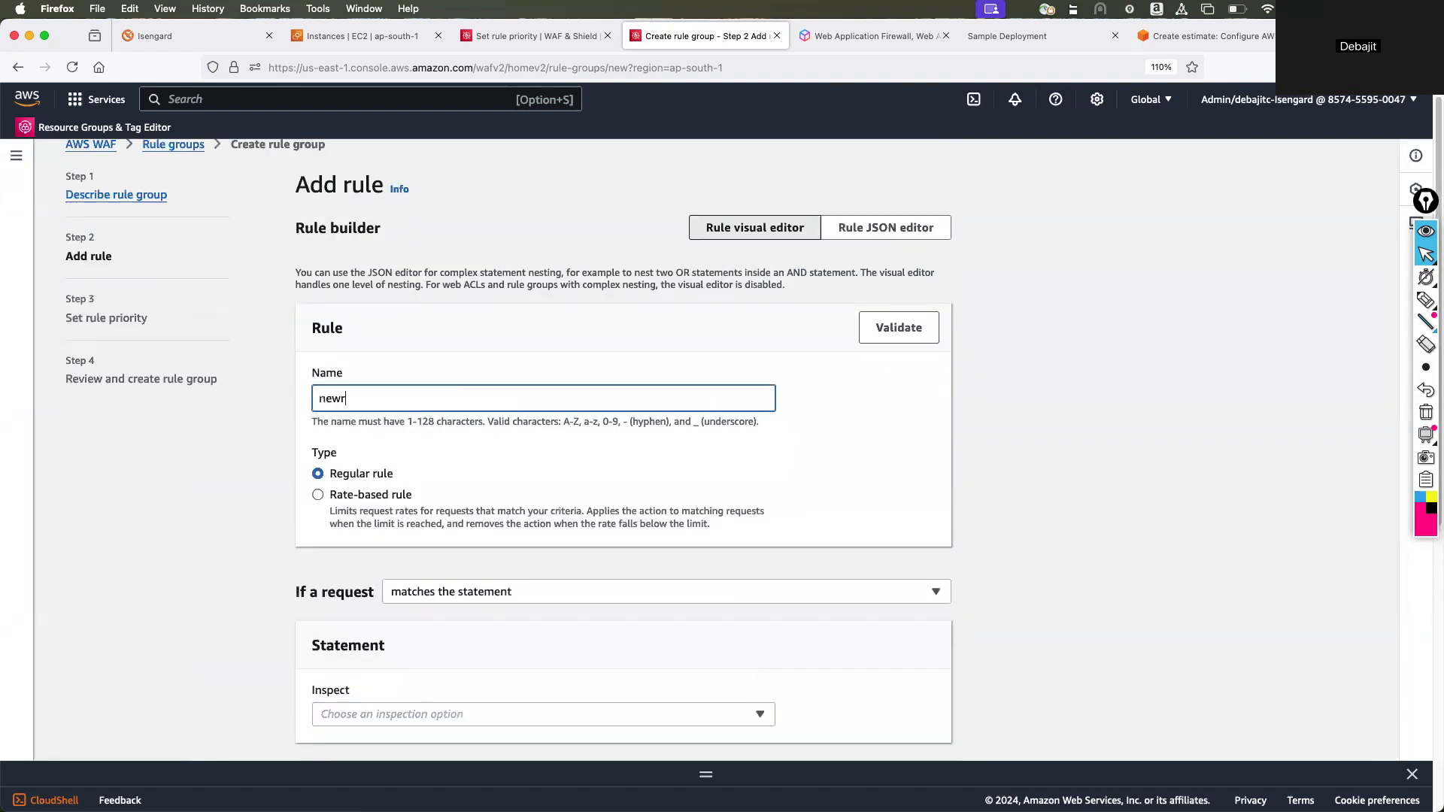
scroll(555, 515, "down", 3)
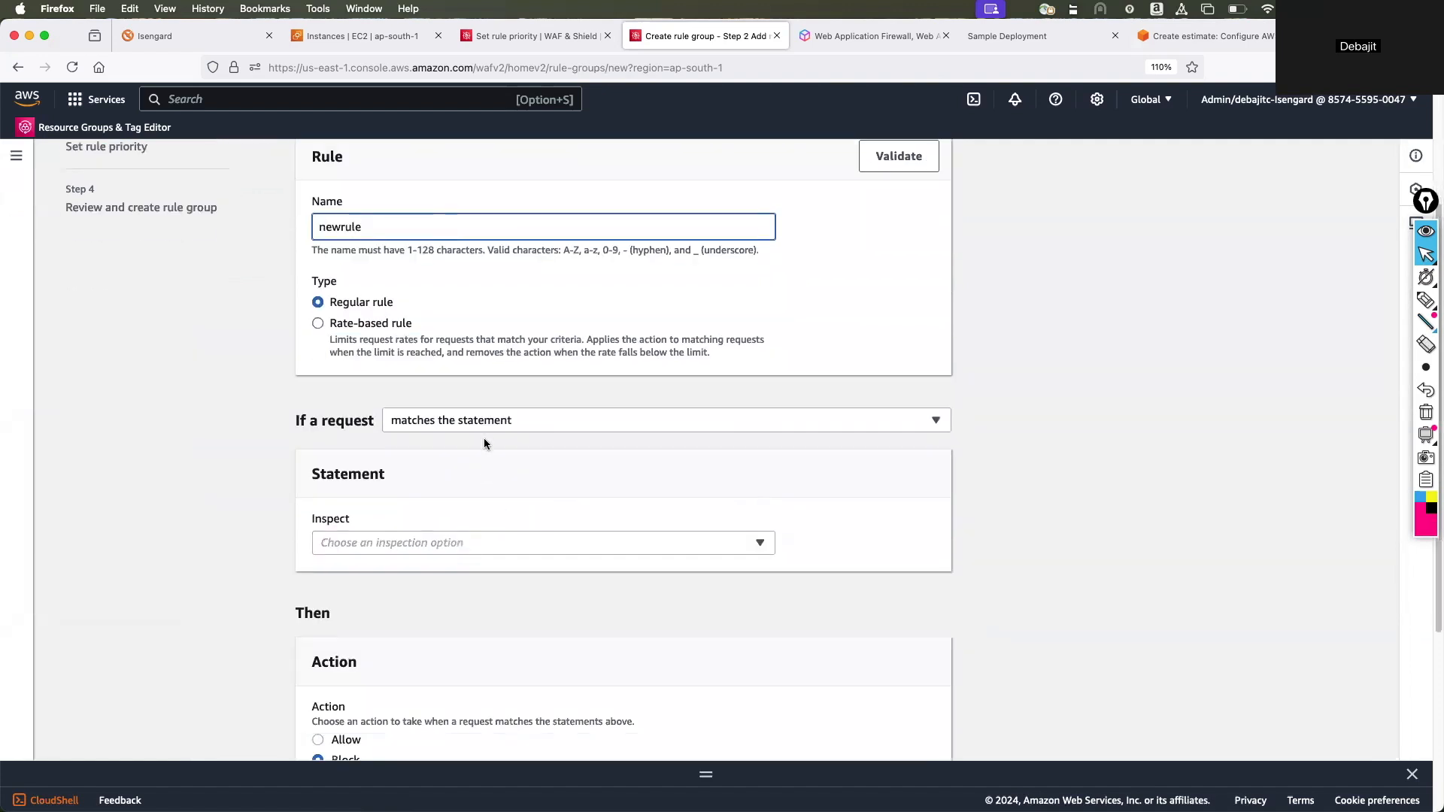
Set newrule's statement to inspect All headers and try to add the rule with the Block action.
left_click(418, 544)
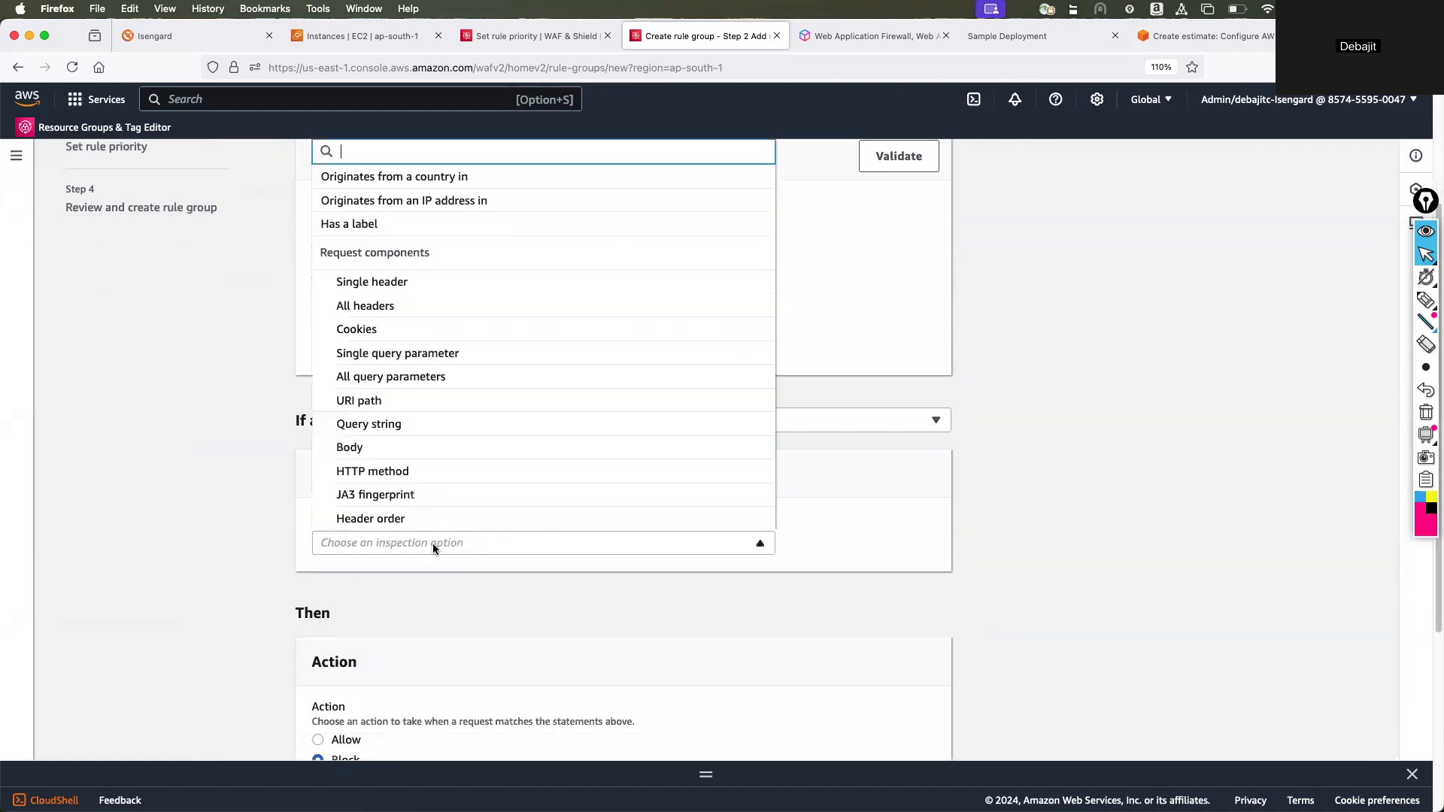
left_click(387, 307)
scroll(448, 491, "down", 5)
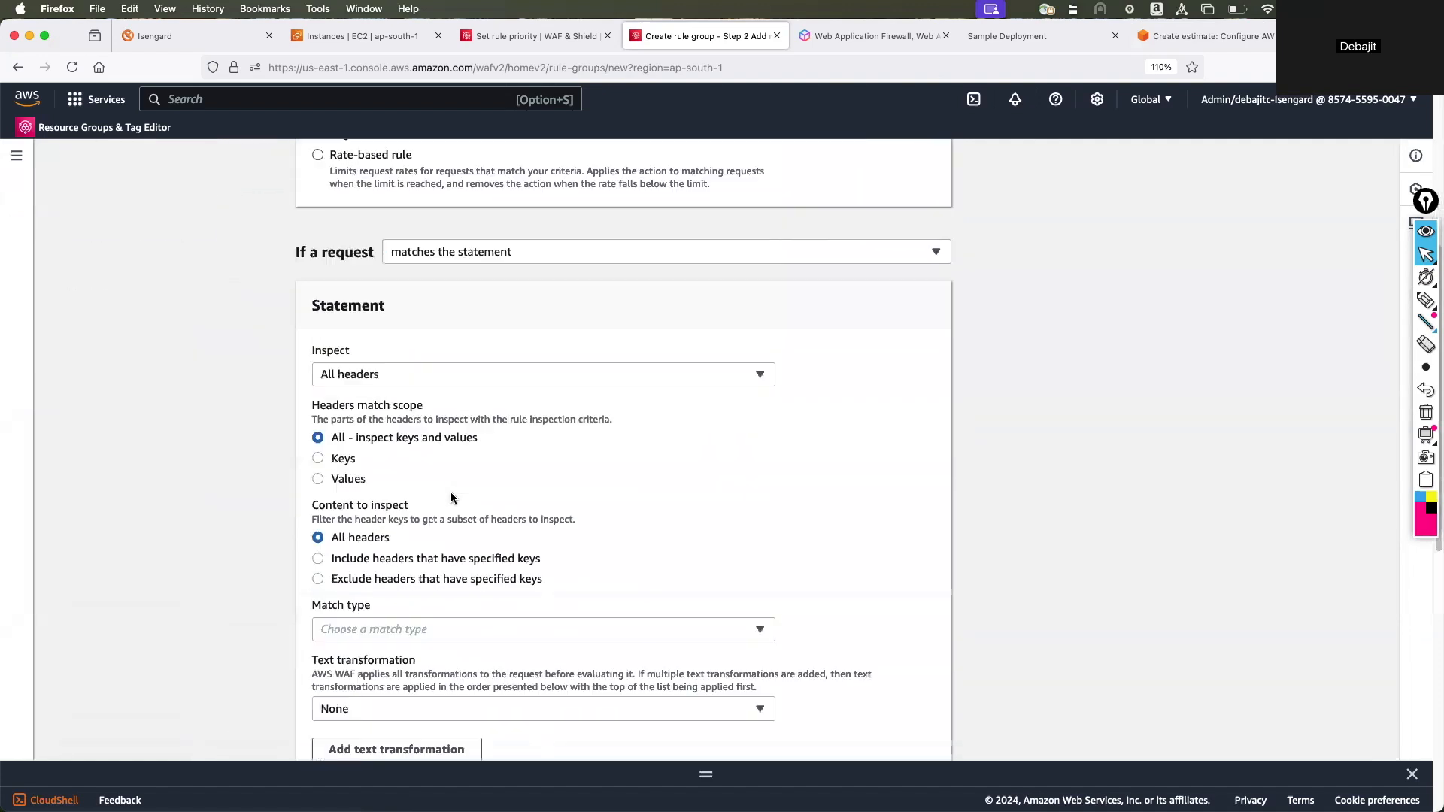
scroll(450, 492, "down", 5)
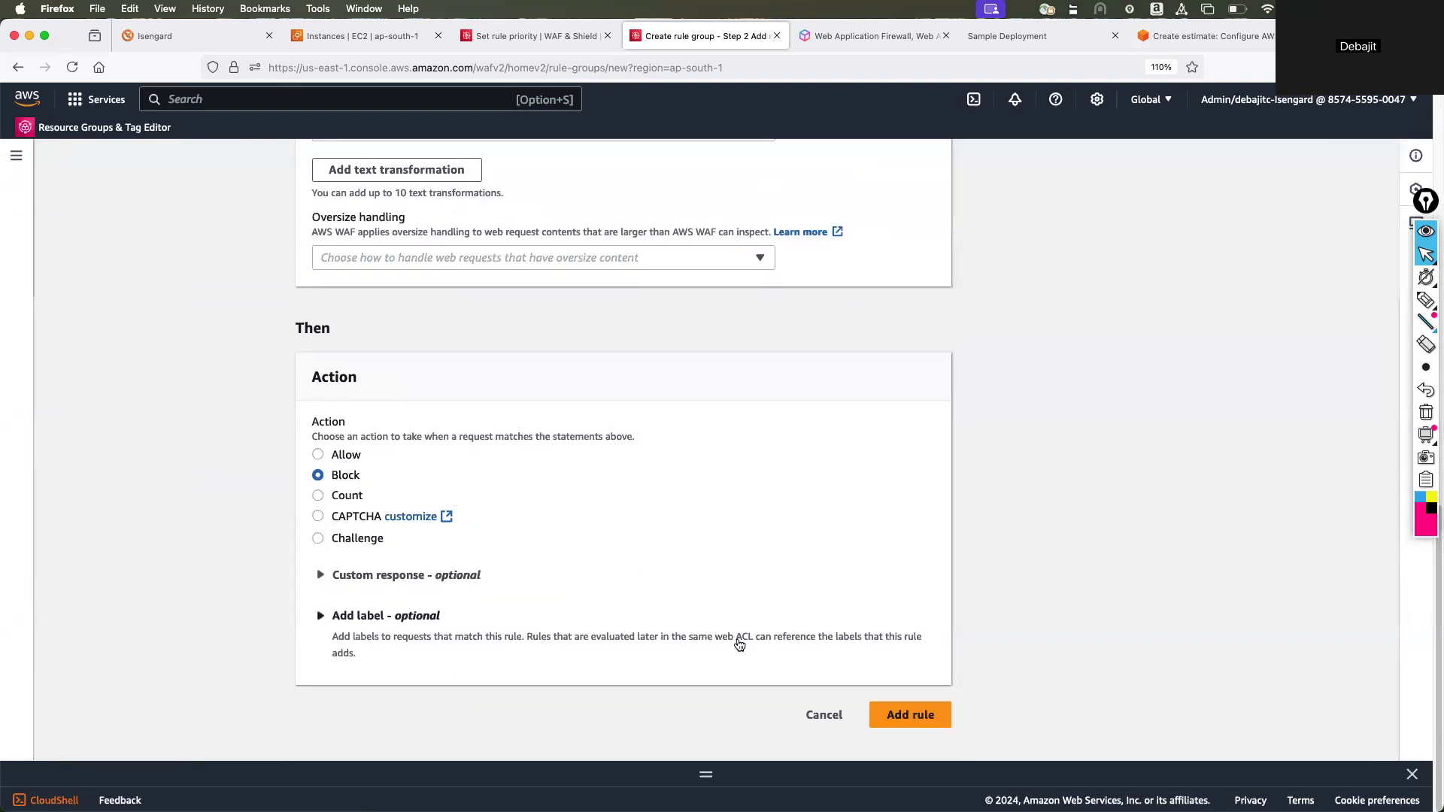
left_click(905, 715)
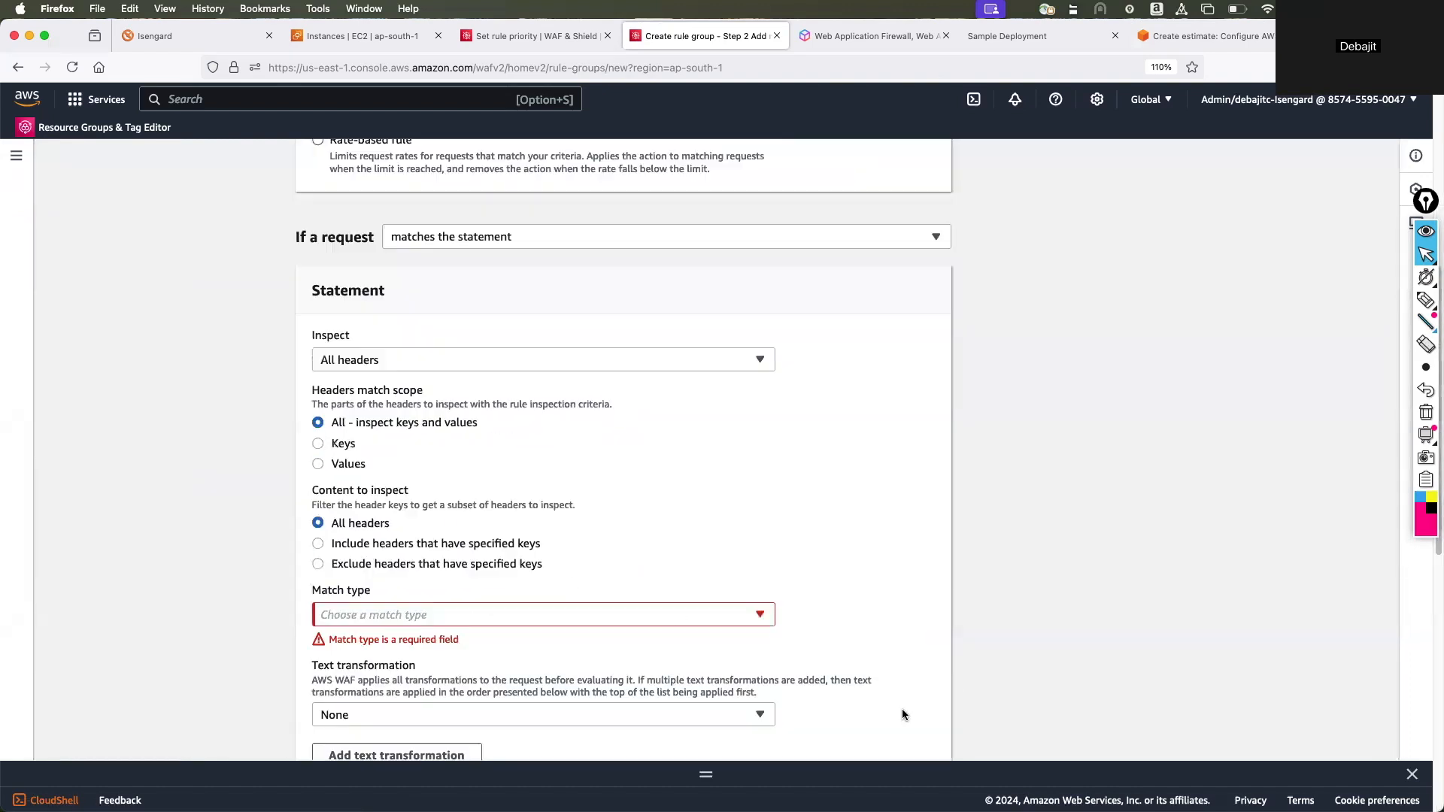
Set the match type to Size equals with a size of 4 bytes and try to add the rule.
left_click(418, 615)
left_click(386, 395)
scroll(452, 606, "down", 1)
left_click(449, 603)
scroll(502, 568, "down", 7)
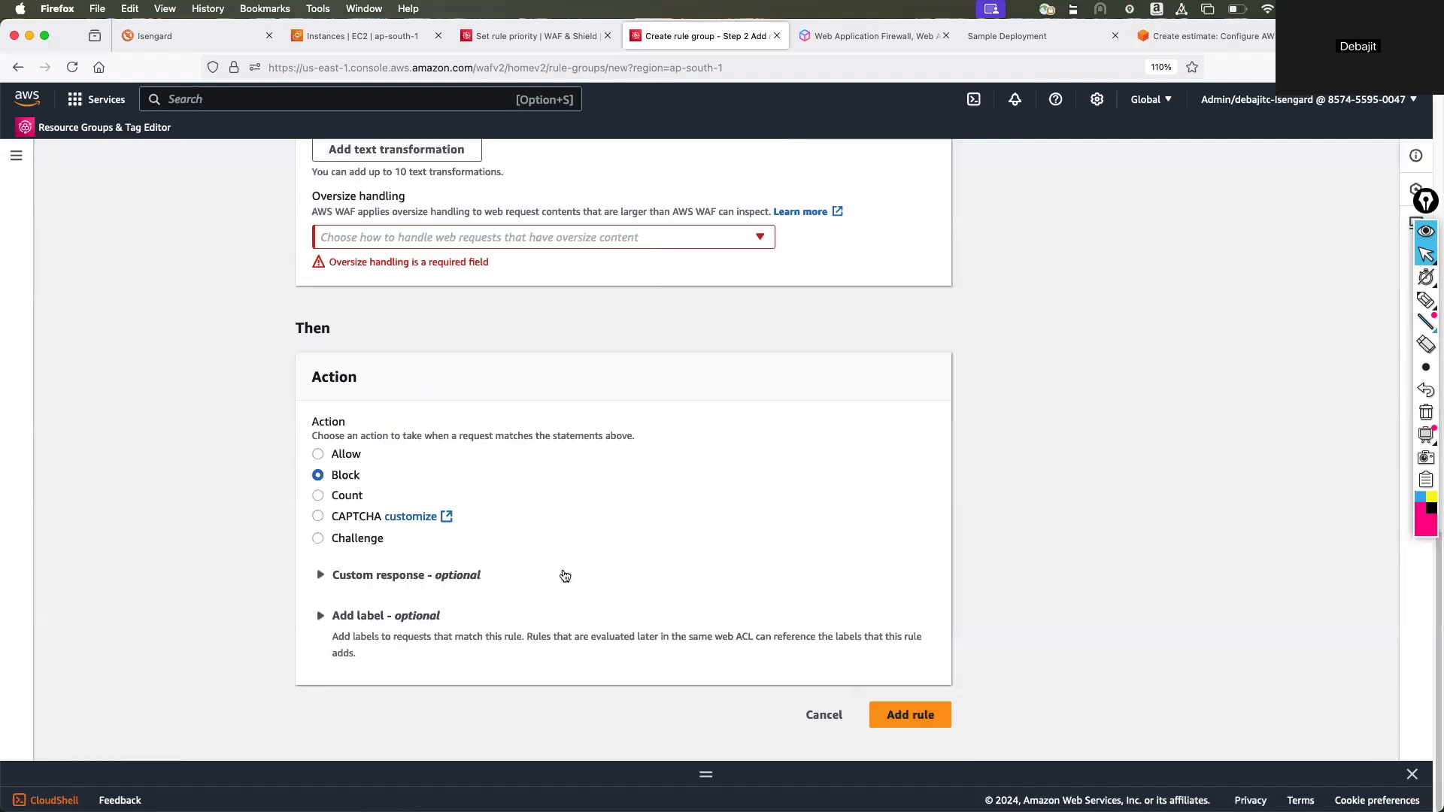
left_click(911, 714)
Change newrule's match type to Exactly matches string and try including only headers that have specified keys.
left_click(434, 562)
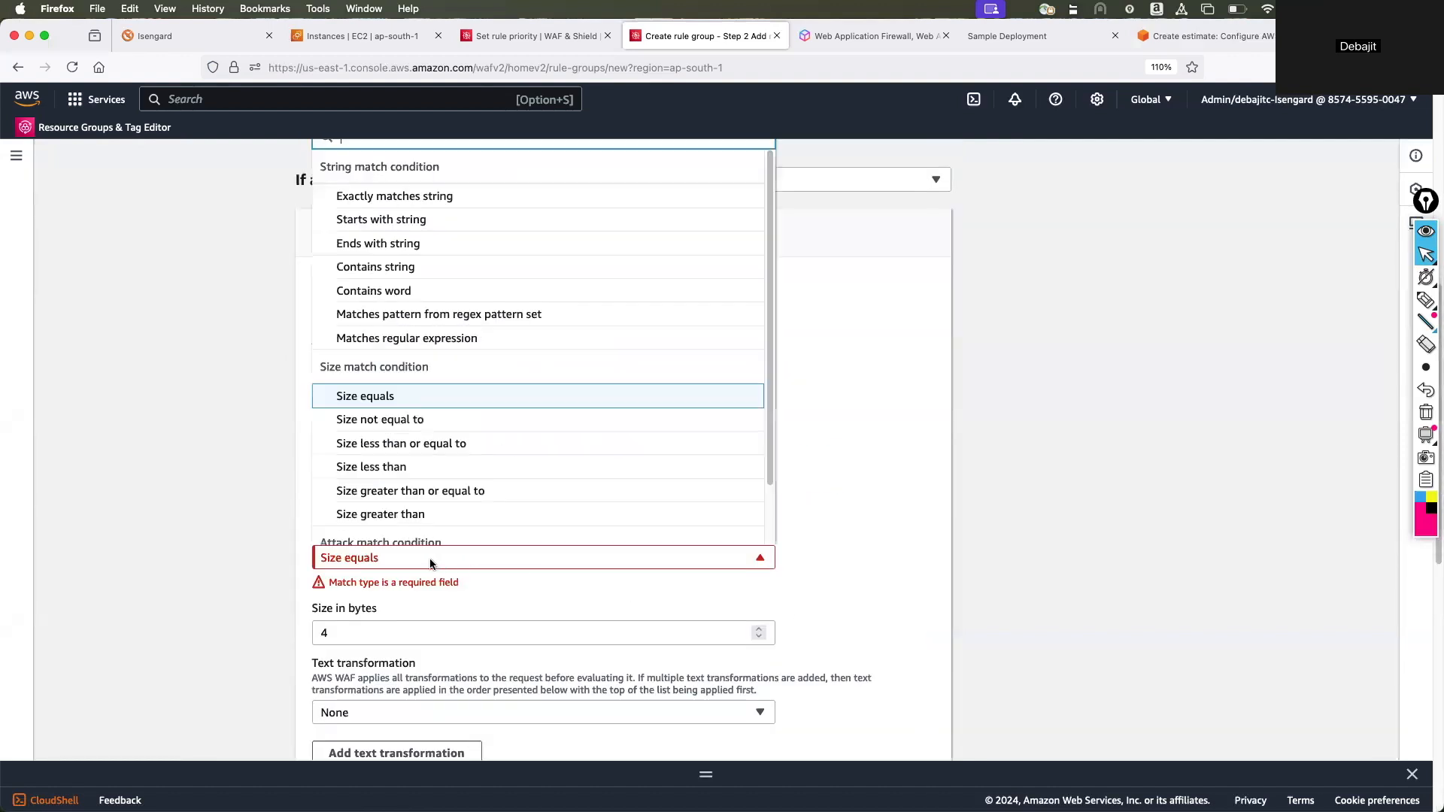
left_click(388, 199)
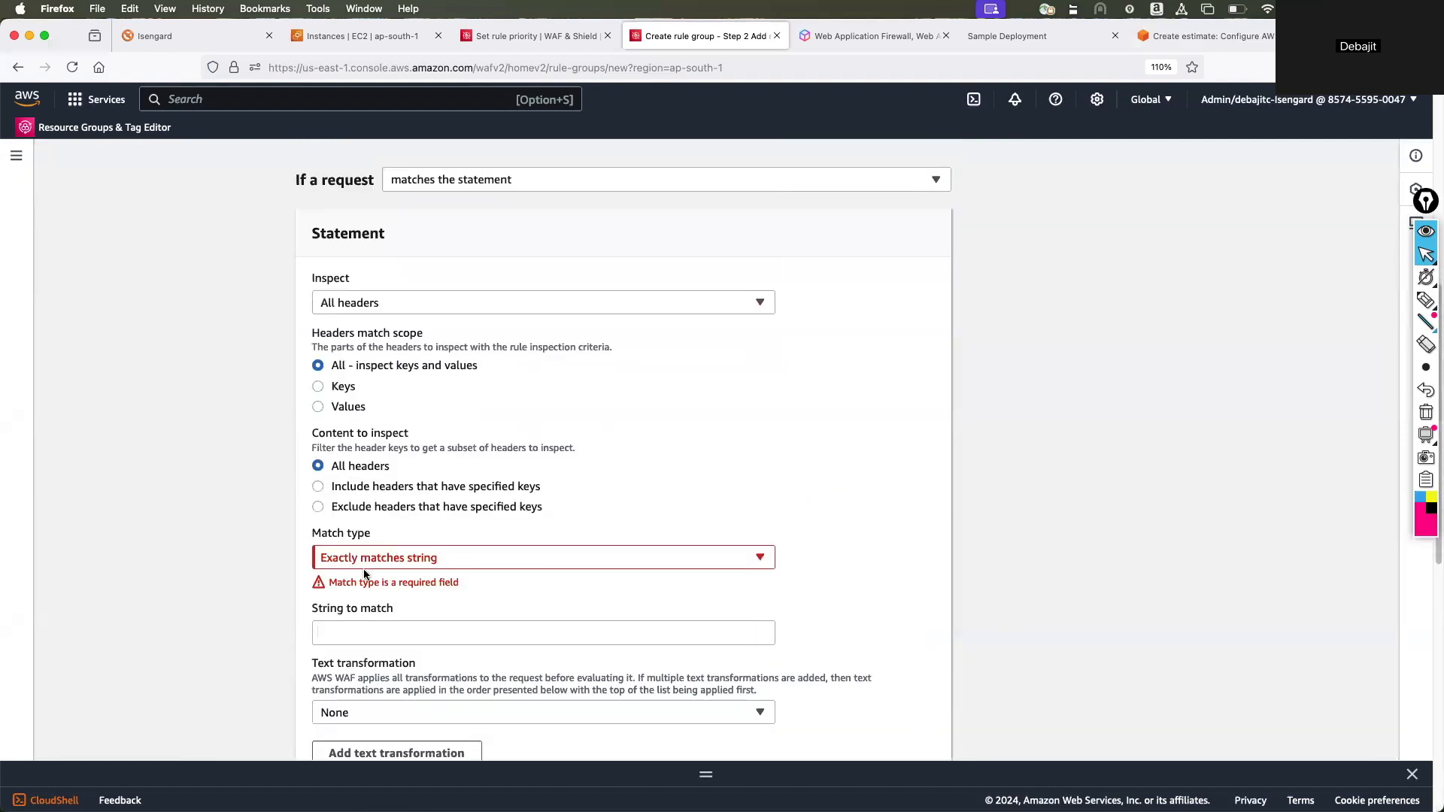
left_click(318, 487)
left_click(318, 466)
Set newrule's statement to requests originating from the country Antarctica - AQ and add the rule with the Block action.
left_click(406, 301)
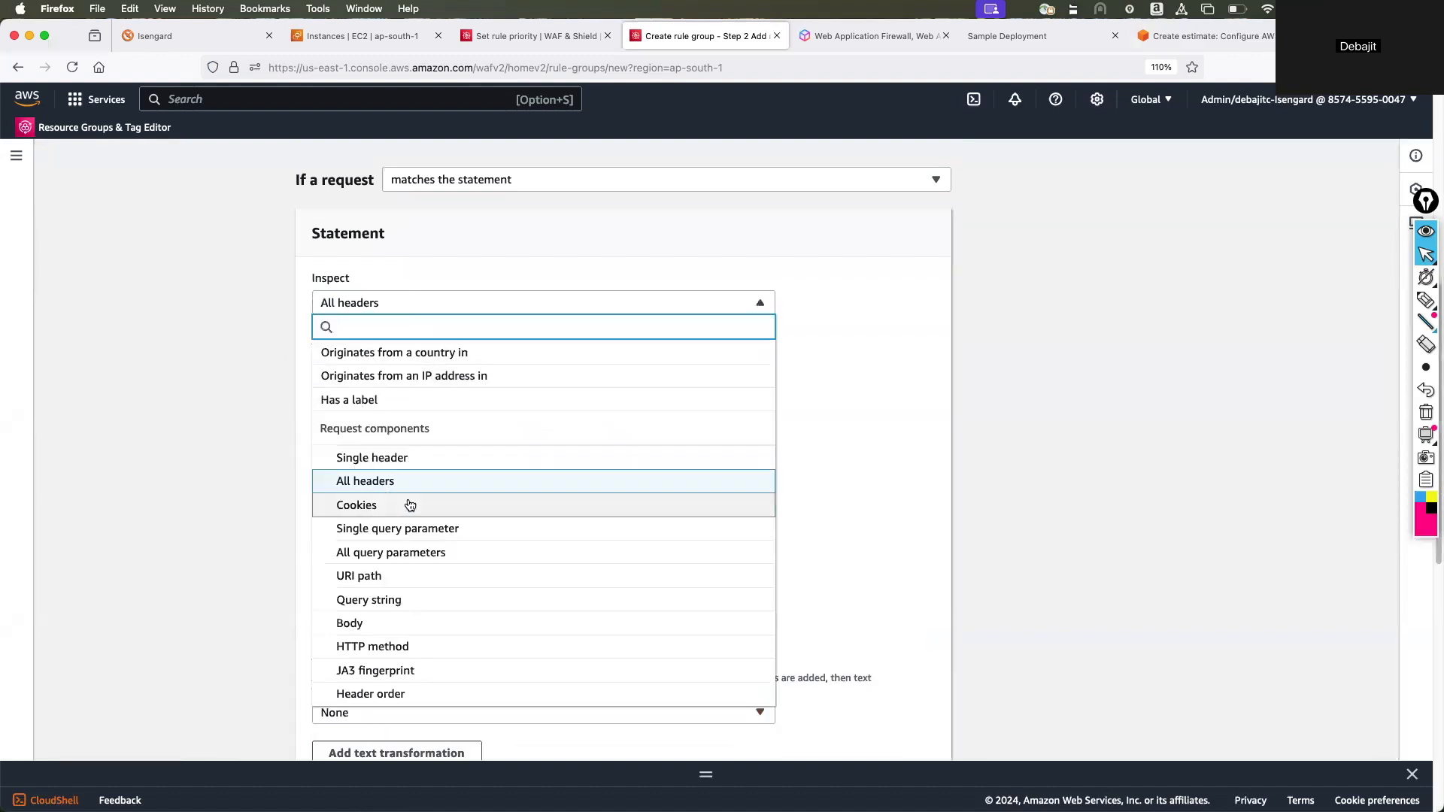
scroll(414, 481, "up", 2)
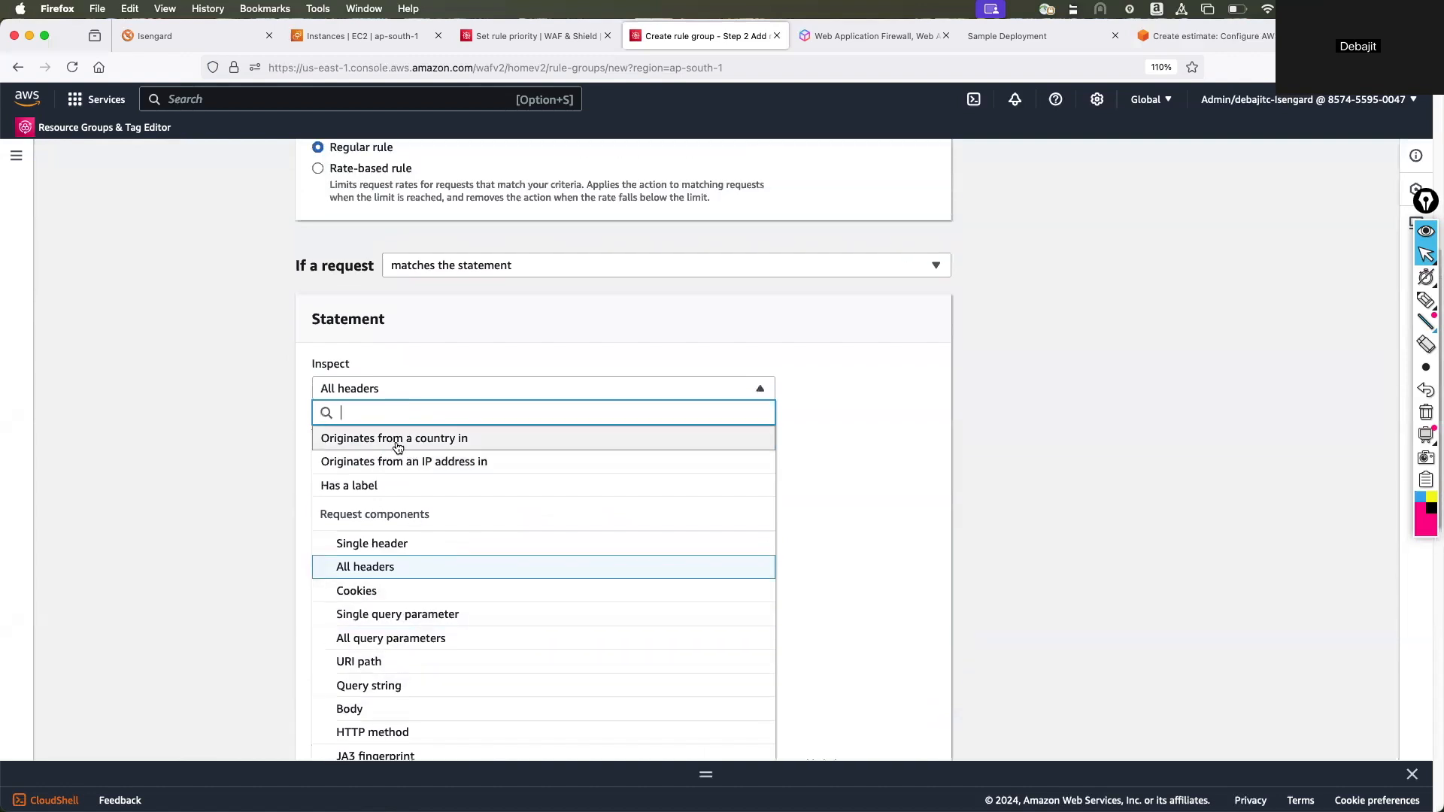
left_click(397, 438)
scroll(406, 519, "down", 2)
scroll(390, 516, "down", 3)
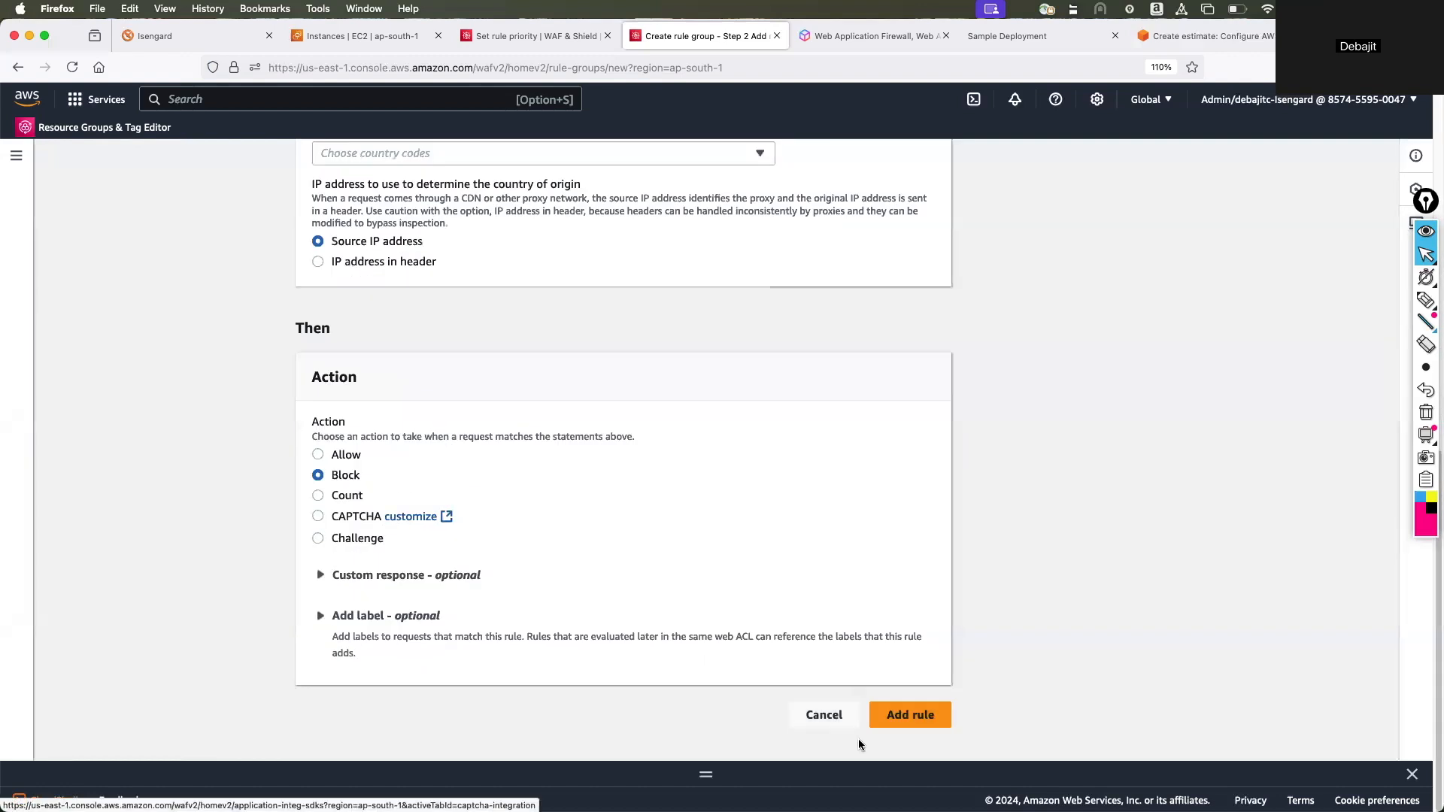
left_click(414, 154)
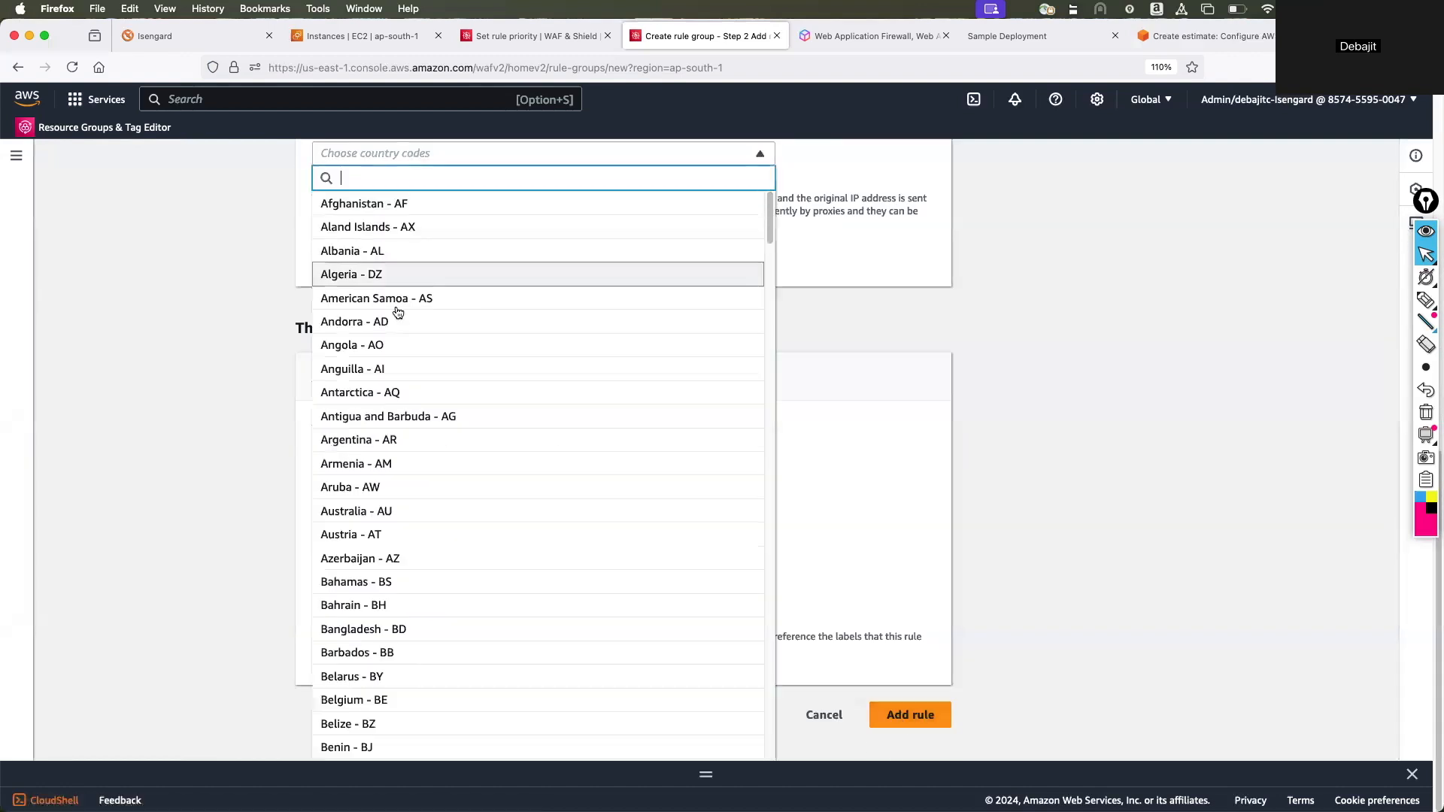
left_click(370, 390)
scroll(777, 618, "up", 3)
scroll(818, 648, "down", 3)
left_click(882, 710)
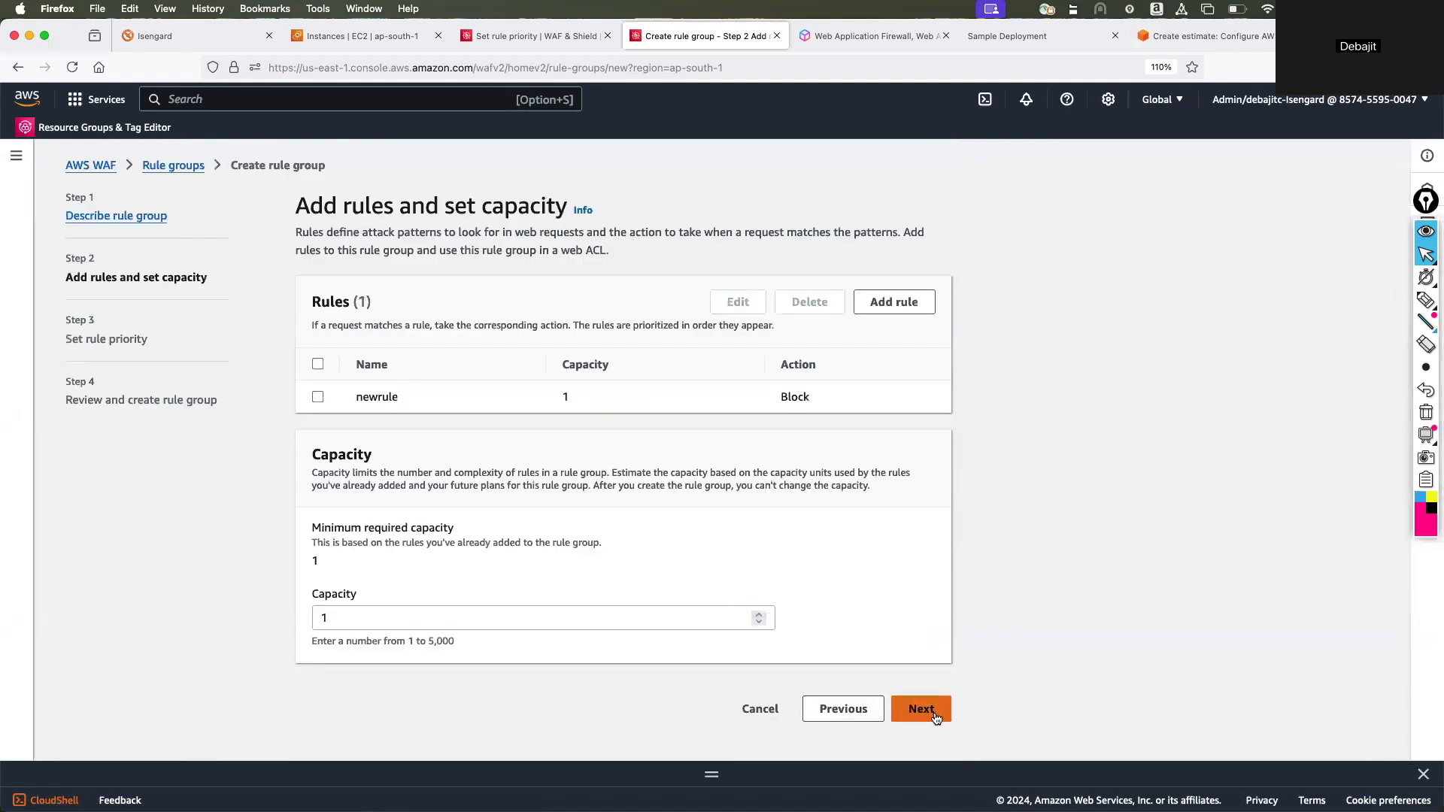
Accept the rule group's capacity of 1 and its rule priority, then create the testrg rule group.
left_click(933, 715)
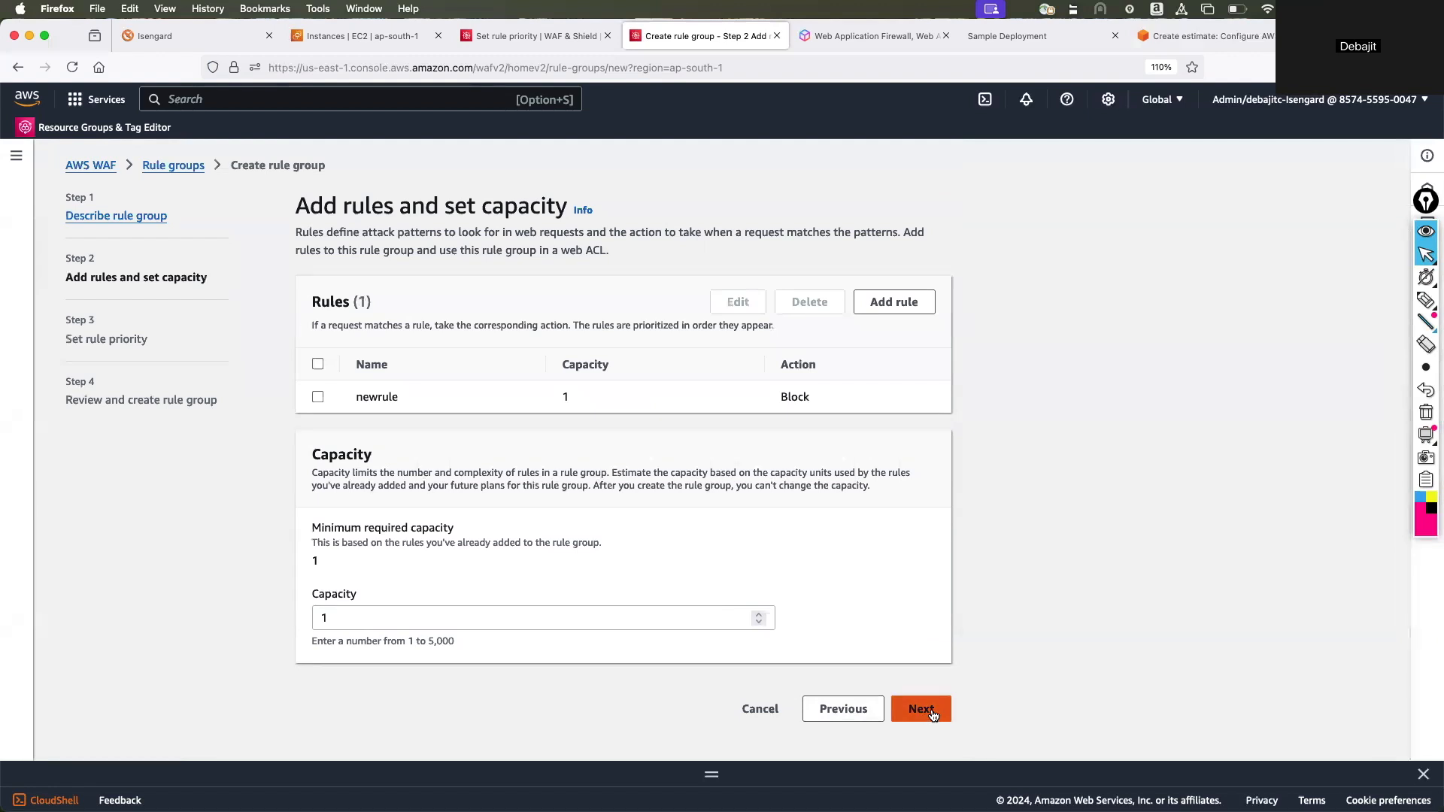
left_click(919, 442)
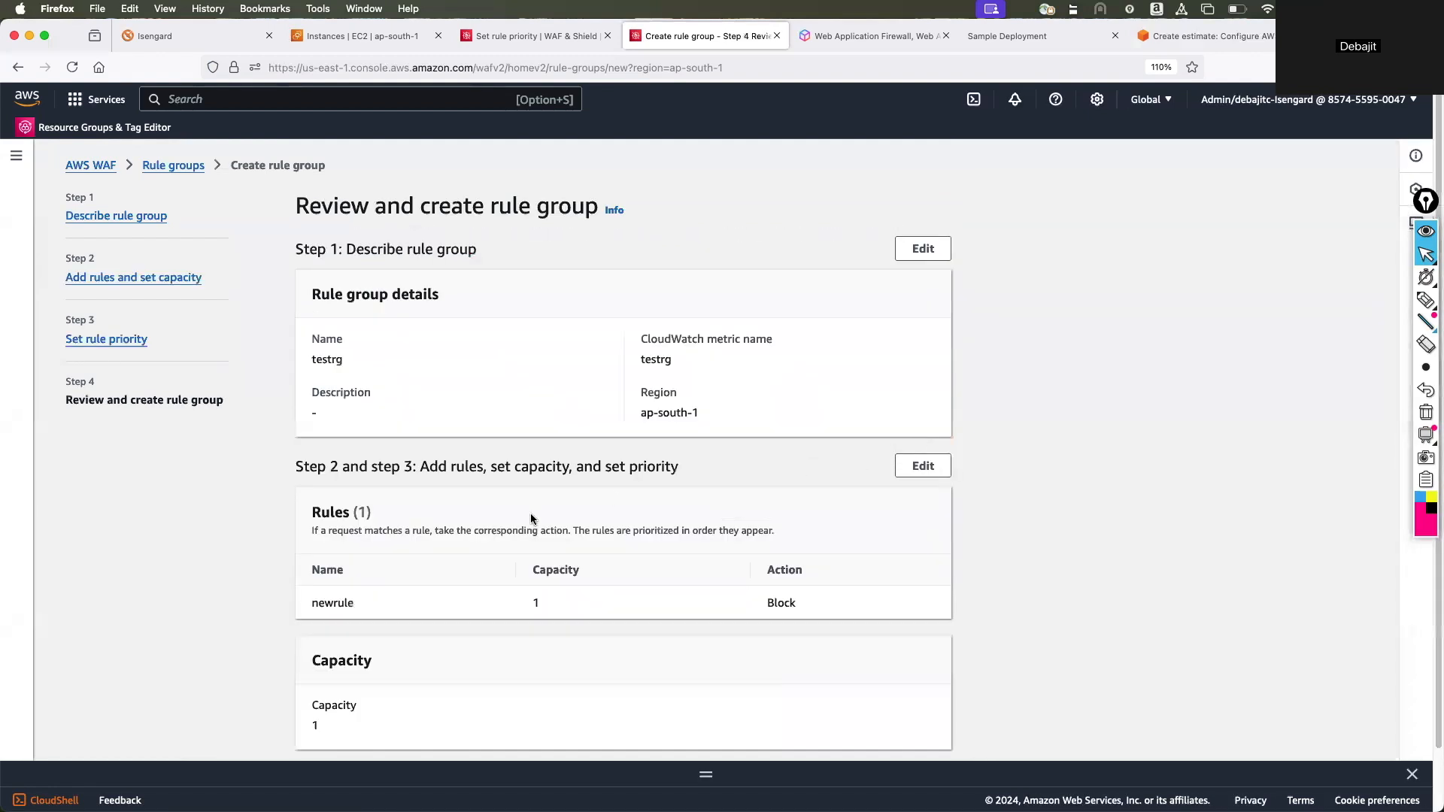
scroll(935, 599, "down", 2)
left_click(873, 733)
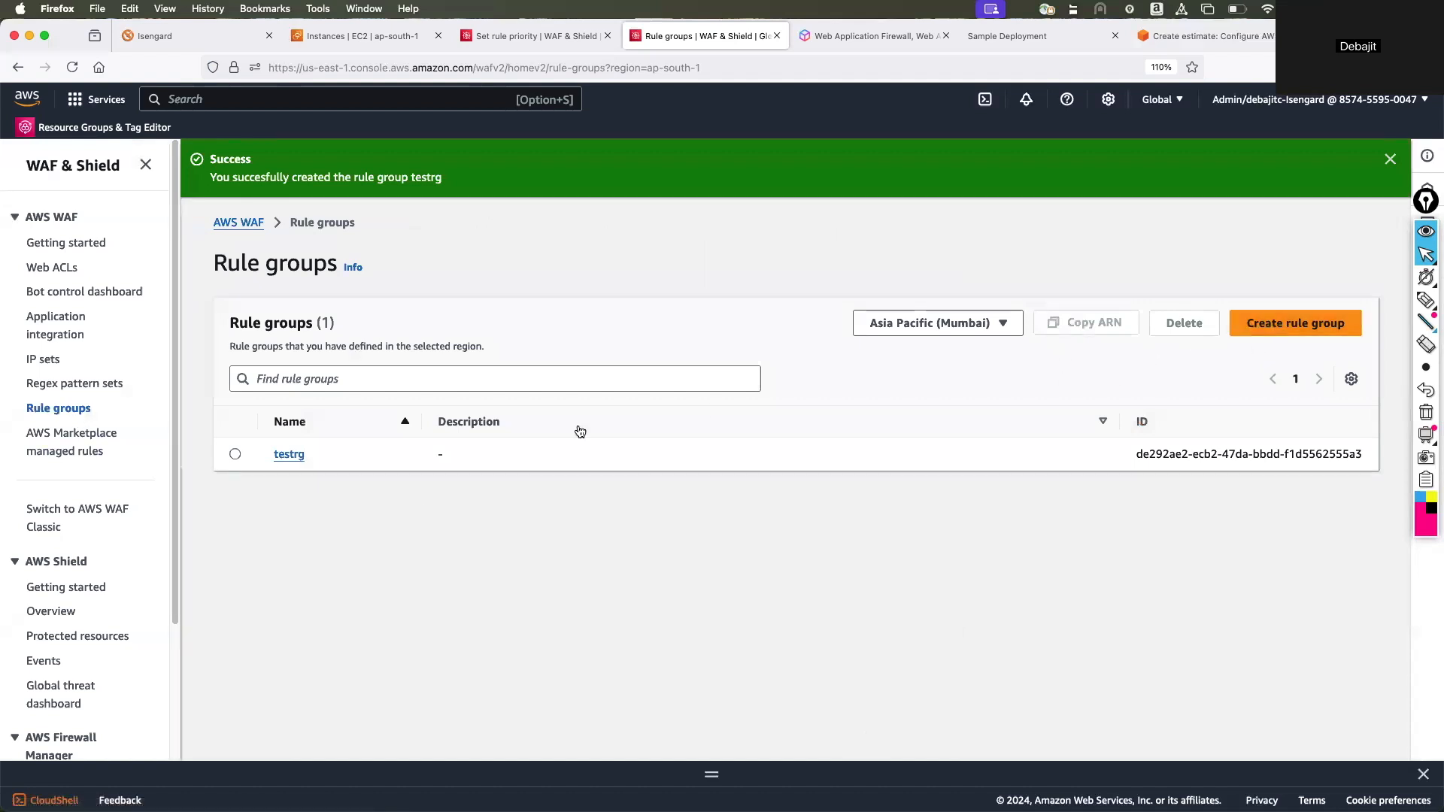
Open the testrg rule group, look through its form for adding another rule, and cancel the form.
left_click(289, 456)
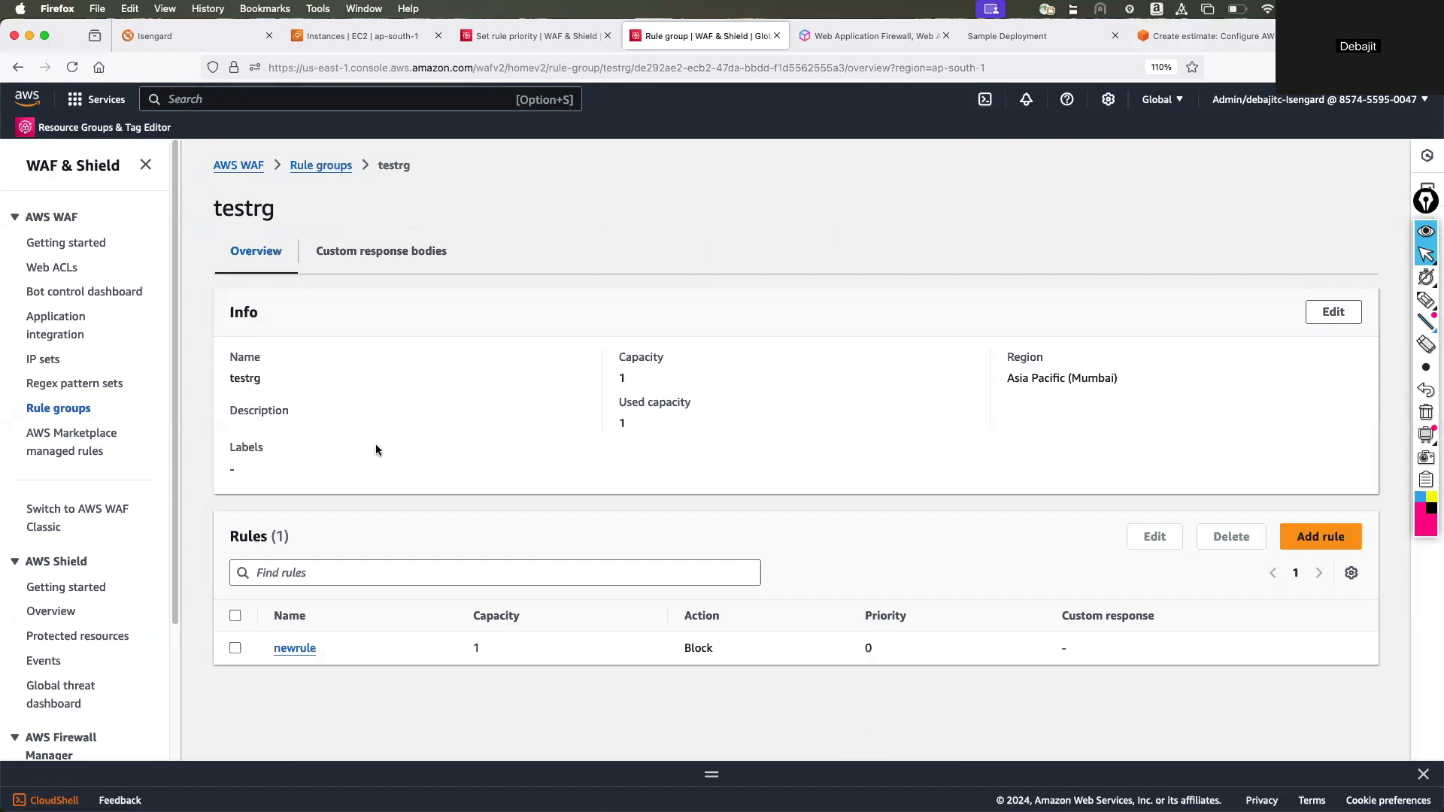
left_click(1316, 541)
scroll(308, 439, "down", 5)
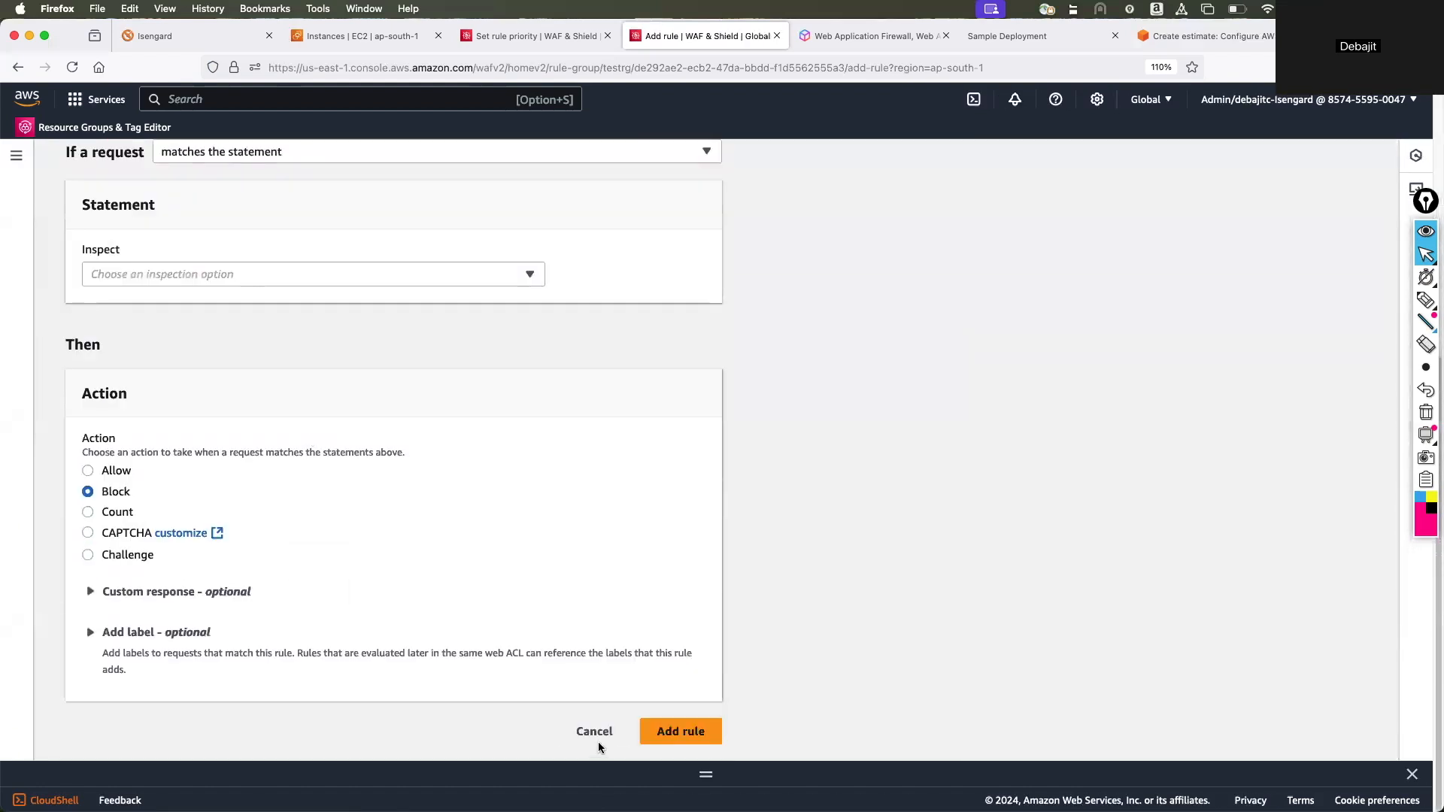
left_click(598, 738)
View the AWS Marketplace managed rules, check the pricing of Cloudbric's API Protection product, and return to the console.
left_click(52, 433)
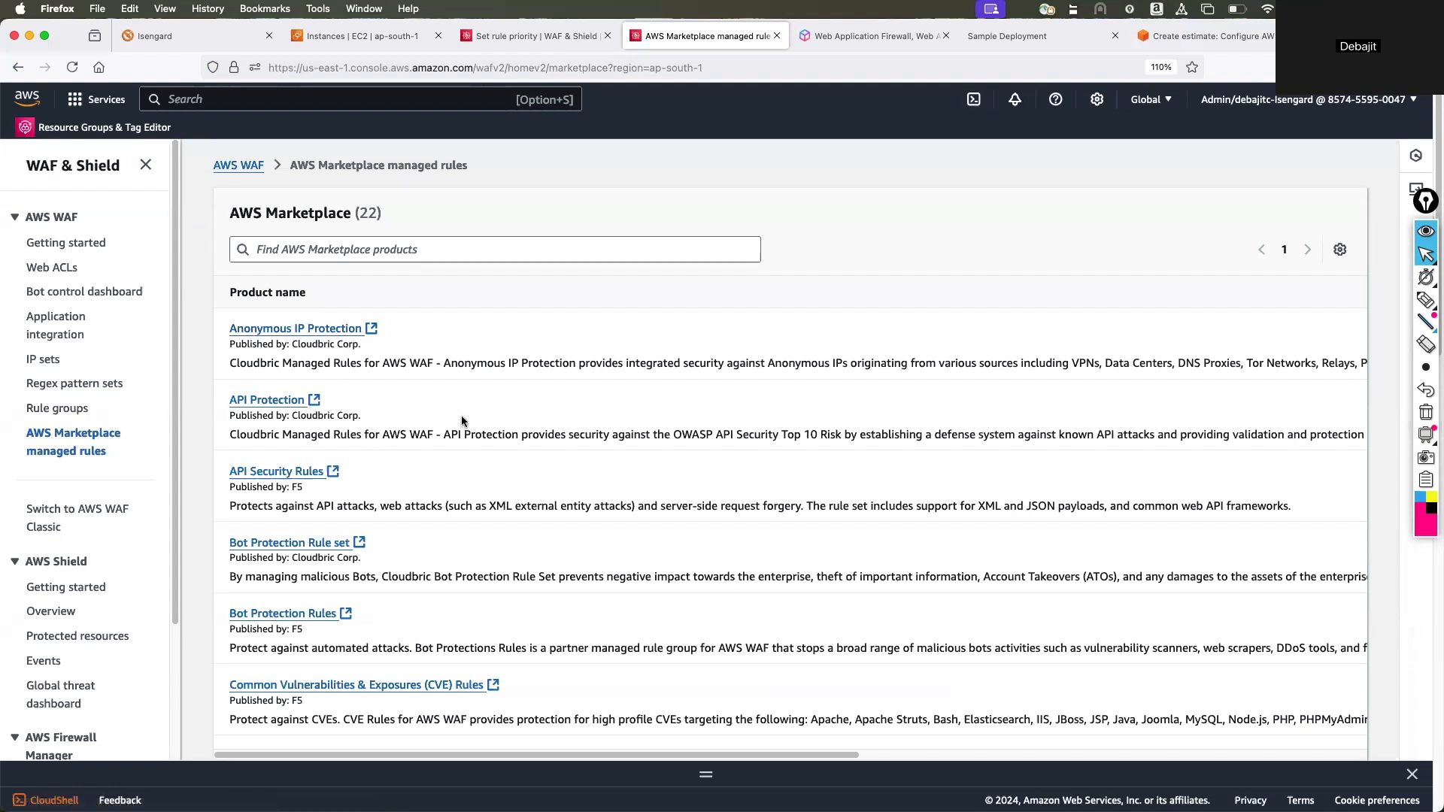
left_click(262, 403)
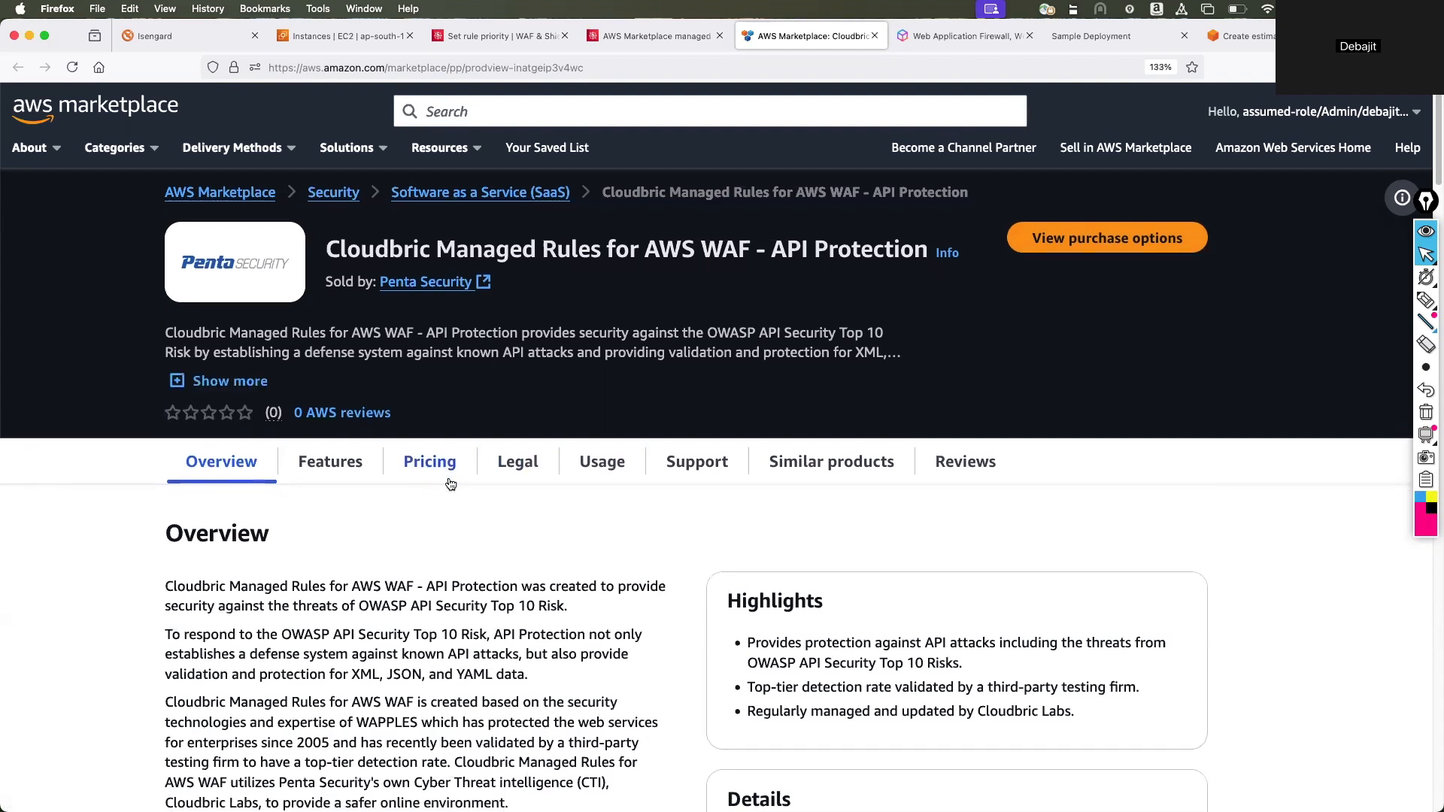
scroll(450, 477, "down", 5)
scroll(450, 477, "down", 10)
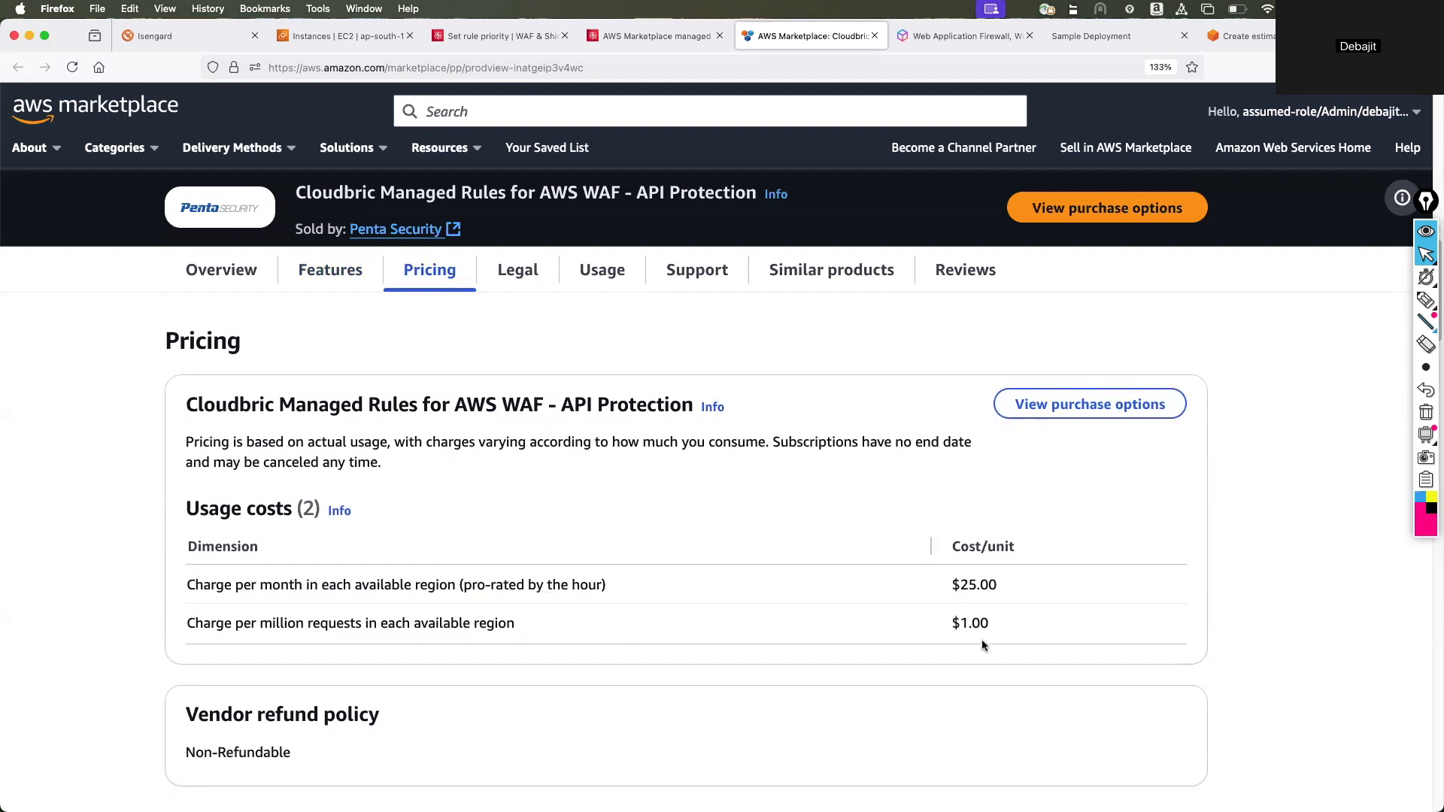
left_click(653, 39)
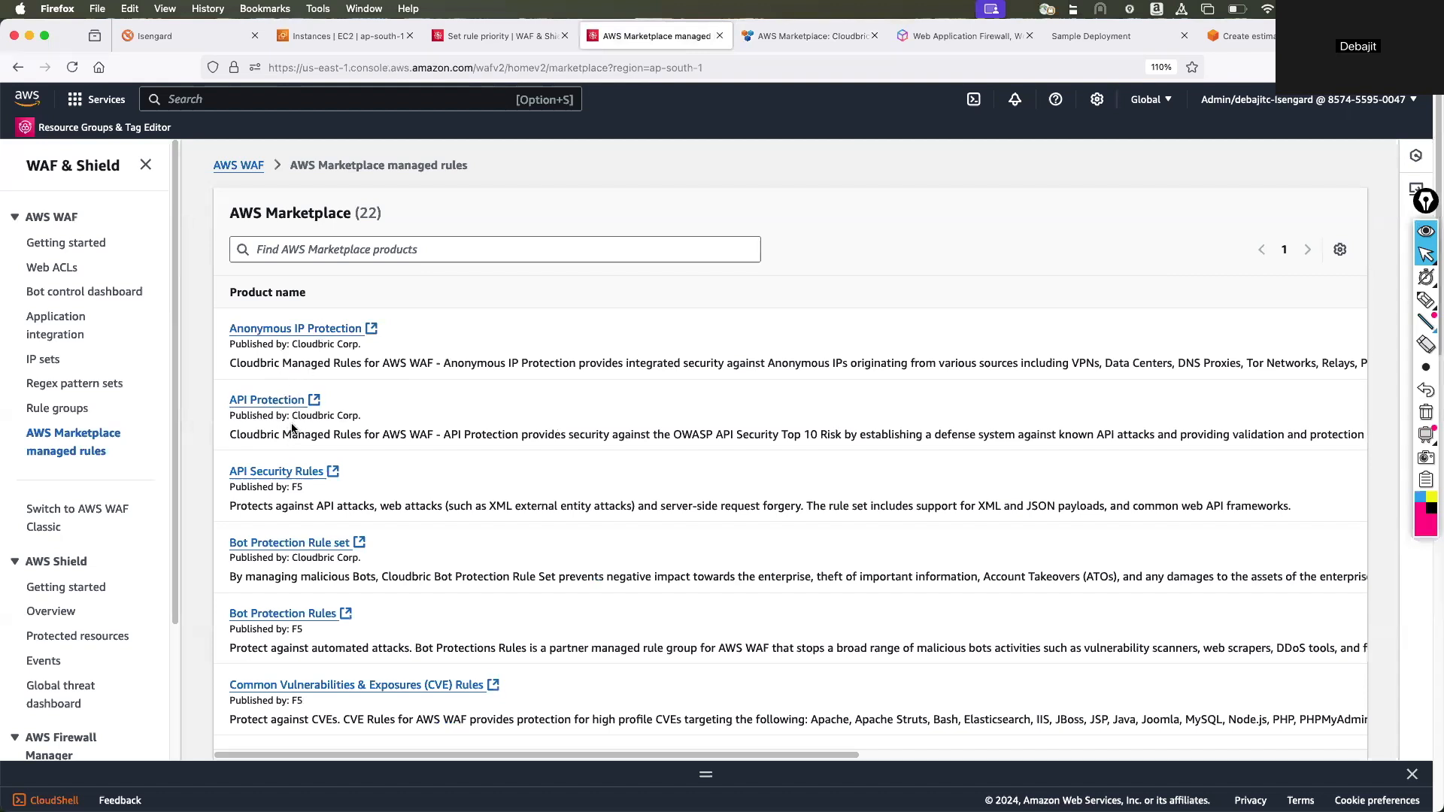
View the regex pattern sets, examine the creation form including its regular expressions field, and cancel it.
scroll(89, 385, "down", 1)
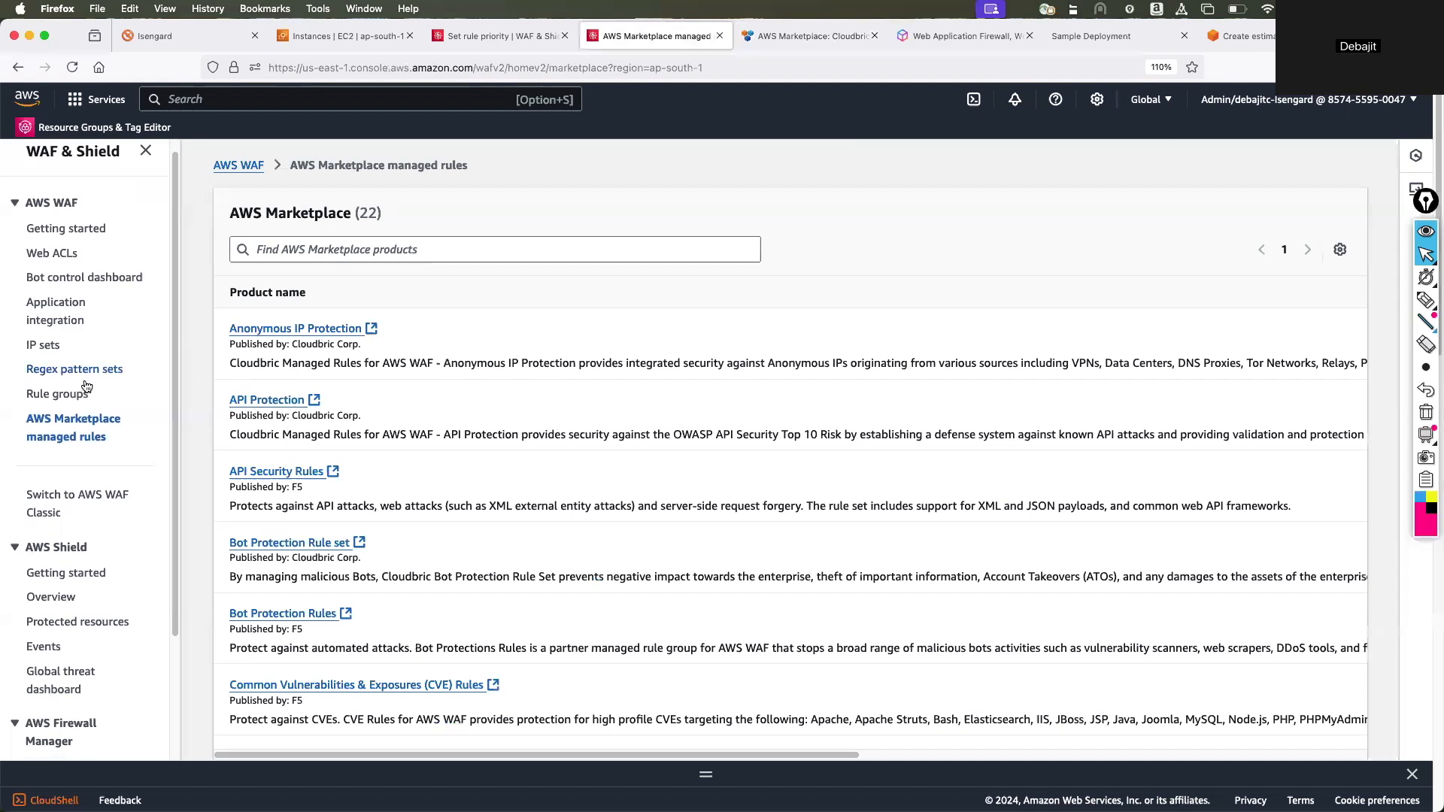
left_click(69, 370)
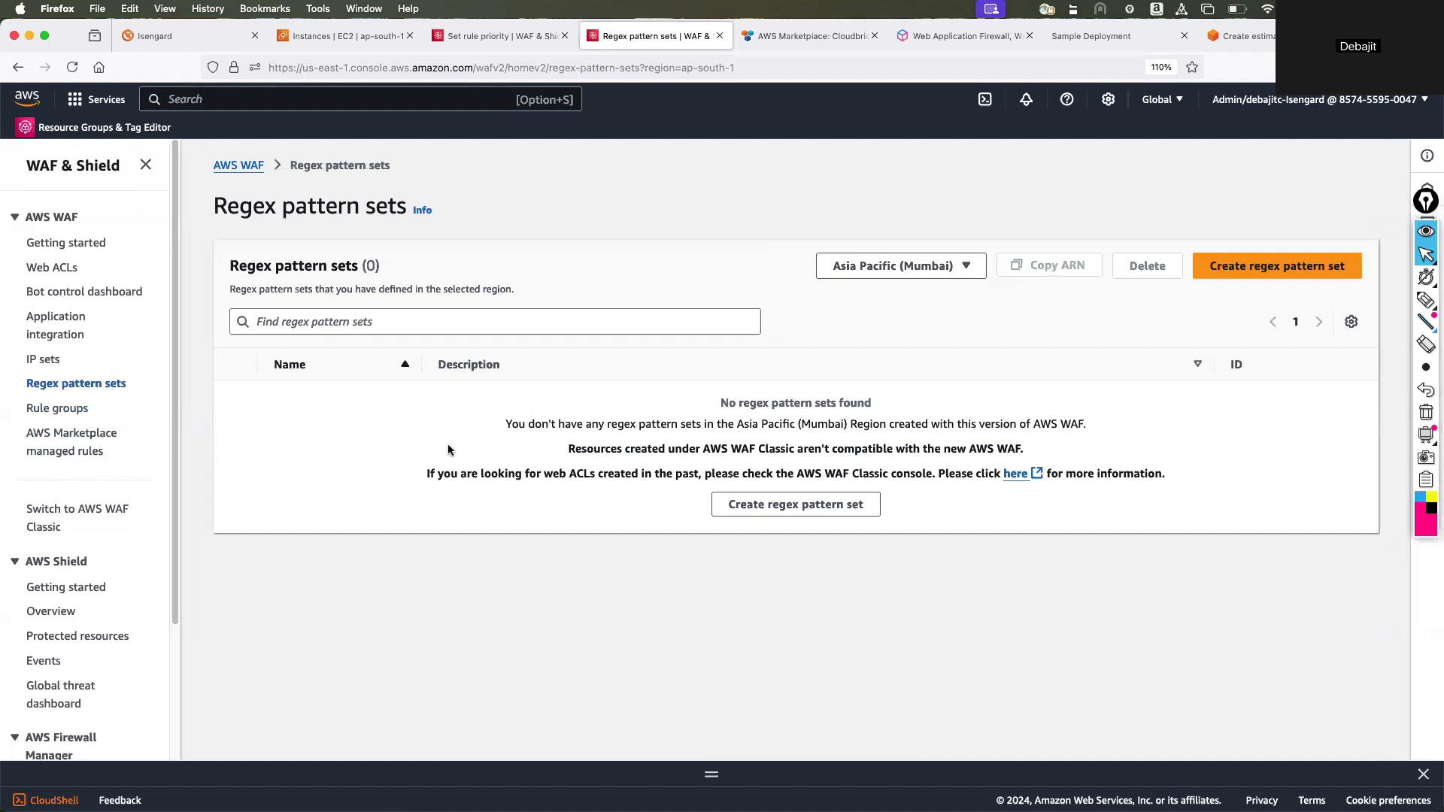
left_click(1288, 271)
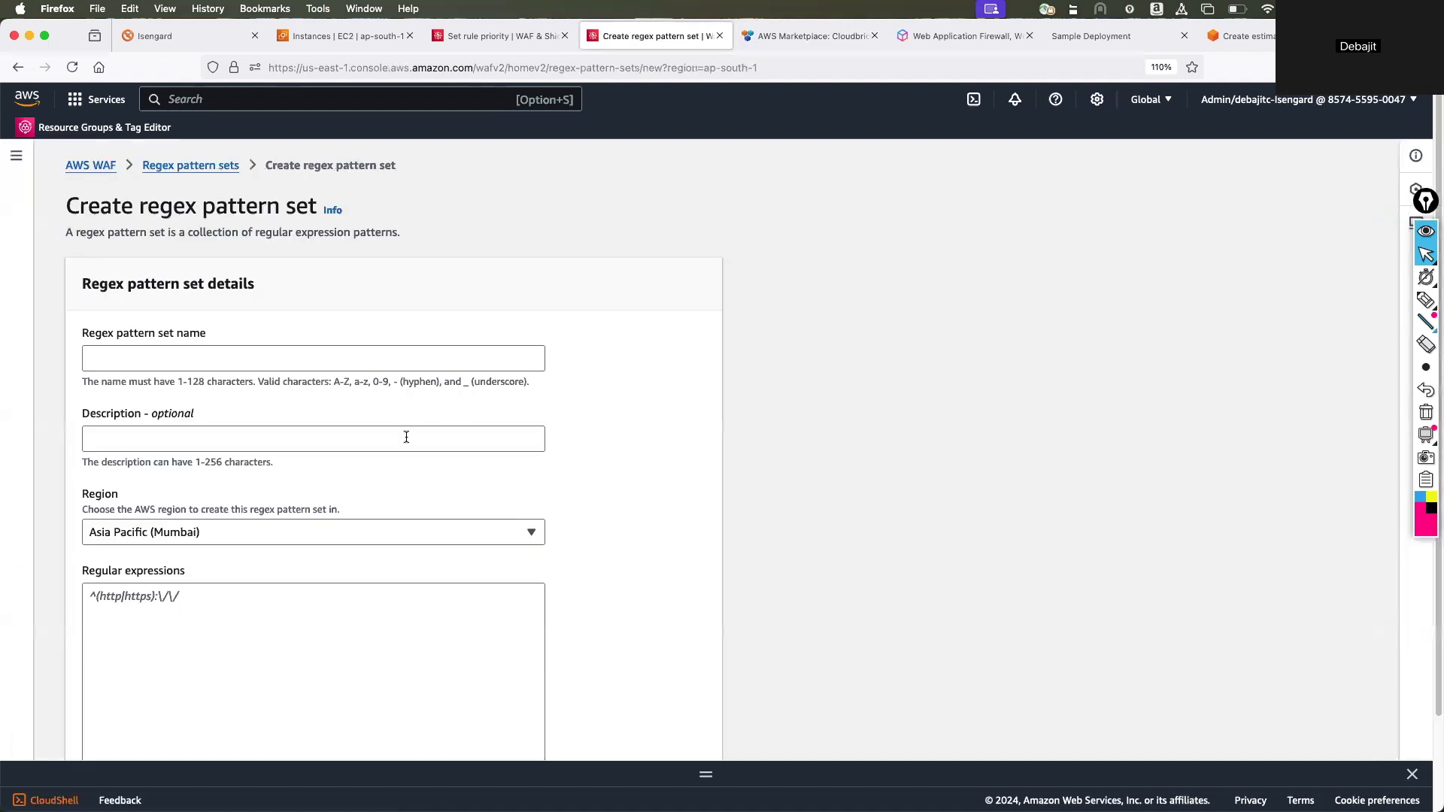
scroll(406, 437, "down", 3)
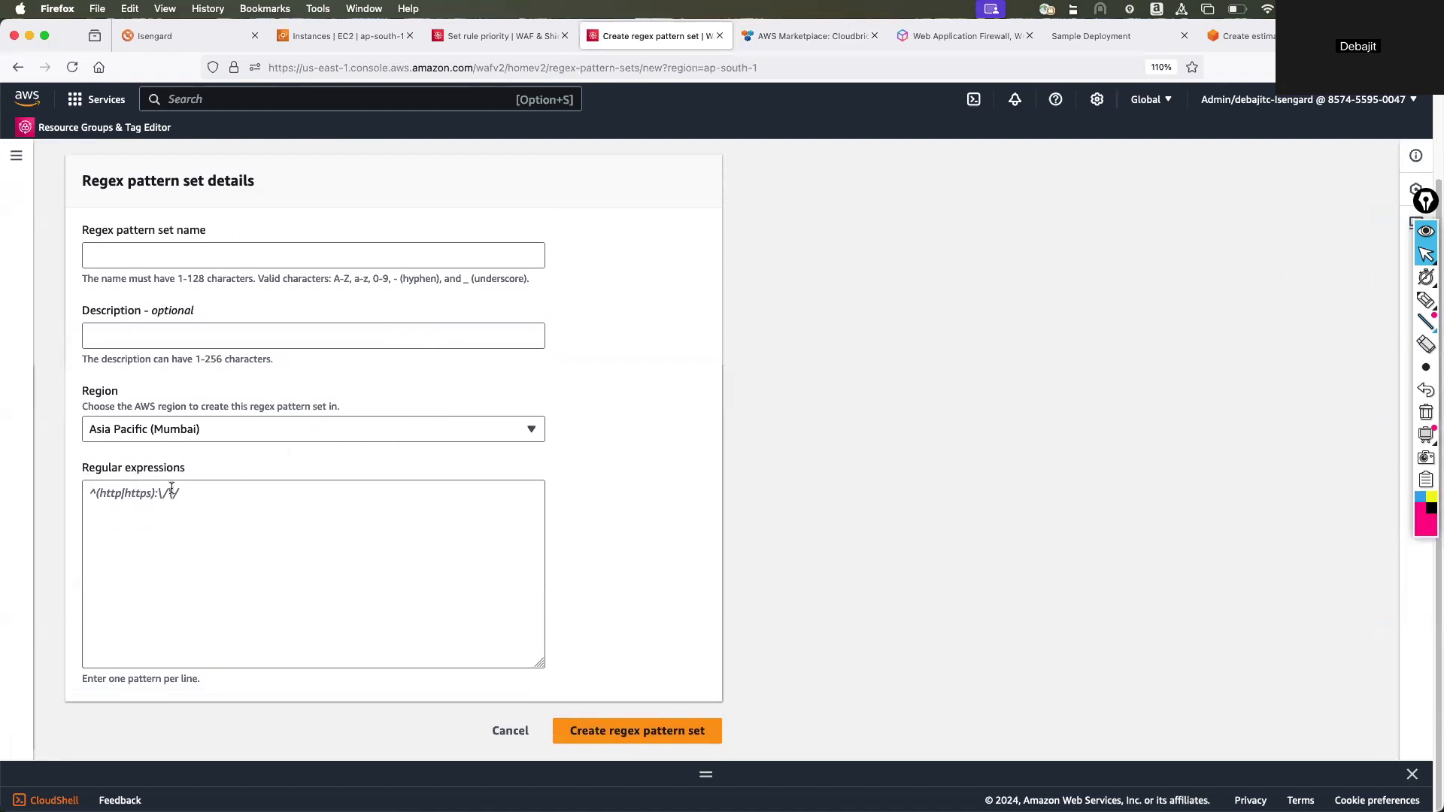
left_click(120, 498)
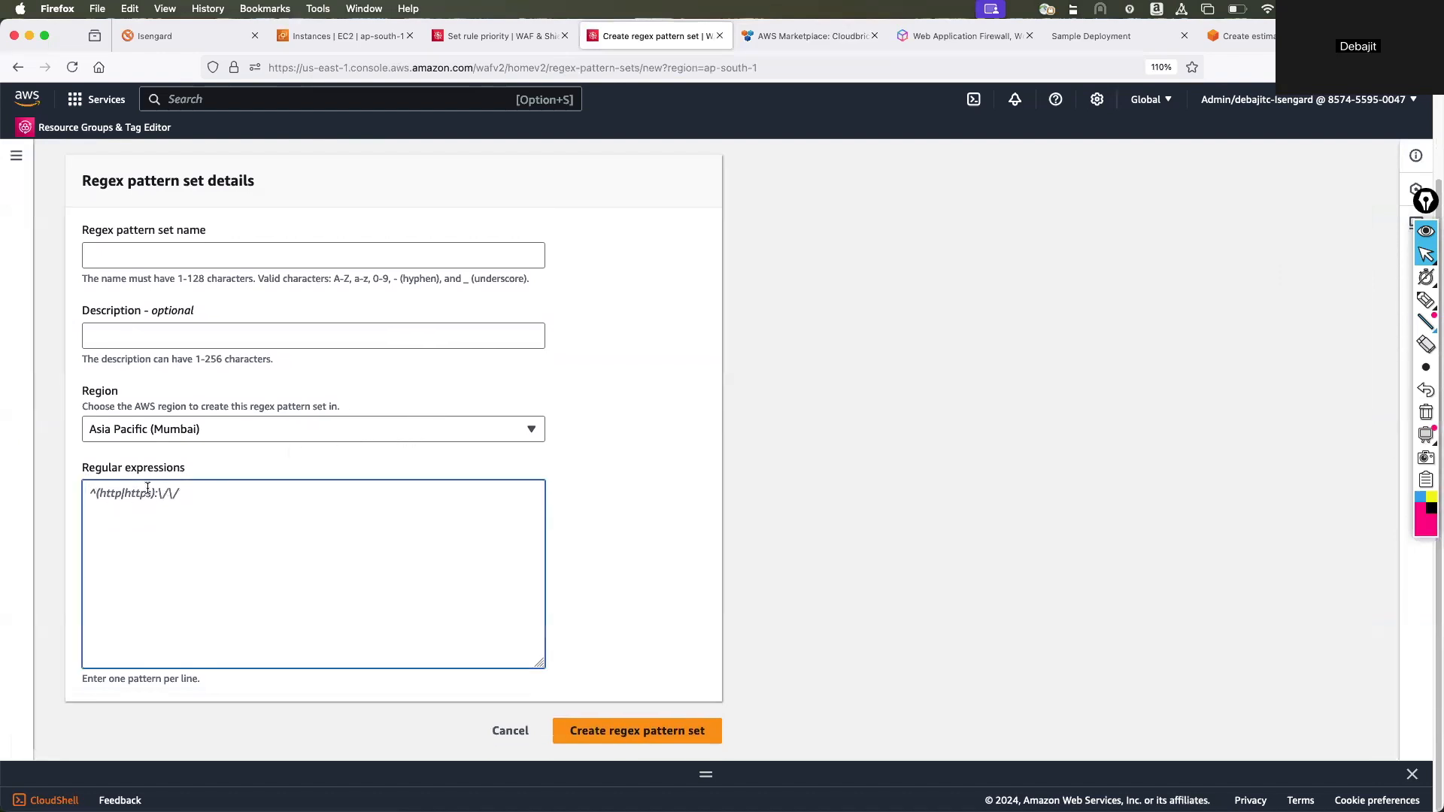
left_click(507, 731)
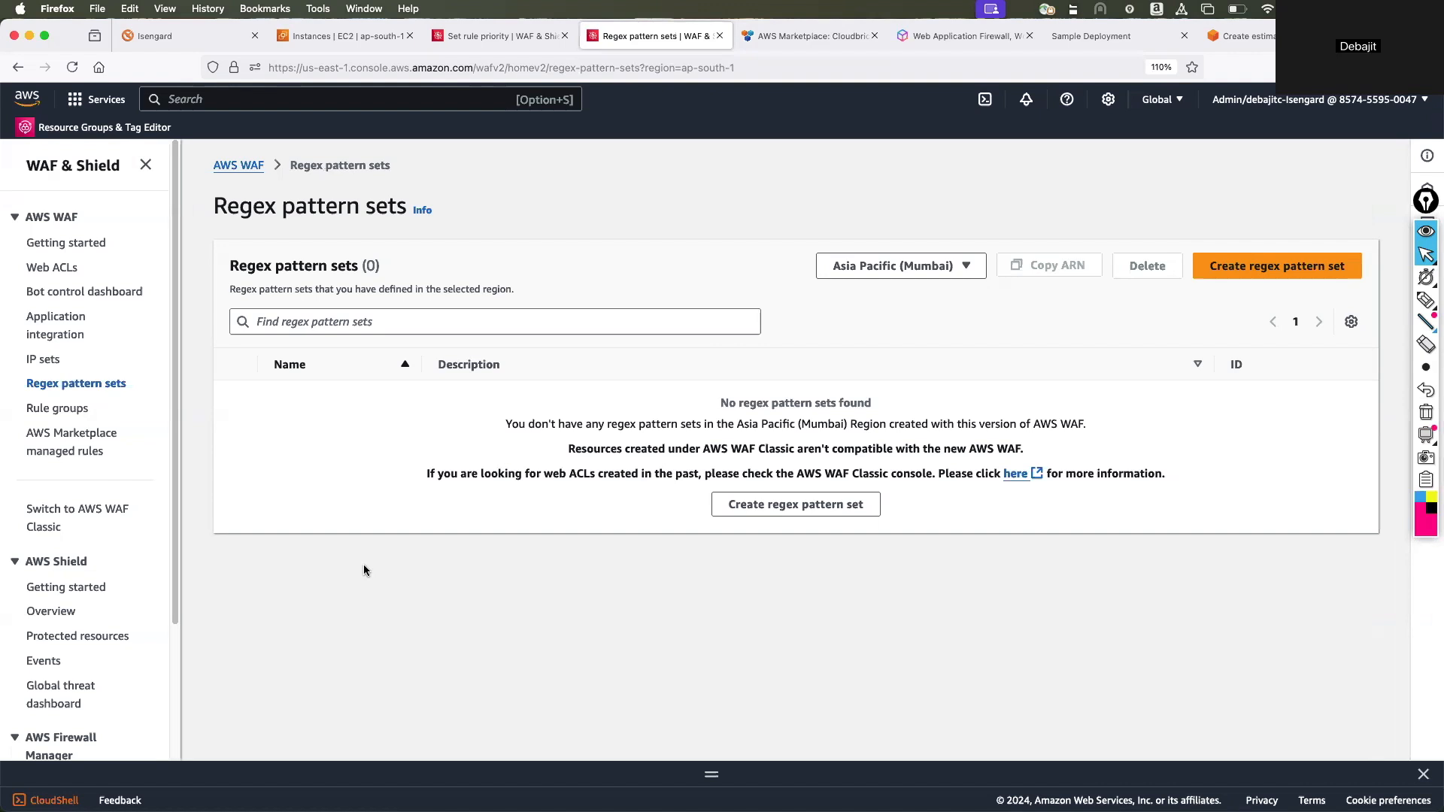
Create an IPv4 IP set named myown in Asia Pacific (Mumbai) containing the address 54.5.6.3/32.
left_click(53, 360)
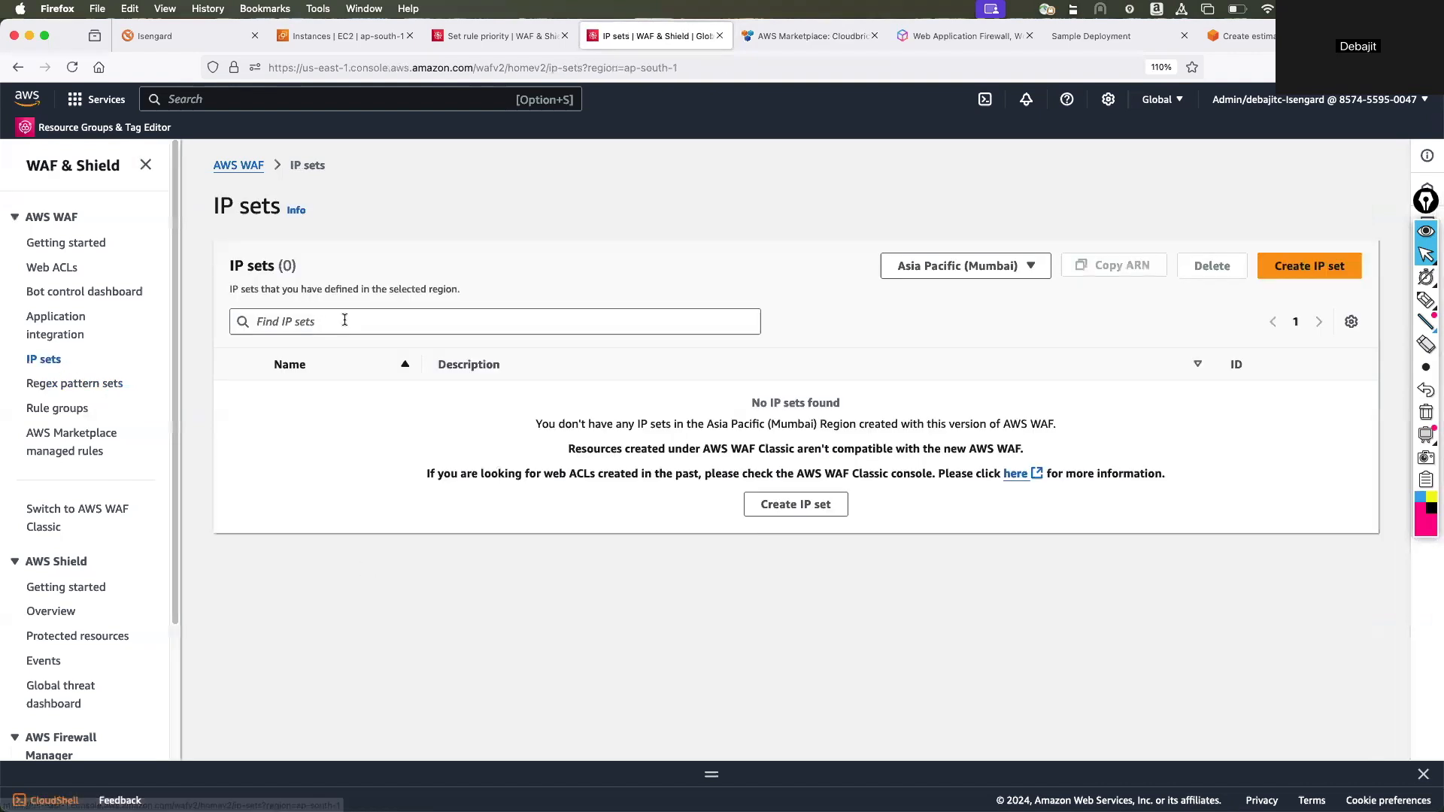
left_click(1295, 273)
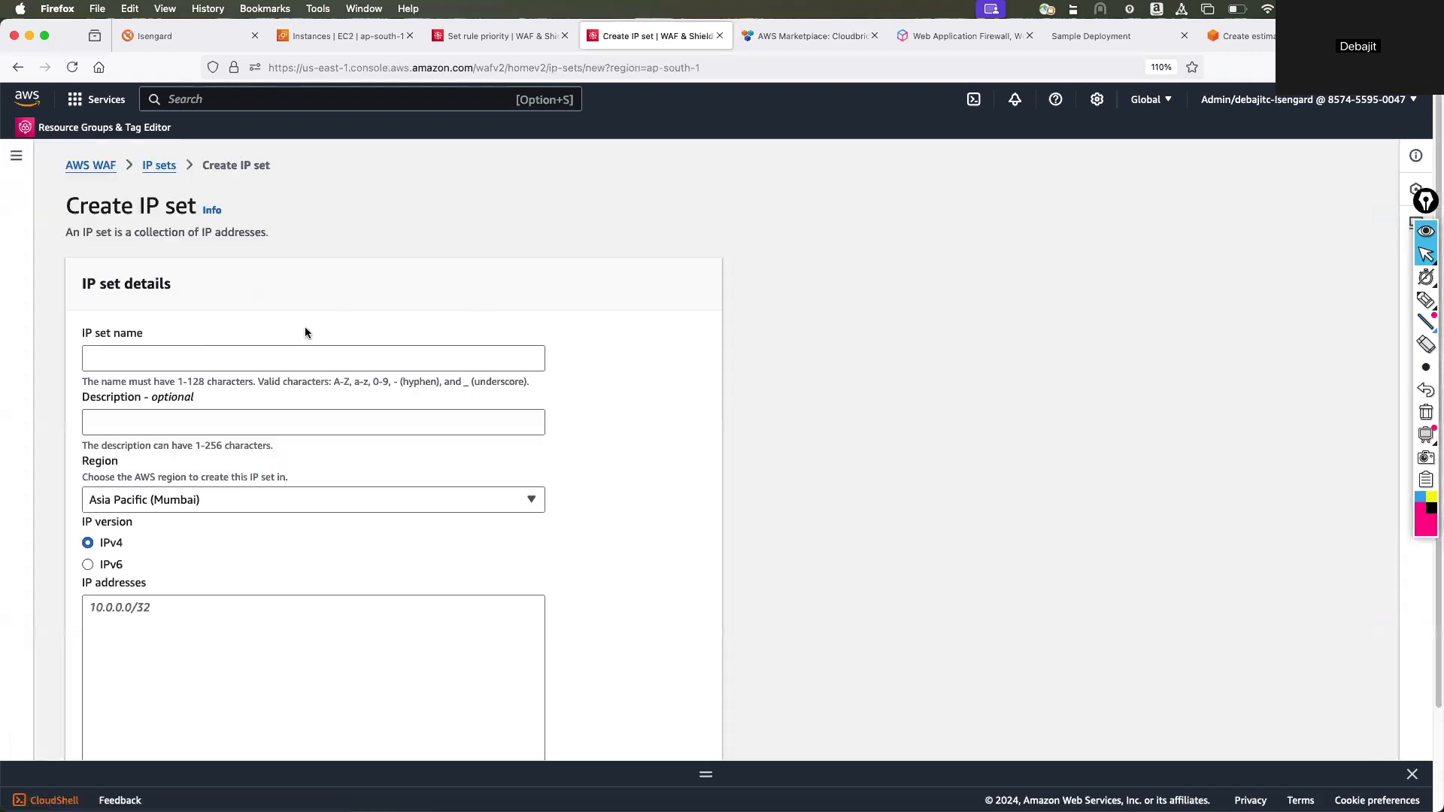
scroll(258, 346, "down", 1)
left_click(209, 328)
type("myown")
scroll(281, 426, "down", 3)
left_click(167, 538)
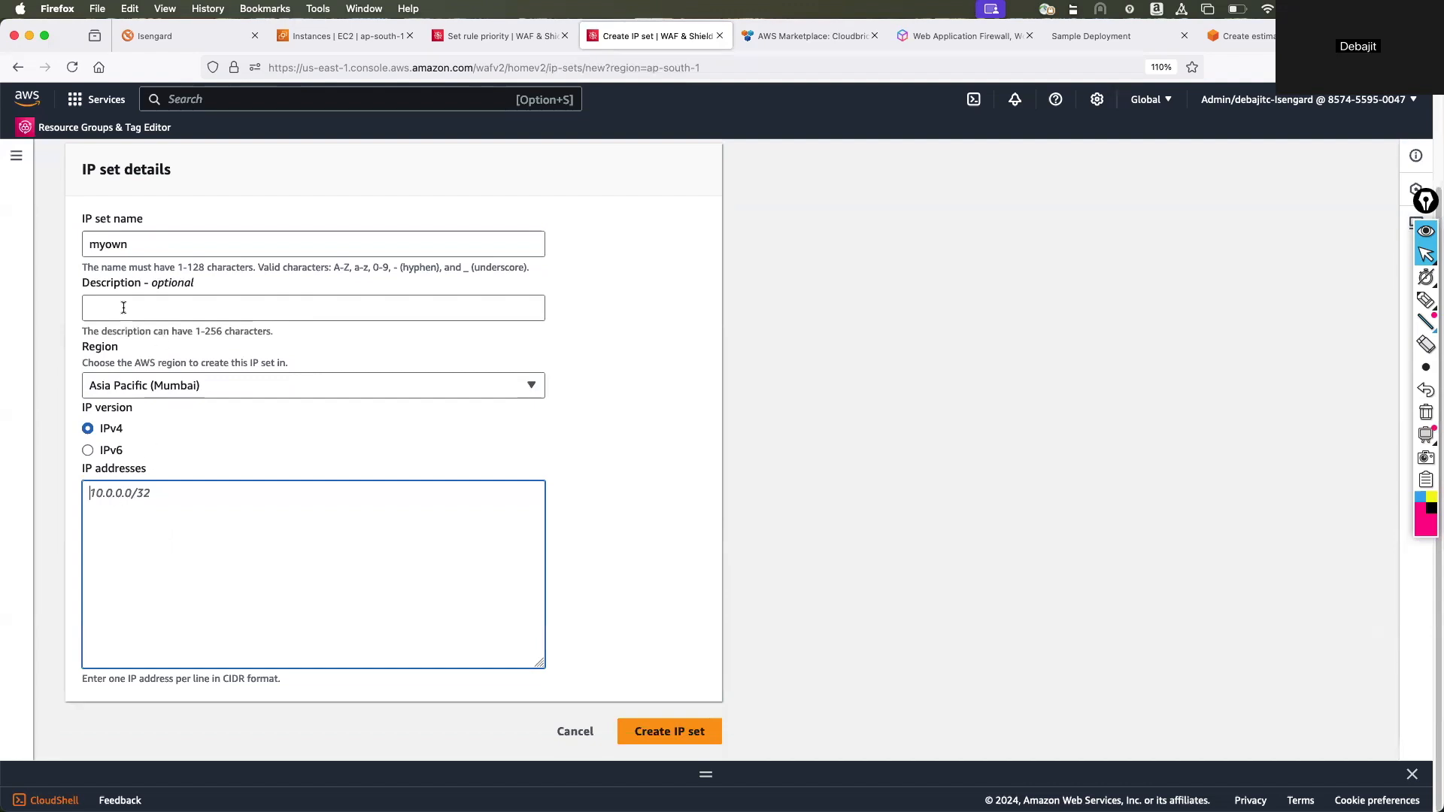
type("54")
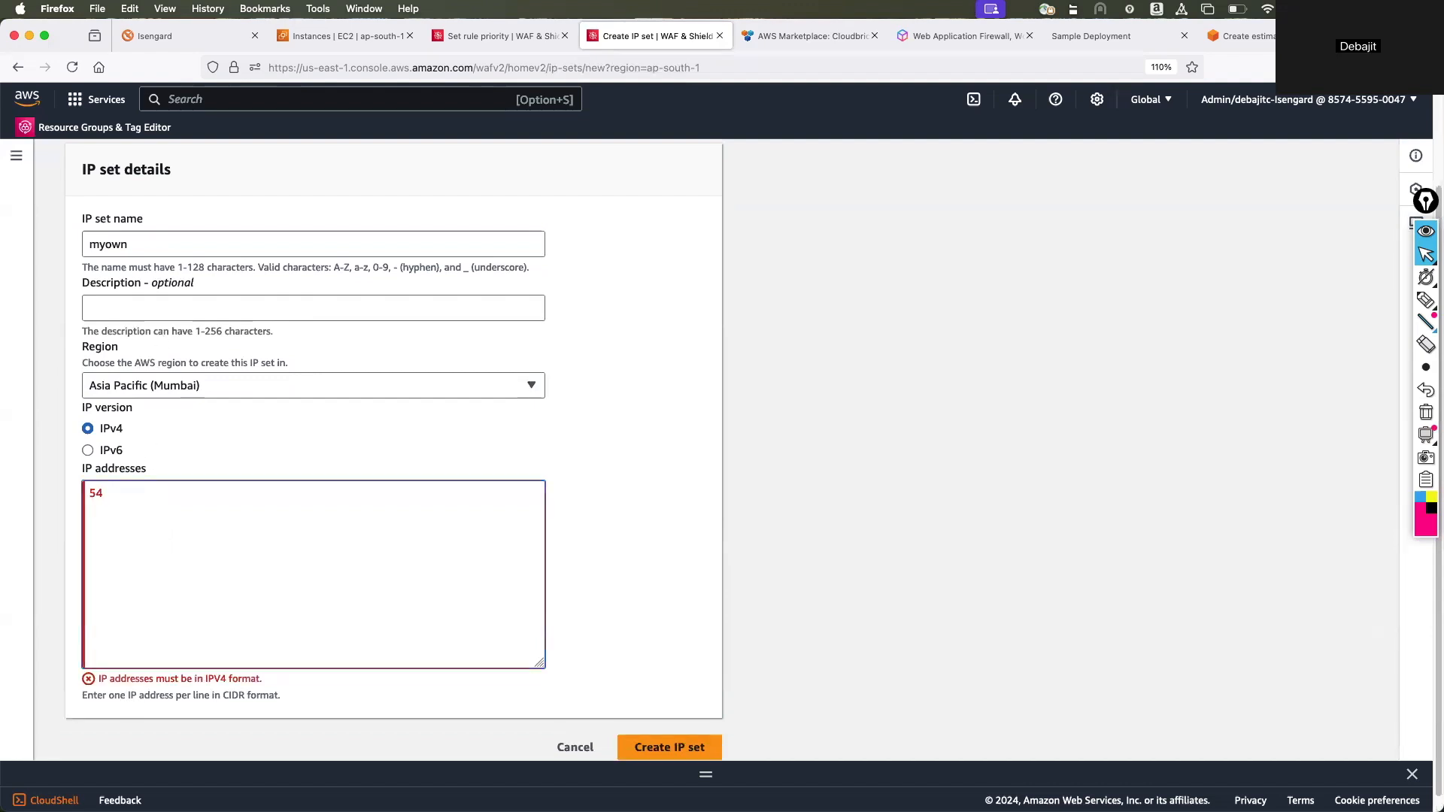
type(".5.6.3/32")
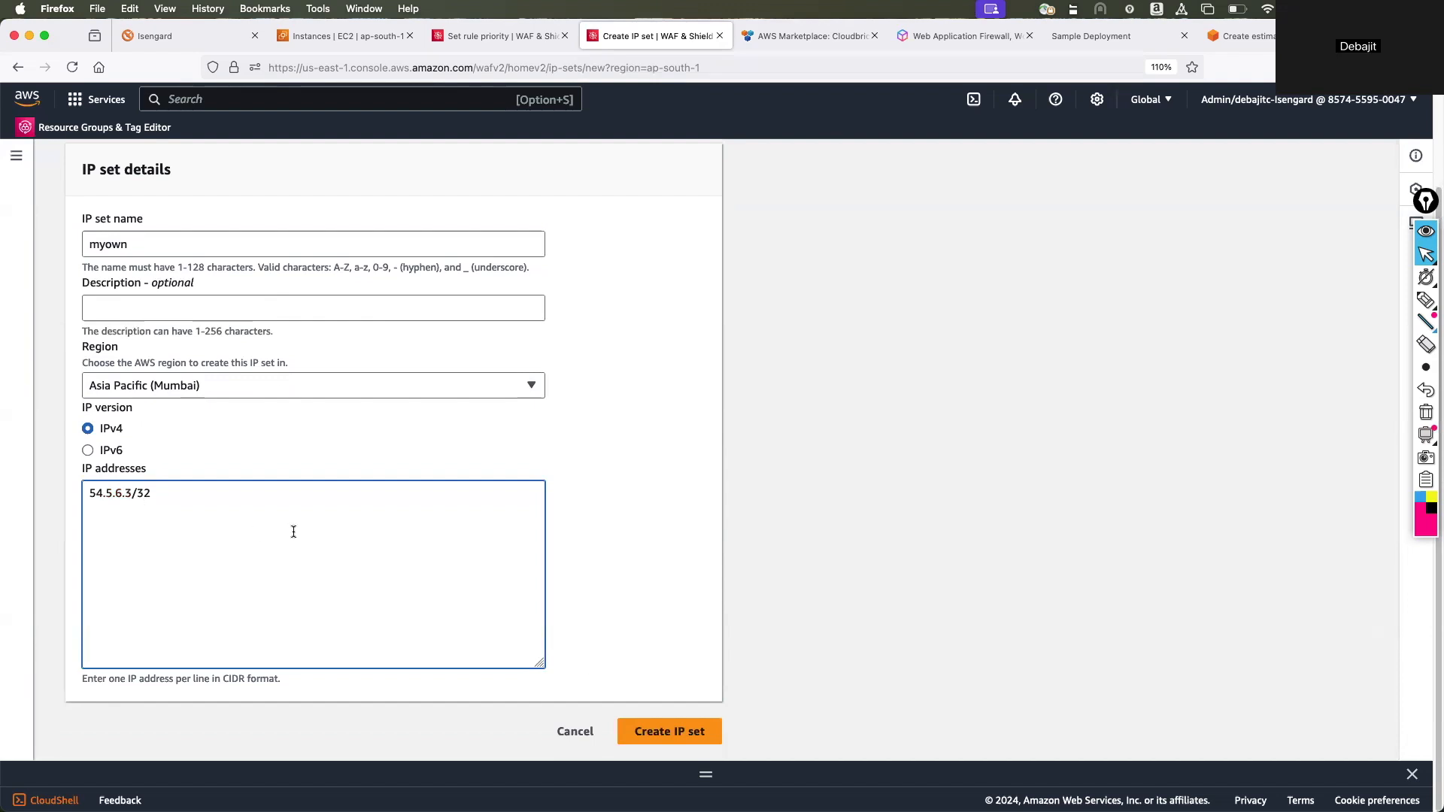
key("Return")
key("BackSpace")
left_click(671, 731)
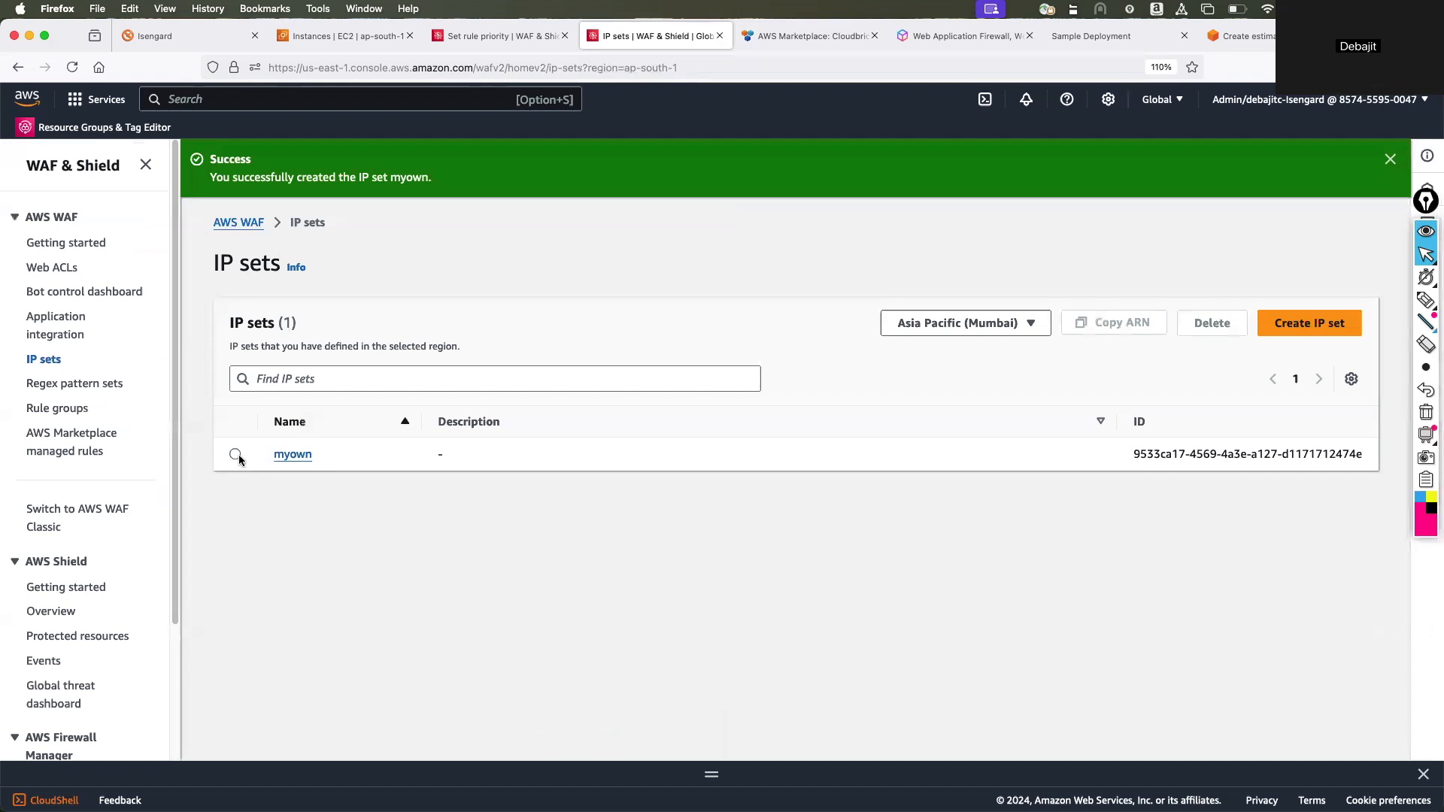
Look through the details form for a new regional web ACL and cancel its creation.
left_click(61, 267)
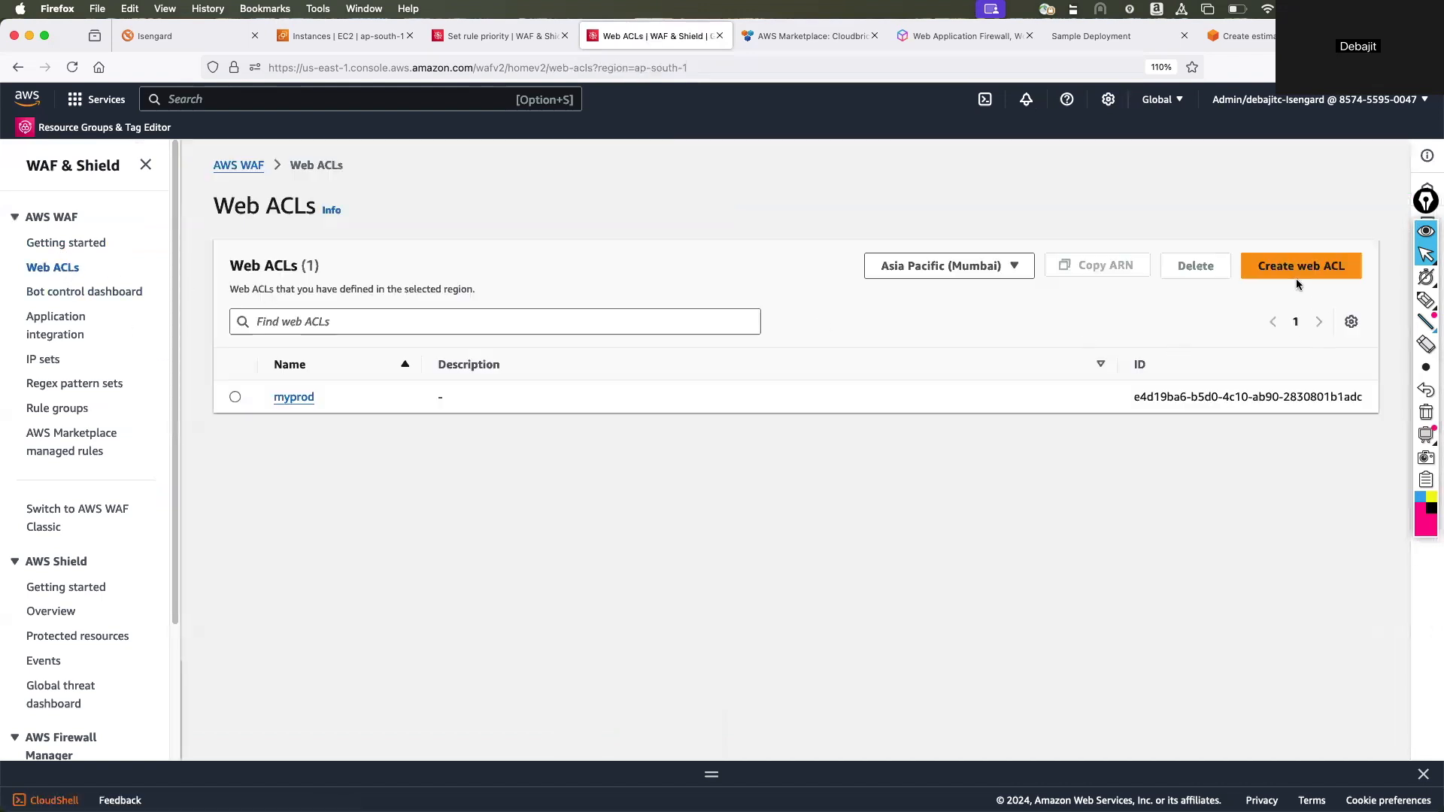
left_click(1297, 268)
scroll(431, 468, "down", 1)
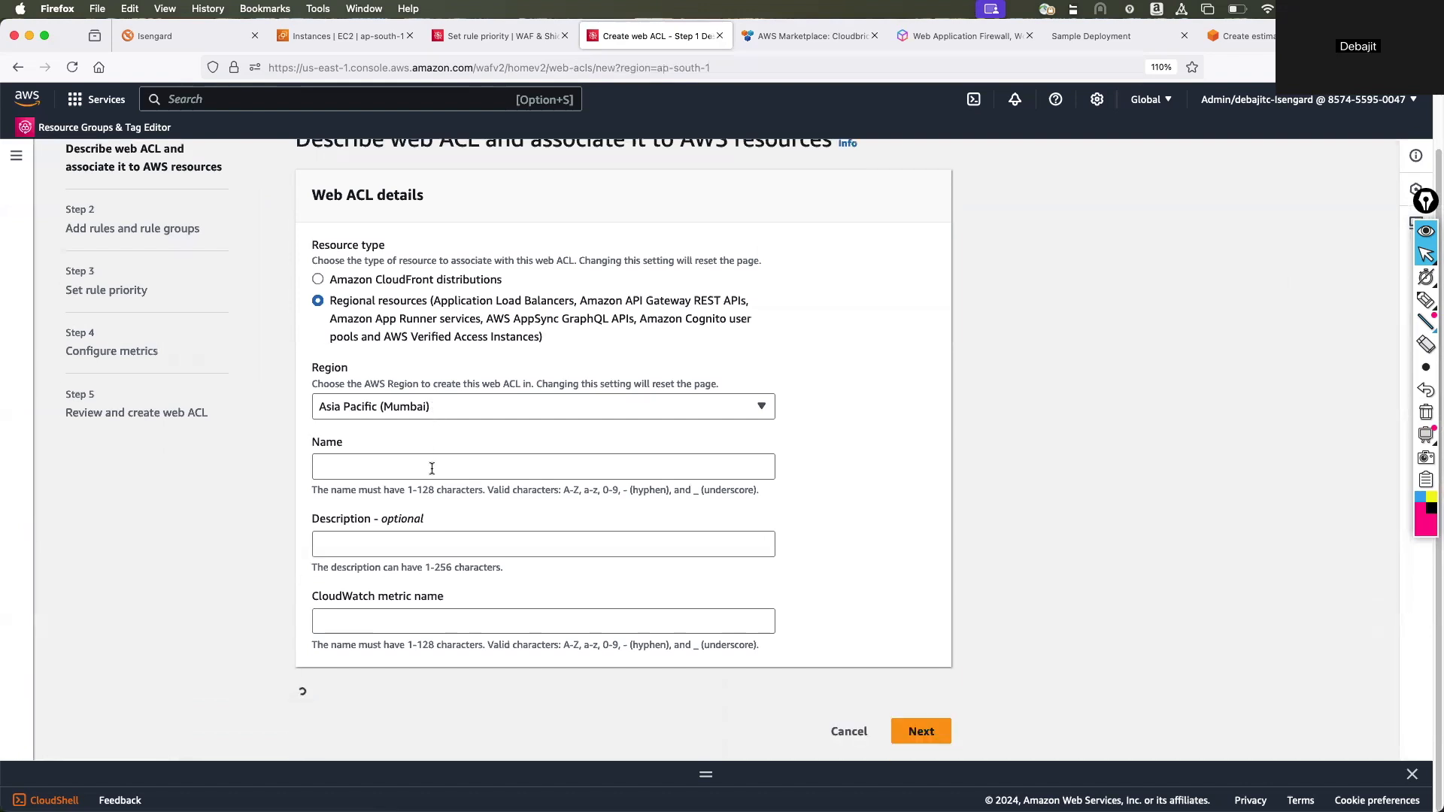
scroll(827, 657, "down", 5)
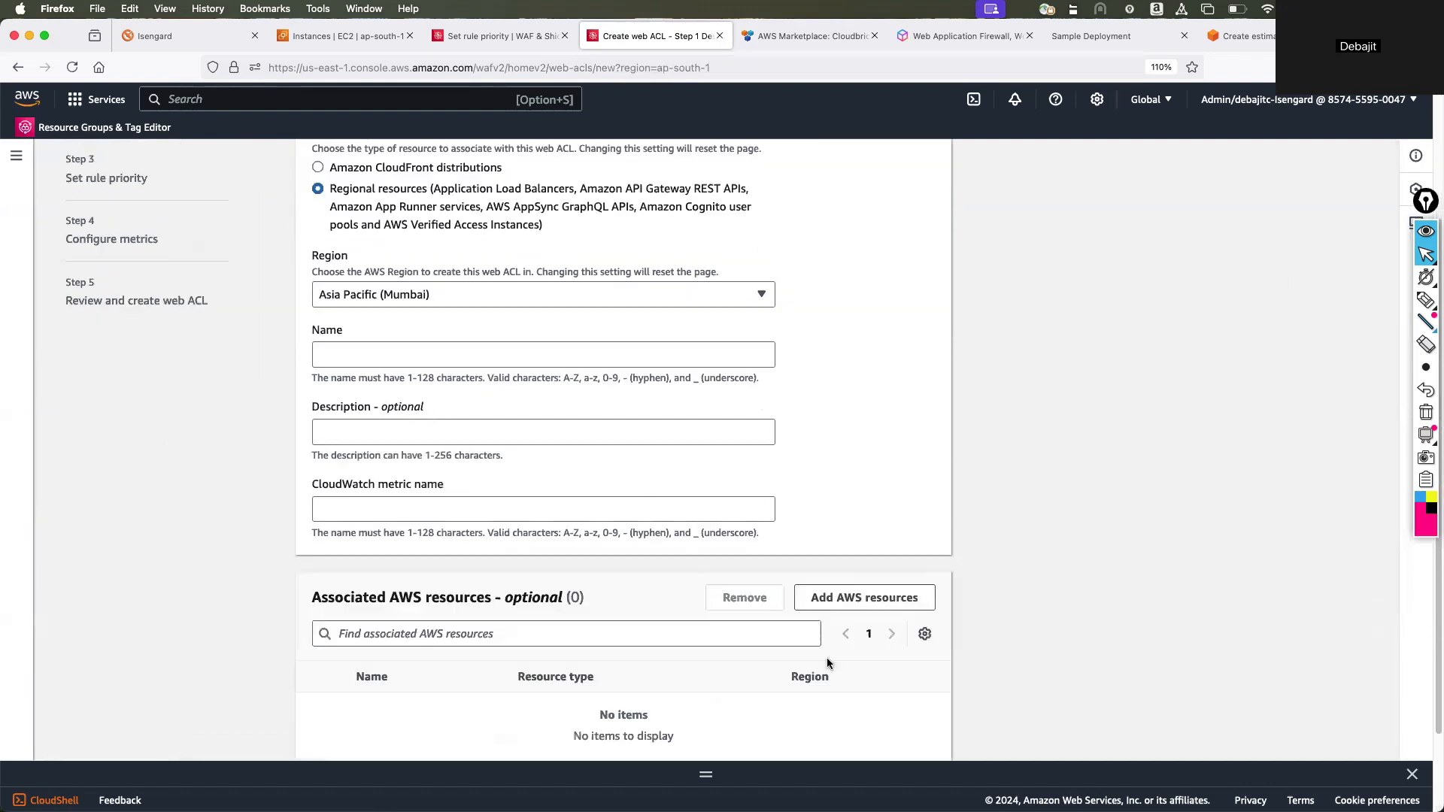
left_click(848, 731)
Start adding a custom rule to the myprod web ACL, using the Rule group type with testrg as the rule group.
left_click(295, 398)
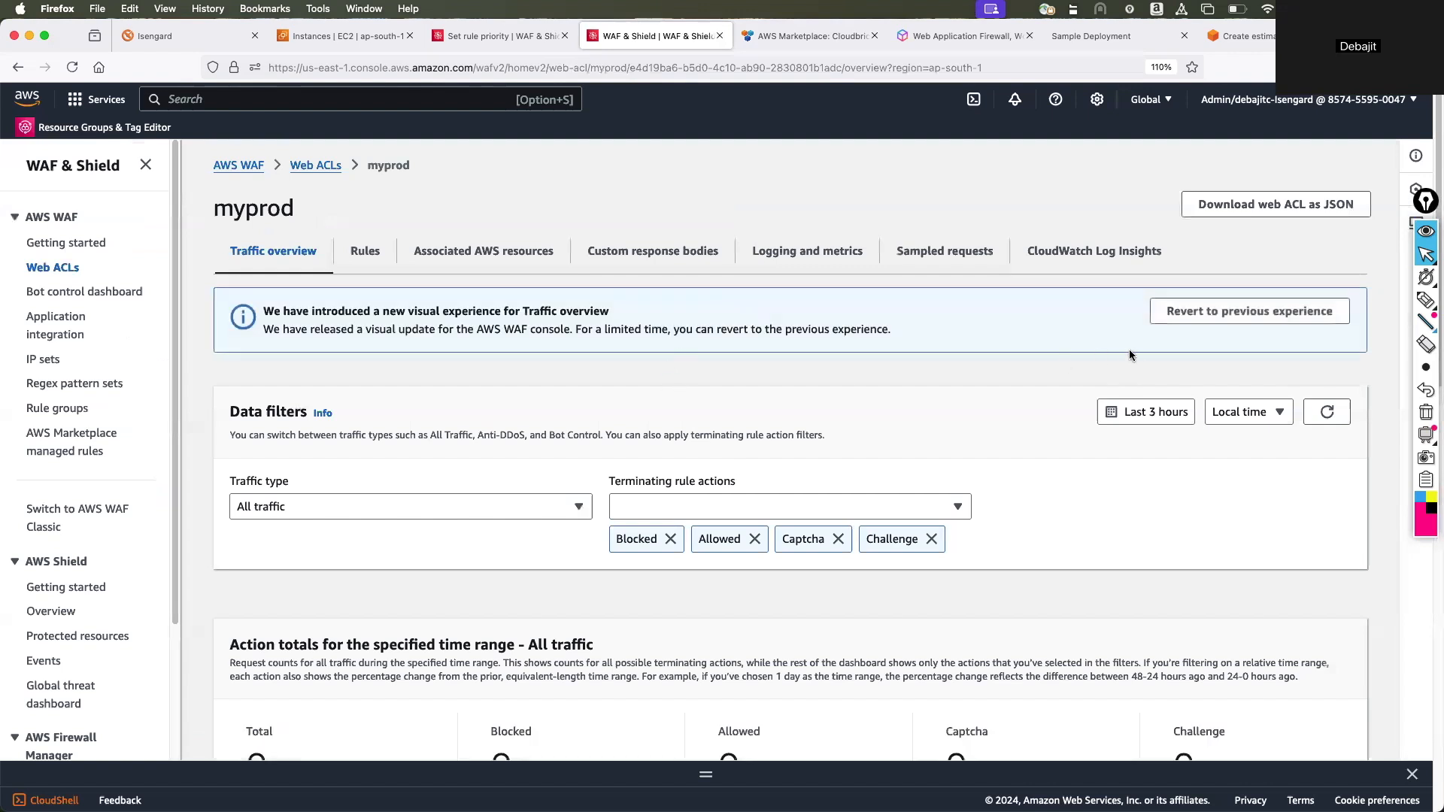
left_click(359, 256)
left_click(1295, 321)
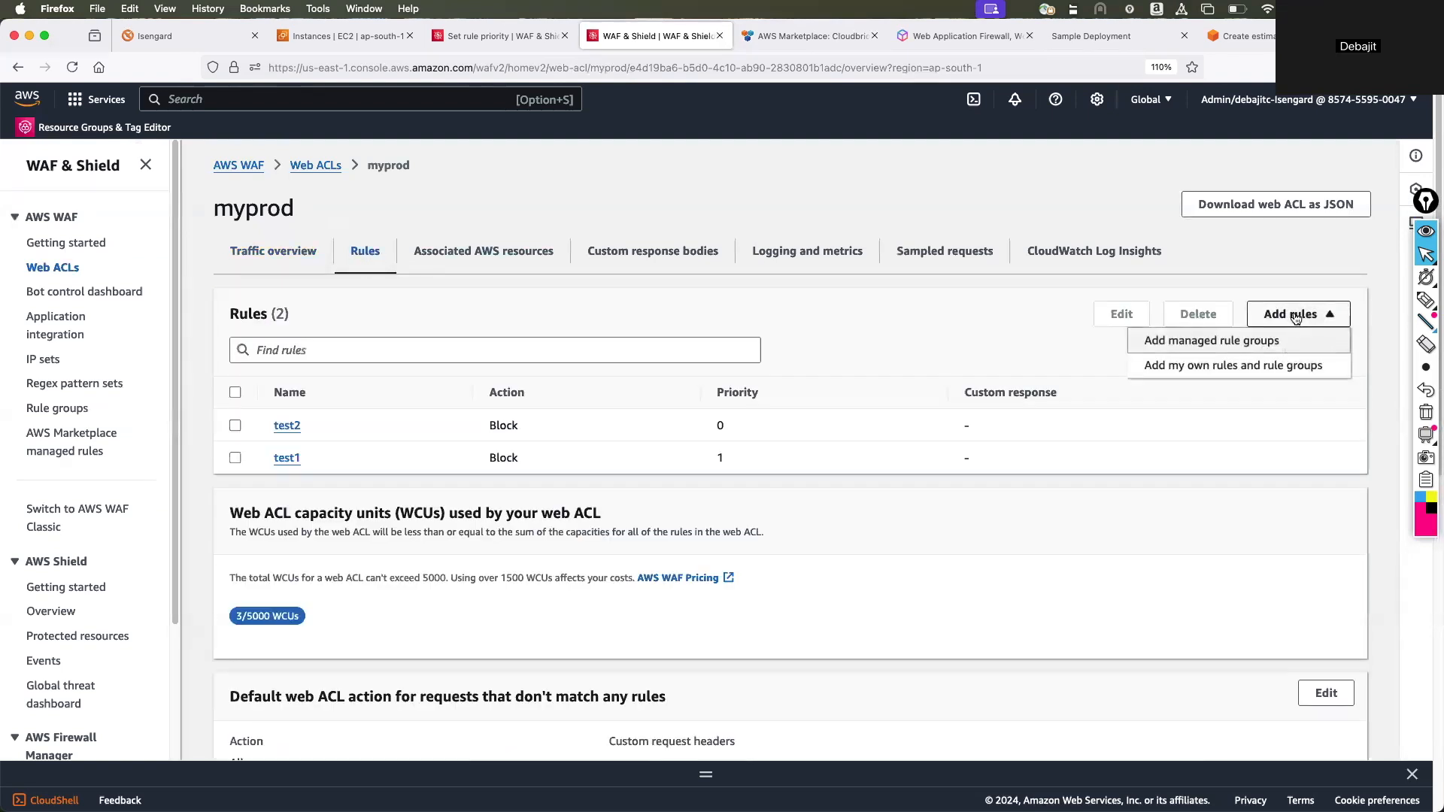
left_click(1238, 366)
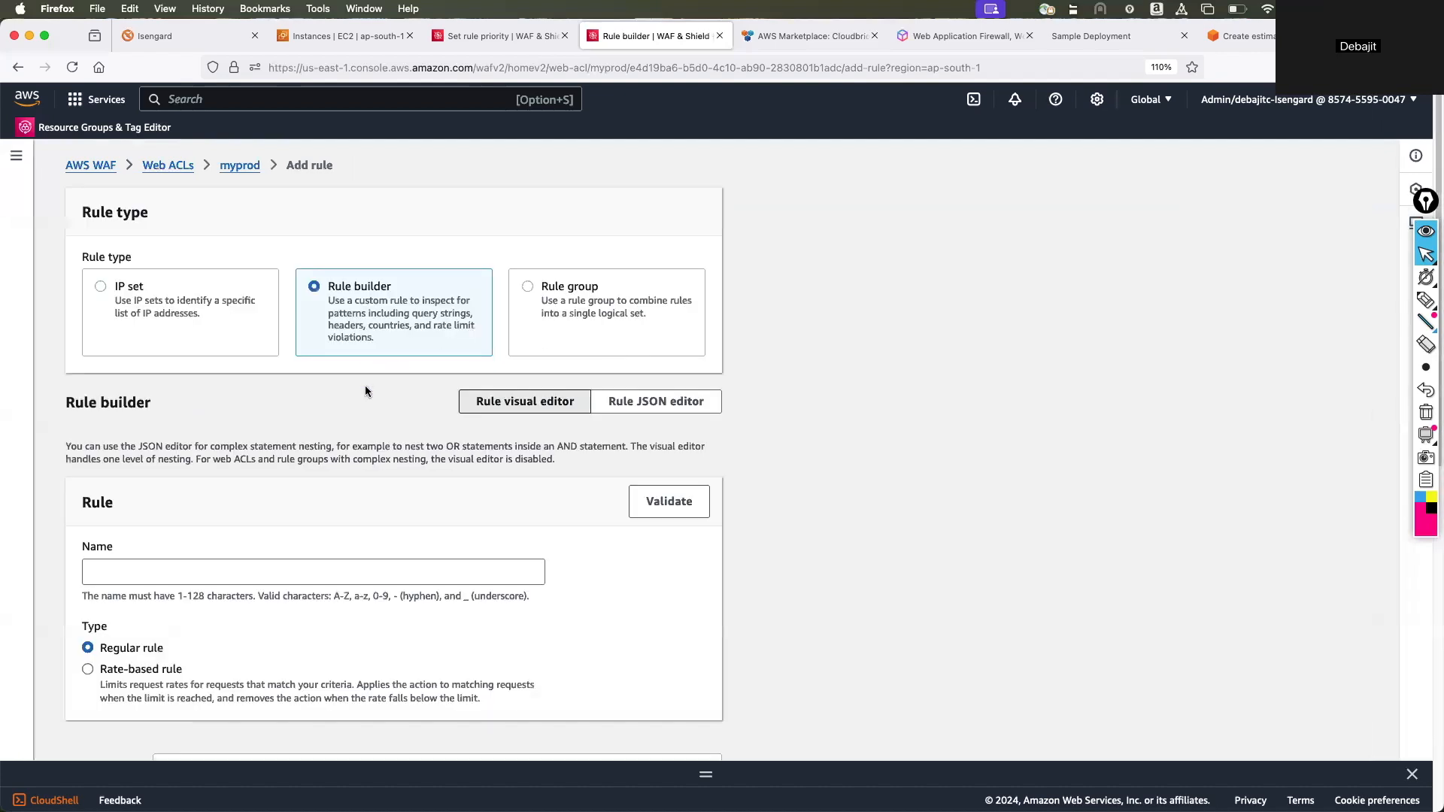
scroll(367, 387, "down", 2)
left_click(594, 246)
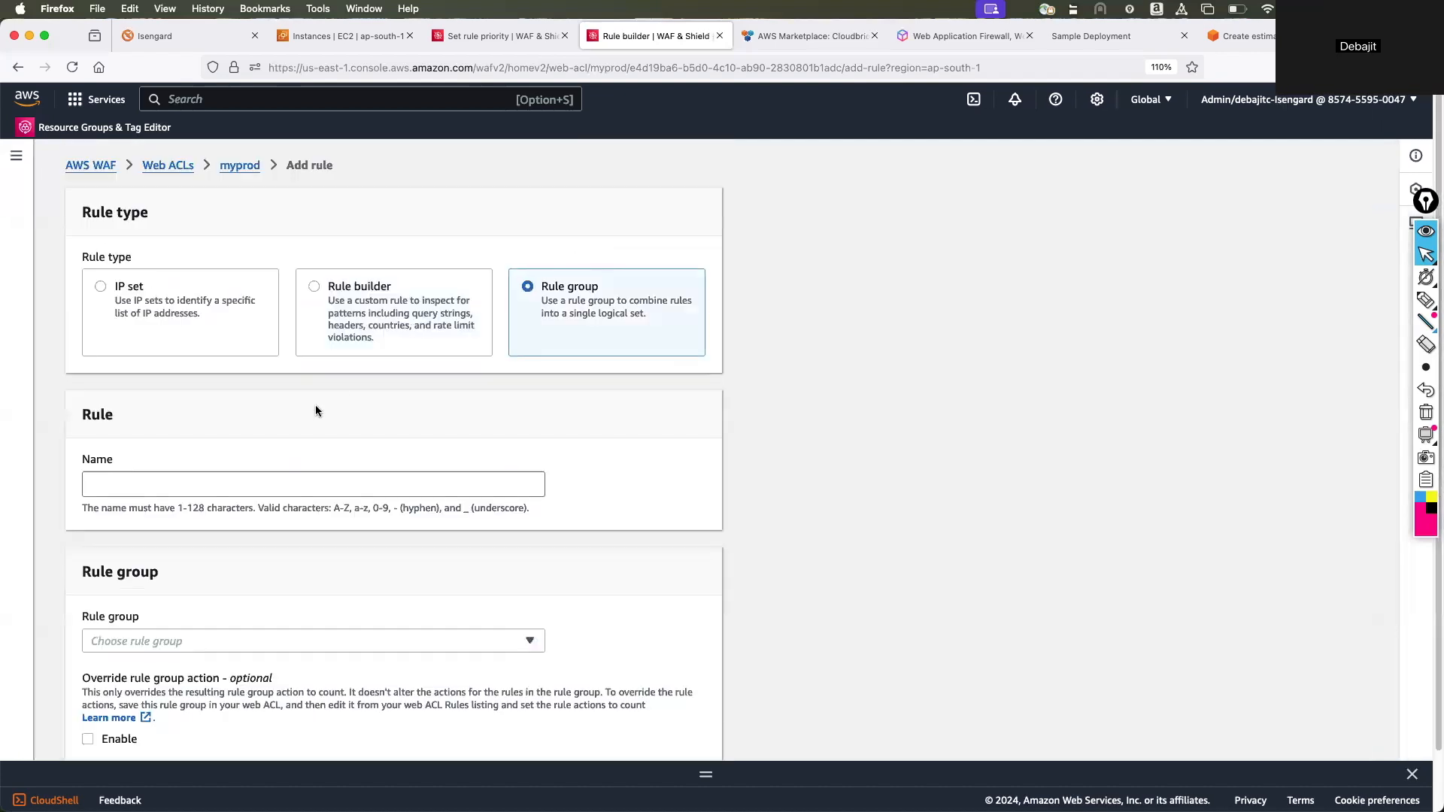
scroll(313, 448, "down", 2)
left_click(277, 579)
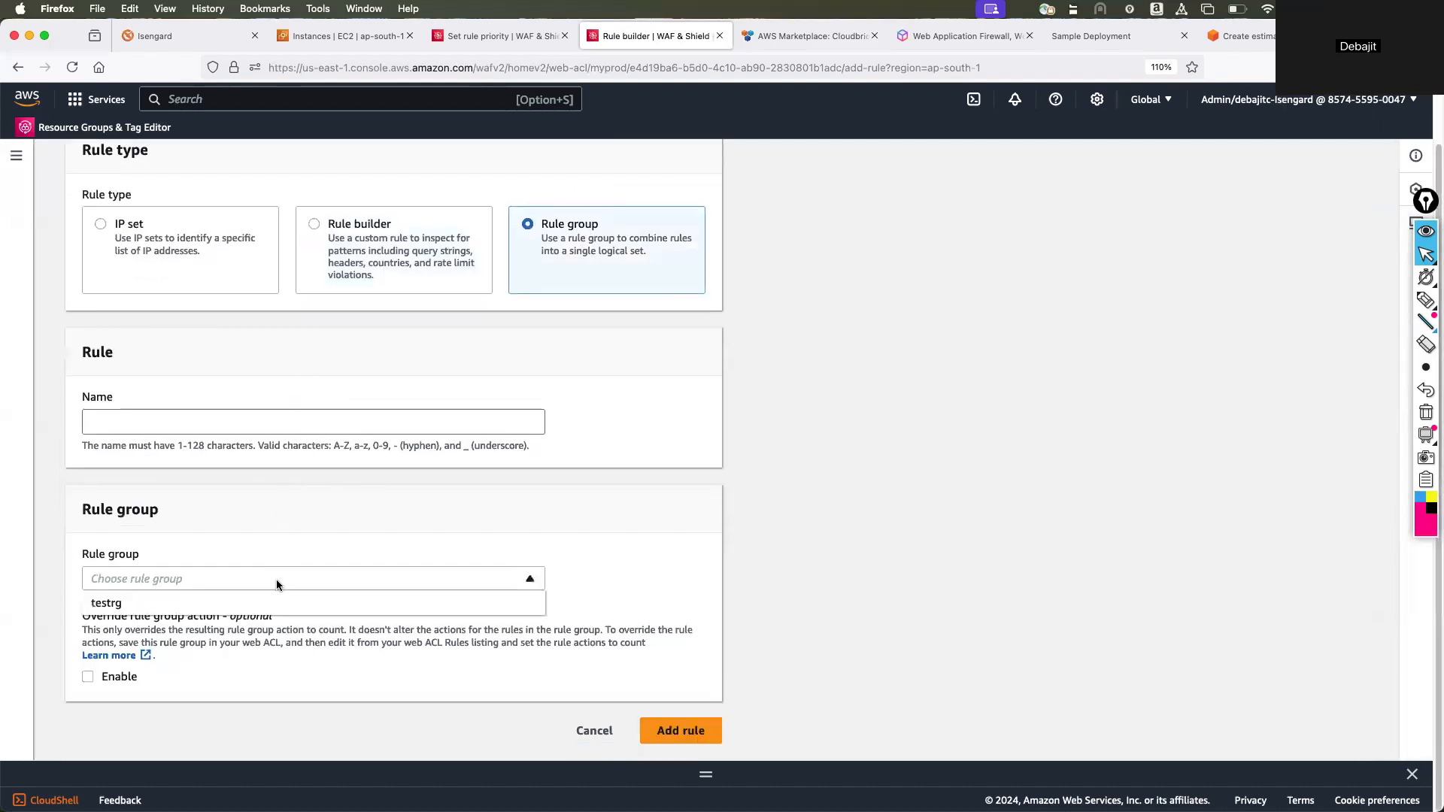
left_click(145, 609)
left_click(140, 423)
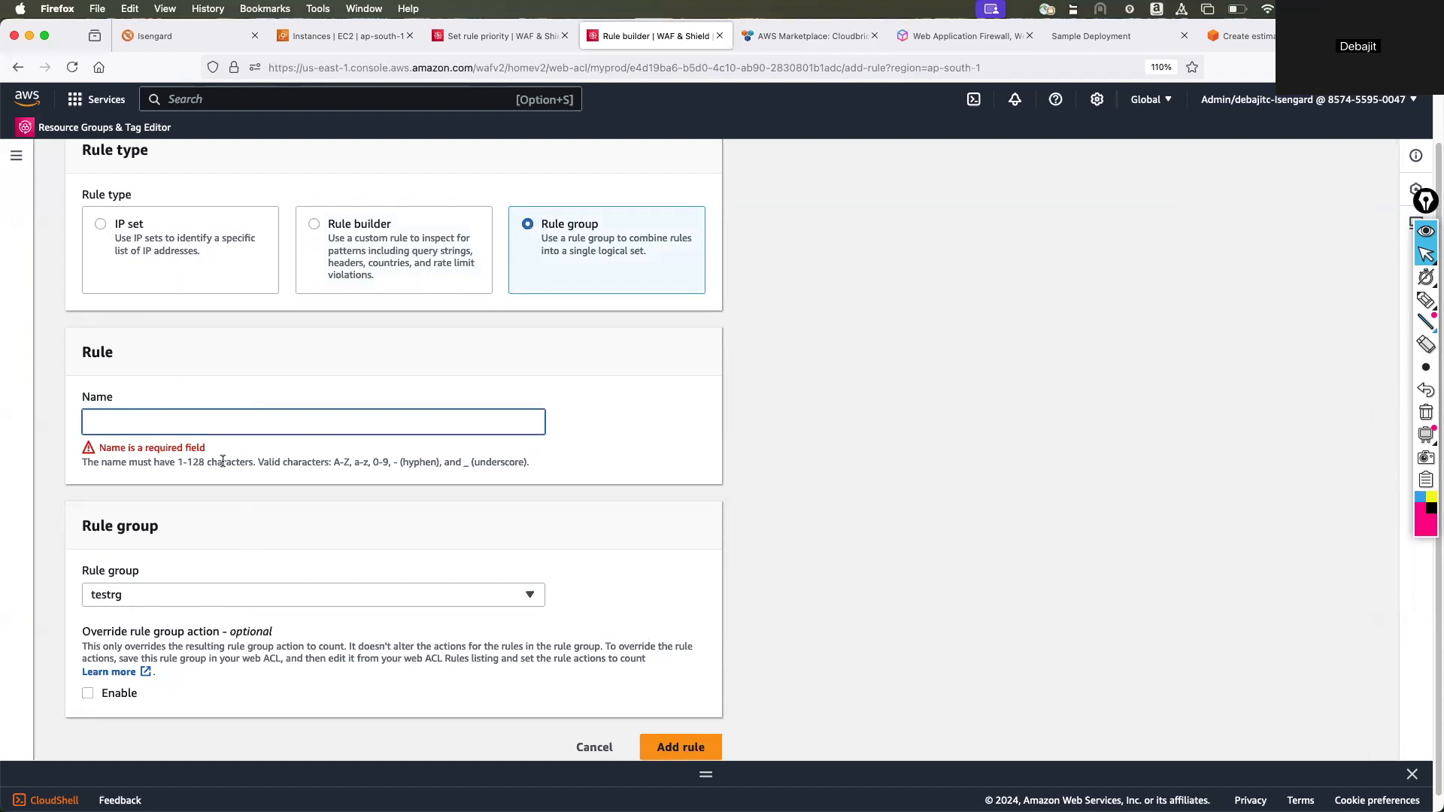
Change the rule type to IP set, choose the myown IP set, and cancel adding the rule.
left_click(140, 233)
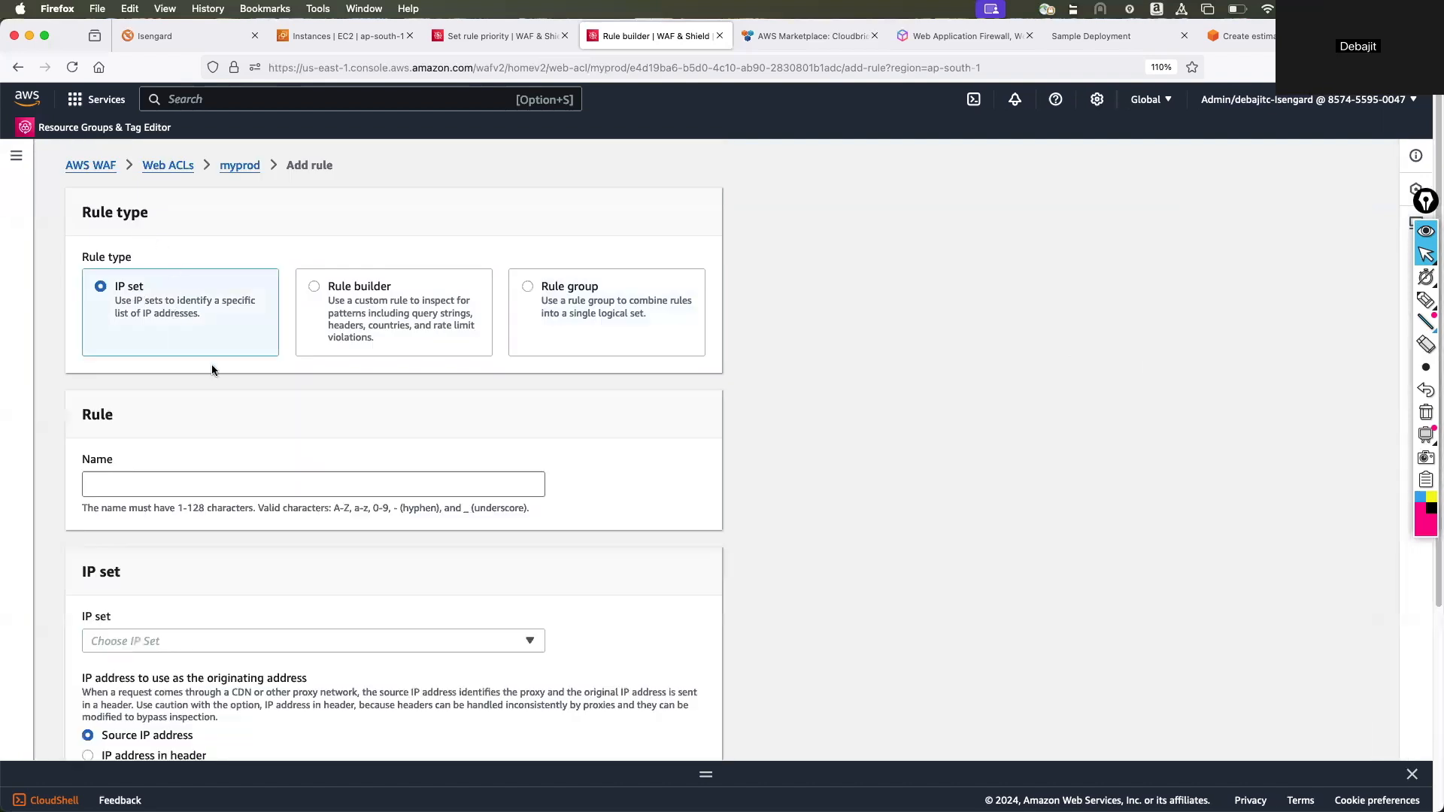
scroll(263, 427, "down", 4)
left_click(249, 376)
left_click(237, 398)
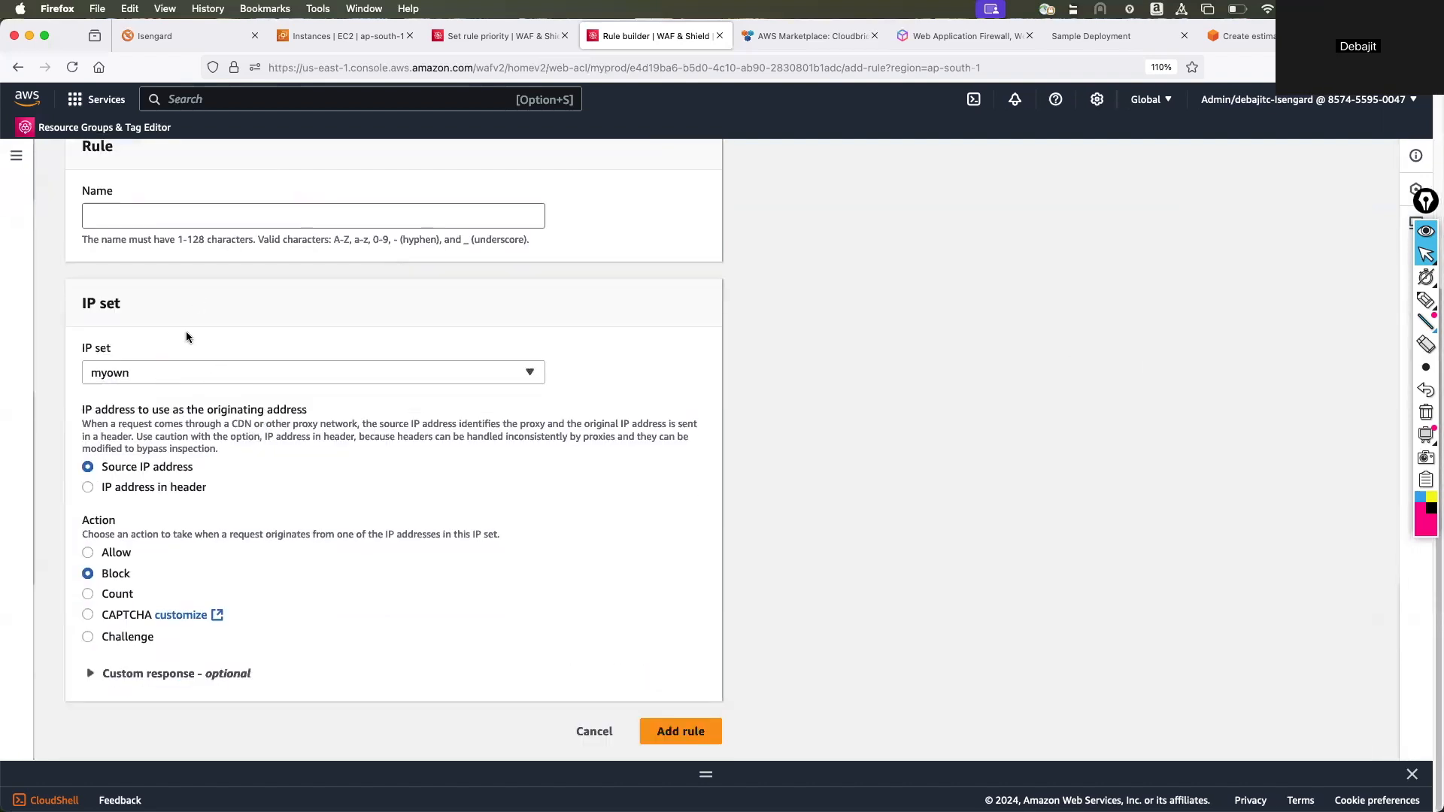
left_click(594, 732)
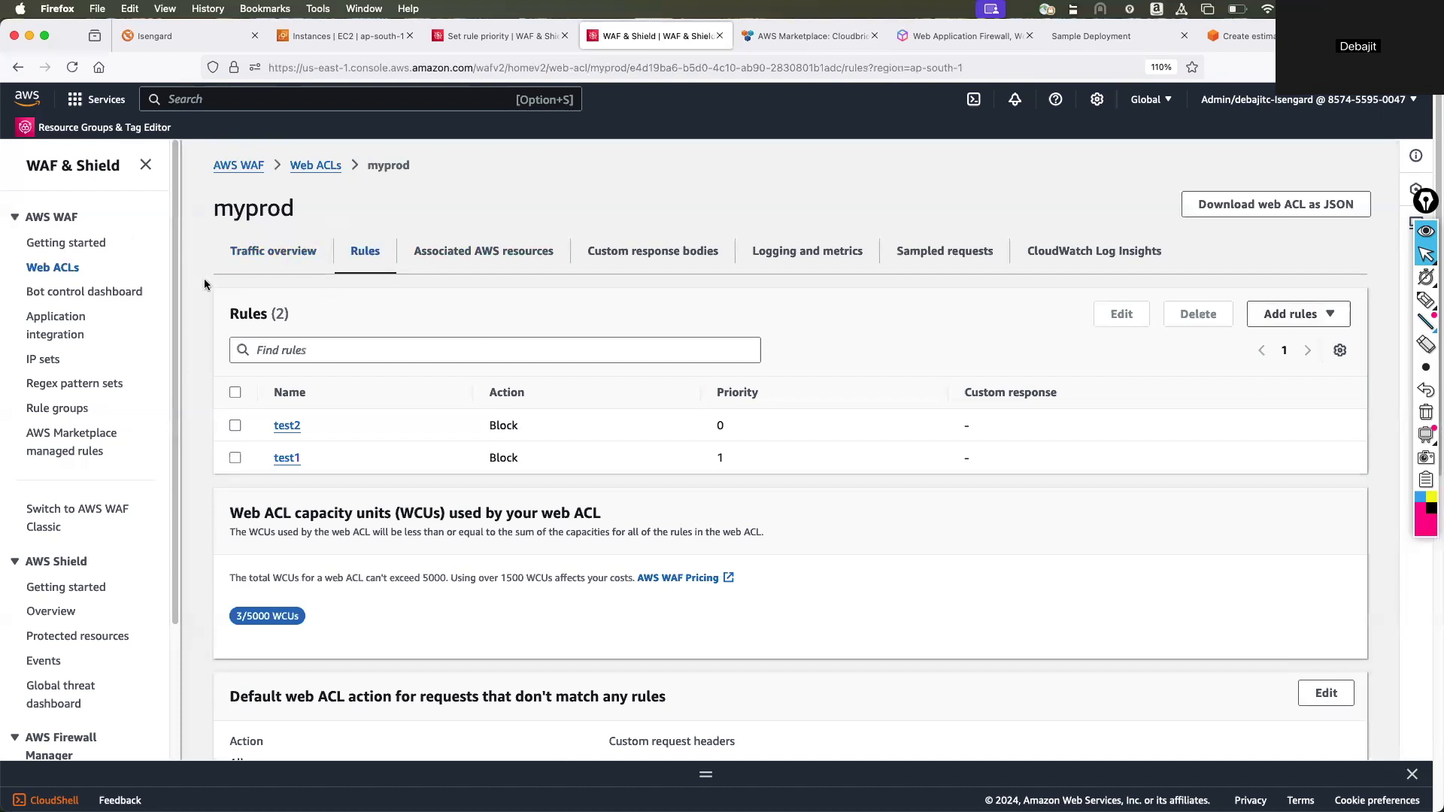
View the application integration page and the Bot Control dashboard, and open the myprod web ACL from the dashboard.
left_click(45, 320)
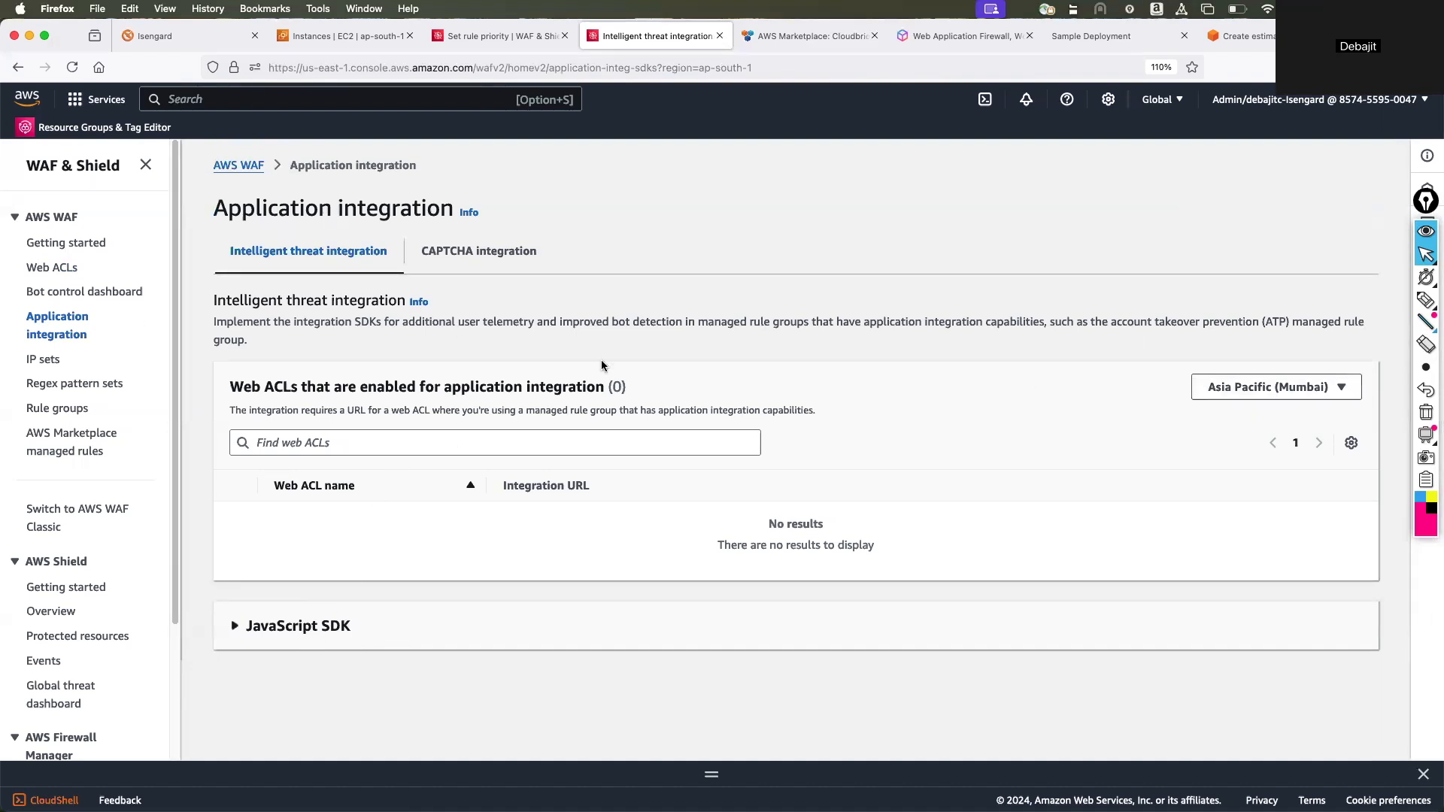
left_click(84, 294)
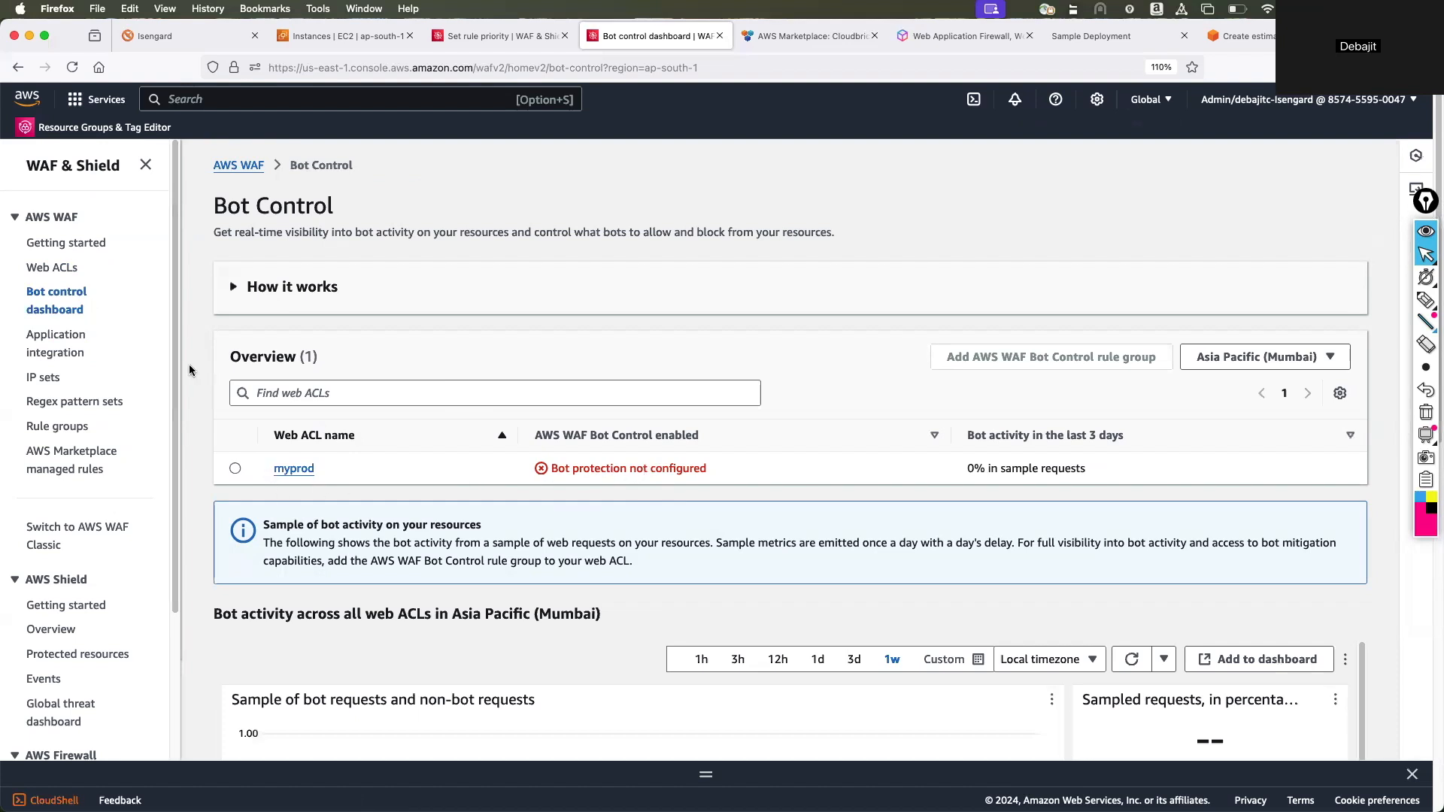
left_click(301, 471)
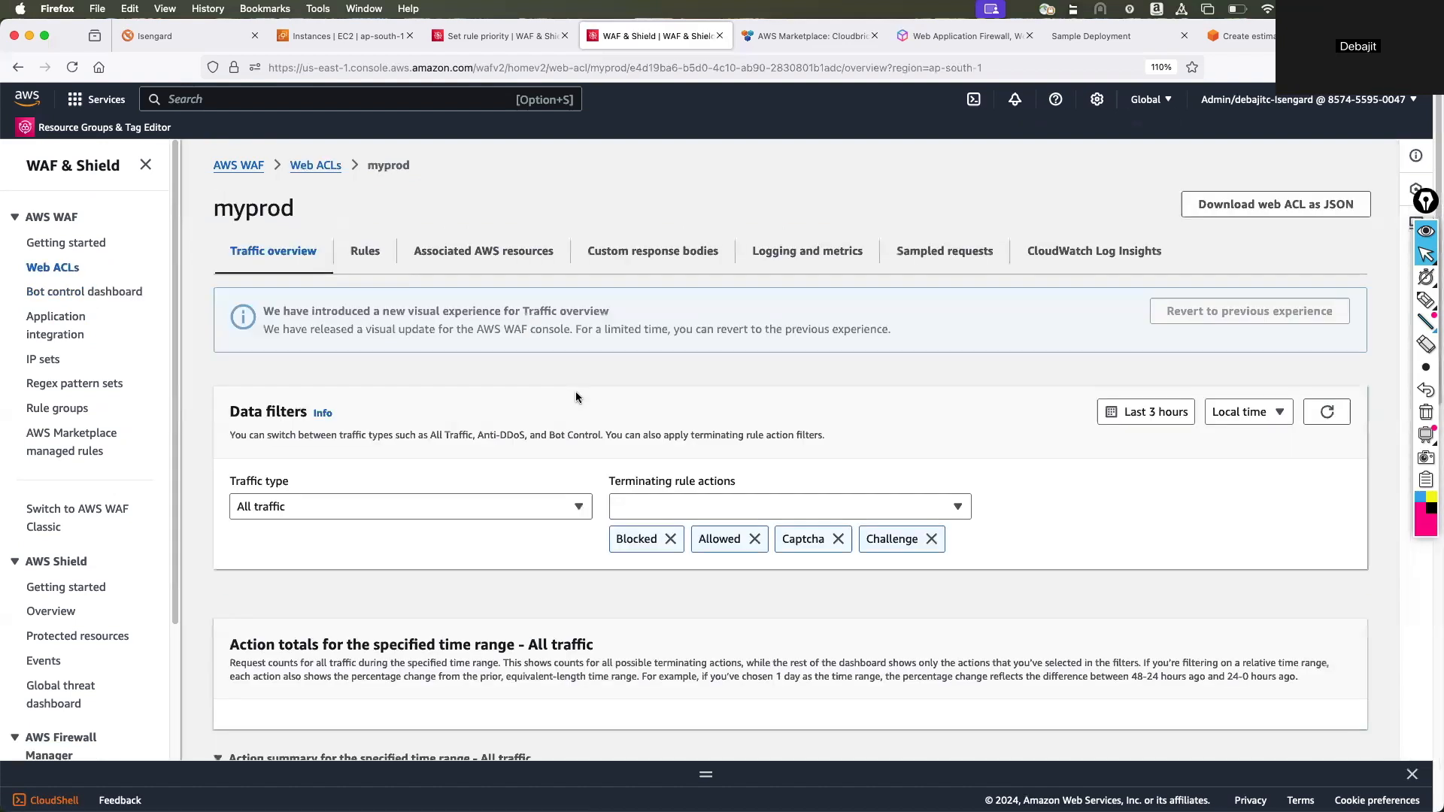
Start adding managed rule groups to myprod and enable Bot Control from the AWS managed rule groups.
left_click(365, 259)
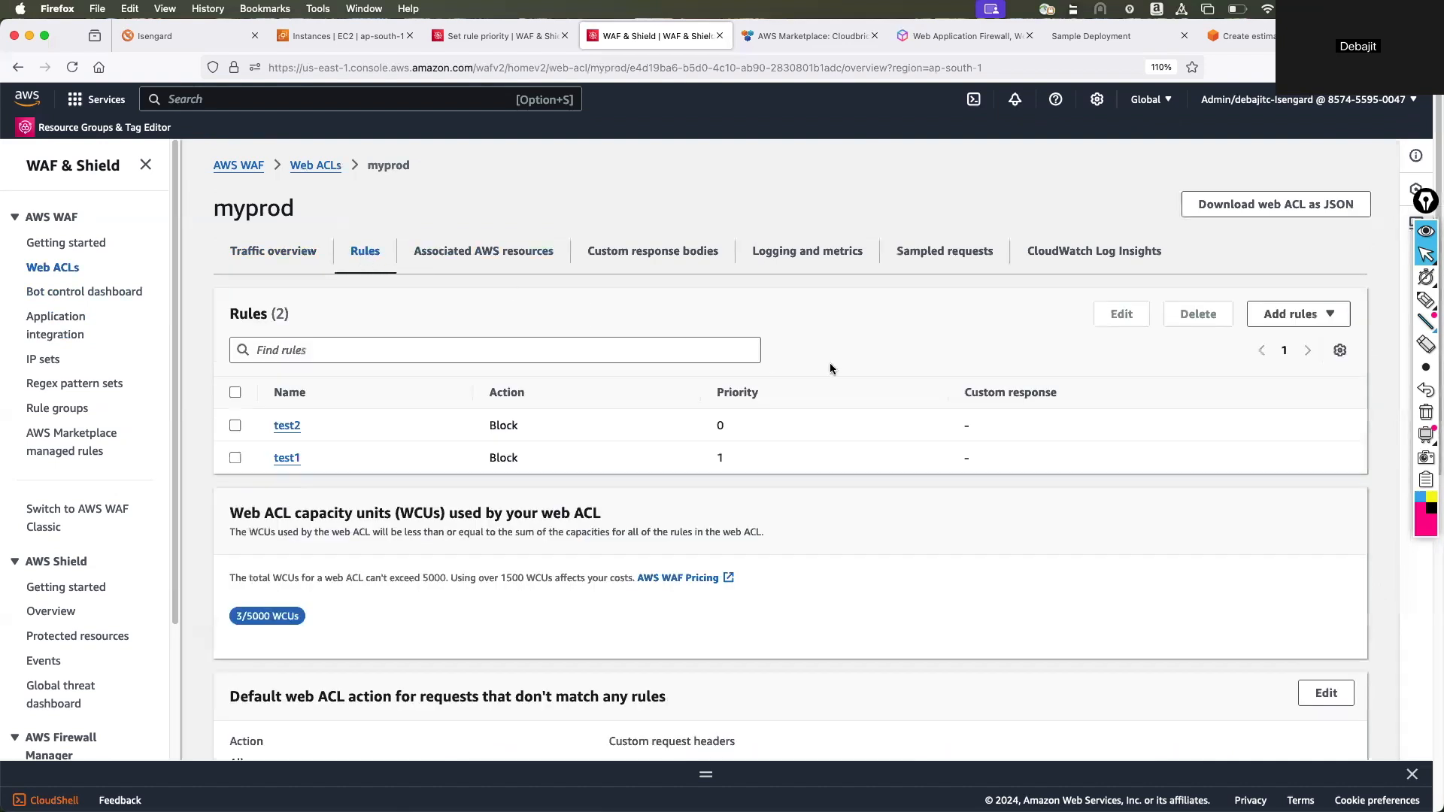
left_click(1269, 311)
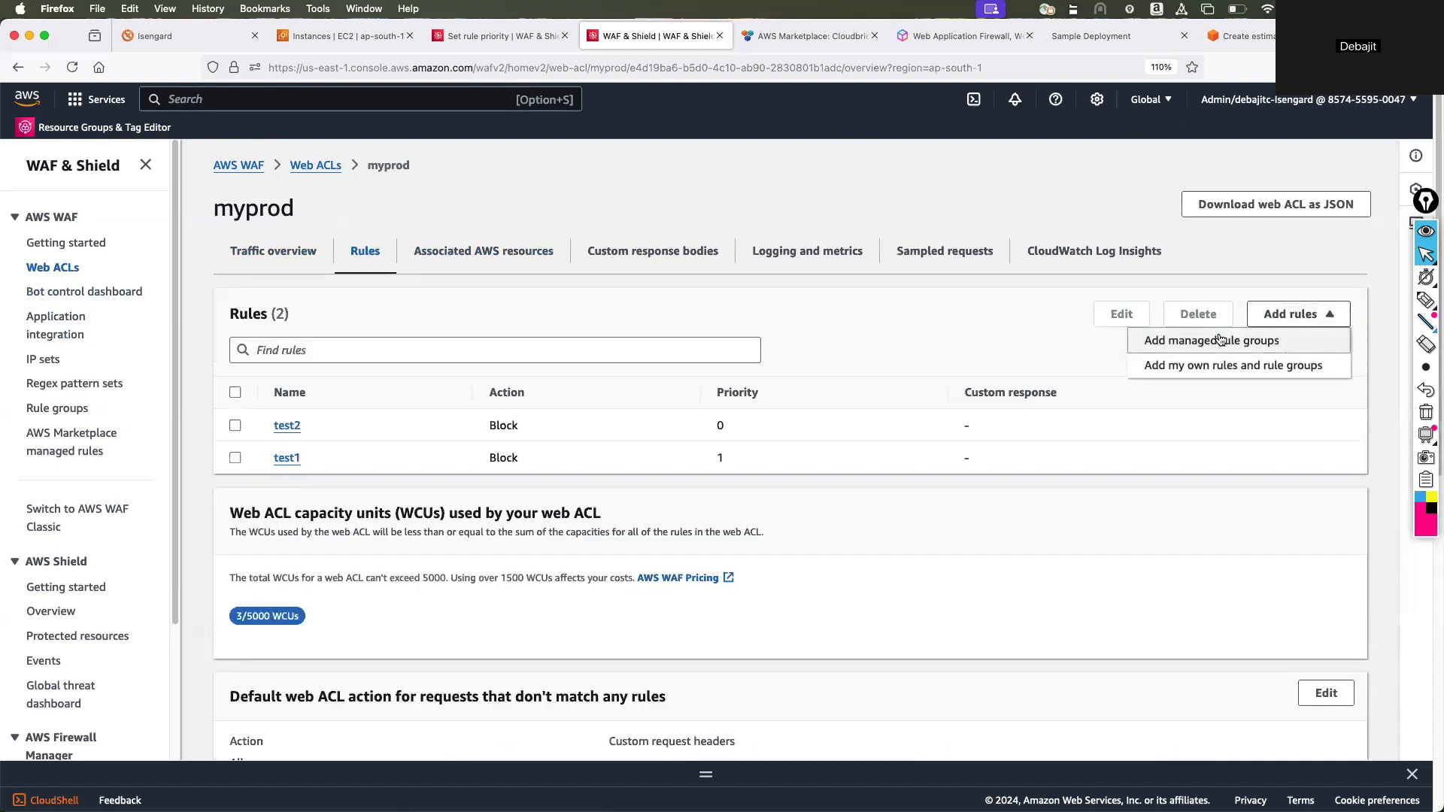
left_click(1220, 340)
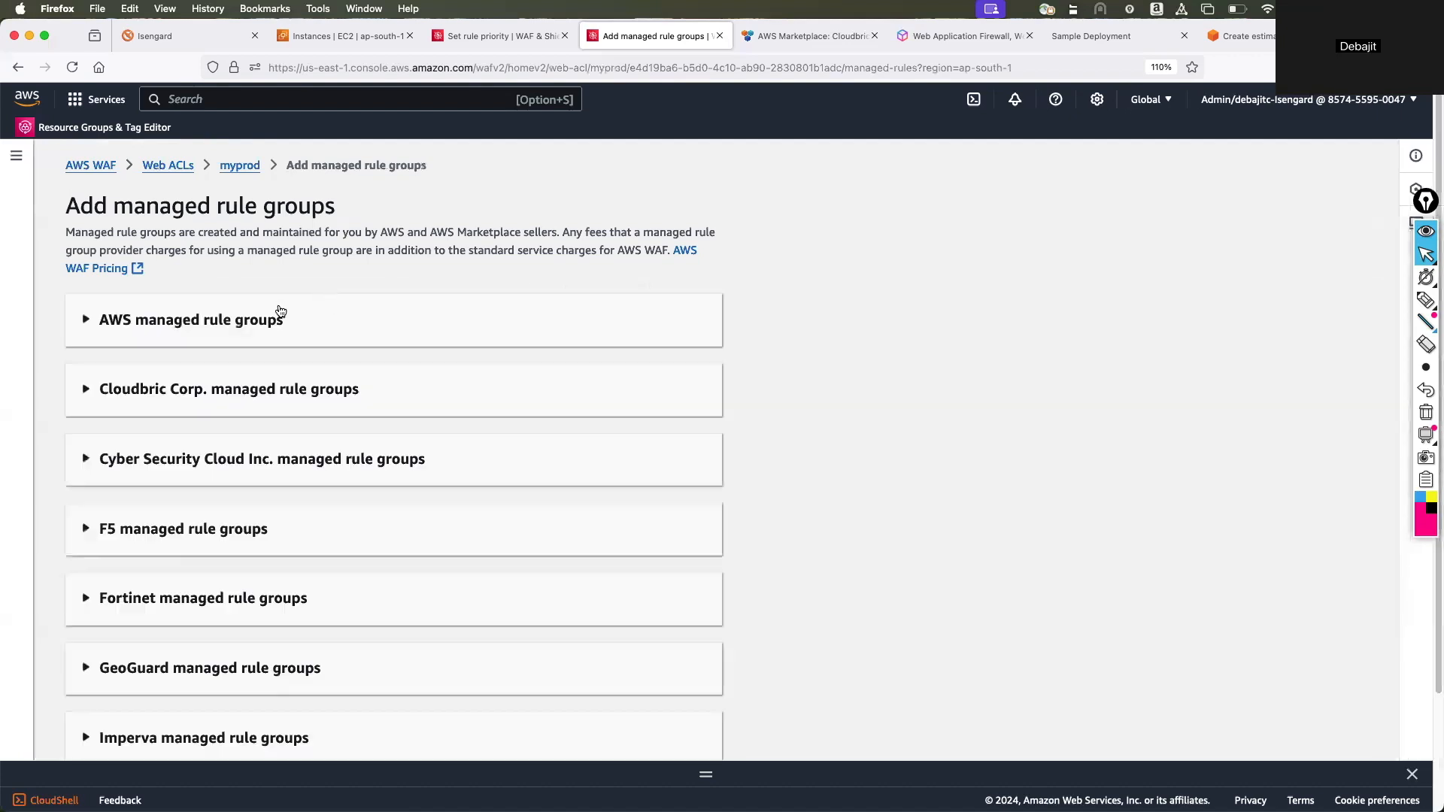
left_click(281, 311)
scroll(345, 445, "down", 5)
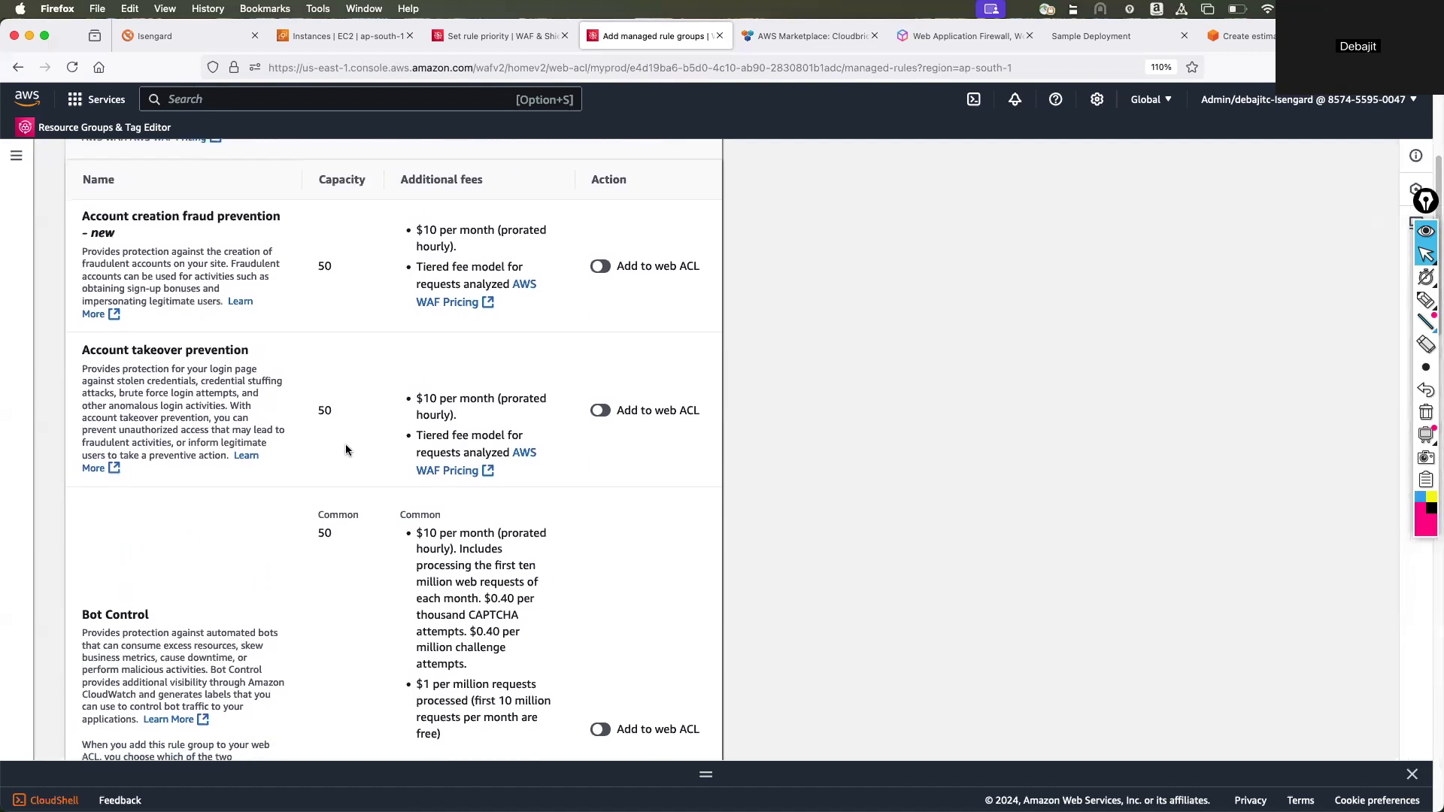
scroll(345, 449, "down", 2)
left_click(600, 647)
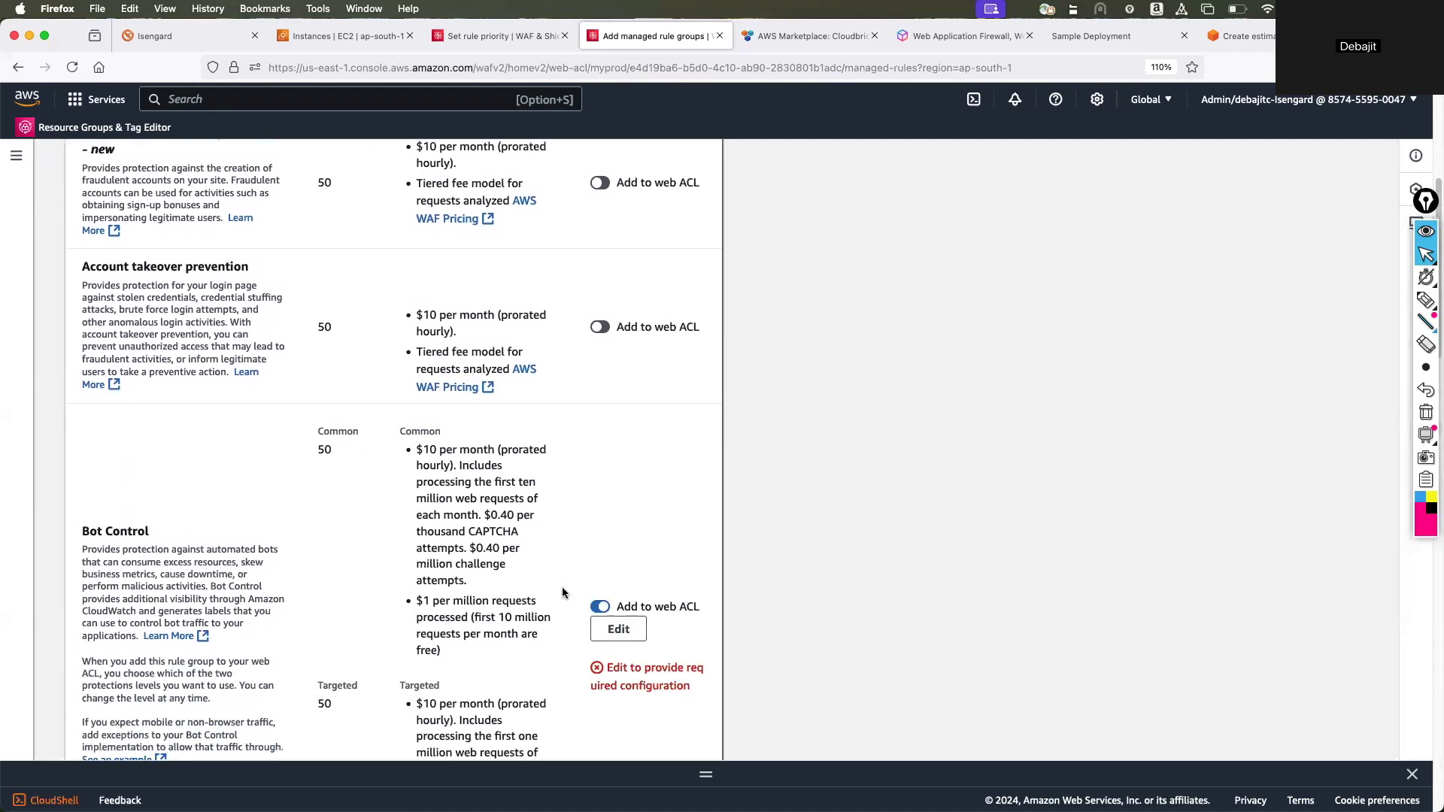
Look through the paid and free AWS managed rule groups and return to the myprod web ACL without saving.
scroll(561, 588, "down", 10)
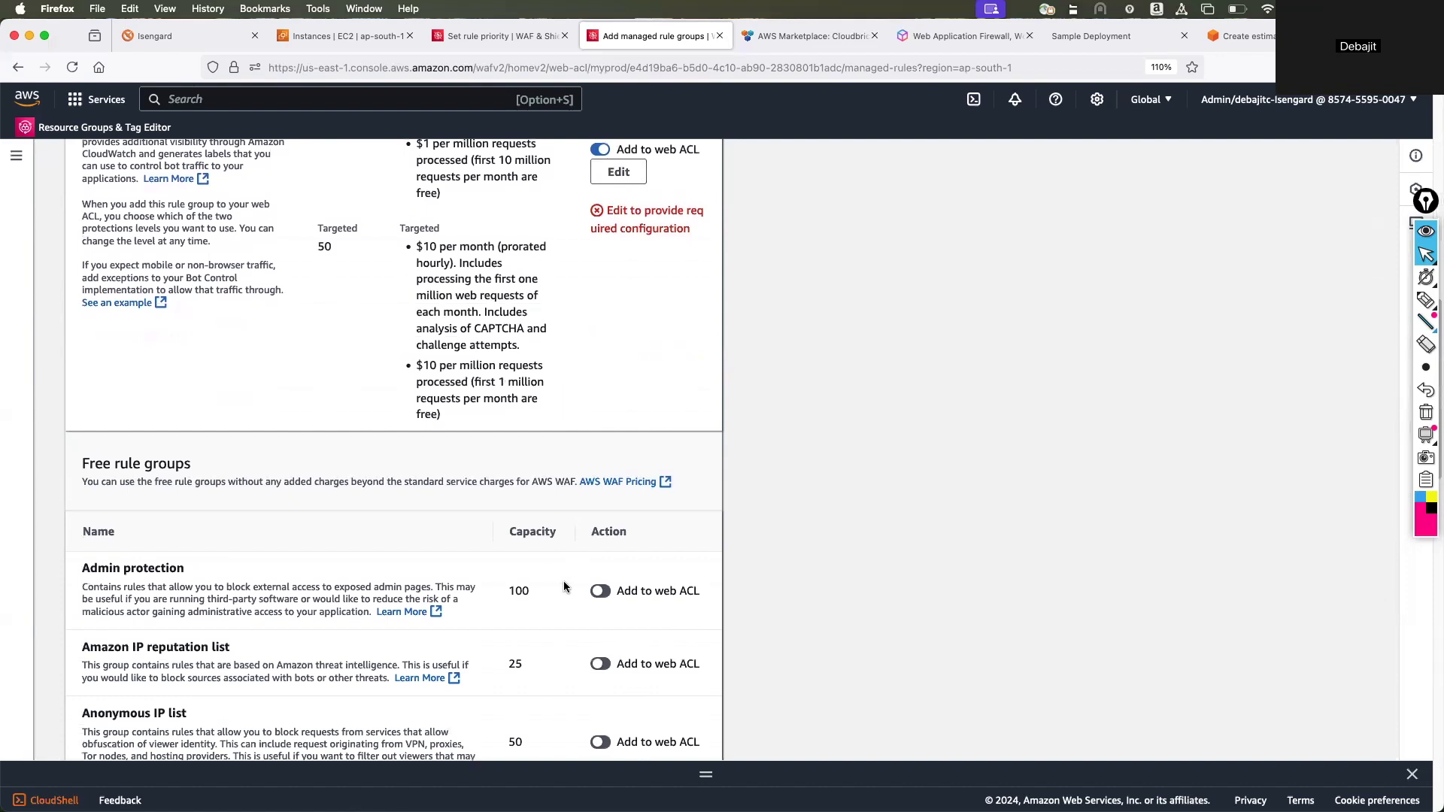
scroll(564, 585, "down", 20)
scroll(564, 584, "up", 12)
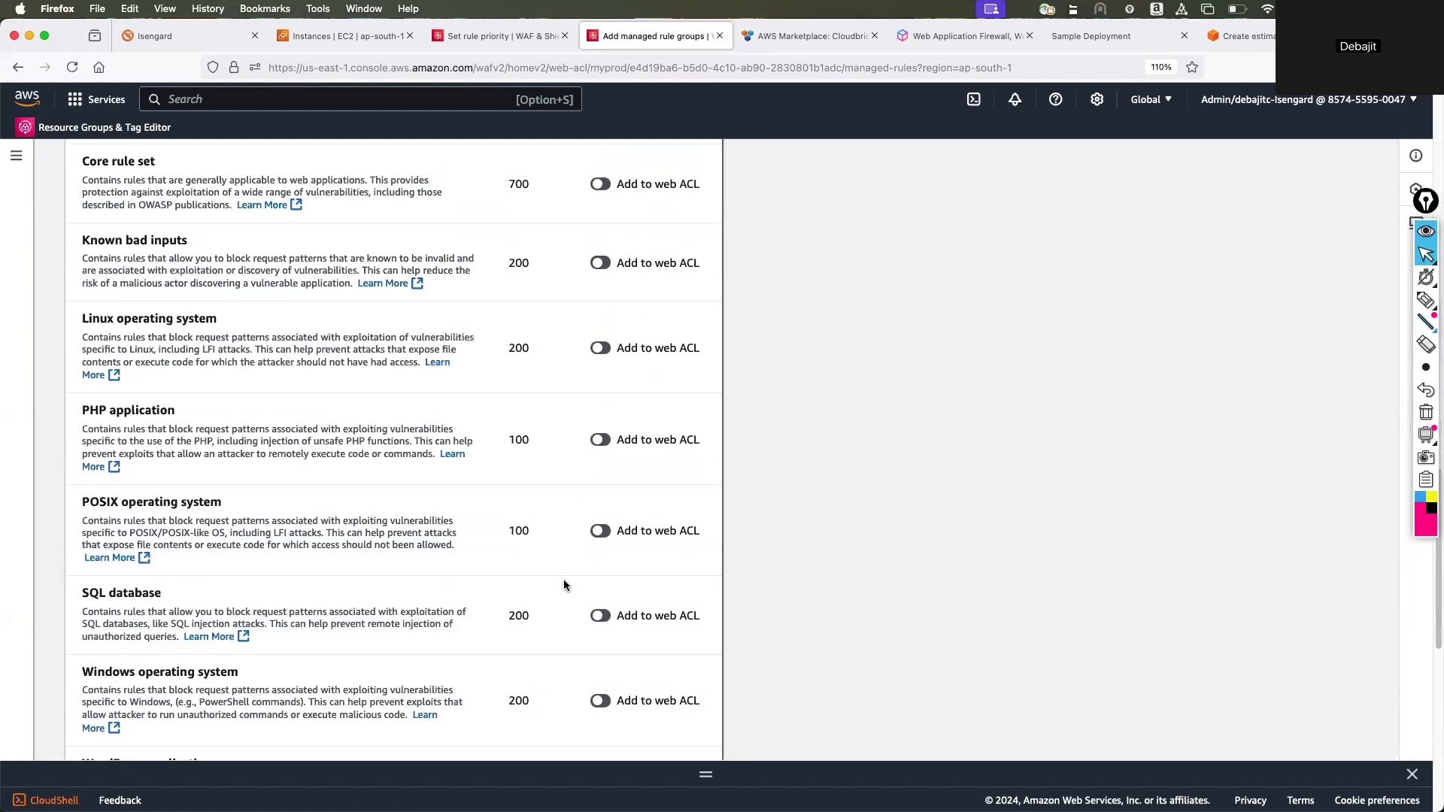
scroll(564, 585, "up", 3)
scroll(567, 588, "up", 20)
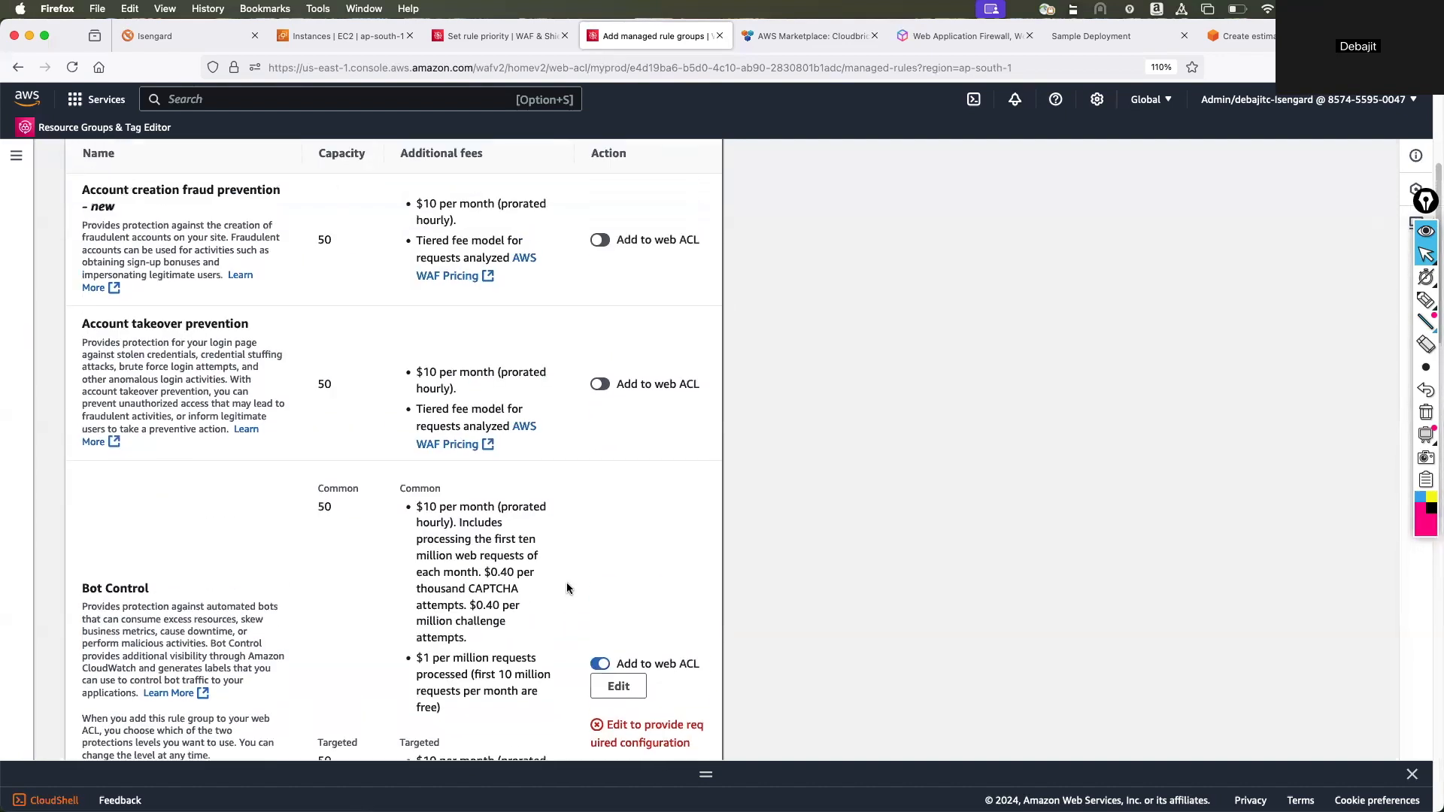
left_click(239, 165)
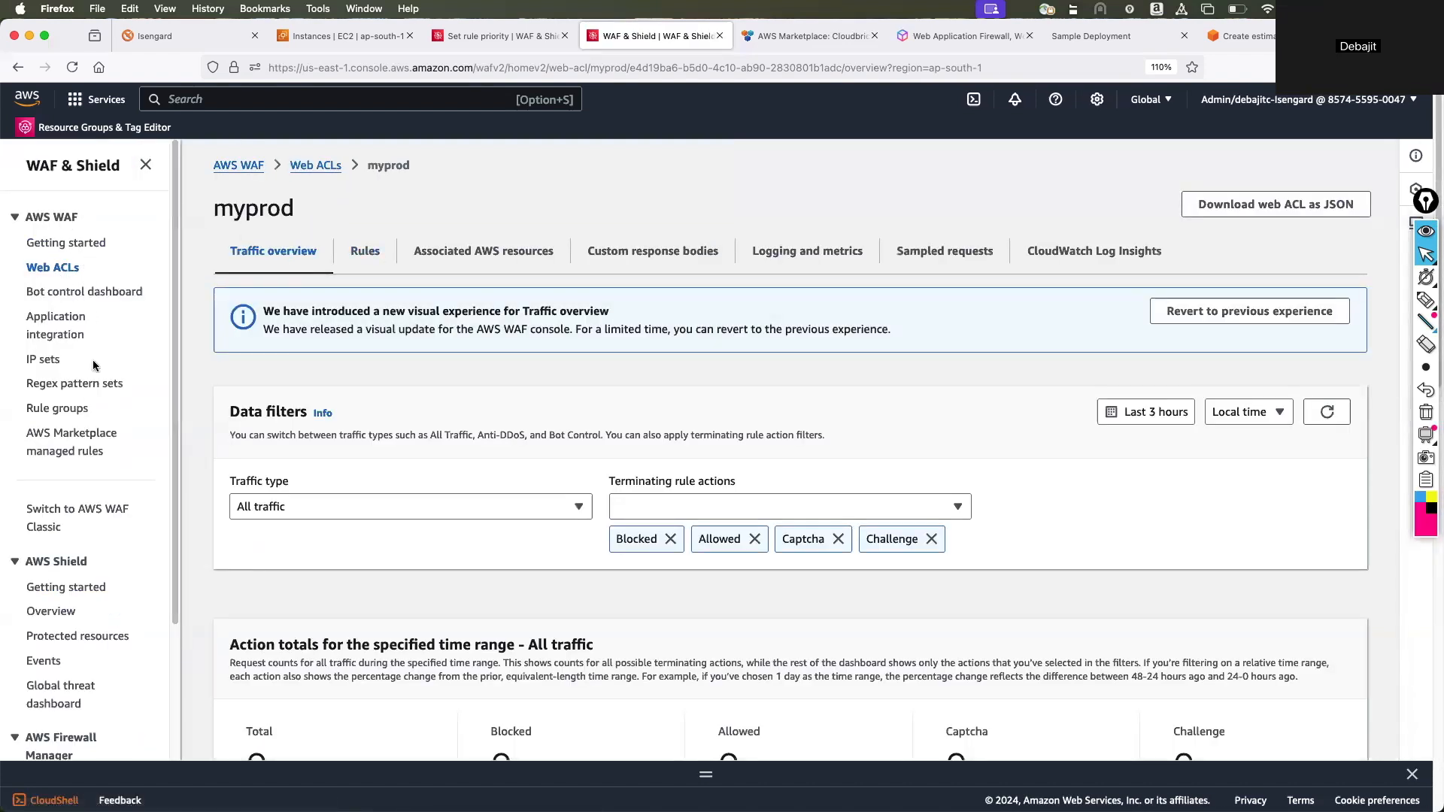
Switch to AWS WAF Classic and view its SQL injection match conditions, dismissing the end-of-support notice.
left_click(55, 513)
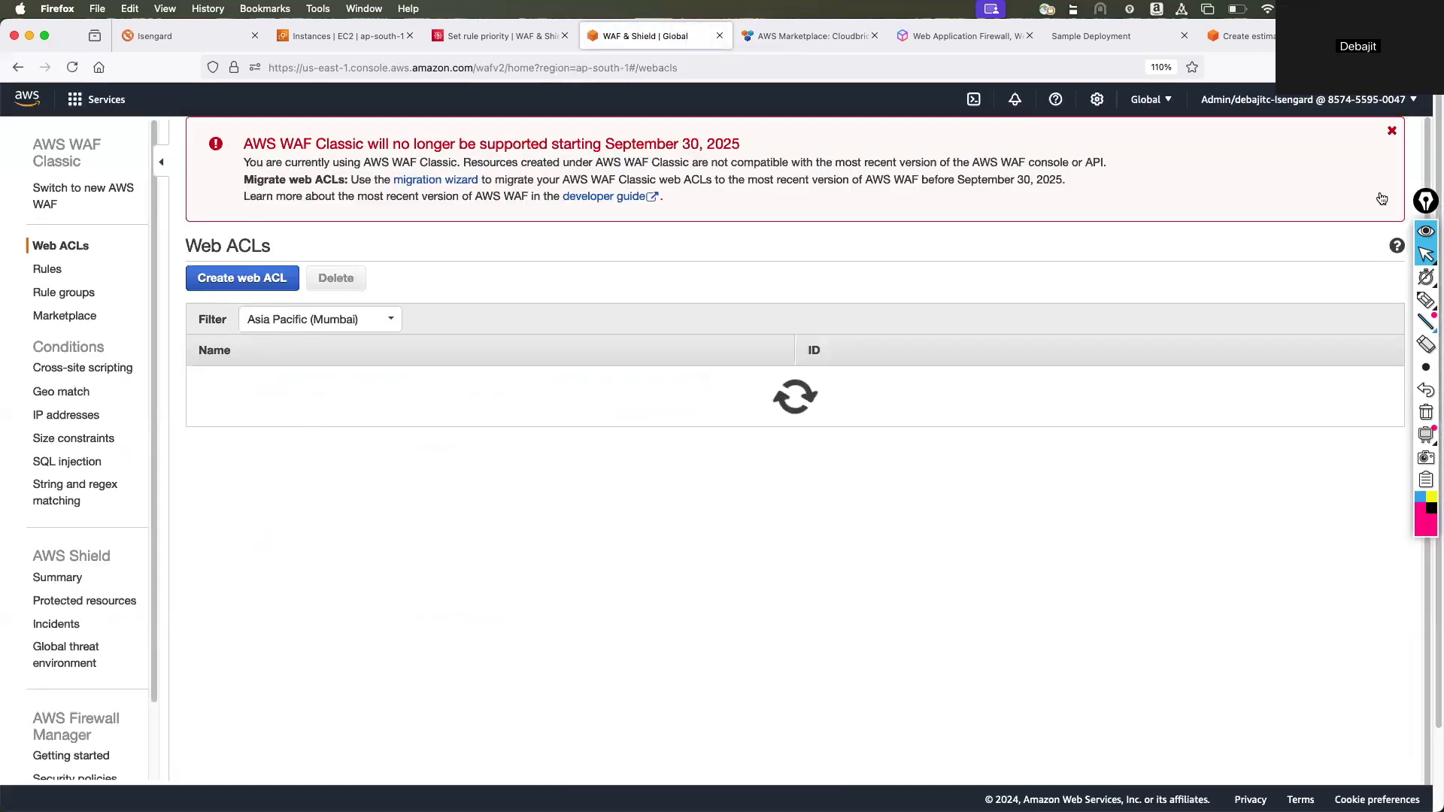
left_click(1389, 133)
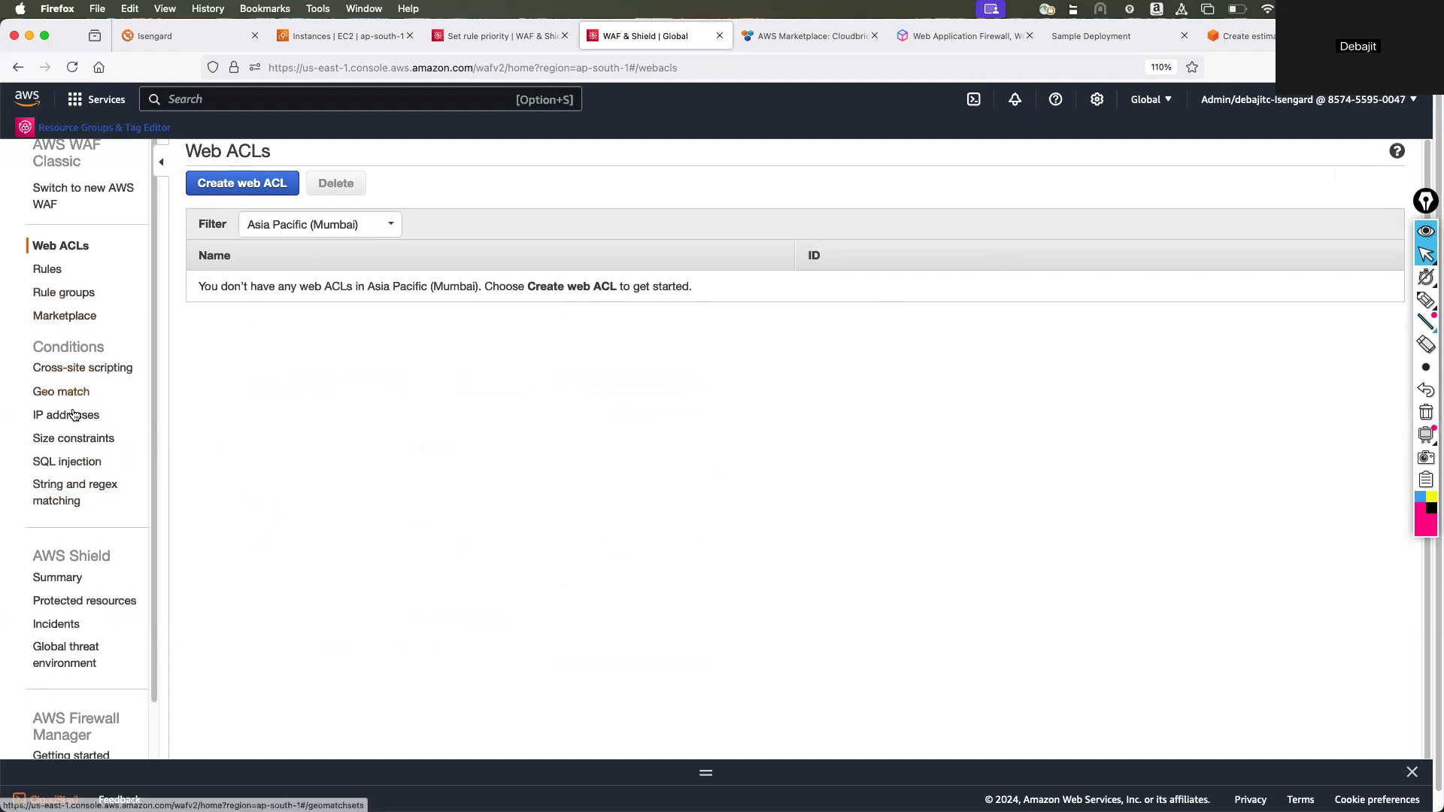
left_click(68, 460)
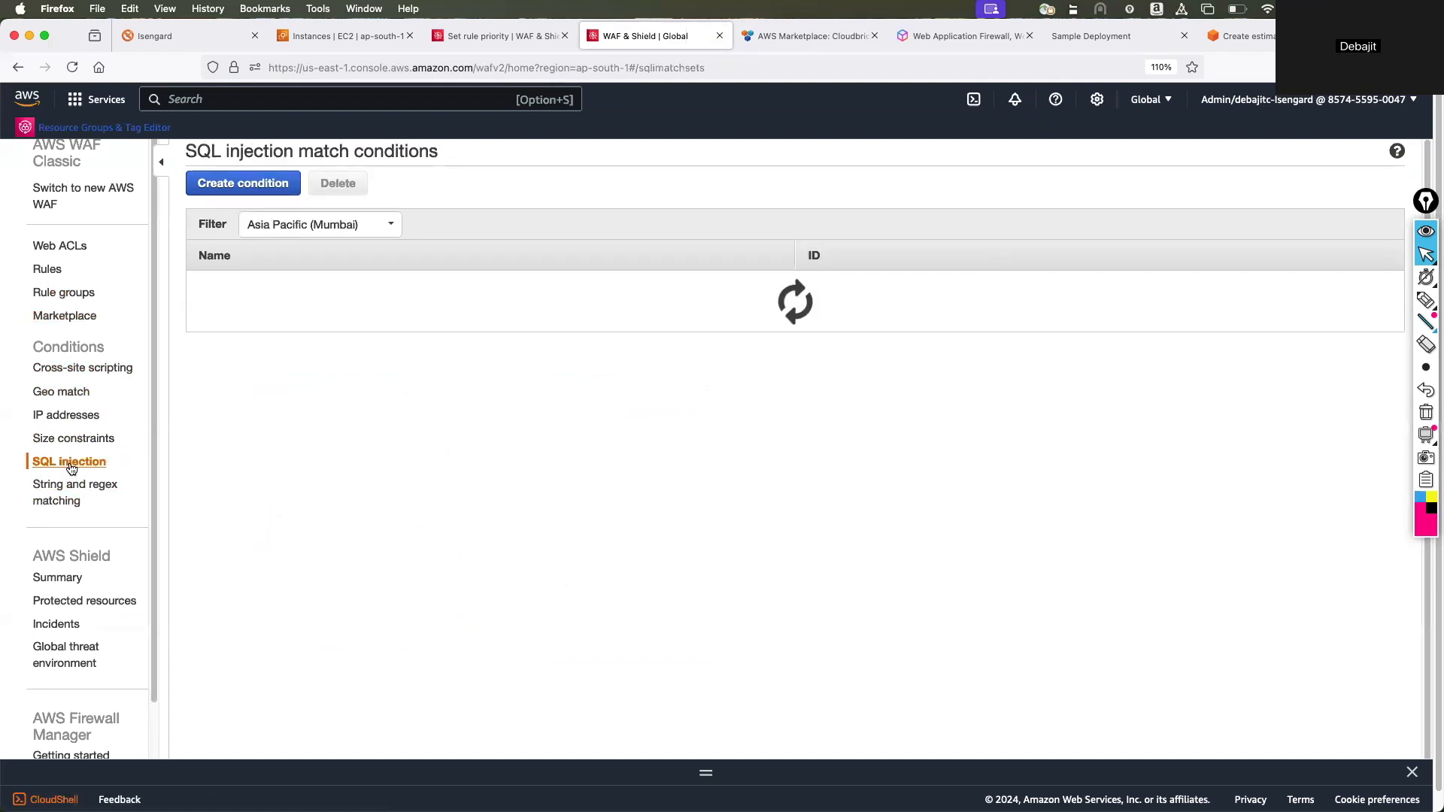
Start a SQL injection match condition filtering on Single query parameter (value only), and cancel its creation.
left_click(242, 183)
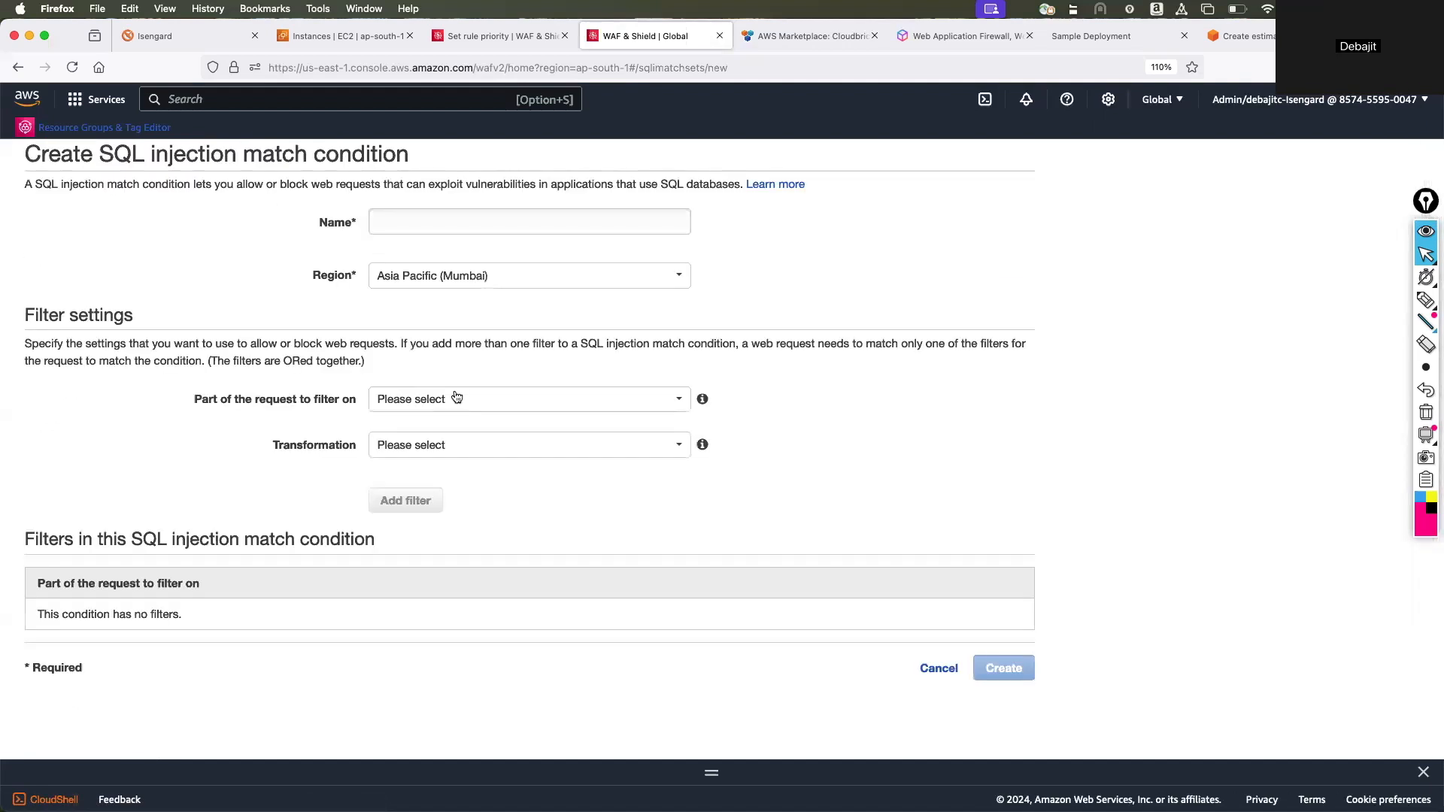
left_click(467, 406)
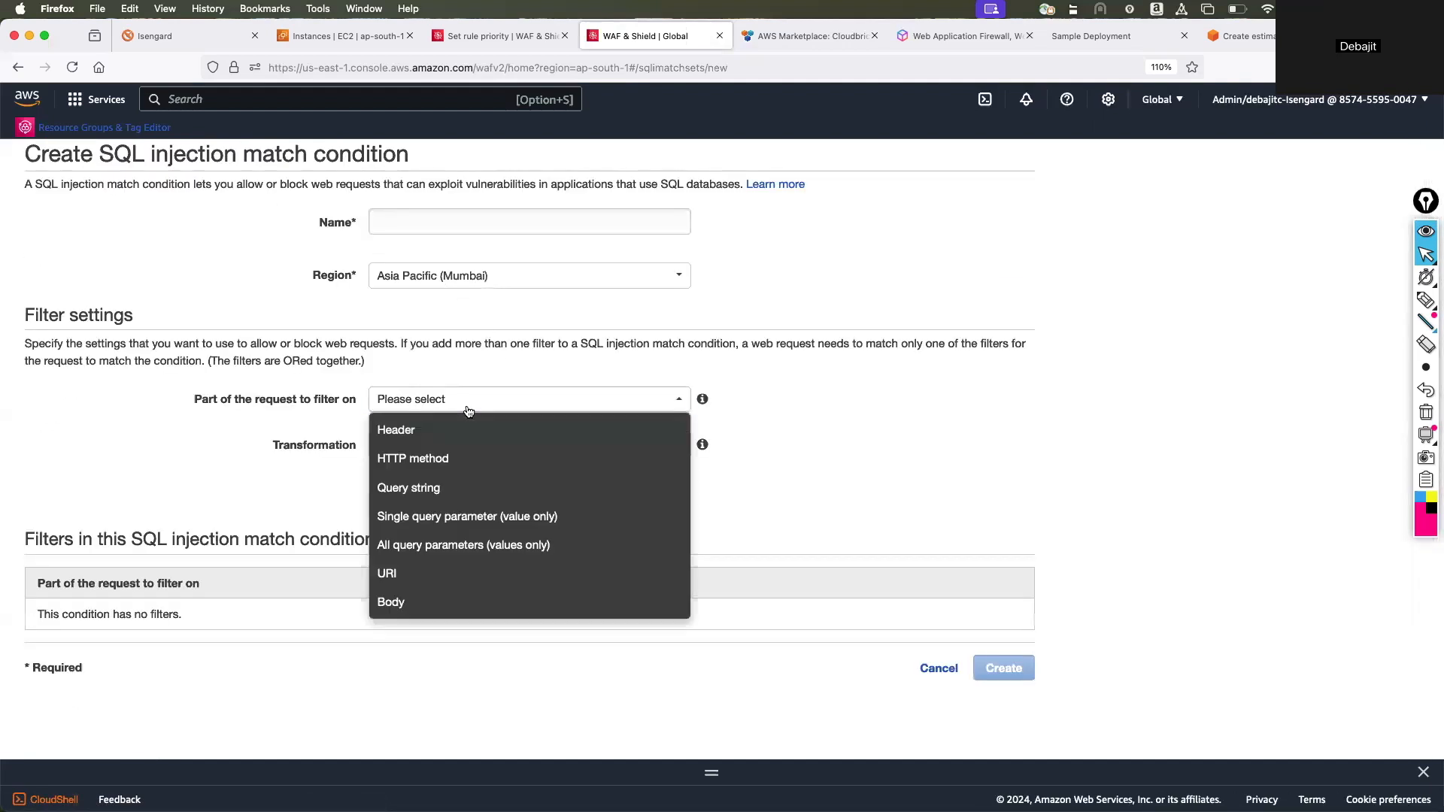
triple_click(467, 405)
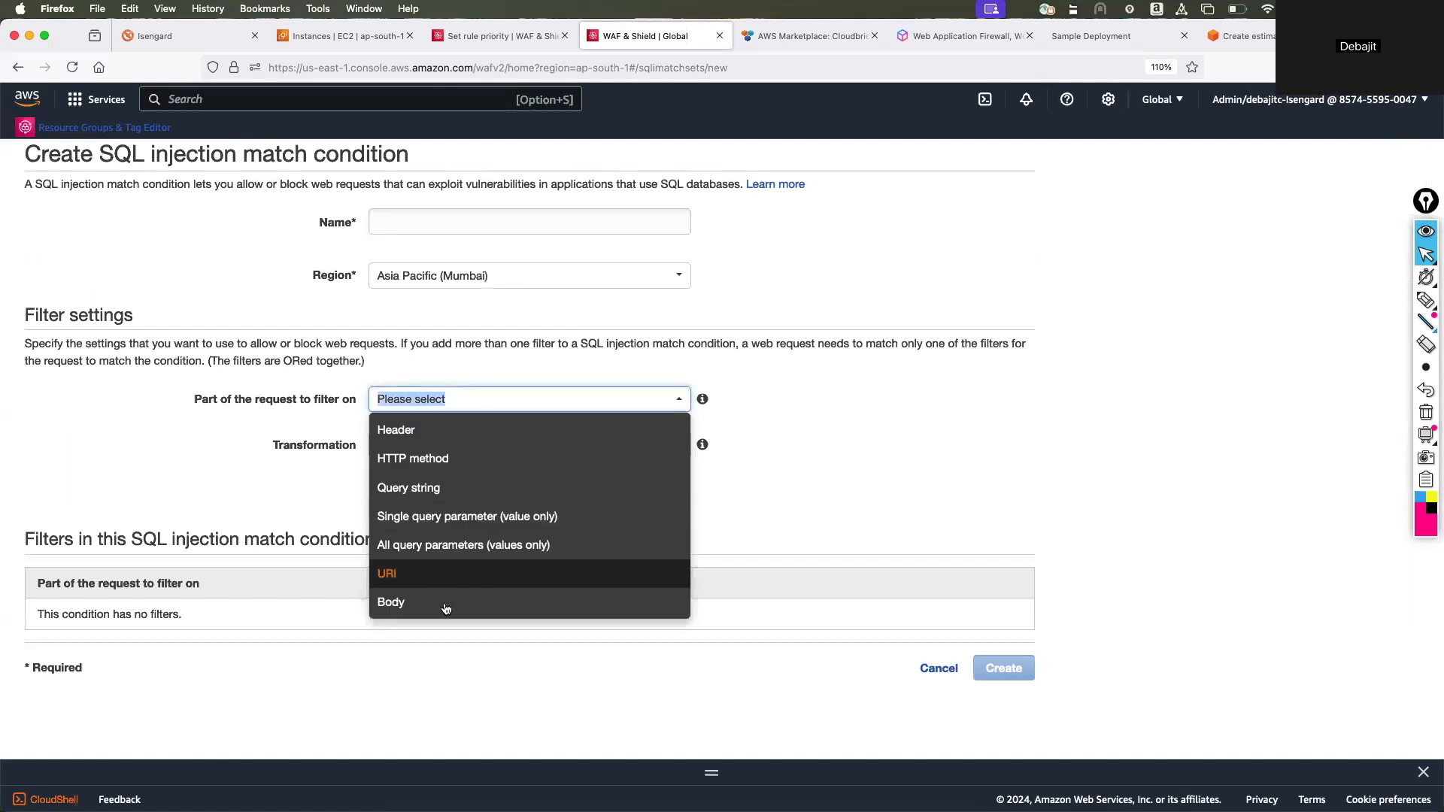
left_click(458, 519)
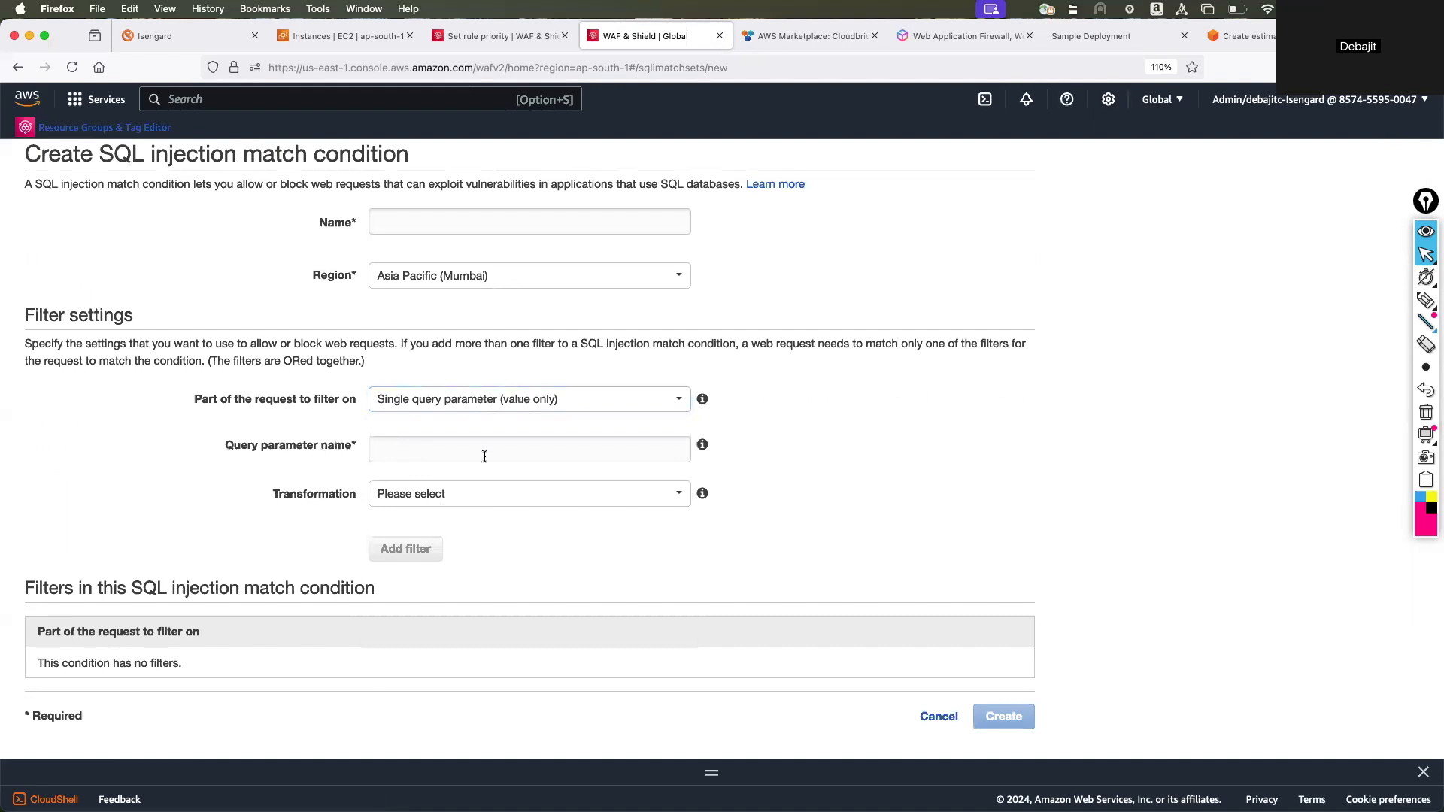
left_click(934, 717)
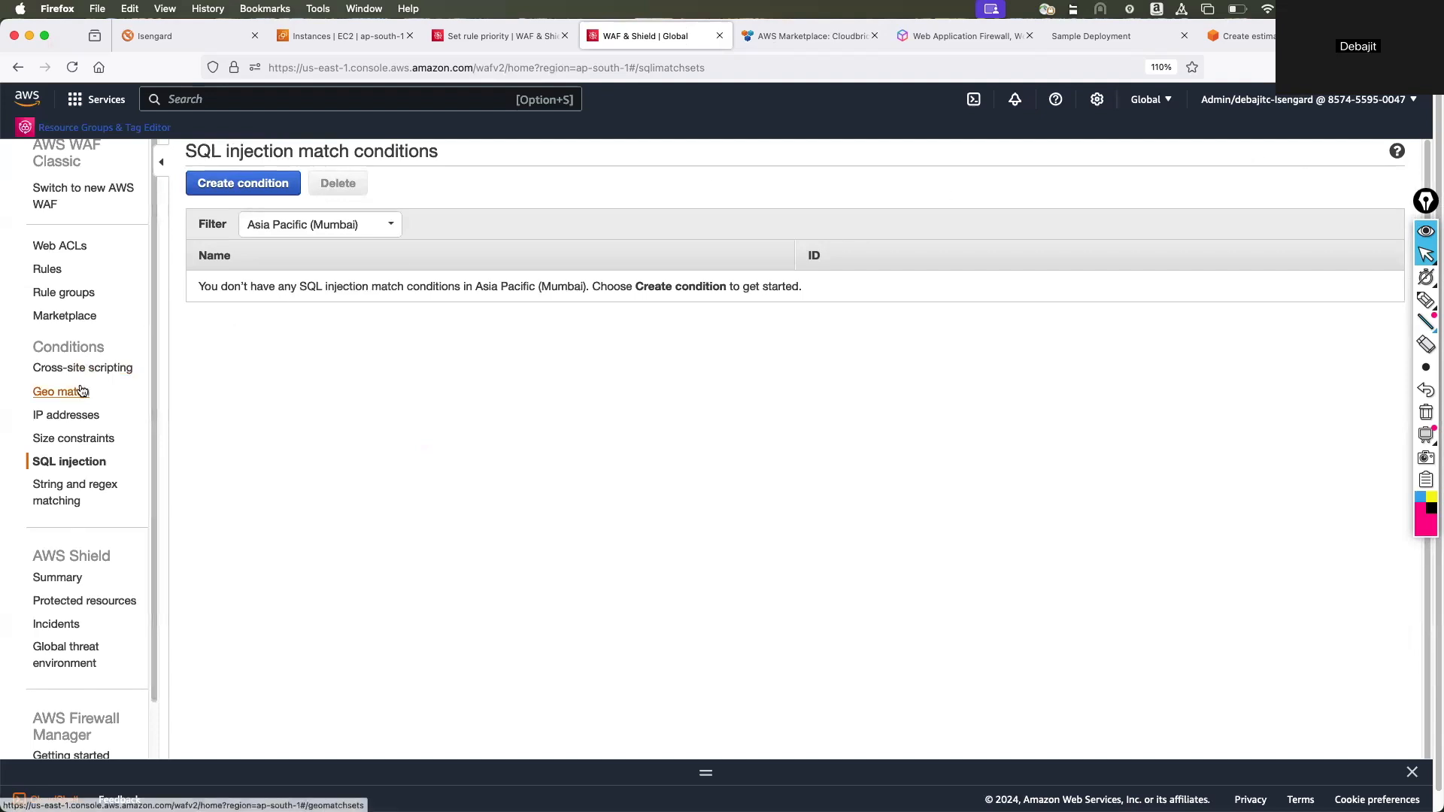
Return from AWS WAF Classic to the new AWS WAF console.
scroll(82, 391, "down", 2)
scroll(82, 390, "up", 2)
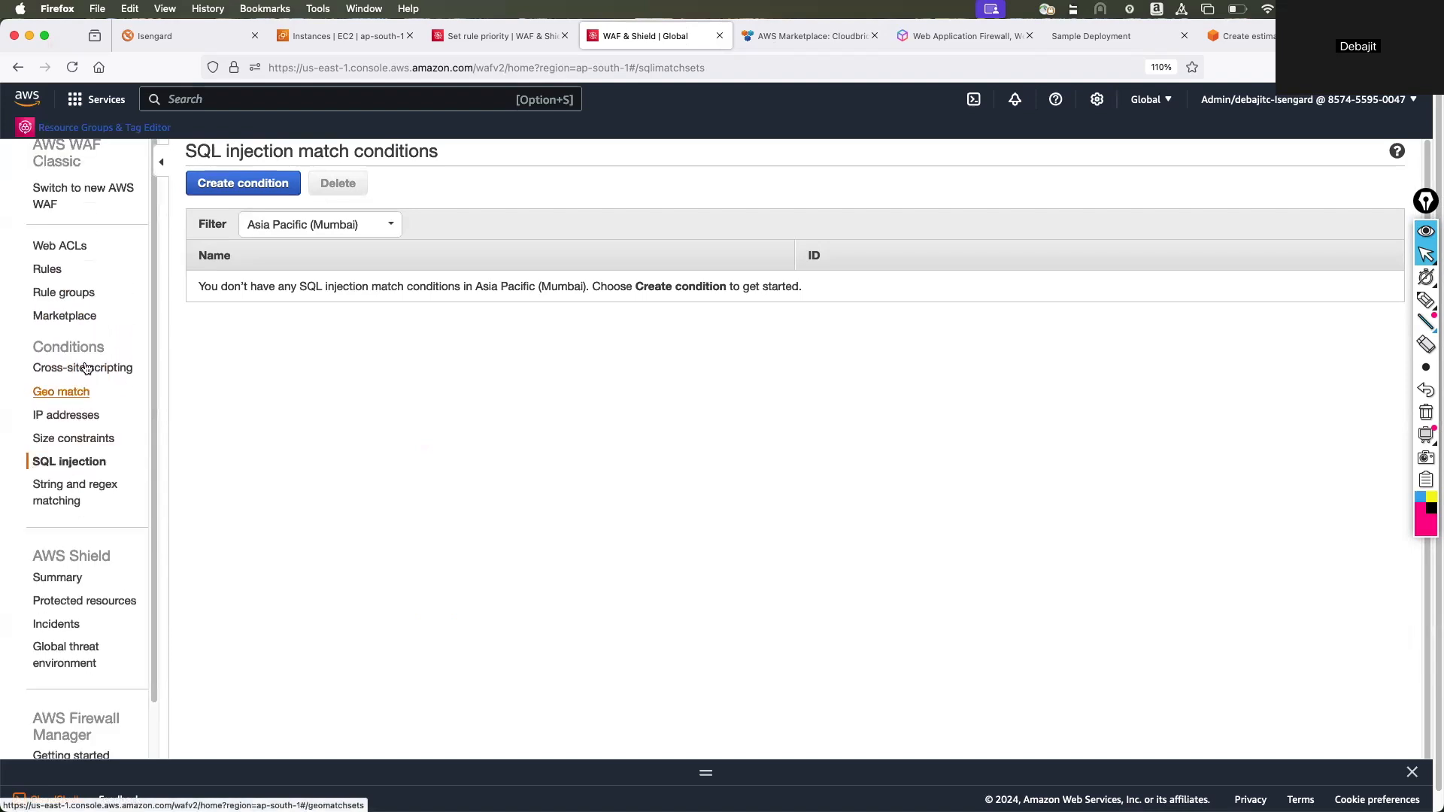
left_click(96, 197)
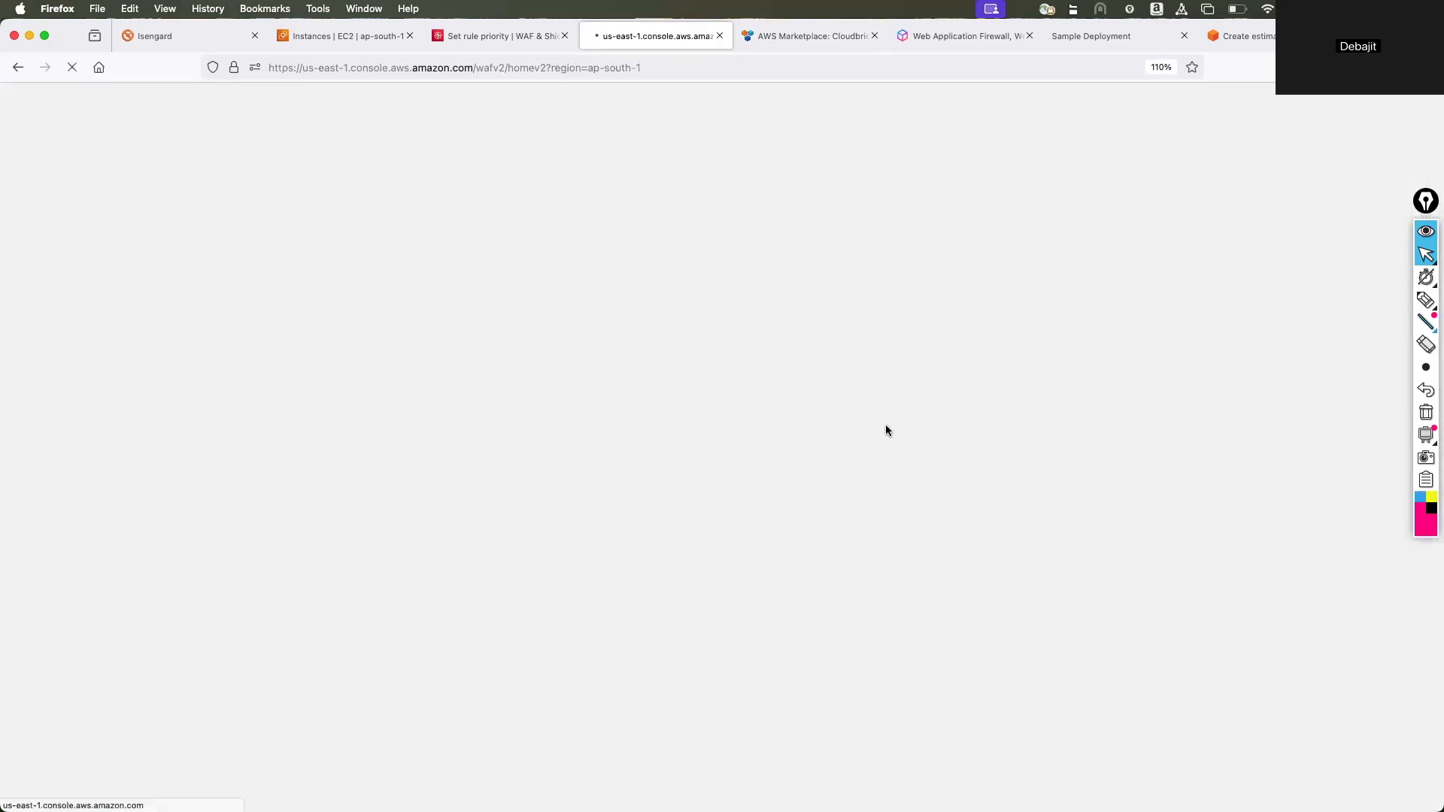
Switch to the High Level Architecture slide in PowerPoint and select the Shield icon beside WAF.
key("super+Tab")
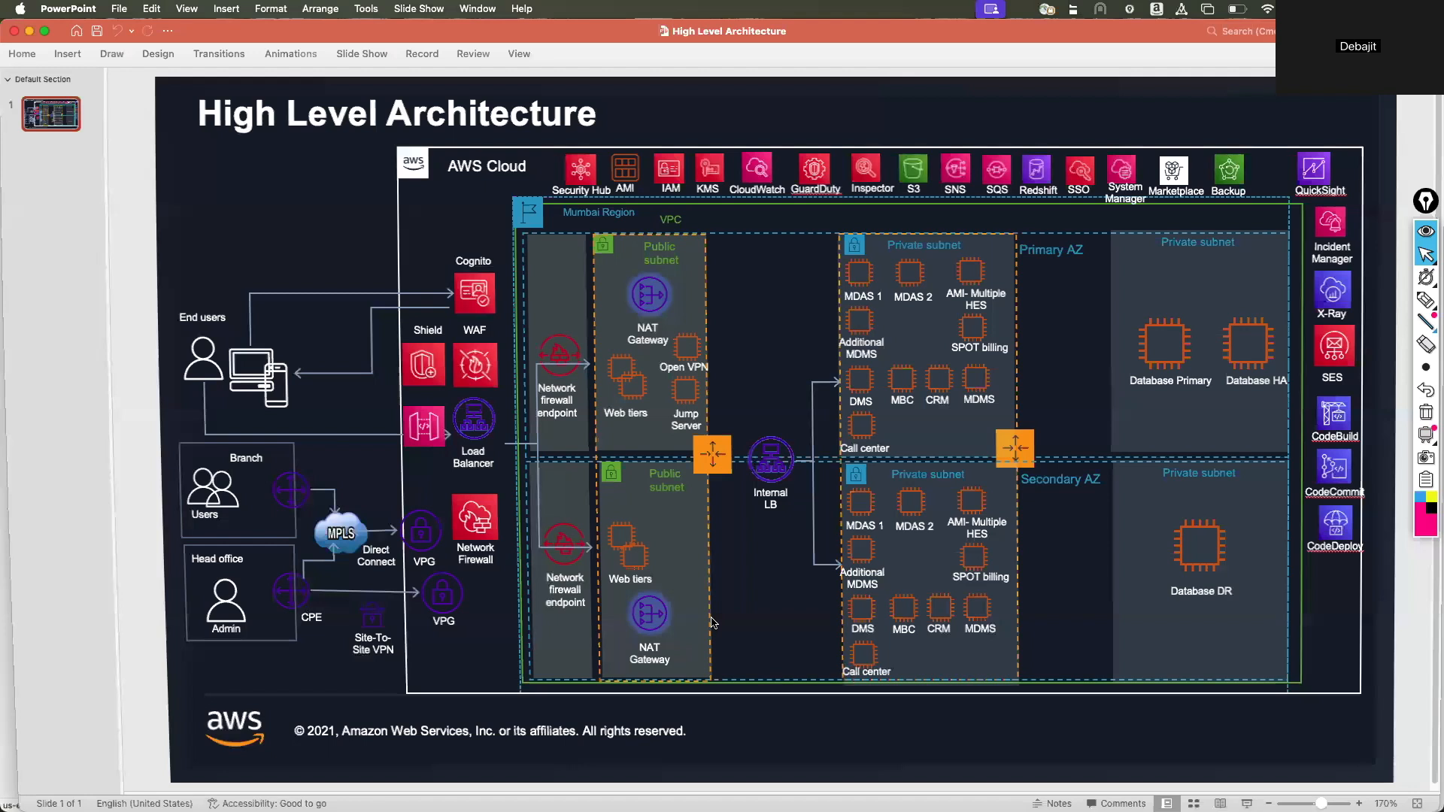
left_click(426, 361)
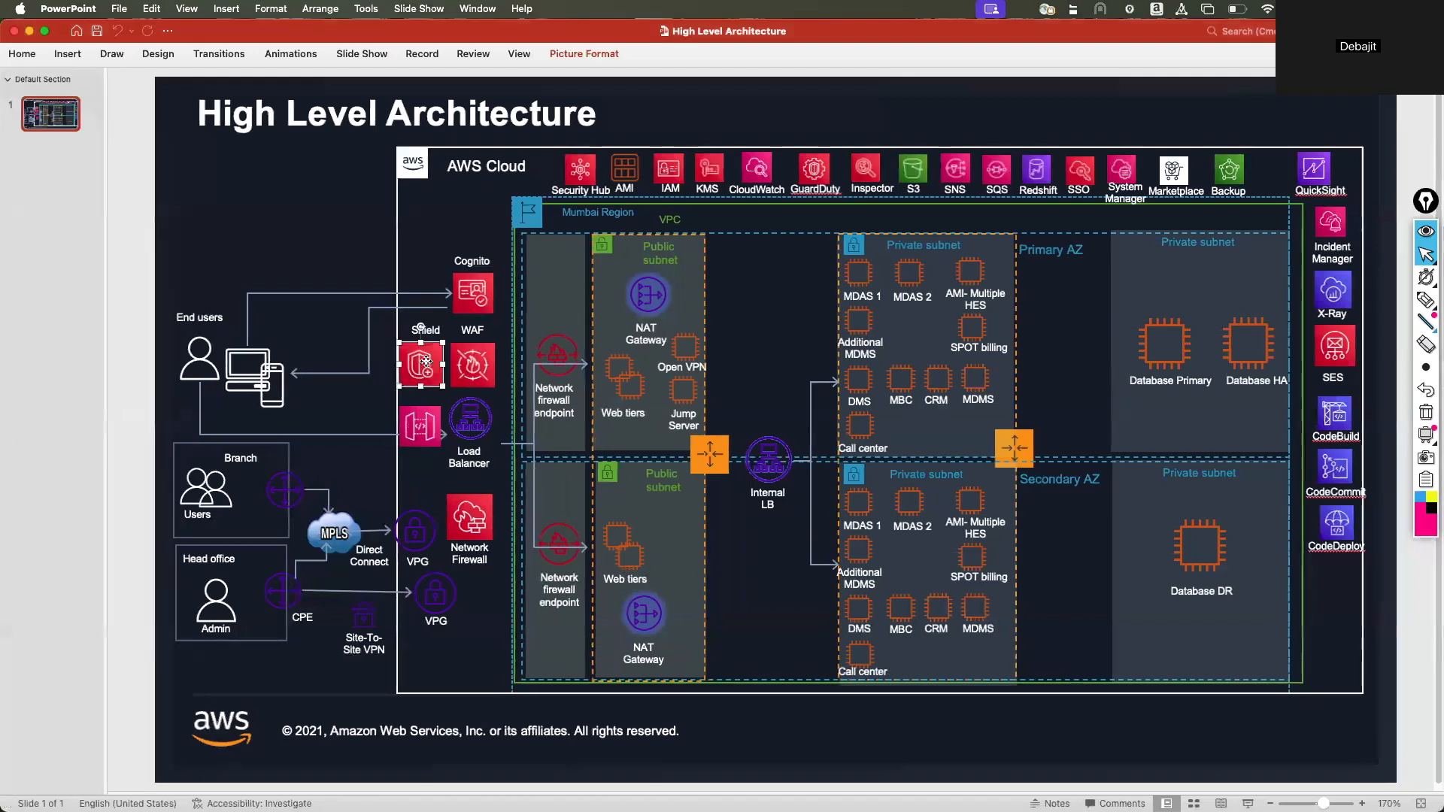